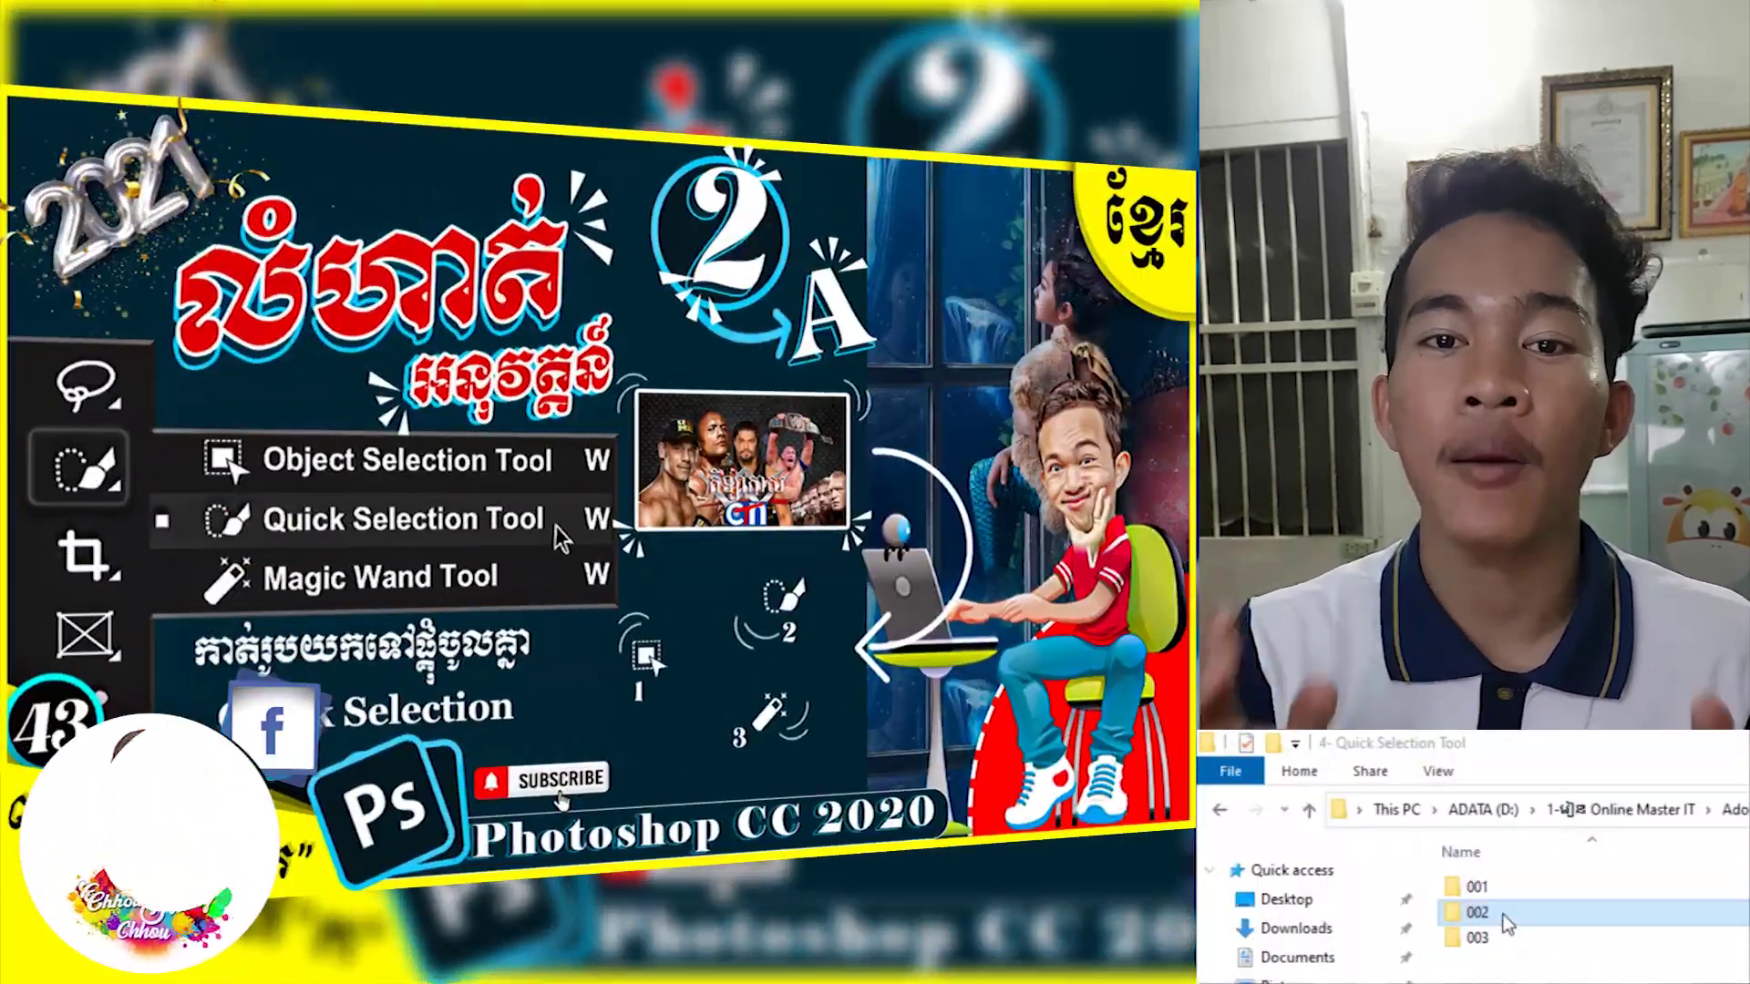
Go into folder 002 > A and preview the finished poster image Final.
{"action": "double_click", "coordinate": [1476, 912]}
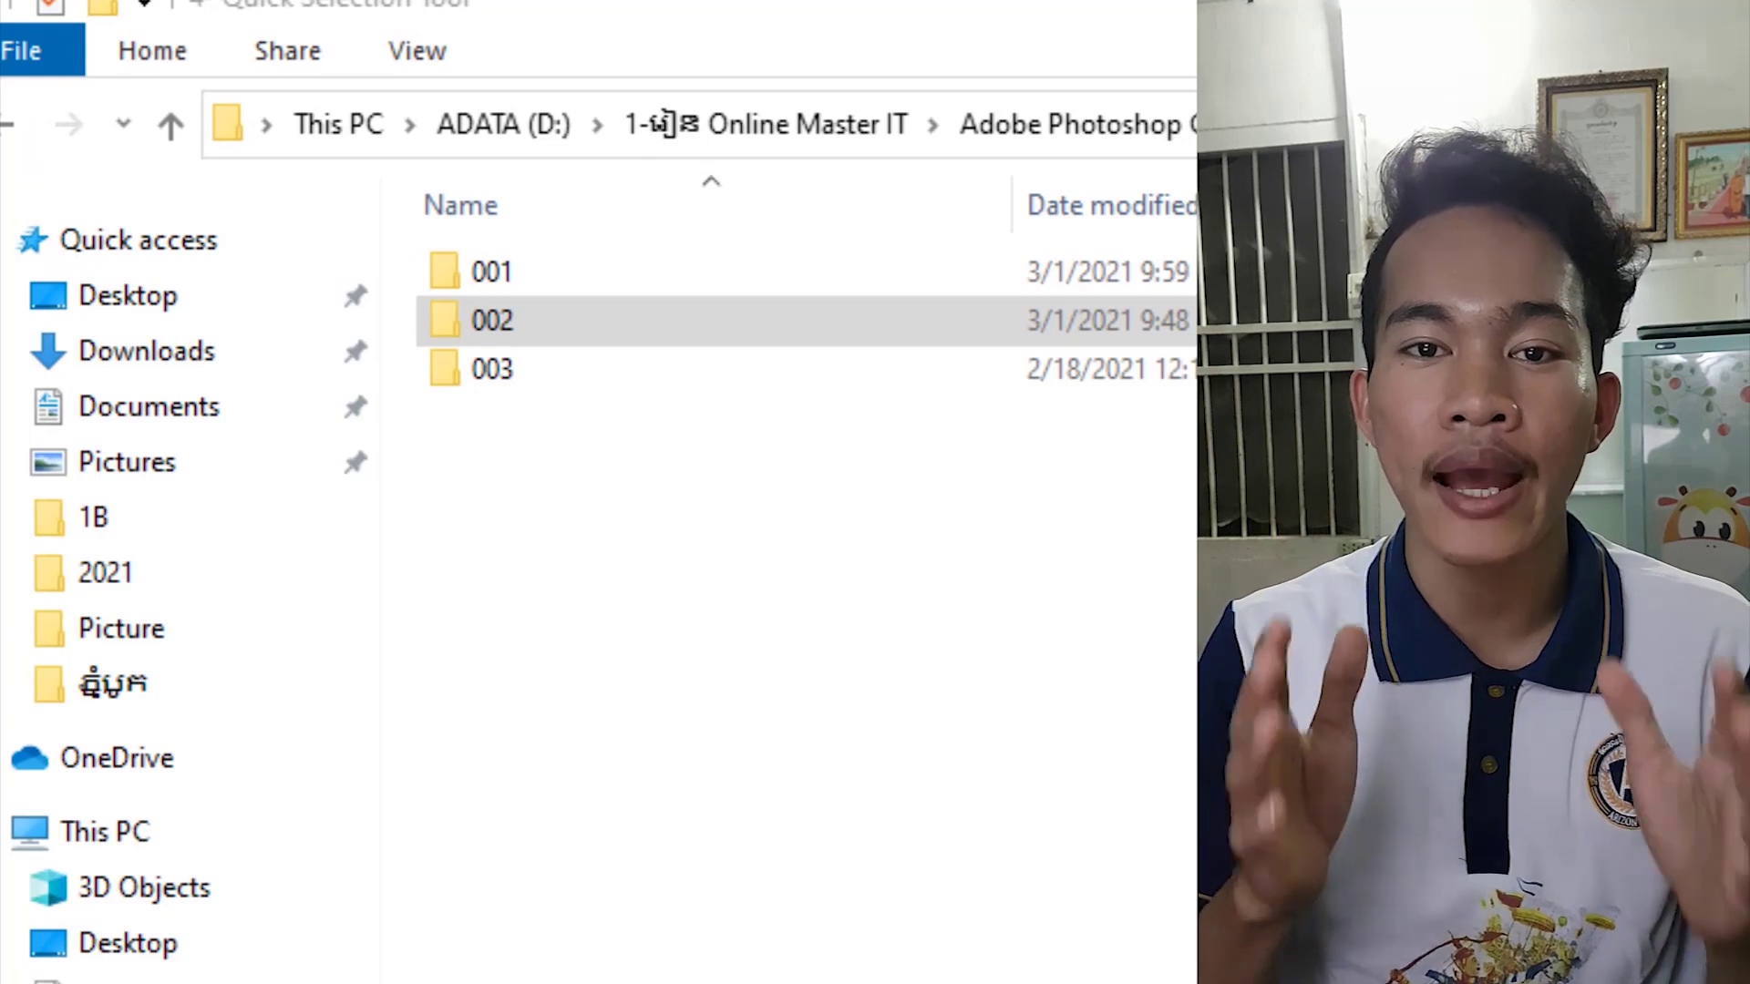
{"action": "double_click", "coordinate": [540, 322]}
{"action": "double_click", "coordinate": [512, 276]}
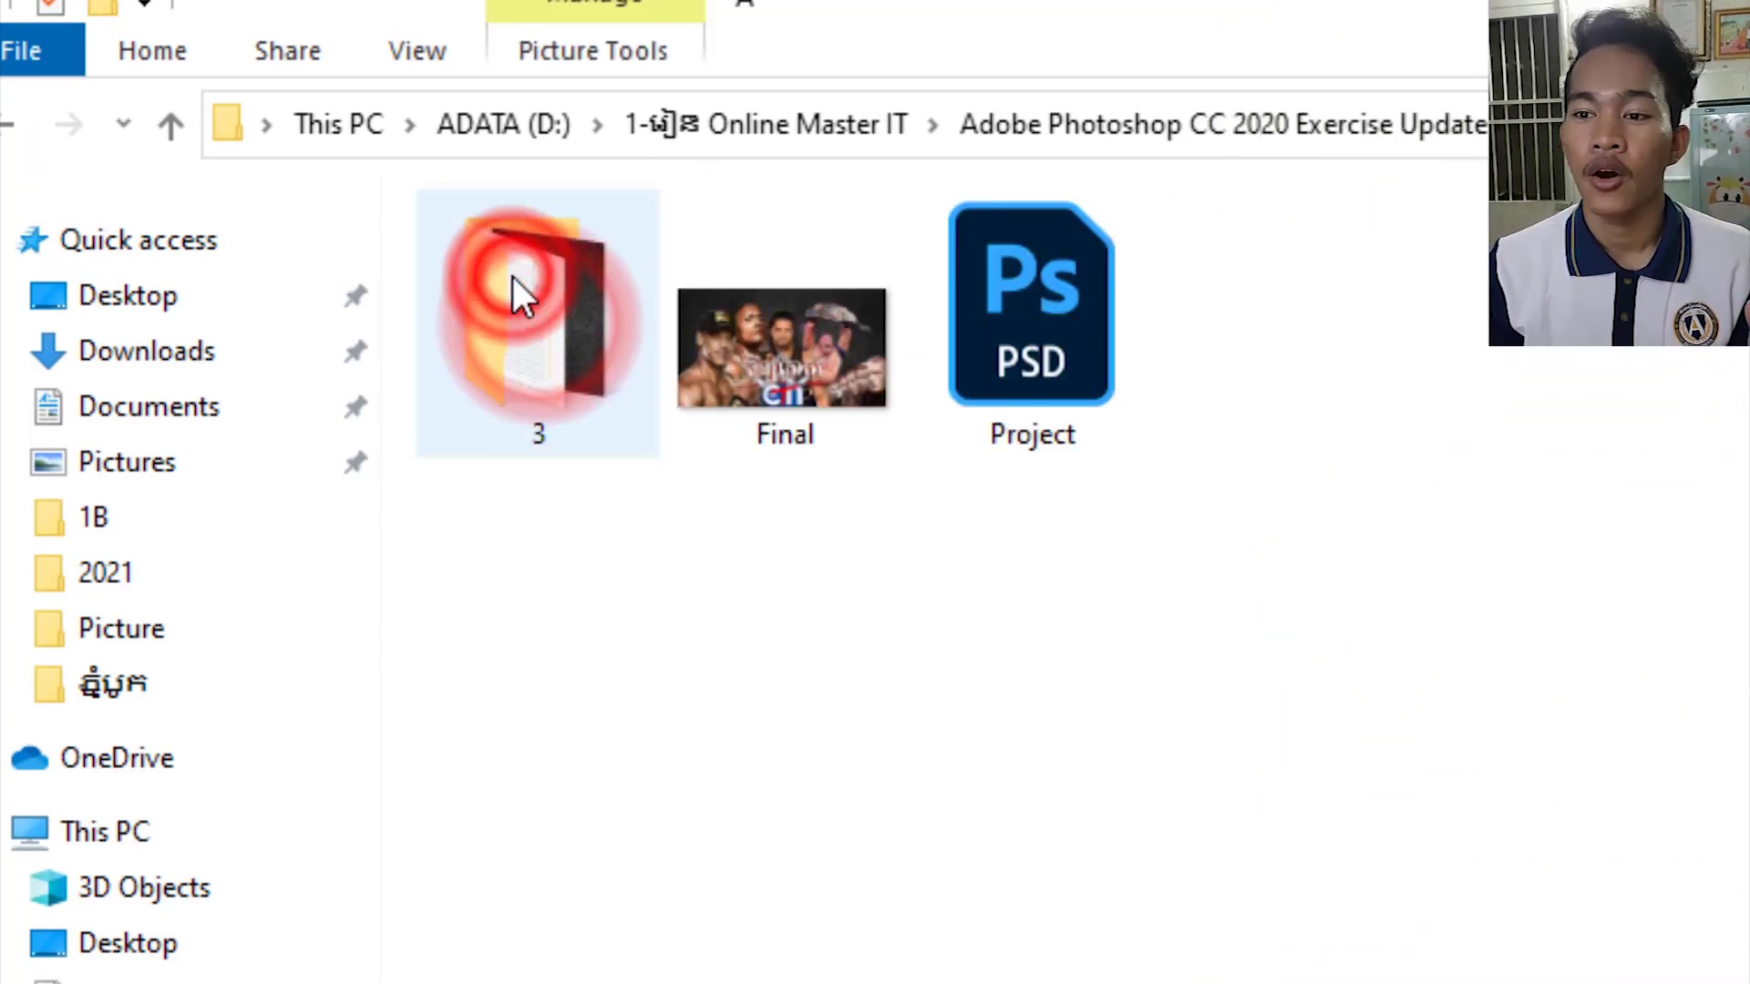
{"action": "double_click", "coordinate": [751, 381]}
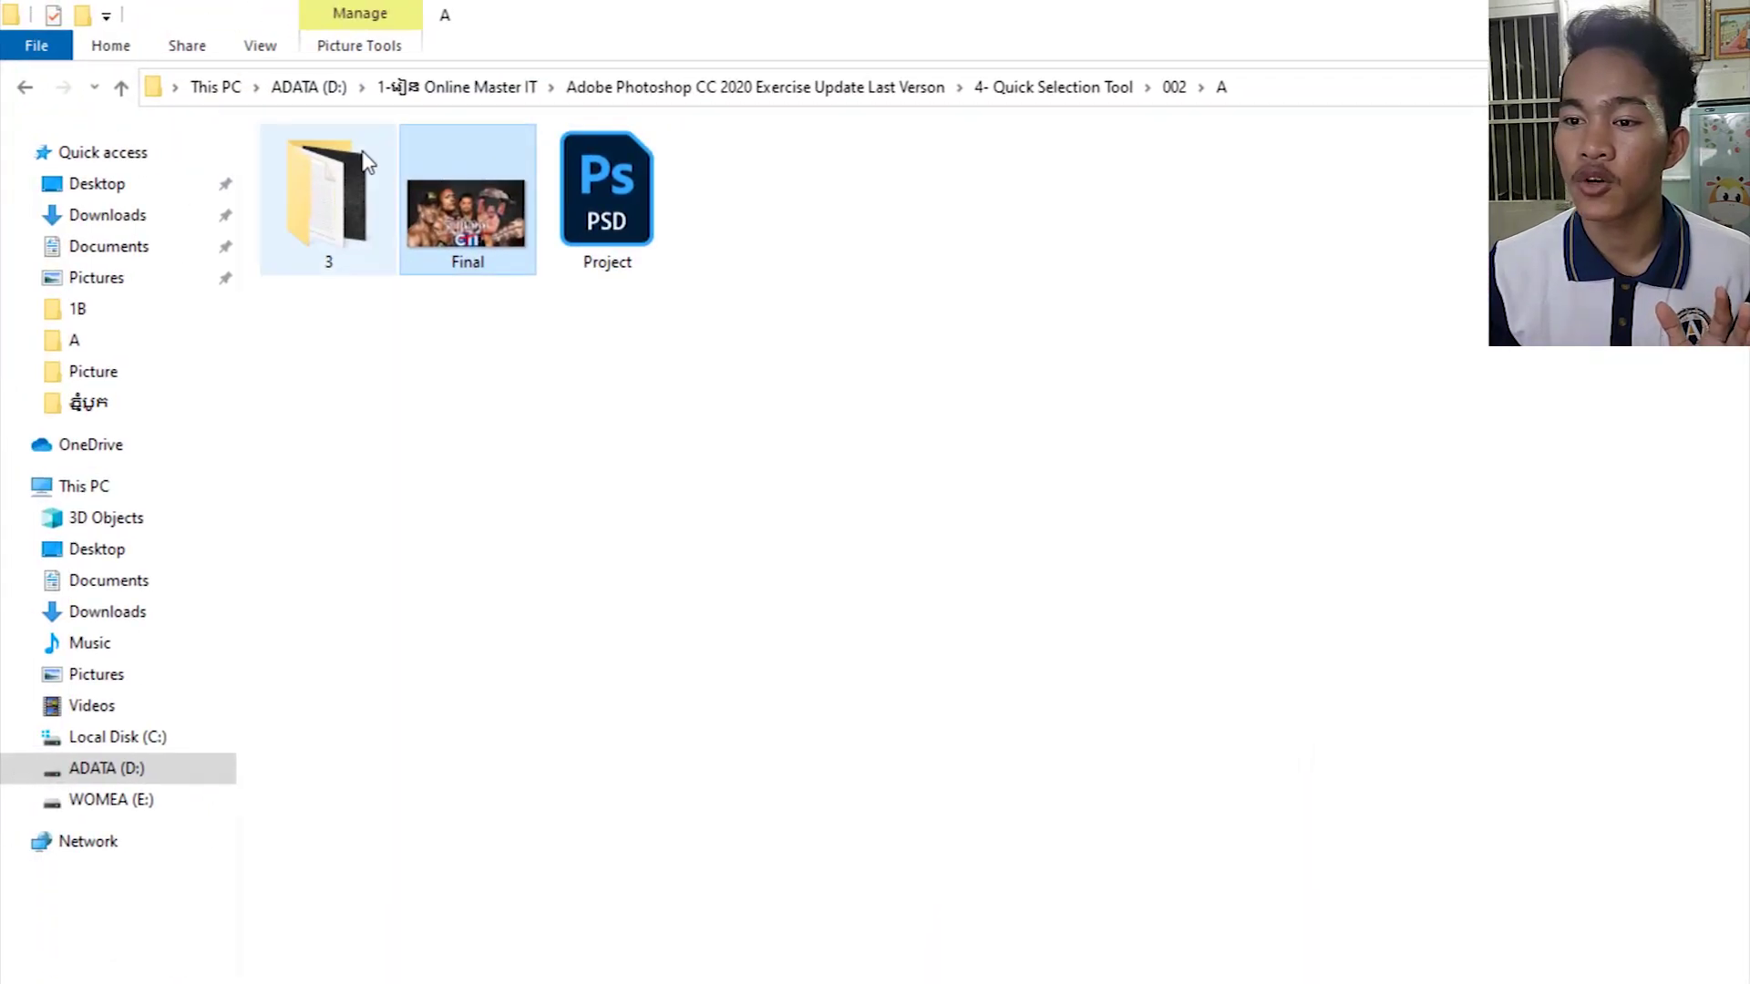
Open source-image folder 3 and view image 1 in the Photos viewer.
{"action": "left_click", "coordinate": [363, 157]}
{"action": "double_click", "coordinate": [363, 157]}
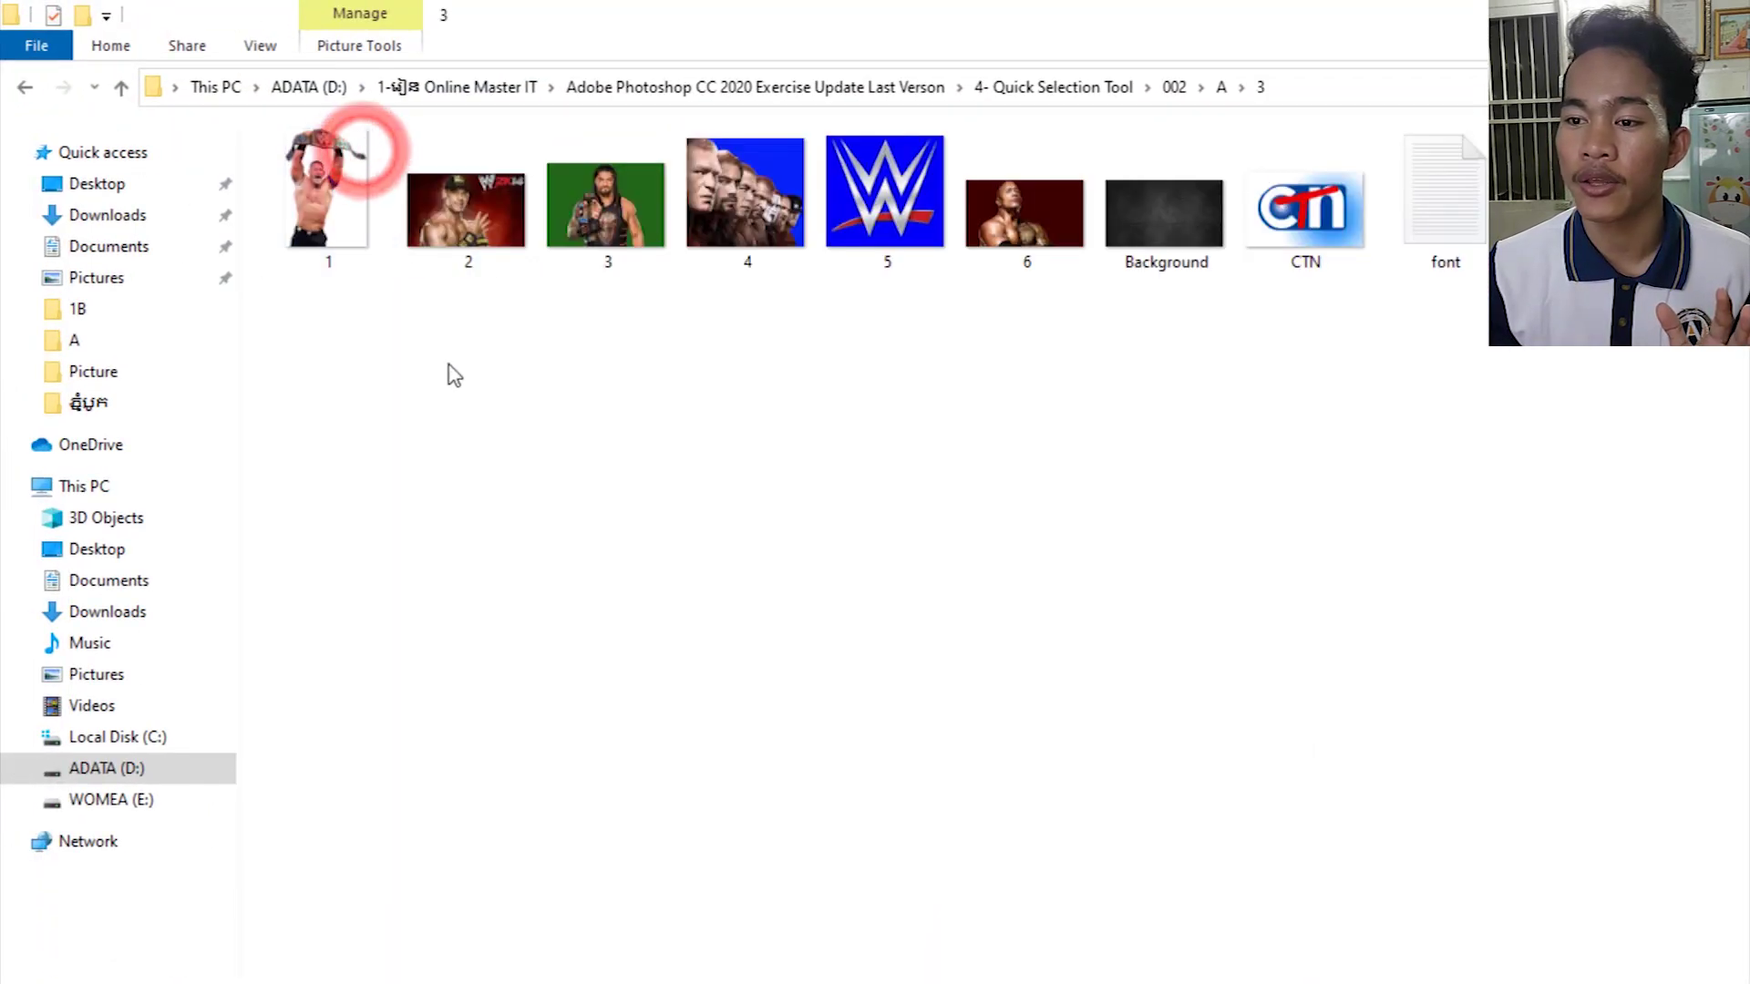
{"action": "double_click", "coordinate": [302, 206]}
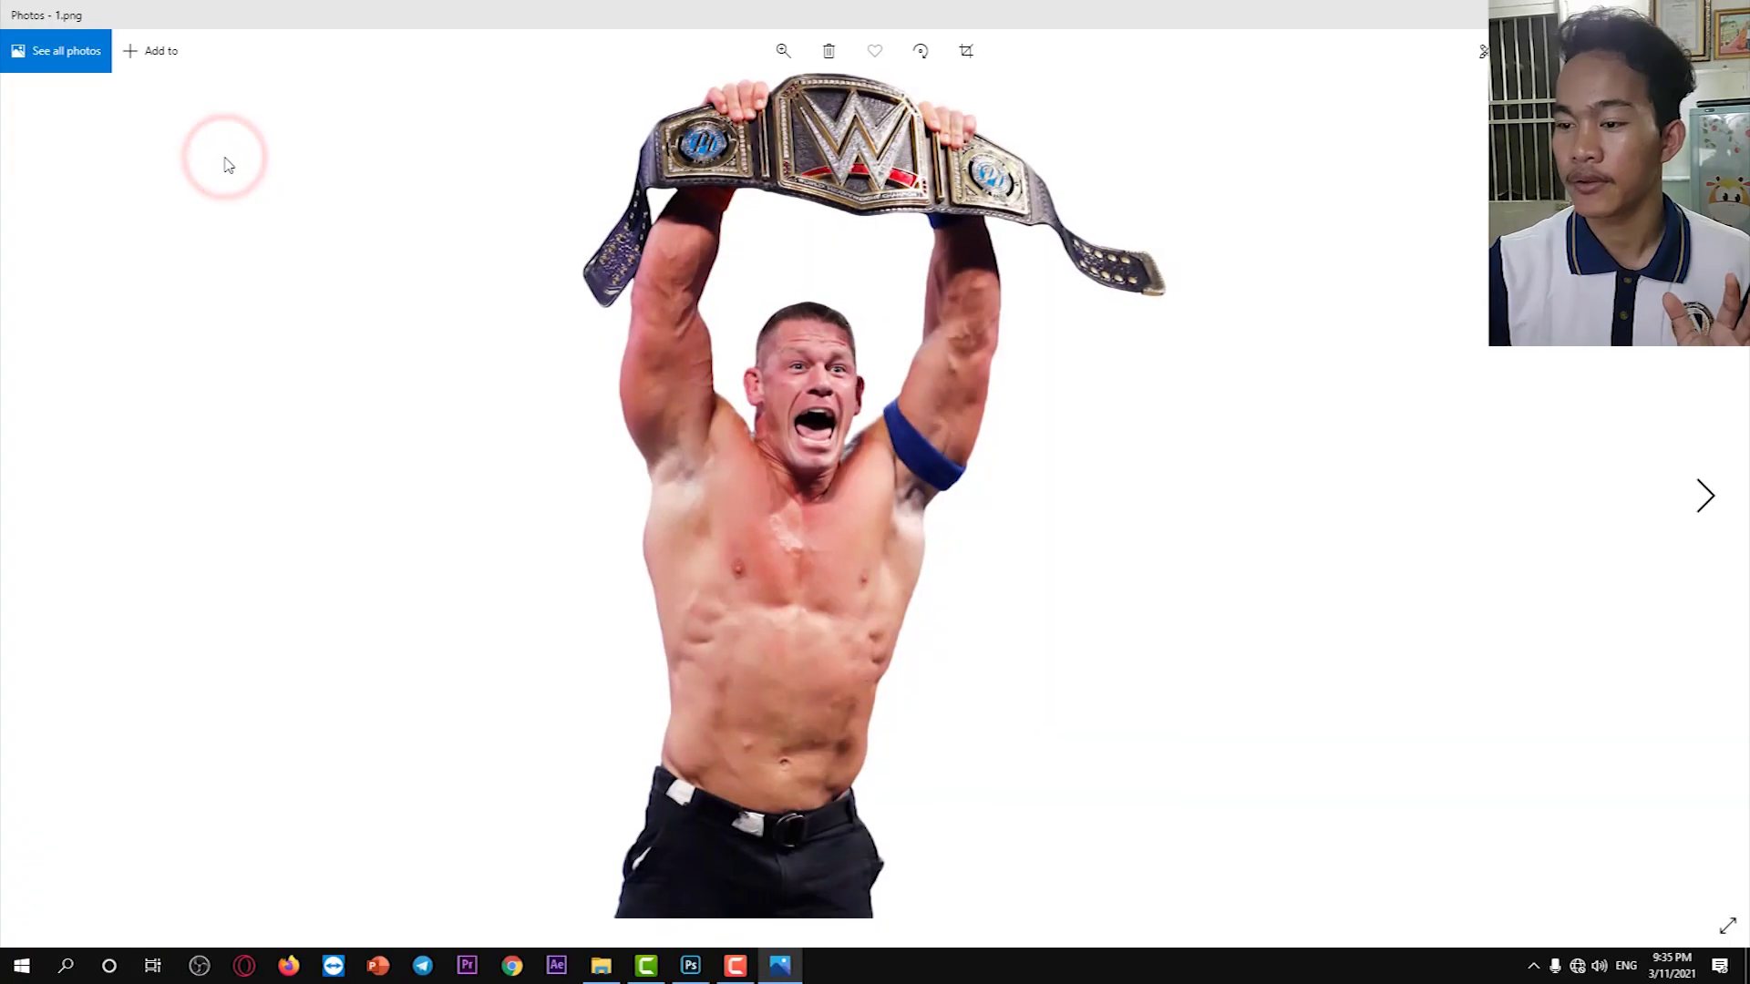
Step through the source images in Photos up to 5.jpg, the WWE logo on blue.
{"action": "key", "text": "Right"}
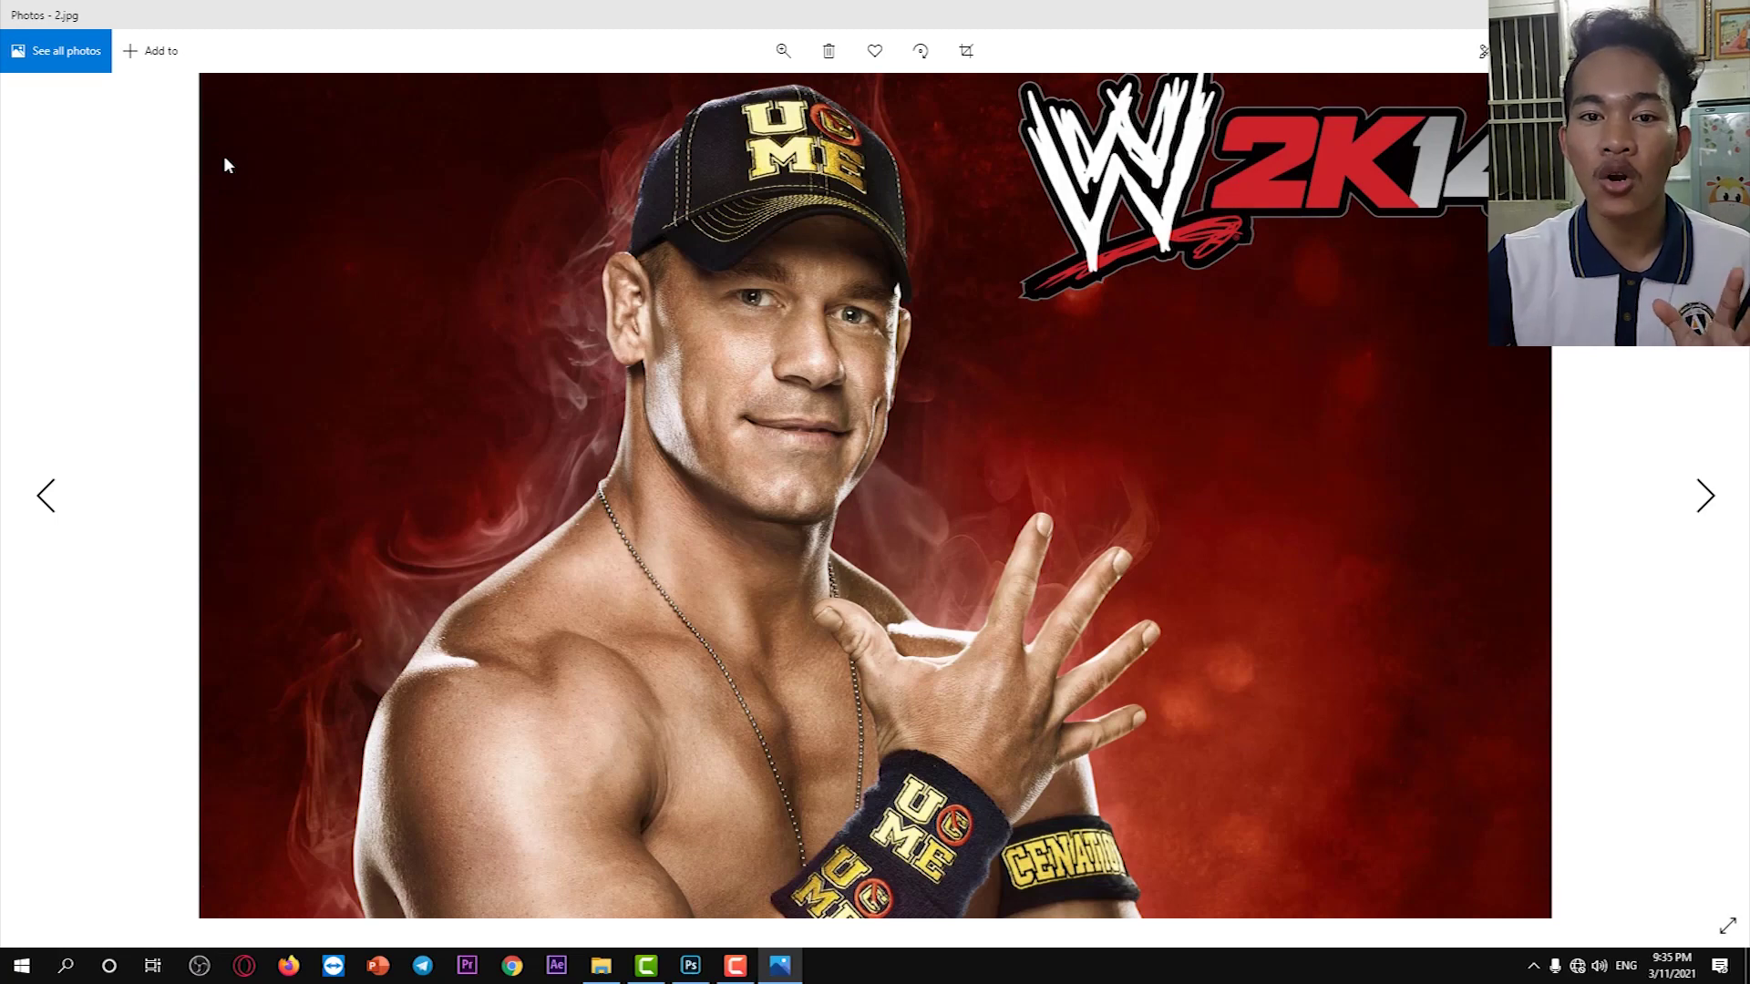
{"action": "key", "text": "Right"}
{"action": "key", "text": "Right"}
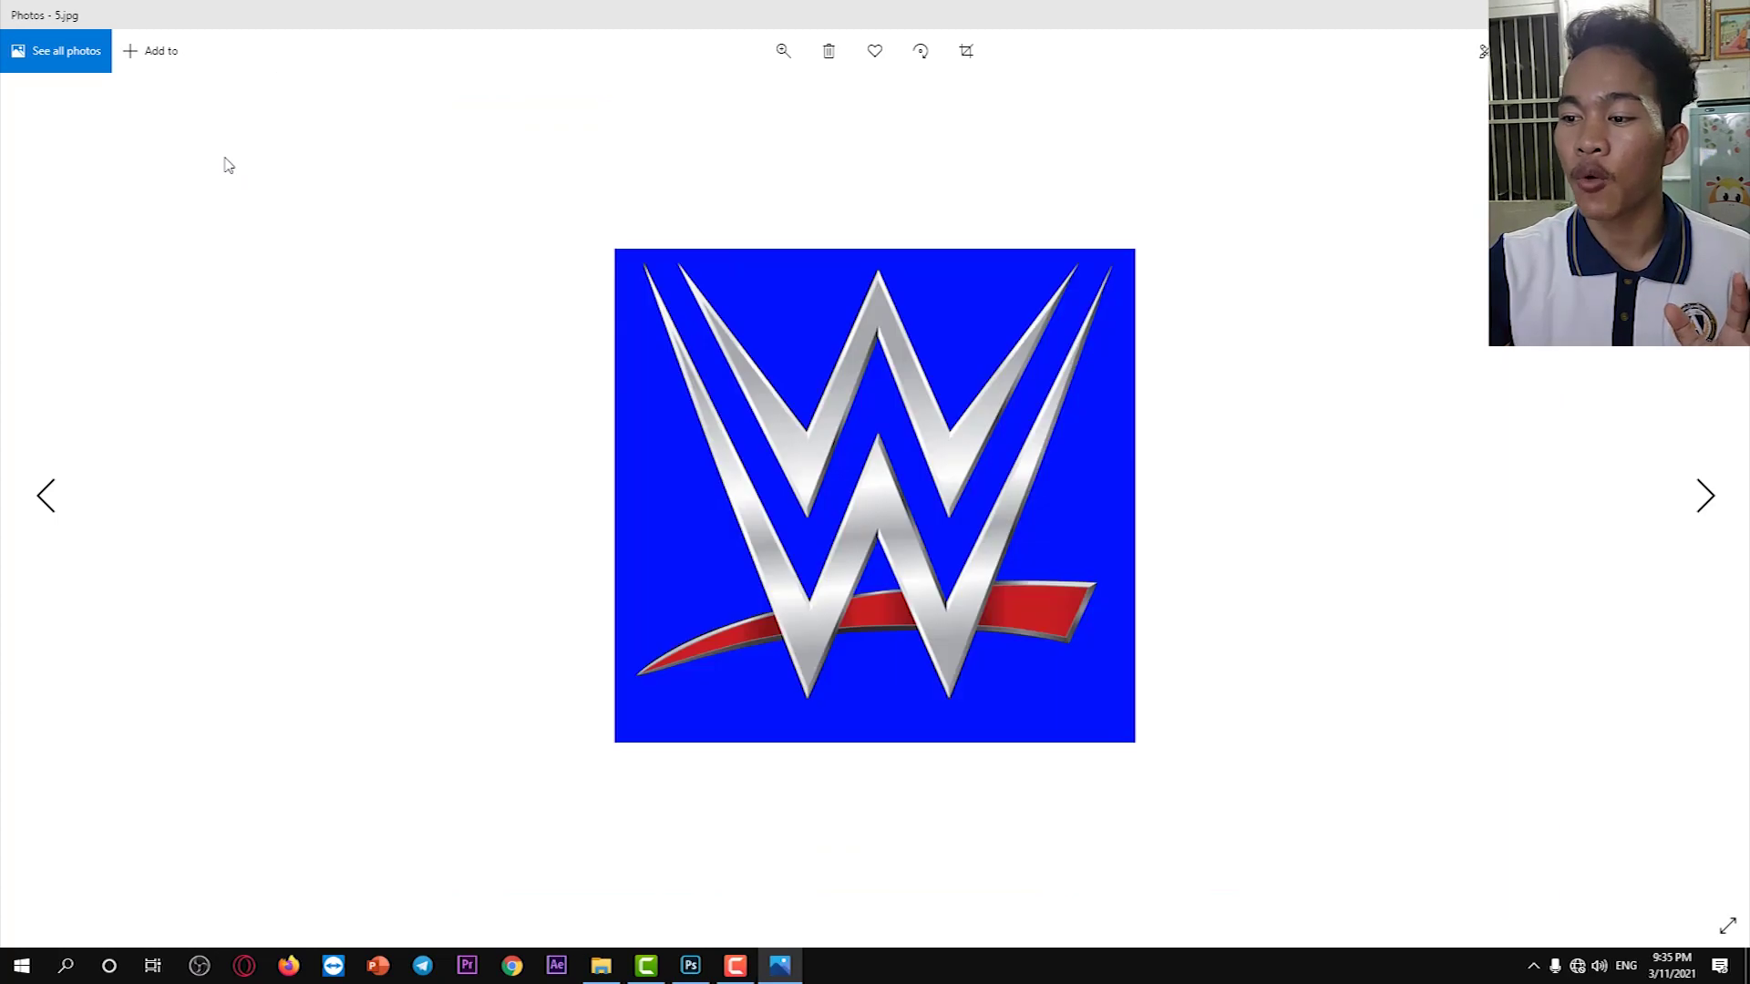
{"action": "key", "text": "Right"}
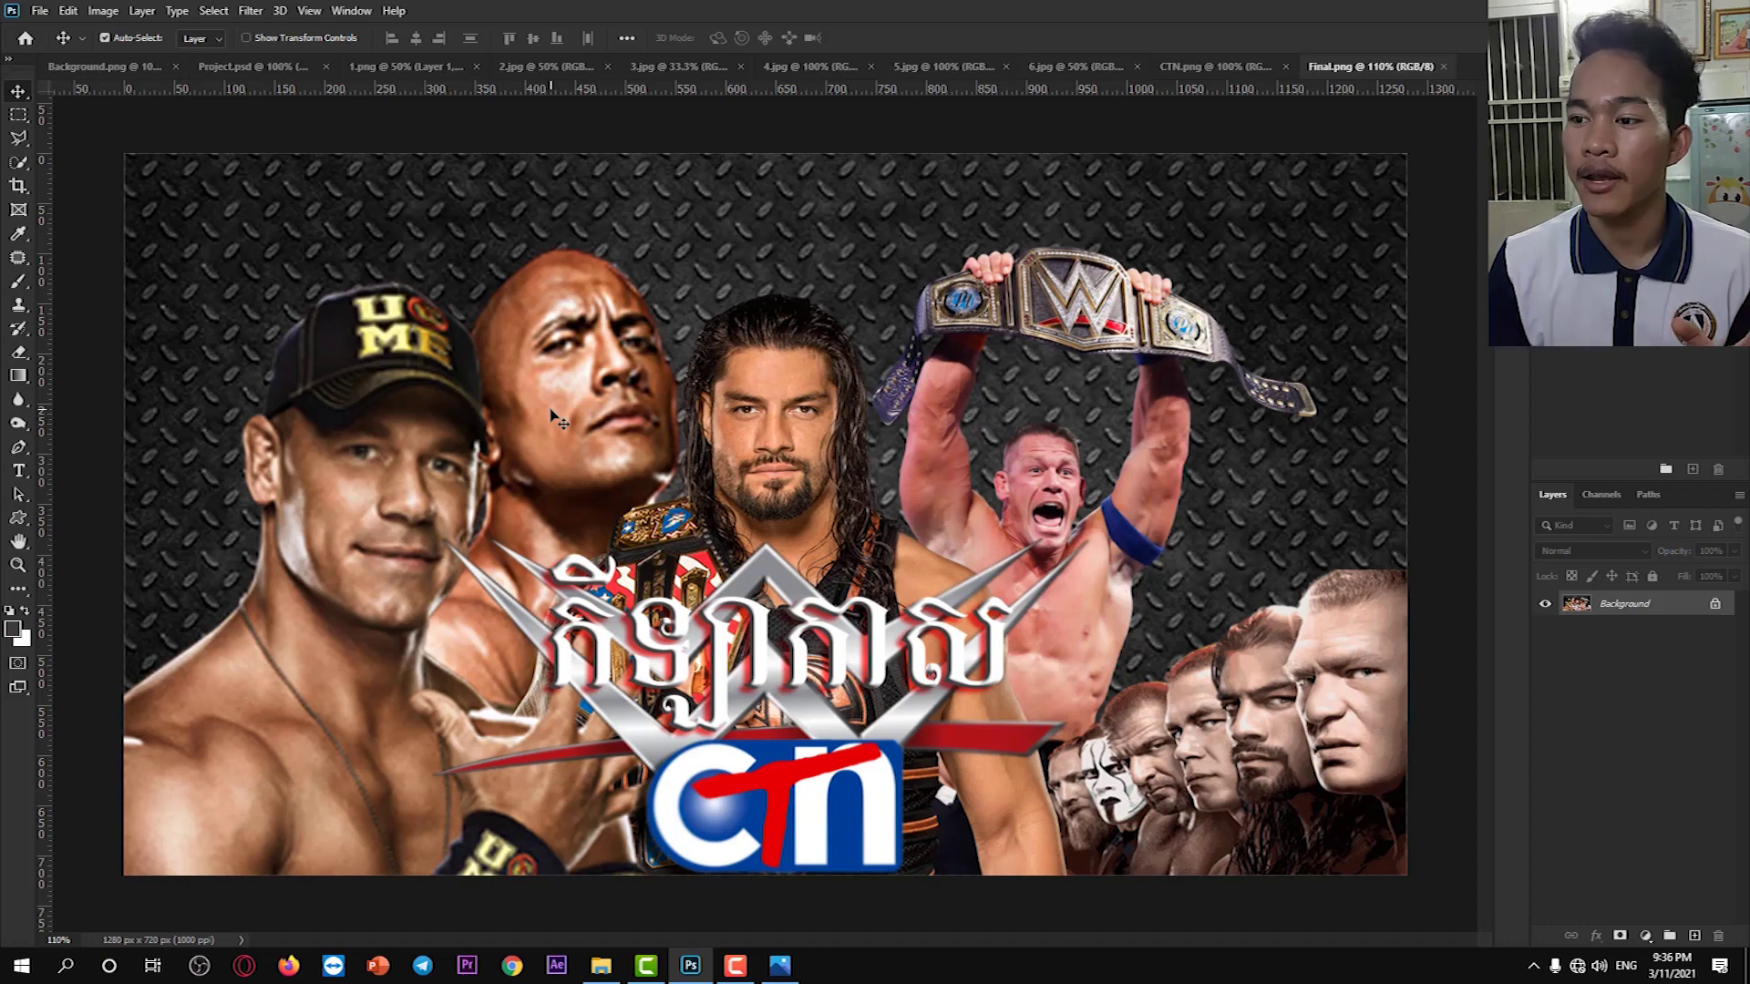
View each open document in turn: Background.png, Project.psd, 1.png through 6.jpg, and CTN.png.
{"action": "left_click", "coordinate": [106, 67]}
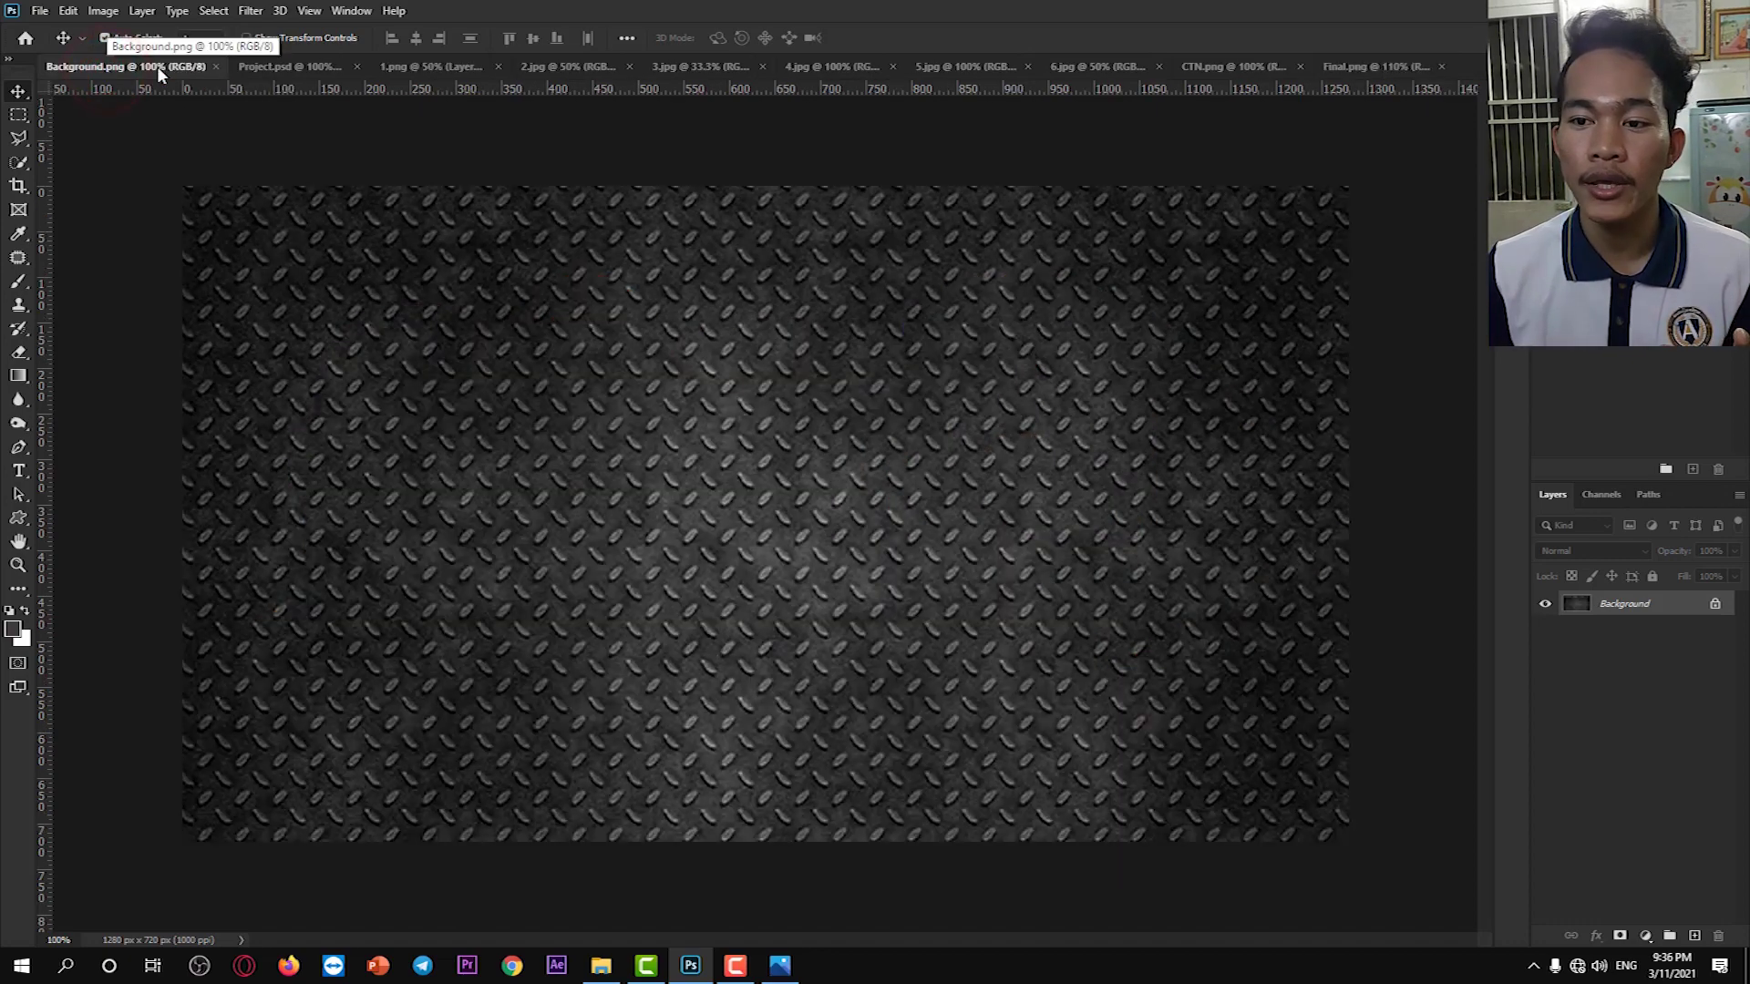
{"action": "left_click", "coordinate": [295, 67]}
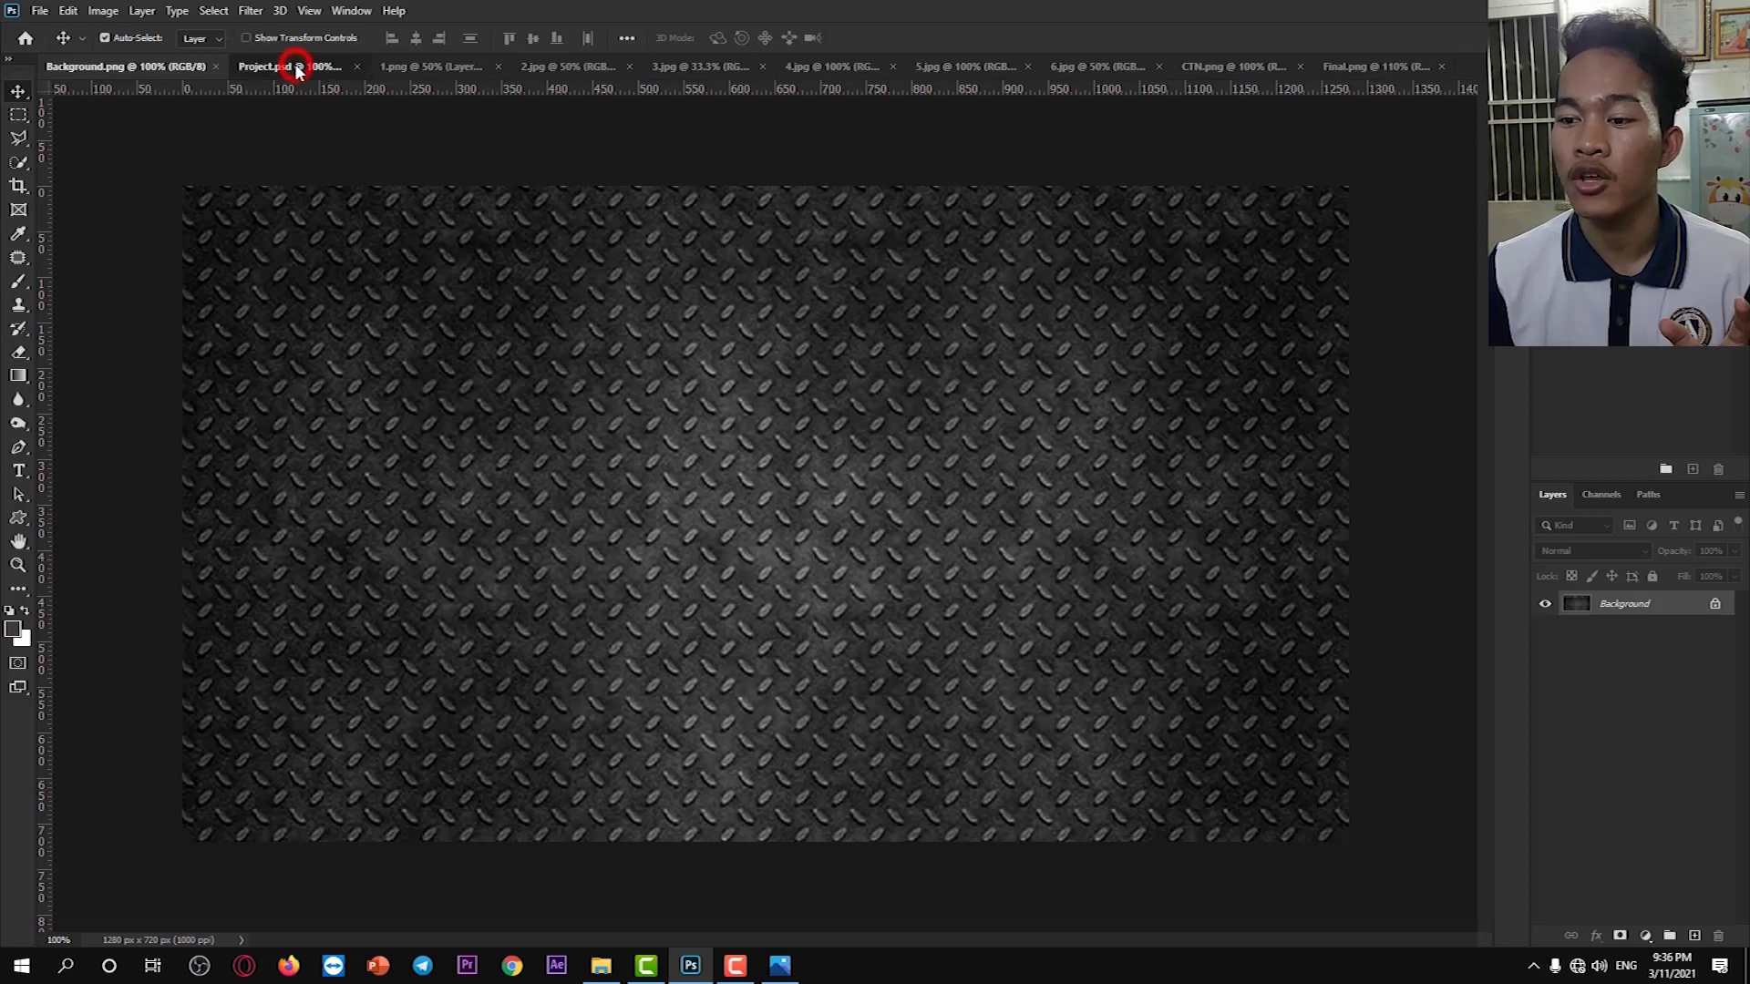
{"action": "left_click", "coordinate": [445, 68]}
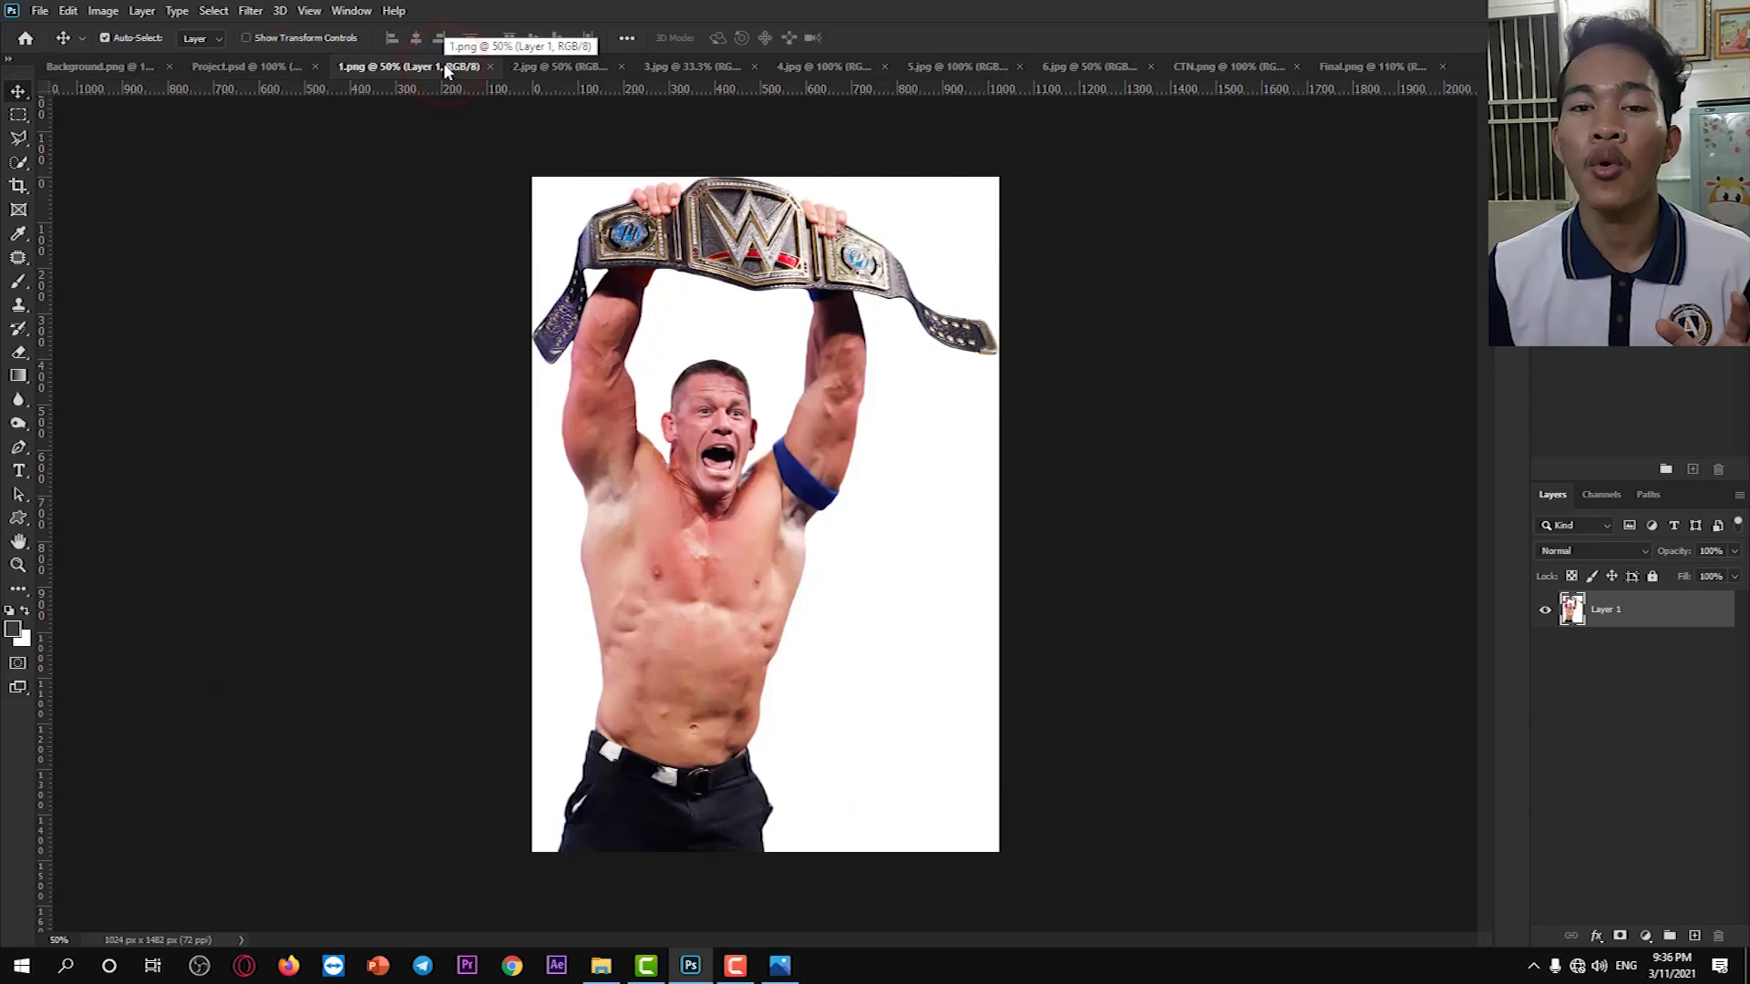
{"action": "left_click", "coordinate": [565, 68]}
{"action": "left_click", "coordinate": [670, 64]}
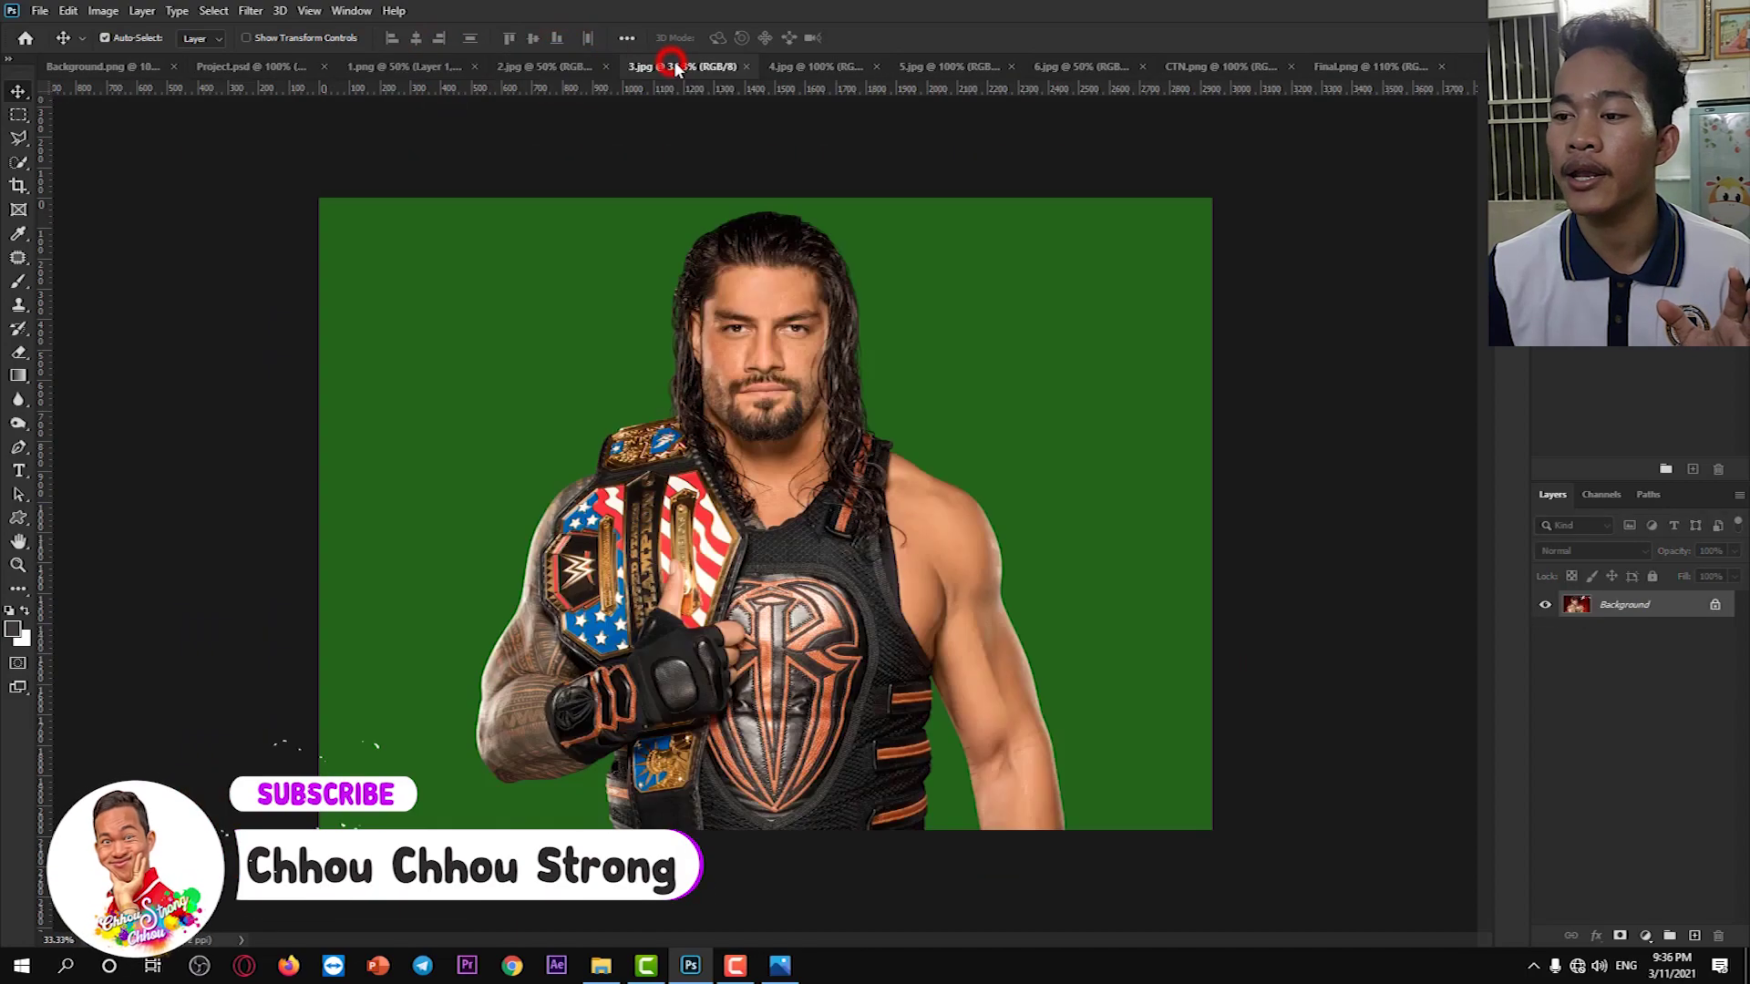
{"action": "left_click", "coordinate": [820, 66]}
{"action": "left_click", "coordinate": [943, 65]}
{"action": "left_click", "coordinate": [1080, 65]}
{"action": "left_click", "coordinate": [1231, 66]}
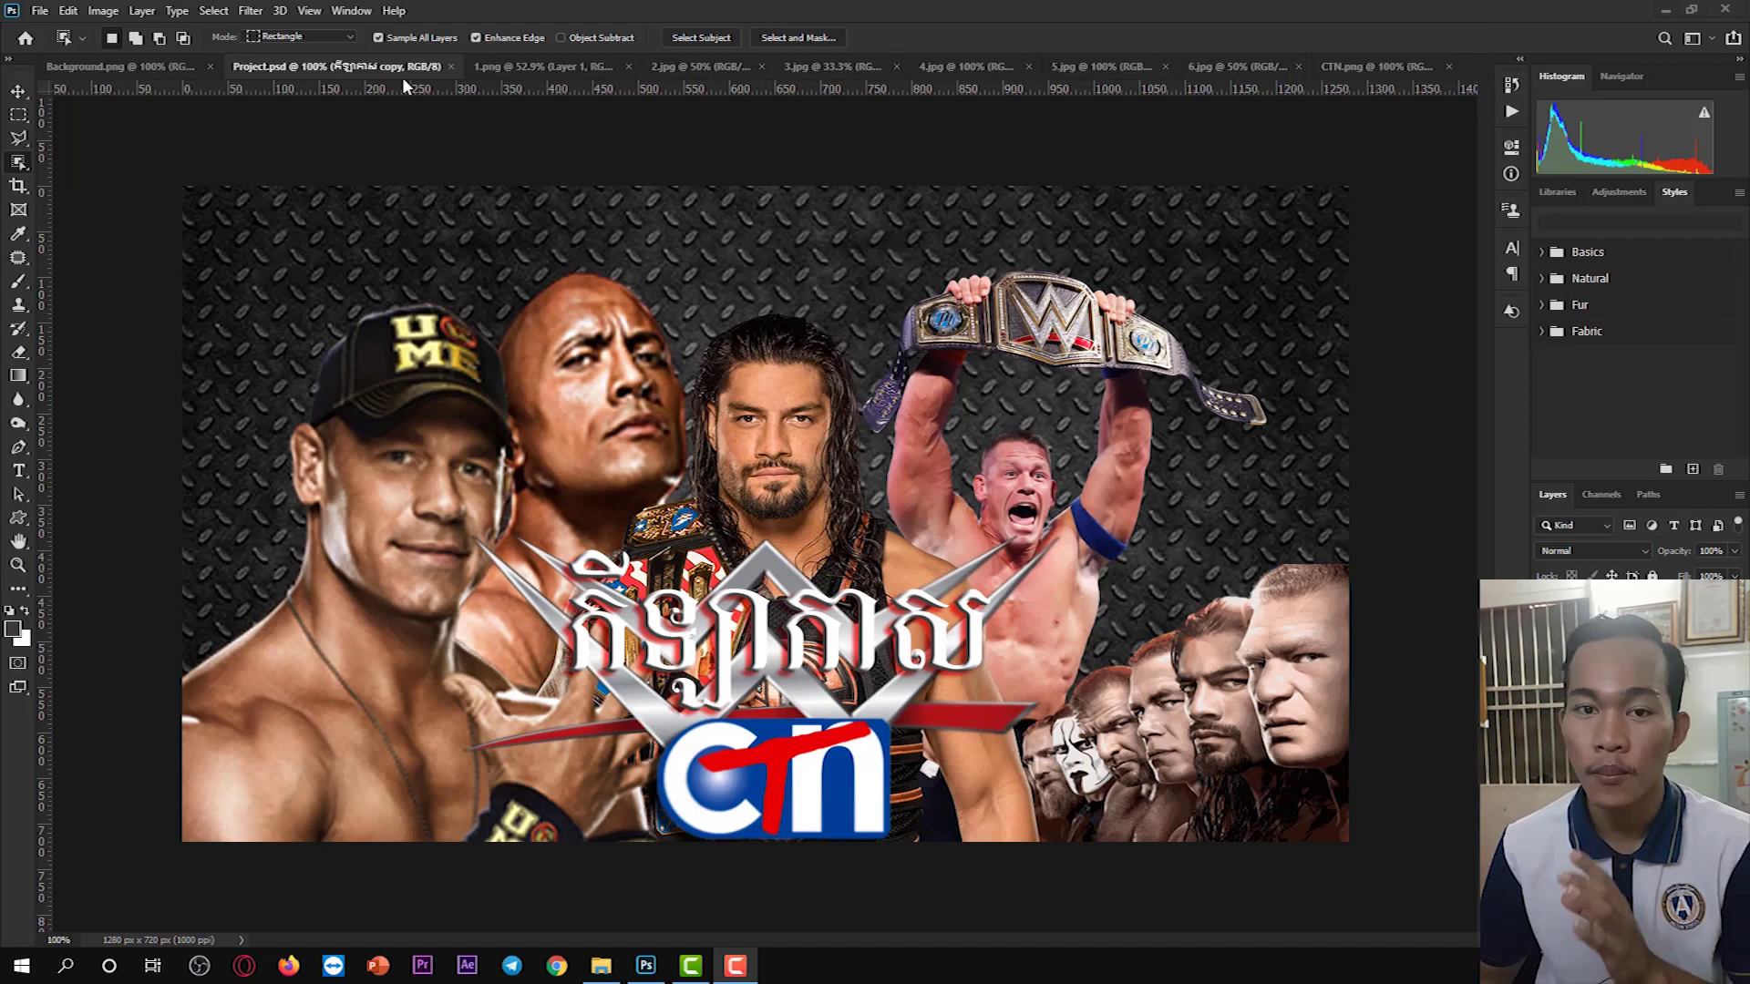
Pull Project.psd out into its own floating window and zoom it out.
{"action": "left_click_drag", "start_coordinate": [378, 65], "coordinate": [388, 169]}
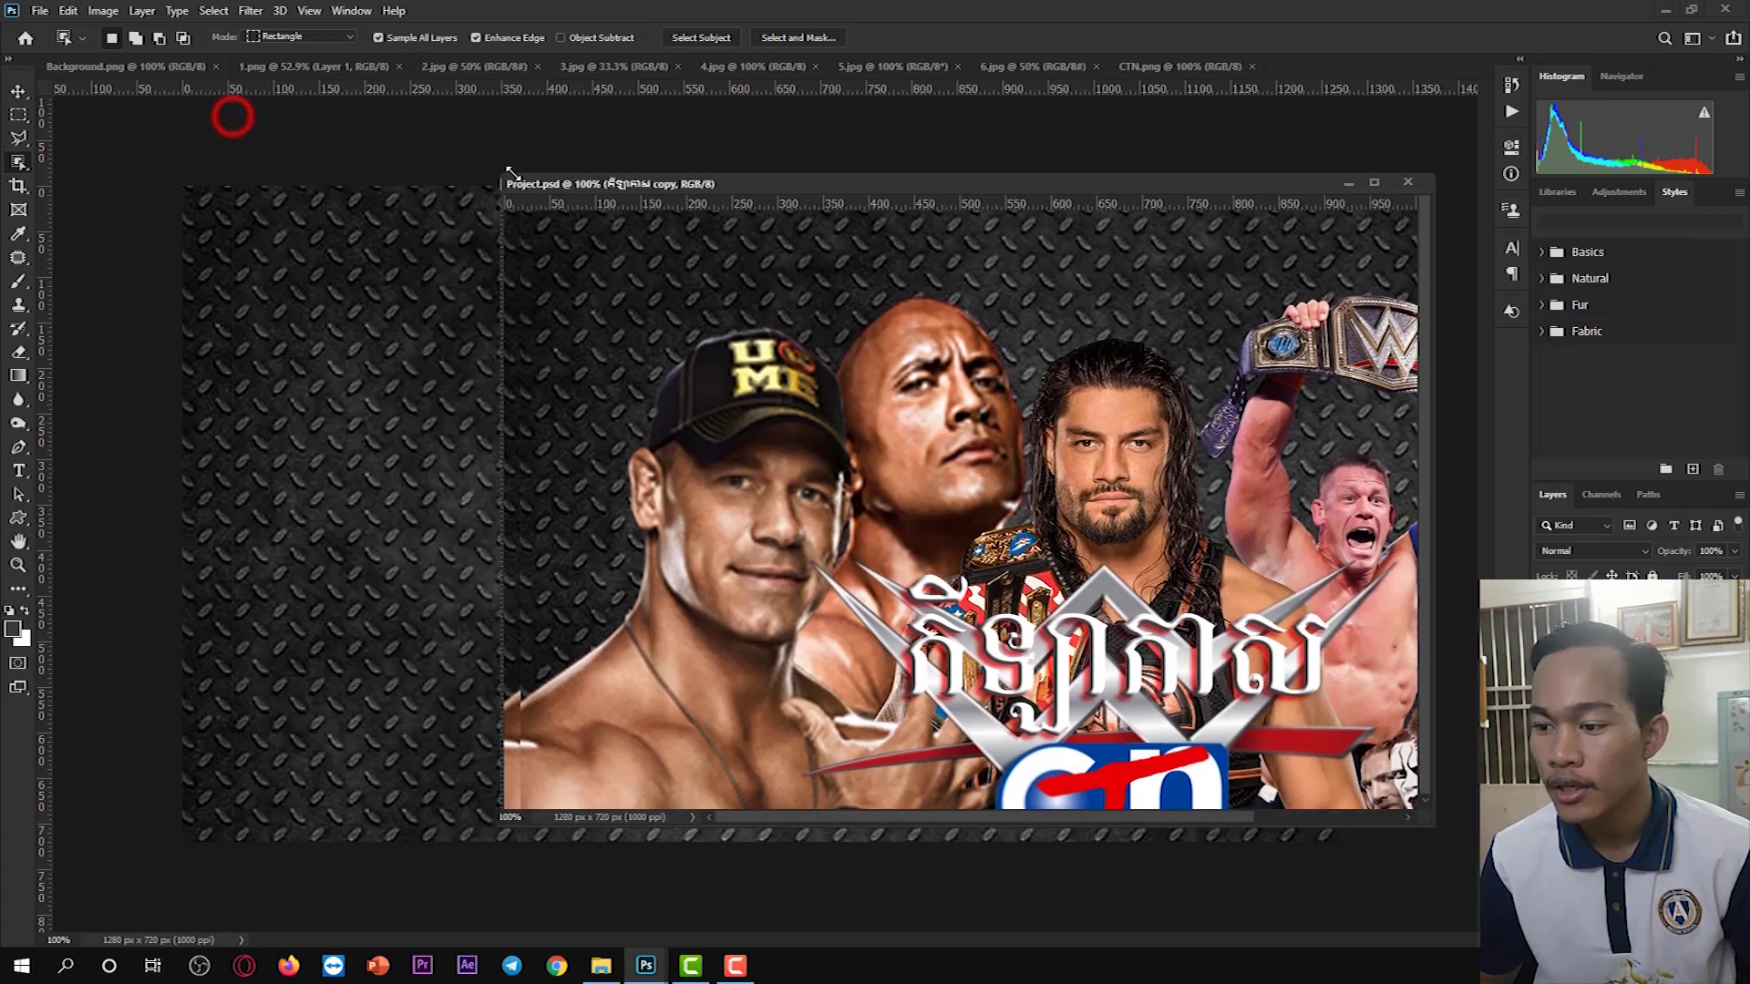
{"action": "left_click_drag", "start_coordinate": [230, 113], "coordinate": [688, 208]}
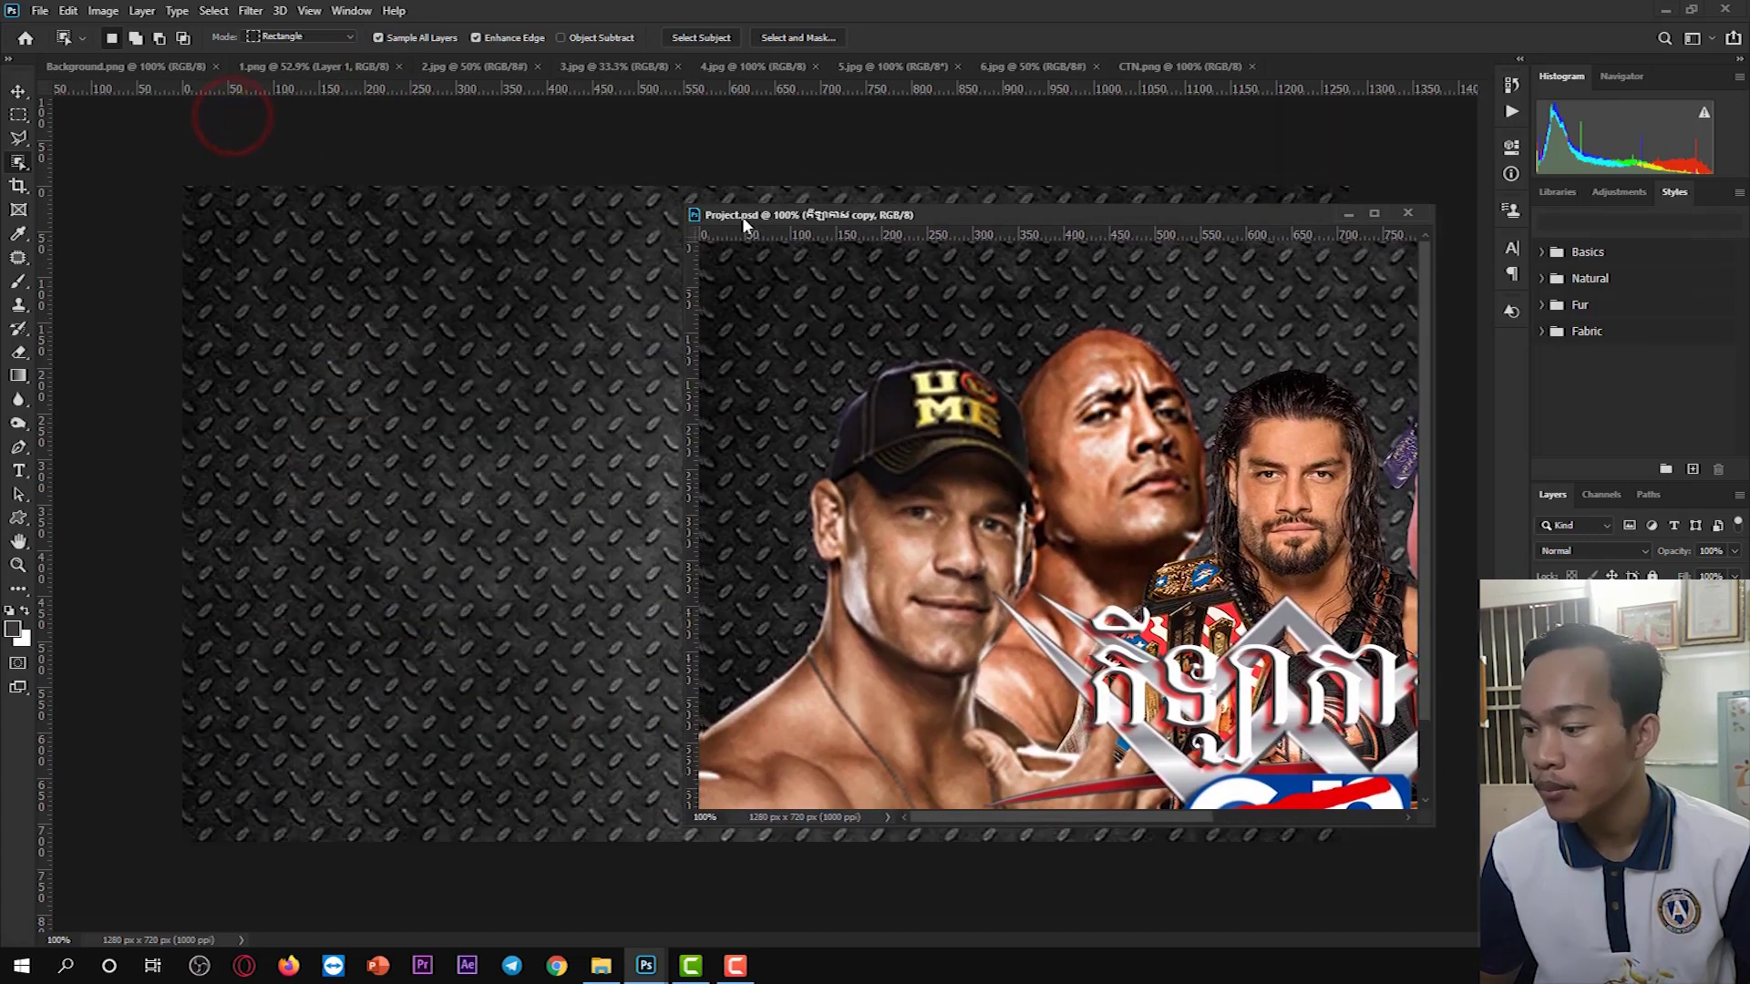
{"action": "scroll", "coordinate": [1164, 472], "scroll_direction": "down", "scroll_amount": 1}
{"action": "scroll", "coordinate": [1163, 472], "scroll_direction": "down", "scroll_amount": 1}
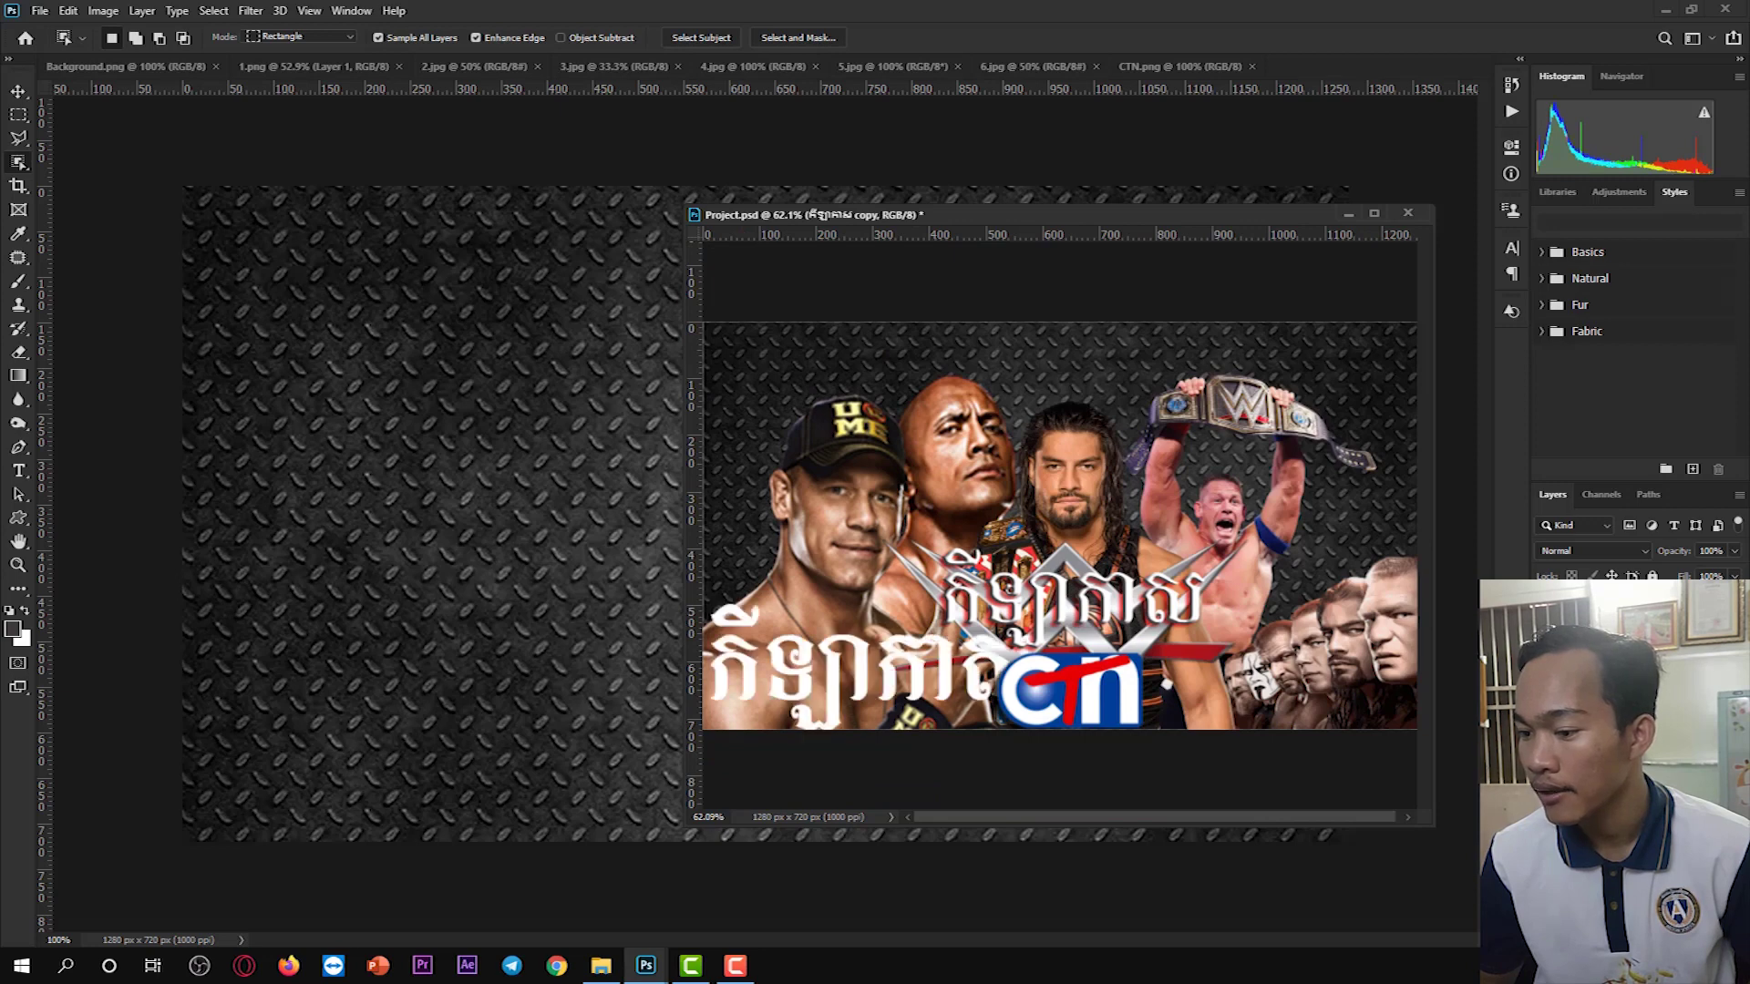
Shrink Project.psd into a small reference window parked top right, with 1.png active.
{"action": "left_click_drag", "start_coordinate": [681, 206], "coordinate": [966, 344]}
{"action": "mouse_move", "coordinate": [1130, 360]}
{"action": "left_mouse_down"}
{"action": "mouse_move", "coordinate": [1177, 336]}
{"action": "mouse_move", "coordinate": [1329, 62]}
{"action": "mouse_move", "coordinate": [1383, 48]}
{"action": "left_mouse_up"}
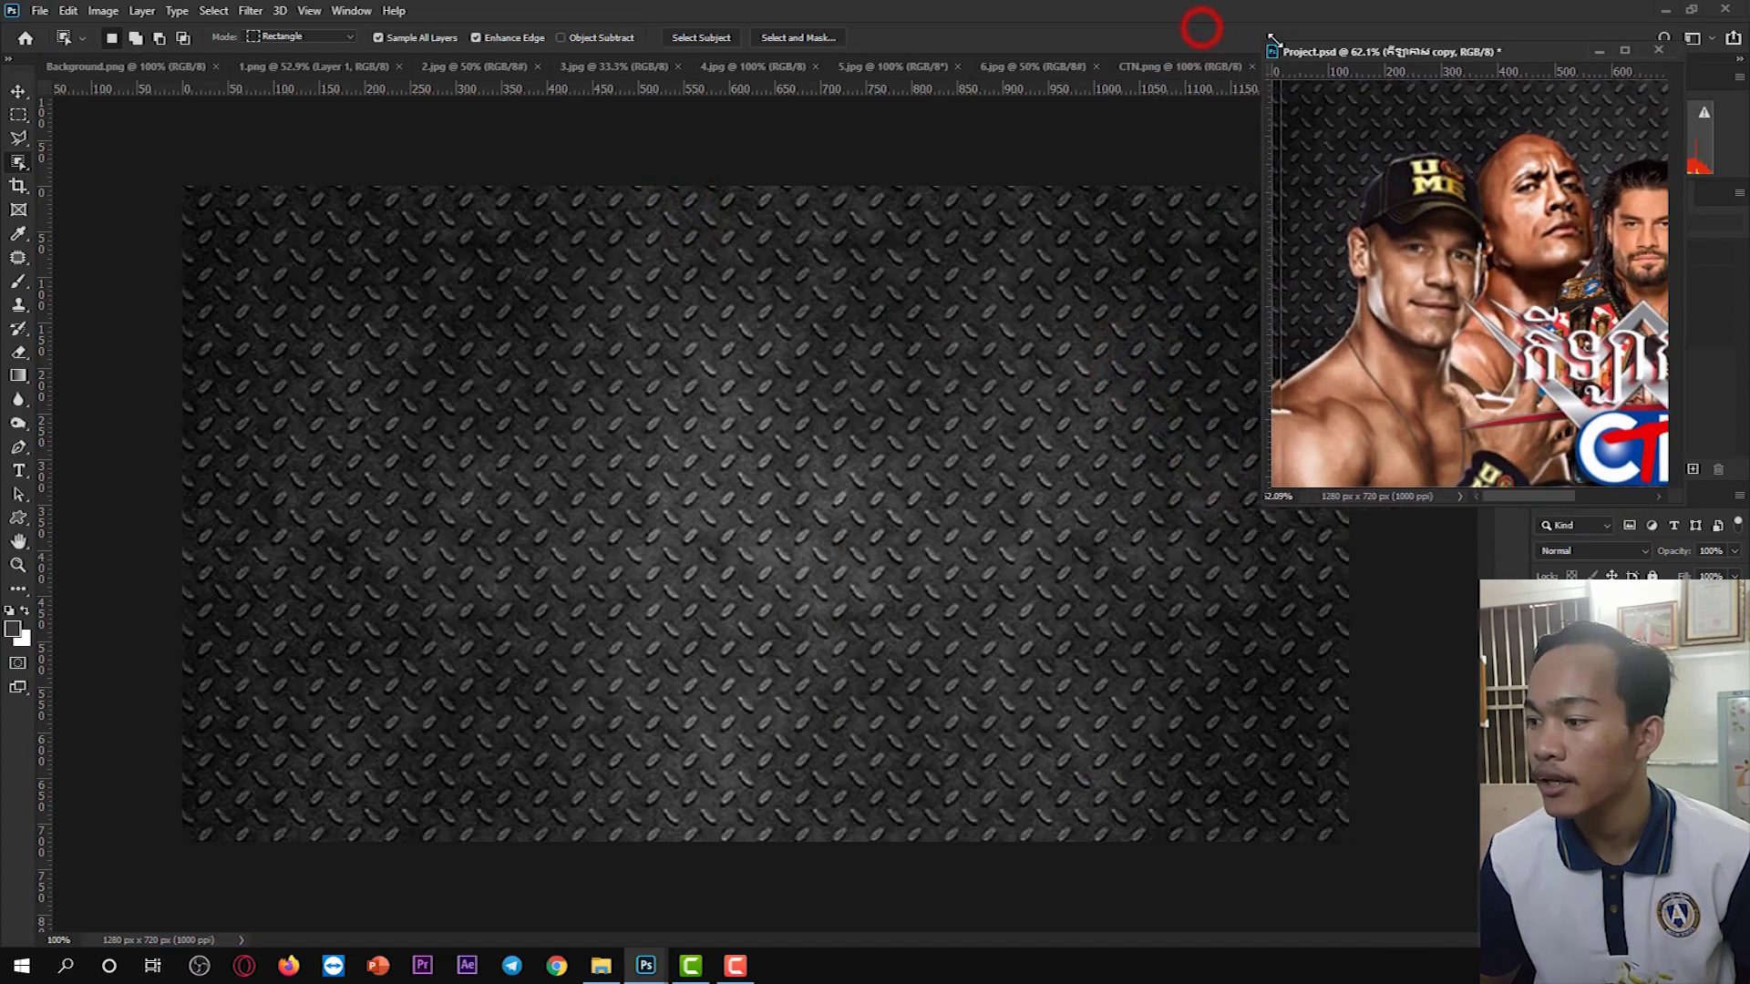
{"action": "left_click_drag", "start_coordinate": [1199, 26], "coordinate": [1276, 44]}
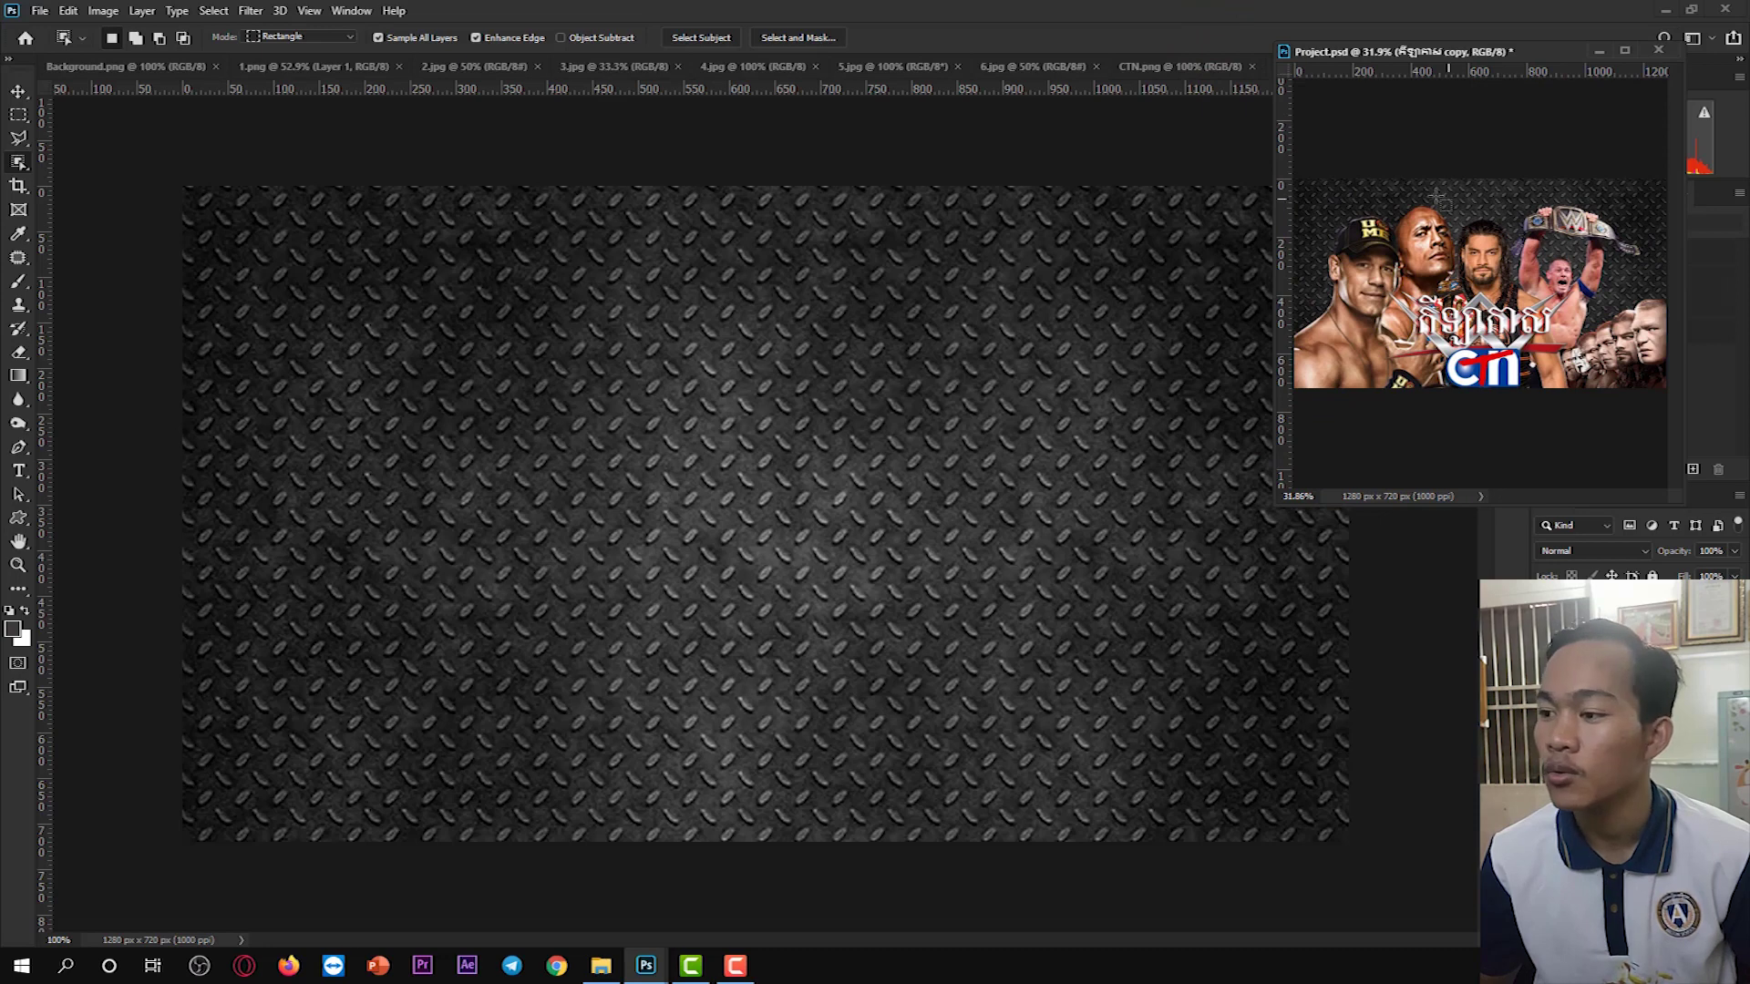
{"action": "left_click_drag", "start_coordinate": [1273, 40], "coordinate": [1322, 31]}
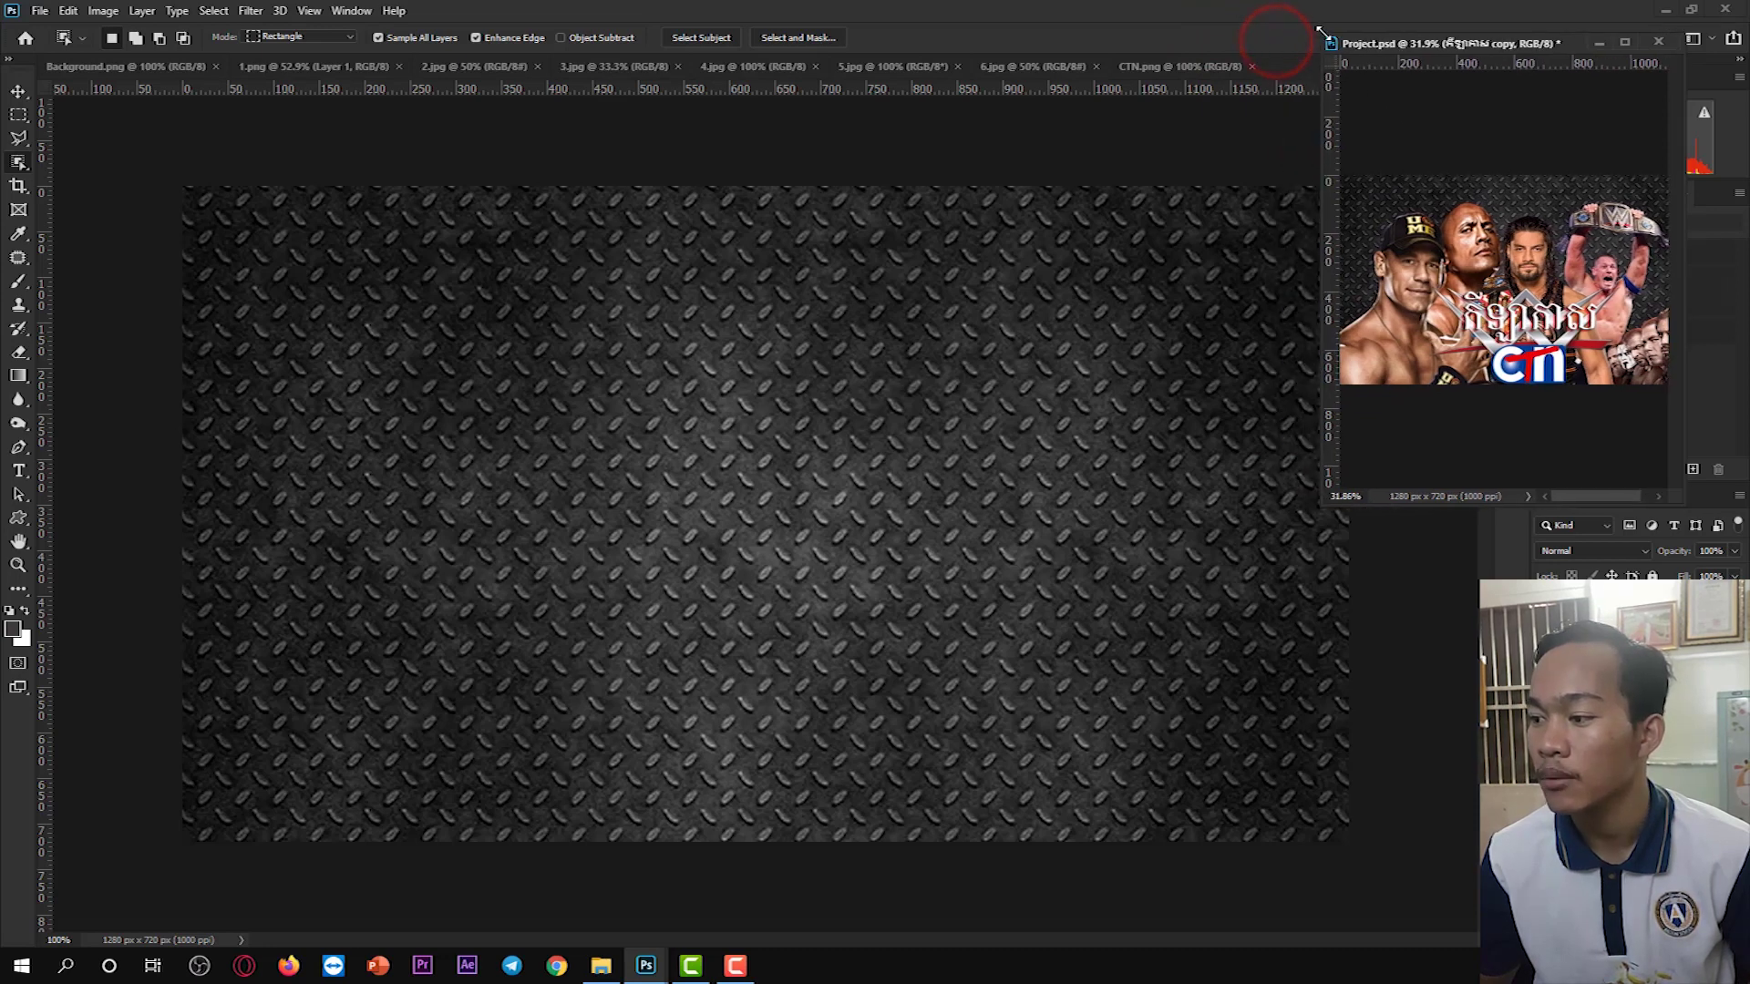
{"action": "scroll", "coordinate": [1575, 492], "scroll_direction": "right", "scroll_amount": 2}
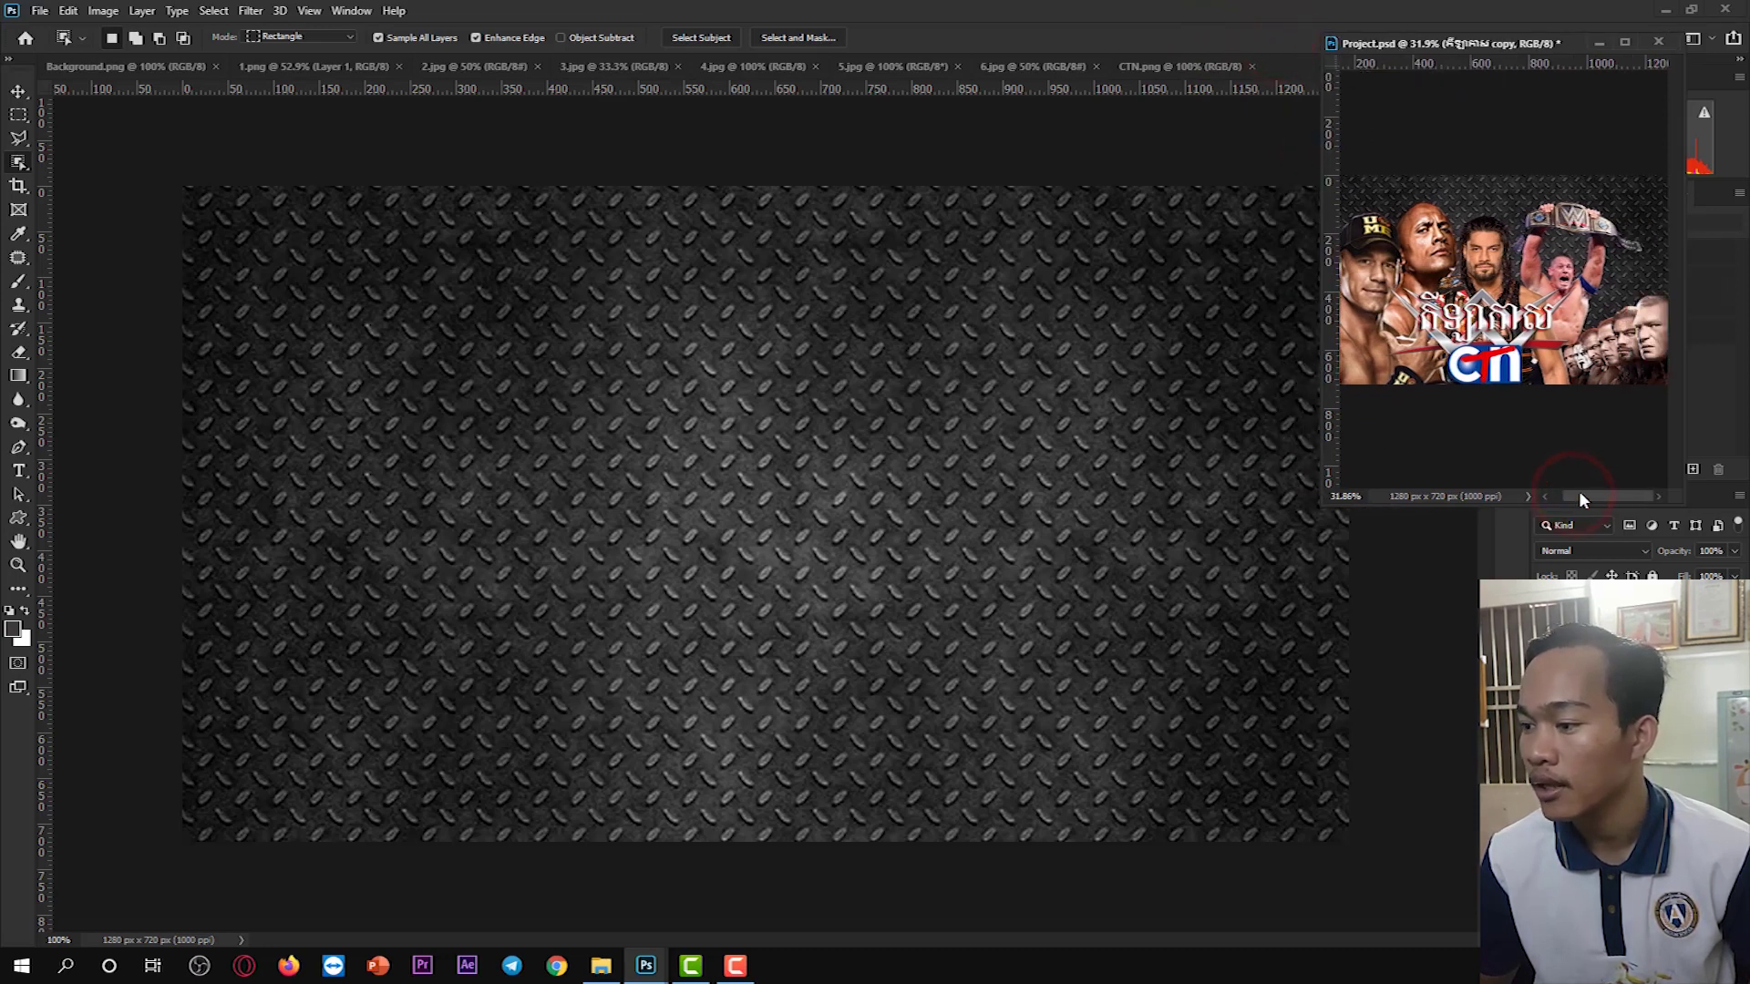
{"action": "left_click_drag", "start_coordinate": [1319, 300], "coordinate": [1294, 301]}
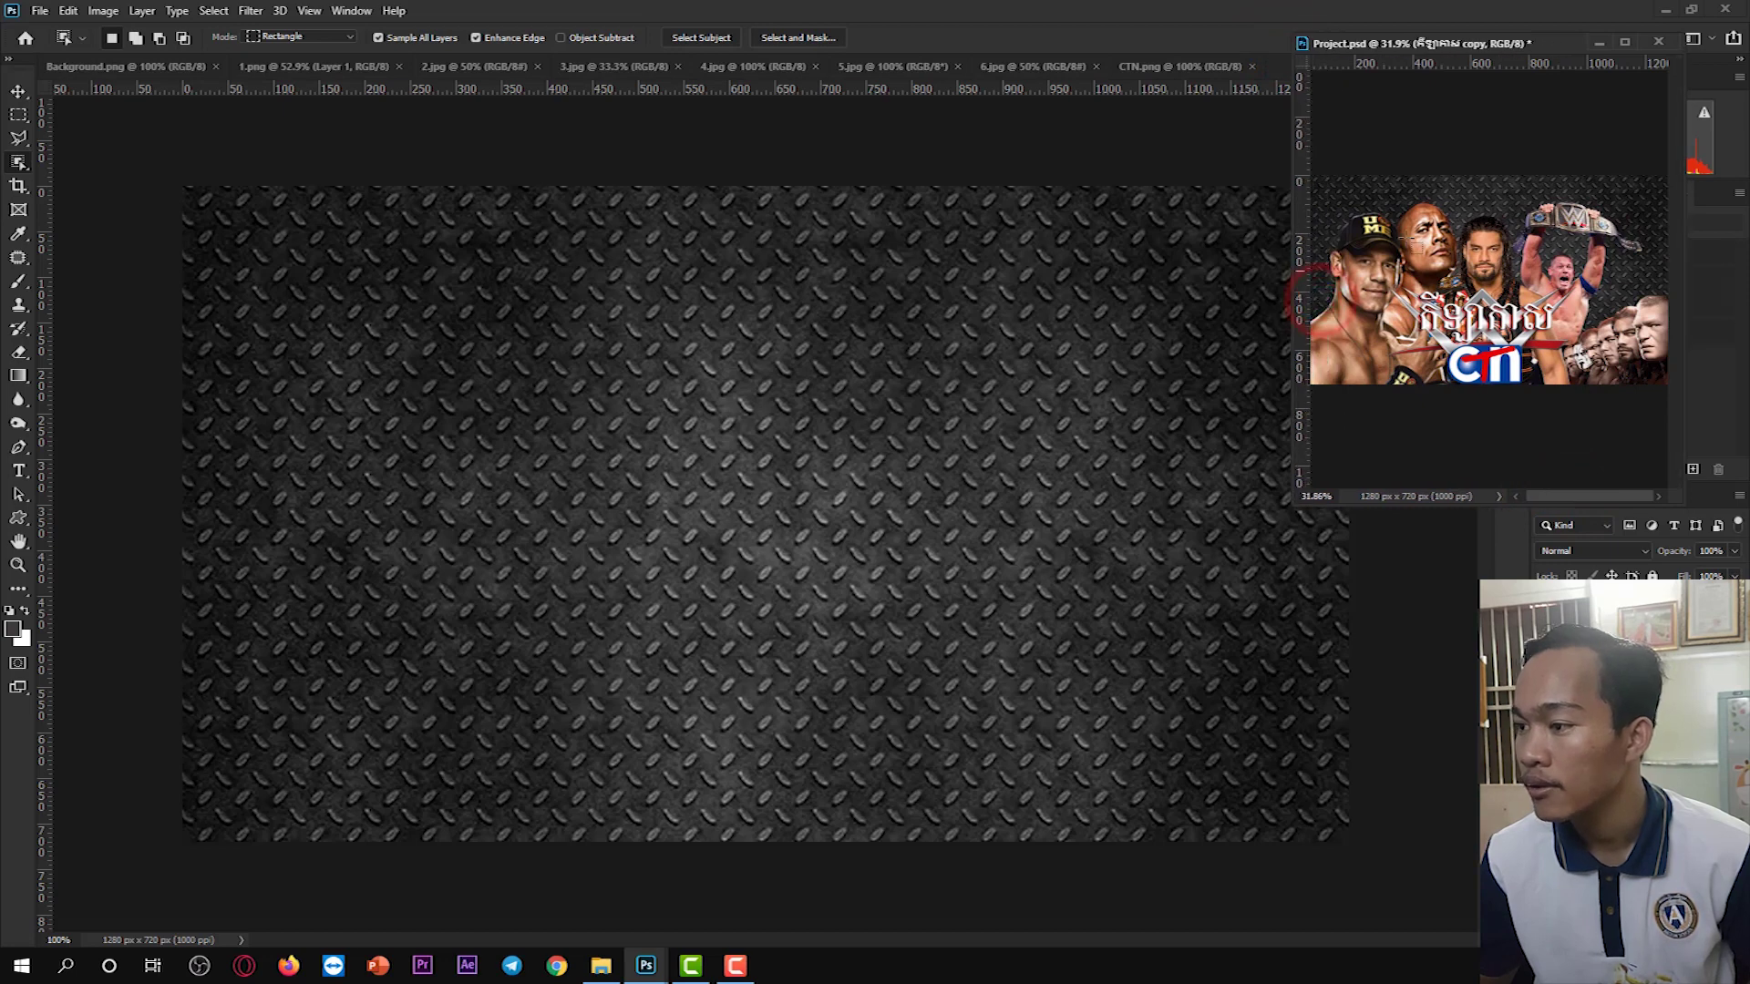
{"action": "left_click_drag", "start_coordinate": [1485, 50], "coordinate": [1499, 20]}
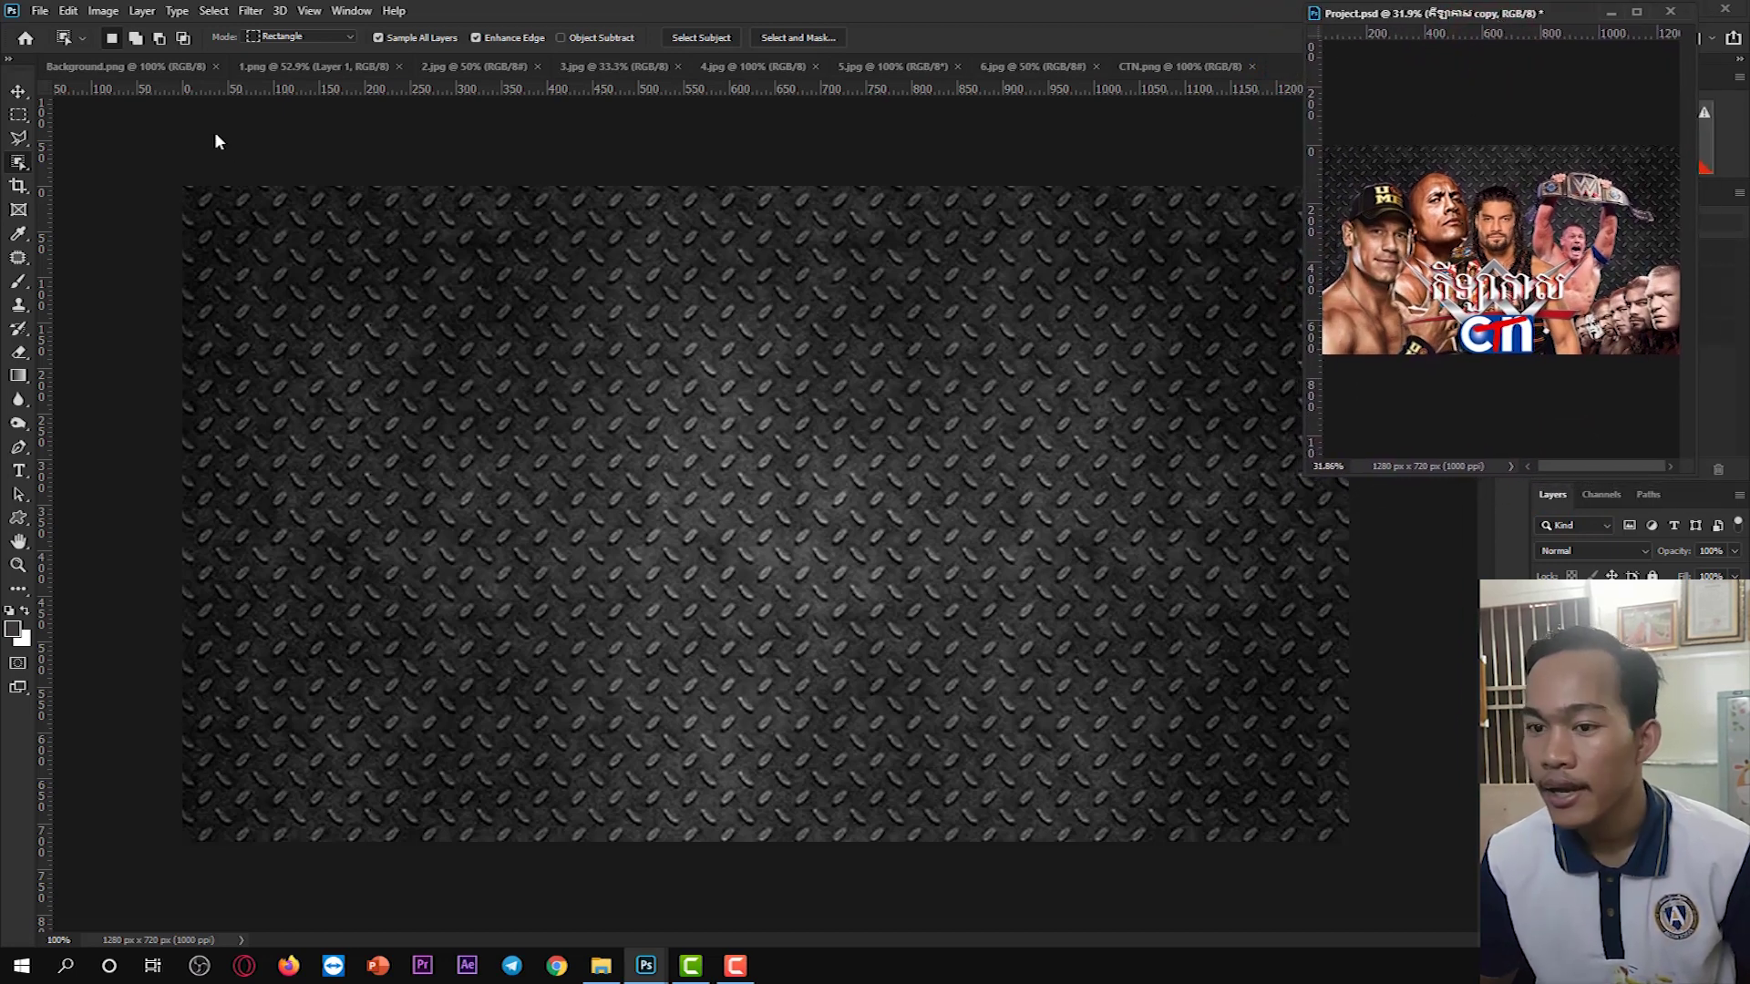
{"action": "left_click", "coordinate": [133, 71]}
{"action": "left_click", "coordinate": [278, 70]}
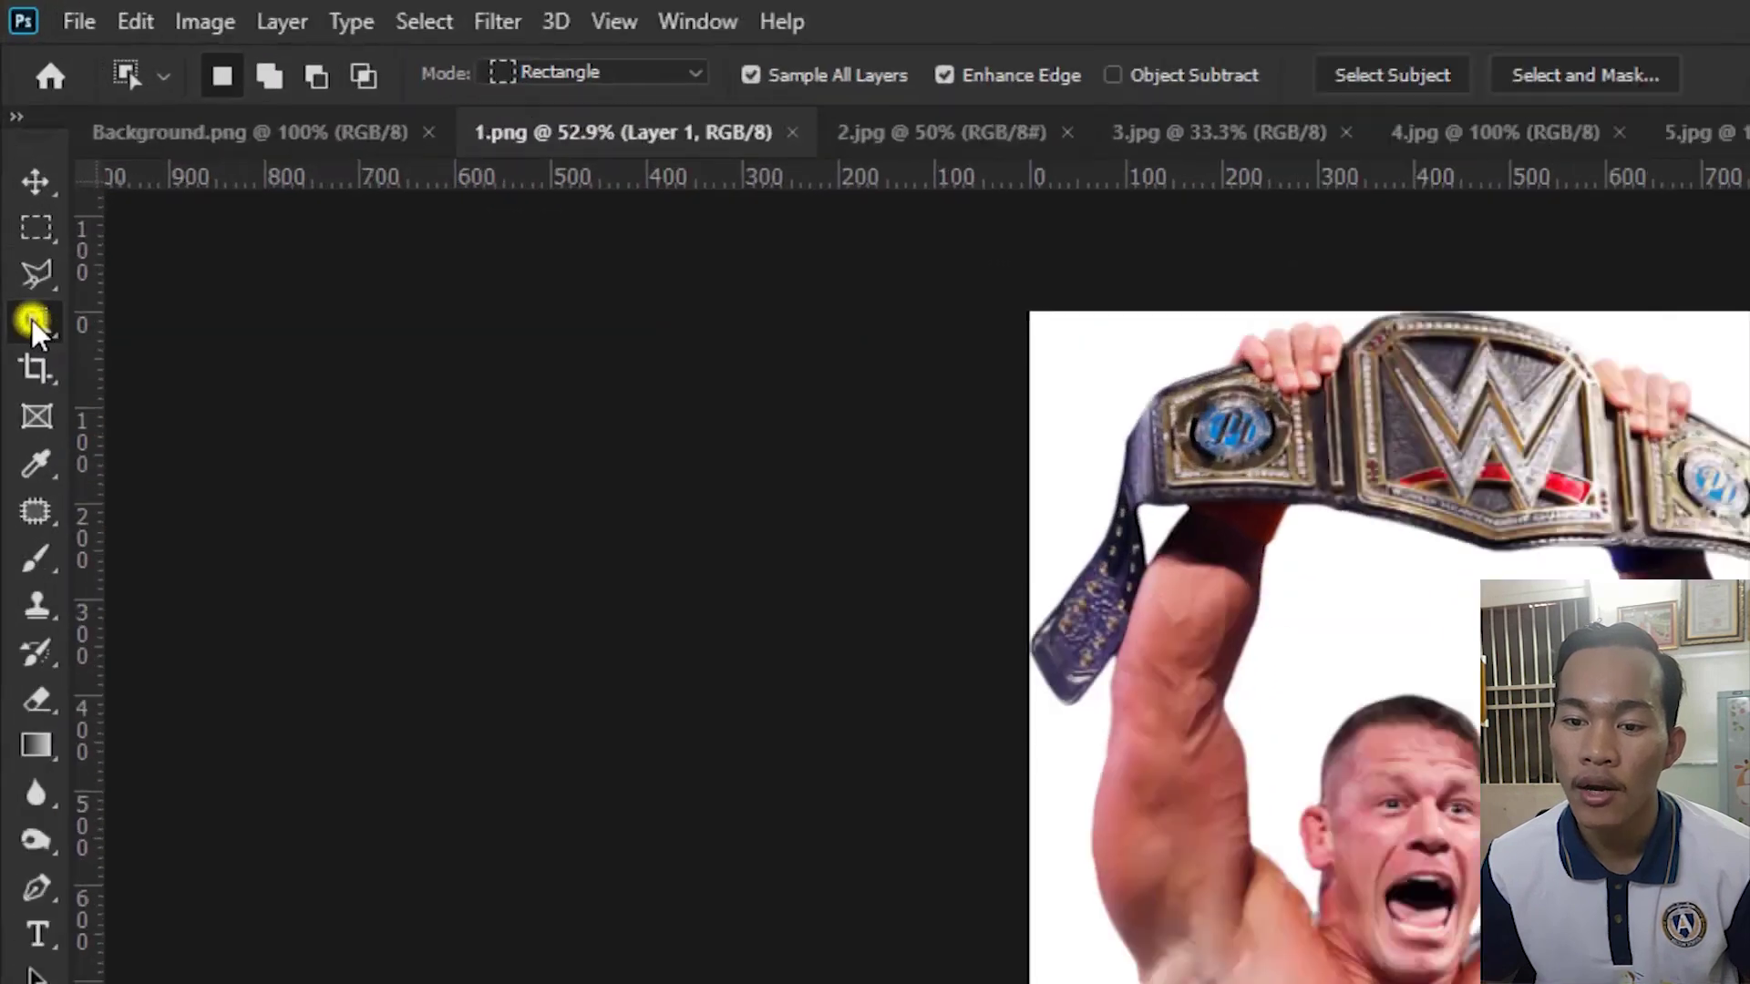
Show the Object Selection group's flyout listing Quick Selection and Magic Wand.
{"action": "right_click", "coordinate": [18, 162]}
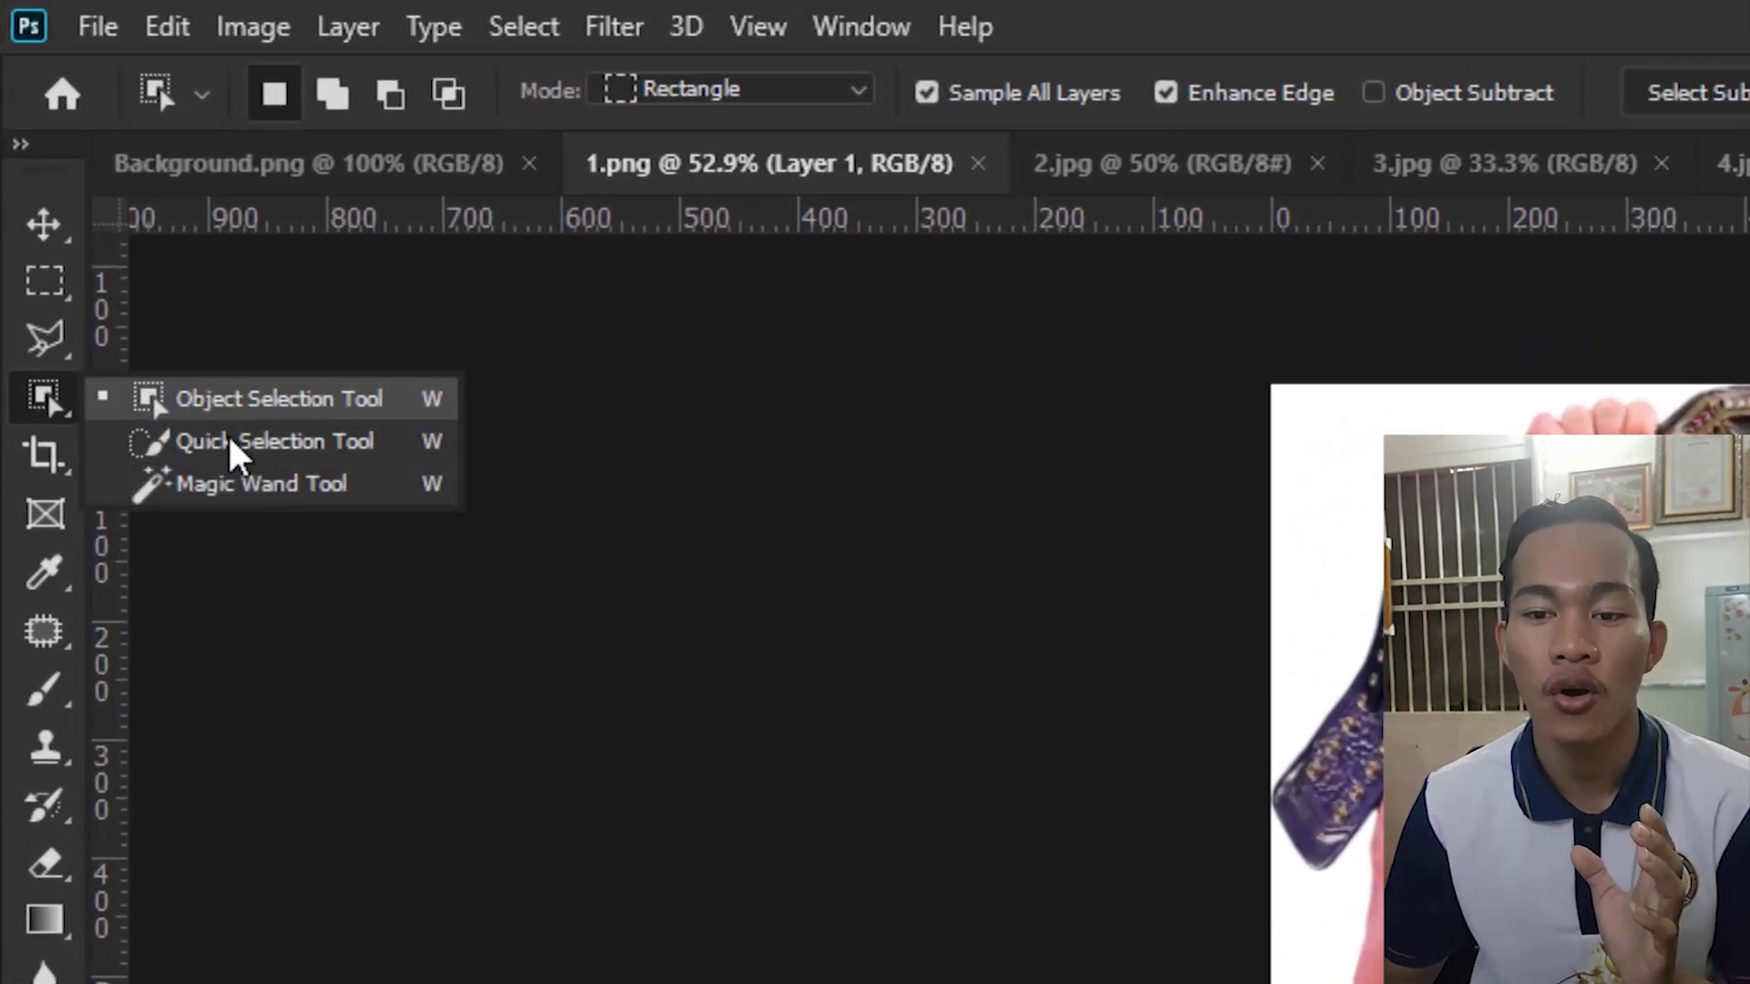
Switch to the Magic Wand and zoom around the wrestler-and-belt selection in 1.png.
{"action": "left_click", "coordinate": [259, 484]}
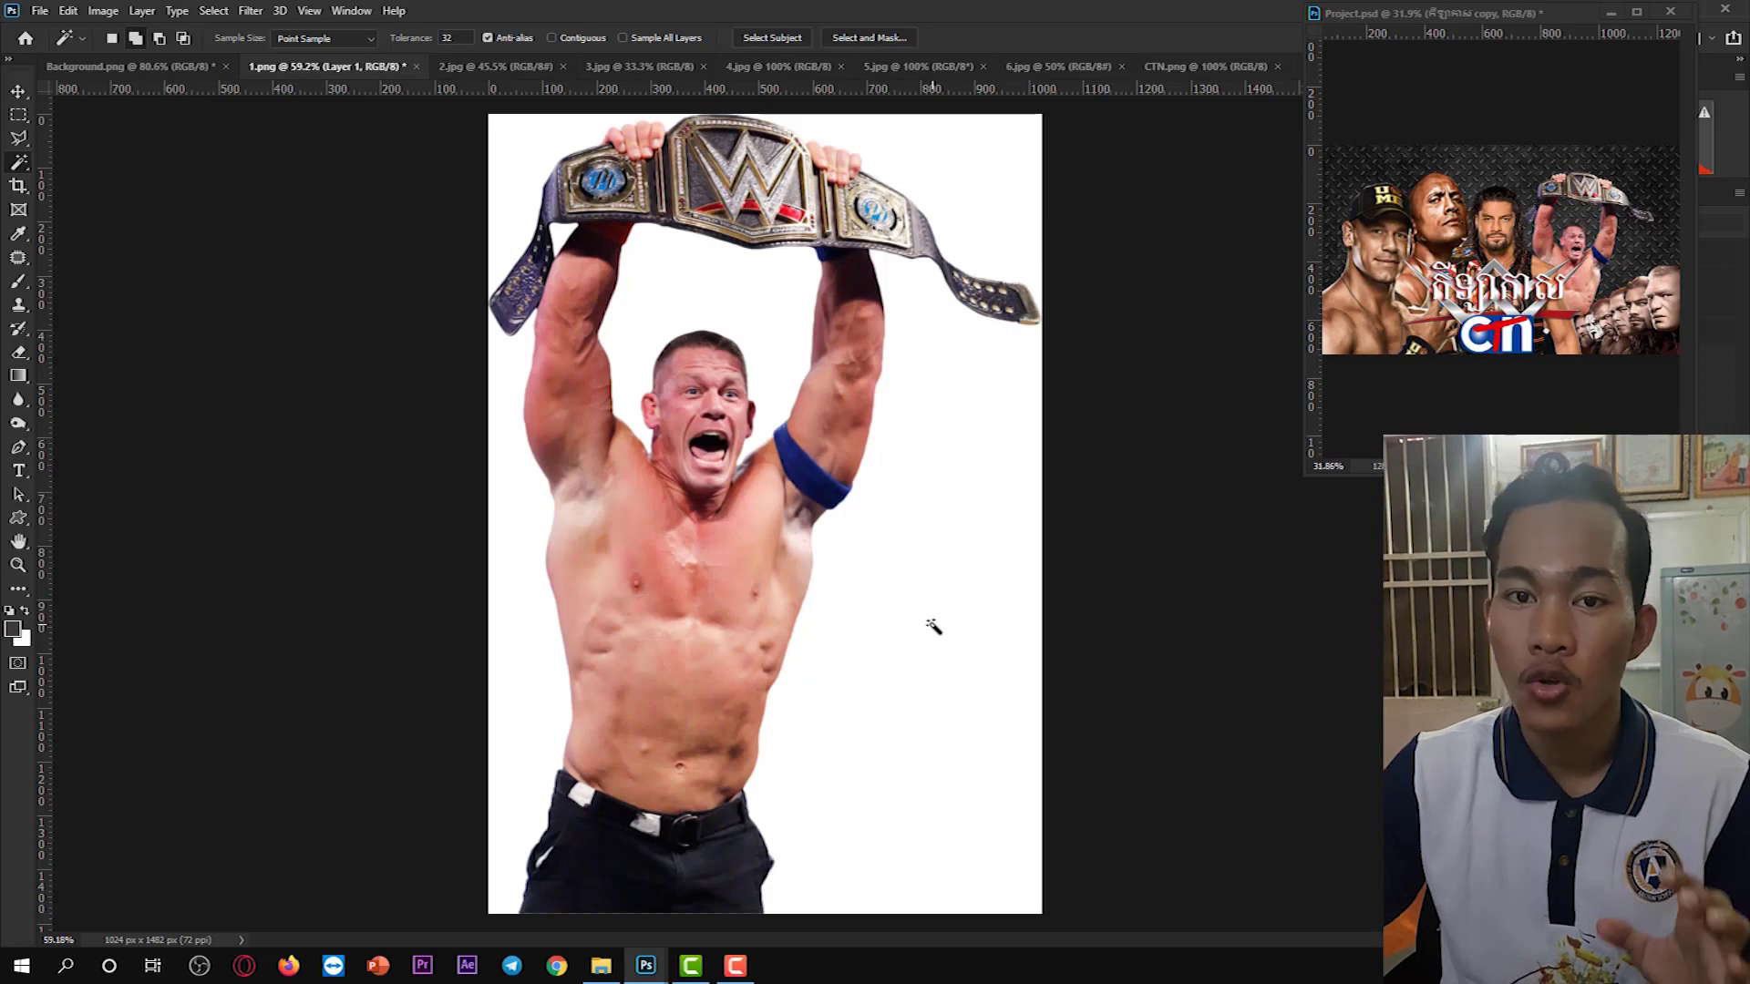
{"action": "scroll", "coordinate": [851, 550], "scroll_direction": "up", "scroll_amount": 2}
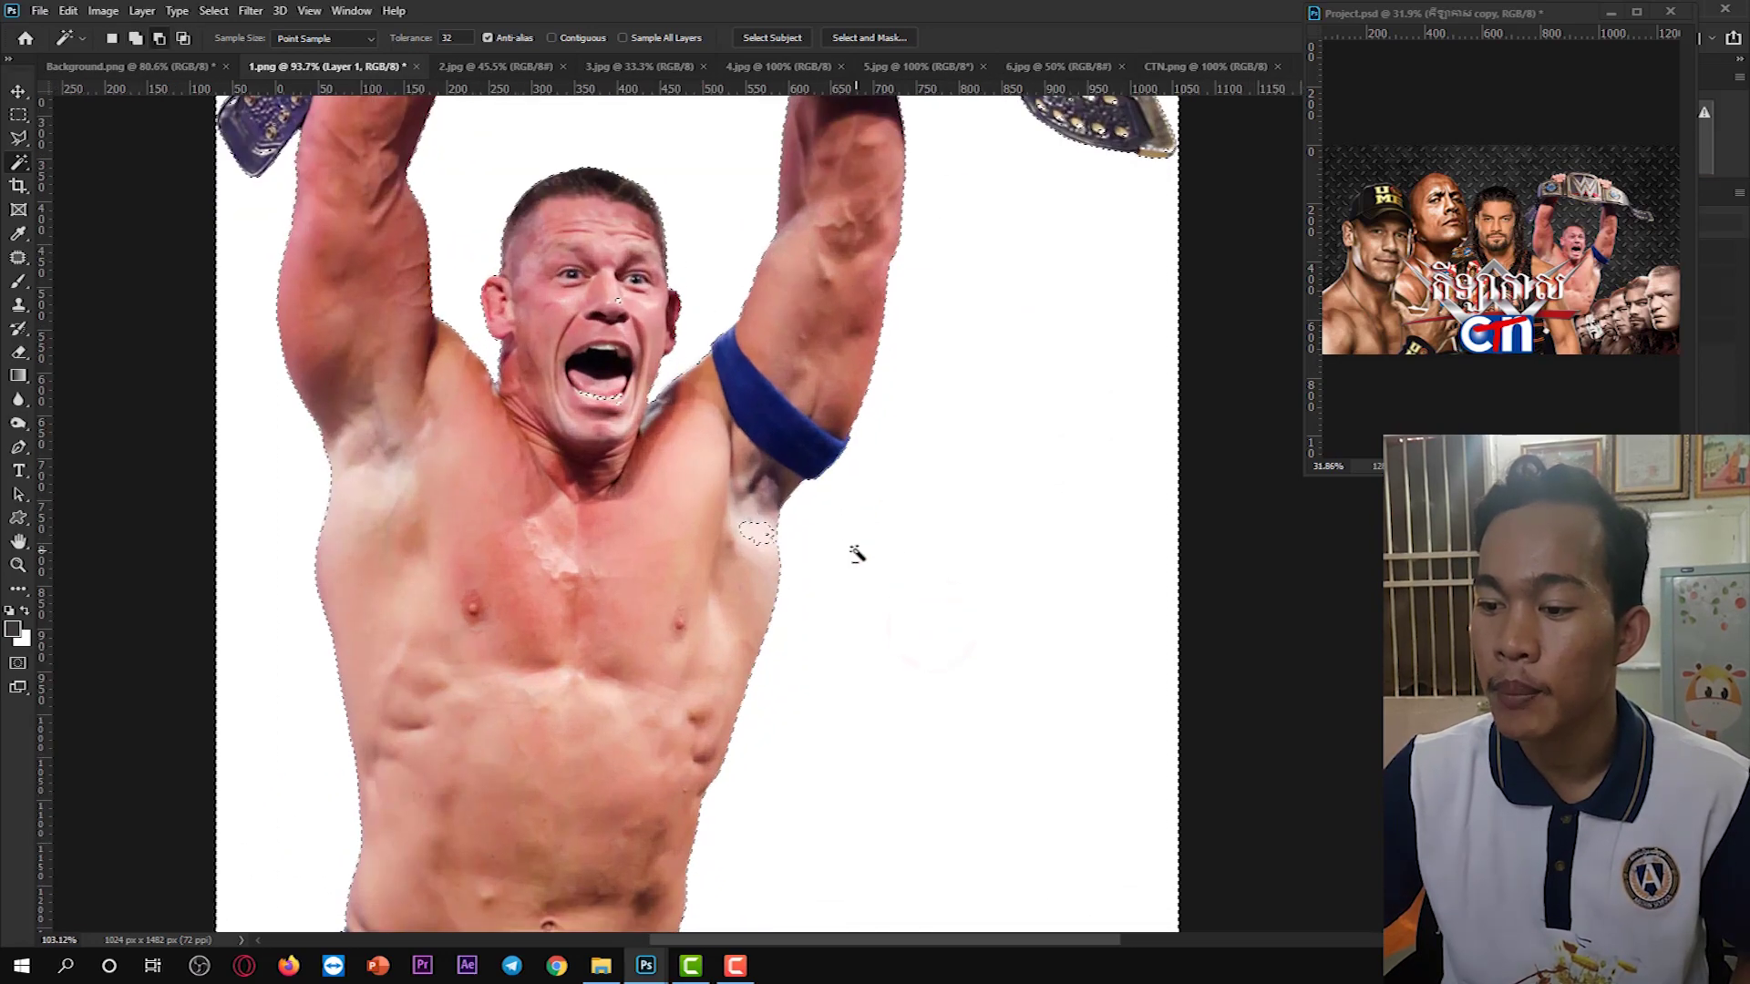
{"action": "scroll", "coordinate": [664, 555], "scroll_direction": "up", "scroll_amount": 1}
{"action": "scroll", "coordinate": [489, 359], "scroll_direction": "up", "scroll_amount": 1}
{"action": "scroll", "coordinate": [592, 392], "scroll_direction": "down", "scroll_amount": 1}
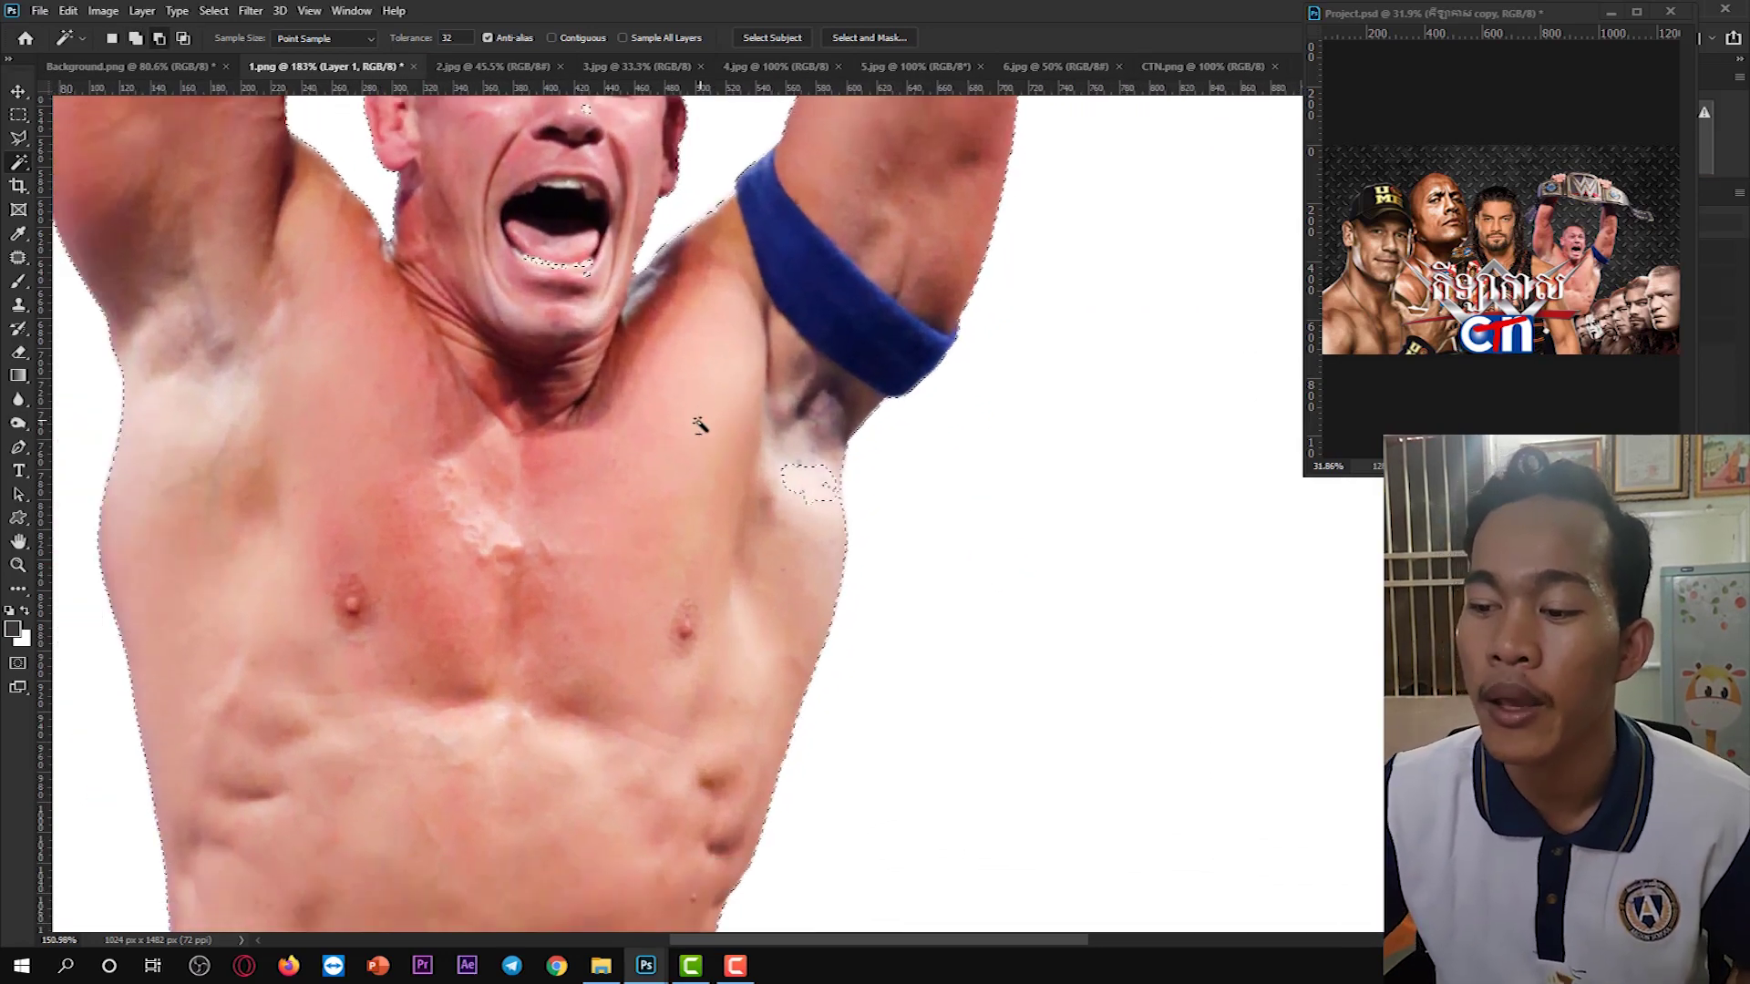
{"action": "scroll", "coordinate": [695, 422], "scroll_direction": "down", "scroll_amount": 1}
{"action": "scroll", "coordinate": [715, 547], "scroll_direction": "down", "scroll_amount": 1}
{"action": "scroll", "coordinate": [727, 338], "scroll_direction": "up", "scroll_amount": 3}
{"action": "scroll", "coordinate": [638, 355], "scroll_direction": "up", "scroll_amount": 1}
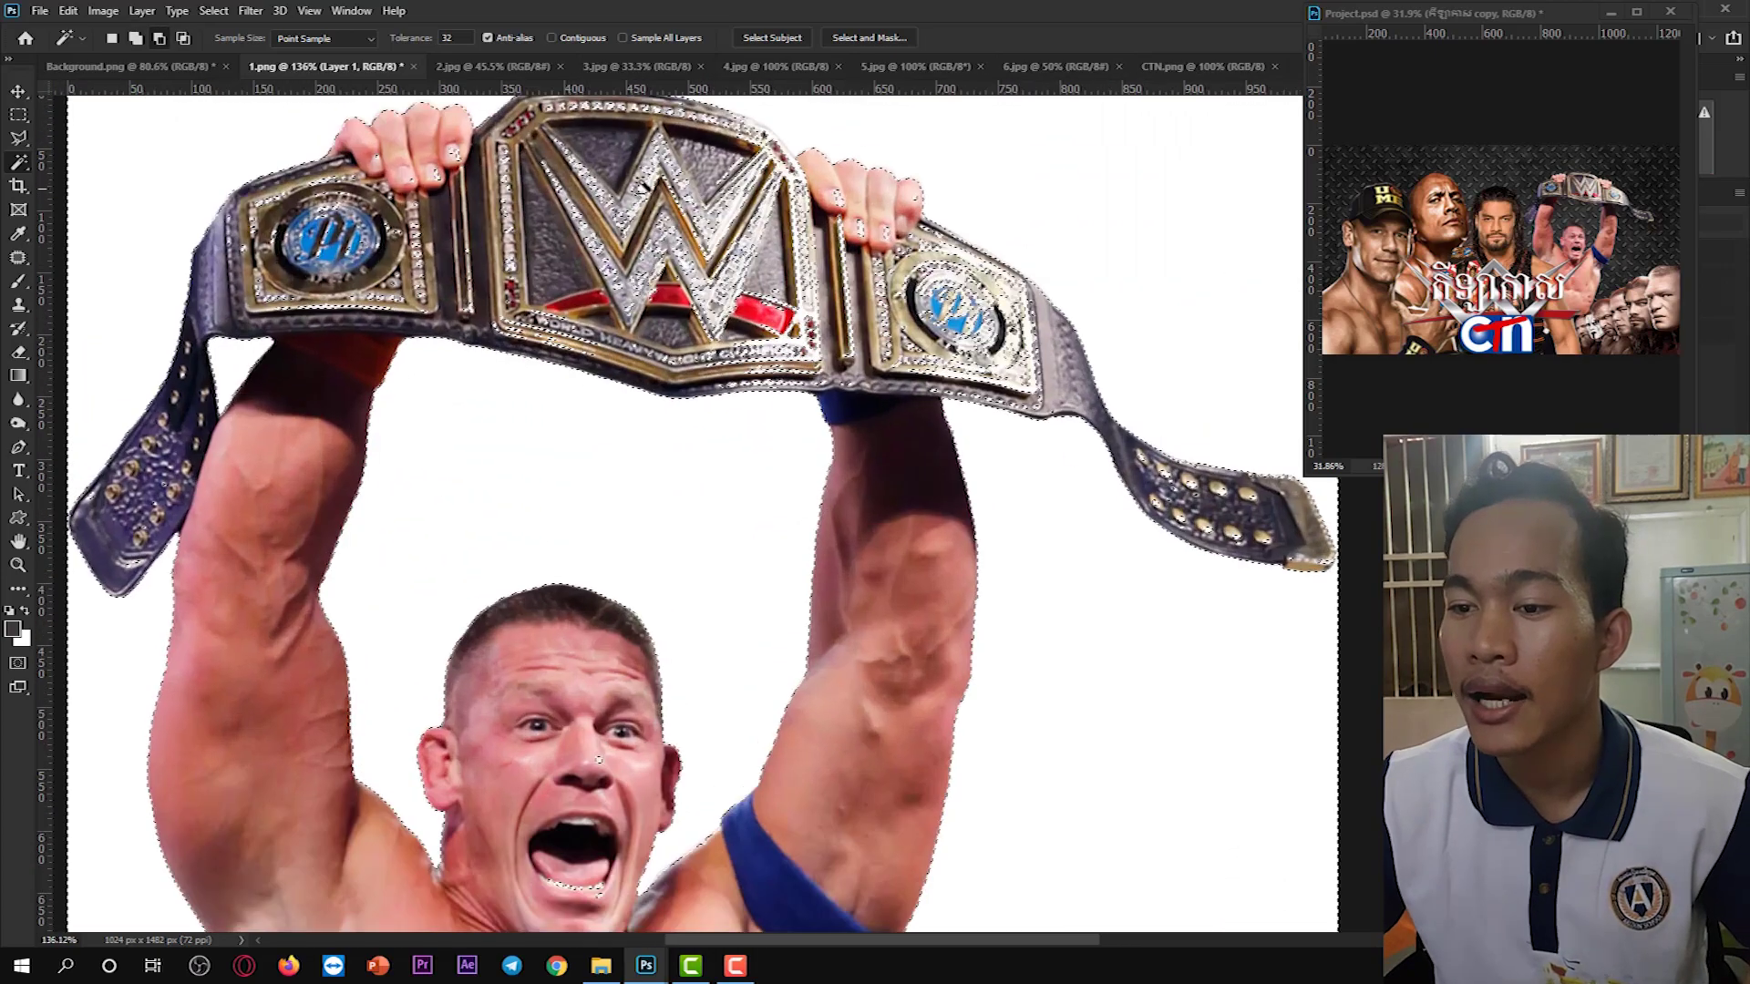
{"action": "scroll", "coordinate": [584, 360], "scroll_direction": "up", "scroll_amount": 1}
{"action": "scroll", "coordinate": [537, 362], "scroll_direction": "up", "scroll_amount": 1}
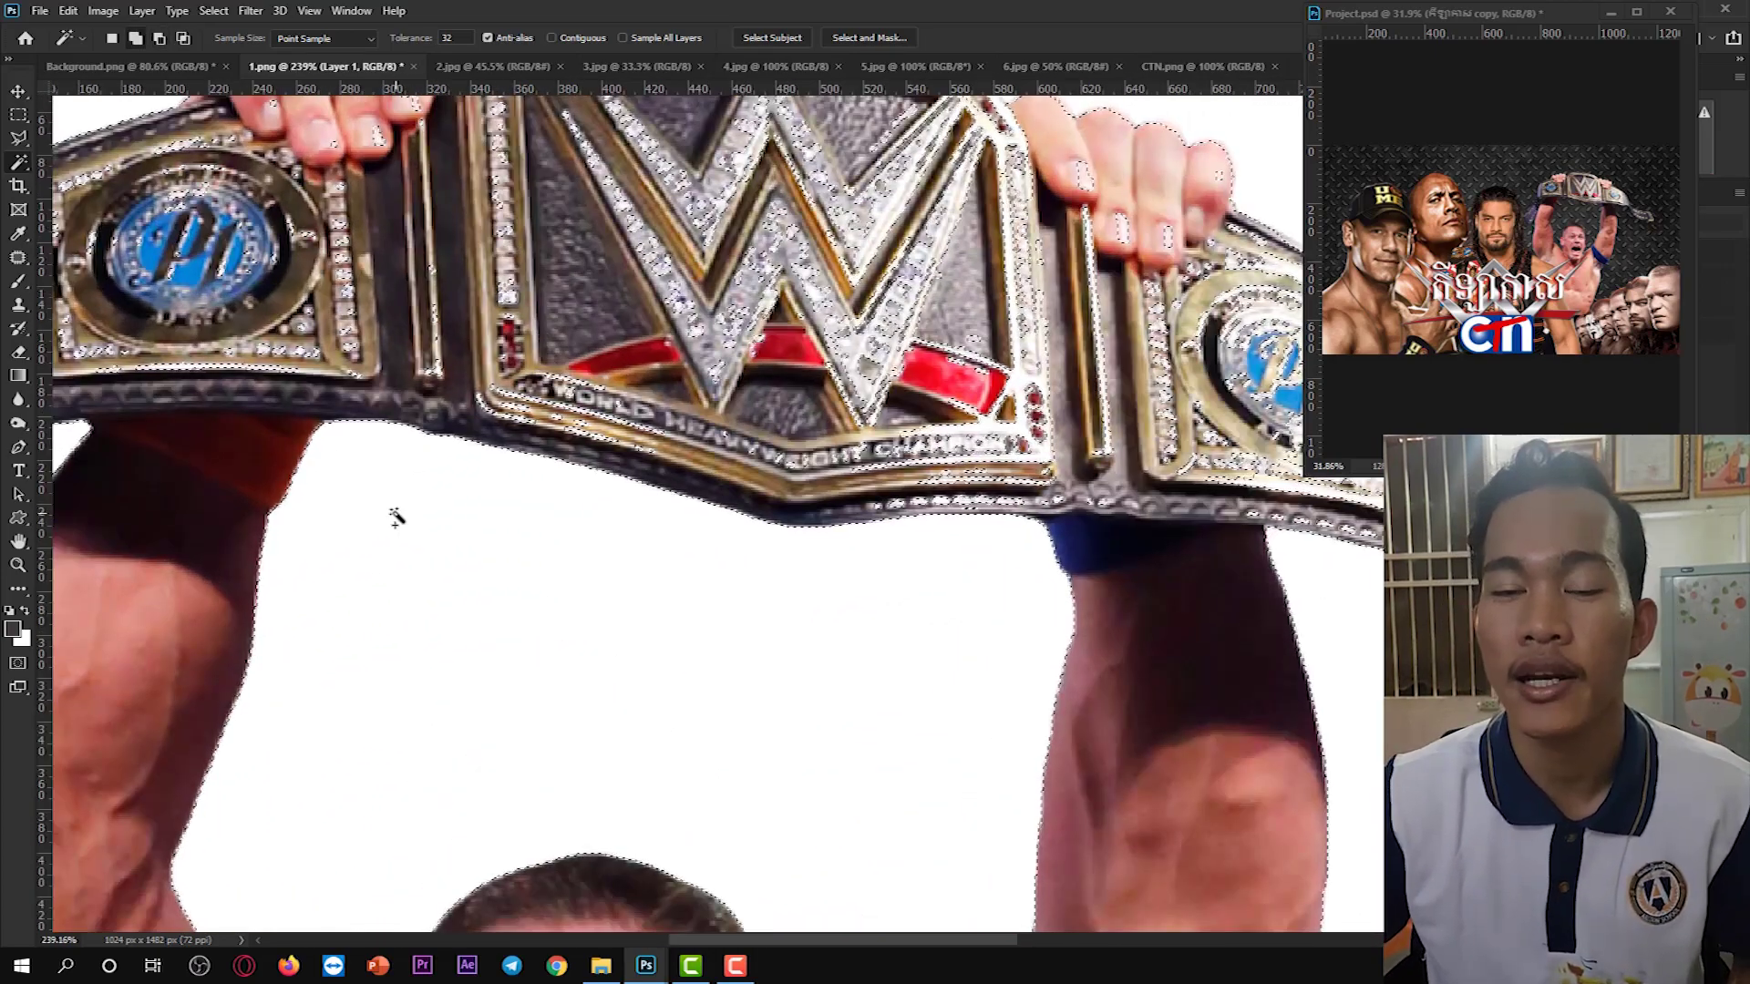
{"action": "scroll", "coordinate": [428, 502], "scroll_direction": "down", "scroll_amount": 3}
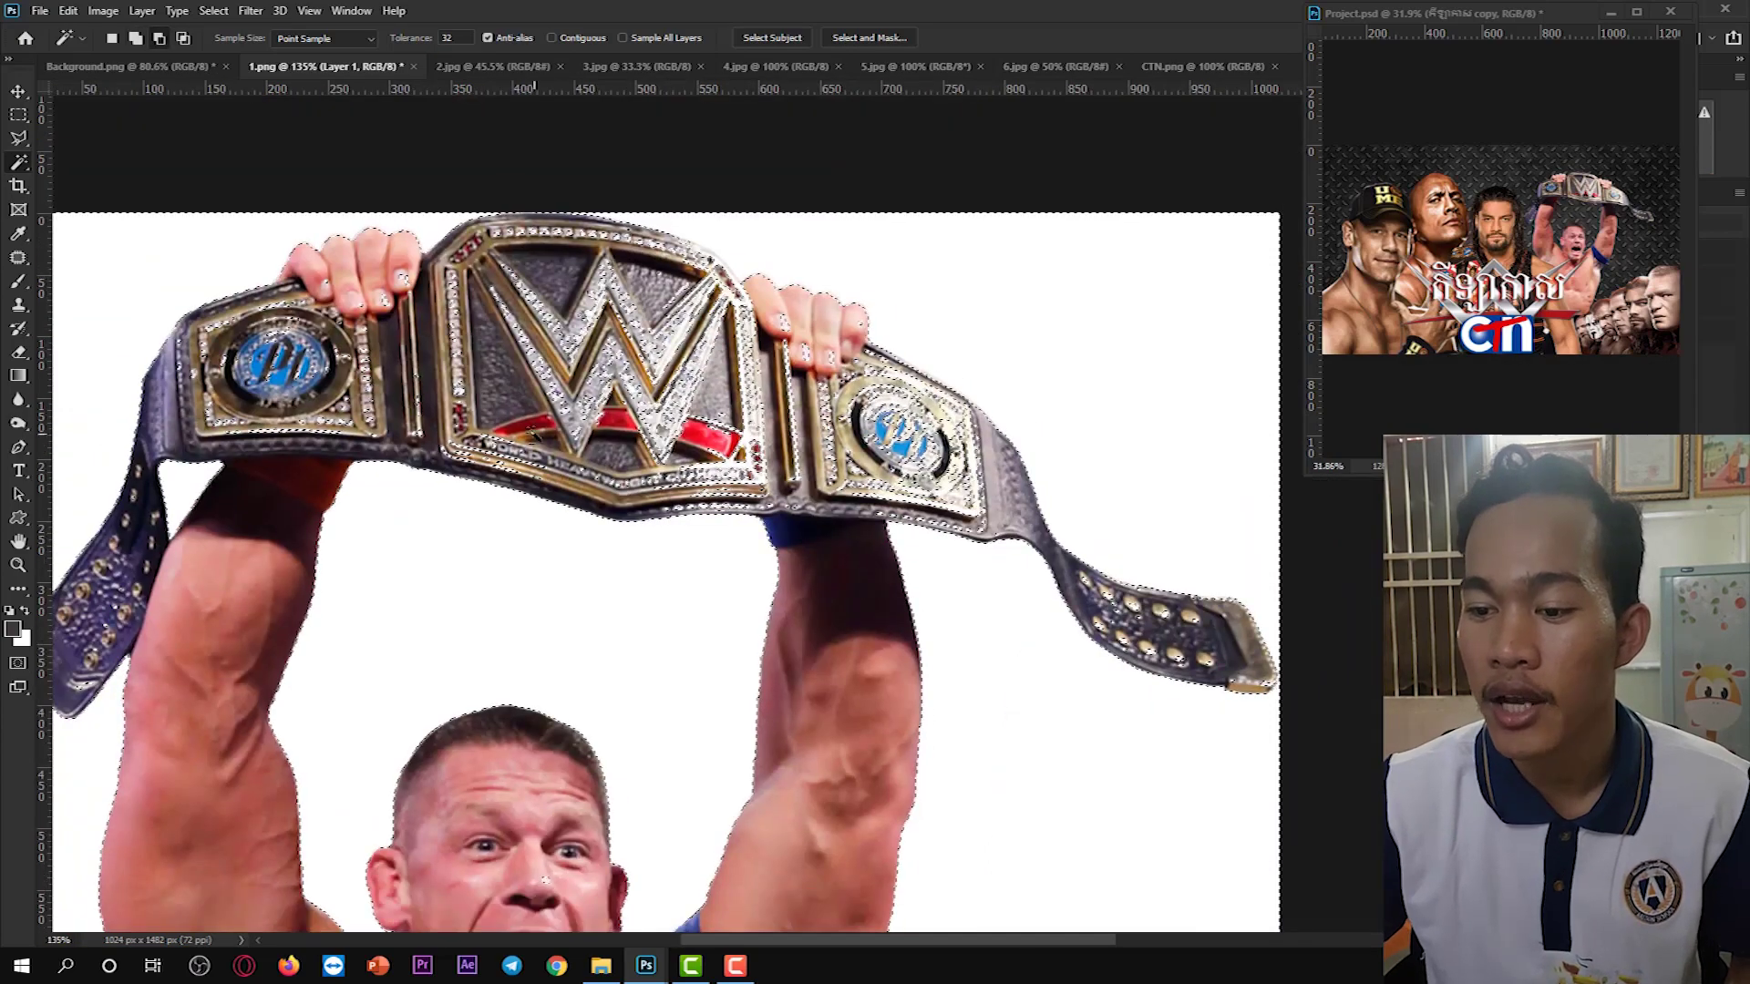
{"action": "scroll", "coordinate": [449, 495], "scroll_direction": "up", "scroll_amount": 2}
{"action": "scroll", "coordinate": [450, 496], "scroll_direction": "up", "scroll_amount": 1}
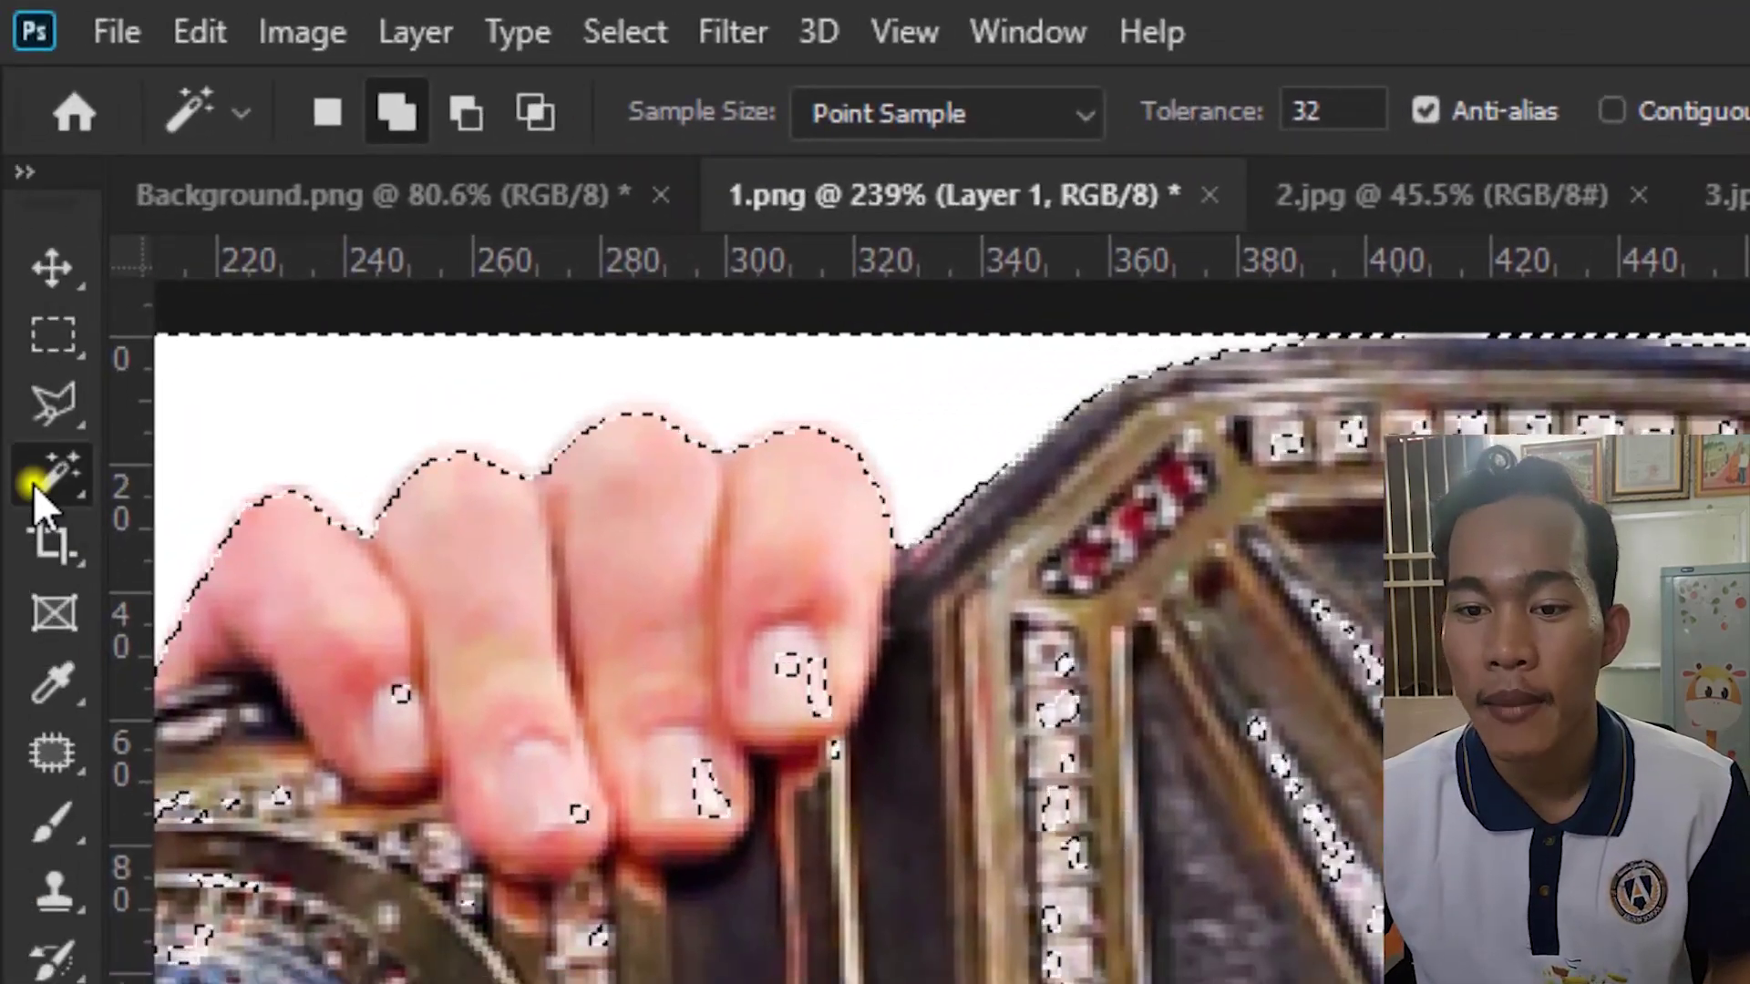
Pick the Magic Wand Tool from the selection tool flyout.
{"action": "right_click", "coordinate": [36, 483]}
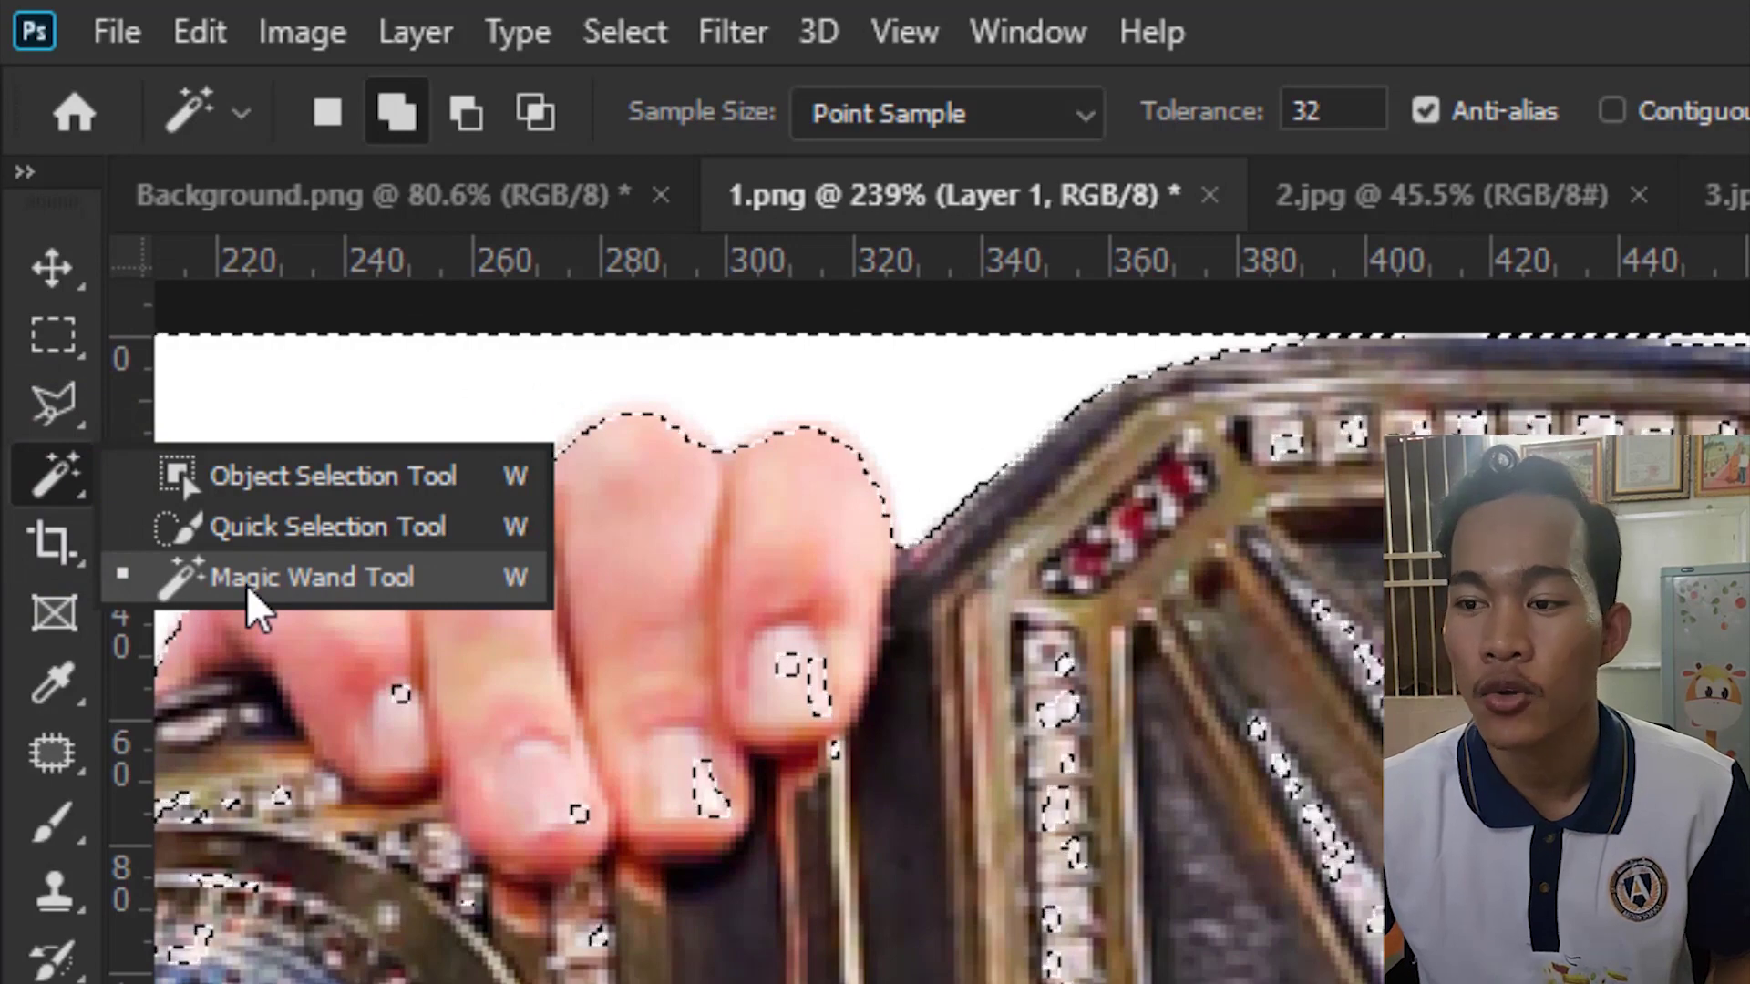
{"action": "left_click", "coordinate": [246, 583]}
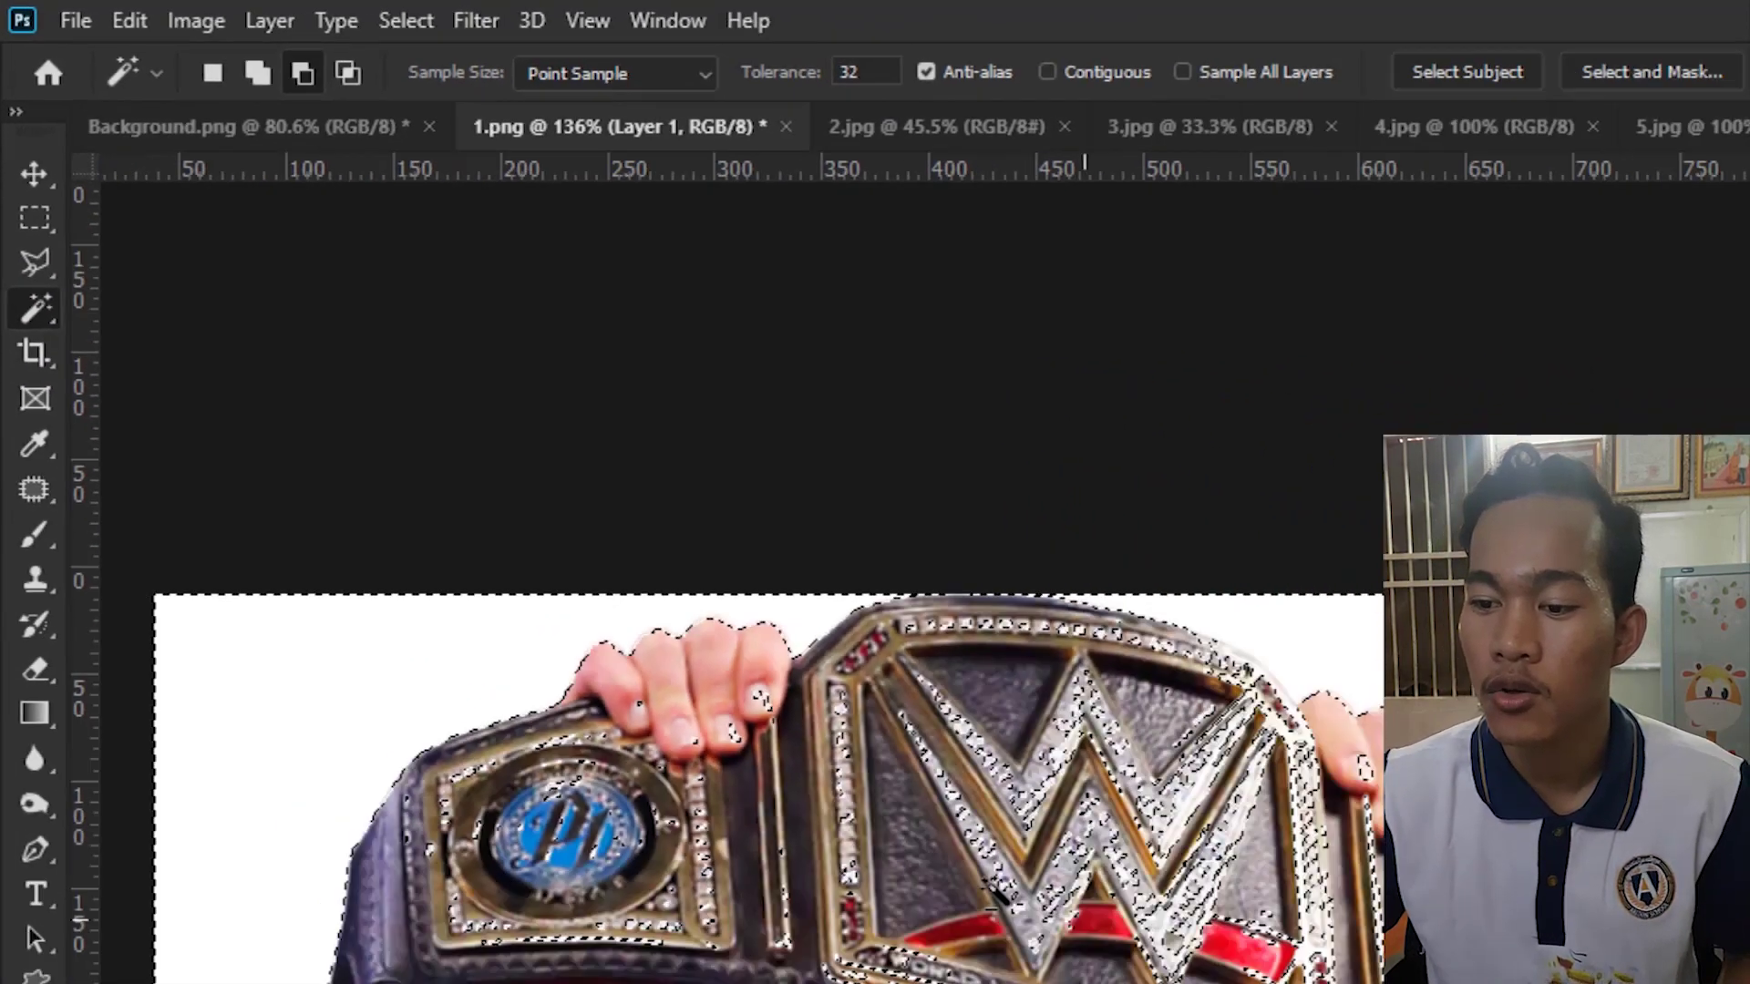
{"action": "scroll", "coordinate": [995, 893], "scroll_direction": "down", "scroll_amount": 2}
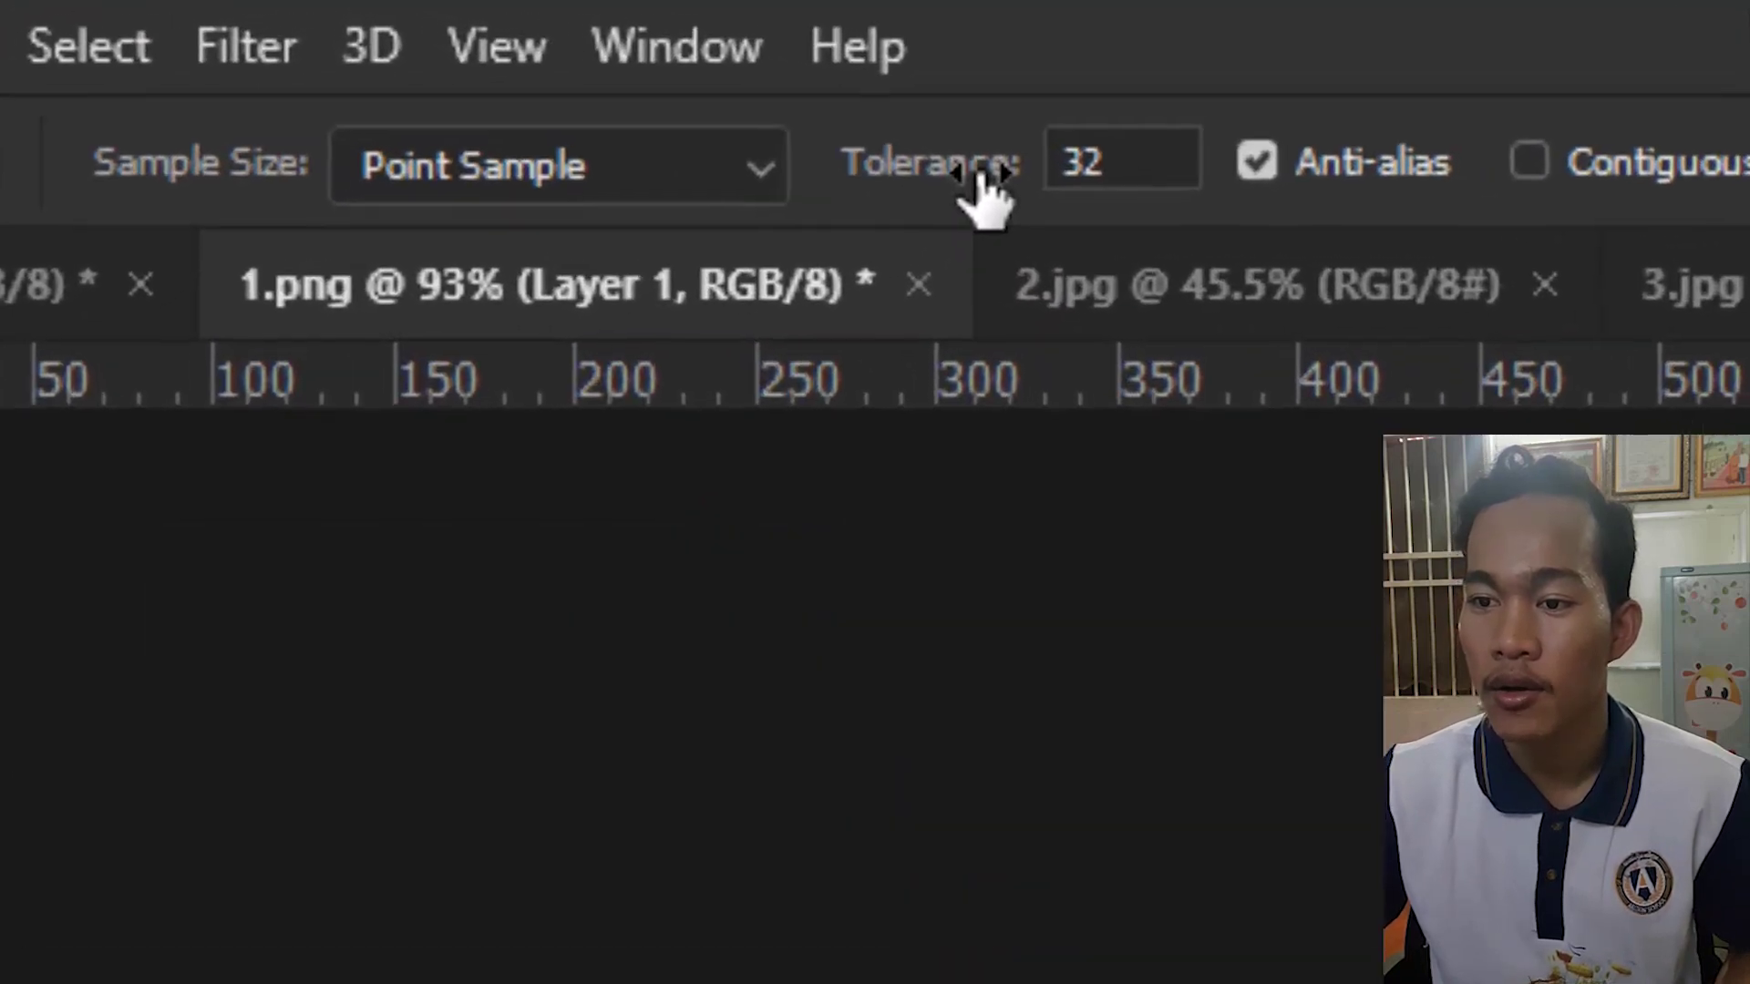
Lower the Magic Wand Tolerance from 32 to 0 and zoom on the belt.
{"action": "left_click_drag", "start_coordinate": [539, 50], "coordinate": [504, 52]}
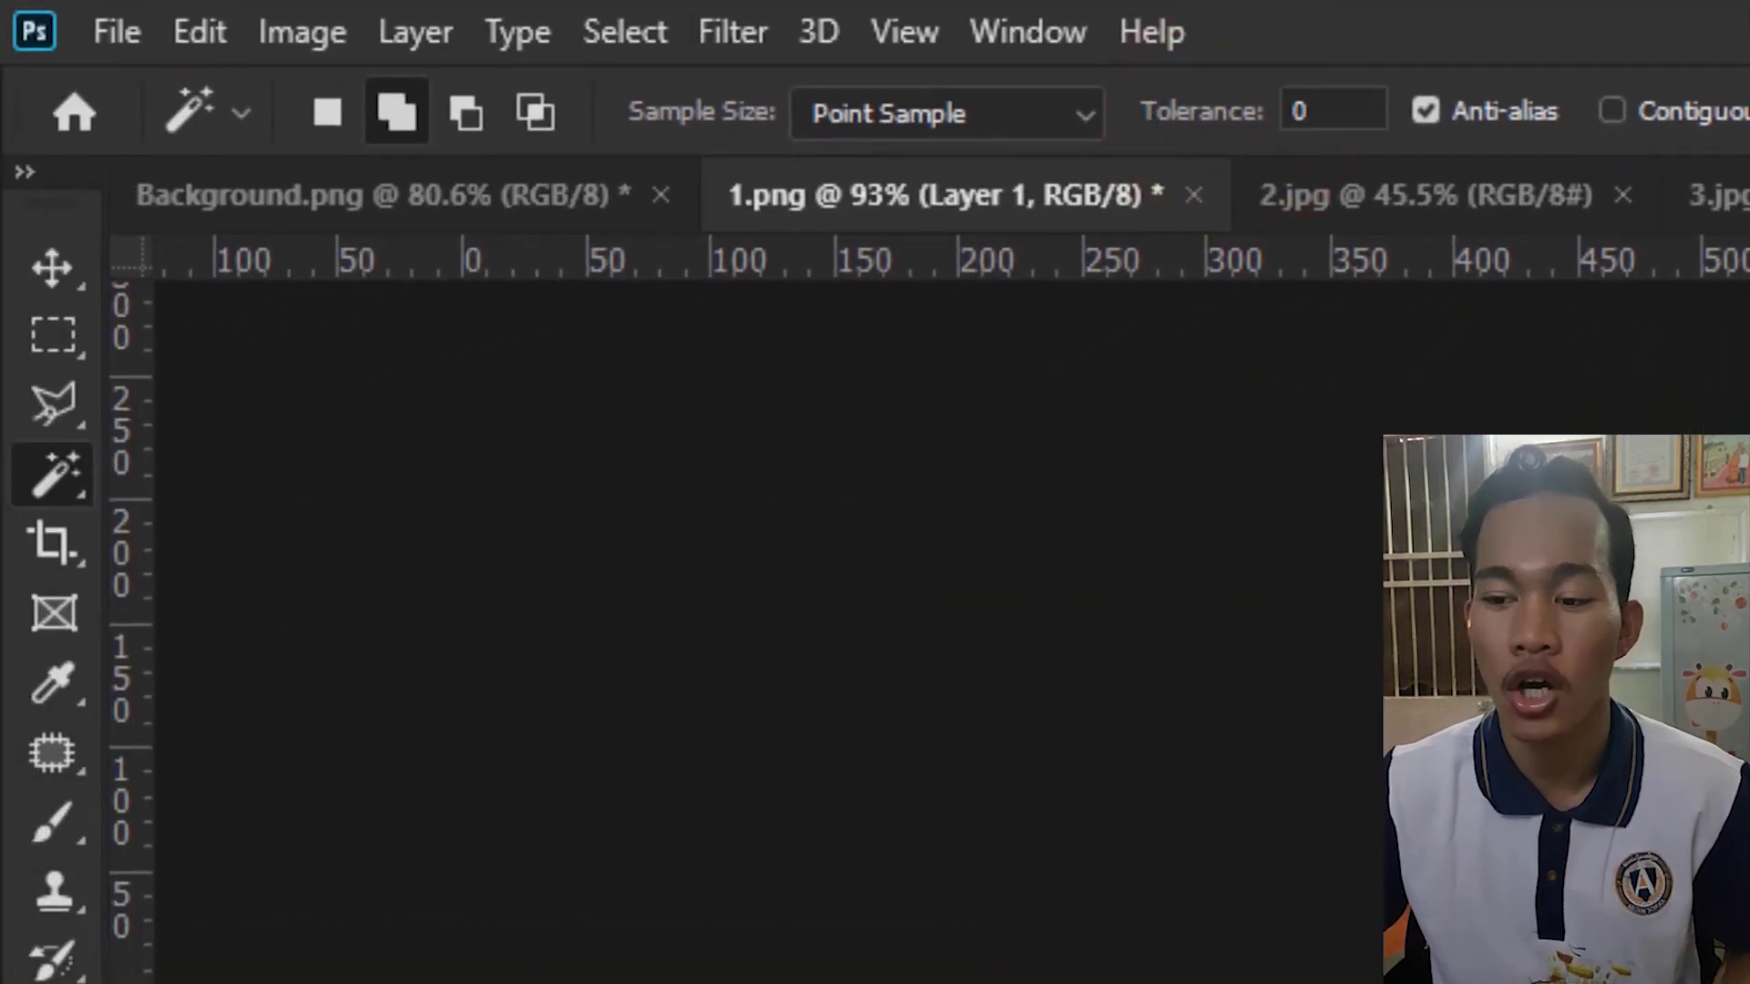
{"action": "scroll", "coordinate": [875, 547], "scroll_direction": "down", "scroll_amount": 2}
{"action": "scroll", "coordinate": [875, 547], "scroll_direction": "down", "scroll_amount": 2}
{"action": "scroll", "coordinate": [875, 547], "scroll_direction": "up", "scroll_amount": 3}
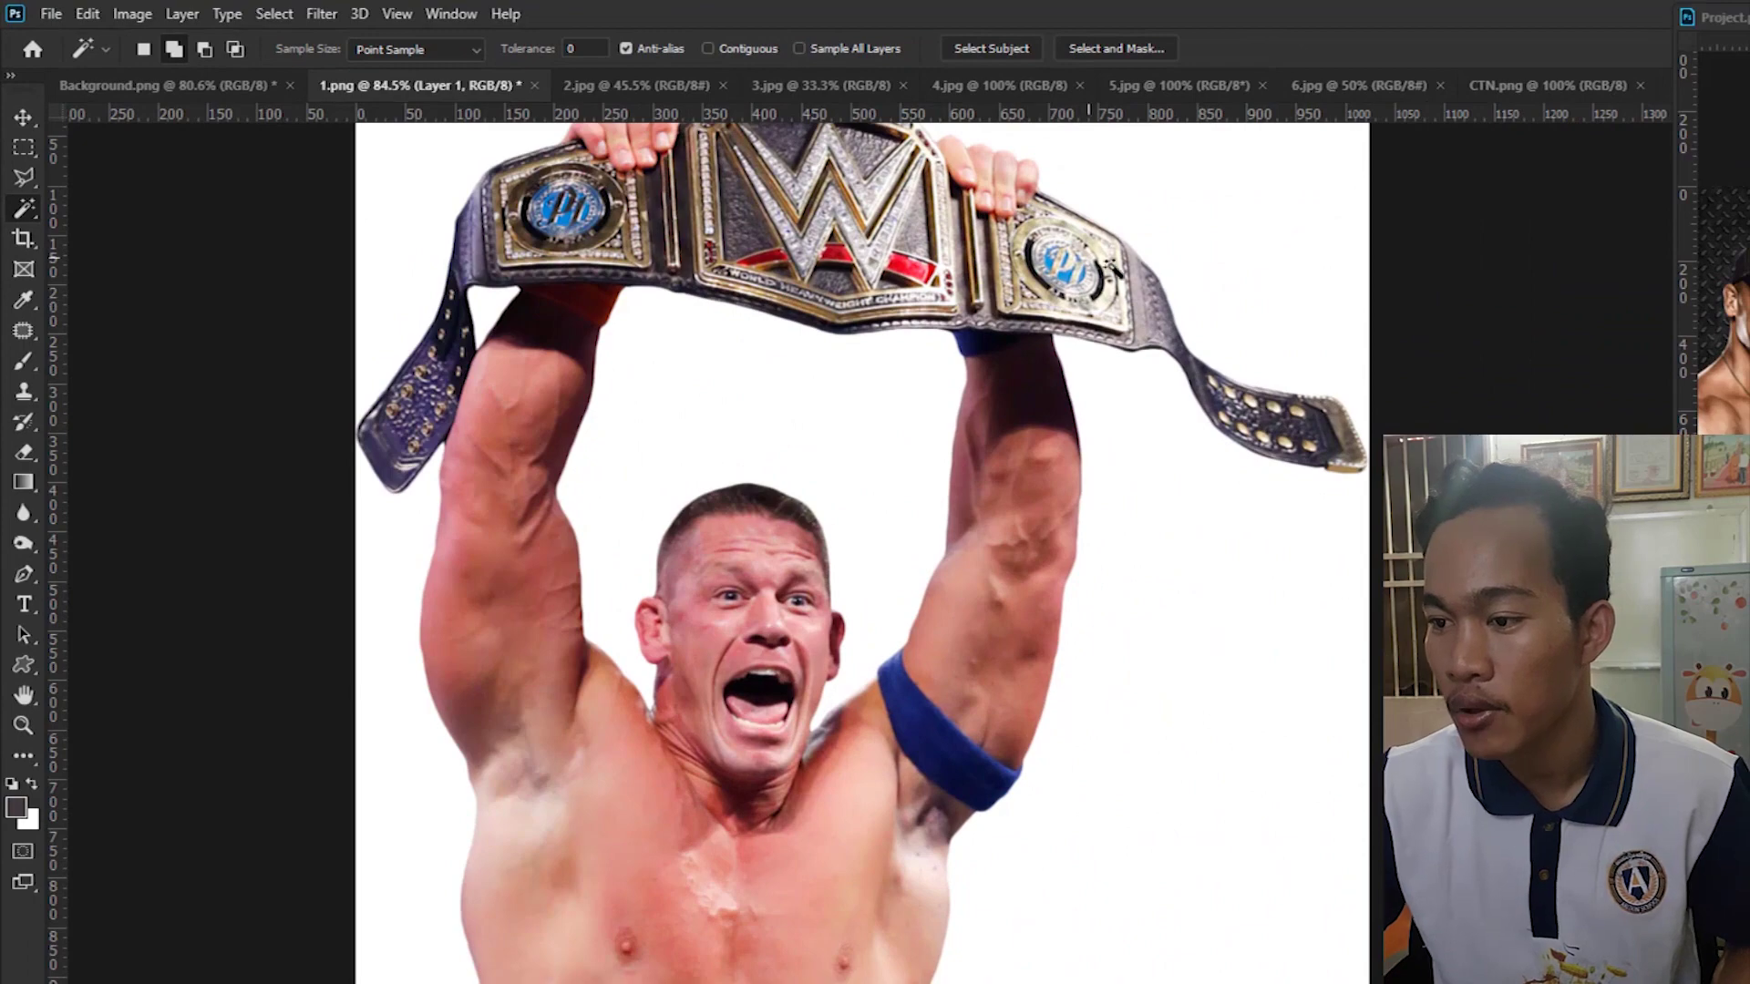
{"action": "scroll", "coordinate": [992, 350], "scroll_direction": "down", "scroll_amount": 2}
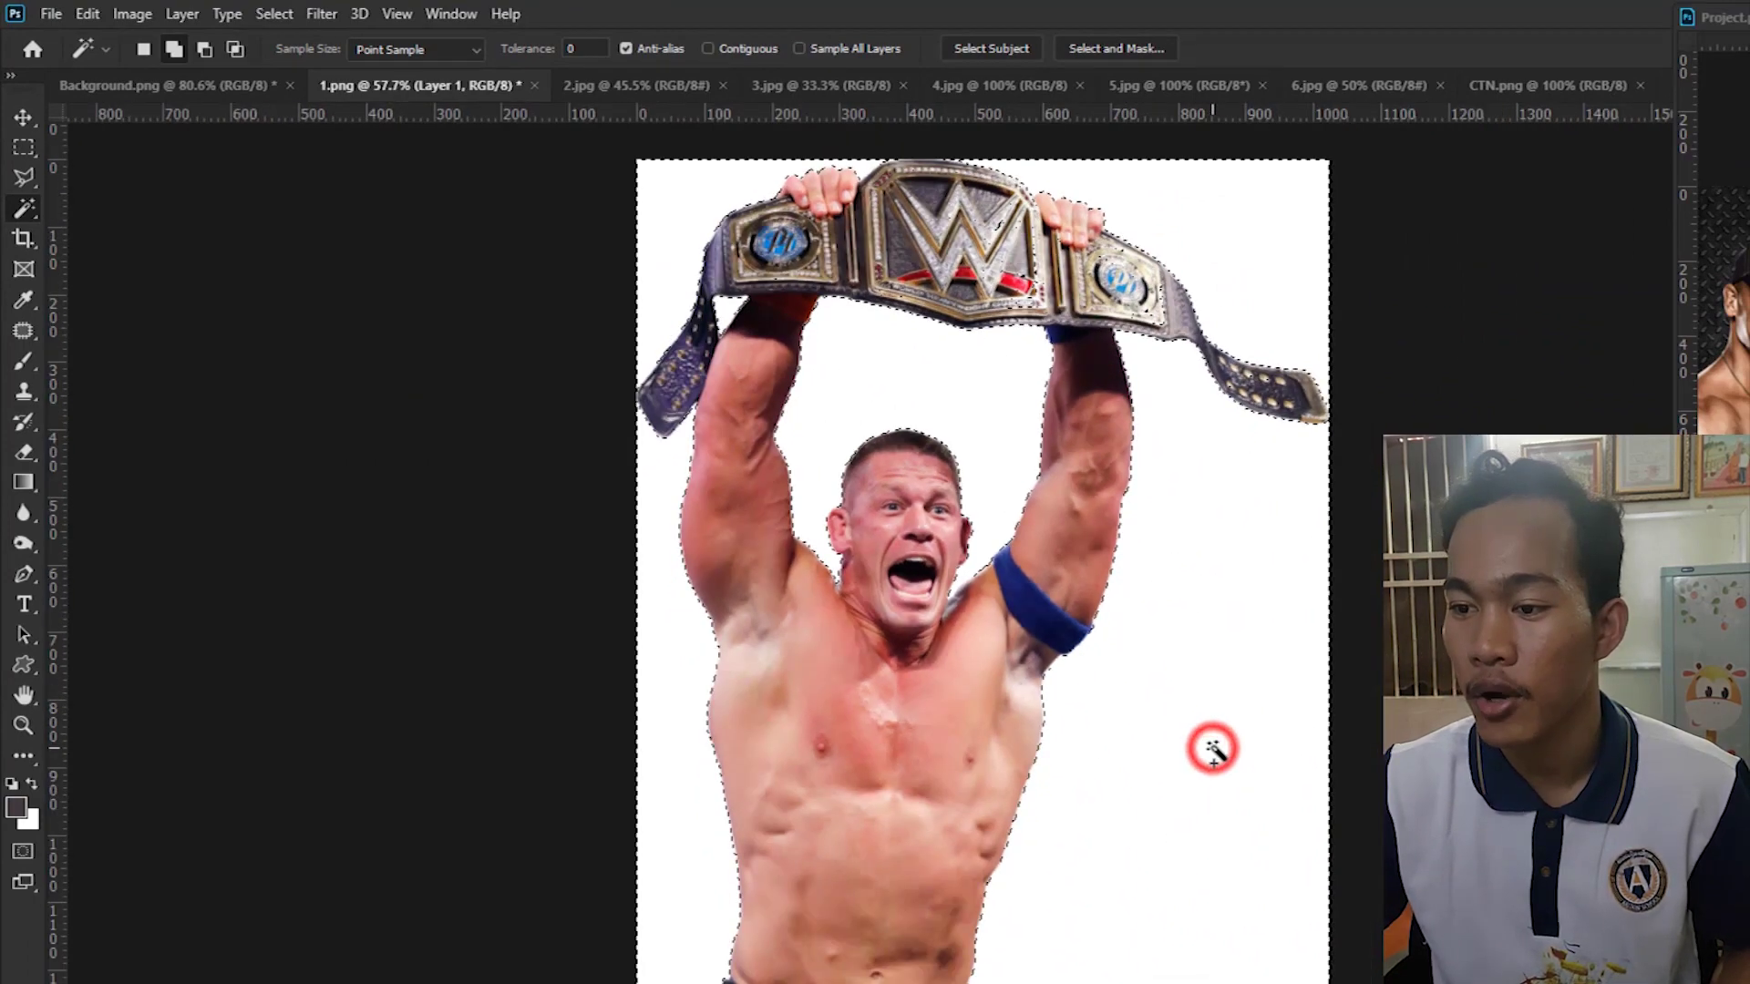
{"action": "scroll", "coordinate": [1212, 749], "scroll_direction": "up", "scroll_amount": 1}
{"action": "scroll", "coordinate": [1212, 745], "scroll_direction": "up", "scroll_amount": 4}
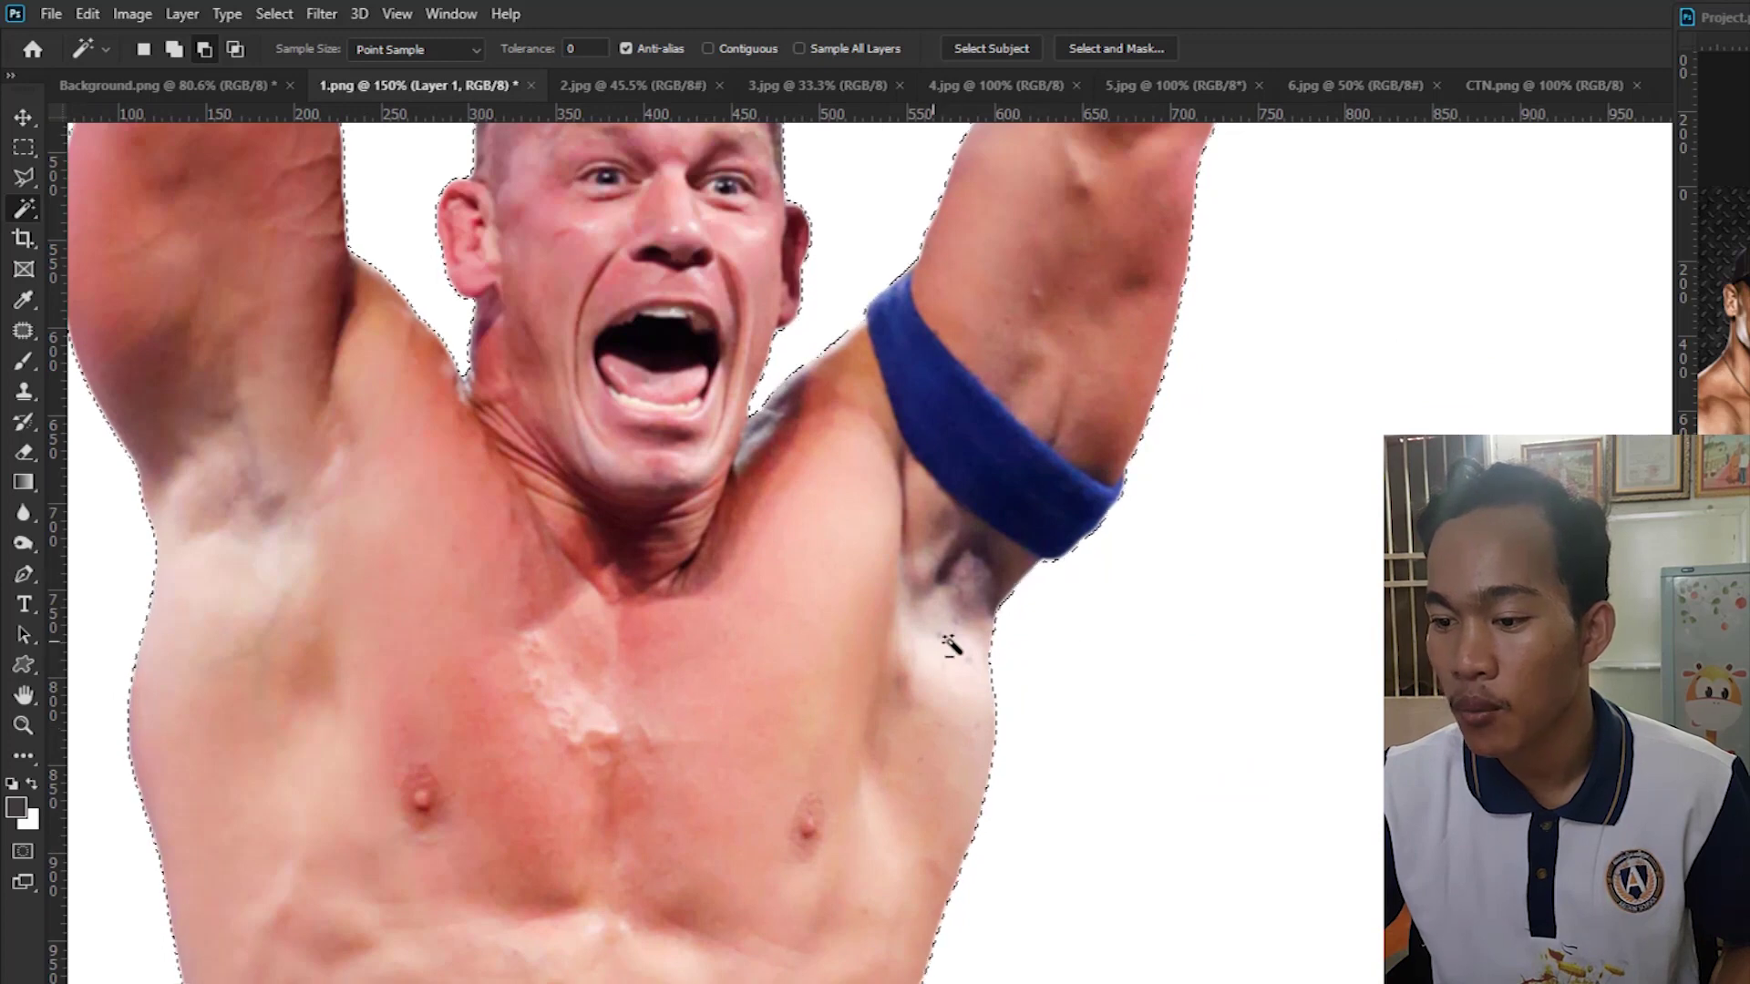
Try adding the armpit at Tolerance 0, then undo the stray armpit, mouth and nose picks.
{"action": "key", "text": "ctrl+z"}
{"action": "left_click", "coordinate": [975, 670]}
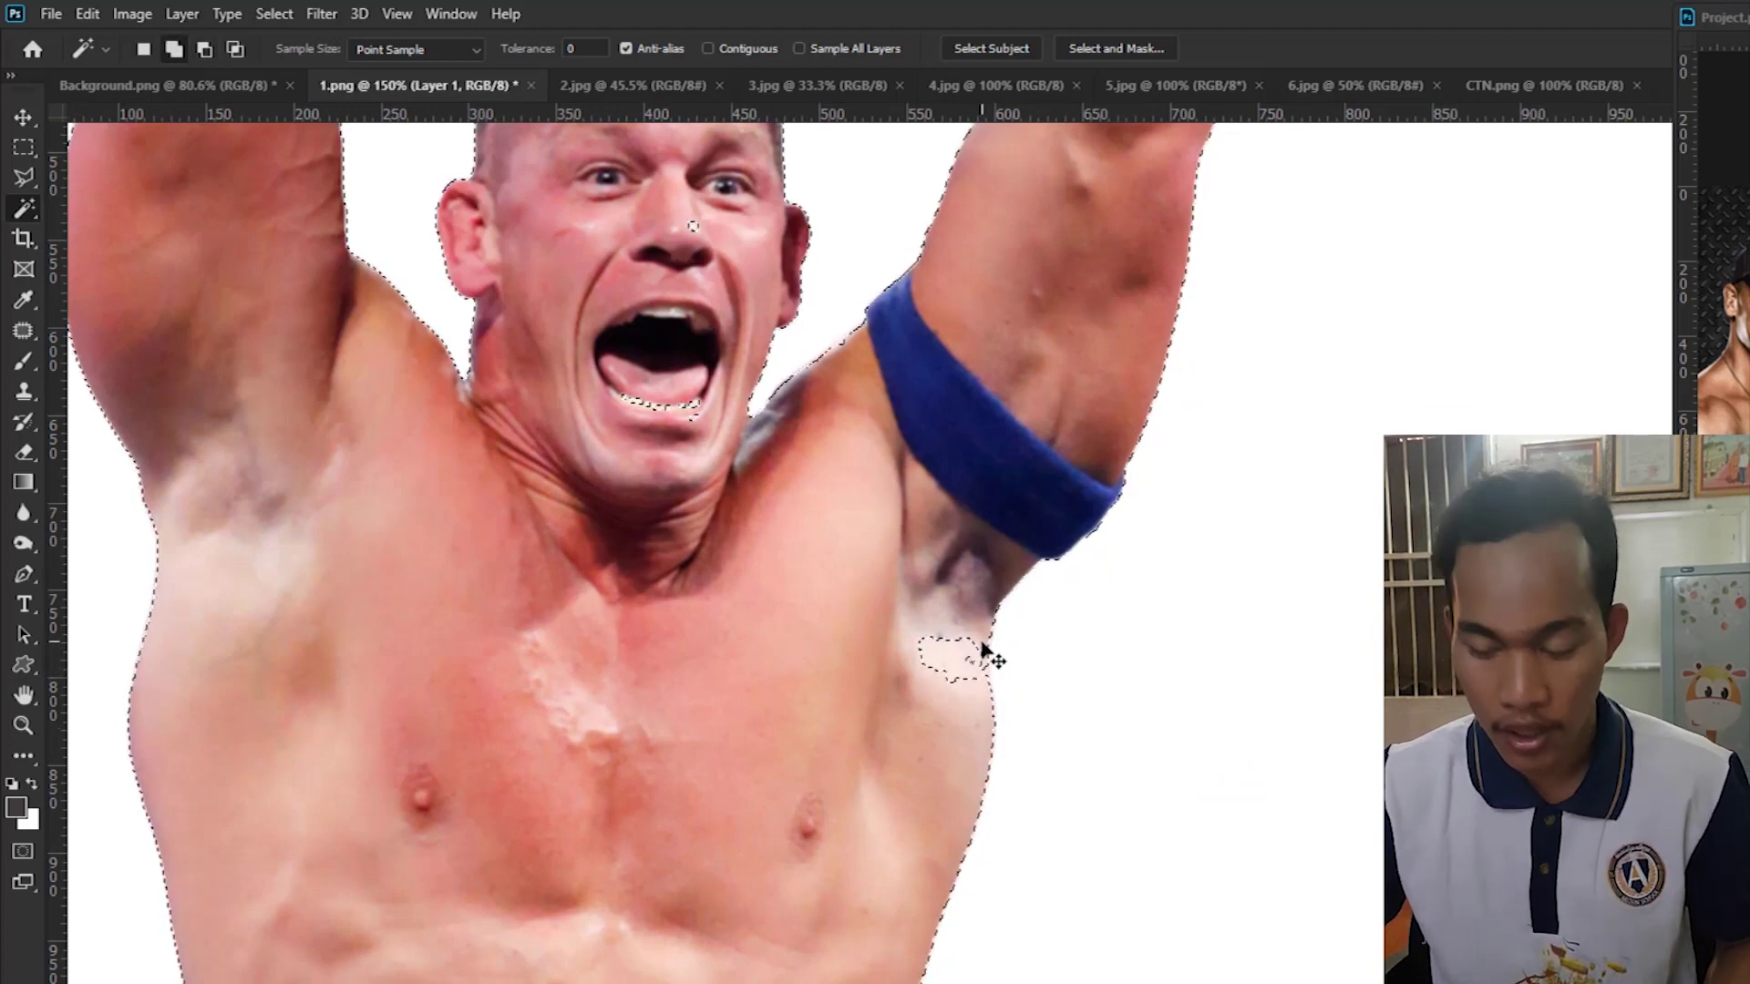
{"action": "key", "text": "ctrl+z"}
{"action": "scroll", "coordinate": [925, 597], "scroll_direction": "down", "scroll_amount": 5}
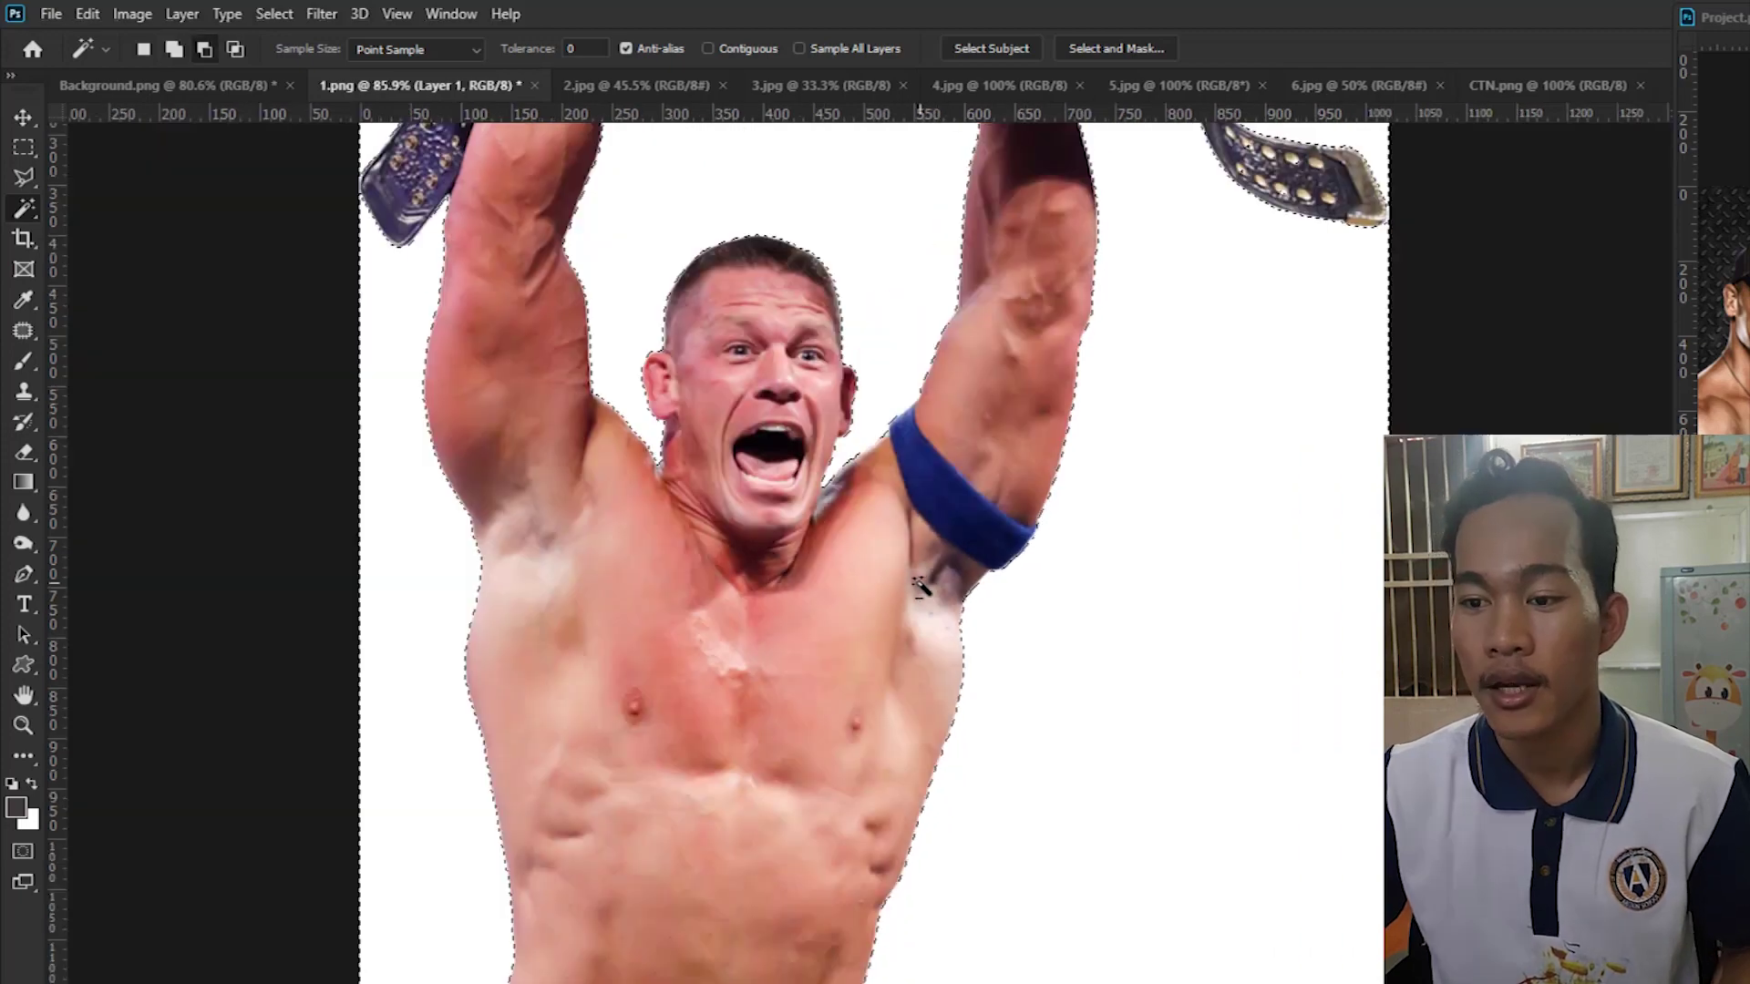
{"action": "scroll", "coordinate": [938, 610], "scroll_direction": "down", "scroll_amount": 1}
{"action": "scroll", "coordinate": [966, 638], "scroll_direction": "down", "scroll_amount": 2}
{"action": "scroll", "coordinate": [1032, 682], "scroll_direction": "up", "scroll_amount": 3}
{"action": "scroll", "coordinate": [1035, 693], "scroll_direction": "up", "scroll_amount": 1}
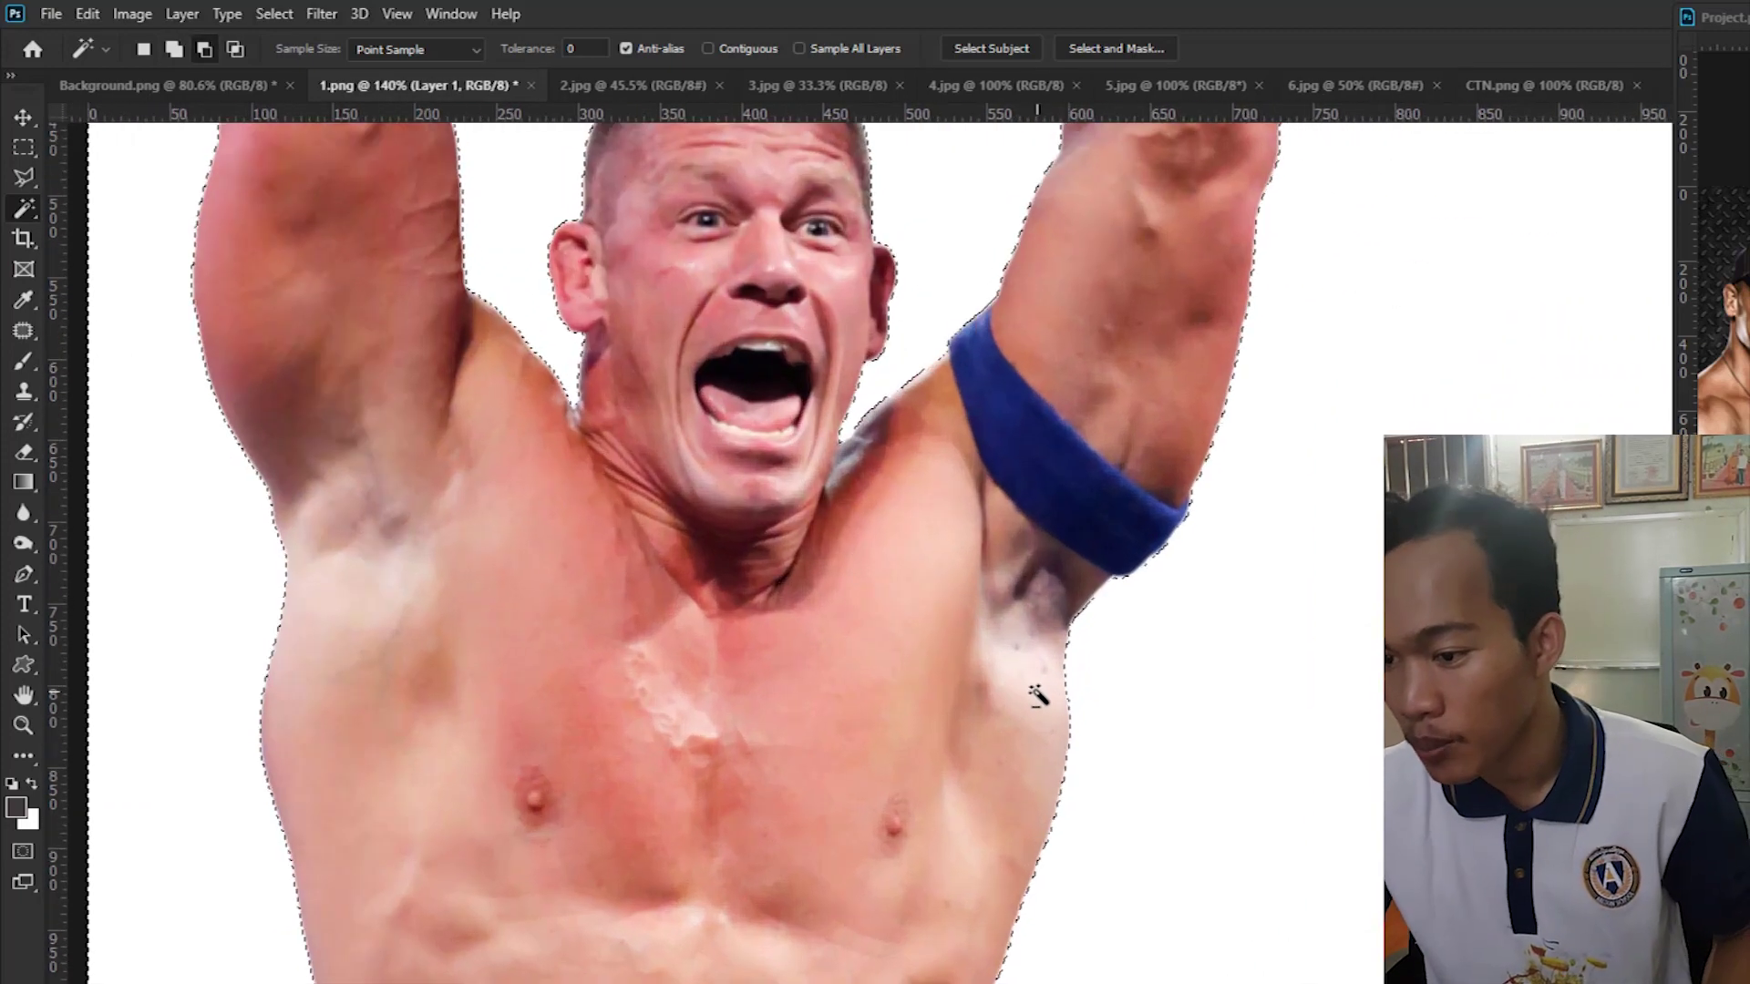
Bring the belt's centre and left plates into view and show the selection tool flyout.
{"action": "scroll", "coordinate": [1249, 766], "scroll_direction": "down", "scroll_amount": 2}
{"action": "scroll", "coordinate": [1273, 798], "scroll_direction": "down", "scroll_amount": 1}
{"action": "scroll", "coordinate": [1039, 398], "scroll_direction": "up", "scroll_amount": 1}
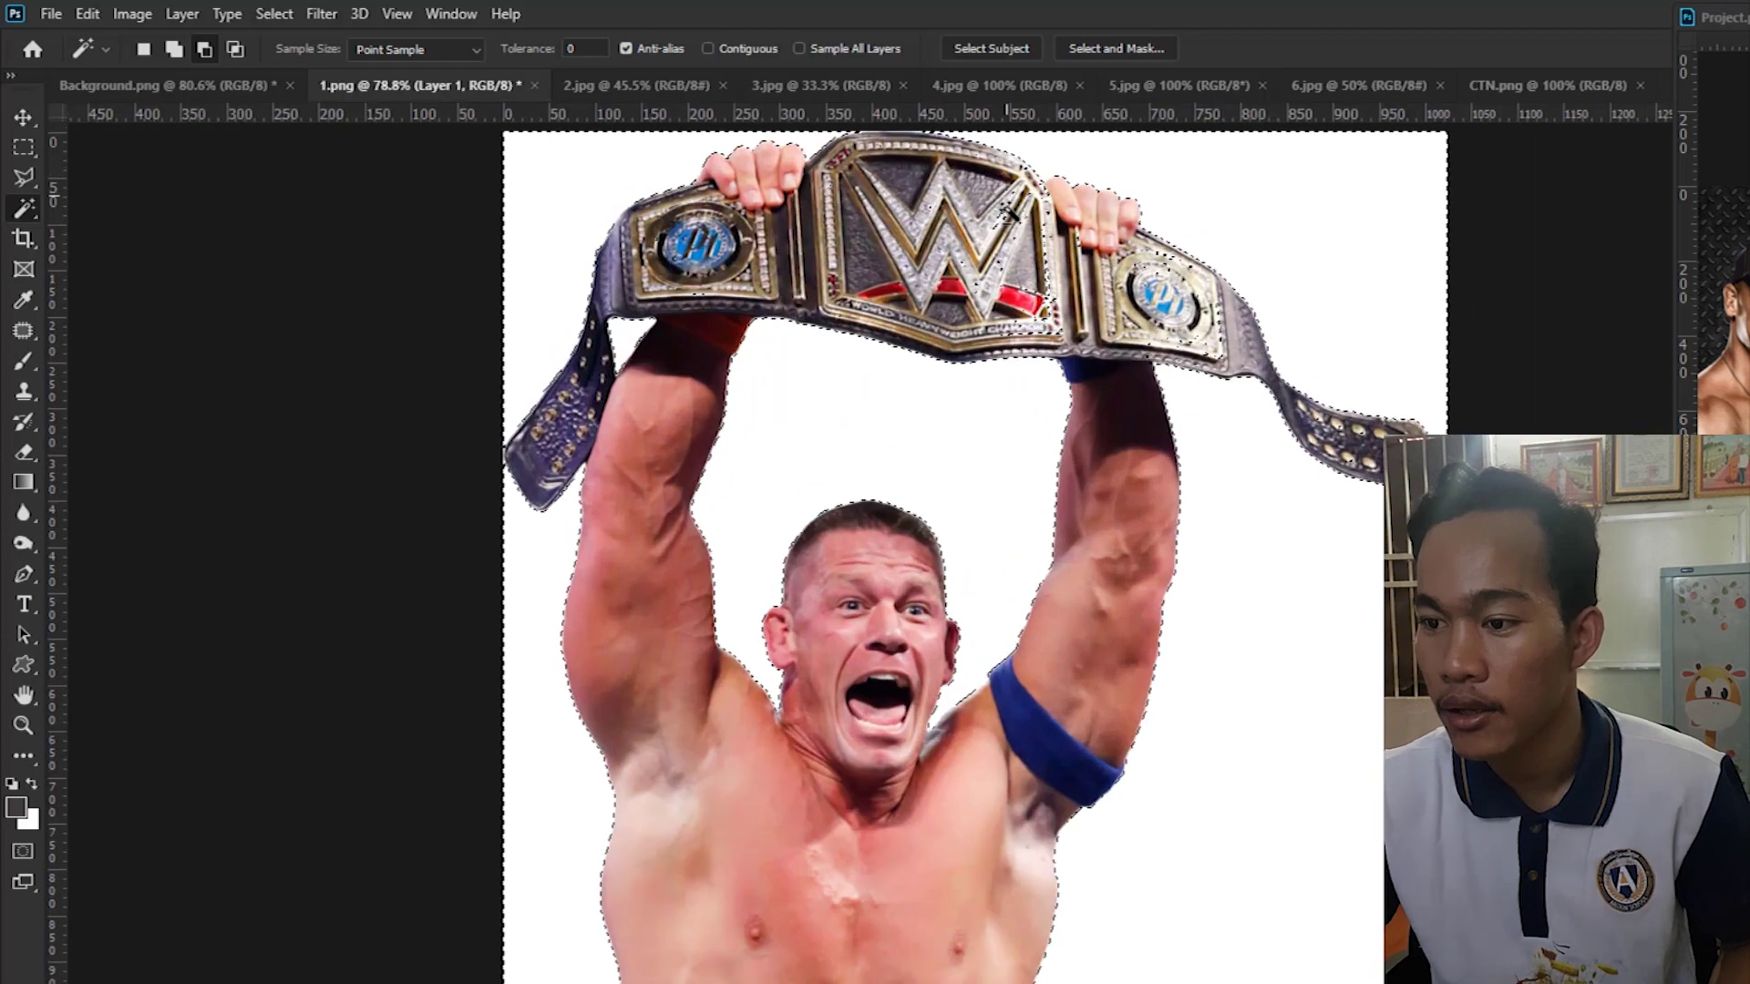
{"action": "scroll", "coordinate": [1039, 398], "scroll_direction": "up", "scroll_amount": 3}
{"action": "scroll", "coordinate": [1038, 399], "scroll_direction": "up", "scroll_amount": 1}
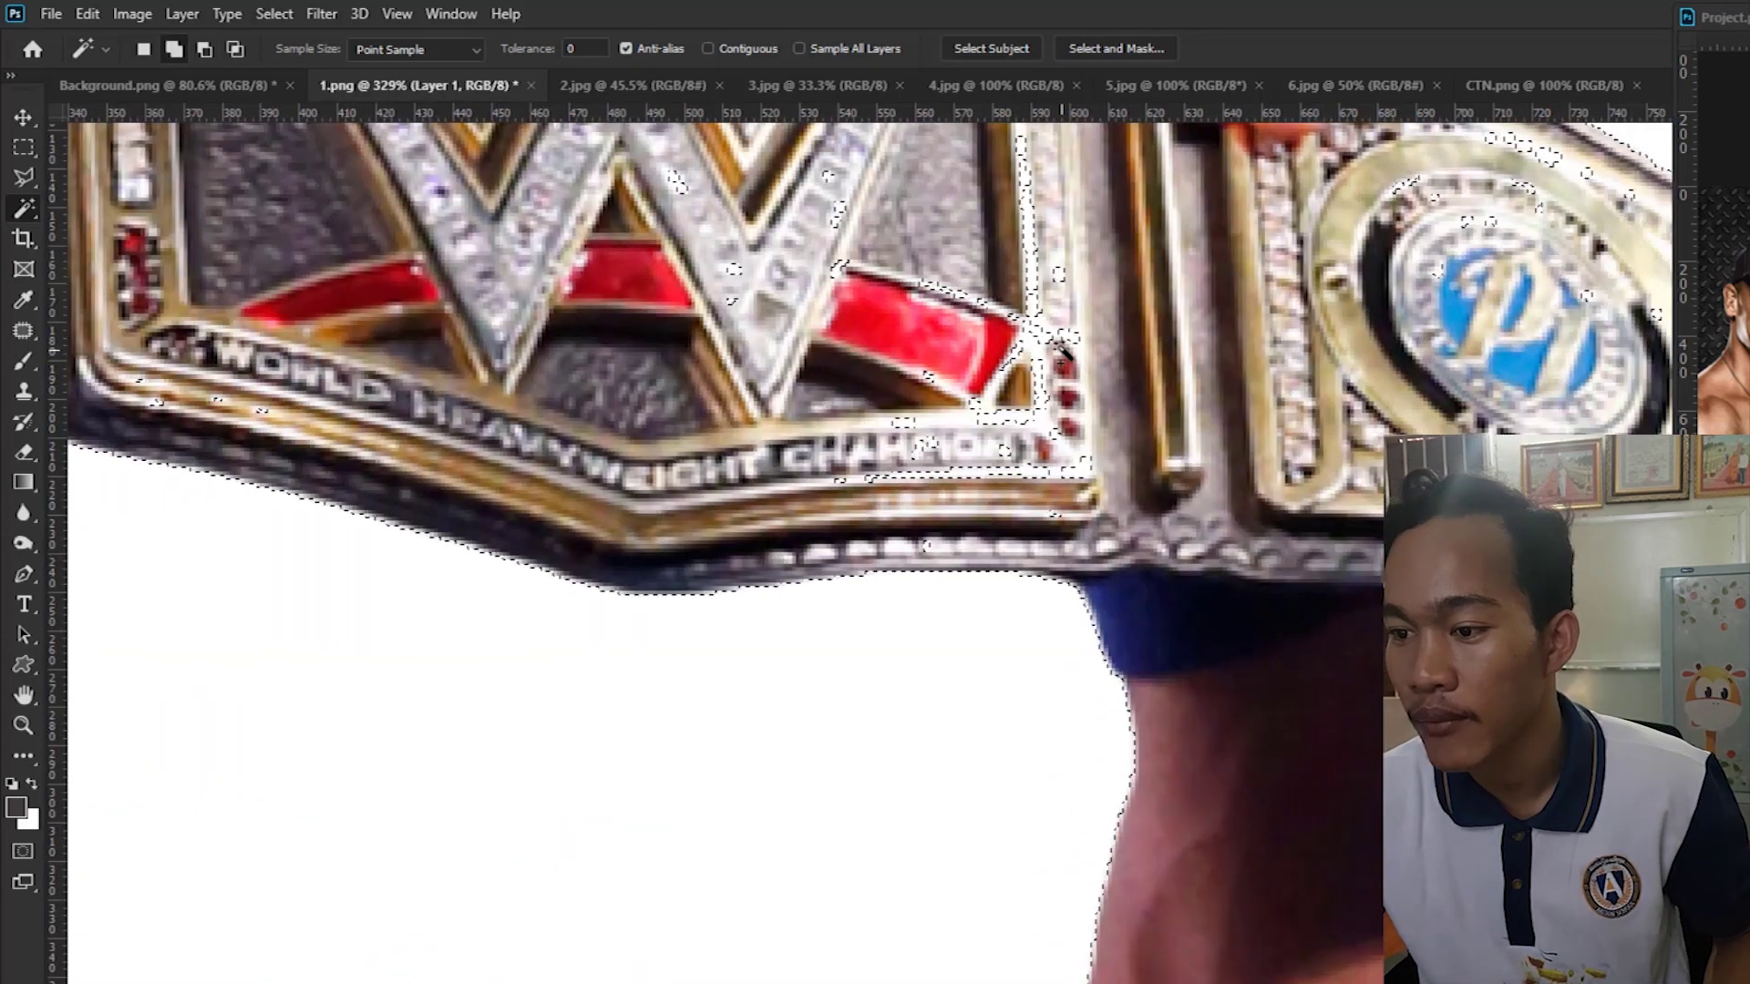
{"action": "scroll", "coordinate": [1002, 351], "scroll_direction": "down", "scroll_amount": 2}
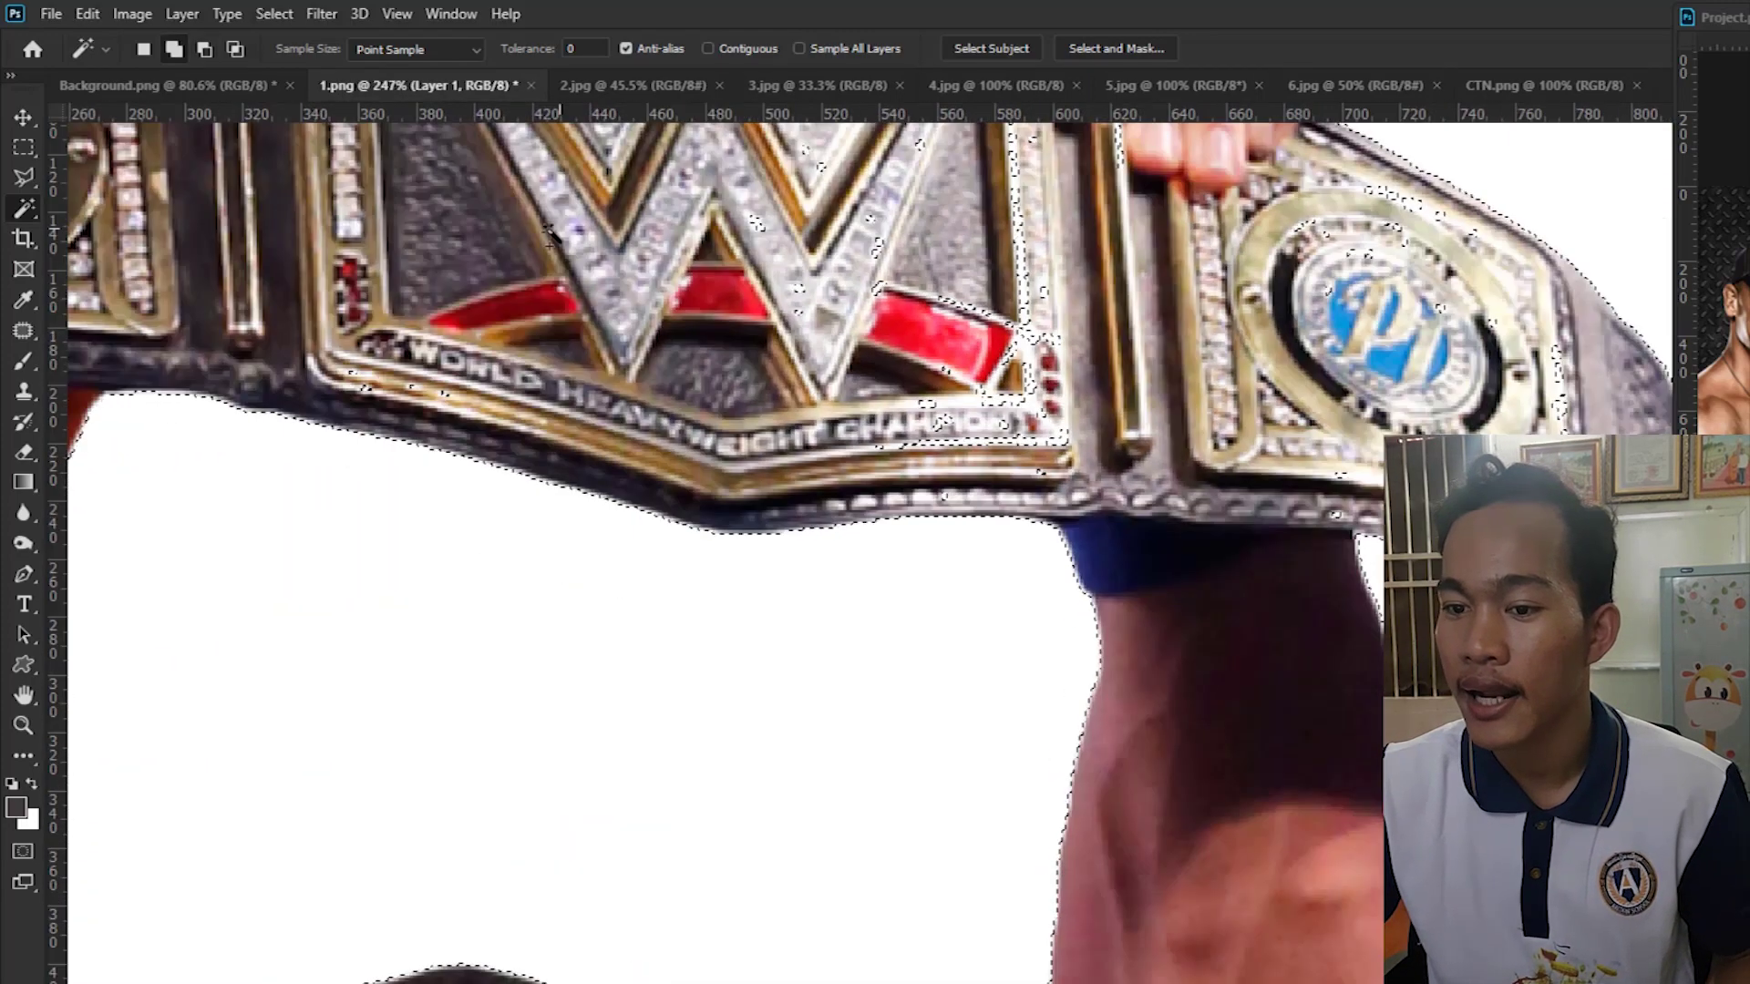
{"action": "scroll", "coordinate": [911, 382], "scroll_direction": "up", "scroll_amount": 1}
{"action": "mouse_move", "coordinate": [729, 364]}
{"action": "left_mouse_down"}
{"action": "mouse_move", "coordinate": [828, 412]}
{"action": "mouse_move", "coordinate": [929, 333]}
{"action": "left_mouse_up"}
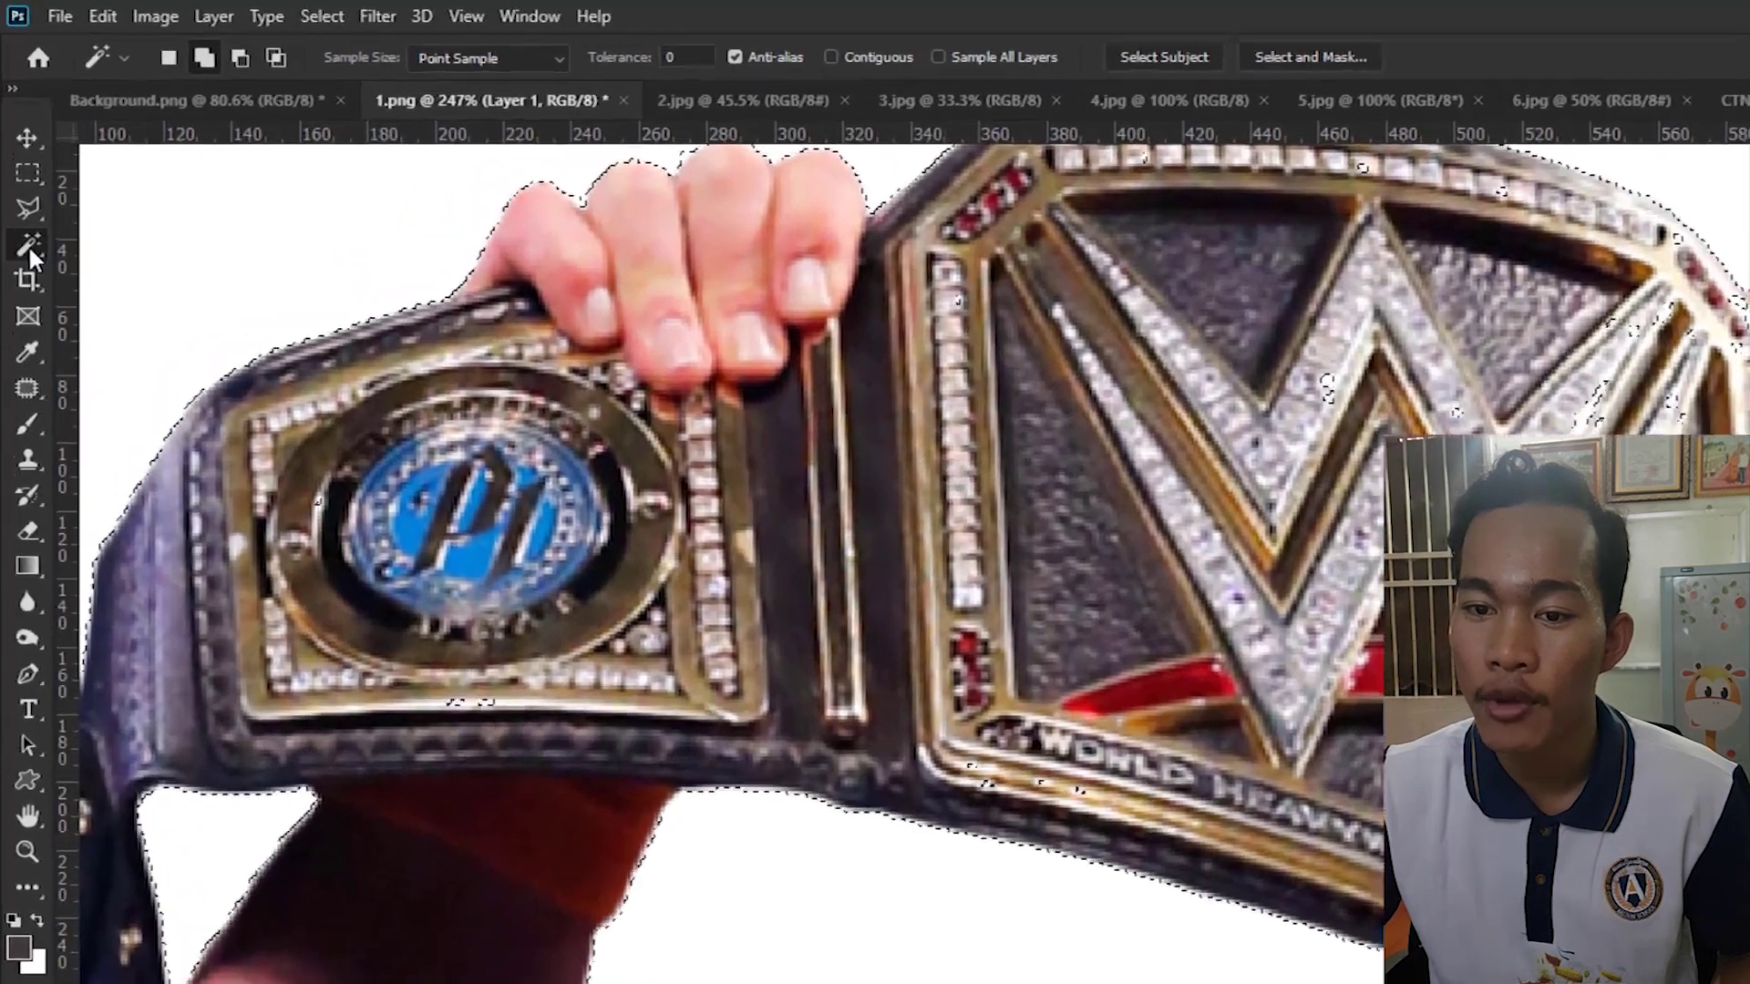
{"action": "right_click", "coordinate": [24, 208]}
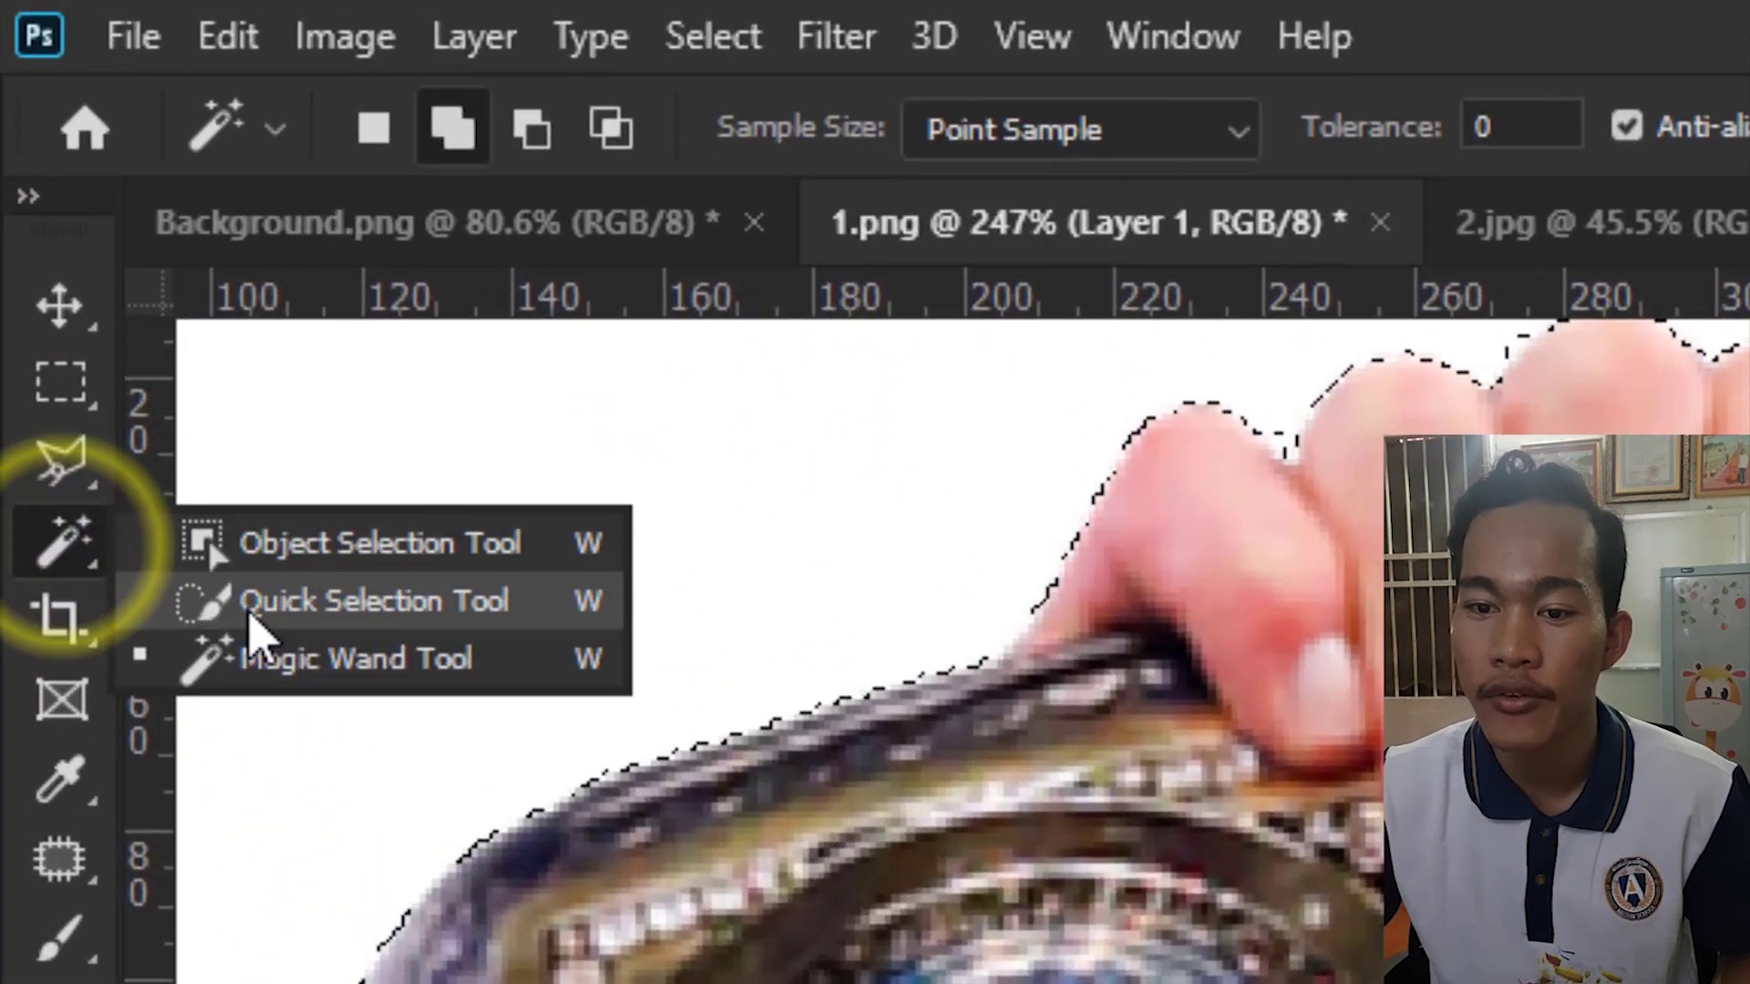
Set Quick Selection to Subtract from selection with an 18 px brush.
{"action": "left_click", "coordinate": [214, 551]}
{"action": "left_click", "coordinate": [562, 129]}
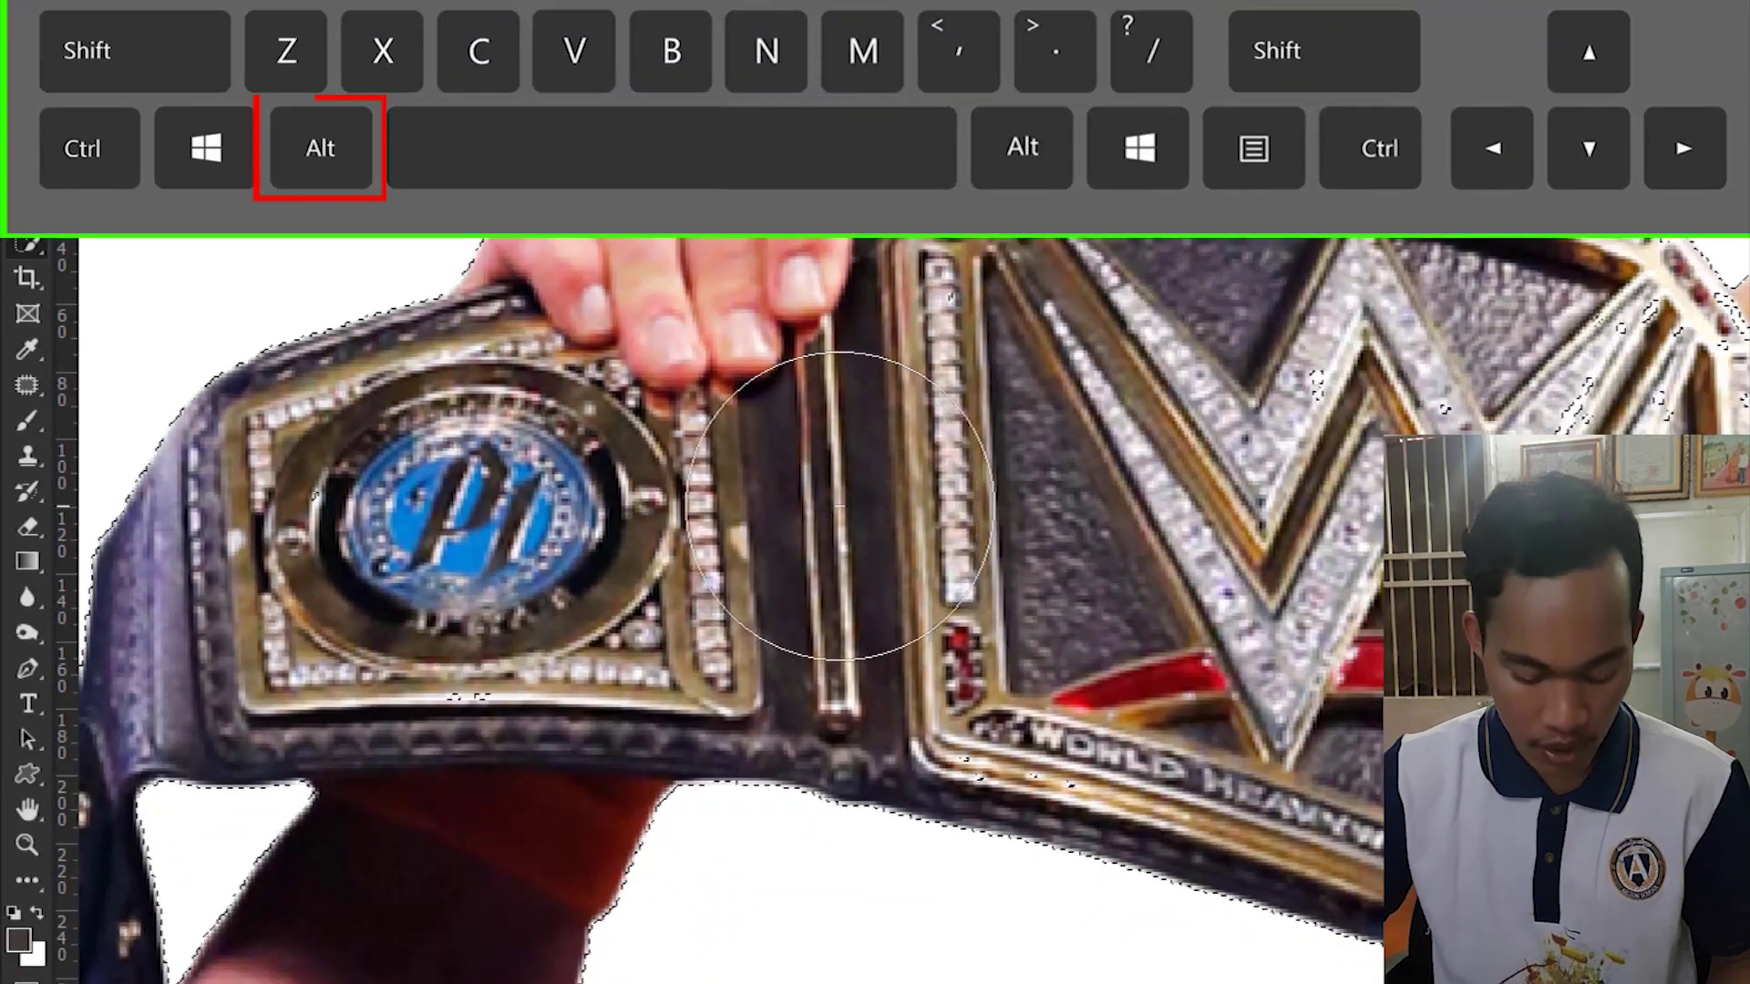
{"action": "right_click", "coordinate": [840, 495], "text": "alt"}
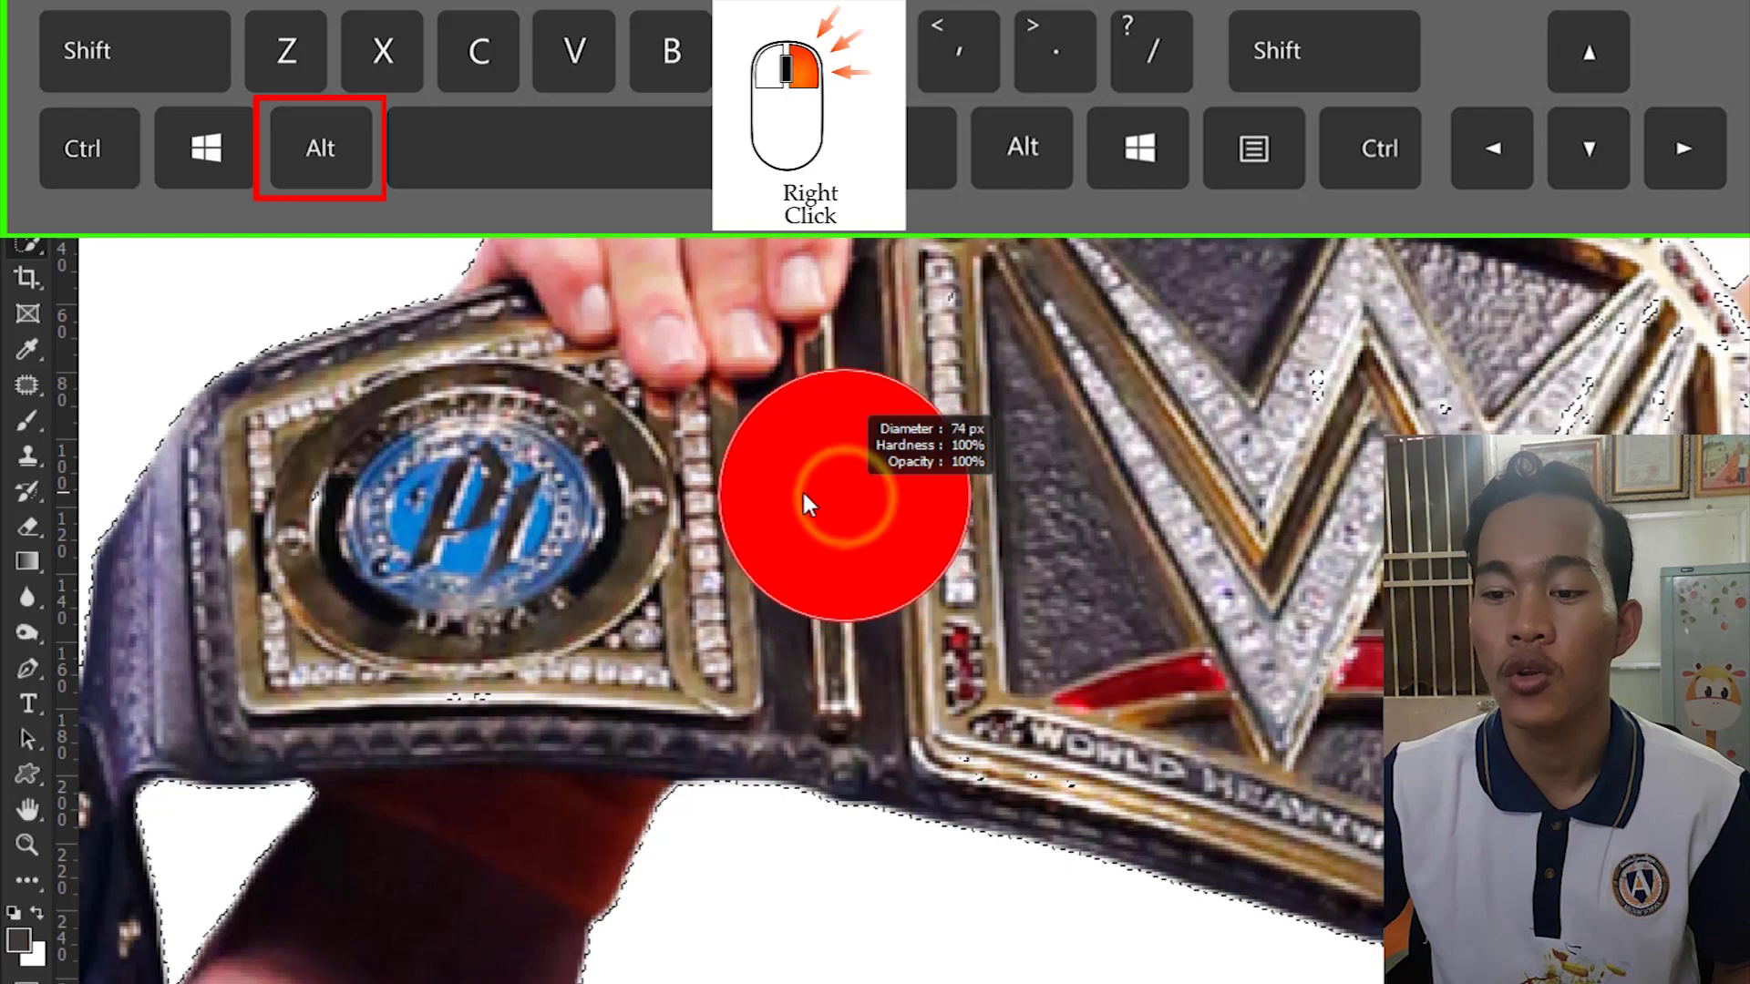
{"action": "left_click_drag", "start_coordinate": [840, 496], "coordinate": [715, 494]}
{"action": "scroll", "coordinate": [559, 570], "scroll_direction": "up", "scroll_amount": 2}
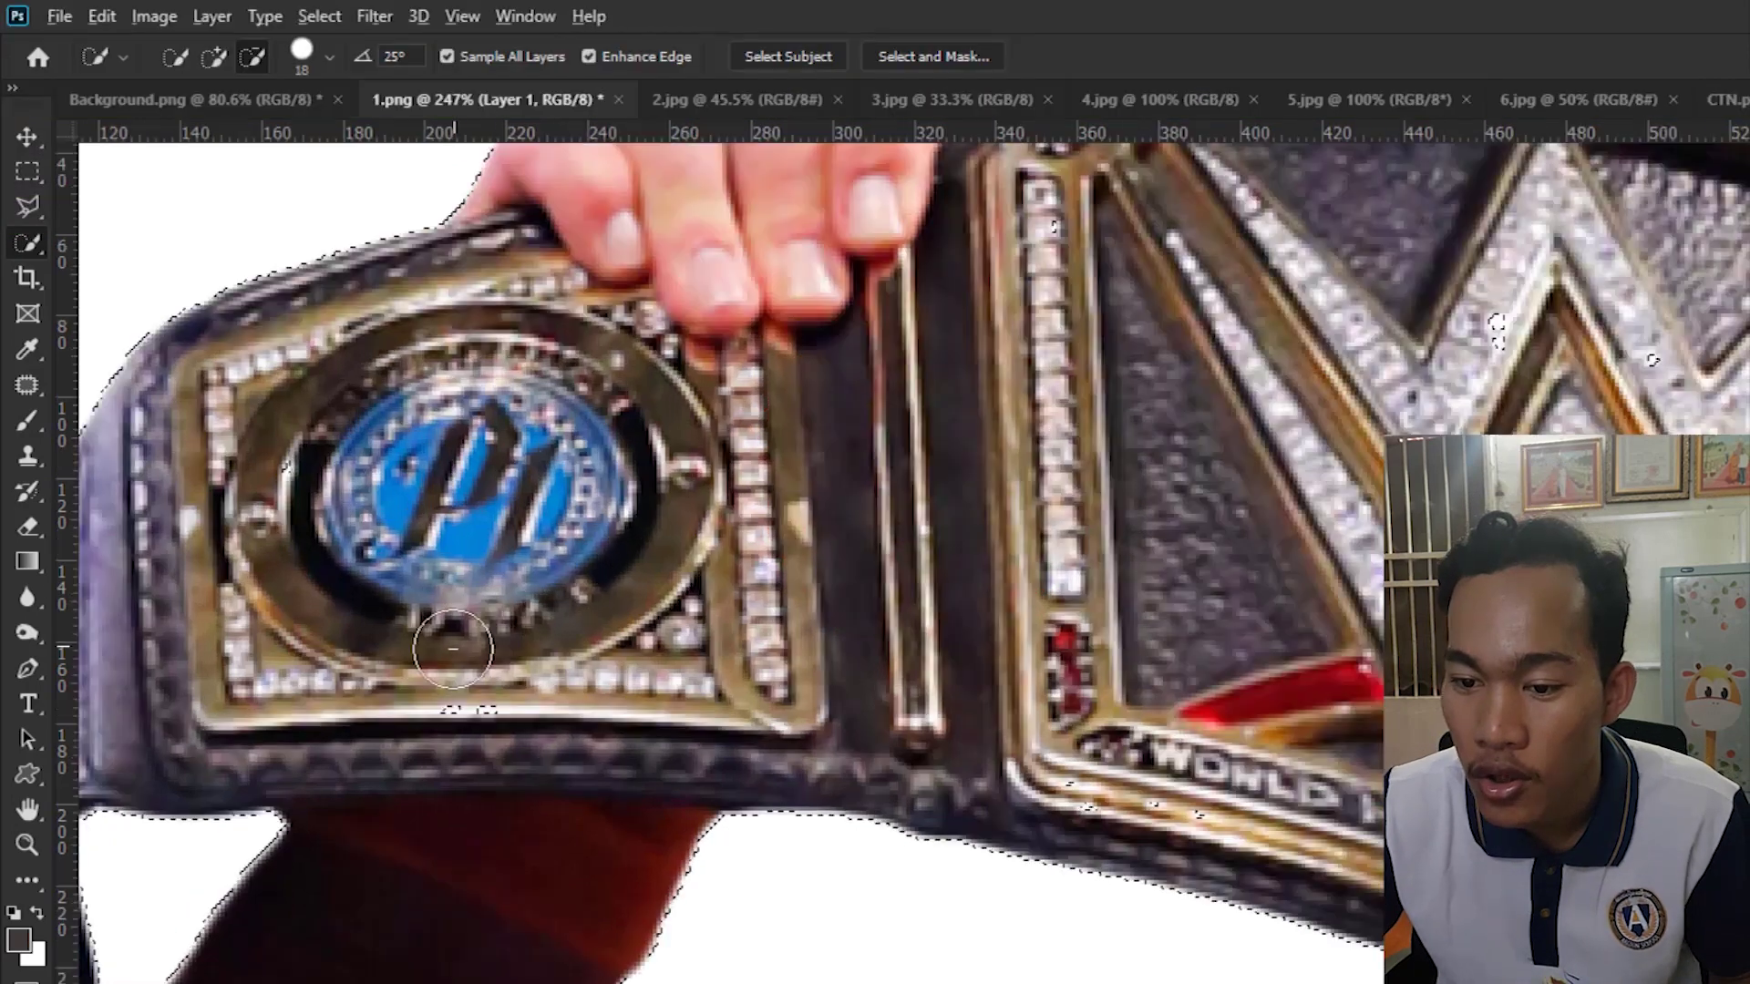
{"action": "scroll", "coordinate": [459, 656], "scroll_direction": "up", "scroll_amount": 2}
{"action": "key", "text": "alt"}
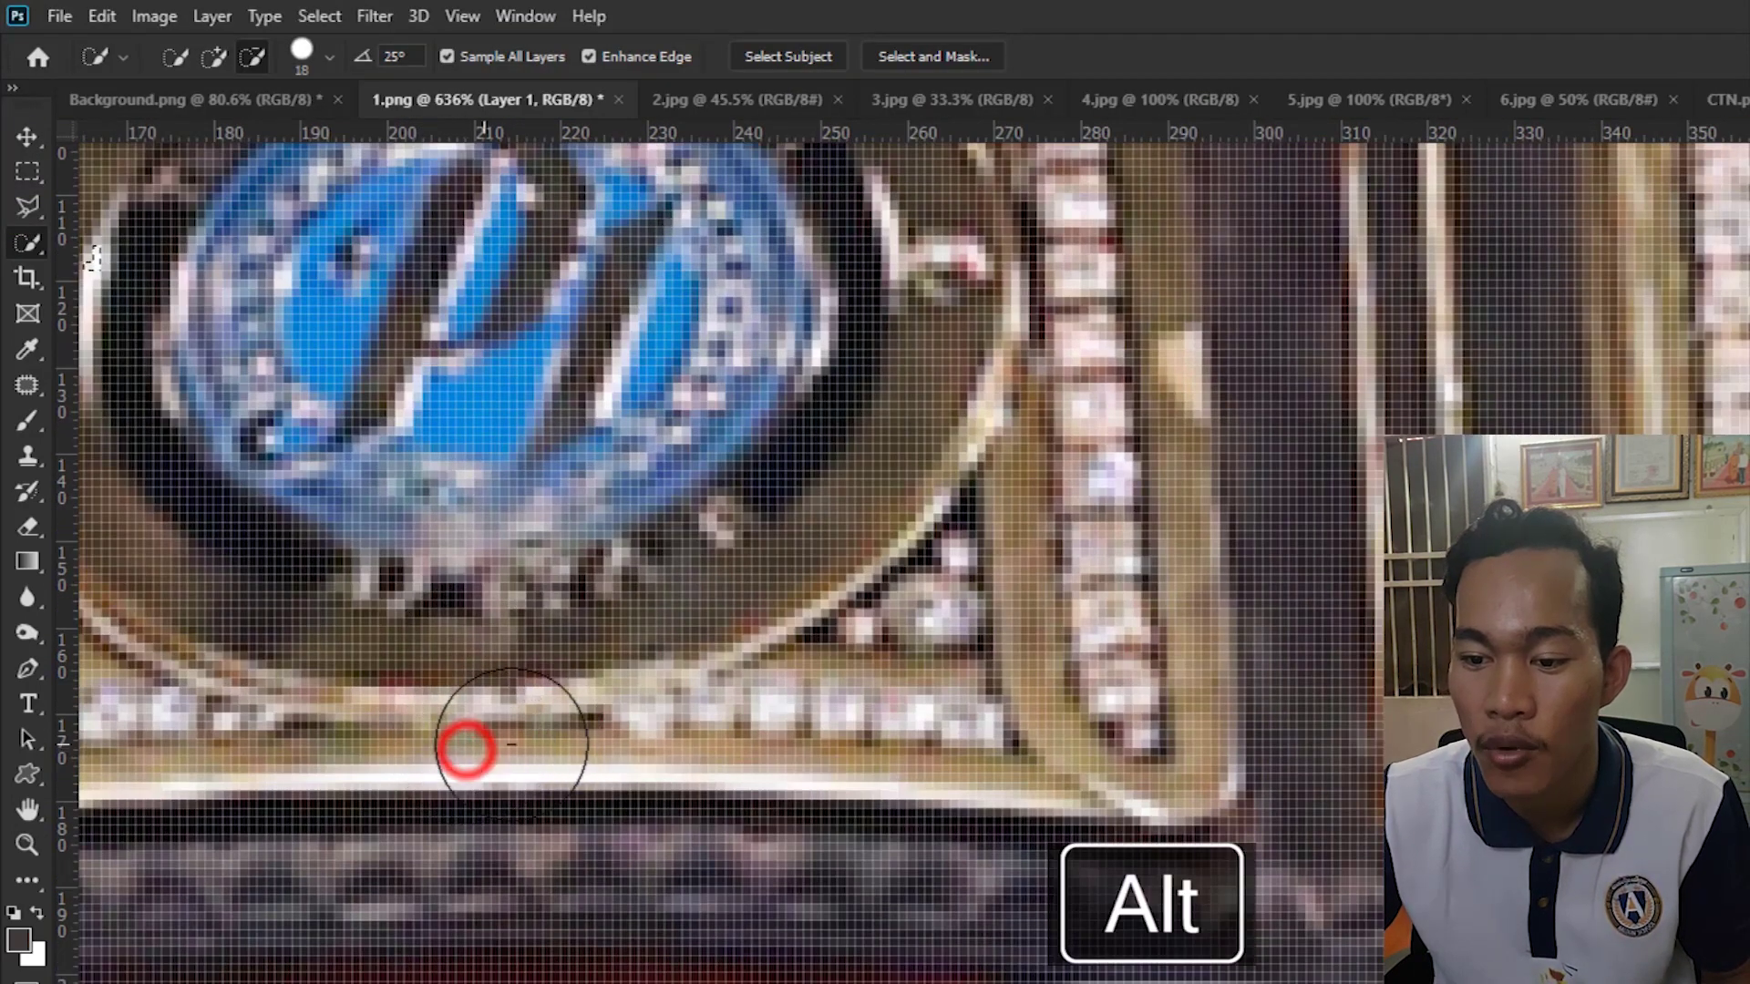
Brush away the stray selection specks inside the W logo.
{"action": "scroll", "coordinate": [493, 729], "scroll_direction": "down", "scroll_amount": 4}
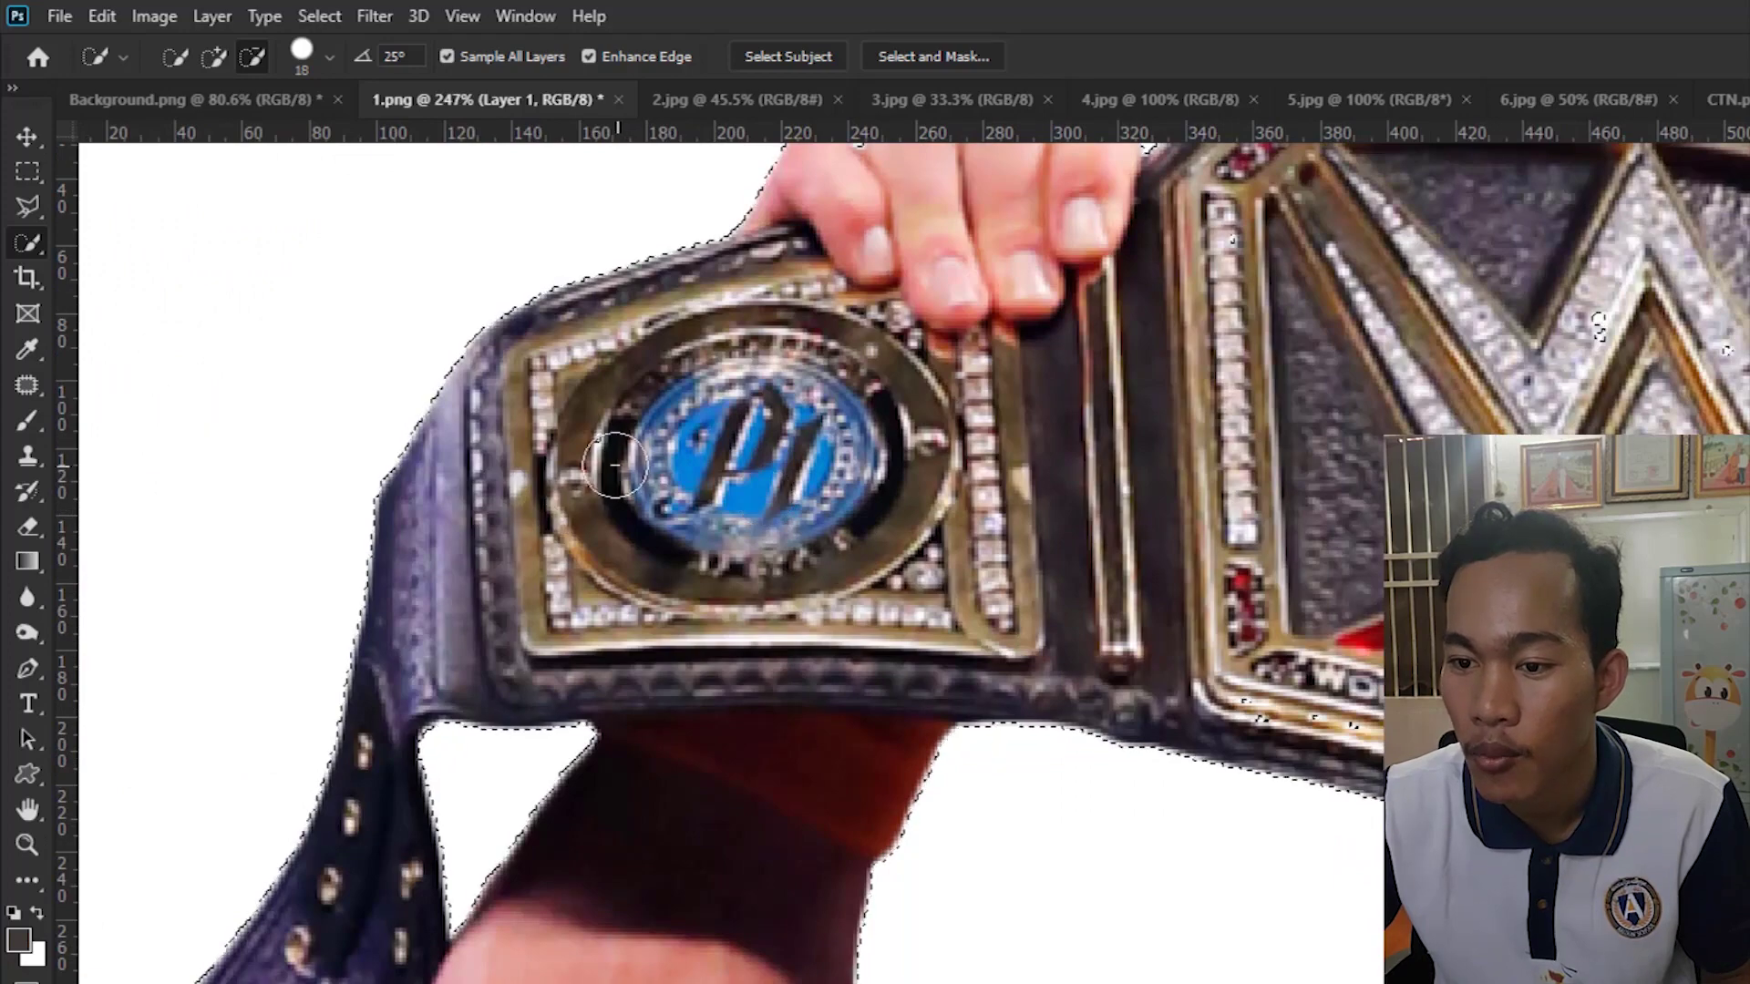
{"action": "scroll", "coordinate": [615, 466], "scroll_direction": "up", "scroll_amount": 2}
{"action": "scroll", "coordinate": [683, 462], "scroll_direction": "down", "scroll_amount": 2}
{"action": "scroll", "coordinate": [683, 462], "scroll_direction": "down", "scroll_amount": 1}
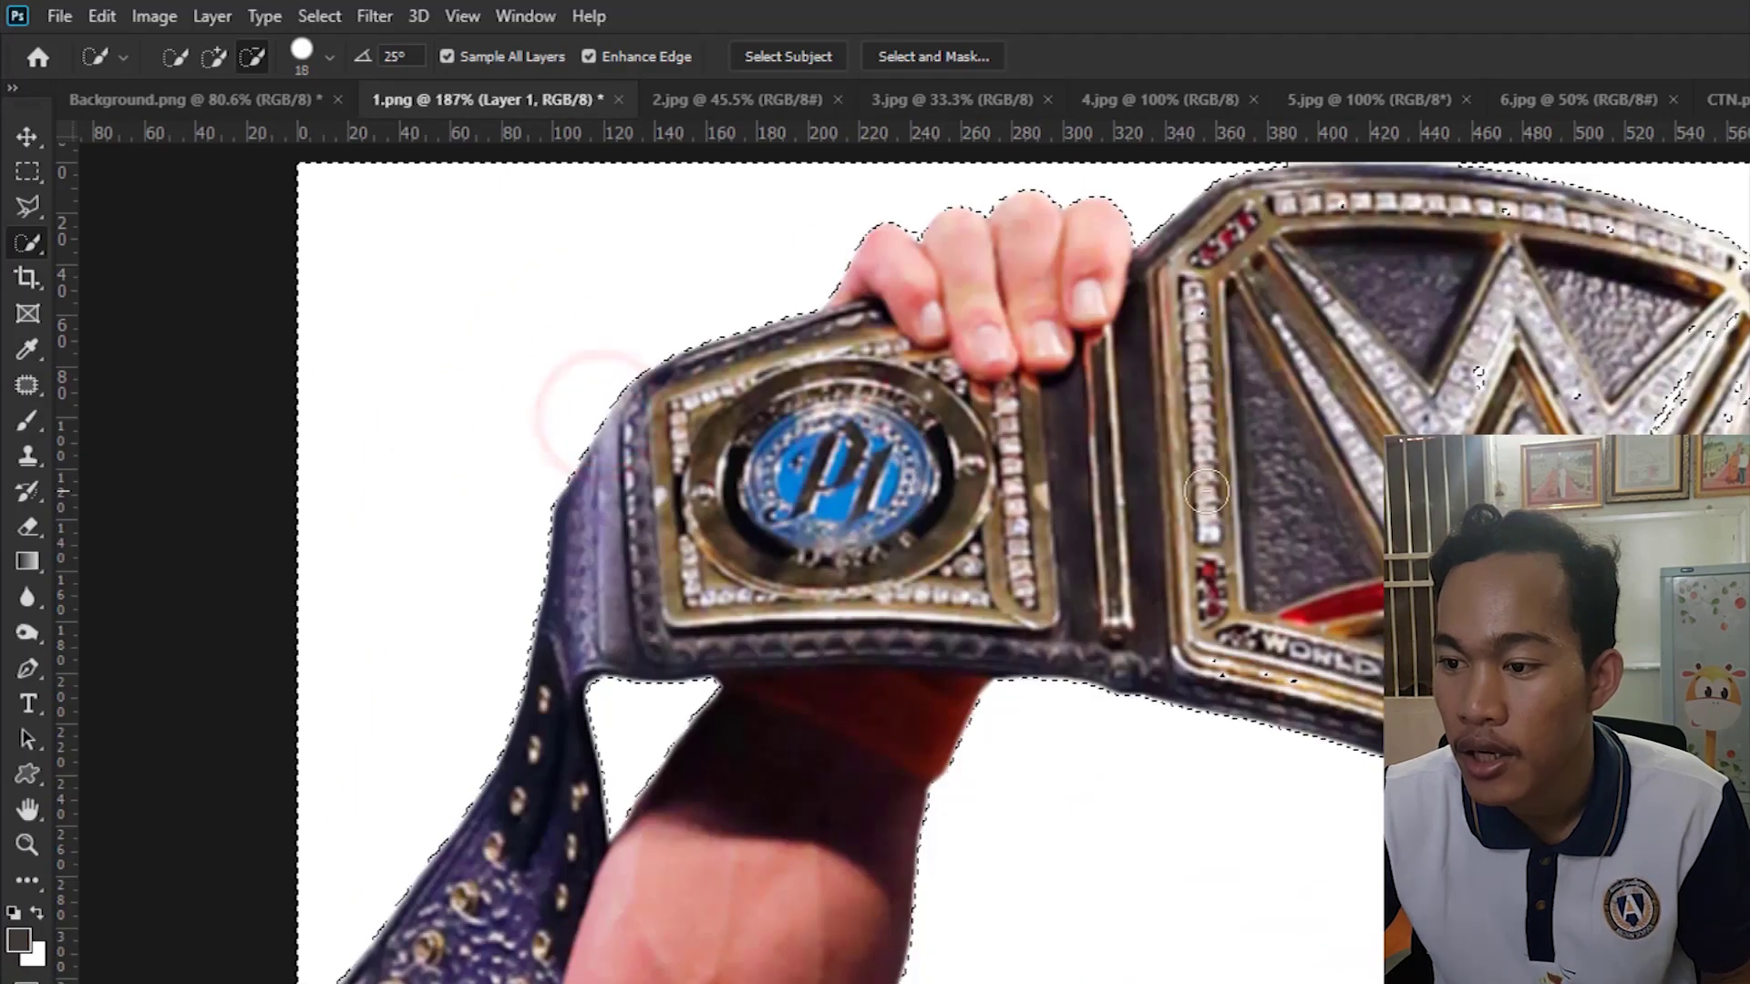
{"action": "scroll", "coordinate": [820, 474], "scroll_direction": "right", "scroll_amount": 3}
{"action": "scroll", "coordinate": [889, 483], "scroll_direction": "right", "scroll_amount": 2}
{"action": "scroll", "coordinate": [888, 483], "scroll_direction": "up", "scroll_amount": 1}
{"action": "scroll", "coordinate": [912, 447], "scroll_direction": "up", "scroll_amount": 1}
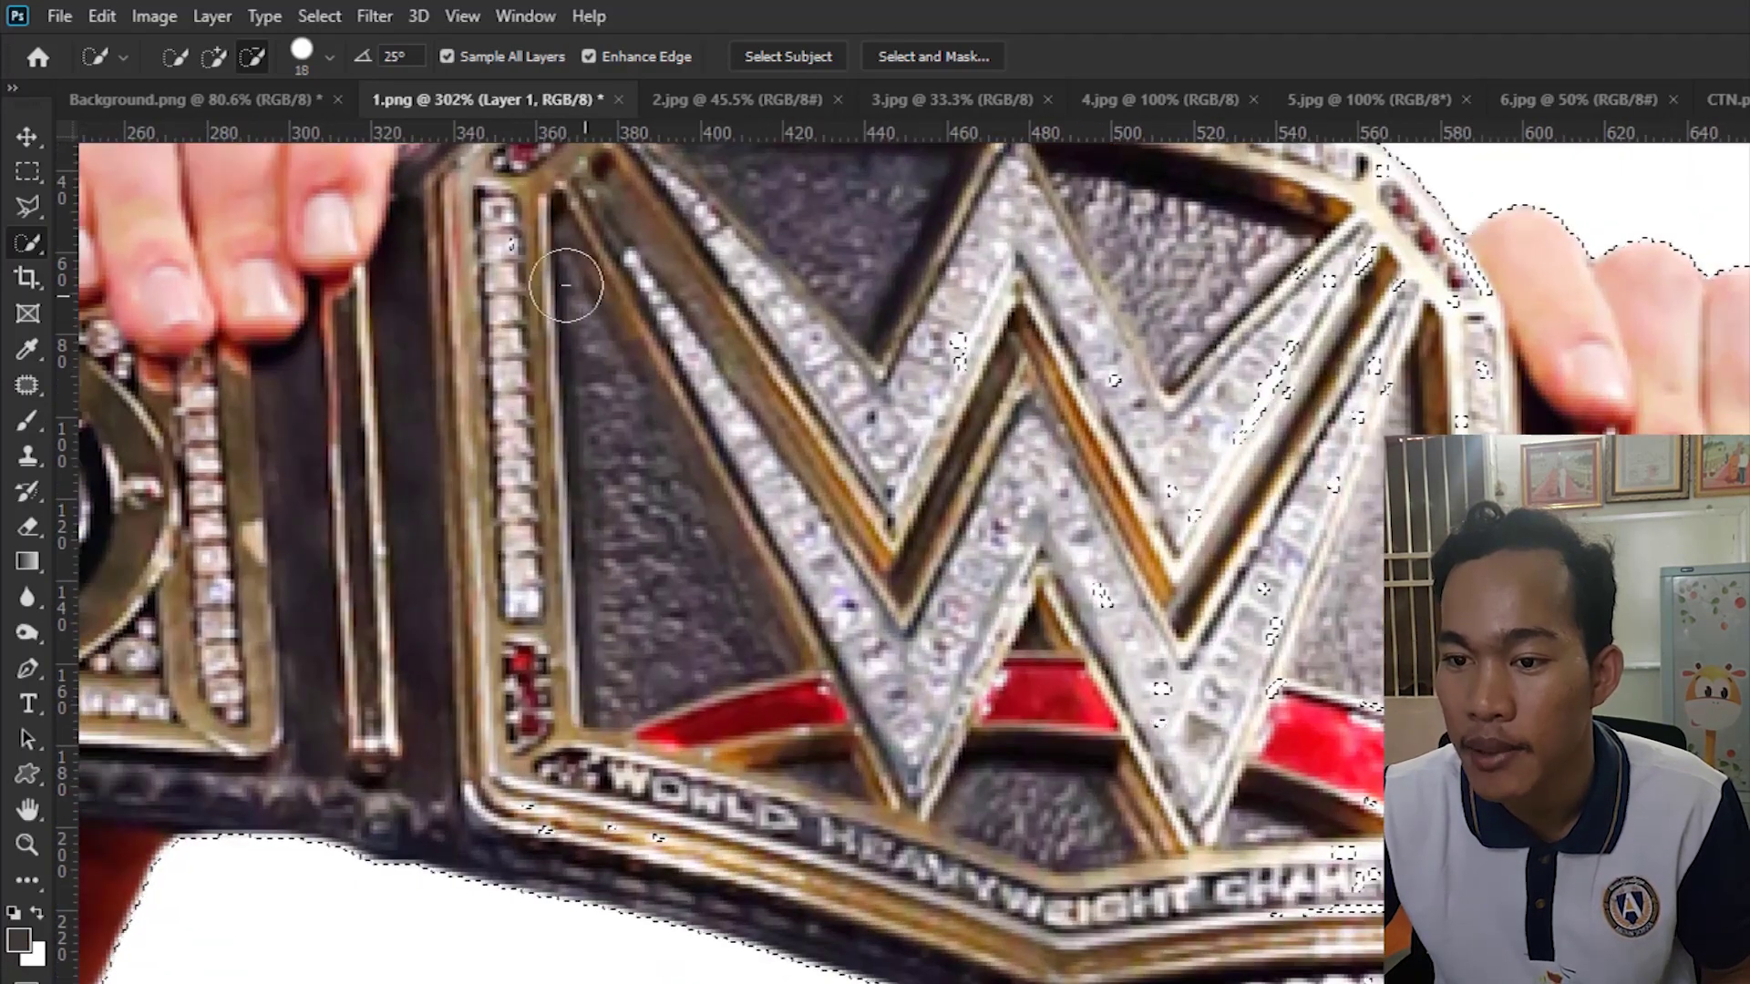
{"action": "left_click", "coordinate": [968, 338]}
{"action": "left_click", "coordinate": [1107, 365]}
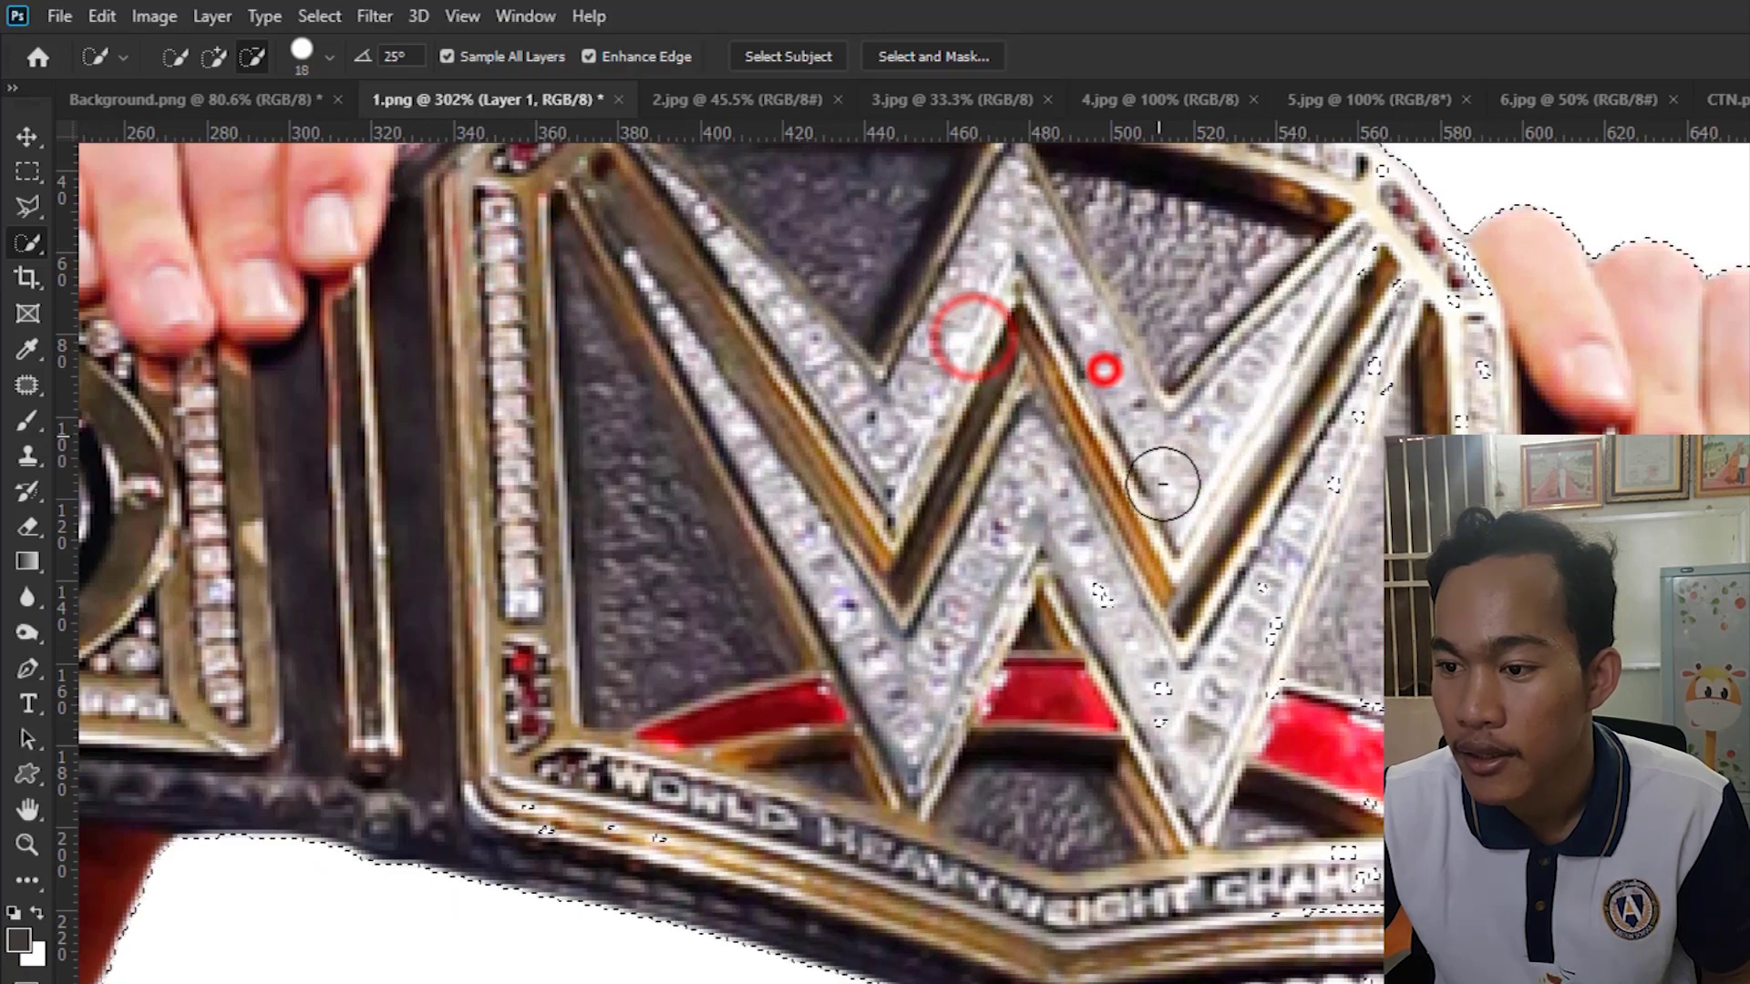
{"action": "left_click_drag", "start_coordinate": [1112, 597], "coordinate": [1185, 752]}
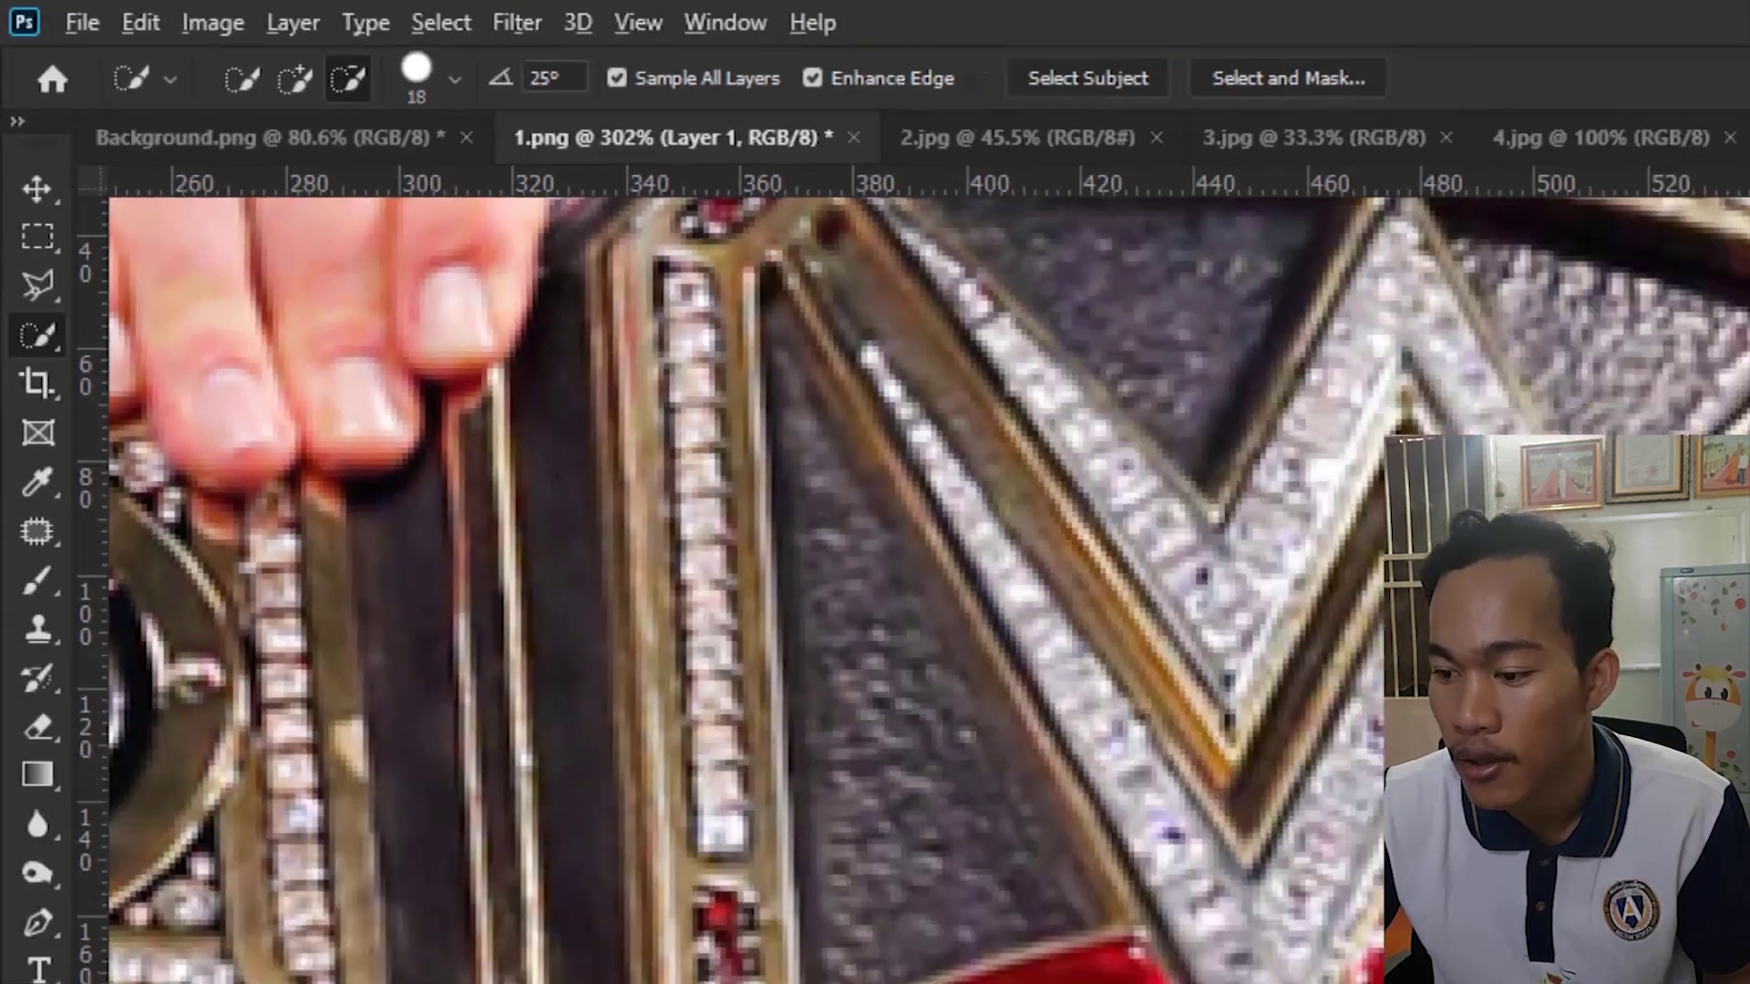
Trim the selection along the belt's lower and right edges.
{"action": "left_click", "coordinate": [1206, 855]}
{"action": "left_click_drag", "start_coordinate": [1351, 647], "coordinate": [1308, 268]}
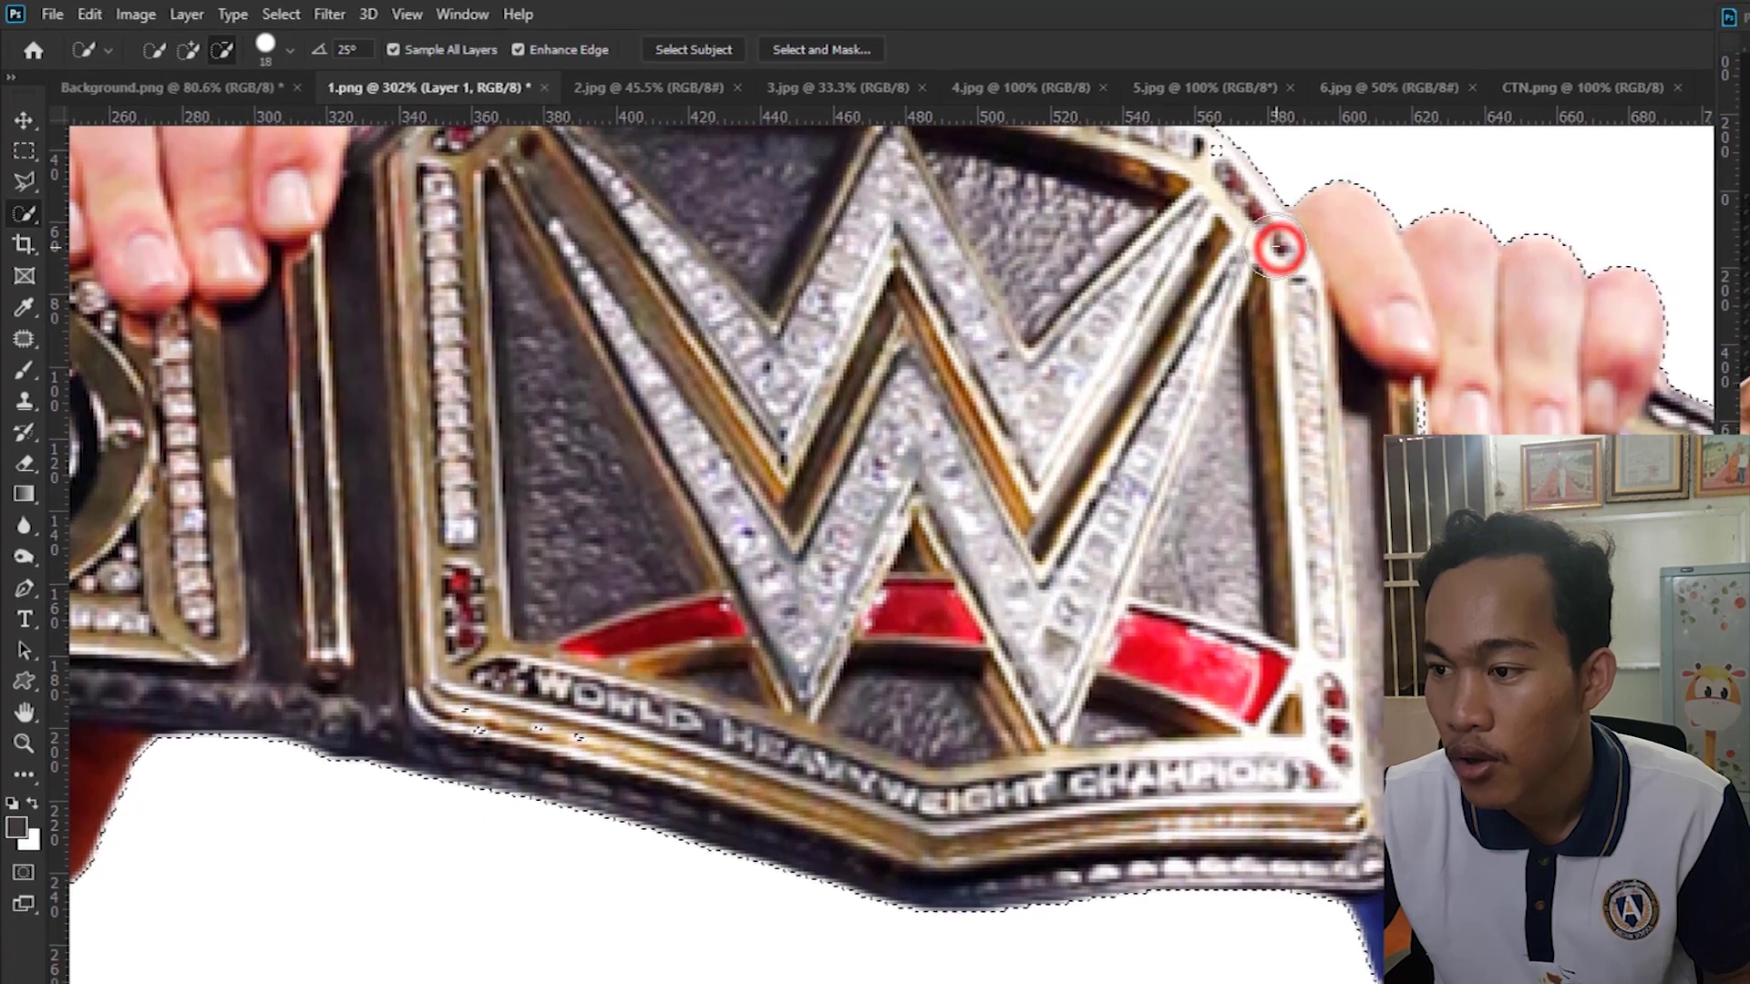
{"action": "scroll", "coordinate": [777, 834], "scroll_direction": "down", "scroll_amount": 5}
{"action": "scroll", "coordinate": [776, 835], "scroll_direction": "up", "scroll_amount": 2}
{"action": "scroll", "coordinate": [820, 831], "scroll_direction": "up", "scroll_amount": 3}
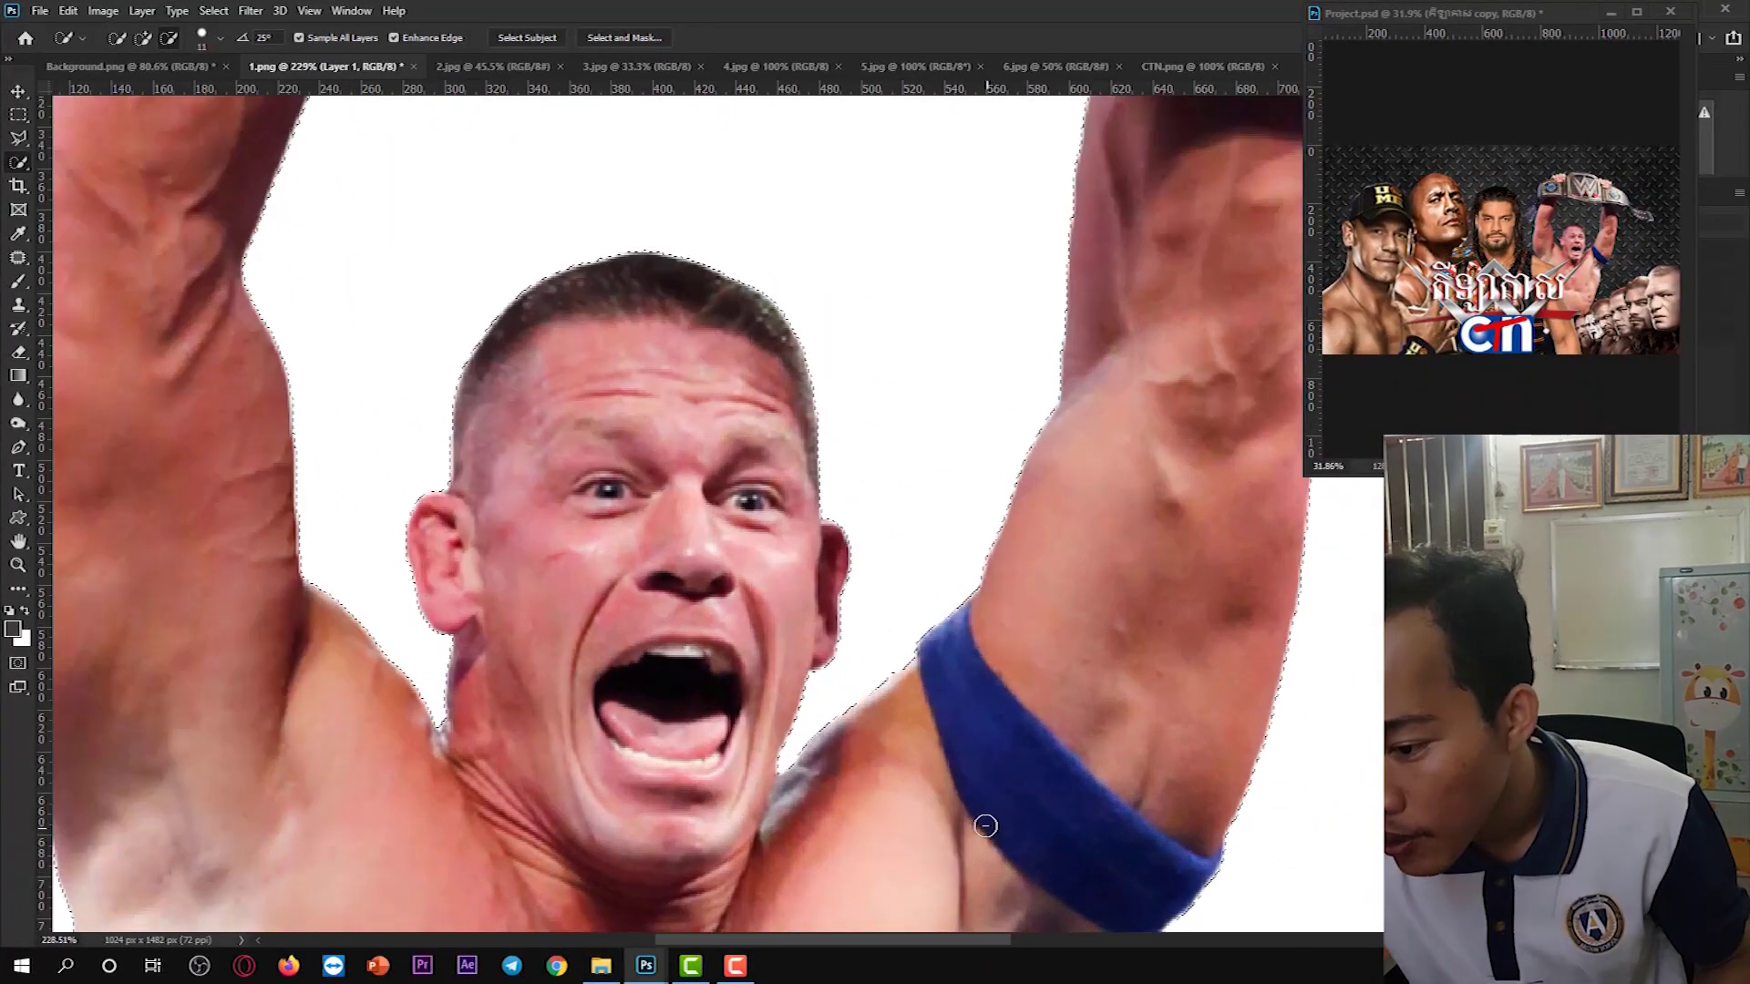
{"action": "scroll", "coordinate": [912, 824], "scroll_direction": "down", "scroll_amount": 3}
{"action": "scroll", "coordinate": [954, 818], "scroll_direction": "down", "scroll_amount": 5}
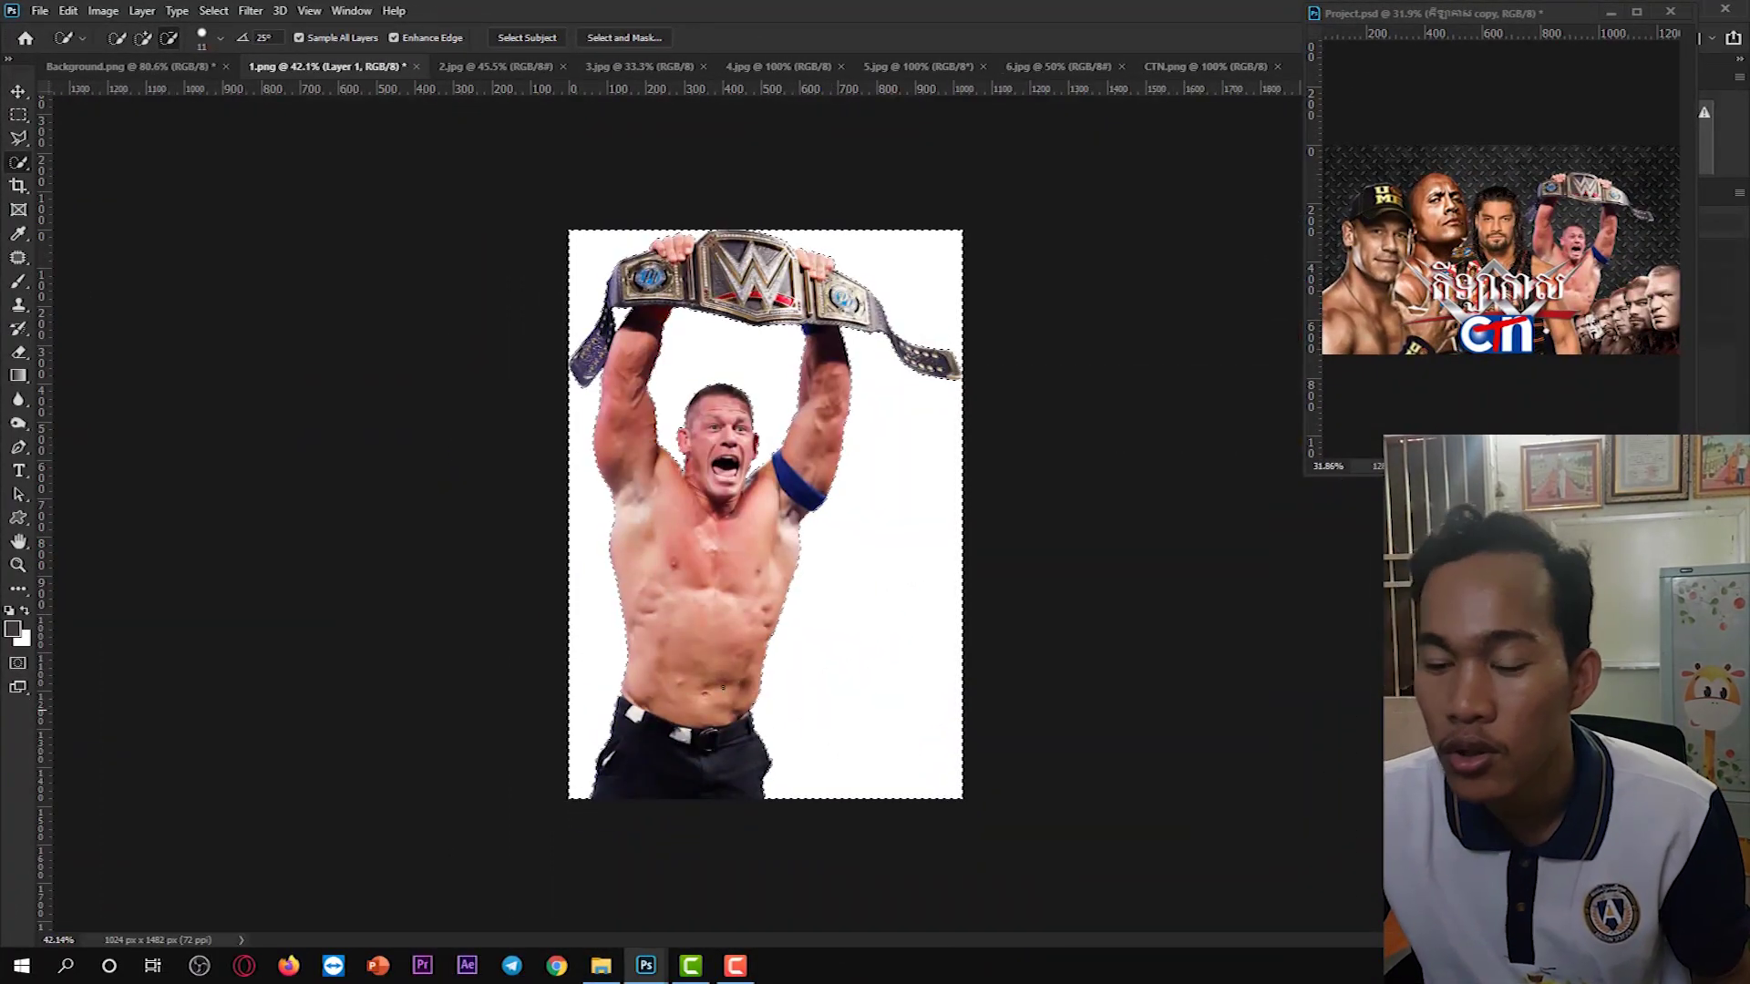
{"action": "scroll", "coordinate": [847, 219], "scroll_direction": "up", "scroll_amount": 2}
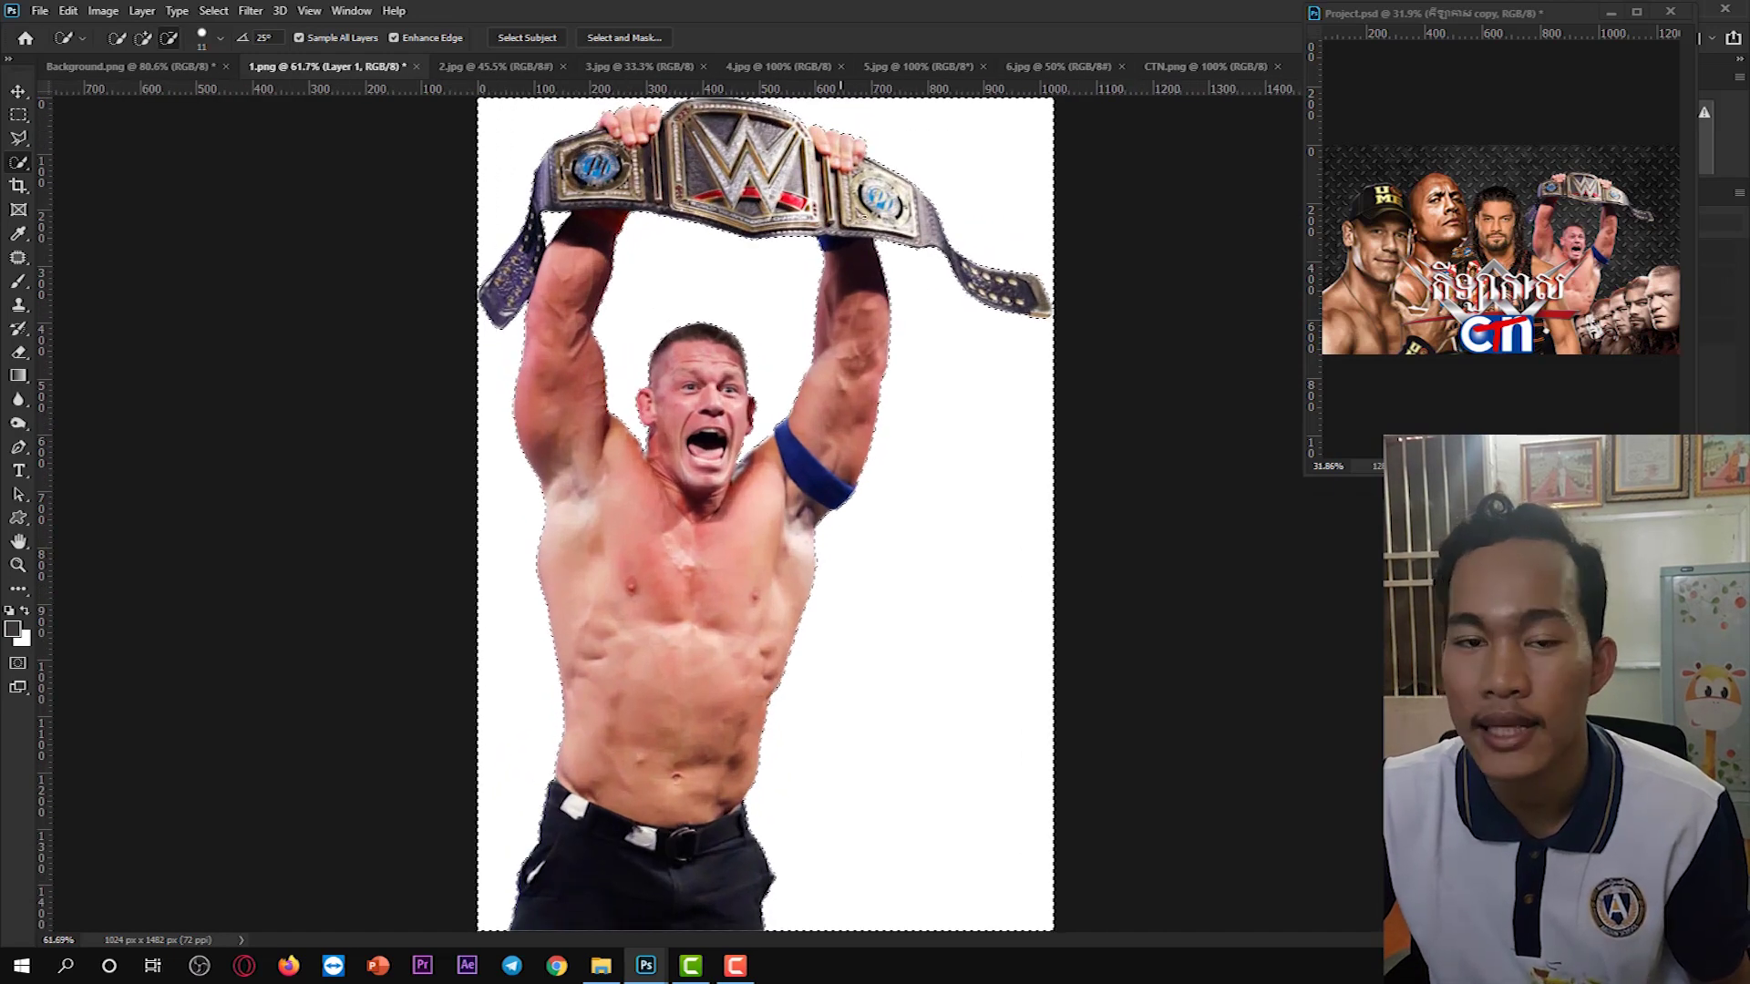
{"action": "scroll", "coordinate": [838, 260], "scroll_direction": "up", "scroll_amount": 2}
{"action": "scroll", "coordinate": [861, 260], "scroll_direction": "up", "scroll_amount": 1}
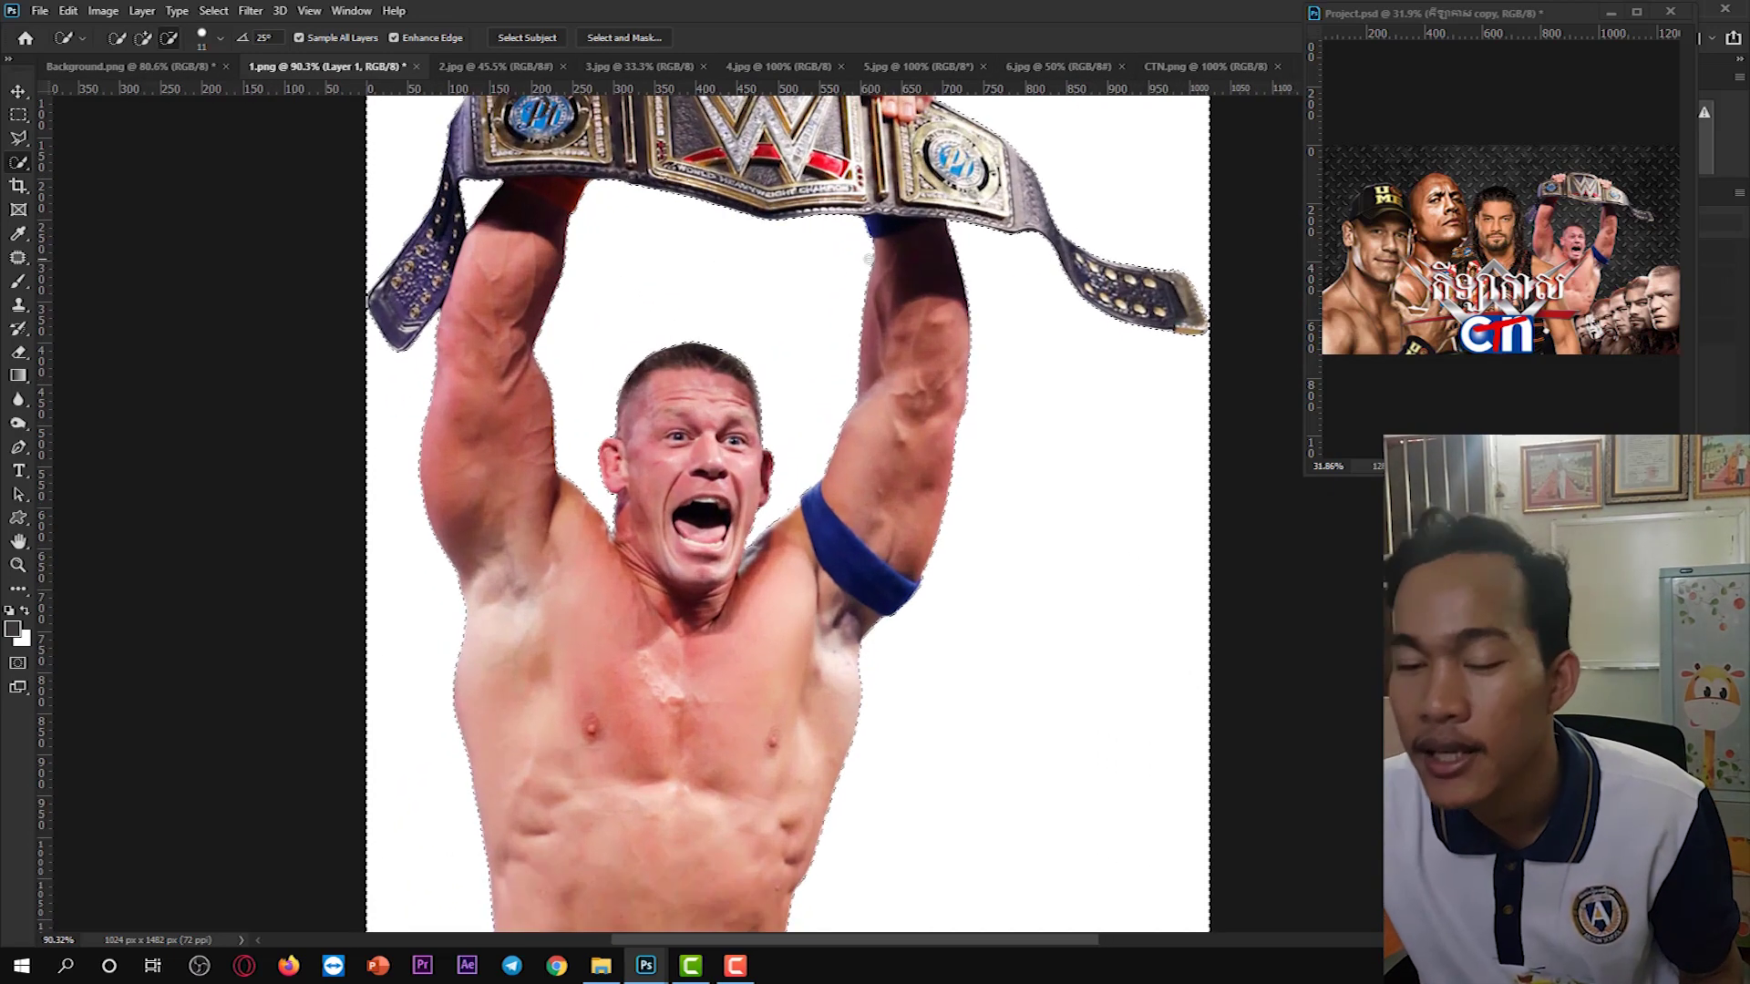
{"action": "scroll", "coordinate": [868, 259], "scroll_direction": "down", "scroll_amount": 3}
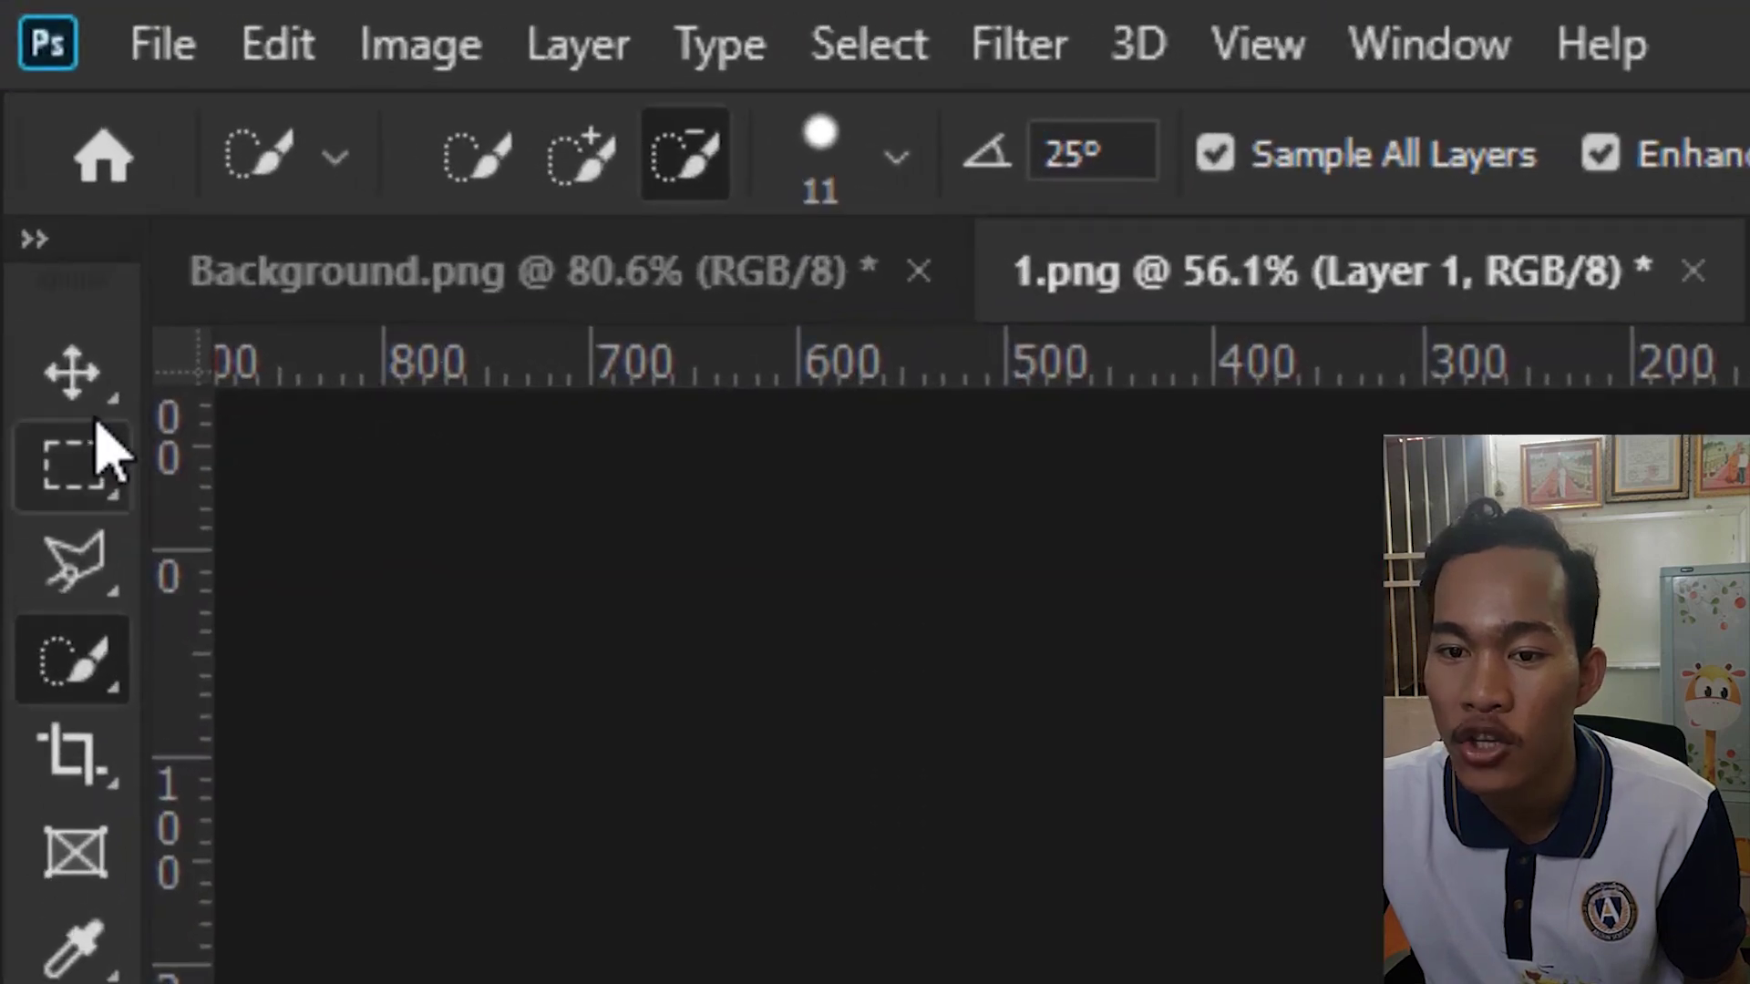
{"action": "left_click", "coordinate": [19, 92]}
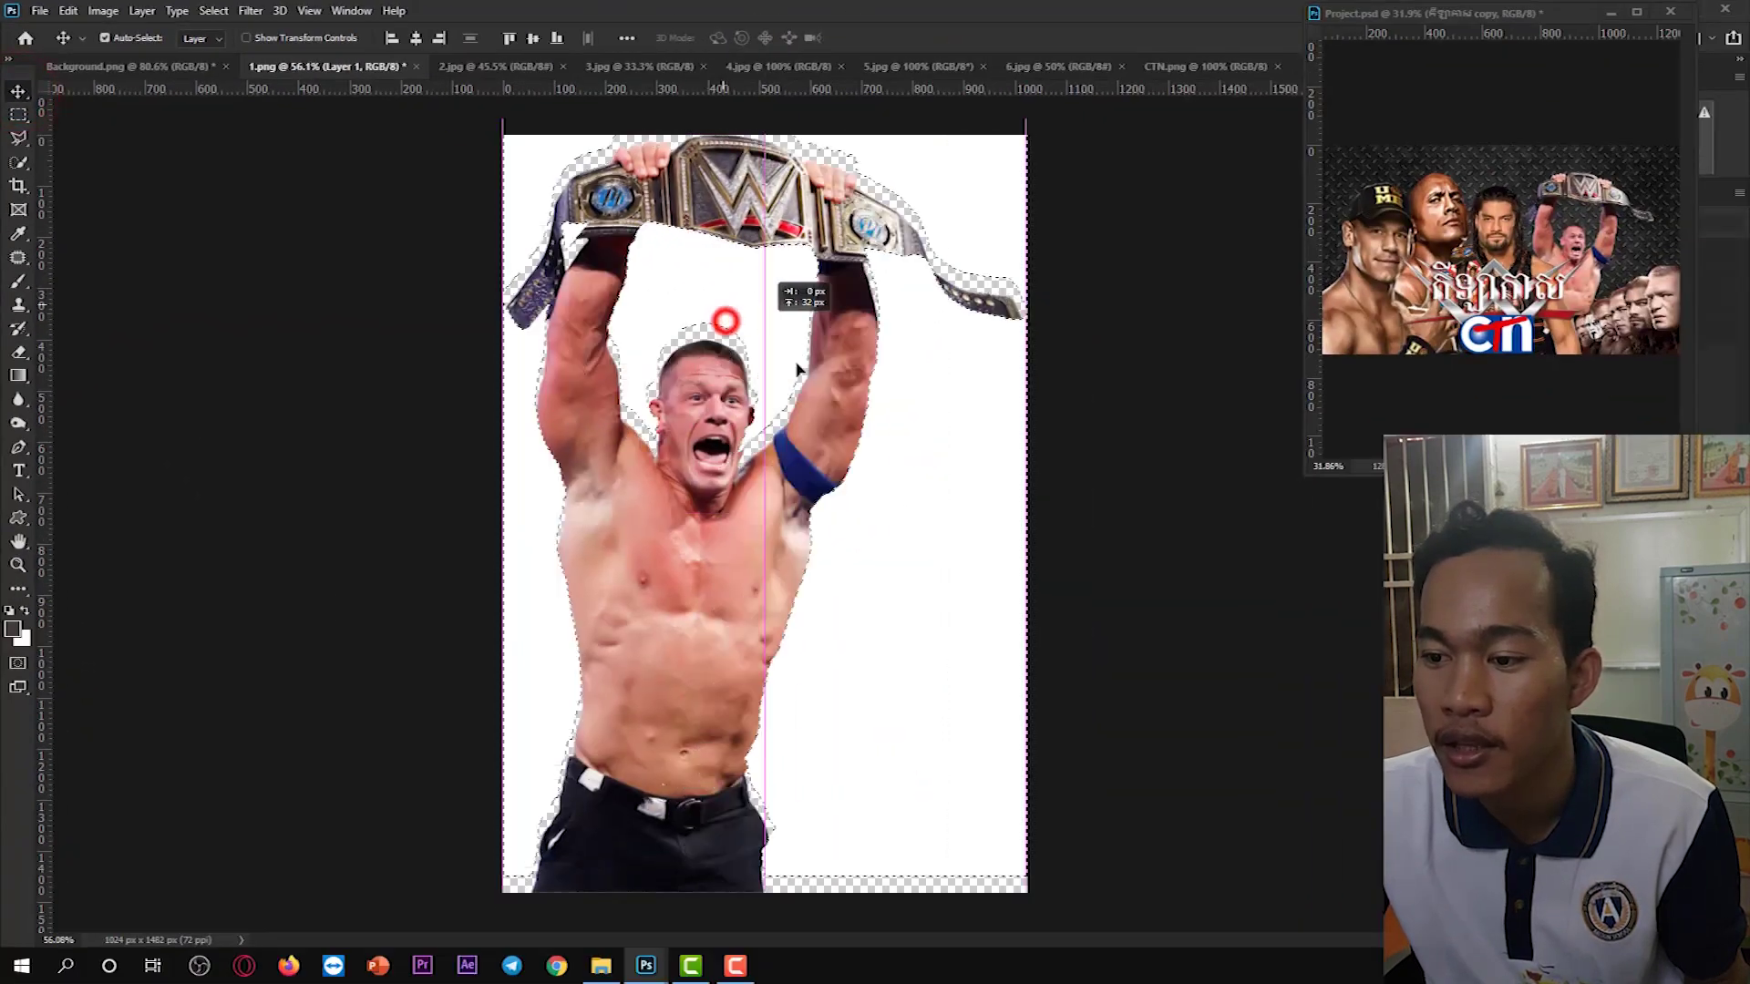
{"action": "left_click_drag", "start_coordinate": [1156, 576], "coordinate": [914, 543]}
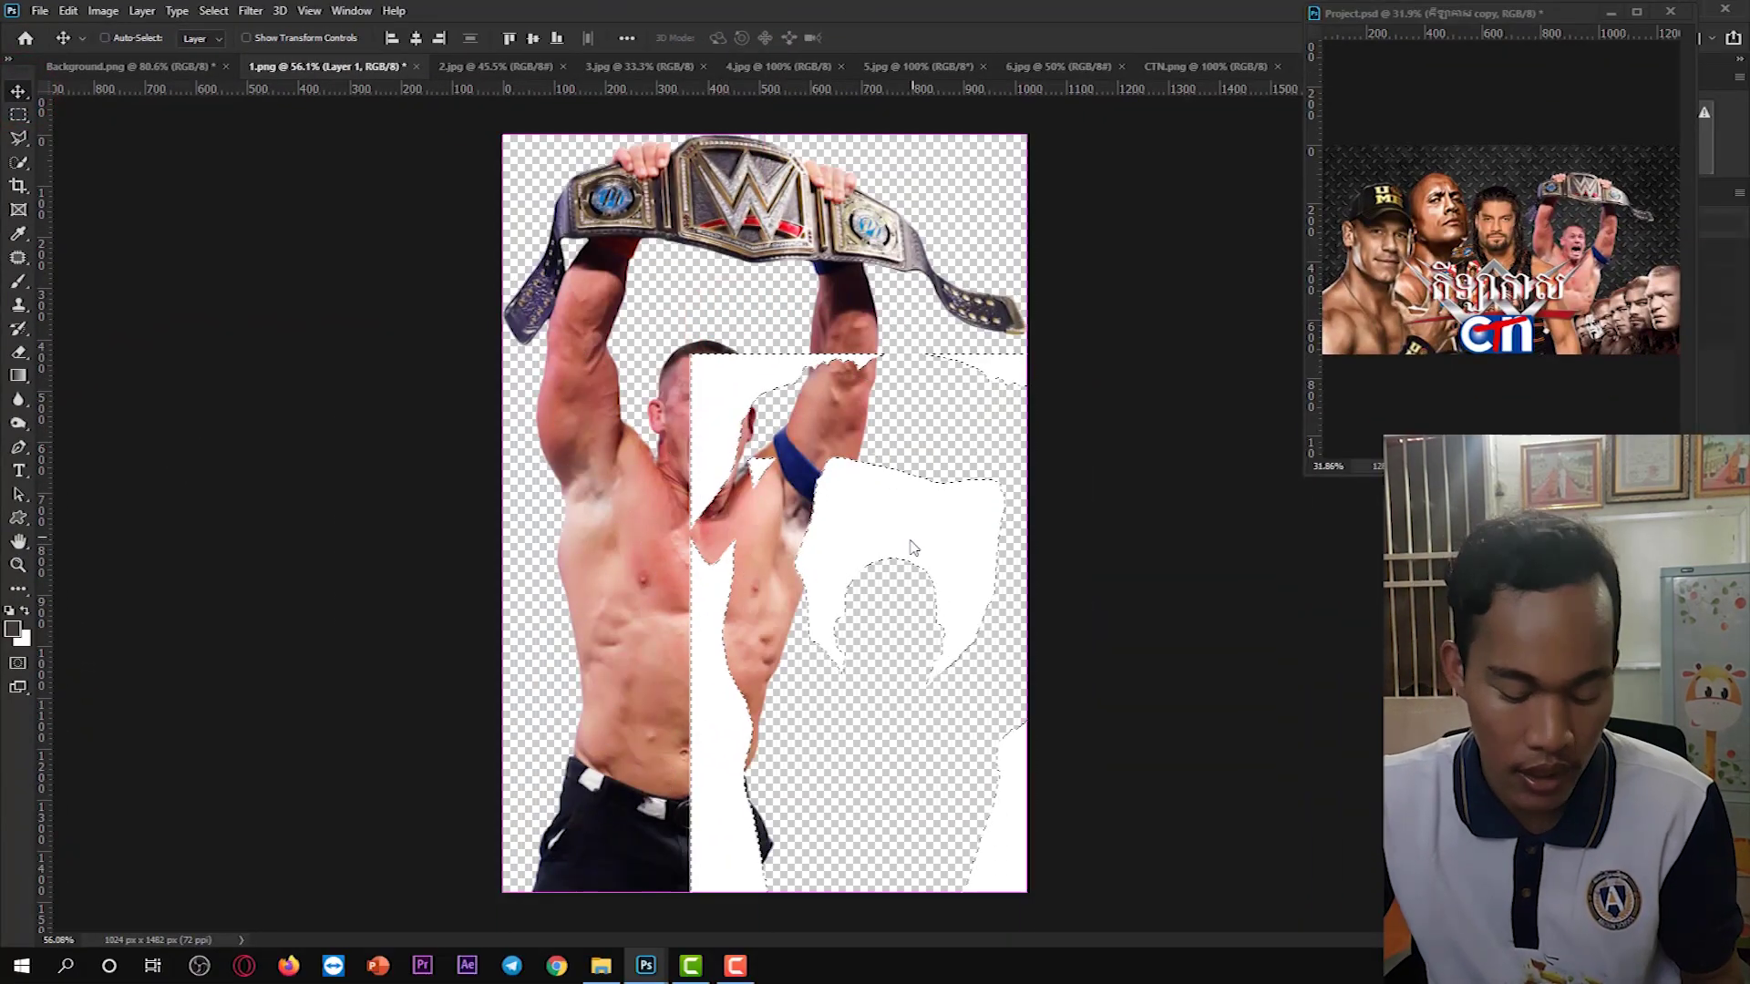
{"action": "key", "text": "ctrl+z"}
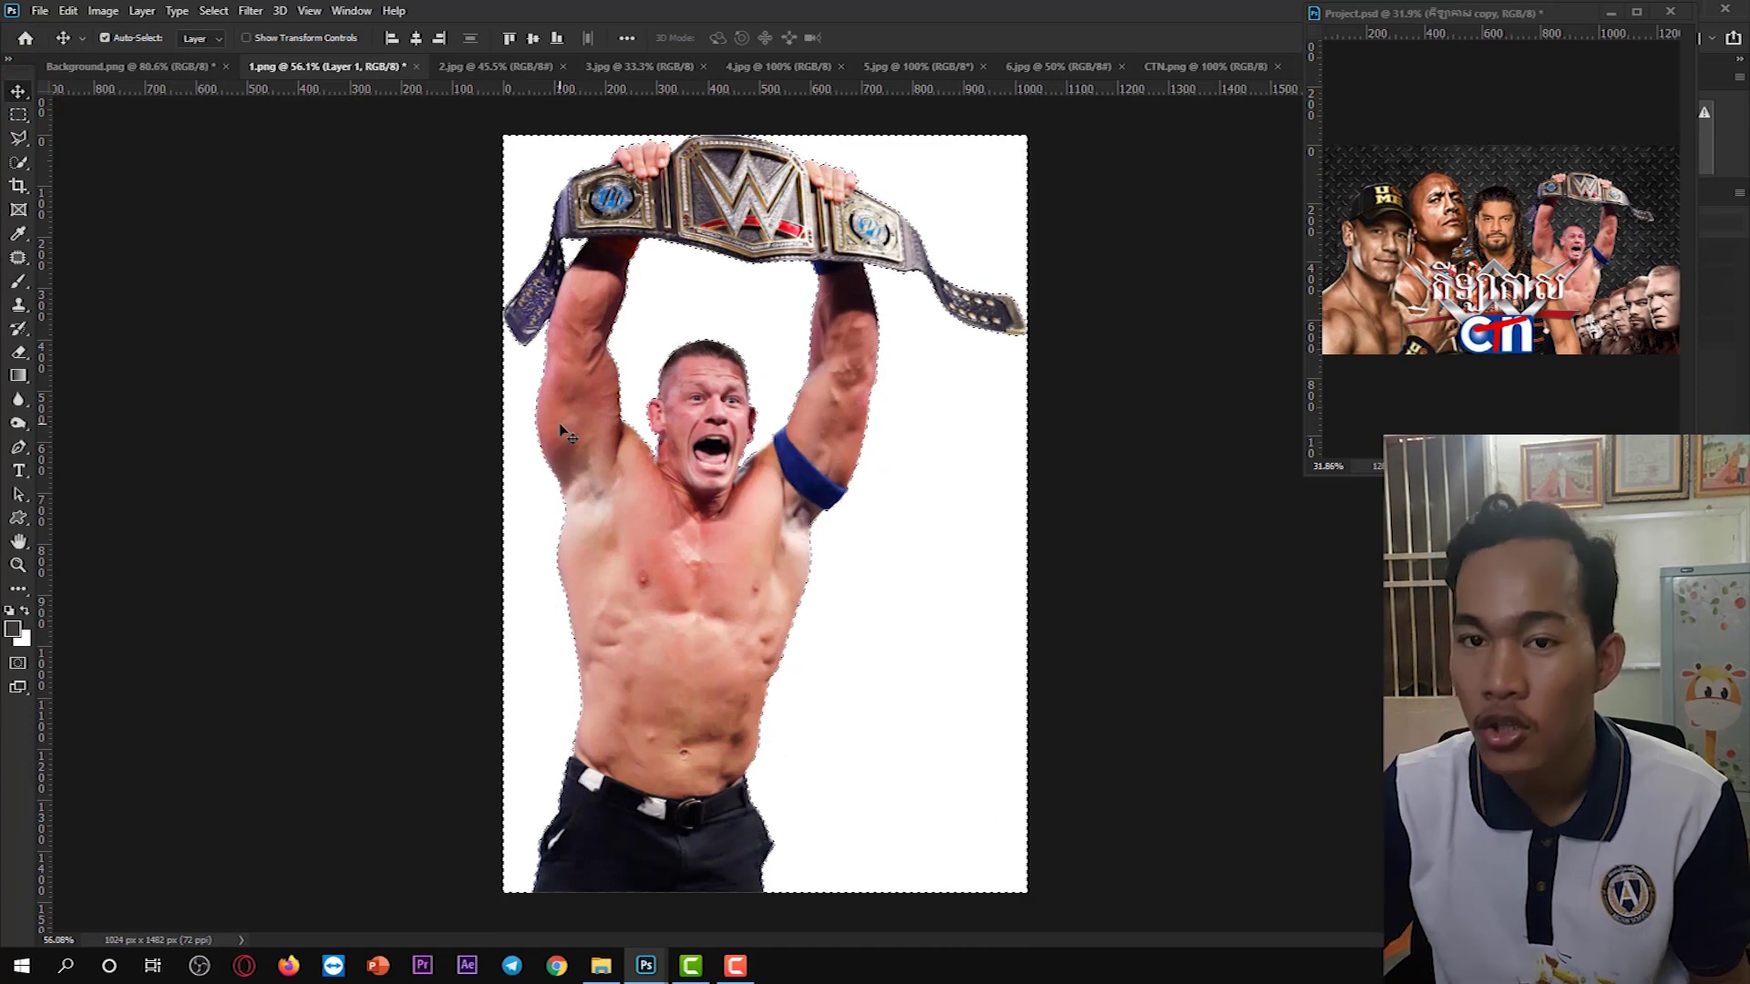
{"action": "key", "text": "BackSpace"}
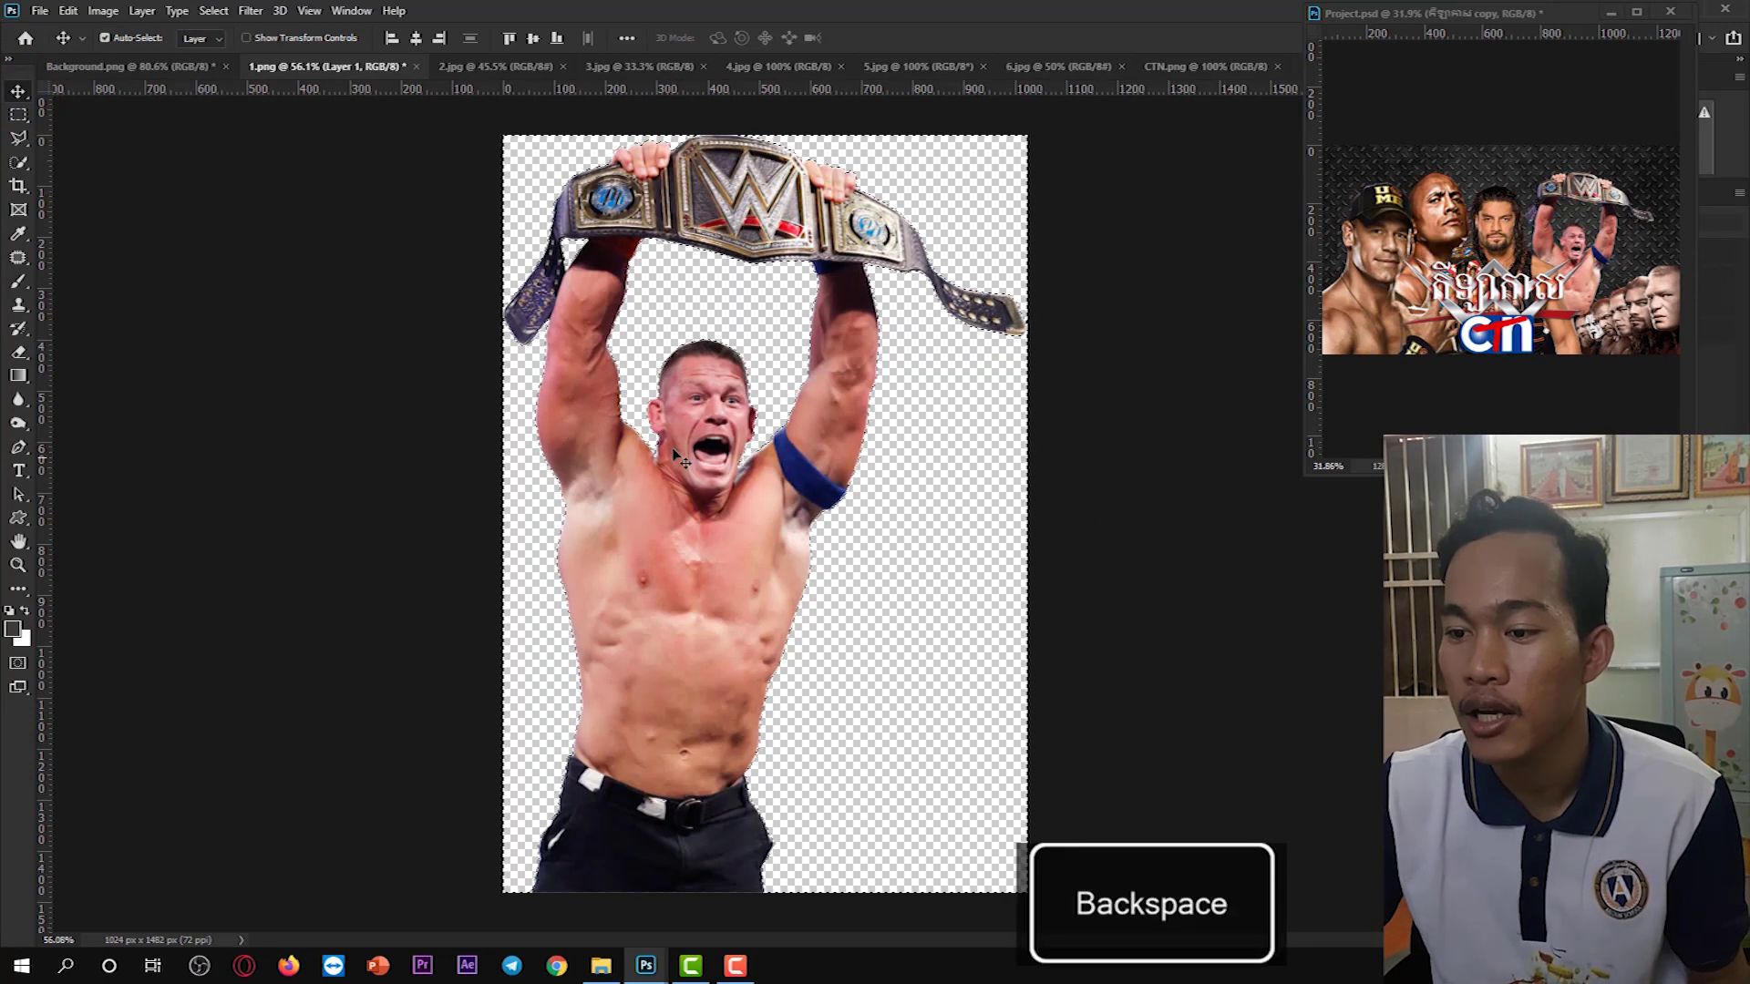
{"action": "key", "text": "ctrl+d"}
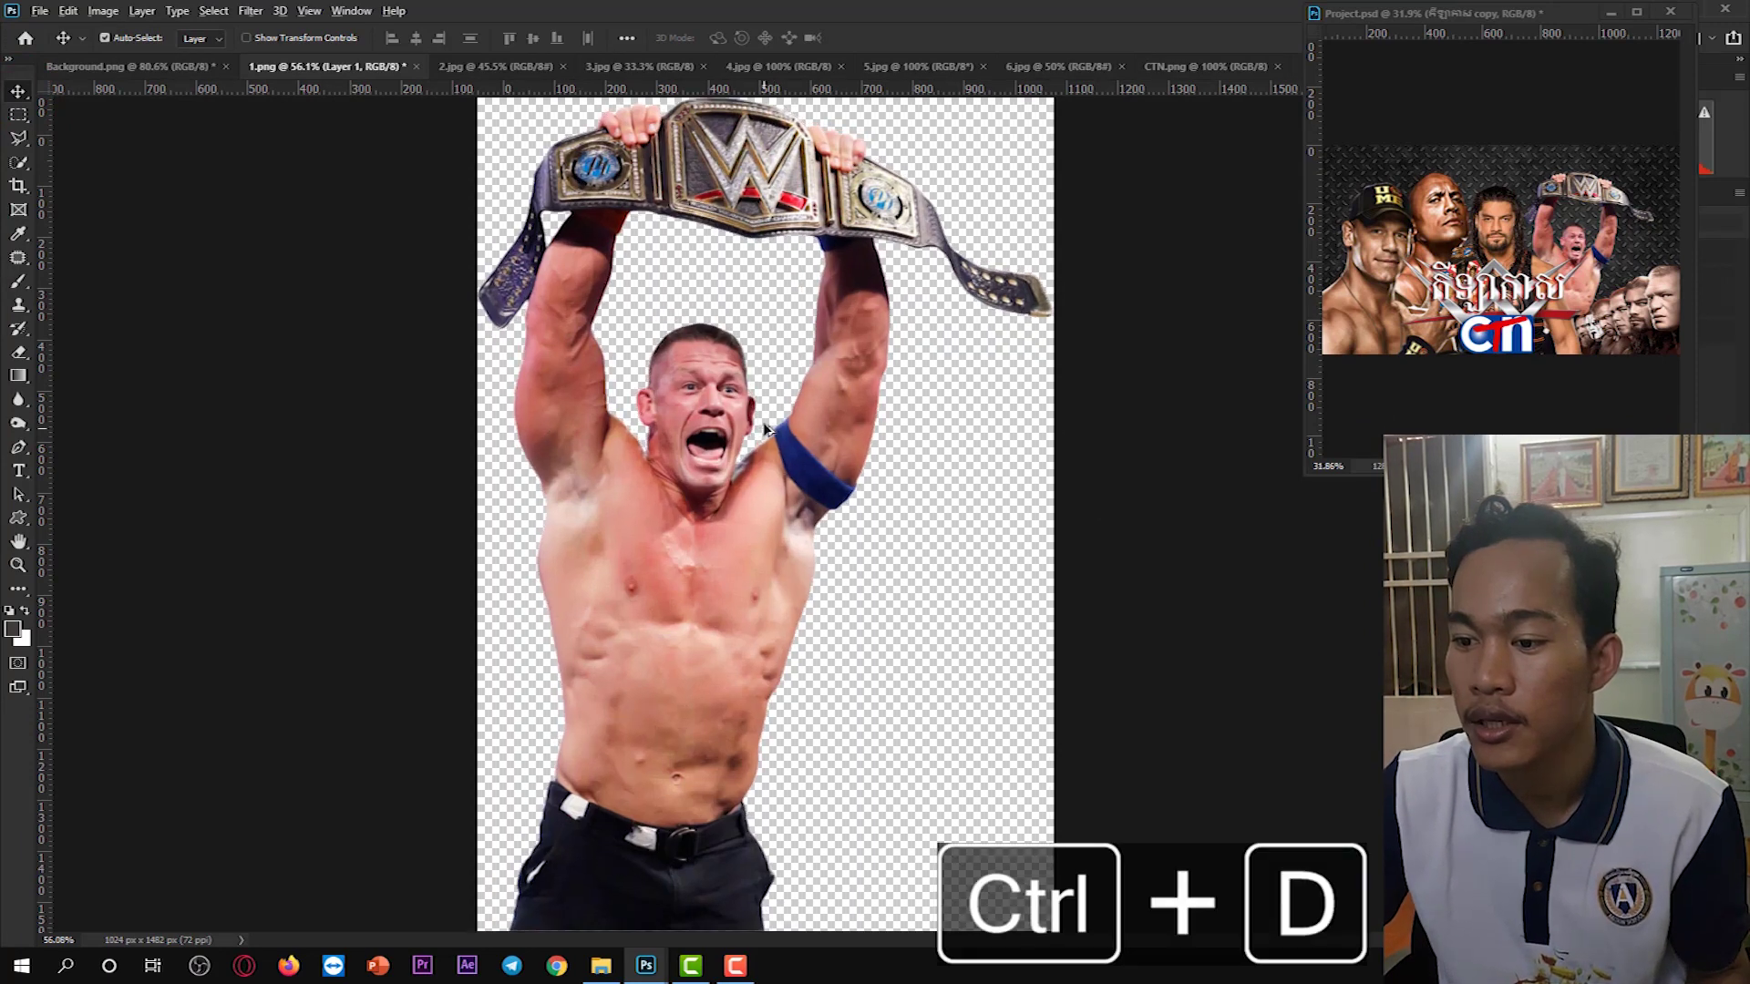
{"action": "scroll", "coordinate": [779, 405], "scroll_direction": "up", "scroll_amount": 2}
{"action": "scroll", "coordinate": [779, 405], "scroll_direction": "down", "scroll_amount": 1}
{"action": "left_click_drag", "start_coordinate": [736, 610], "coordinate": [624, 684]}
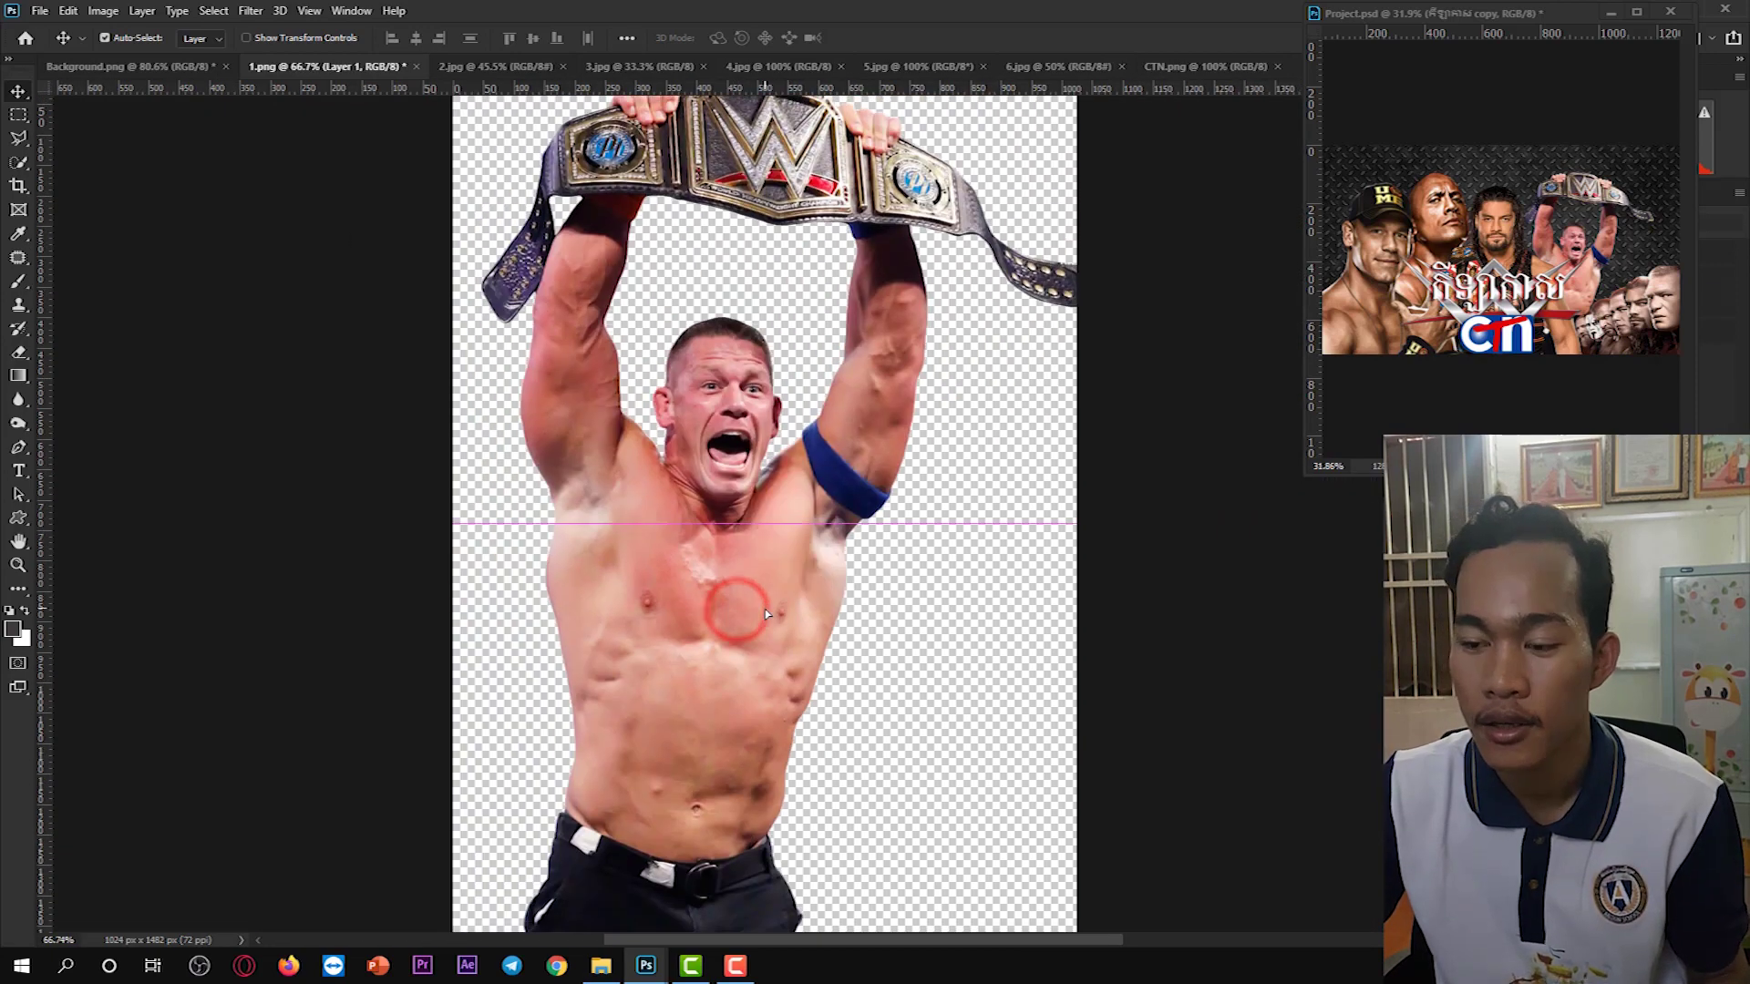
{"action": "key", "text": "ctrl+z"}
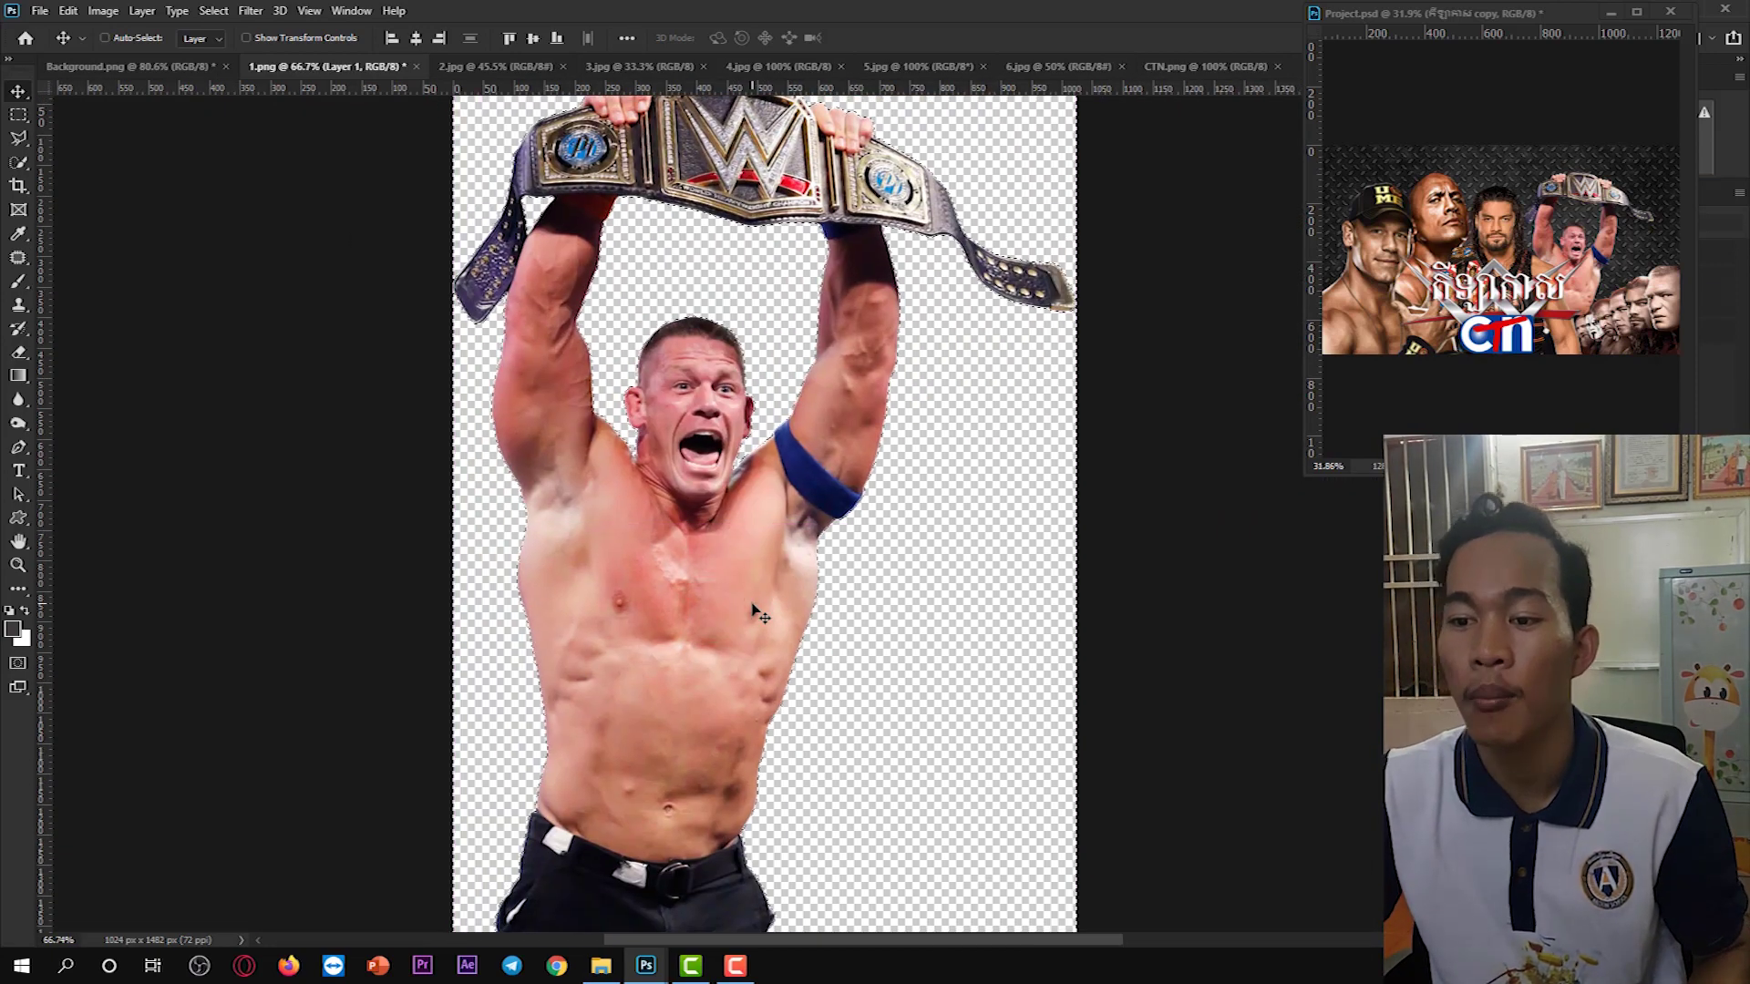
{"action": "key", "text": "ctrl+z"}
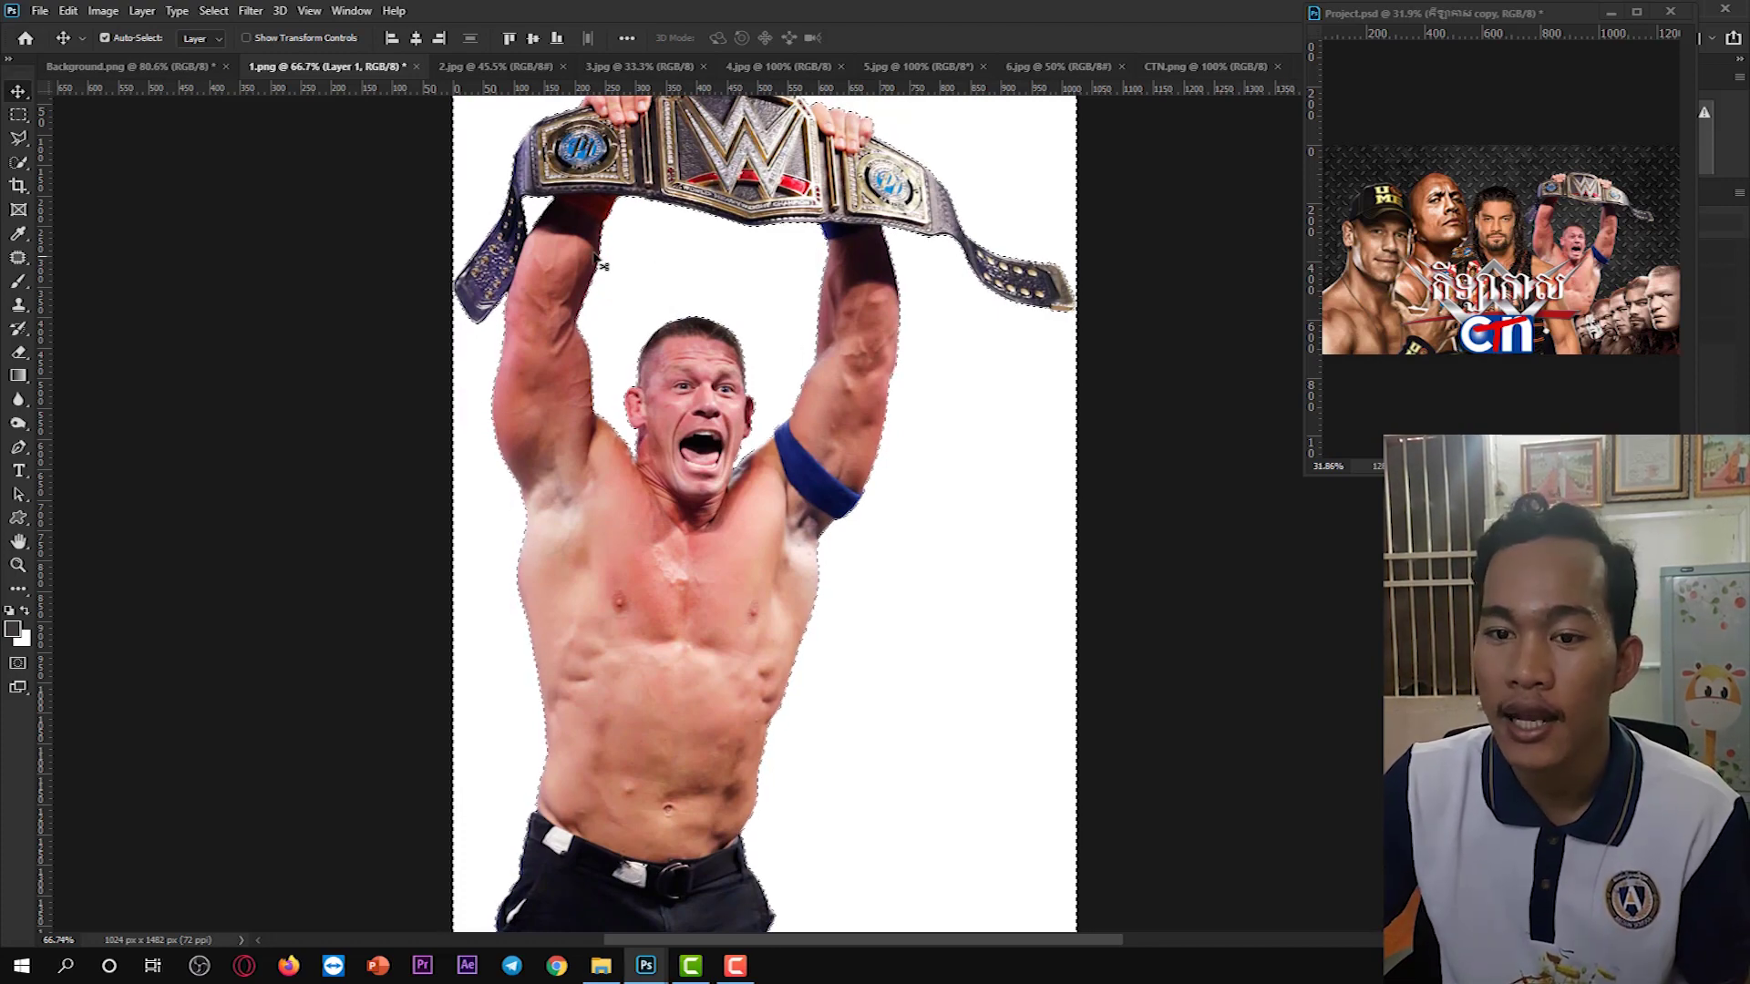
{"action": "left_click_drag", "start_coordinate": [683, 272], "coordinate": [761, 392]}
{"action": "key", "text": "ctrl+z"}
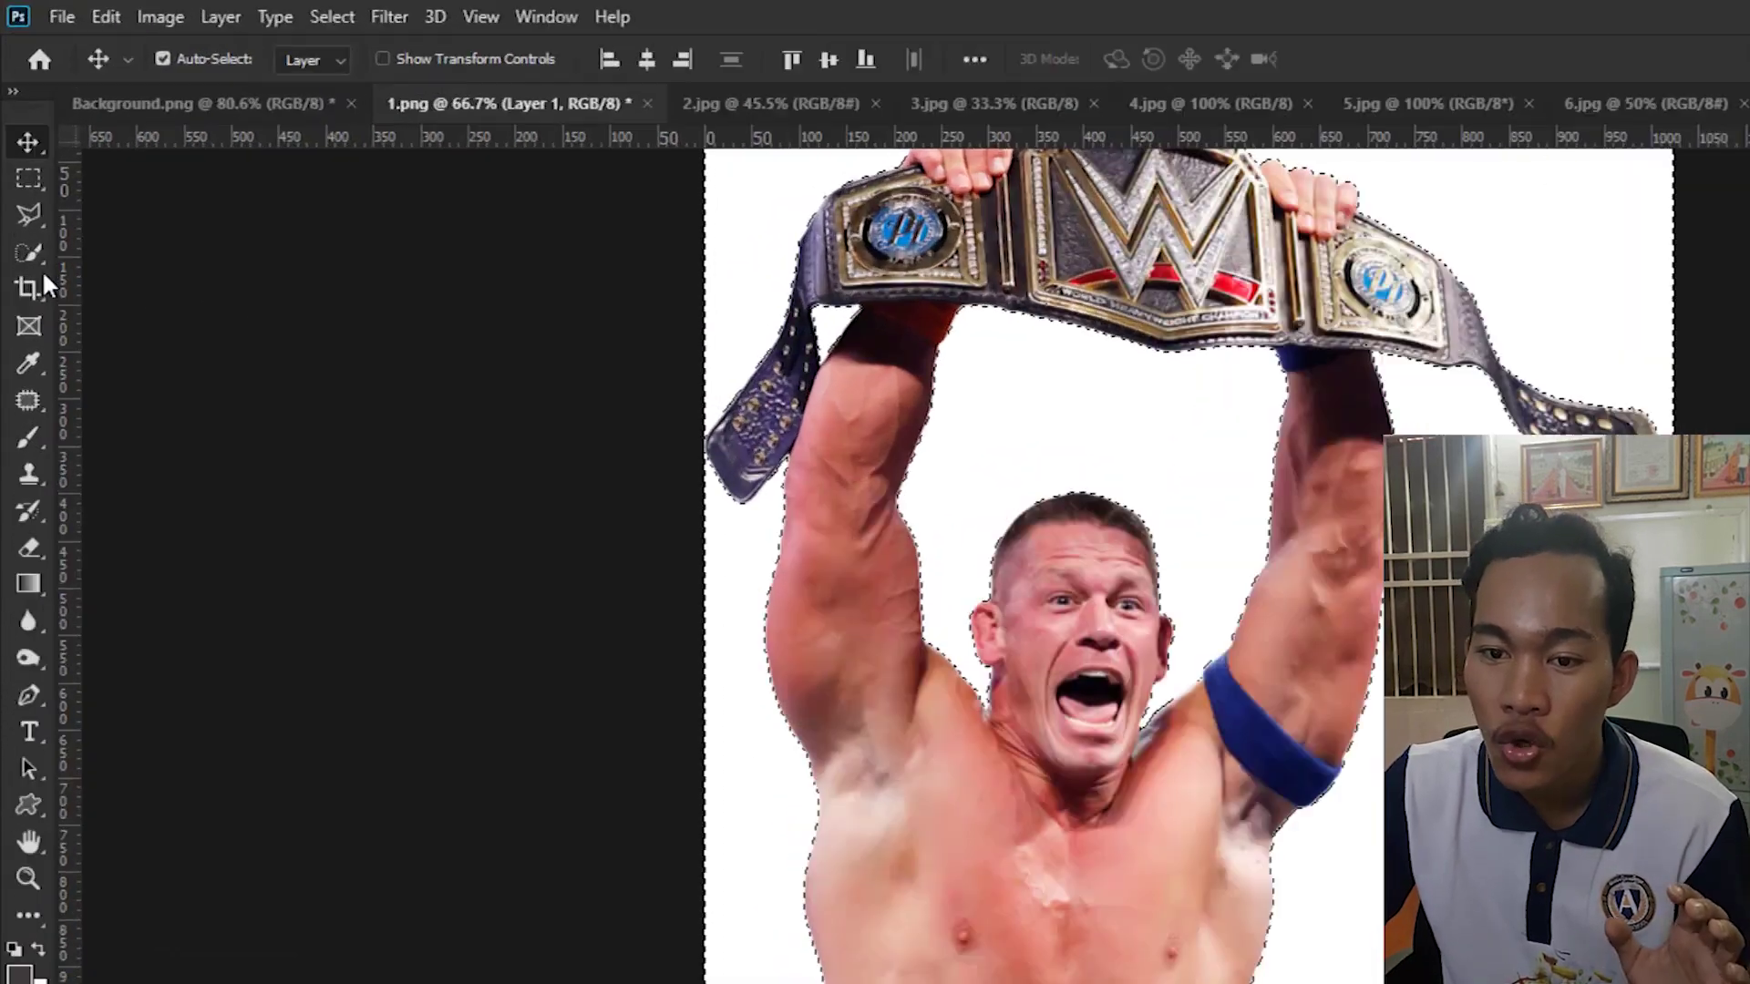
{"action": "left_click", "coordinate": [19, 162]}
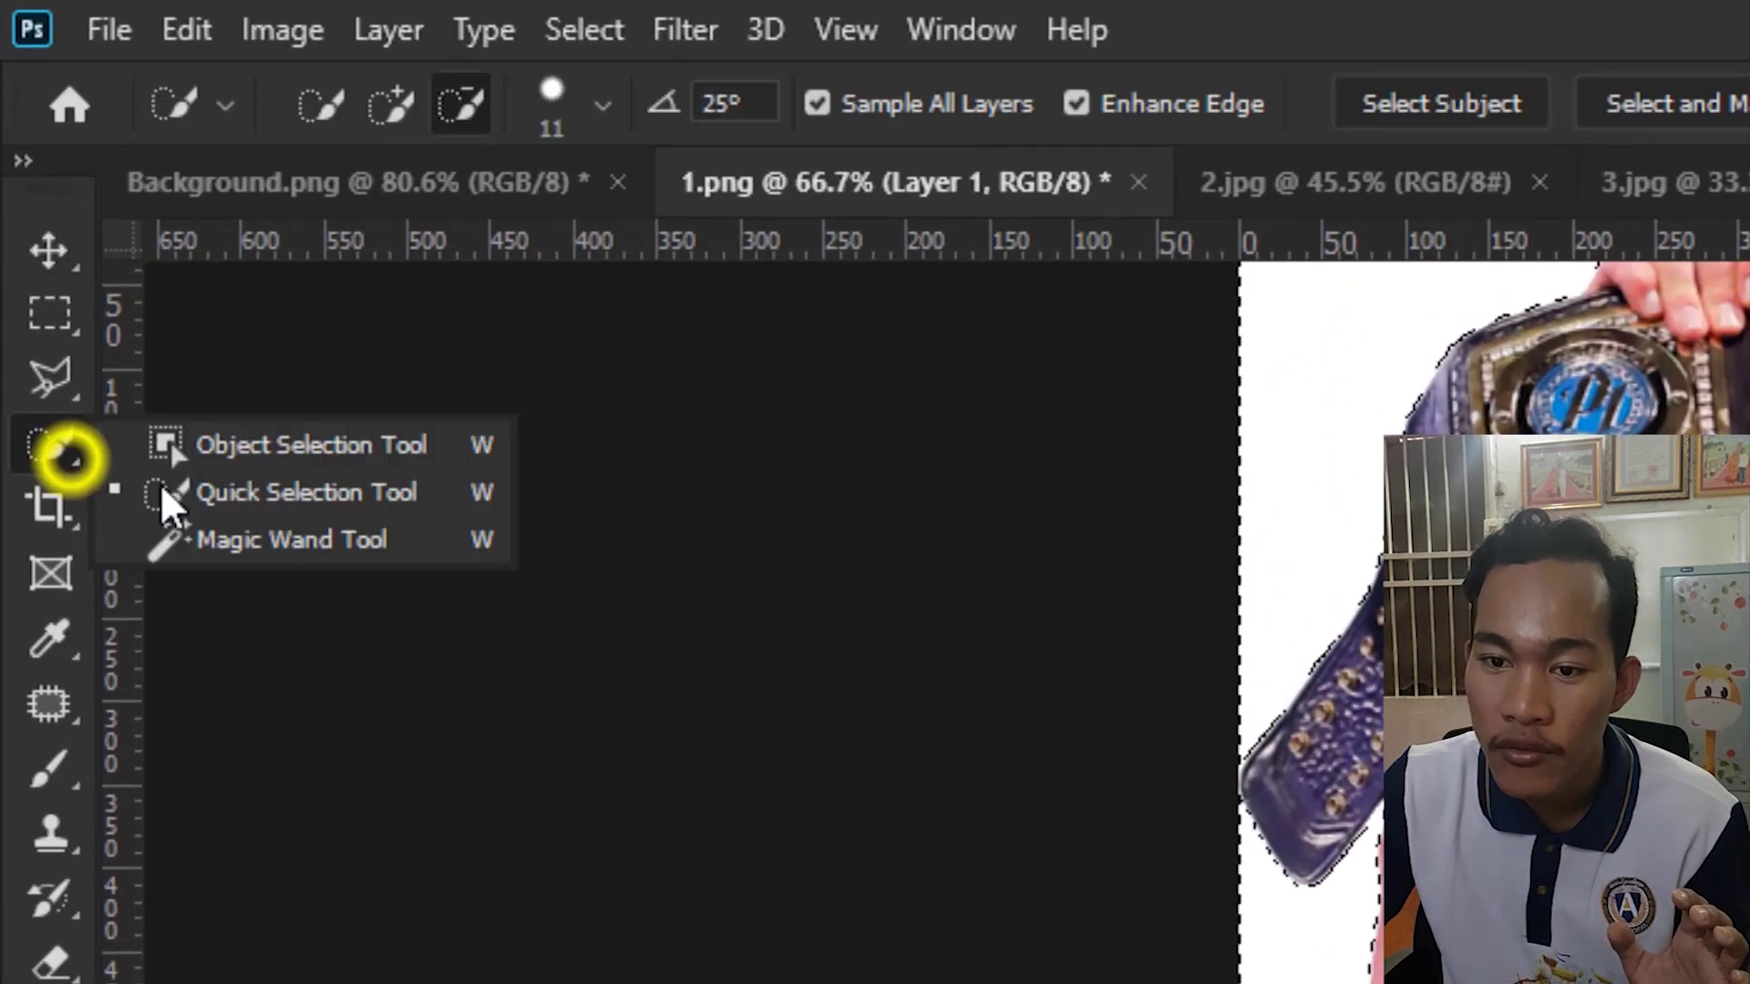
With the Magic Wand active, apply Select > Inverse so the wrestler is selected.
{"action": "left_click", "coordinate": [269, 542]}
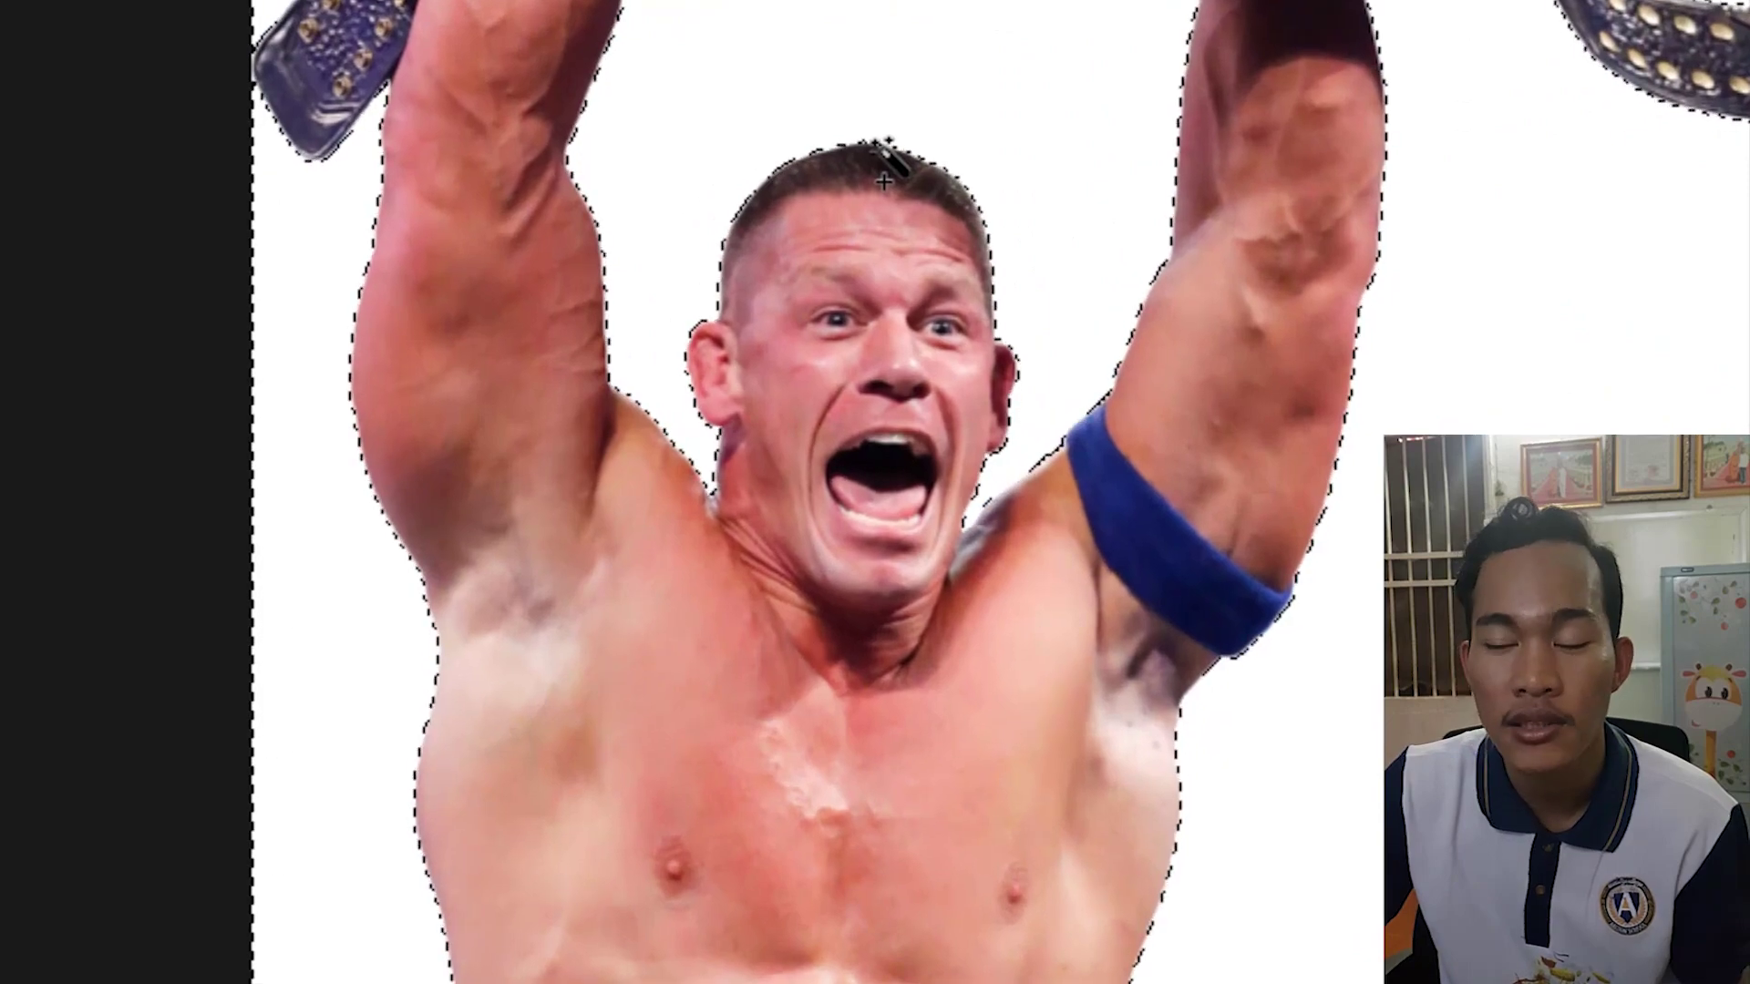
{"action": "right_click", "coordinate": [883, 181]}
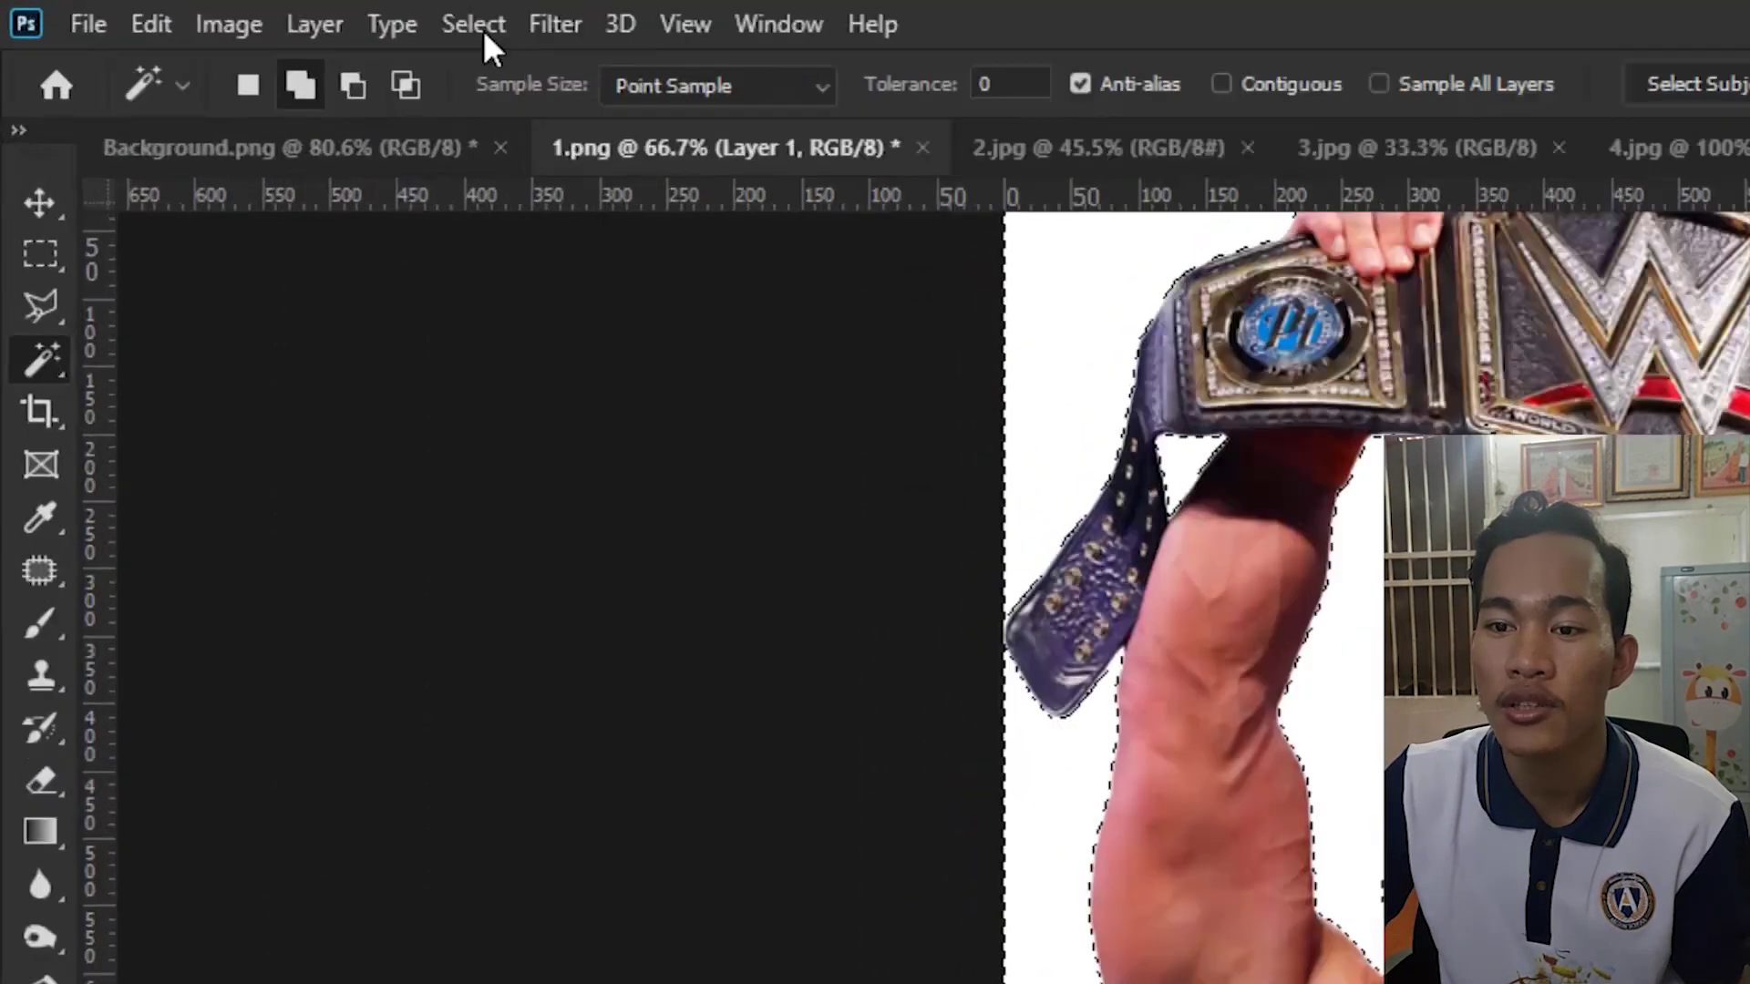
{"action": "left_click", "coordinate": [213, 11]}
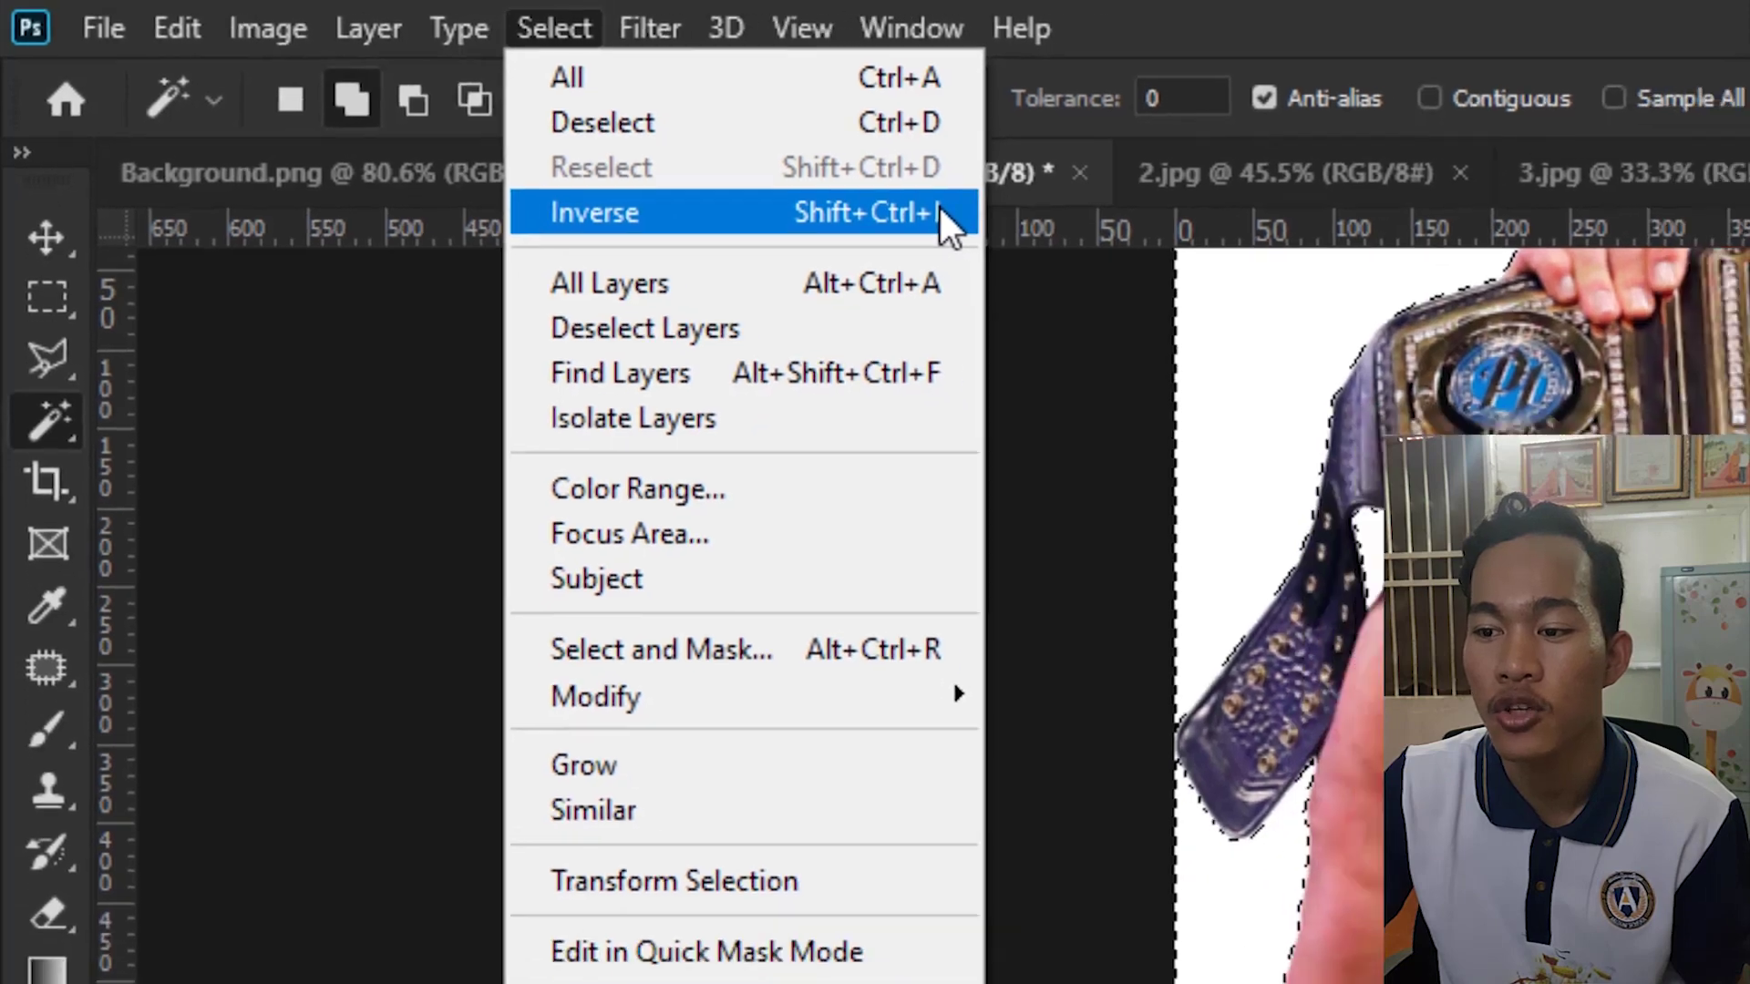
{"action": "left_click", "coordinate": [1009, 227]}
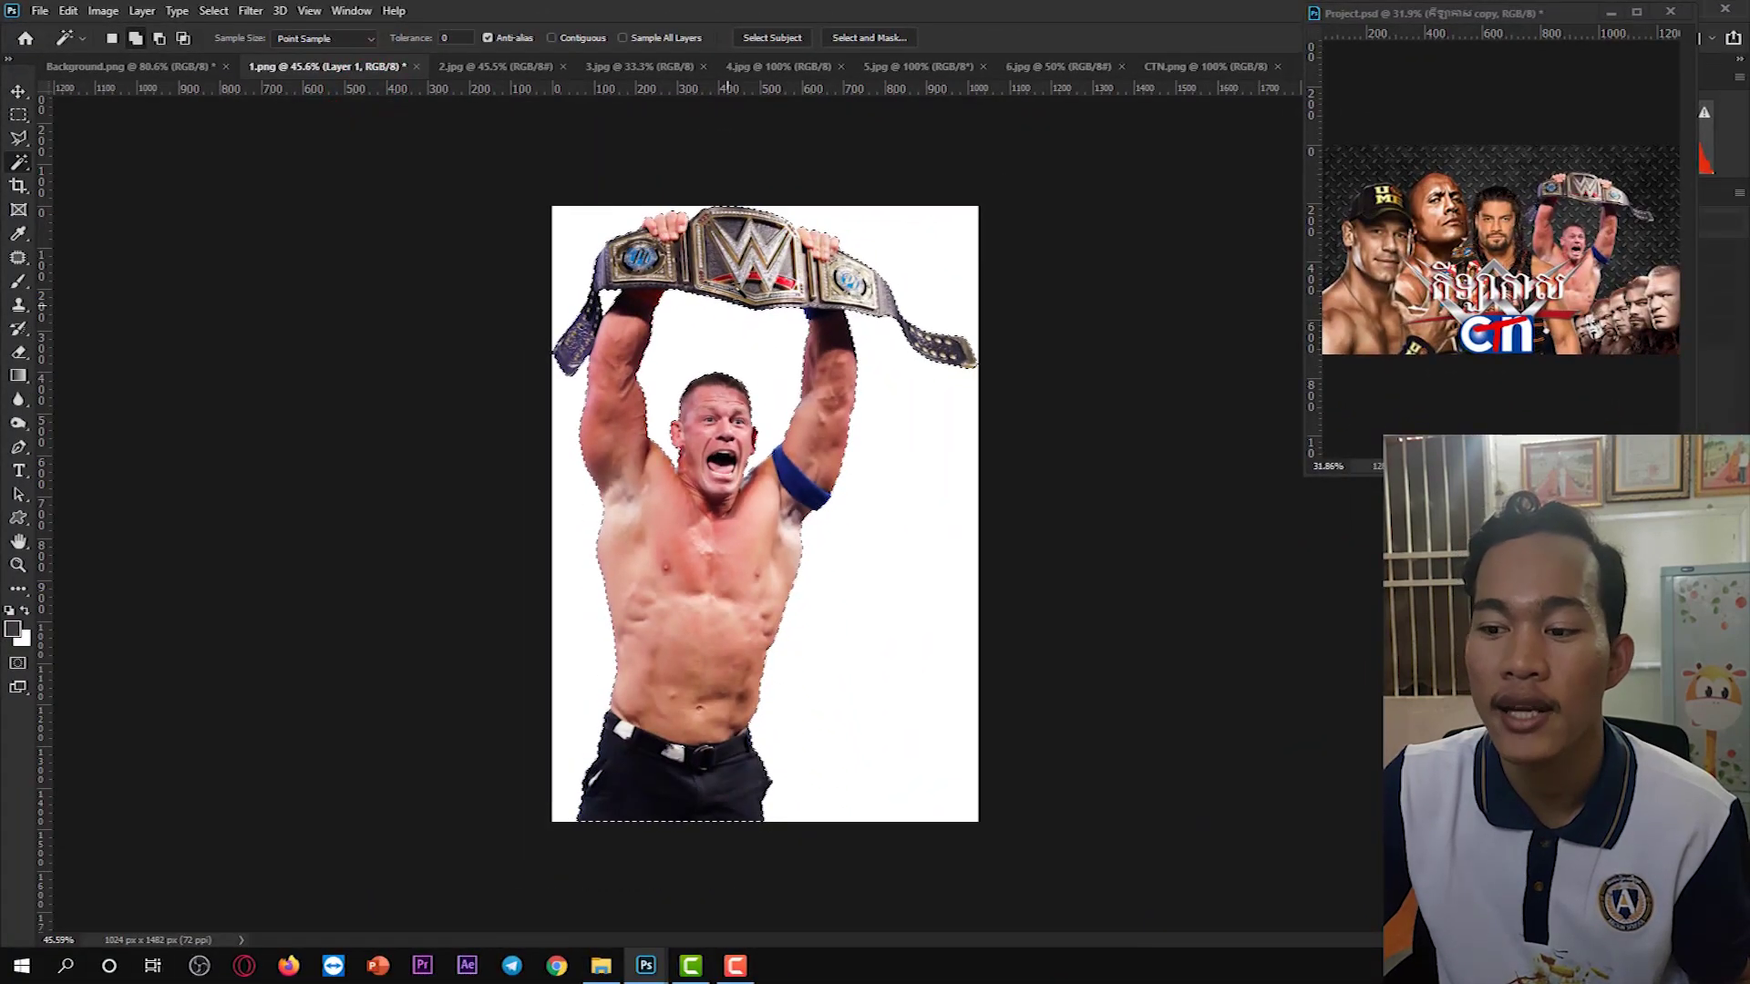
Move the wrestler cut-out onto Background.png and scale it down to 32.9%.
{"action": "left_click", "coordinate": [20, 93]}
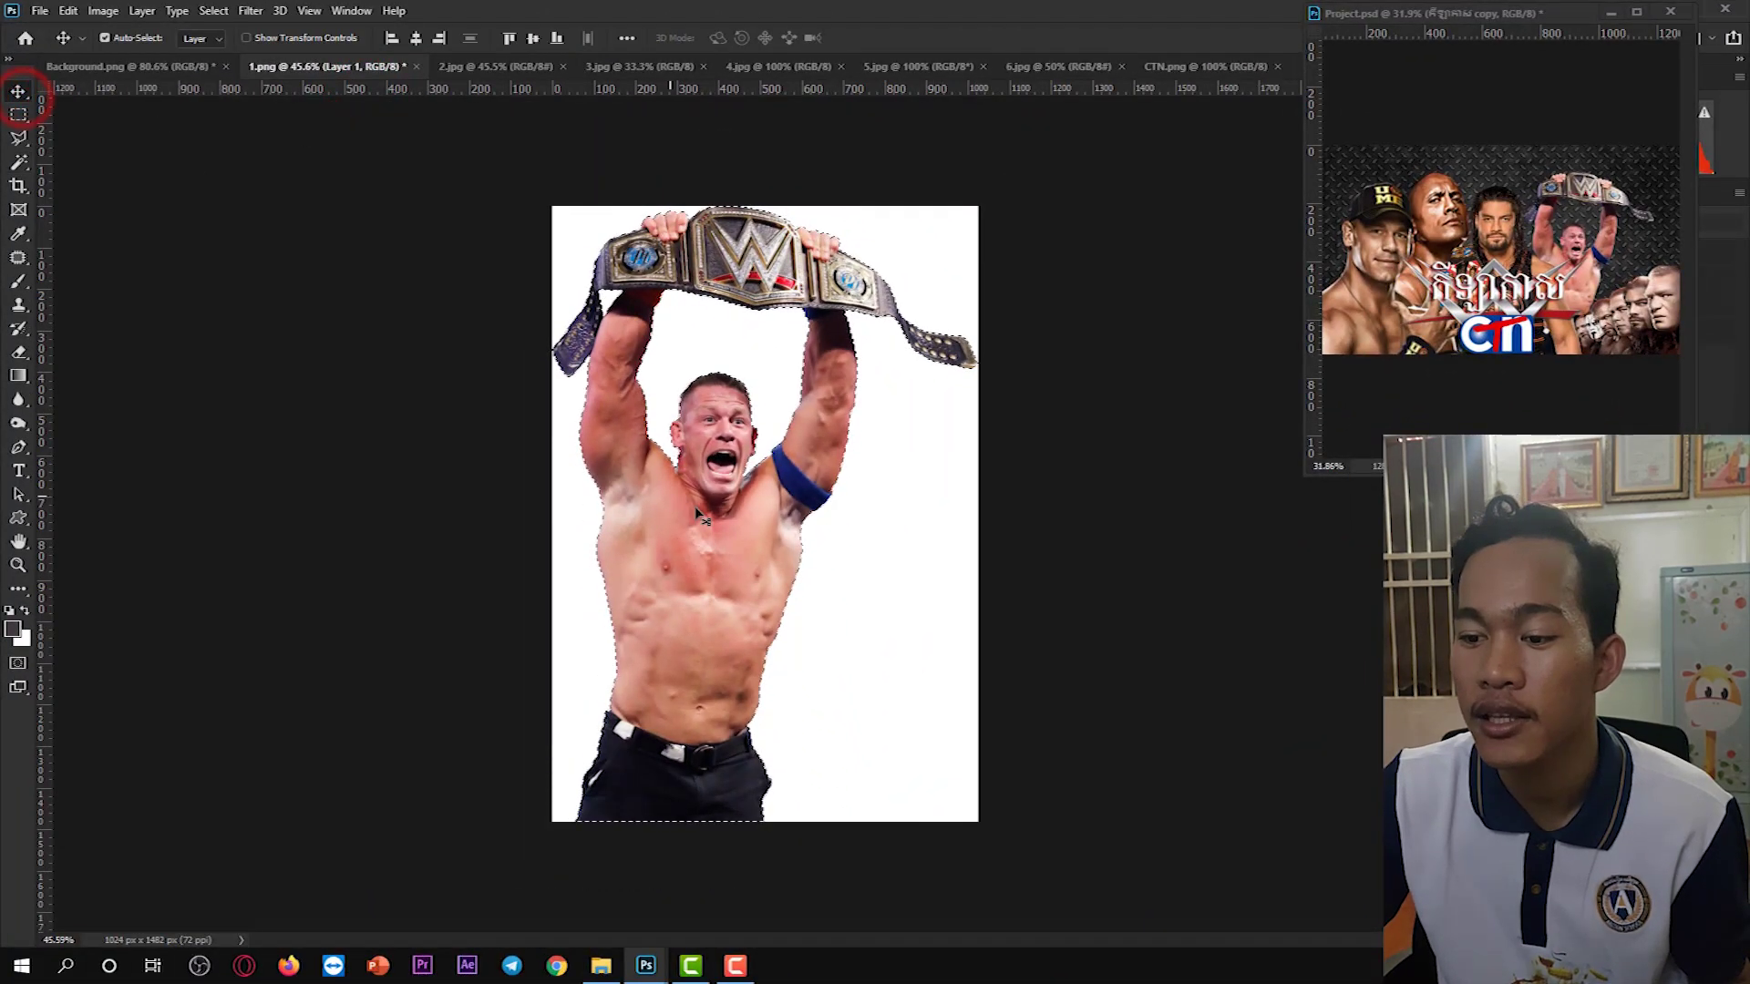
{"action": "left_click_drag", "start_coordinate": [700, 516], "coordinate": [735, 583]}
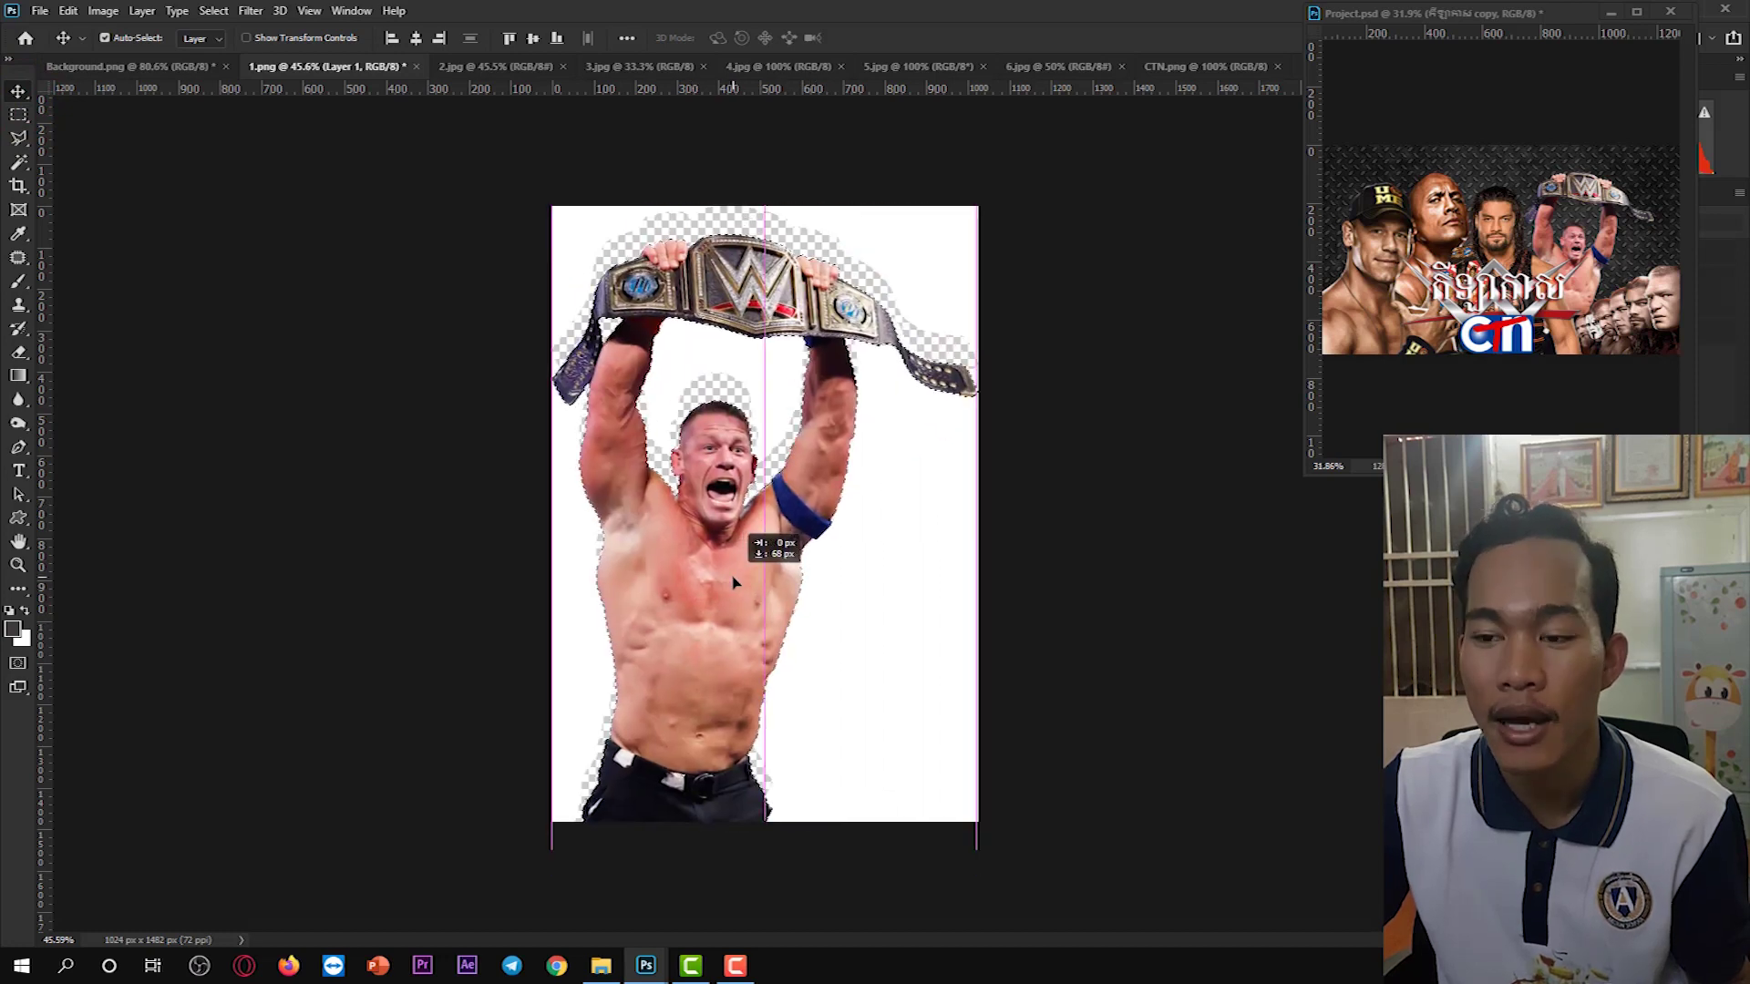
{"action": "left_click_drag", "start_coordinate": [733, 577], "coordinate": [221, 223]}
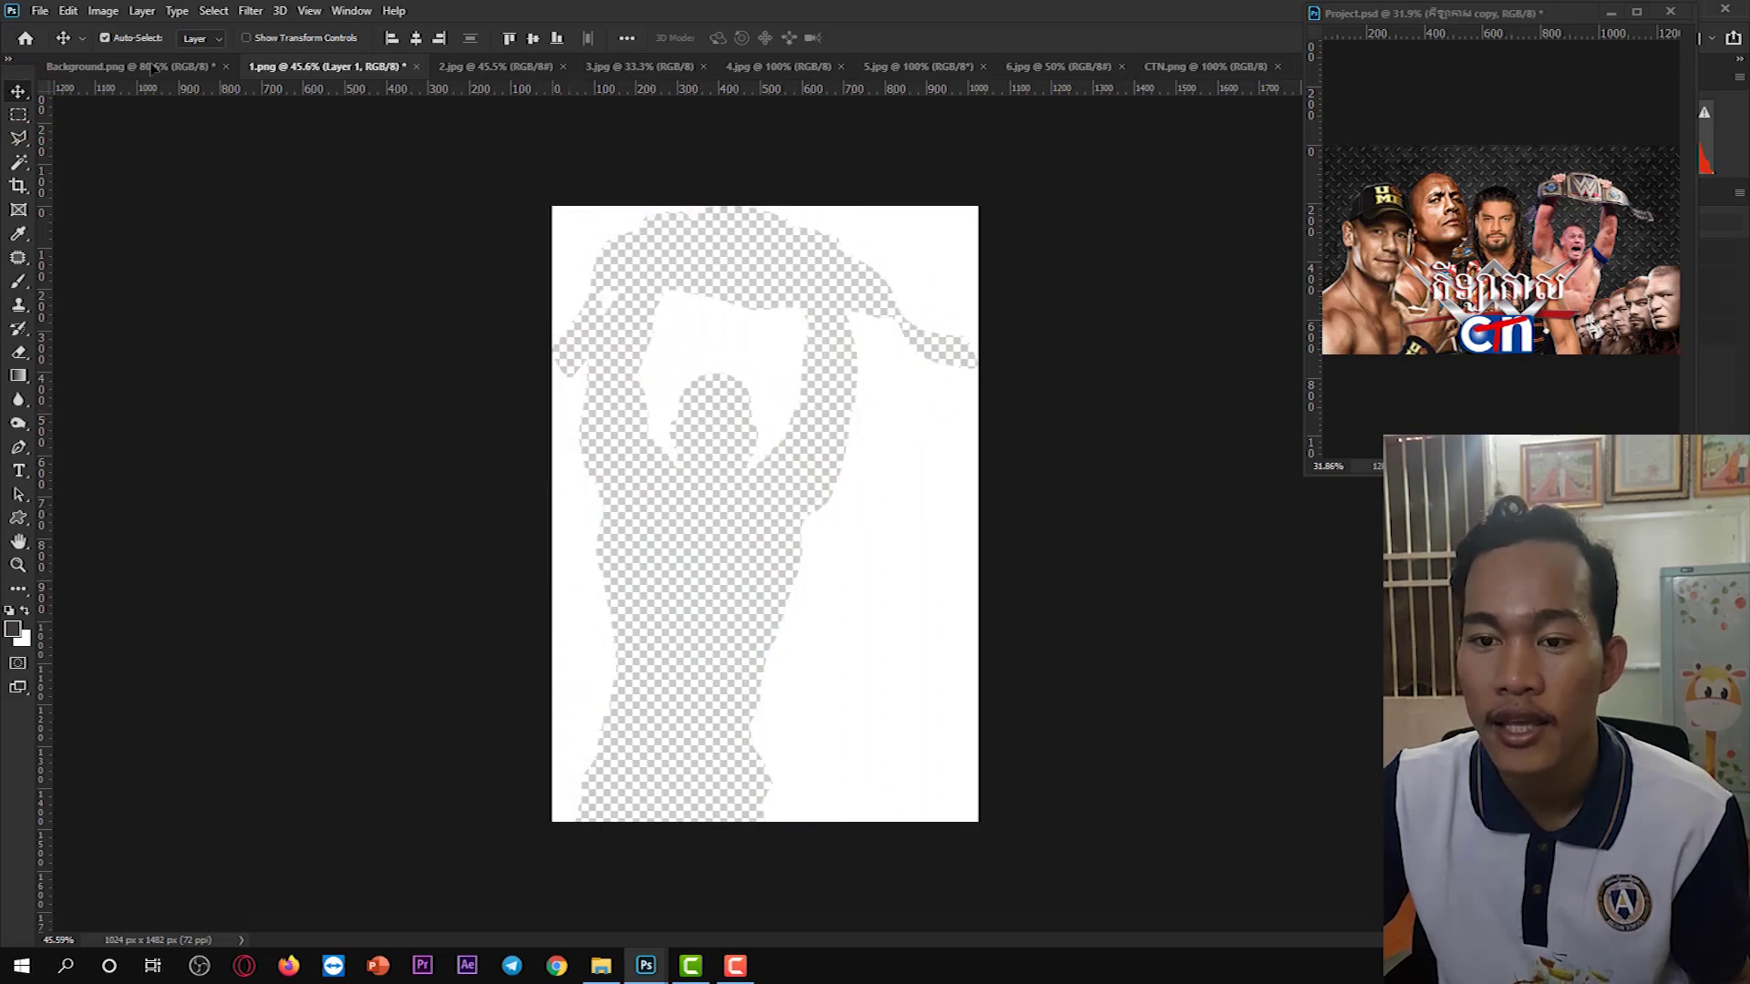
{"action": "mouse_move", "coordinate": [153, 68]}
{"action": "left_mouse_down"}
{"action": "mouse_move", "coordinate": [588, 499]}
{"action": "mouse_move", "coordinate": [749, 714]}
{"action": "mouse_move", "coordinate": [758, 805]}
{"action": "left_mouse_up"}
{"action": "key", "text": "ctrl+t"}
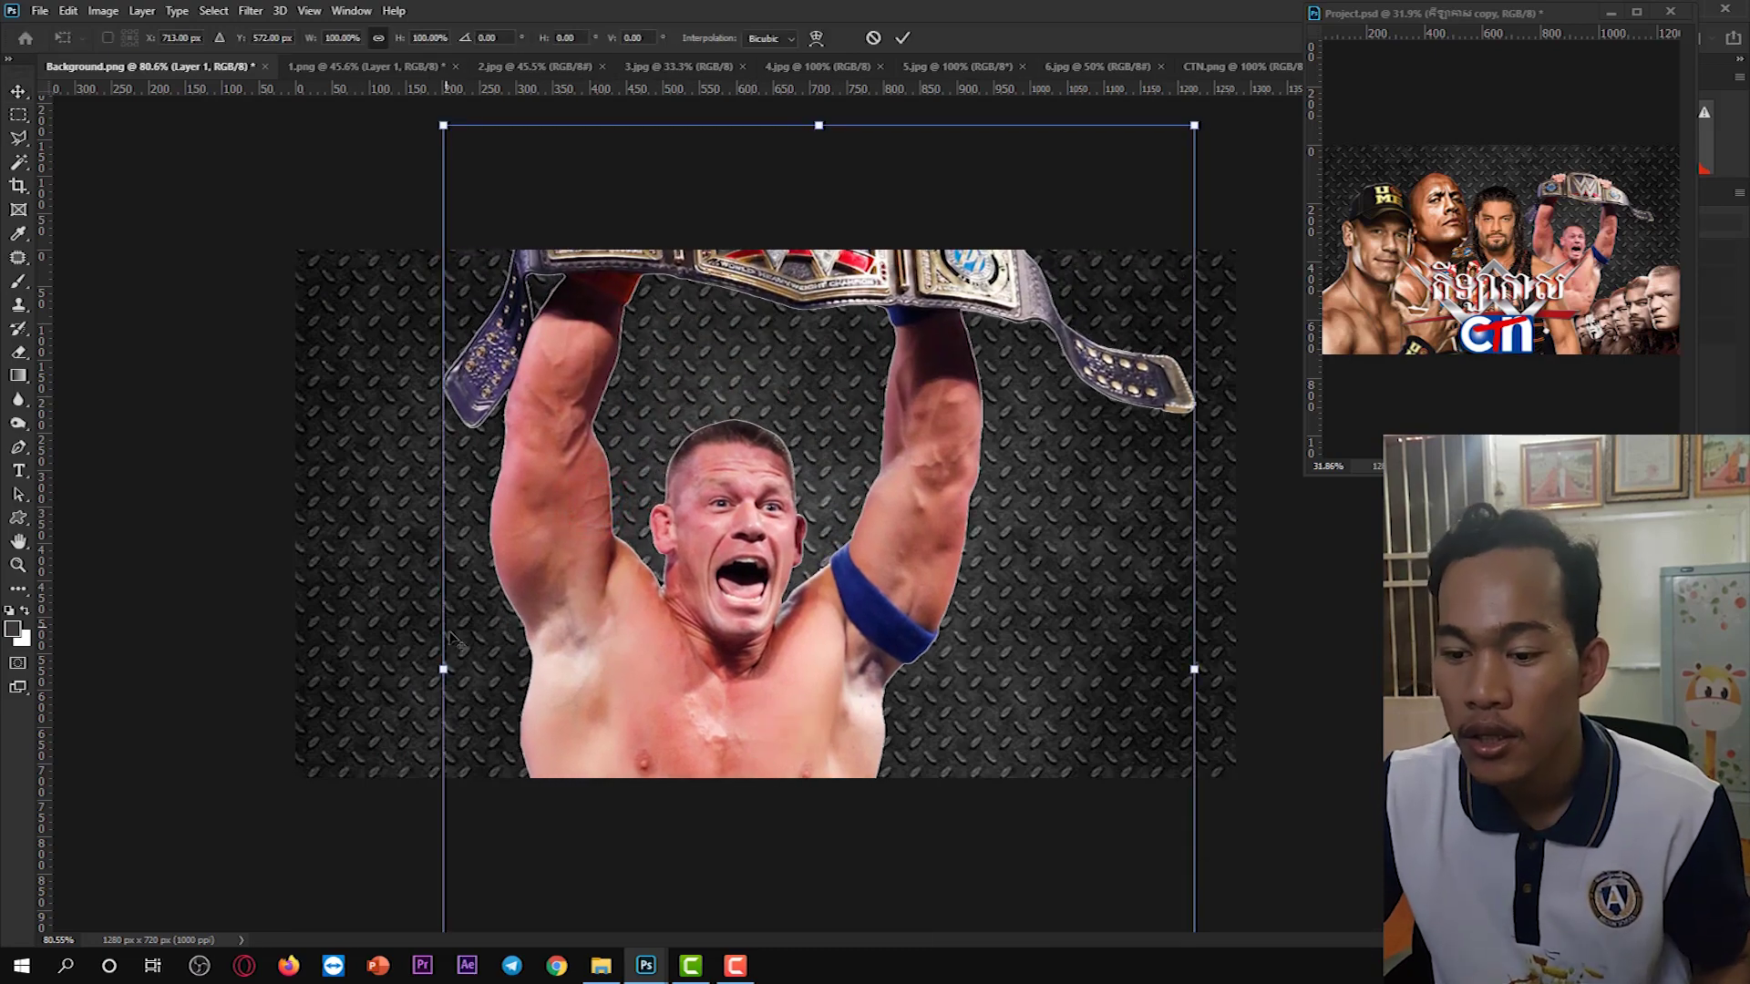
{"action": "mouse_move", "coordinate": [443, 668]}
{"action": "left_mouse_down"}
{"action": "mouse_move", "coordinate": [696, 668]}
{"action": "mouse_move", "coordinate": [877, 635]}
{"action": "left_mouse_up"}
Commit the shrunken wrestler on the background and switch between the 2.jpg and 1.png images.
{"action": "left_click", "coordinate": [903, 38]}
{"action": "left_click", "coordinate": [499, 68]}
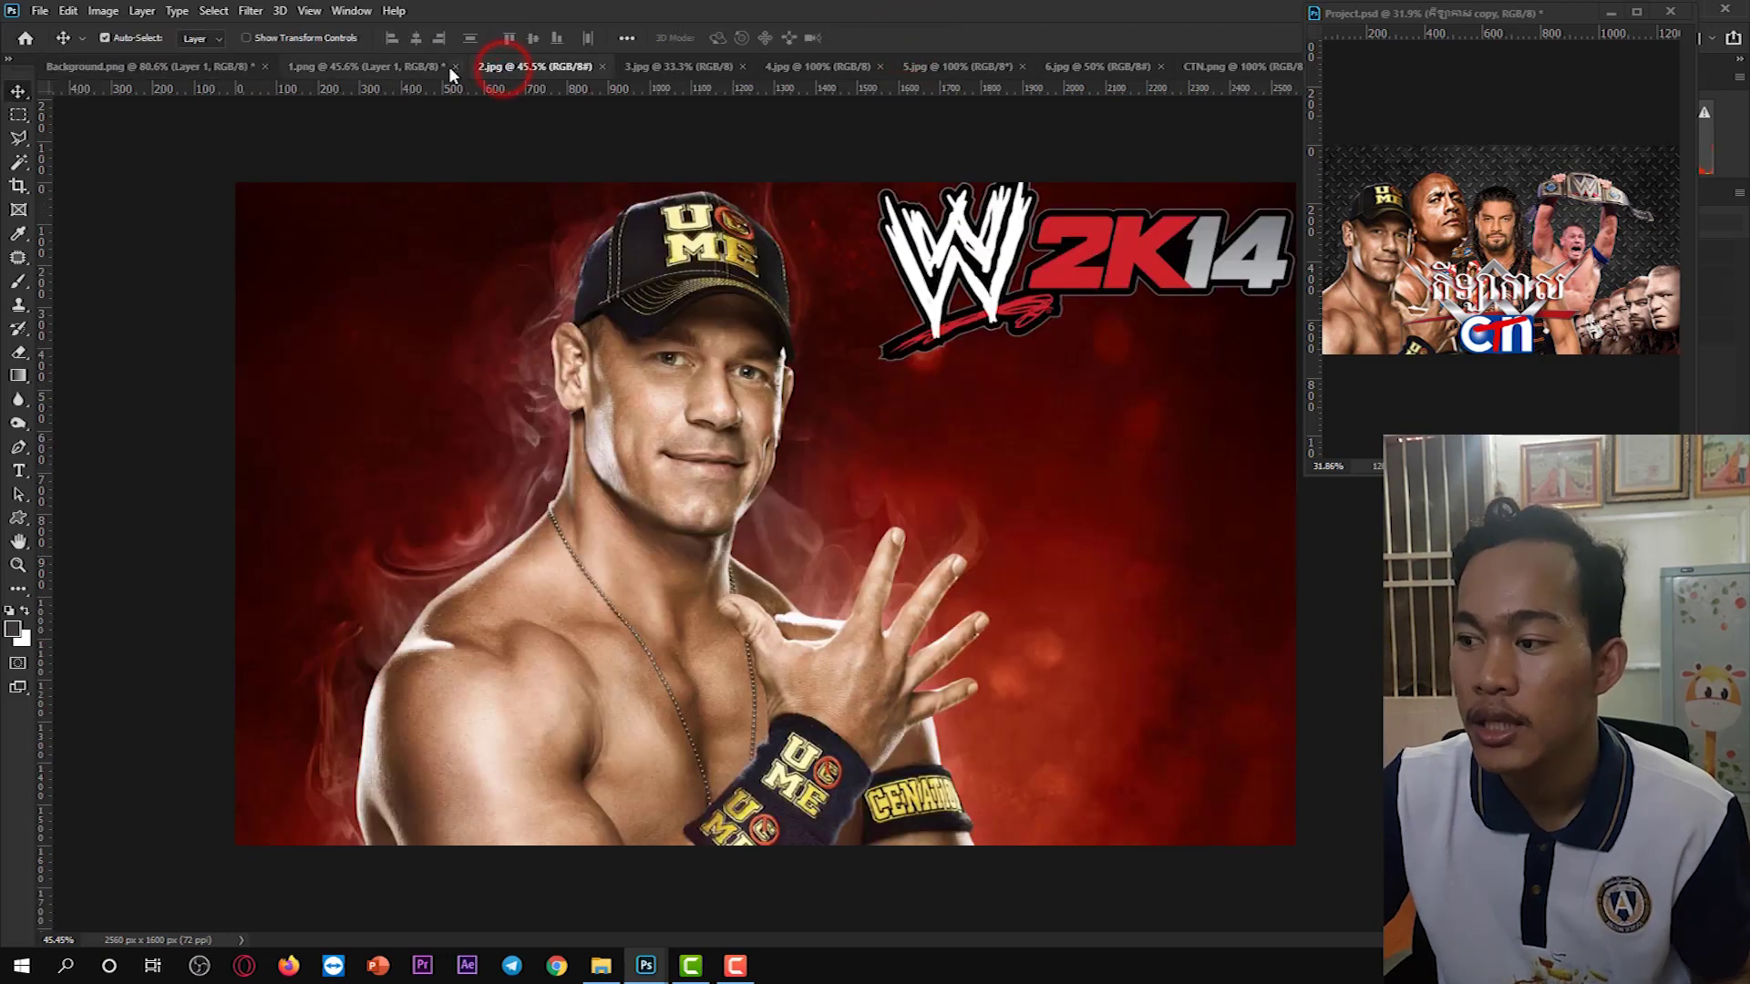
{"action": "left_click", "coordinate": [364, 68]}
Close 1.png without saving, leaving 2.jpg as the working image.
{"action": "left_click", "coordinate": [457, 69]}
{"action": "left_click", "coordinate": [867, 359]}
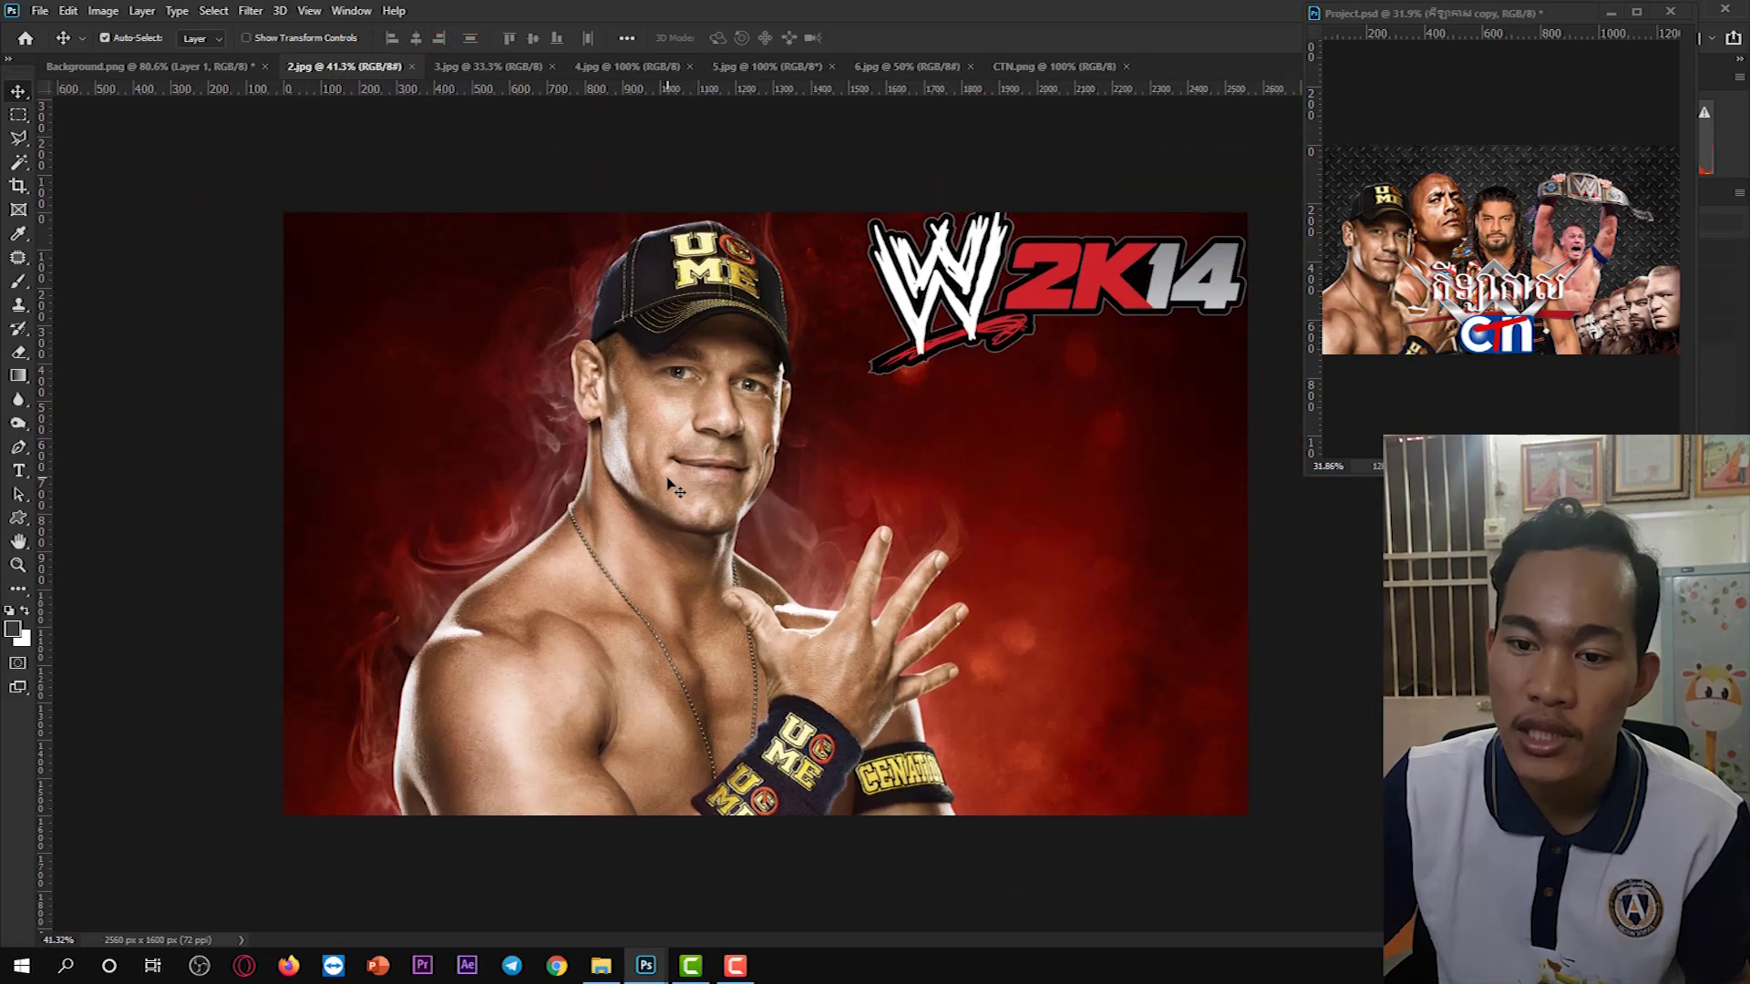
{"action": "left_click", "coordinate": [26, 167]}
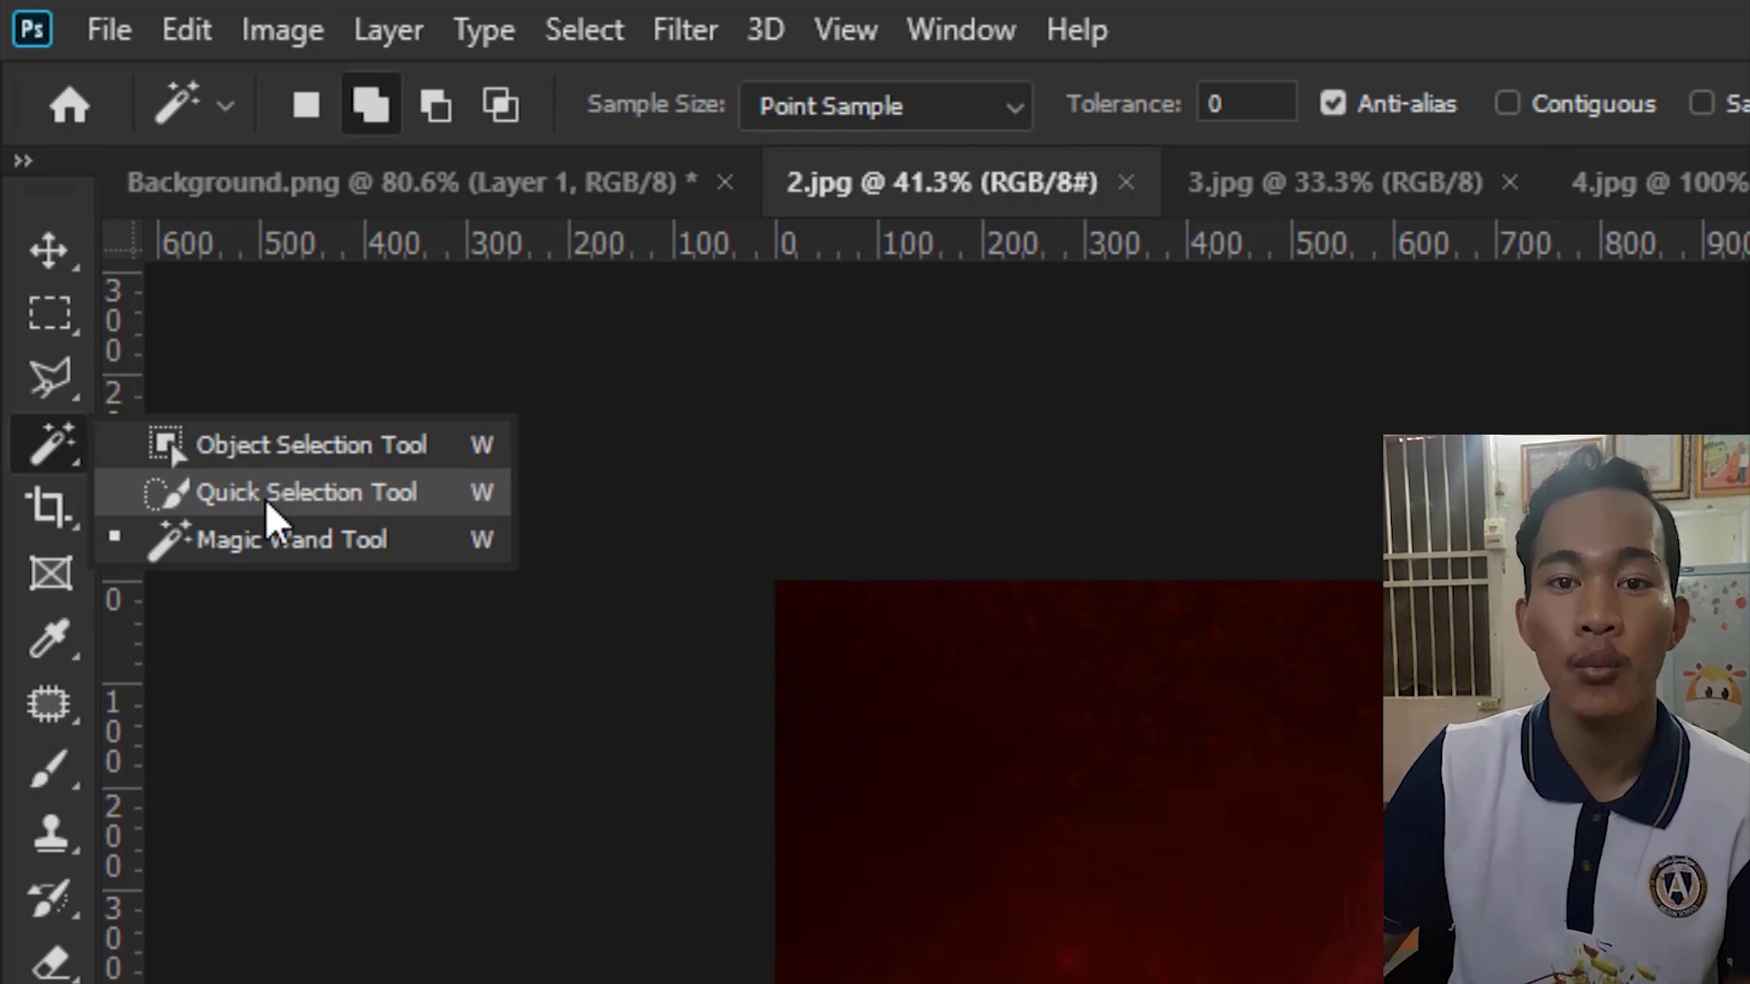
Pick the Quick Selection tool and resize its brush, trying 46 px then about 388 px.
{"action": "left_click", "coordinate": [269, 496]}
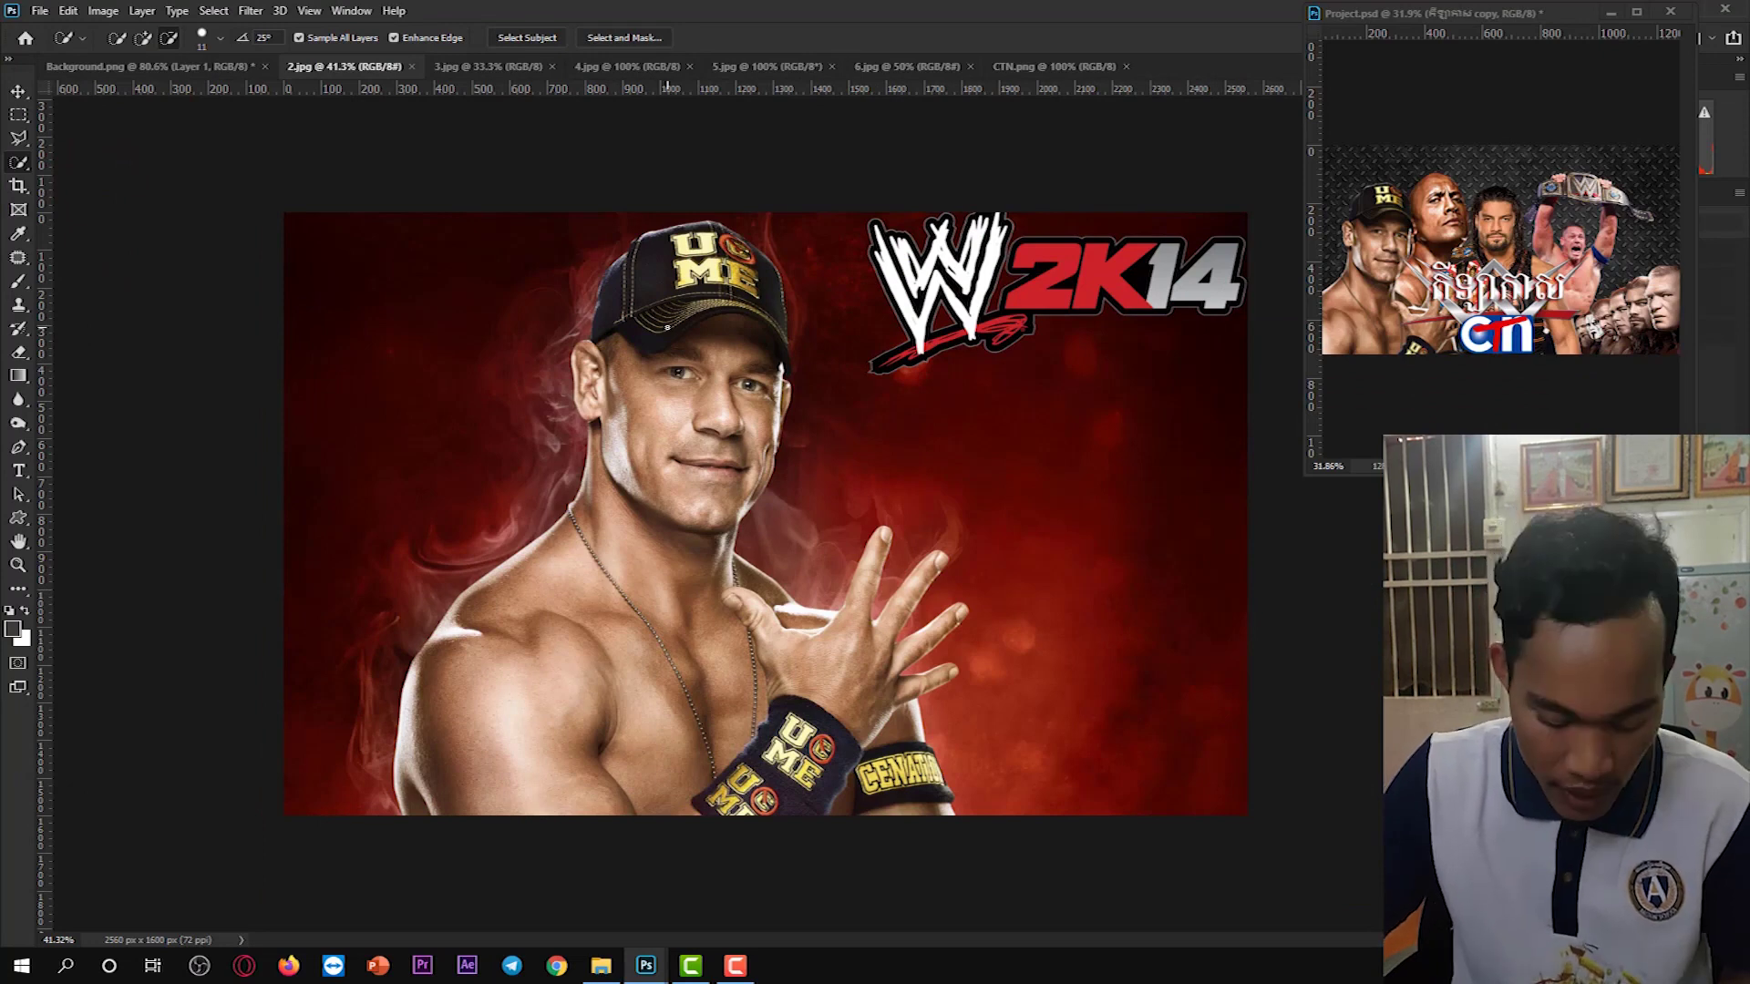
{"action": "right_click", "coordinate": [666, 327], "text": "alt"}
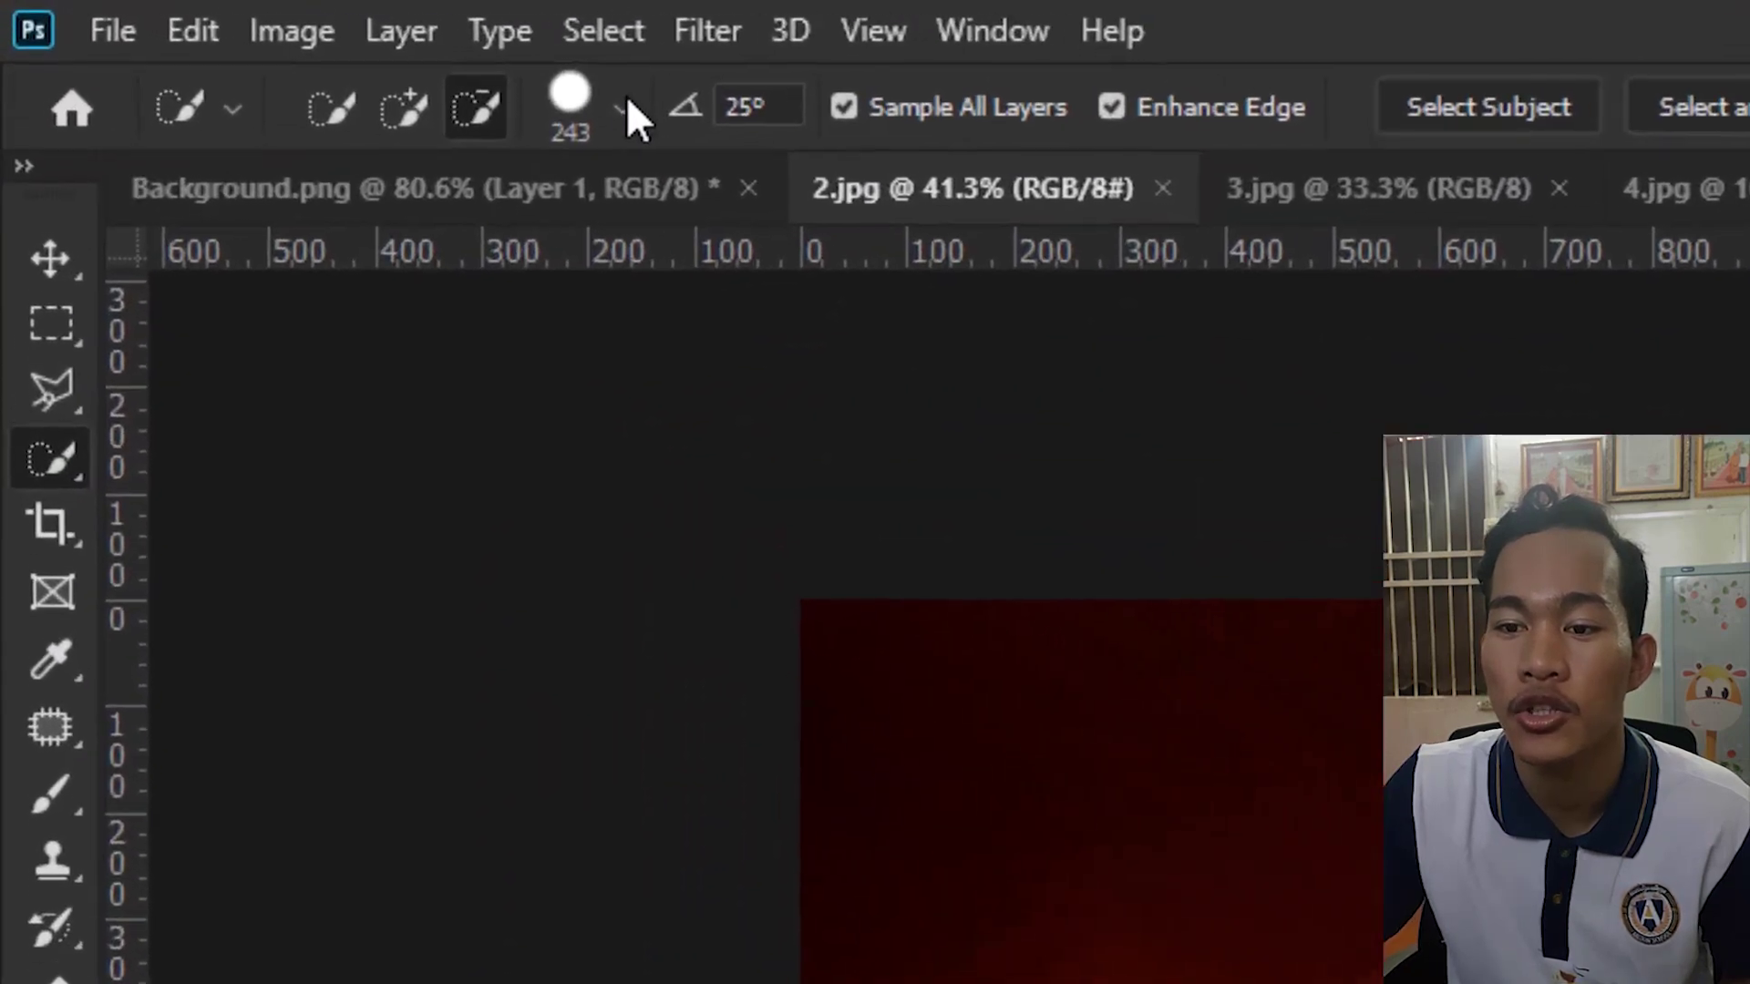
{"action": "left_click", "coordinate": [629, 108]}
{"action": "left_click", "coordinate": [733, 264]}
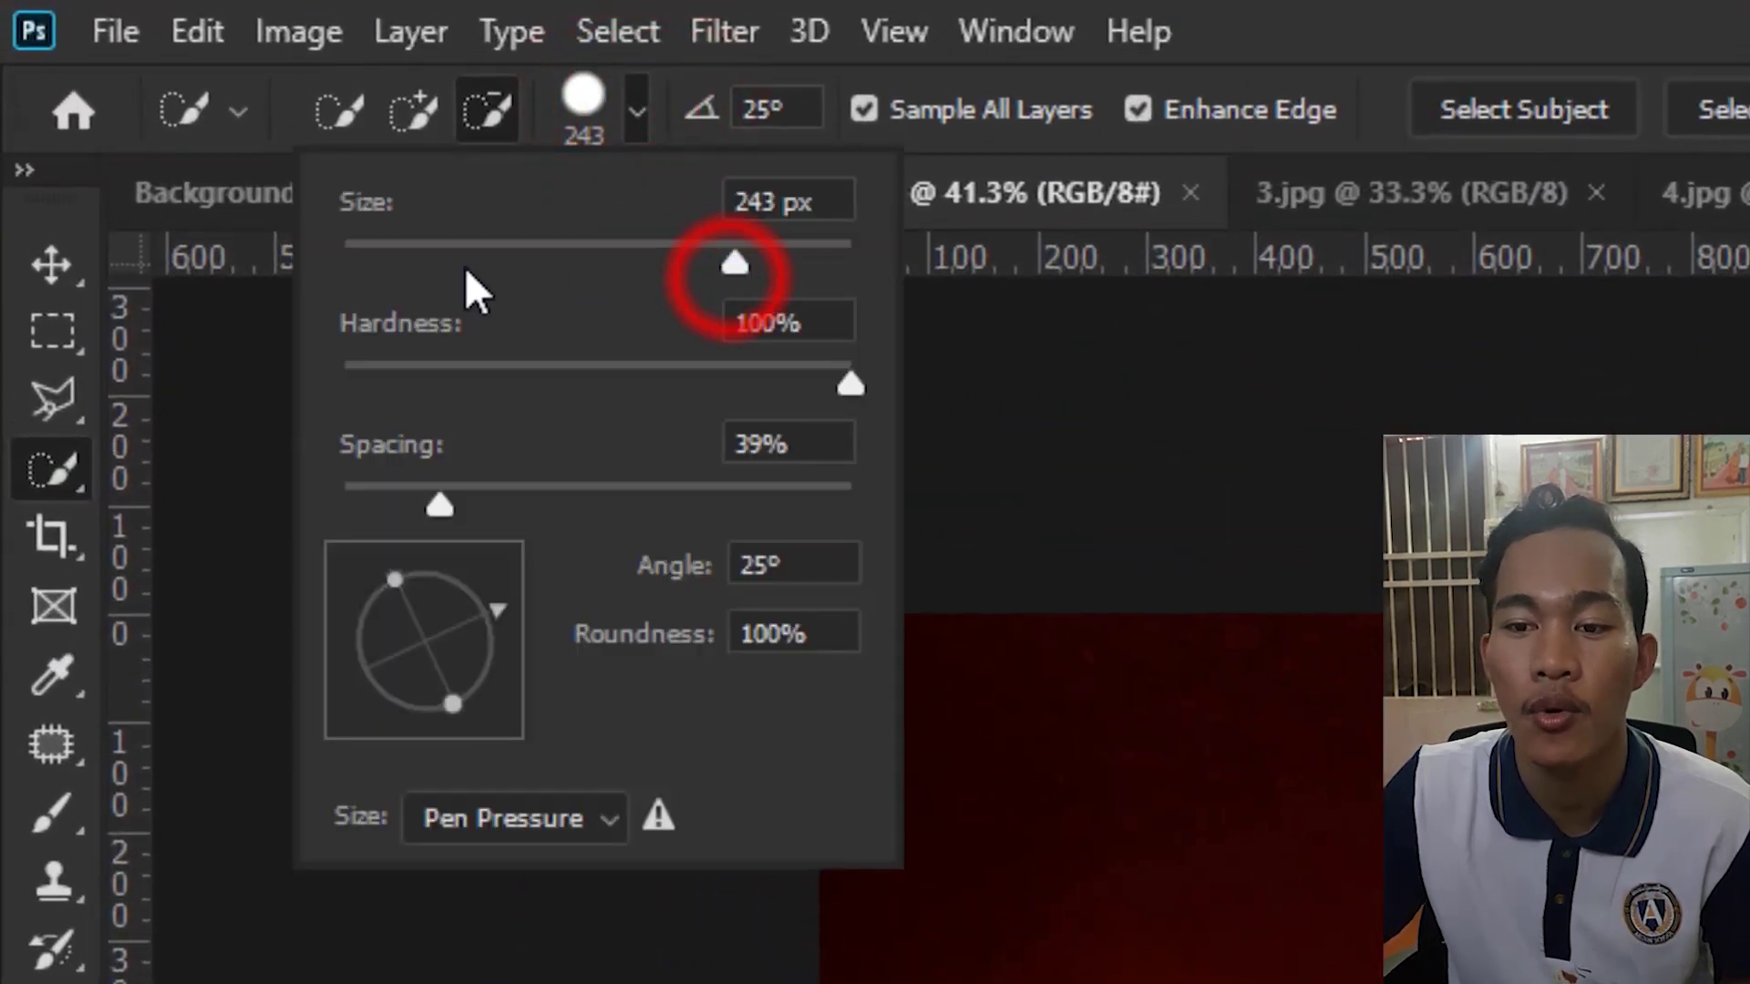
{"action": "left_click_drag", "start_coordinate": [734, 265], "coordinate": [455, 265]}
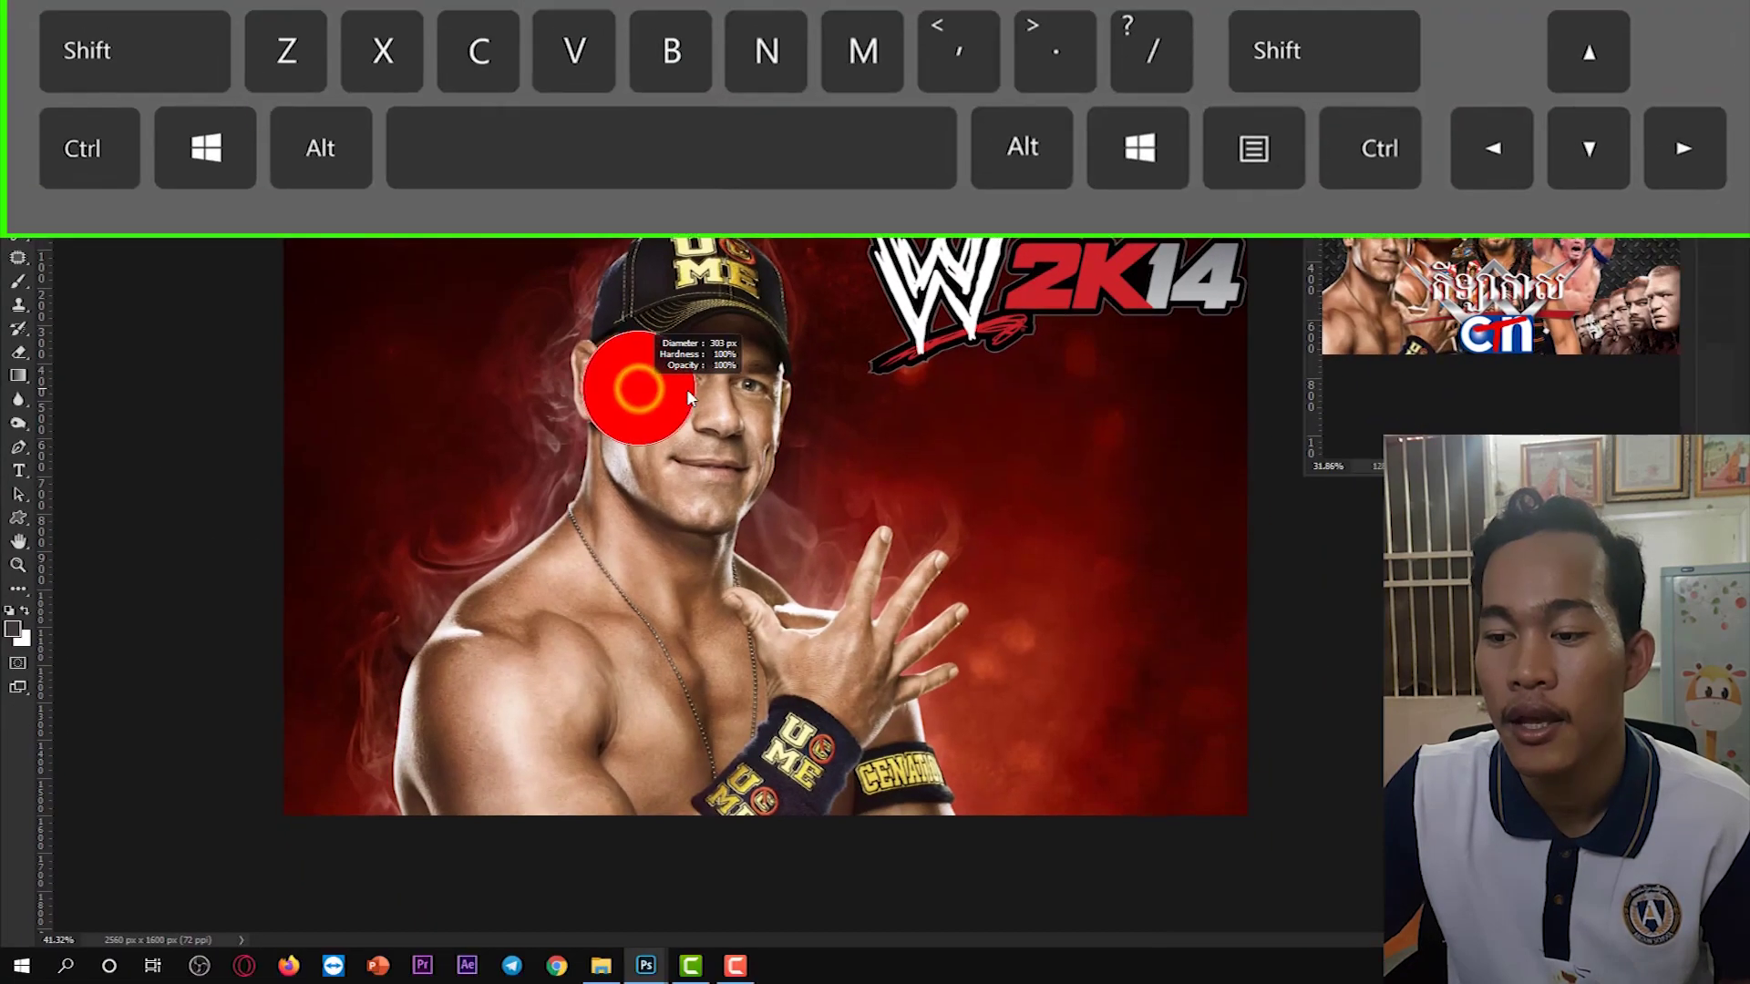
{"action": "mouse_move", "coordinate": [687, 388]}
{"action": "left_mouse_down"}
{"action": "mouse_move", "coordinate": [627, 392]}
{"action": "mouse_move", "coordinate": [778, 400]}
{"action": "left_mouse_up"}
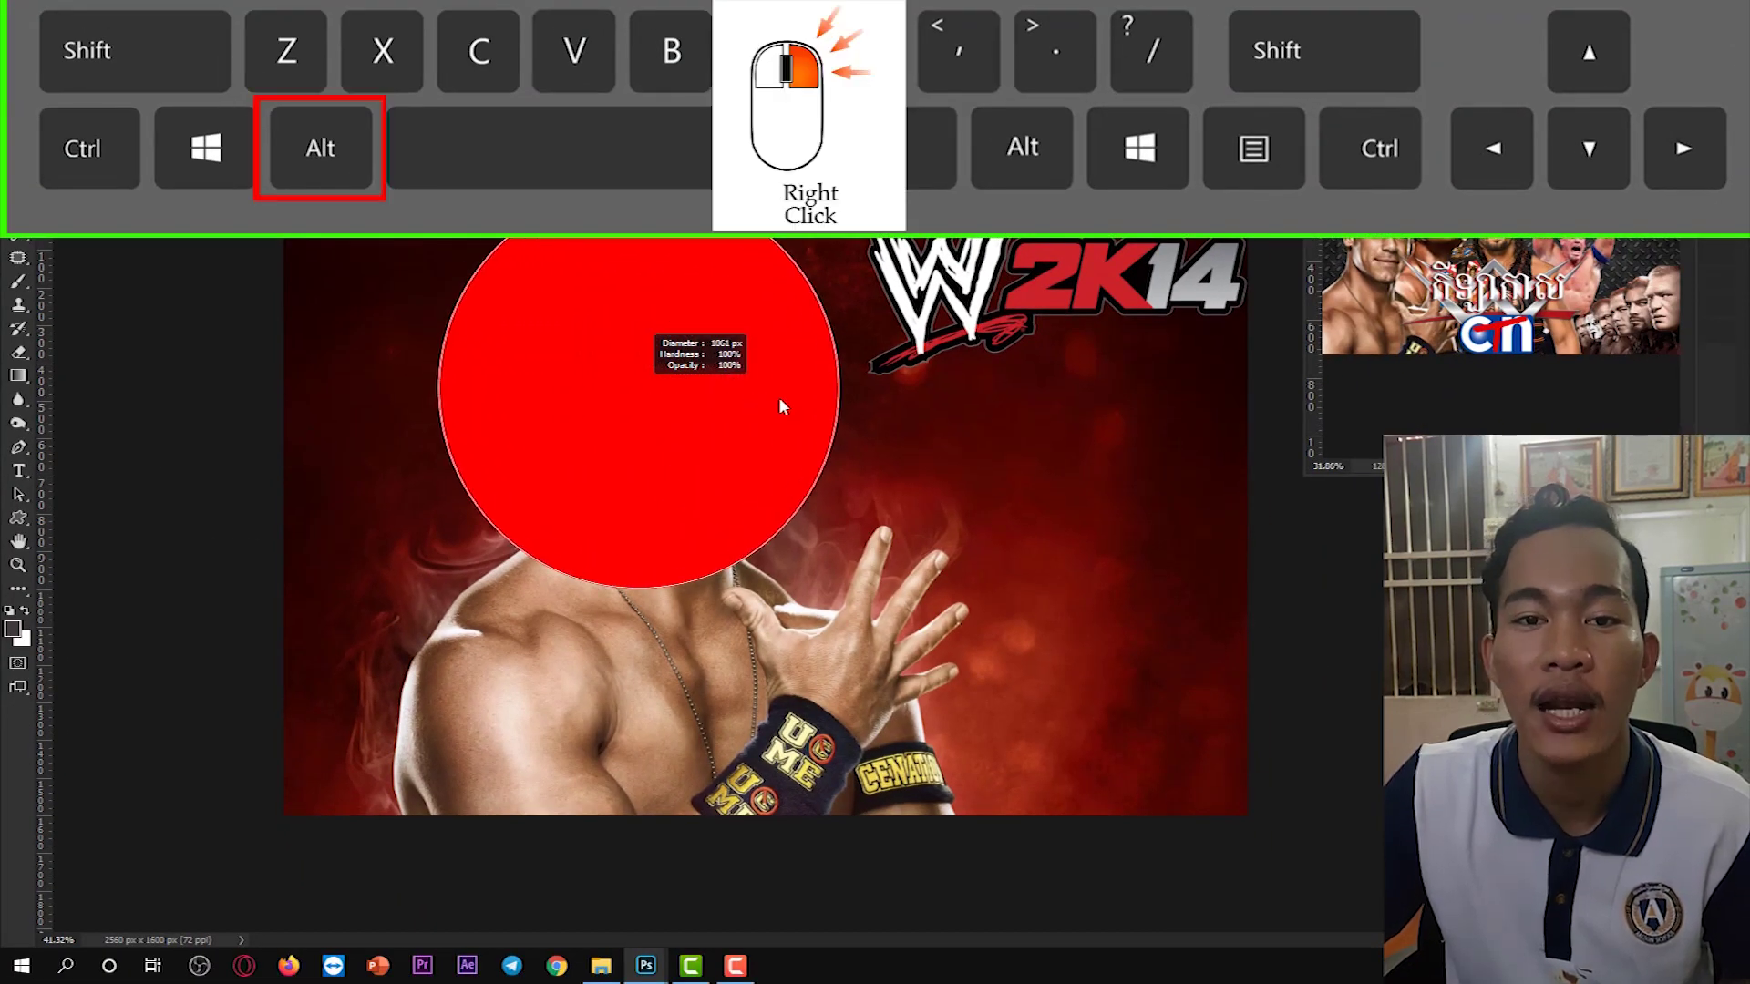
{"action": "mouse_move", "coordinate": [780, 401]}
{"action": "left_mouse_down"}
{"action": "mouse_move", "coordinate": [643, 383]}
{"action": "mouse_move", "coordinate": [717, 346]}
{"action": "left_mouse_up"}
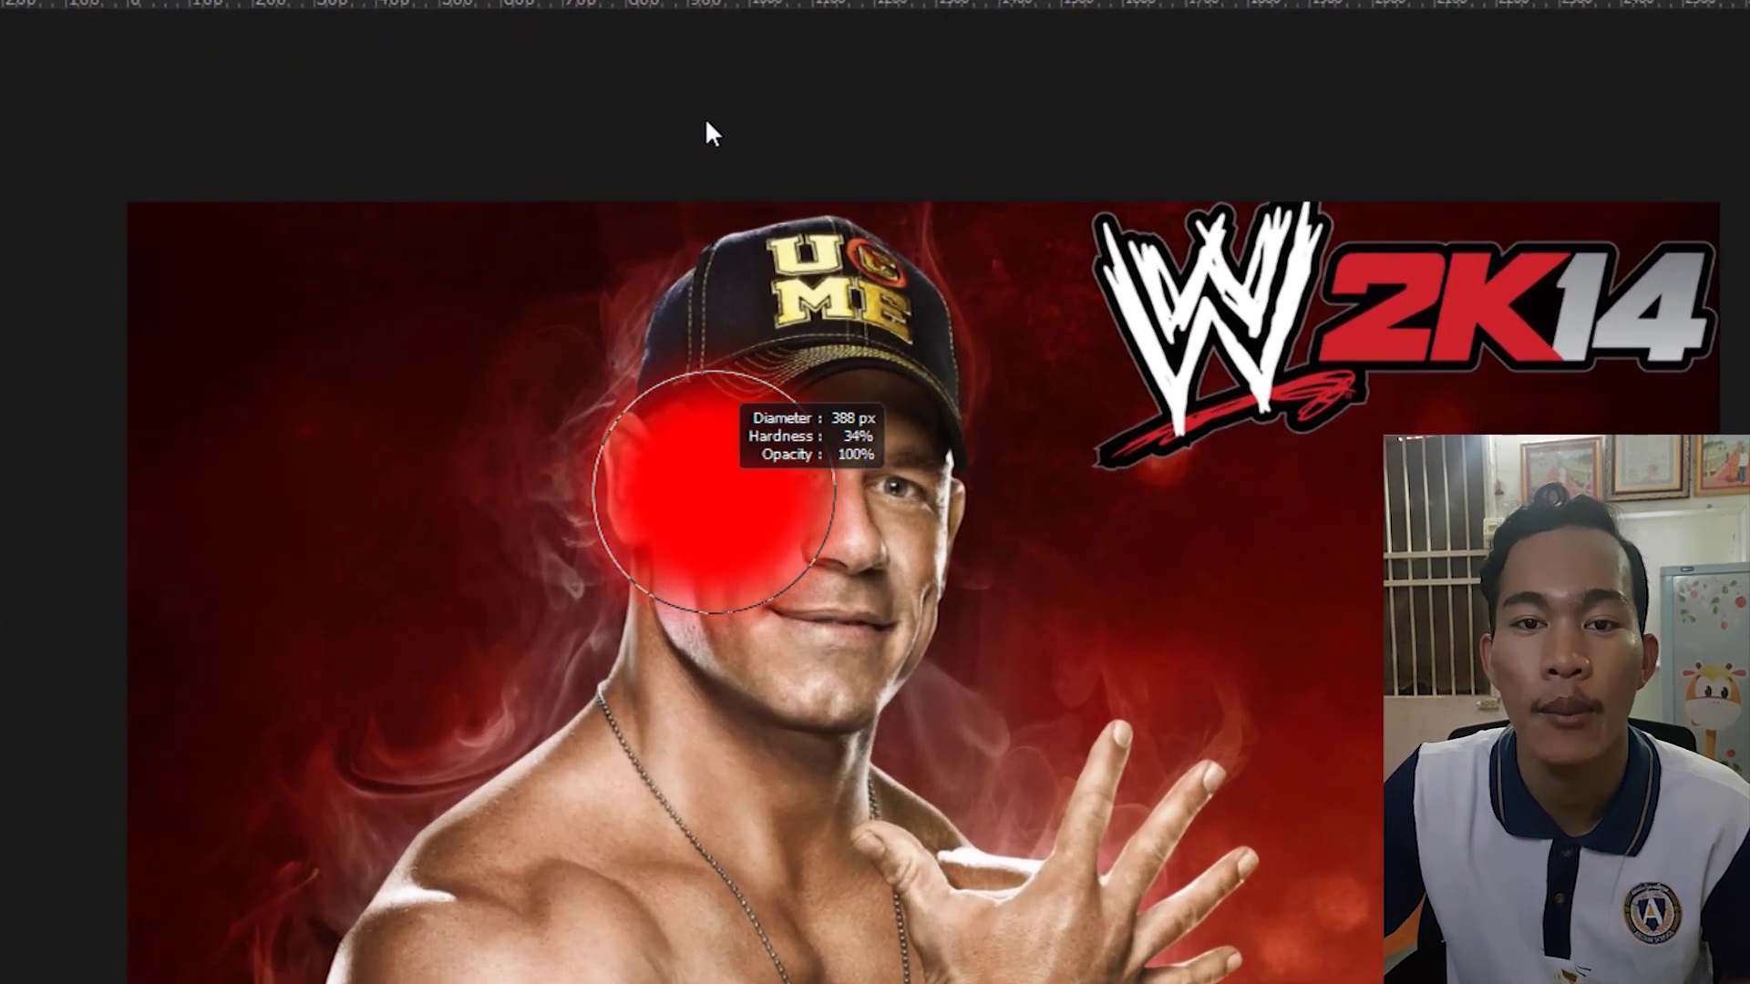
Settle the Quick Selection brush on a hard edge at about 107 px.
{"action": "mouse_move", "coordinate": [706, 121]}
{"action": "left_mouse_down"}
{"action": "mouse_move", "coordinate": [716, 2]}
{"action": "mouse_move", "coordinate": [648, 585]}
{"action": "left_mouse_up"}
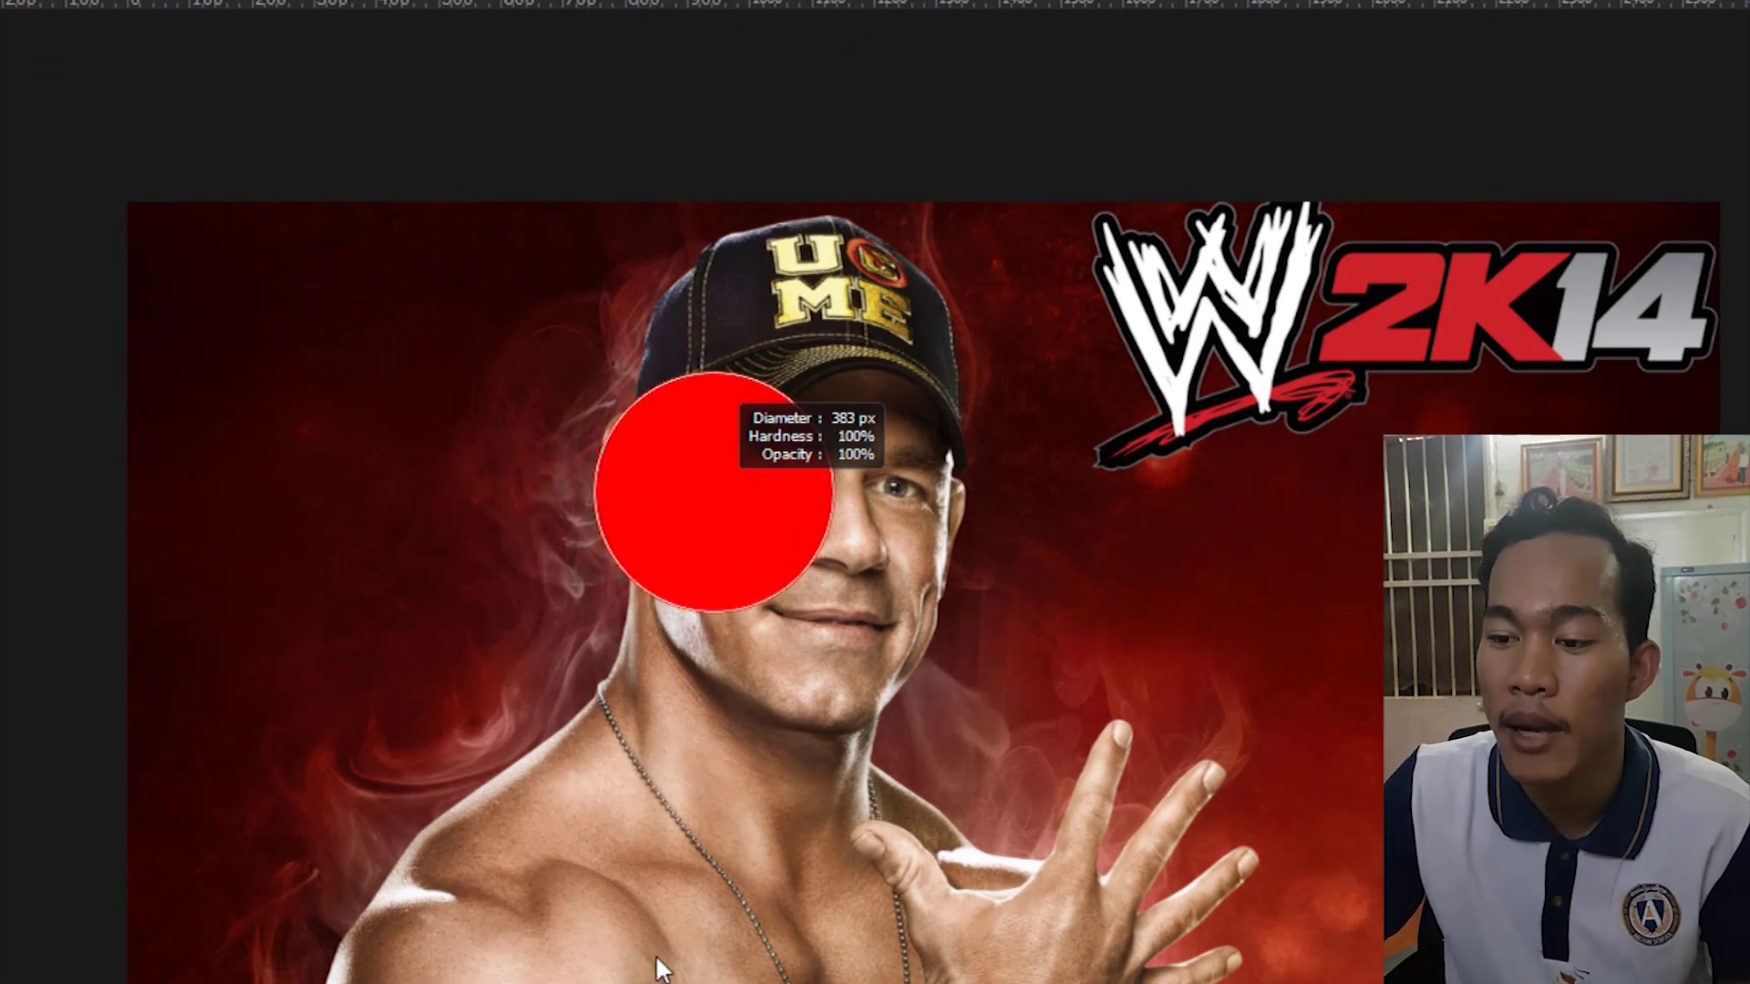
{"action": "left_click_drag", "start_coordinate": [712, 492], "coordinate": [764, 620]}
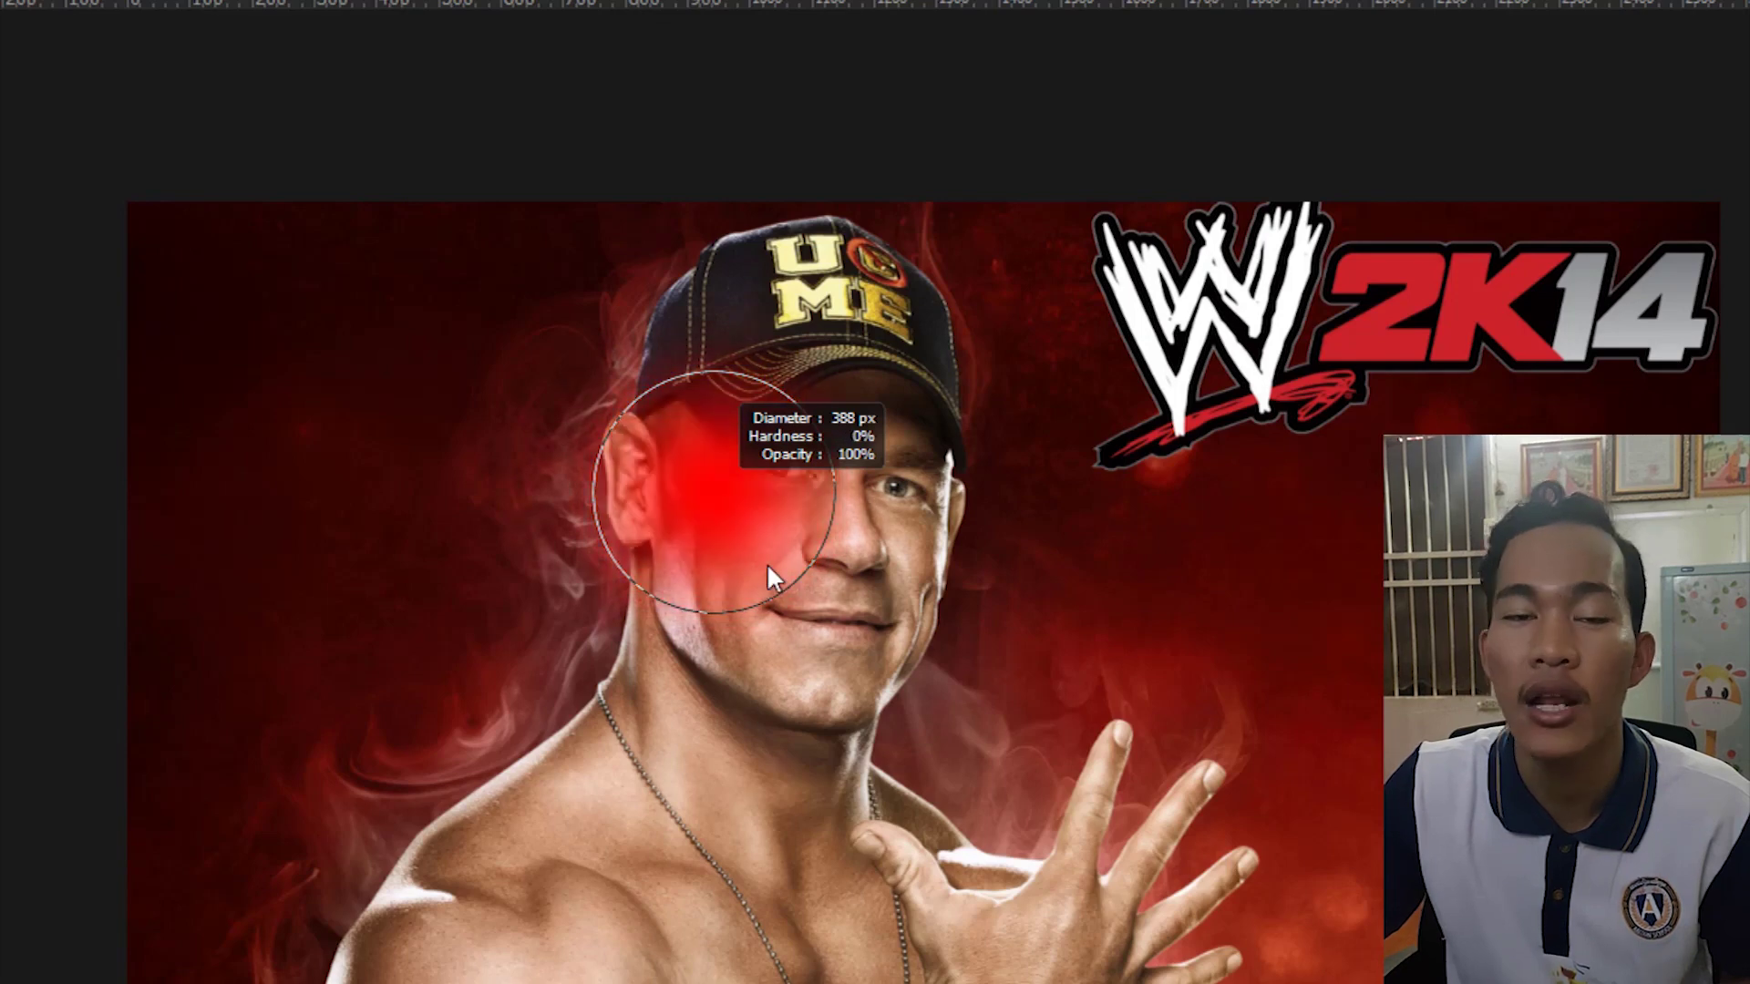
{"action": "left_click_drag", "start_coordinate": [760, 609], "coordinate": [742, 966]}
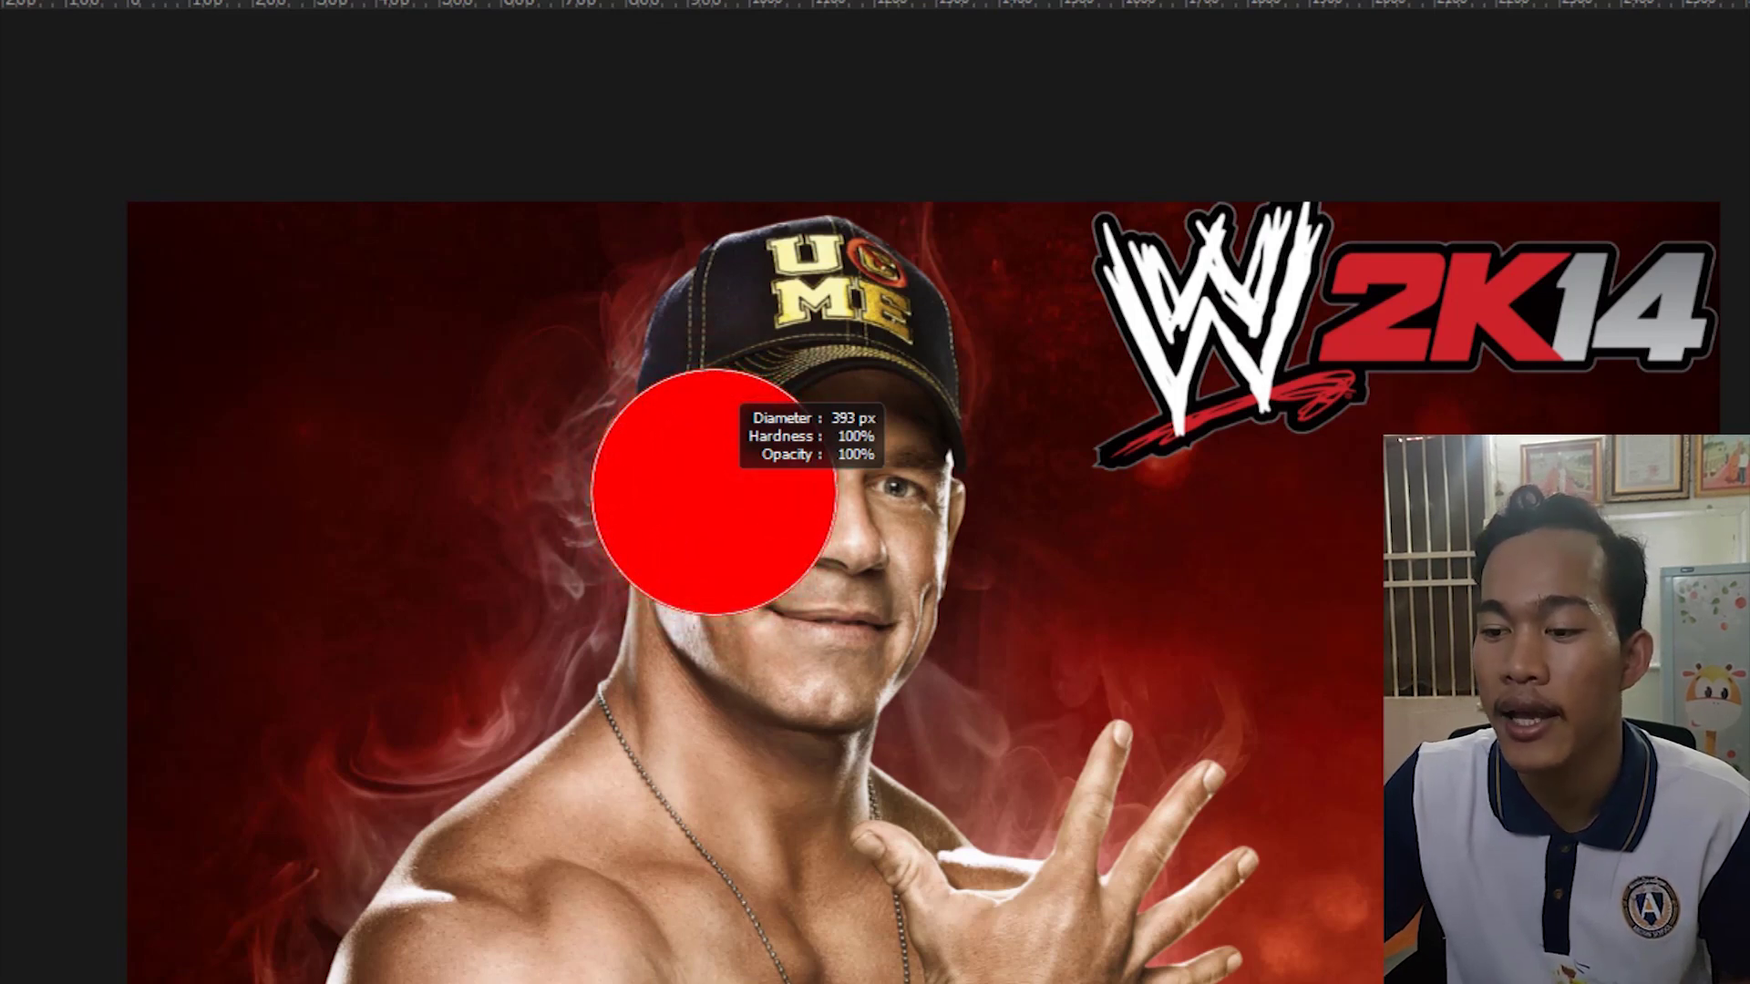
{"action": "left_click_drag", "start_coordinate": [742, 966], "coordinate": [744, 333]}
{"action": "left_click_drag", "start_coordinate": [746, 148], "coordinate": [747, 966]}
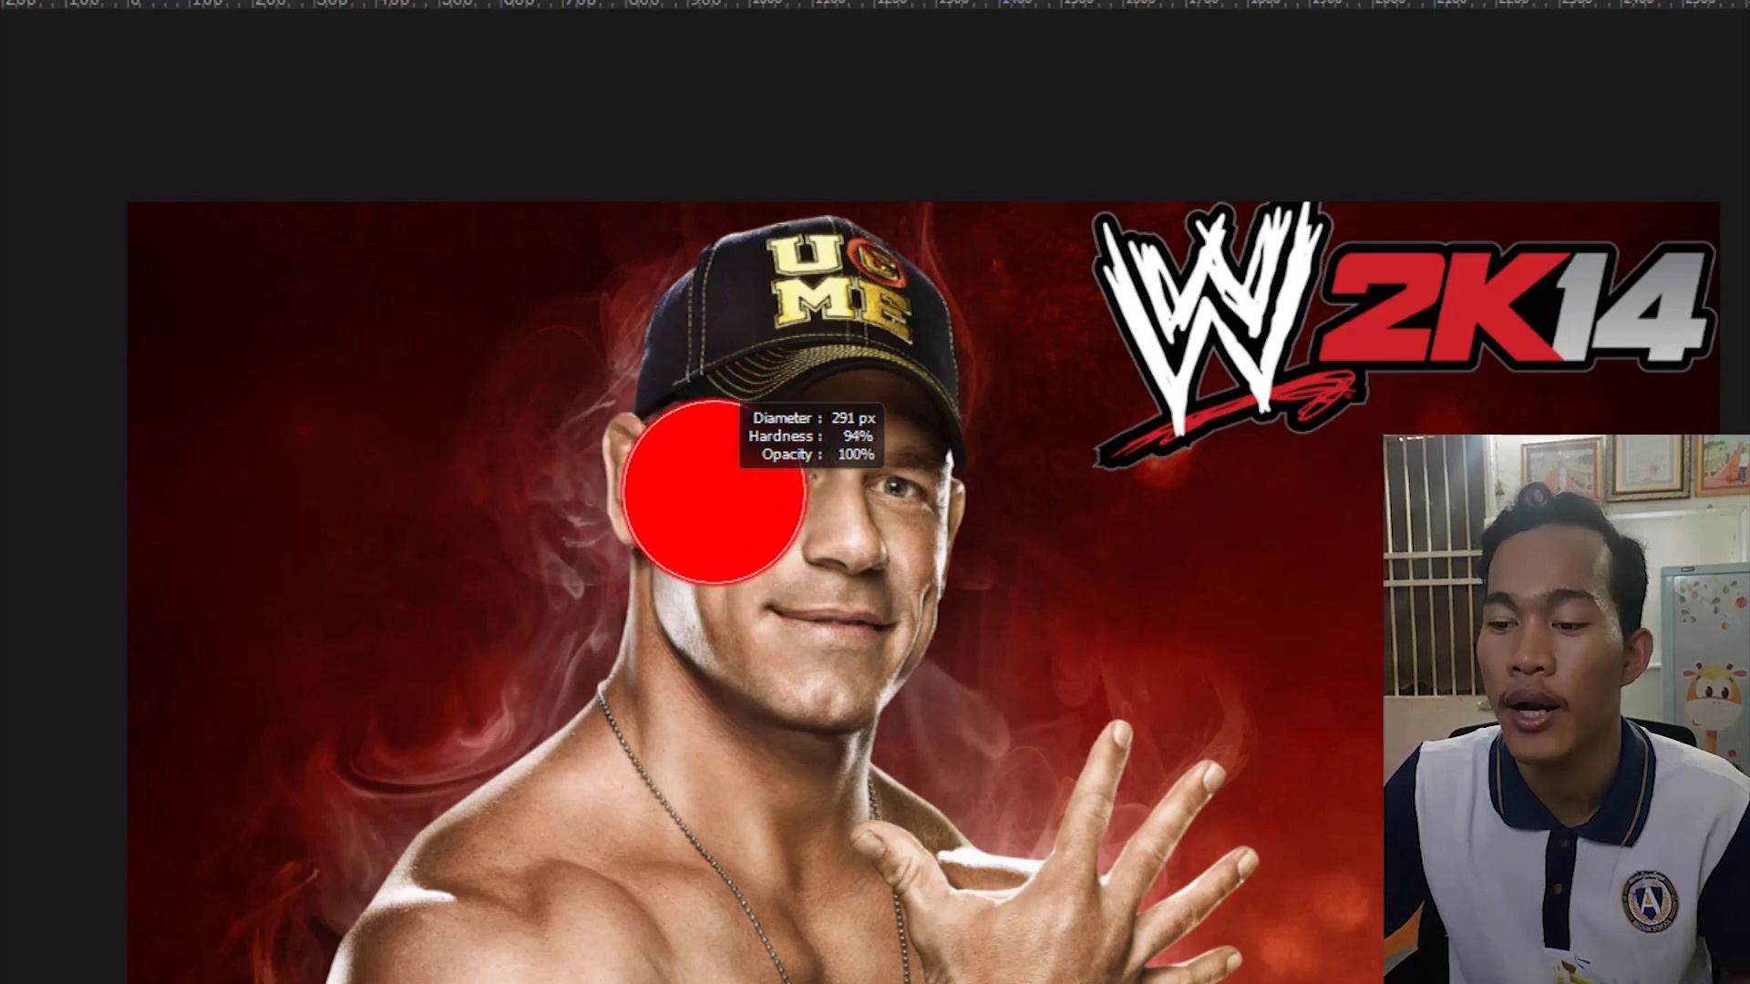
{"action": "left_click_drag", "start_coordinate": [714, 492], "coordinate": [586, 499]}
{"action": "left_click_drag", "start_coordinate": [714, 492], "coordinate": [841, 698]}
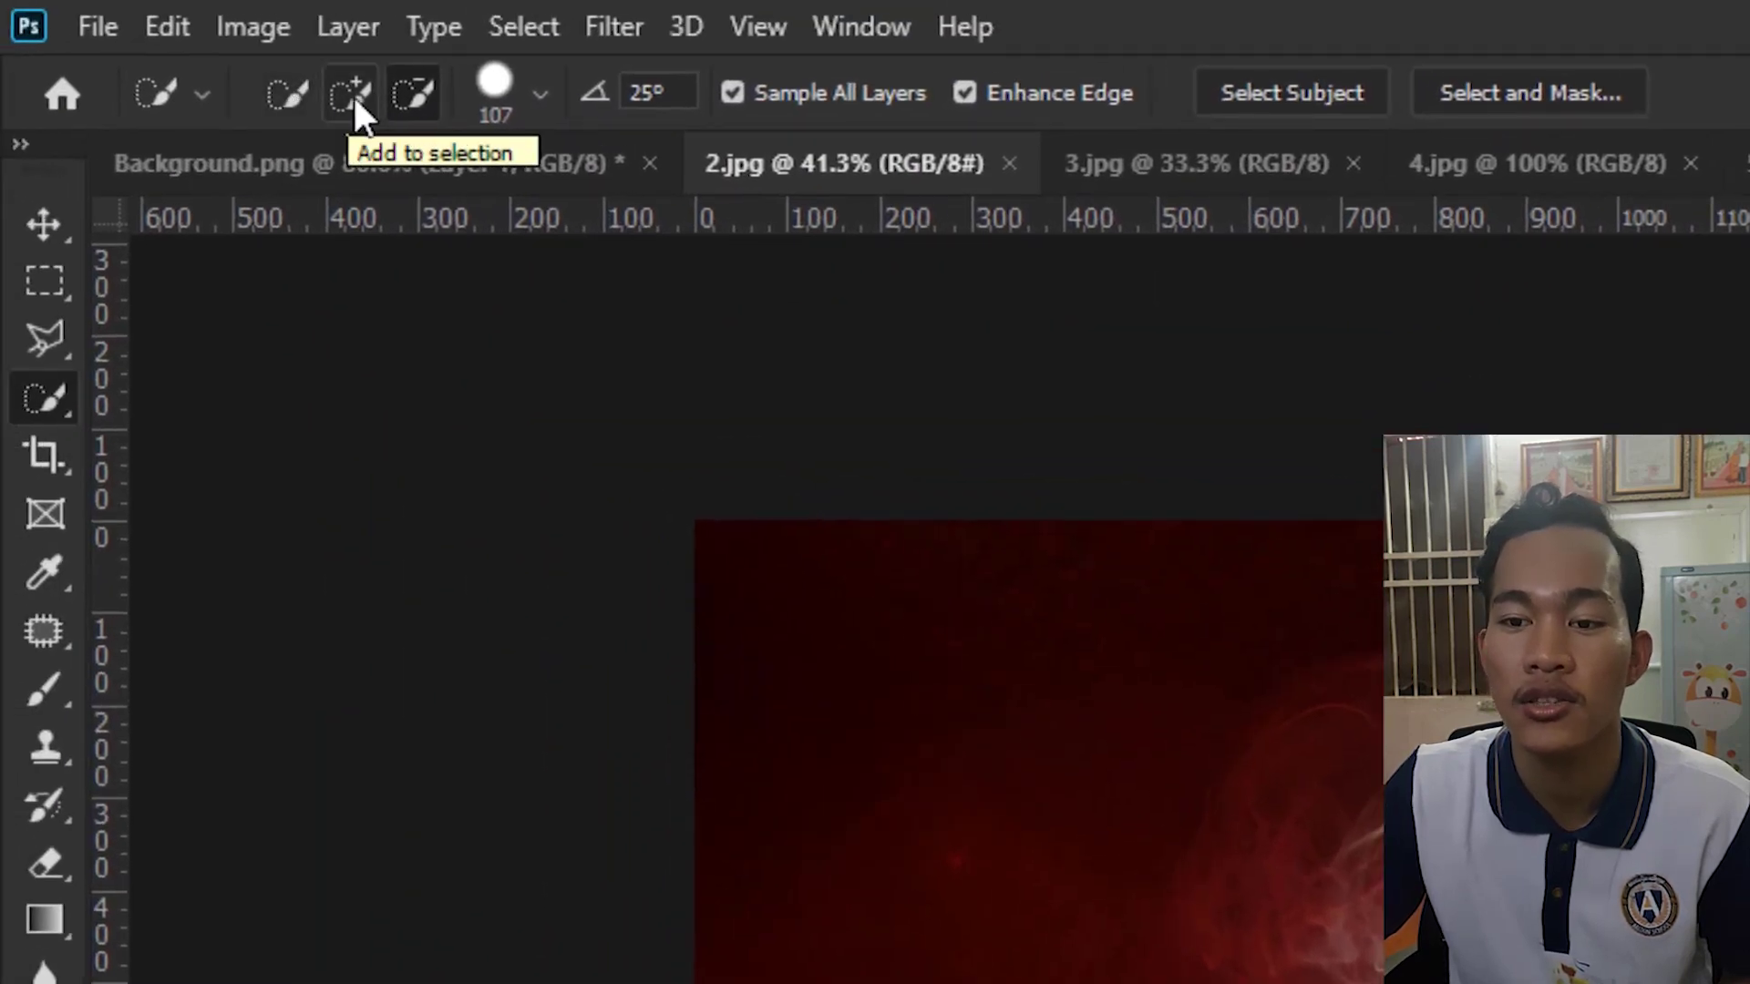
{"action": "left_click", "coordinate": [291, 97]}
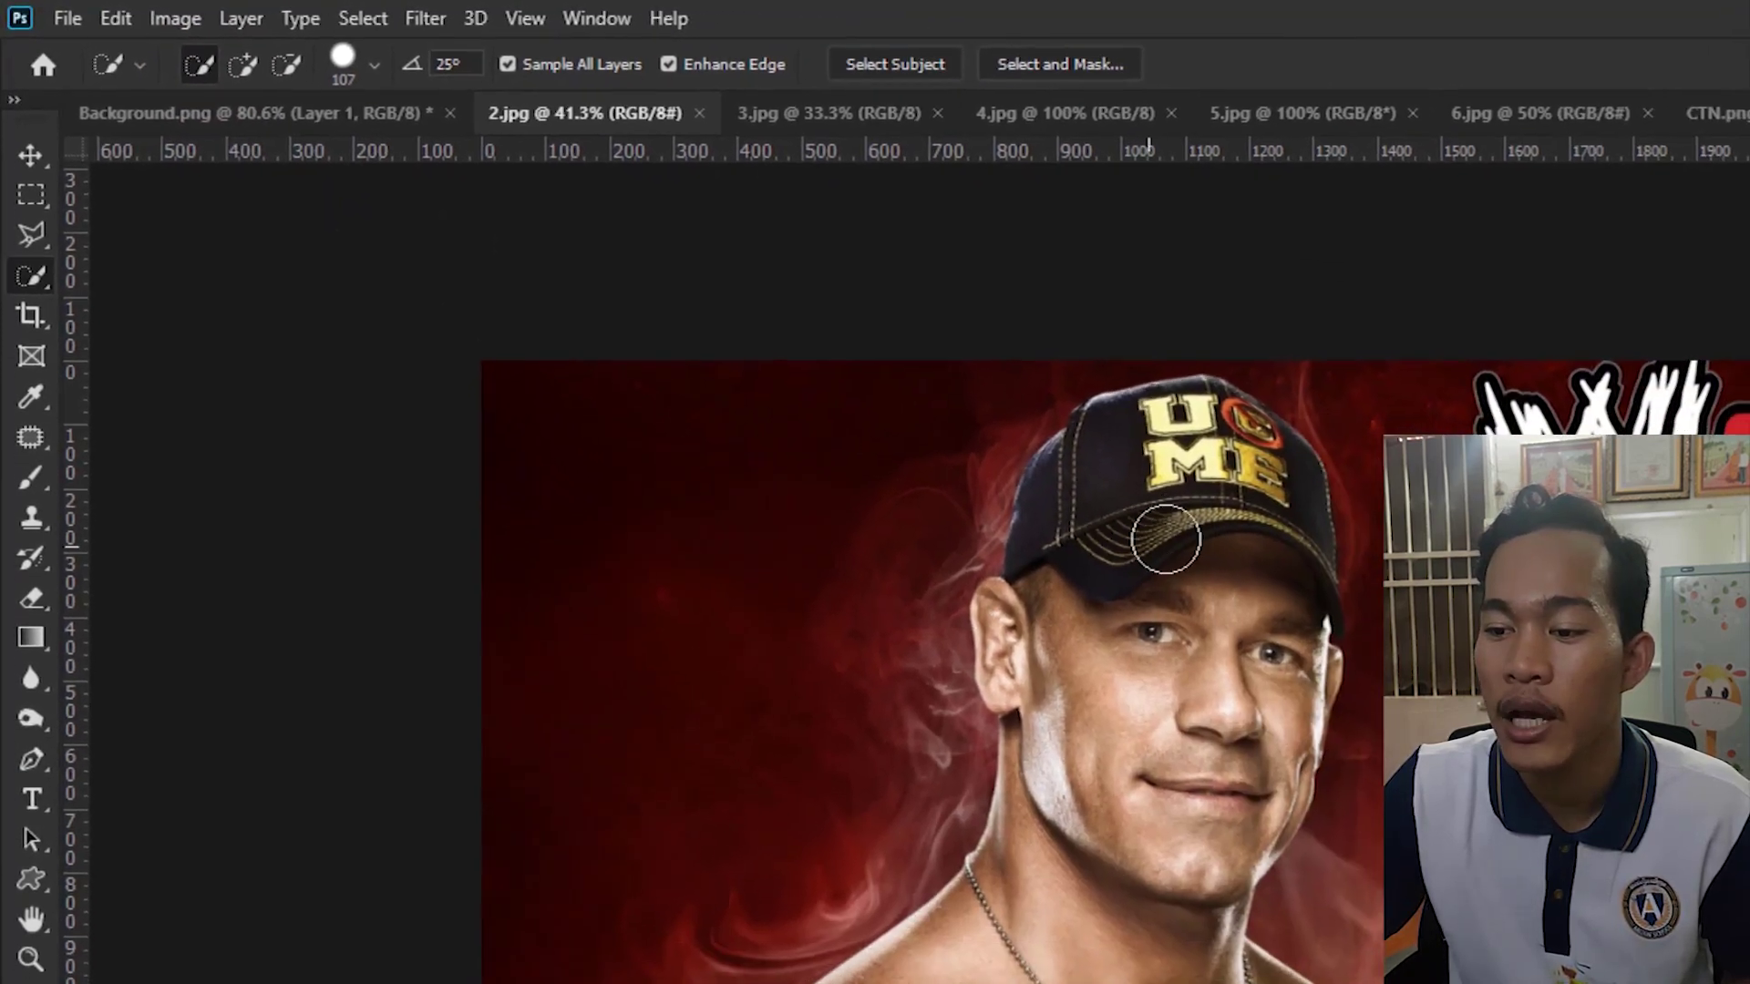
Paint the selection over the wrestler's cap, face, neck, body and raised fingers.
{"action": "left_click_drag", "start_coordinate": [1187, 519], "coordinate": [1174, 898]}
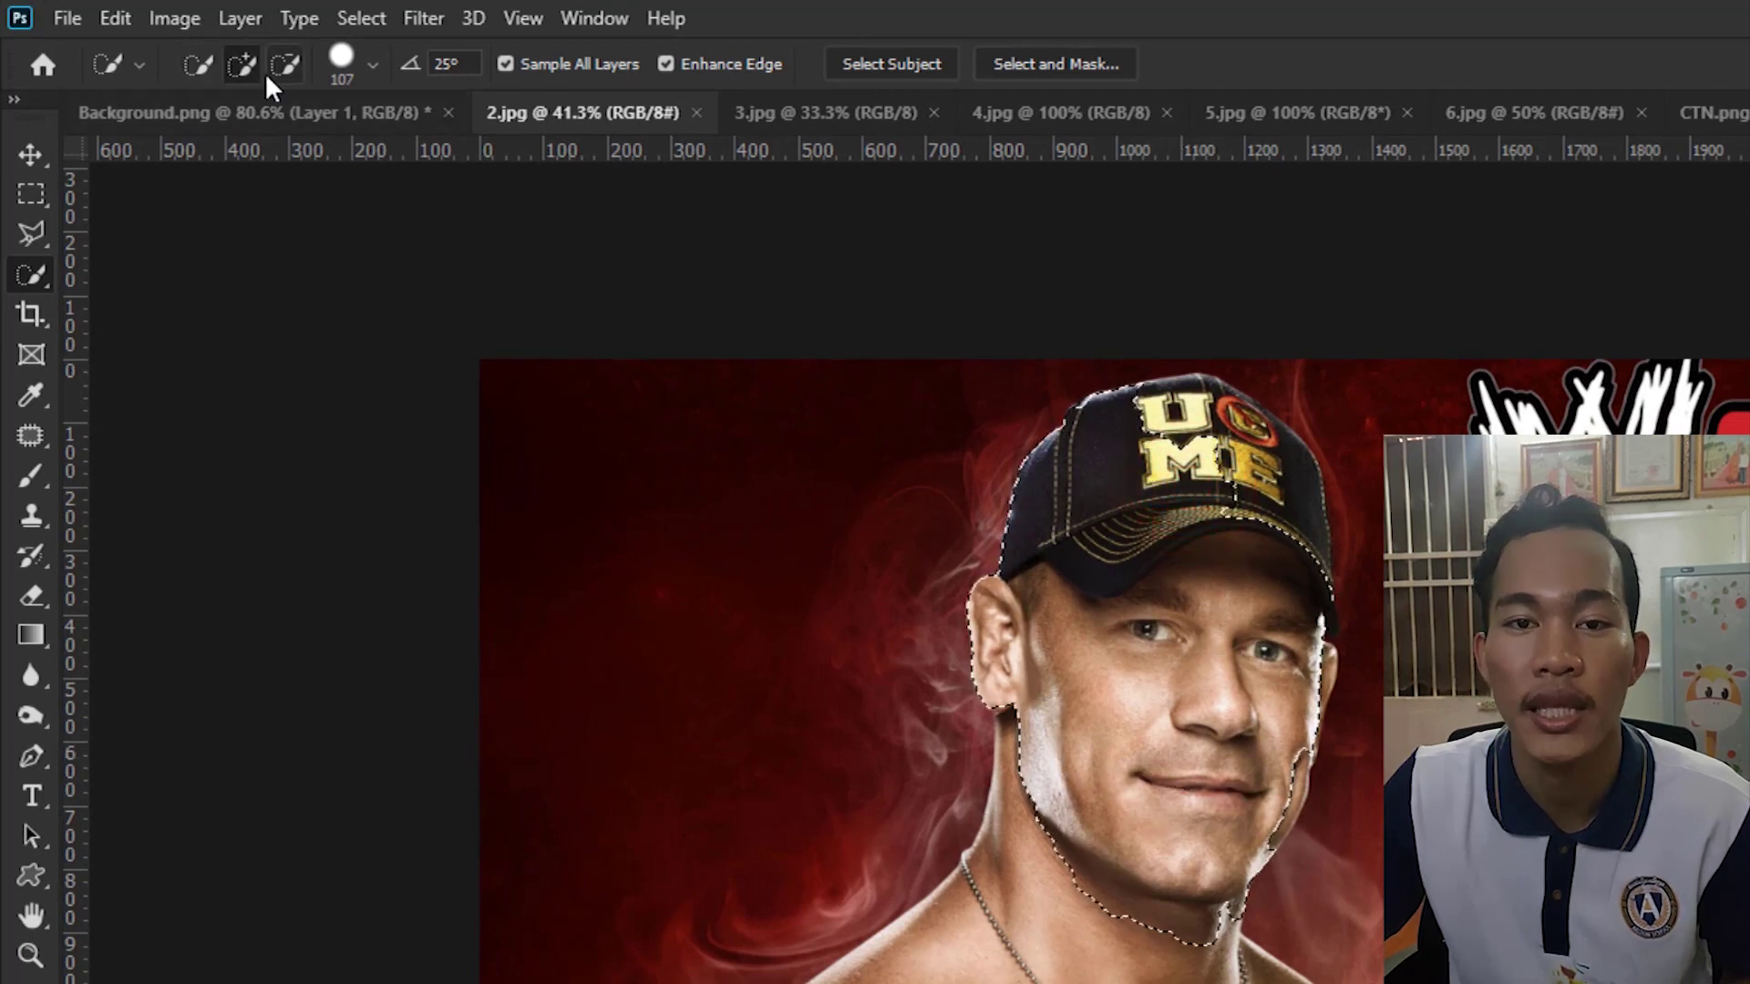
{"action": "mouse_move", "coordinate": [1093, 779]}
{"action": "left_mouse_down"}
{"action": "mouse_move", "coordinate": [1066, 854]}
{"action": "mouse_move", "coordinate": [846, 840]}
{"action": "left_mouse_up"}
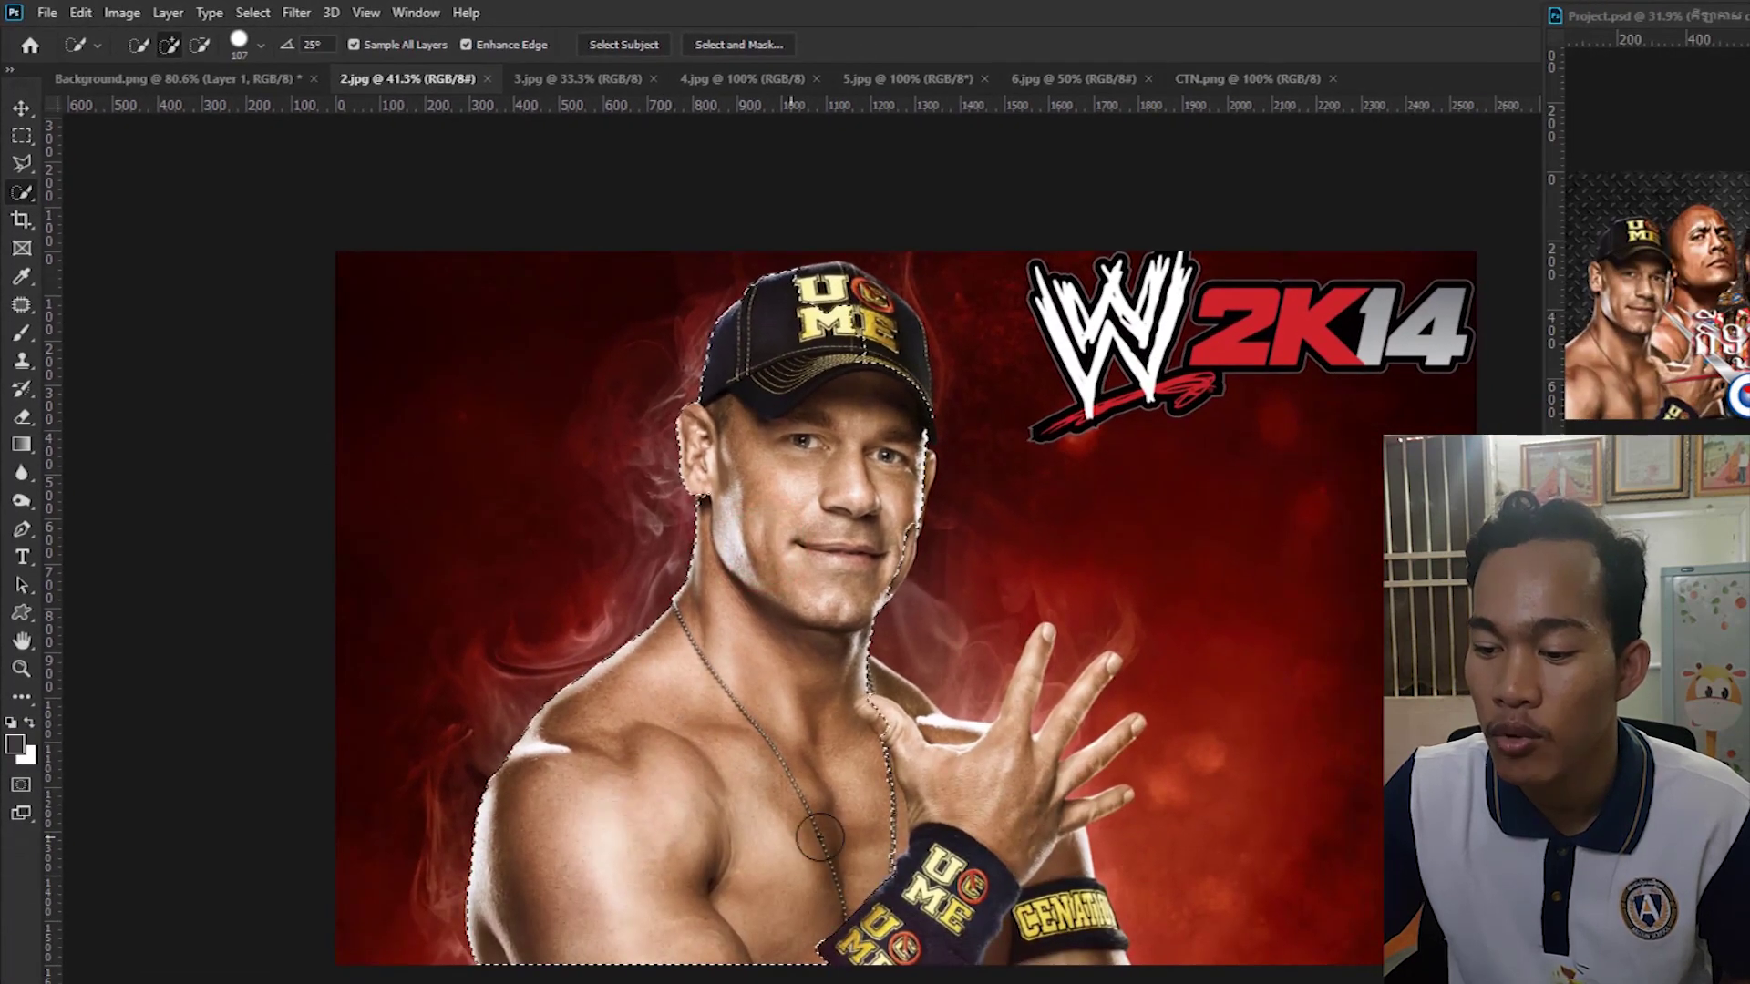
{"action": "left_click_drag", "start_coordinate": [845, 840], "coordinate": [1048, 835]}
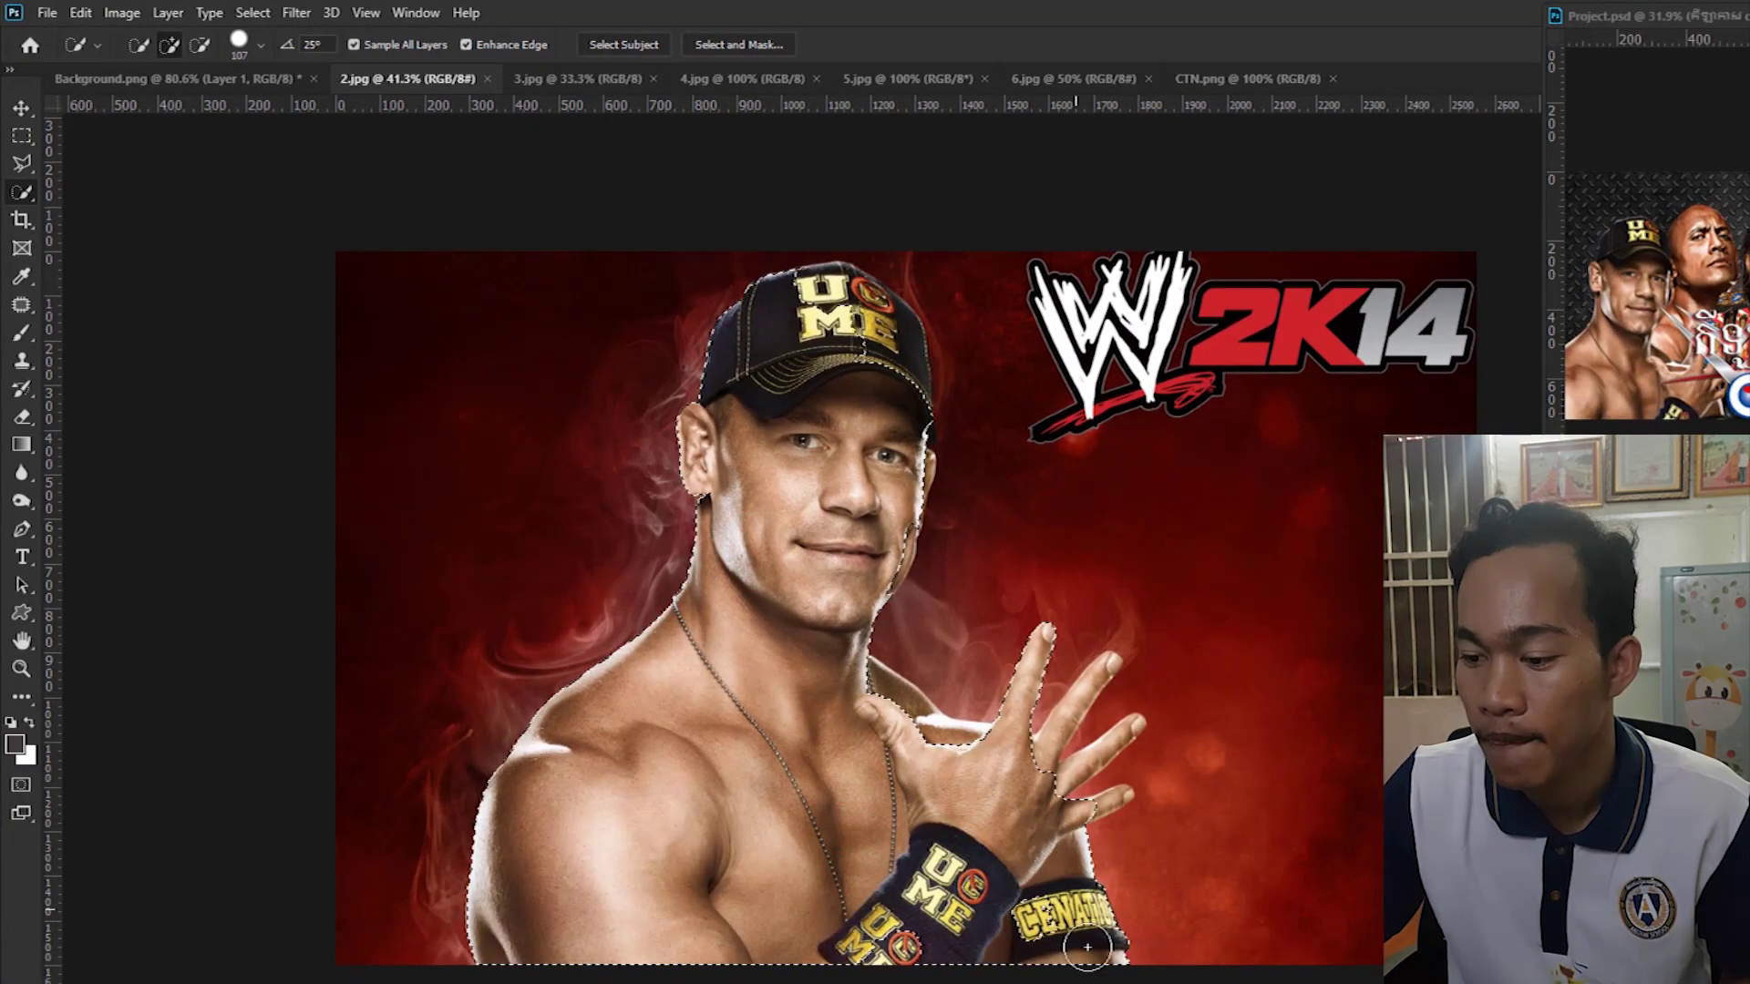
{"action": "scroll", "coordinate": [1082, 810], "scroll_direction": "up", "scroll_amount": 3}
{"action": "scroll", "coordinate": [1058, 829], "scroll_direction": "up", "scroll_amount": 2}
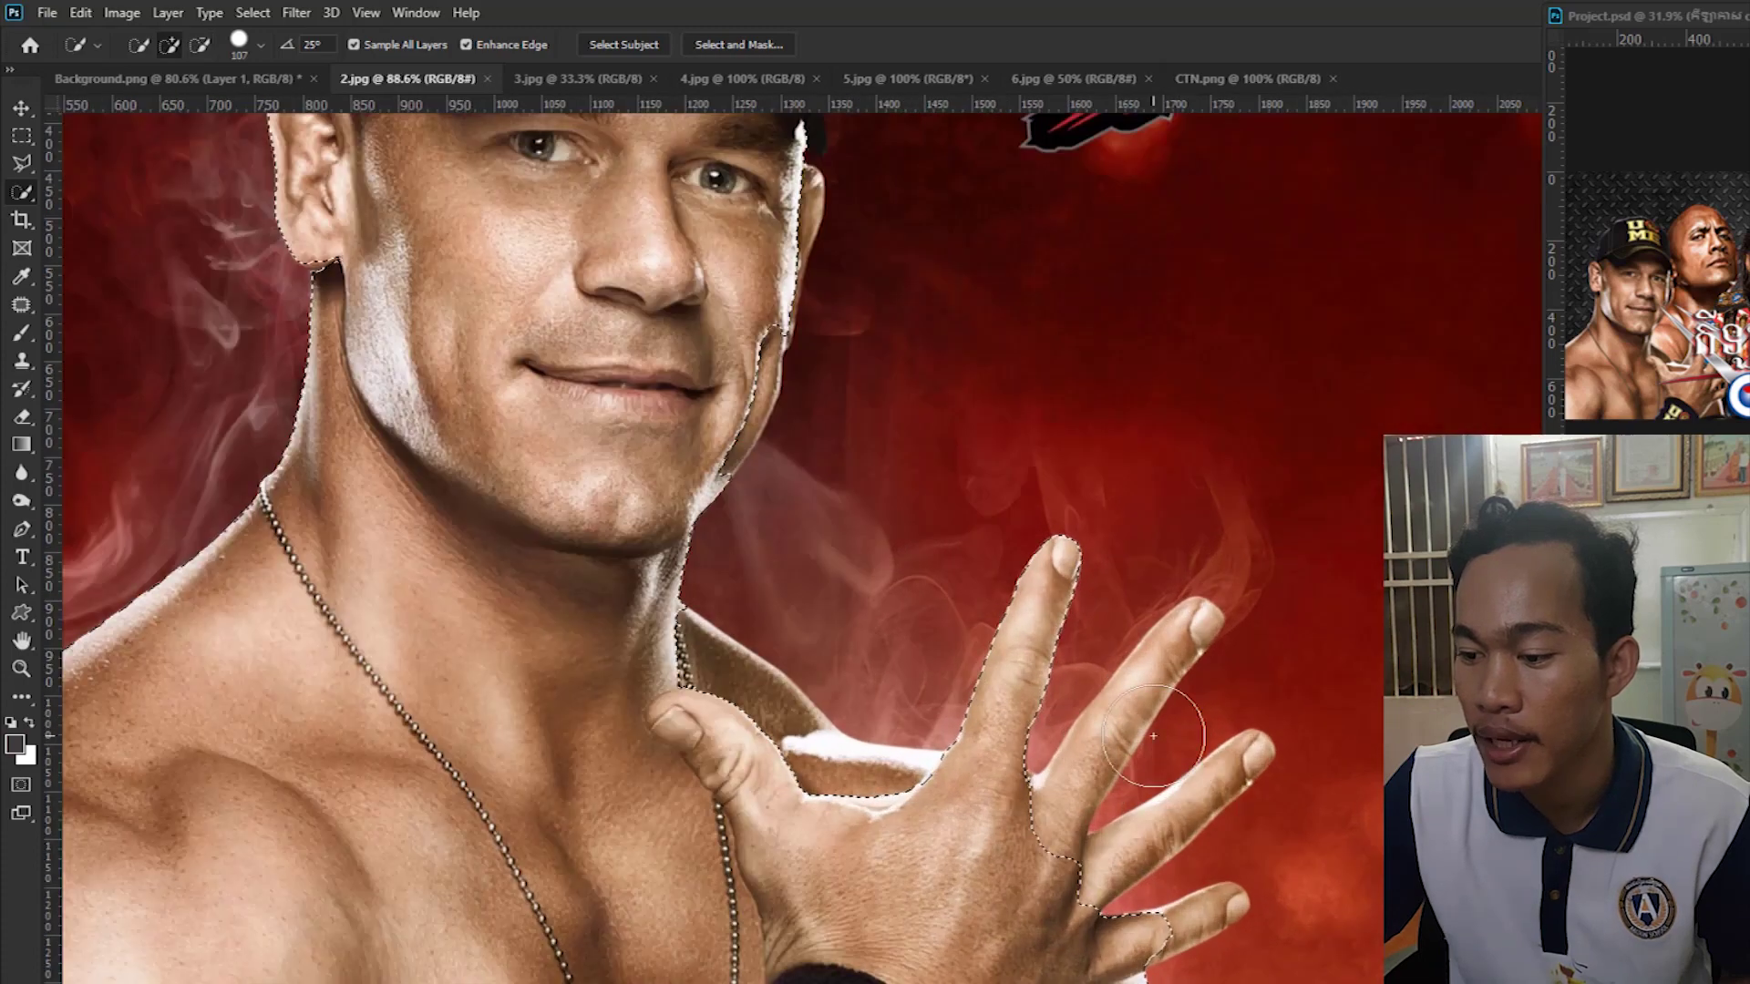
{"action": "left_click_drag", "start_coordinate": [1039, 847], "coordinate": [1210, 776]}
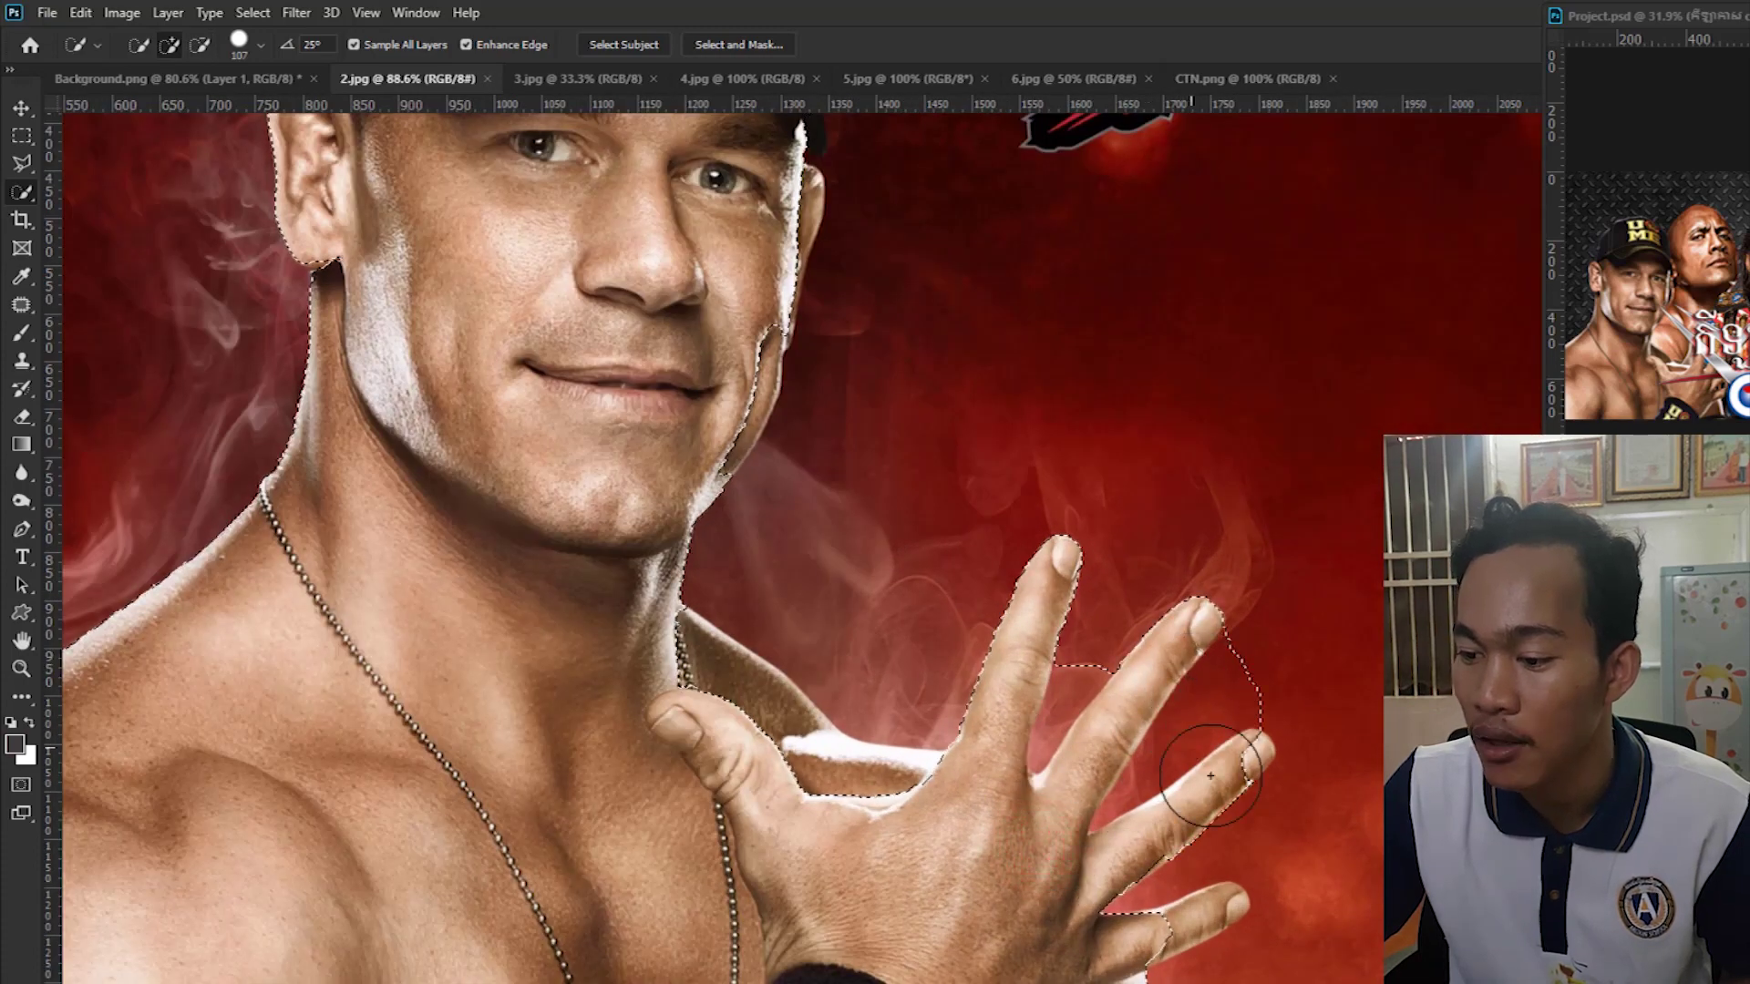
{"action": "left_click_drag", "start_coordinate": [1131, 733], "coordinate": [1059, 677]}
{"action": "left_click_drag", "start_coordinate": [1250, 703], "coordinate": [1260, 690]}
{"action": "left_click_drag", "start_coordinate": [779, 425], "coordinate": [711, 331]}
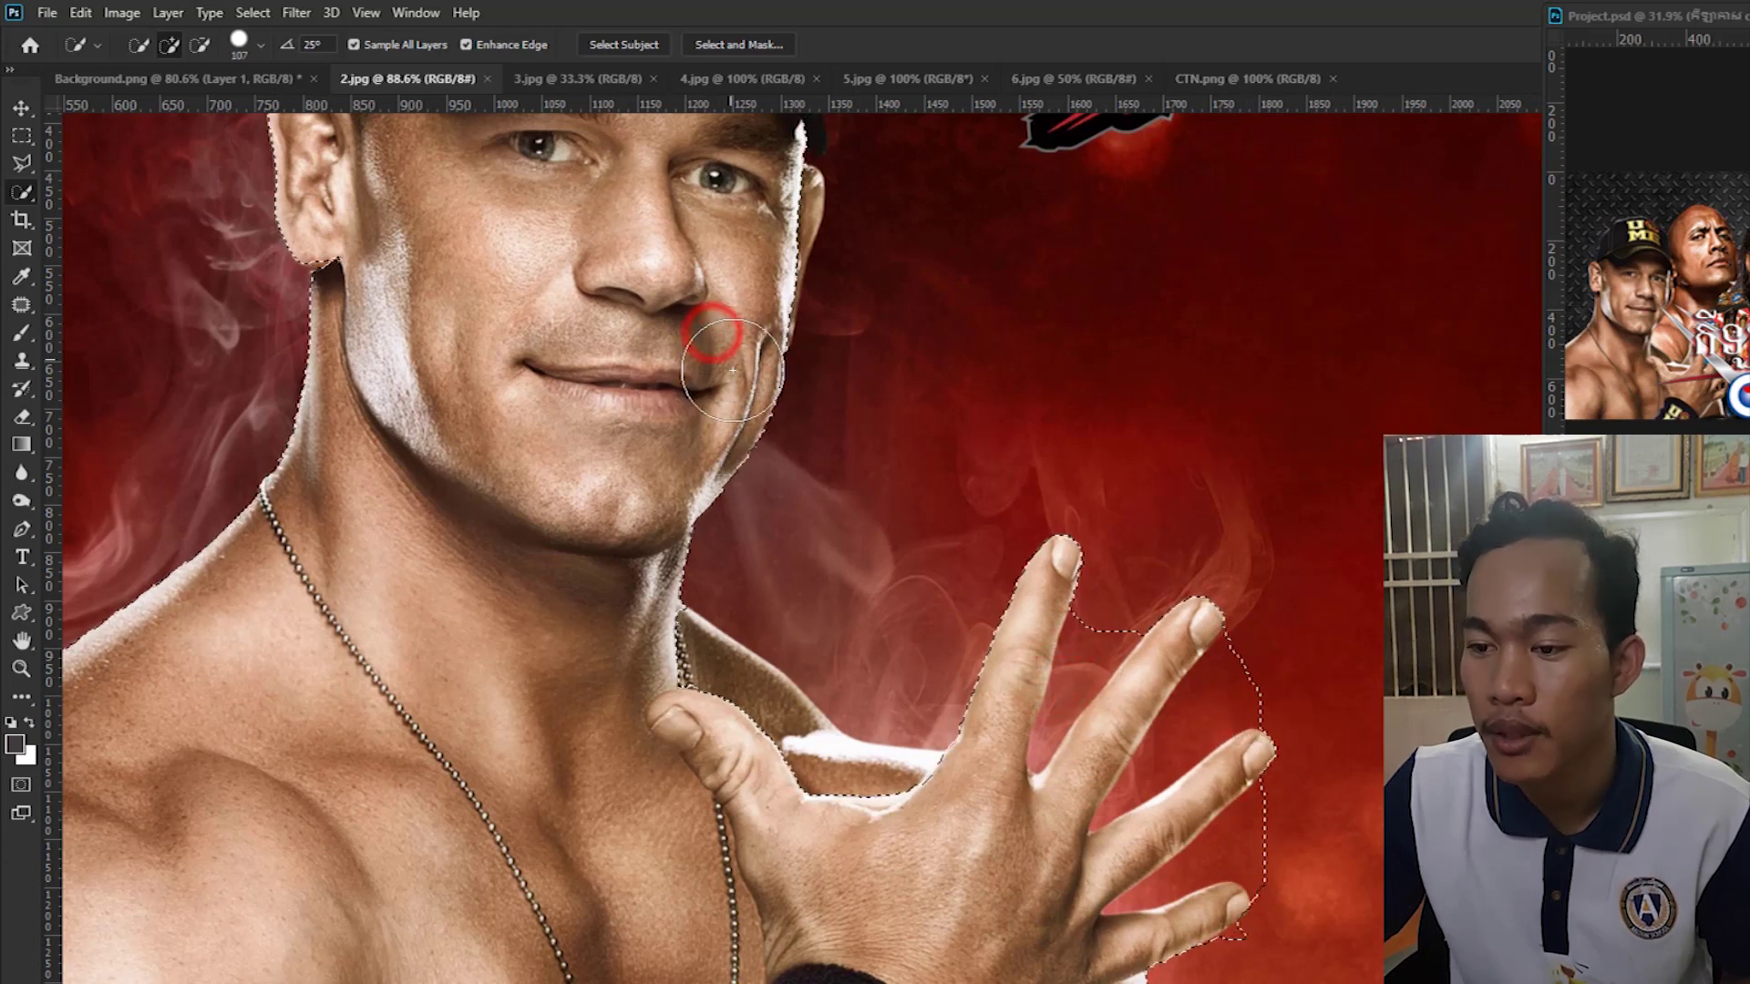
{"action": "left_click_drag", "start_coordinate": [679, 642], "coordinate": [830, 767]}
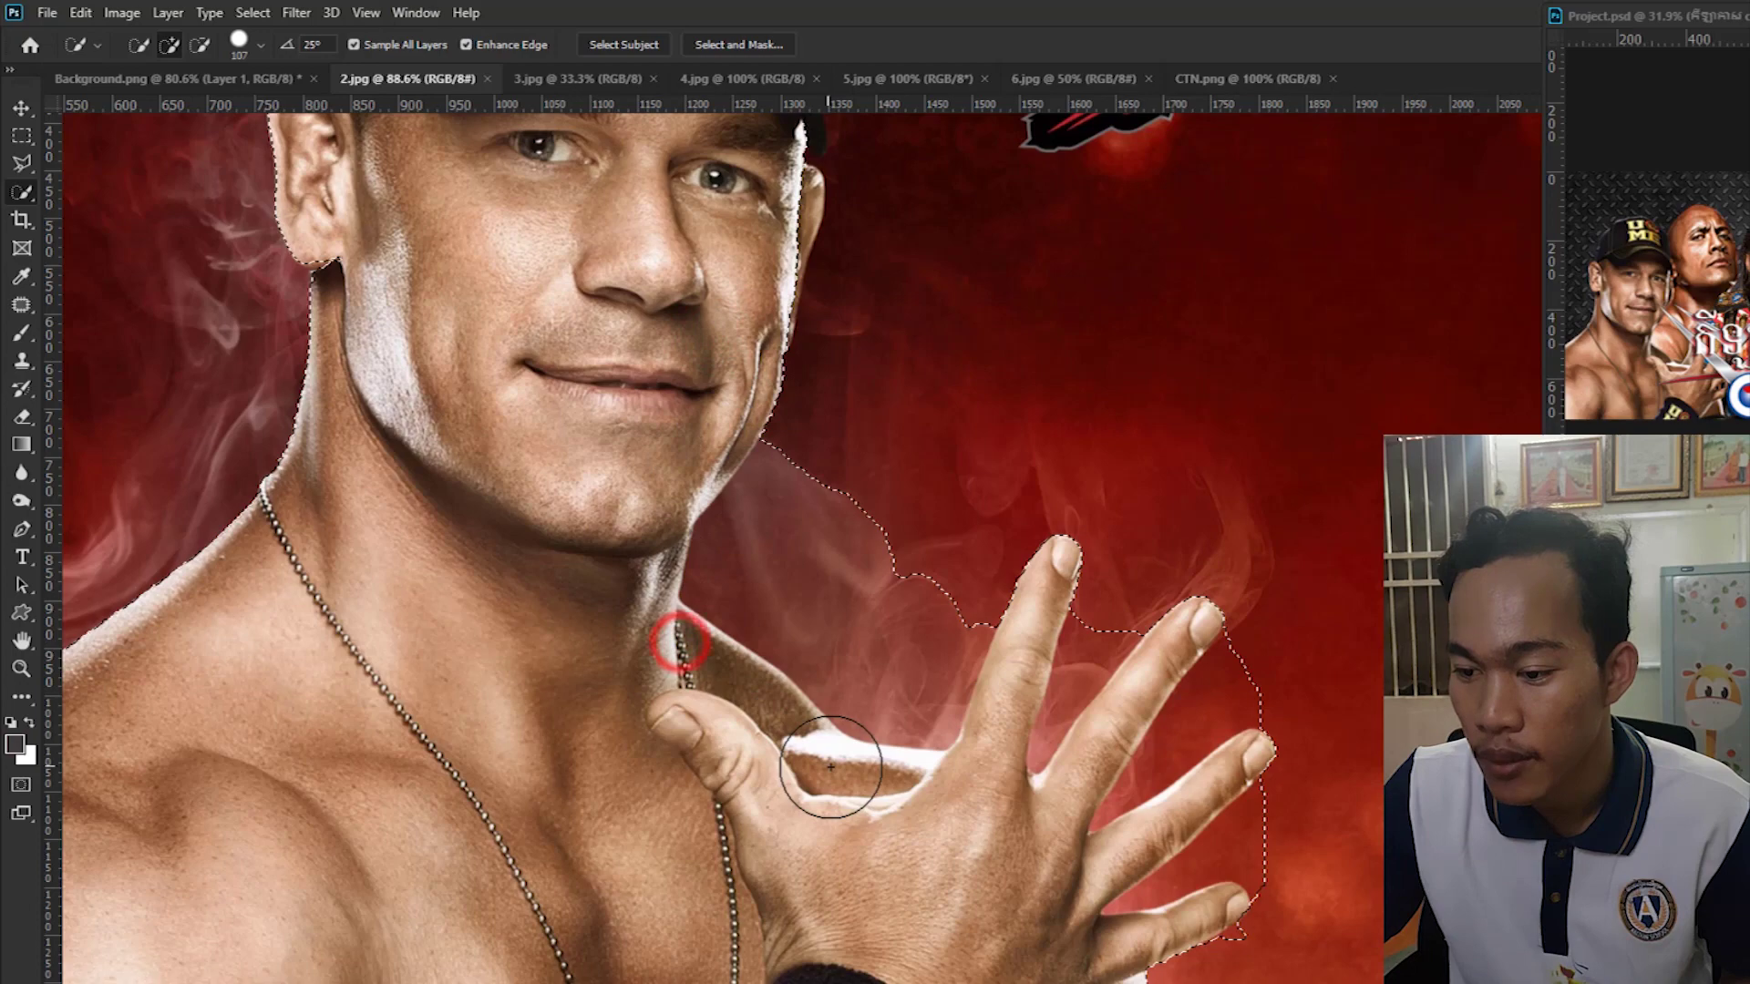
Zoom in with a tiny brush and subtract stray background at the cheek edge.
{"action": "scroll", "coordinate": [783, 494], "scroll_direction": "up", "scroll_amount": 2}
{"action": "scroll", "coordinate": [774, 483], "scroll_direction": "up", "scroll_amount": 2}
{"action": "scroll", "coordinate": [766, 474], "scroll_direction": "up", "scroll_amount": 2}
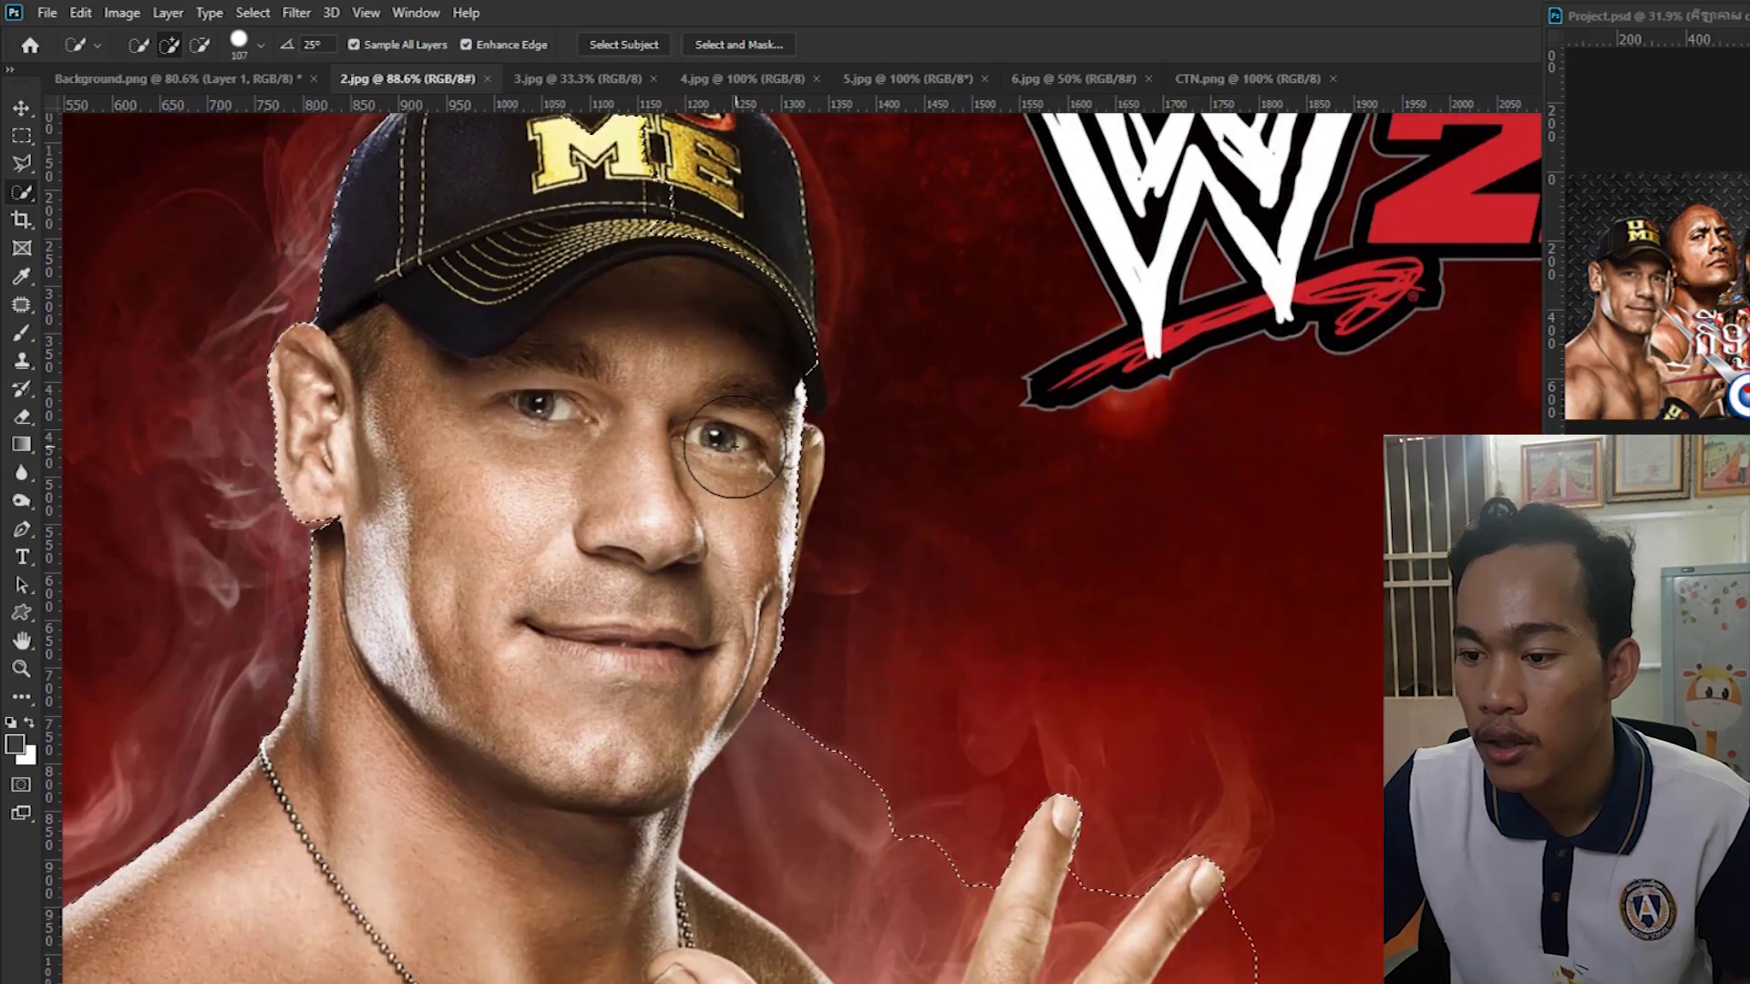
{"action": "left_click_drag", "start_coordinate": [741, 442], "coordinate": [761, 469]}
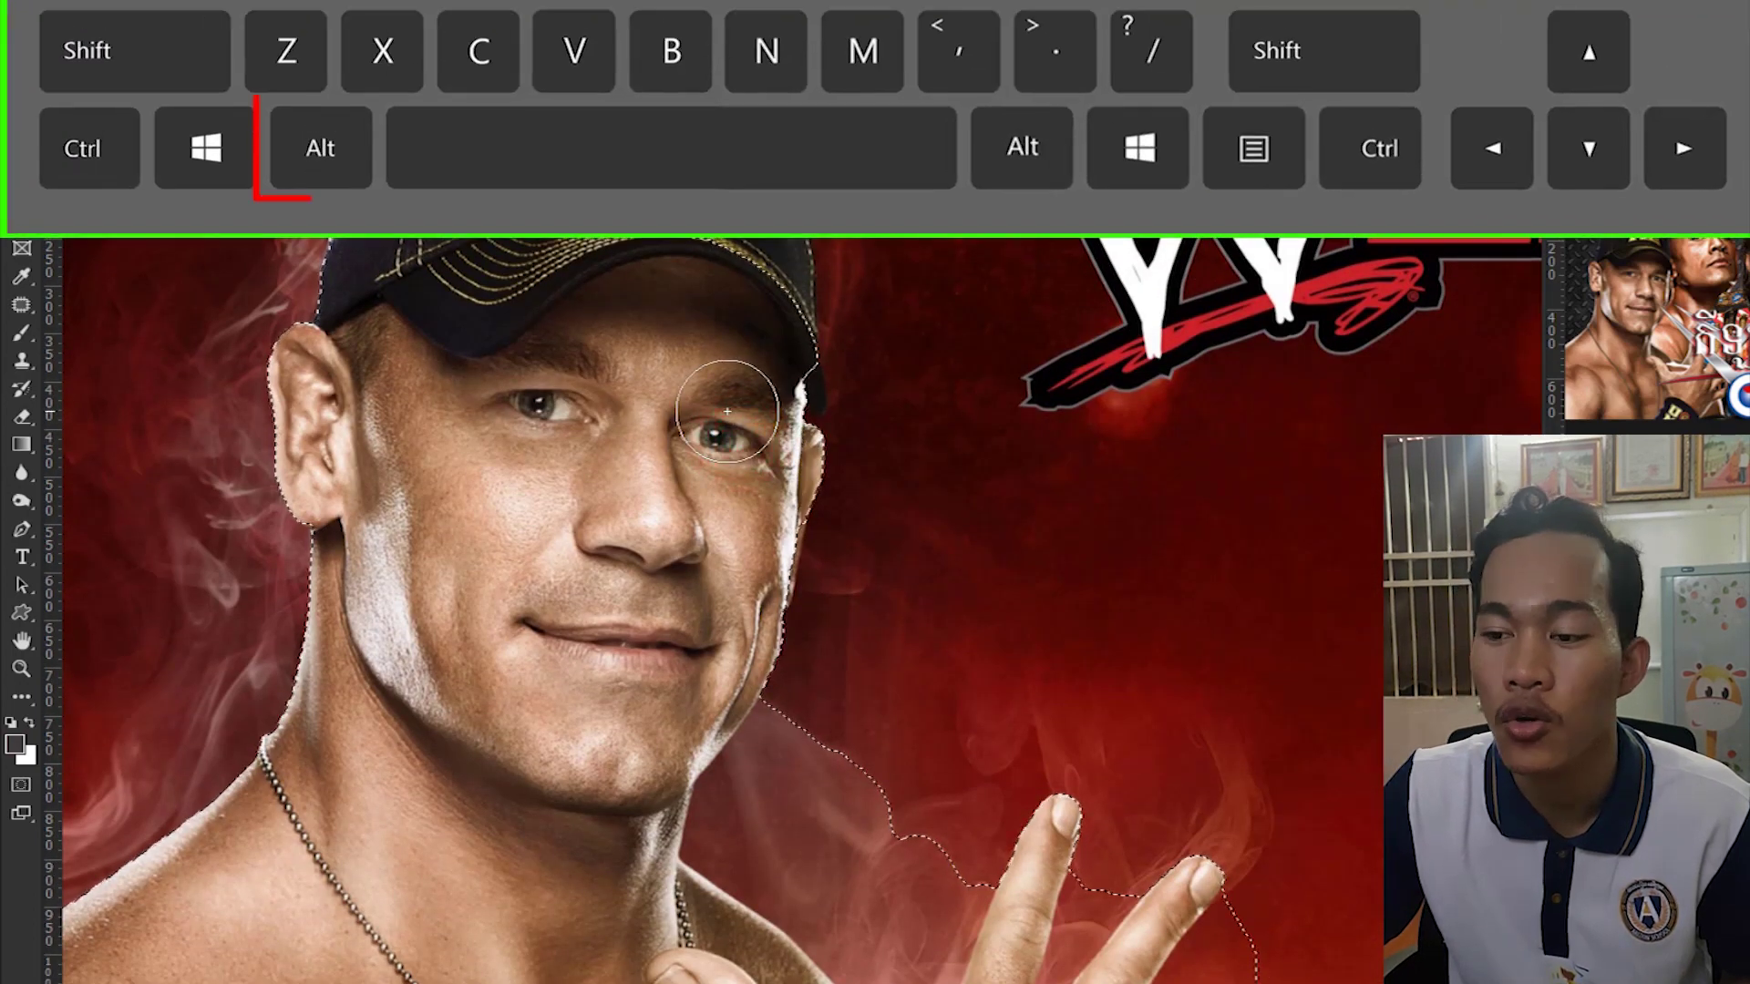
{"action": "right_click", "coordinate": [728, 411], "text": "alt"}
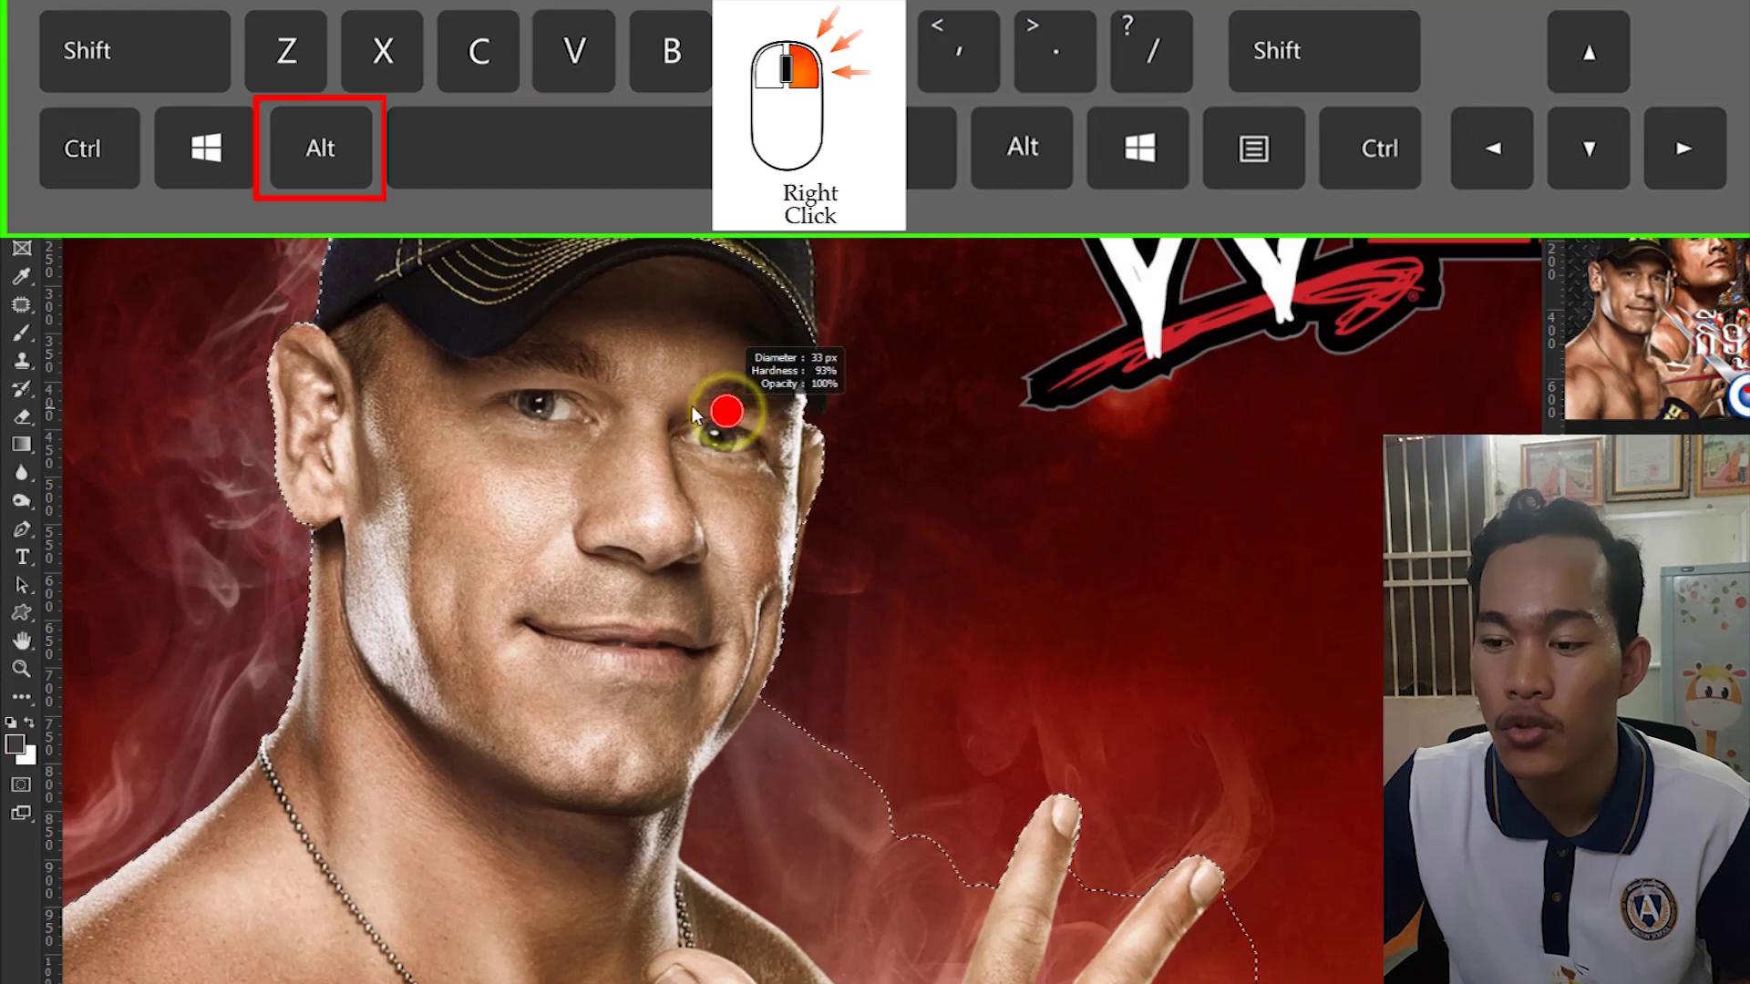
{"action": "scroll", "coordinate": [859, 538], "scroll_direction": "up", "scroll_amount": 2}
{"action": "scroll", "coordinate": [781, 578], "scroll_direction": "up", "scroll_amount": 2}
{"action": "scroll", "coordinate": [758, 669], "scroll_direction": "up", "scroll_amount": 2}
{"action": "left_click_drag", "start_coordinate": [790, 385], "coordinate": [822, 325]}
{"action": "left_click_drag", "start_coordinate": [716, 441], "coordinate": [704, 538]}
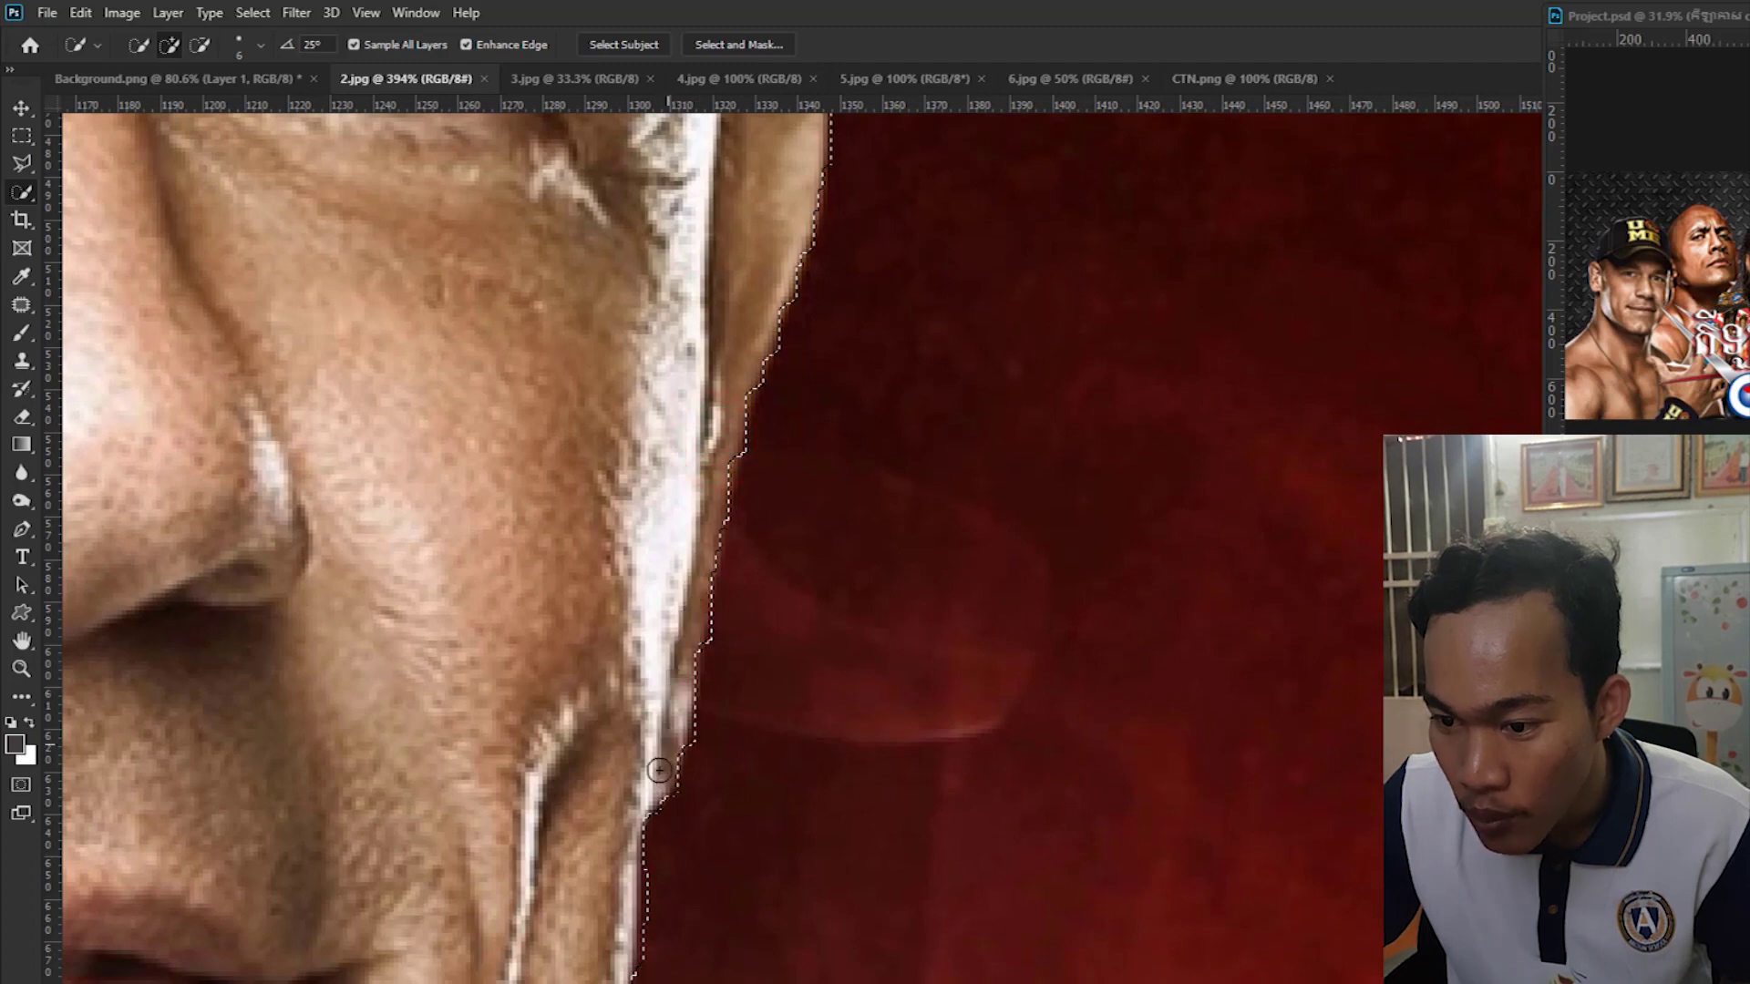
{"action": "left_click_drag", "start_coordinate": [891, 653], "coordinate": [970, 243]}
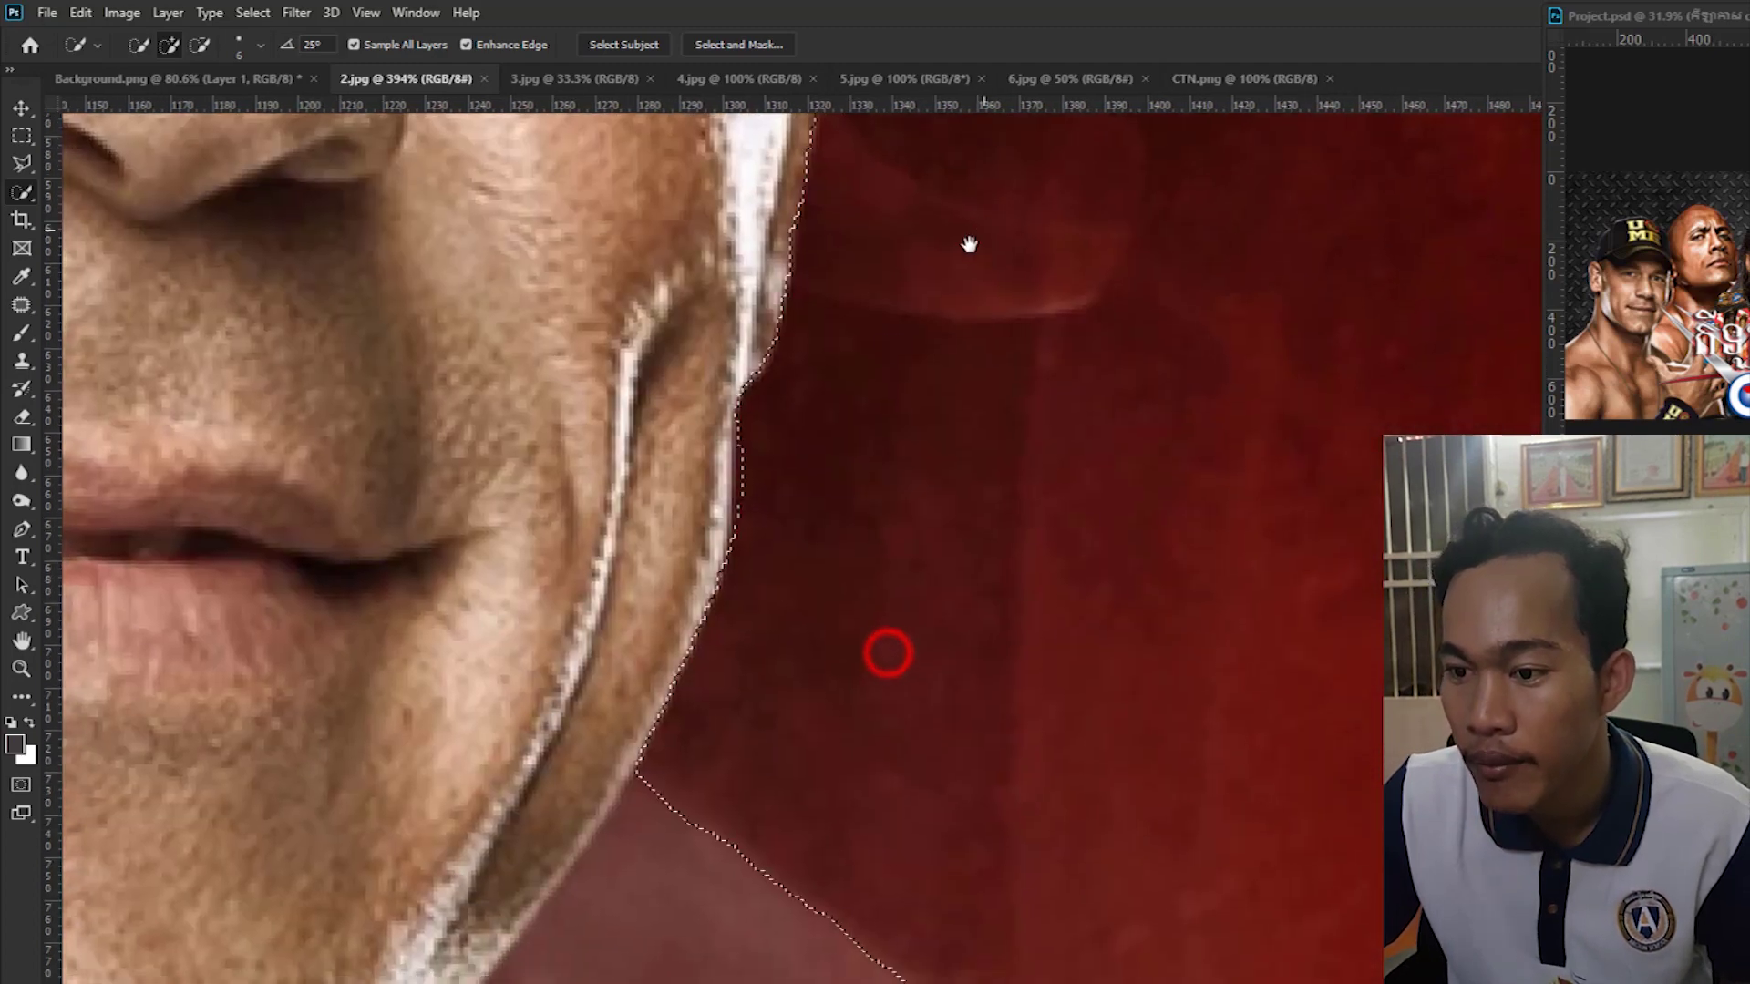
{"action": "left_click", "coordinate": [754, 451], "text": "alt"}
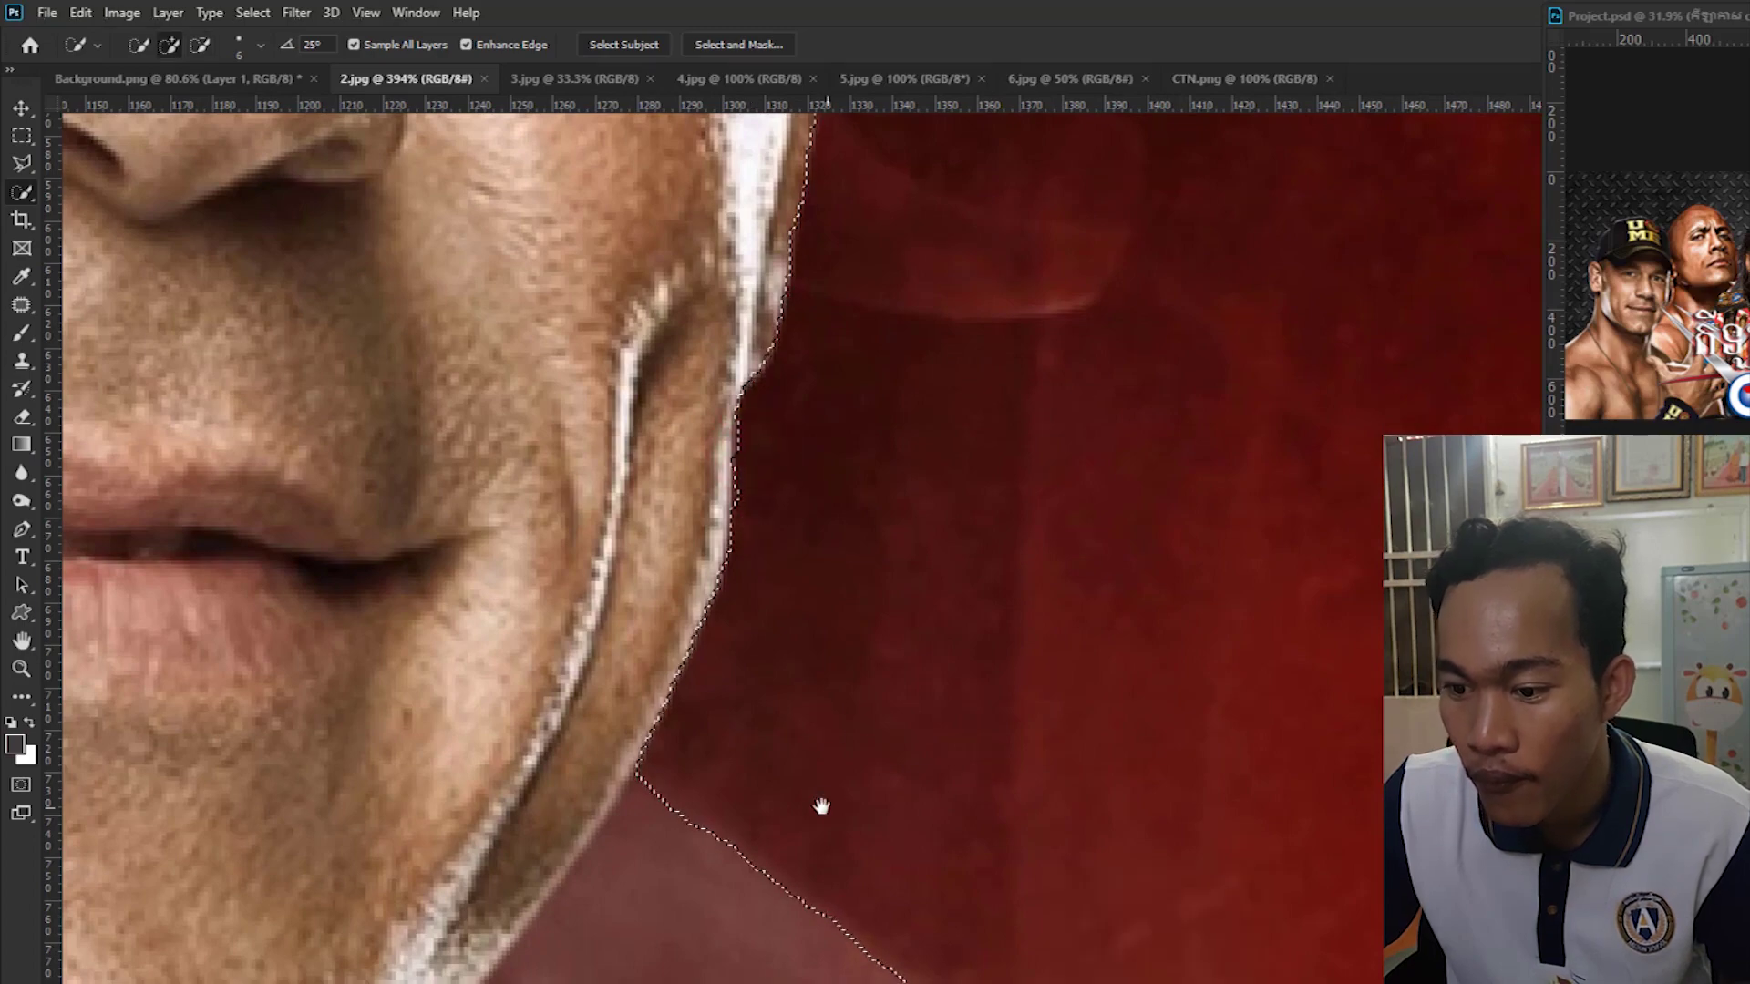
{"action": "left_click_drag", "start_coordinate": [814, 789], "coordinate": [862, 327]}
{"action": "scroll", "coordinate": [863, 326], "scroll_direction": "down", "scroll_amount": 3}
{"action": "scroll", "coordinate": [910, 390], "scroll_direction": "down", "scroll_amount": 2}
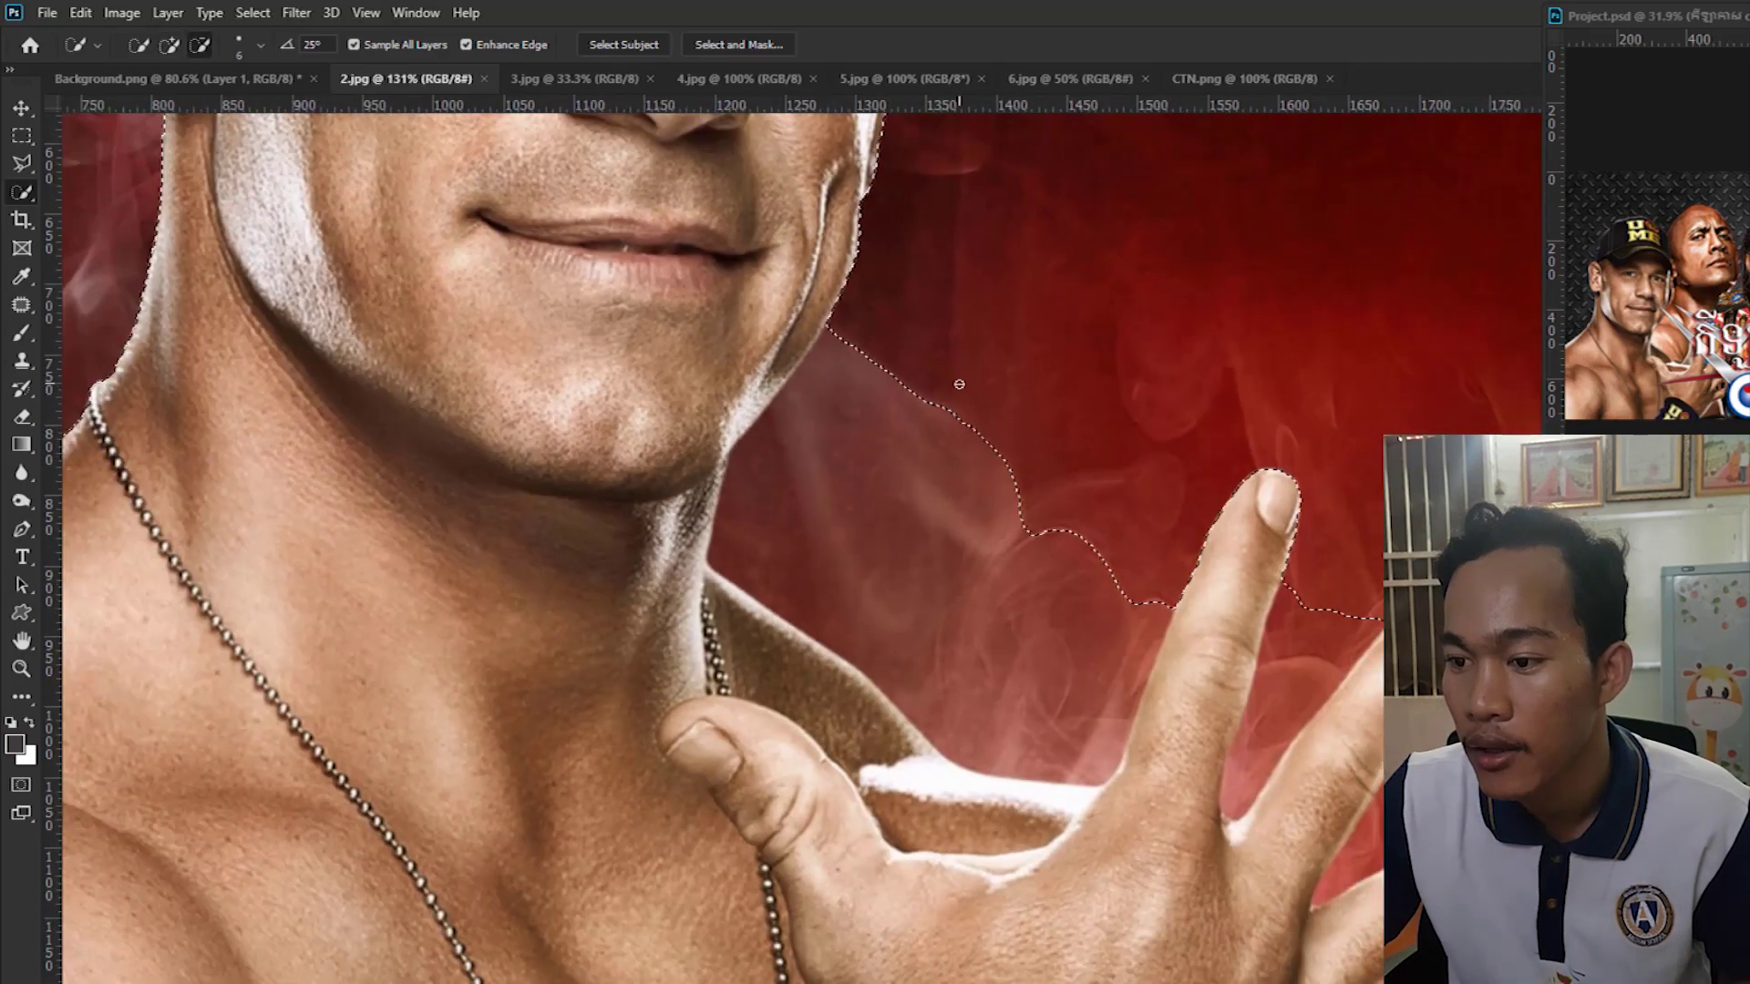
Trim background from the selection around the chin, neck and collar with a roughly 15 px brush.
{"action": "right_click", "coordinate": [962, 384], "text": "alt"}
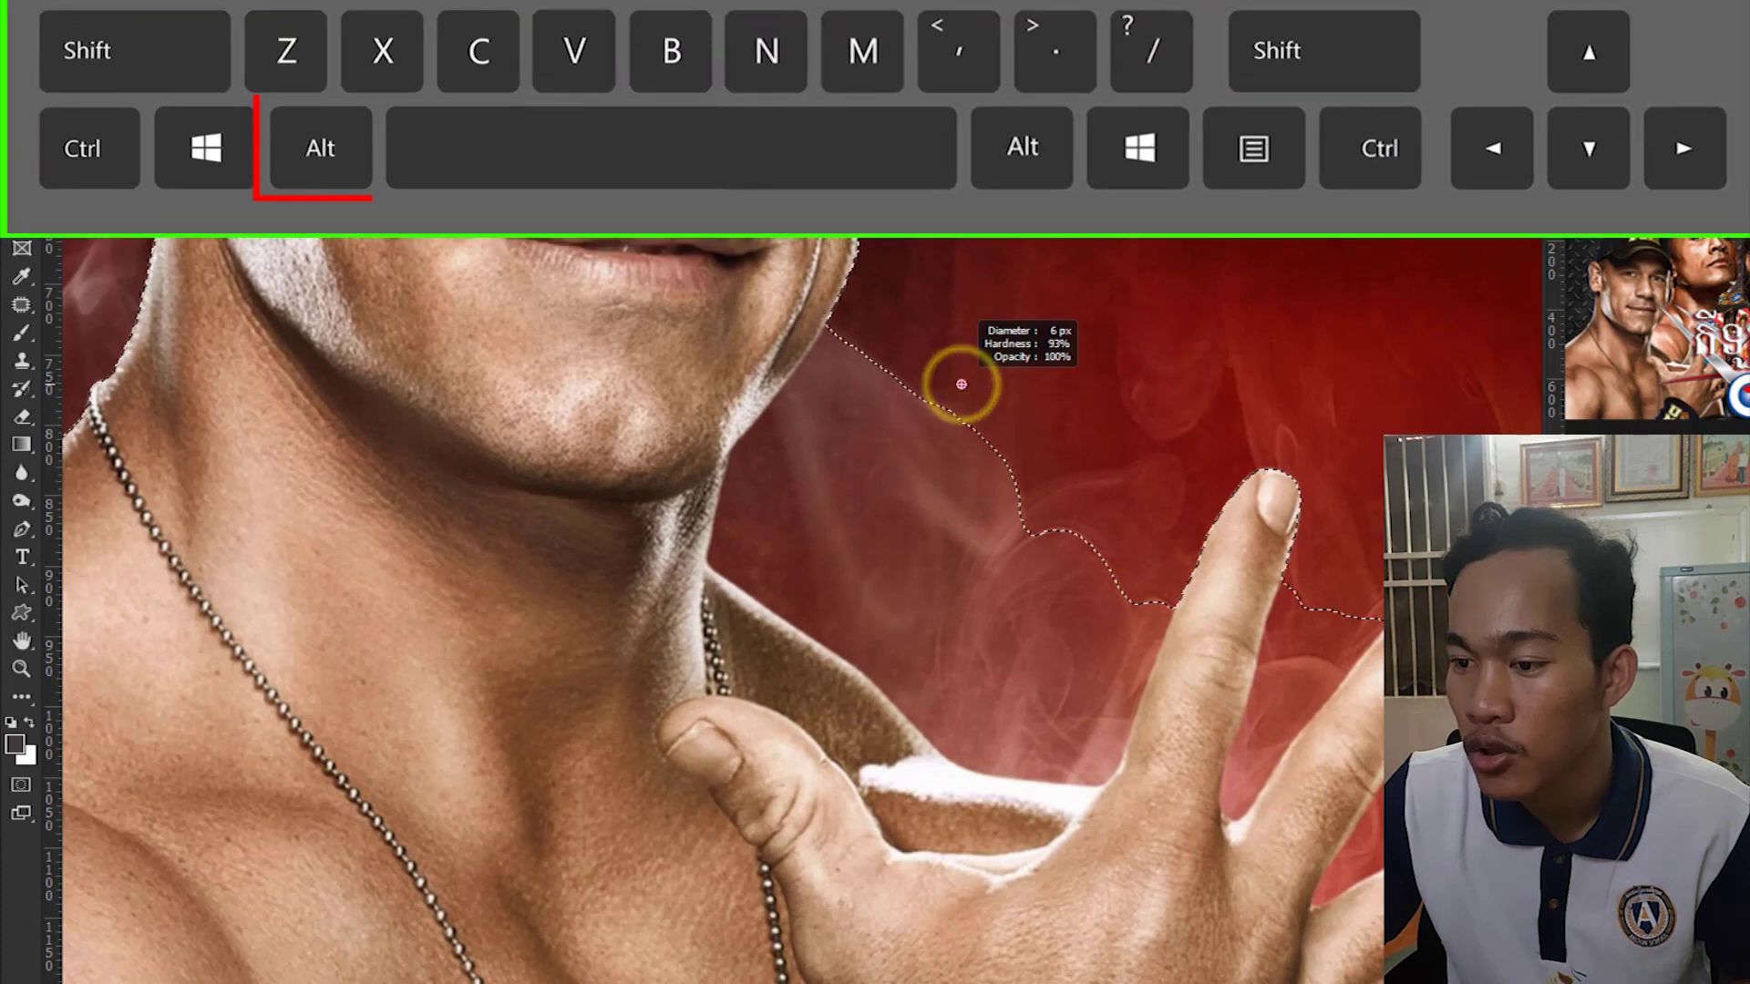
{"action": "left_click_drag", "start_coordinate": [961, 385], "coordinate": [1015, 377]}
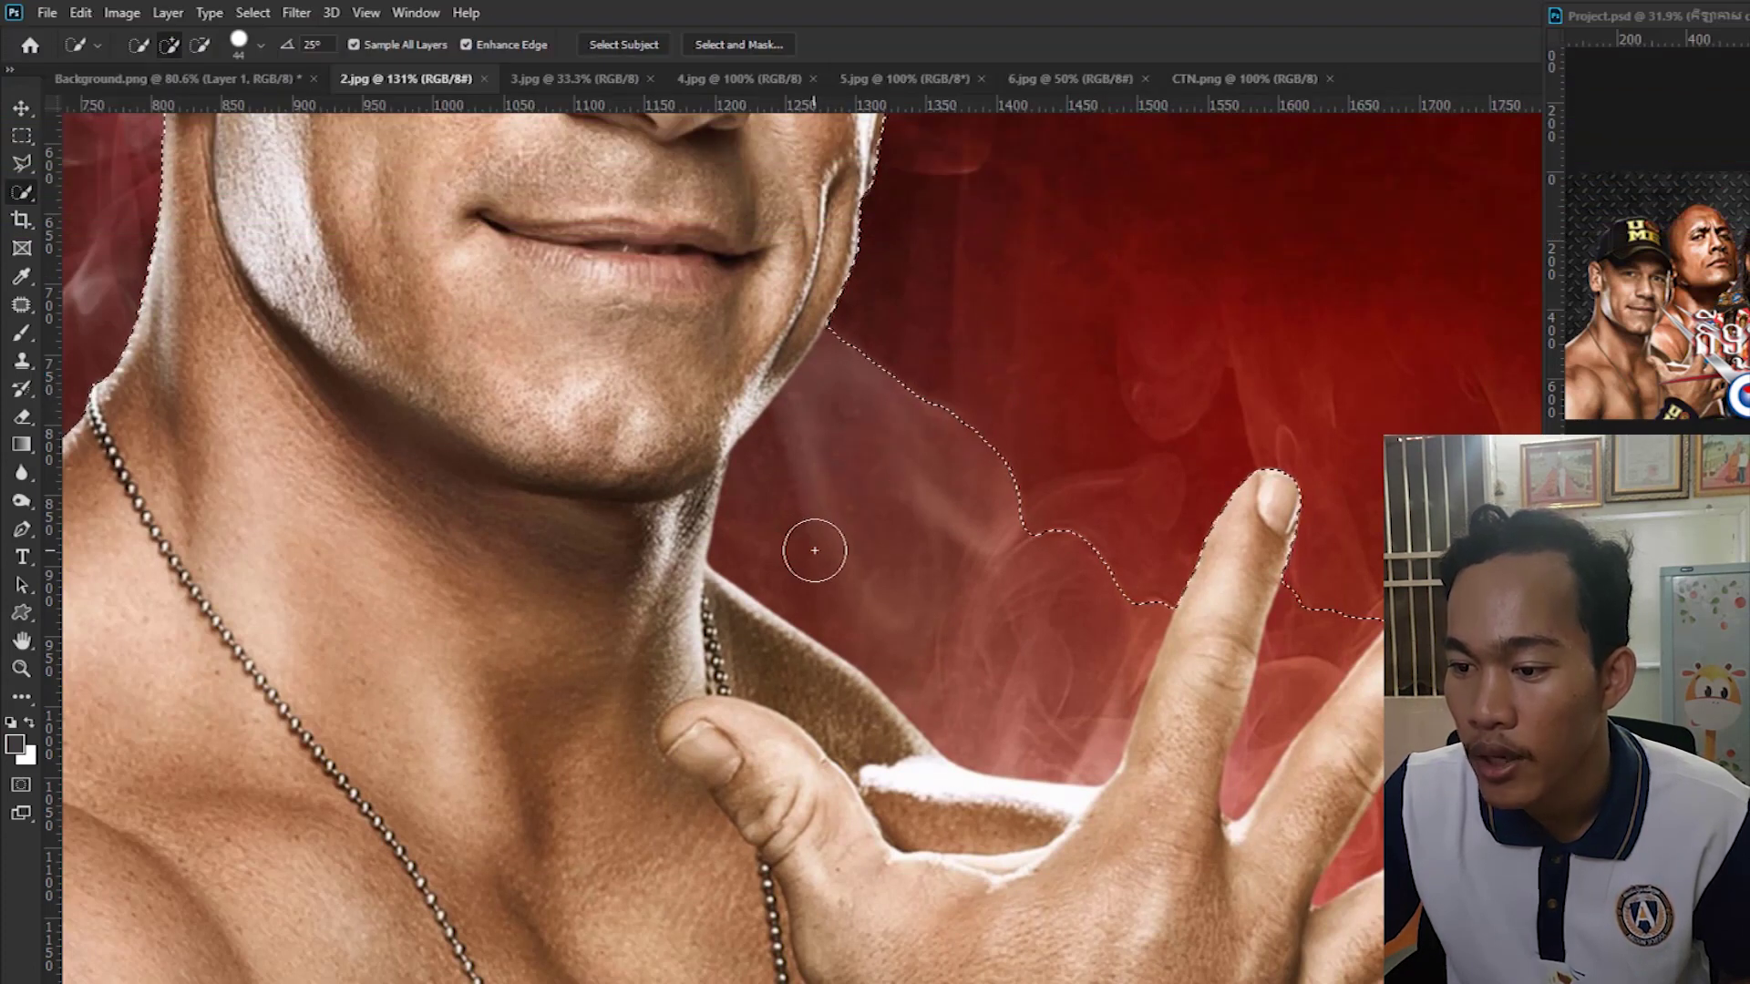
{"action": "mouse_move", "coordinate": [969, 410]}
{"action": "left_mouse_down"}
{"action": "mouse_move", "coordinate": [901, 409]}
{"action": "mouse_move", "coordinate": [874, 365]}
{"action": "left_mouse_up"}
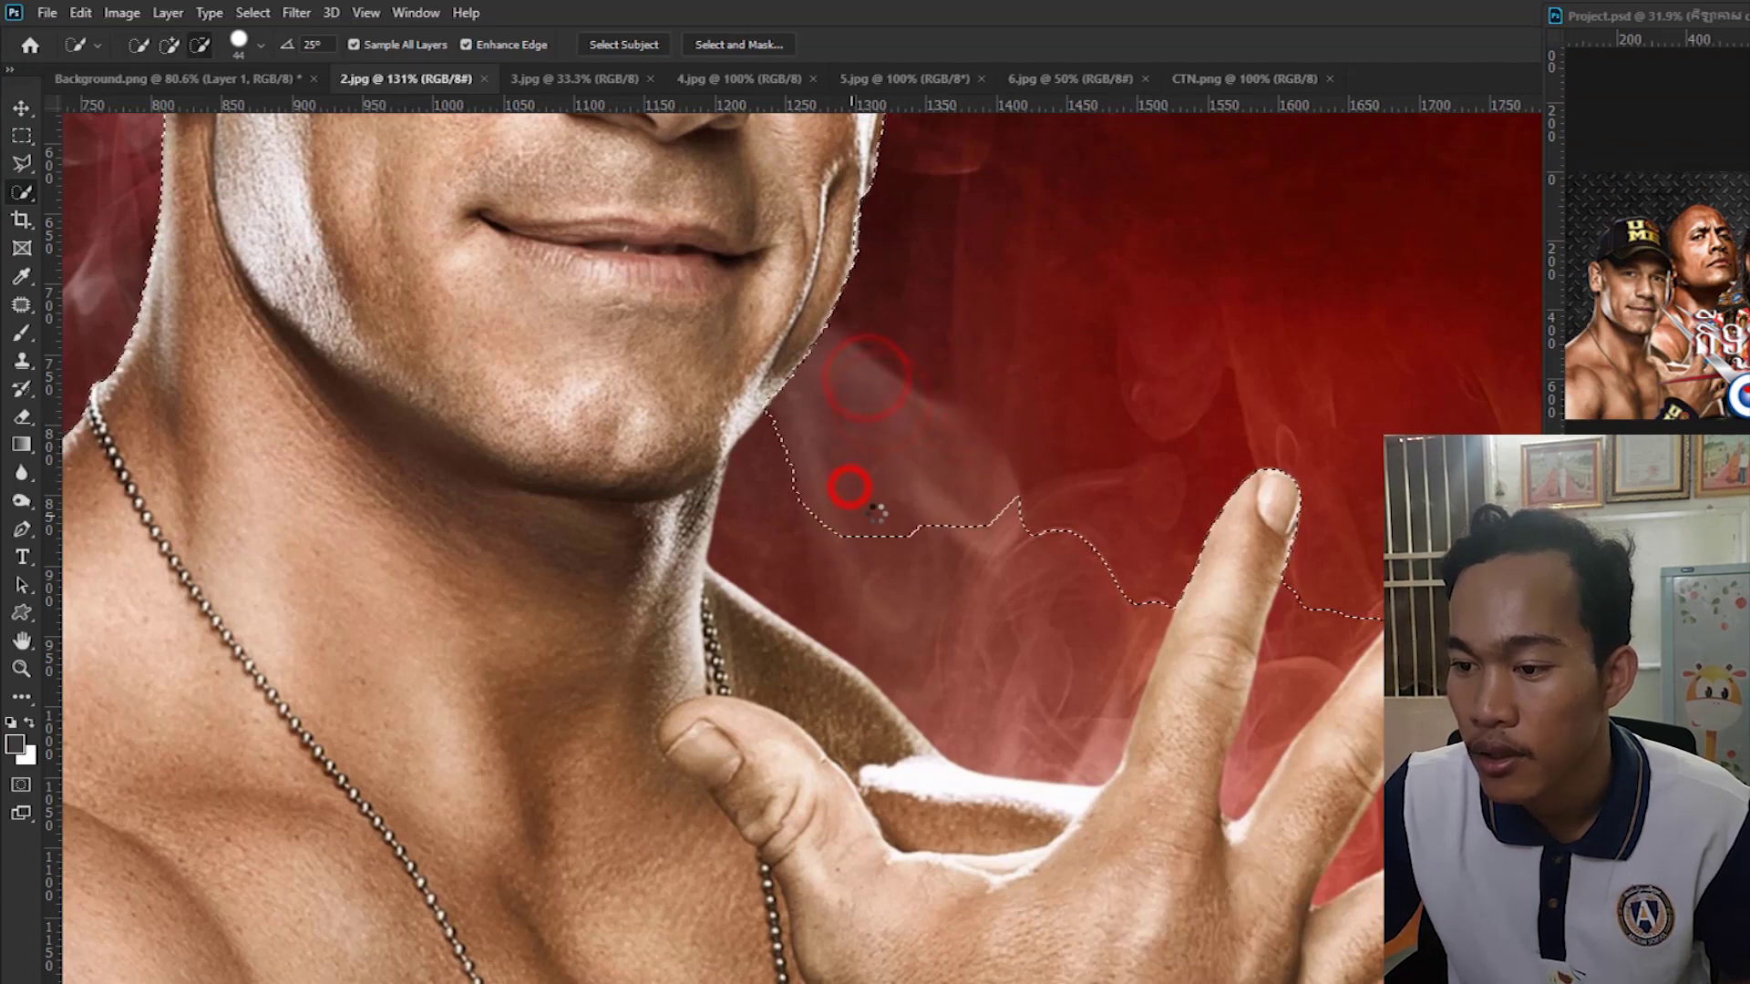
{"action": "mouse_move", "coordinate": [849, 487]}
{"action": "left_mouse_down"}
{"action": "mouse_move", "coordinate": [949, 614]}
{"action": "mouse_move", "coordinate": [982, 730]}
{"action": "left_mouse_up"}
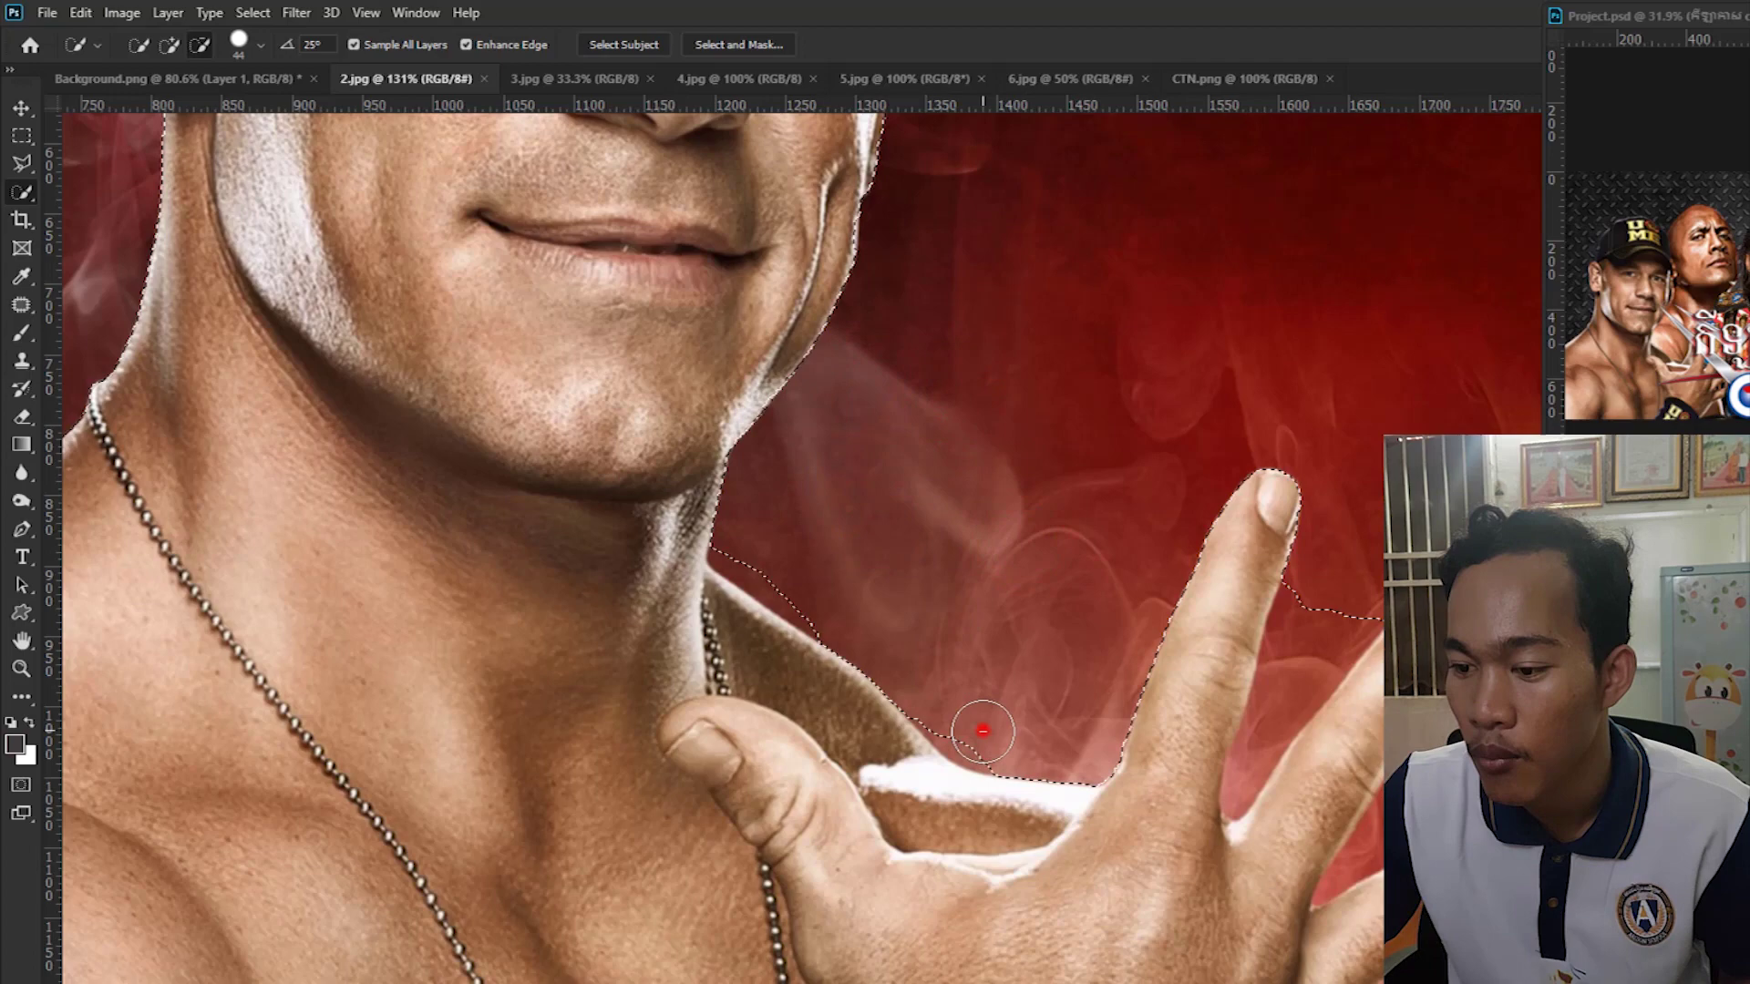
{"action": "left_click", "coordinate": [796, 579]}
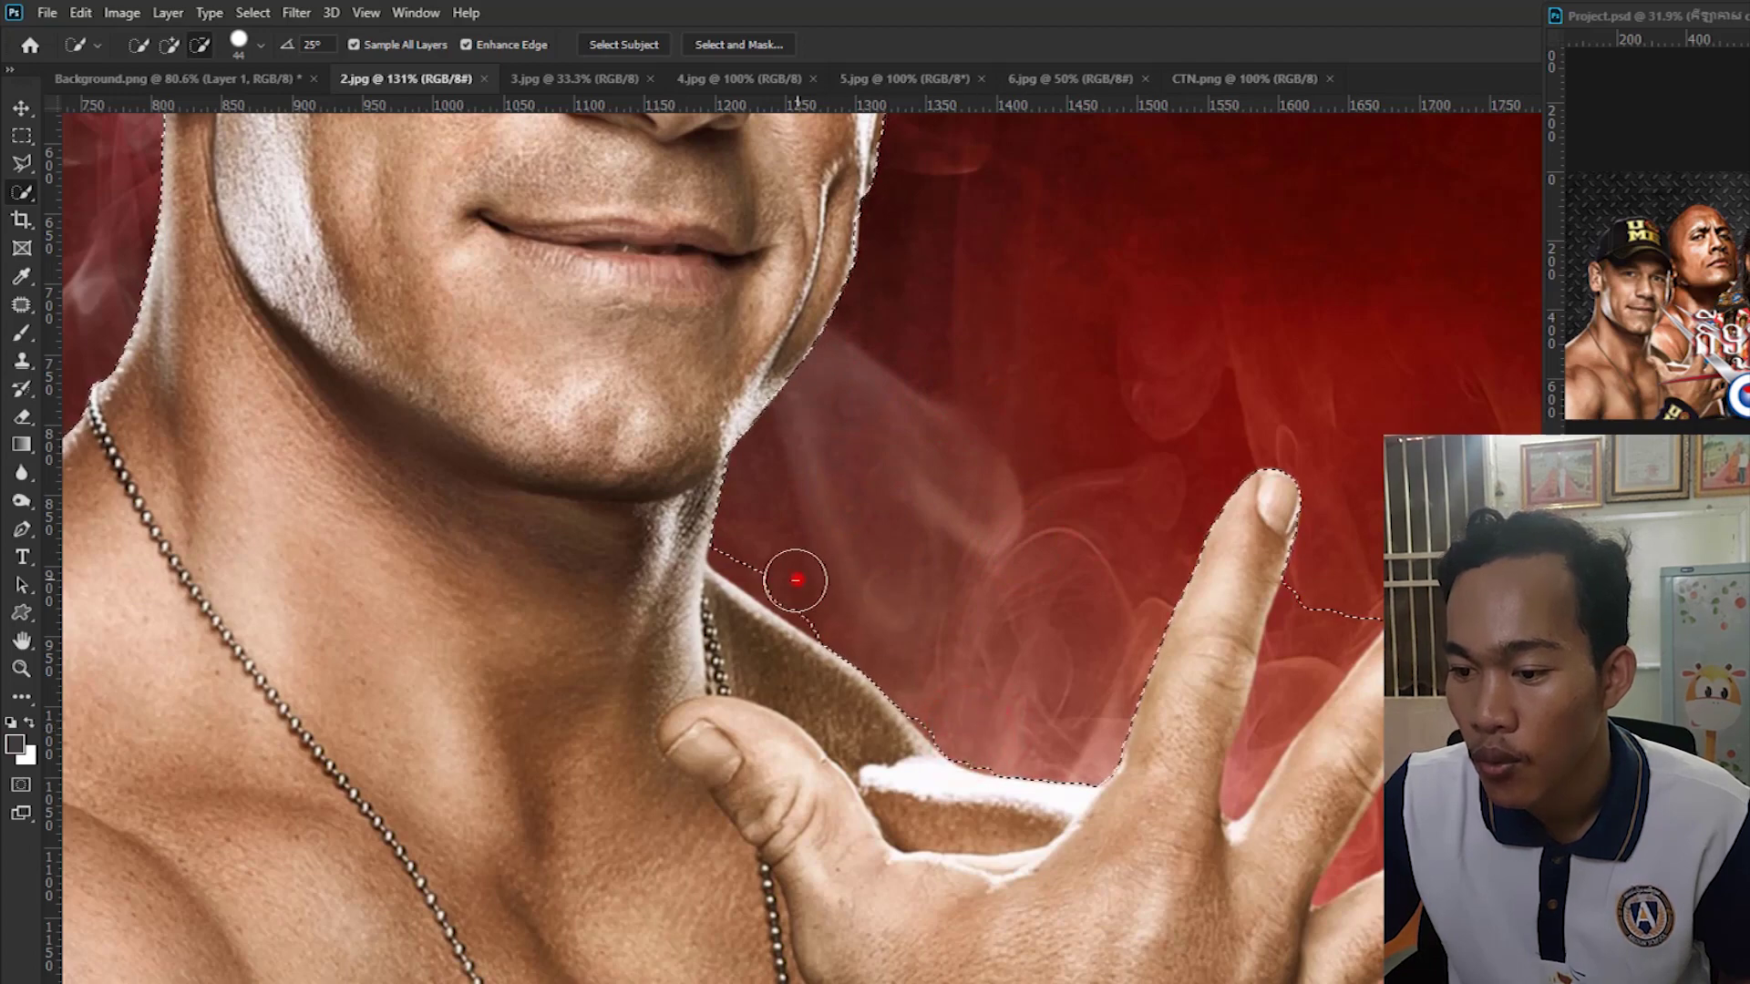
{"action": "left_click", "coordinate": [759, 565]}
{"action": "right_click", "coordinate": [841, 486], "text": "alt"}
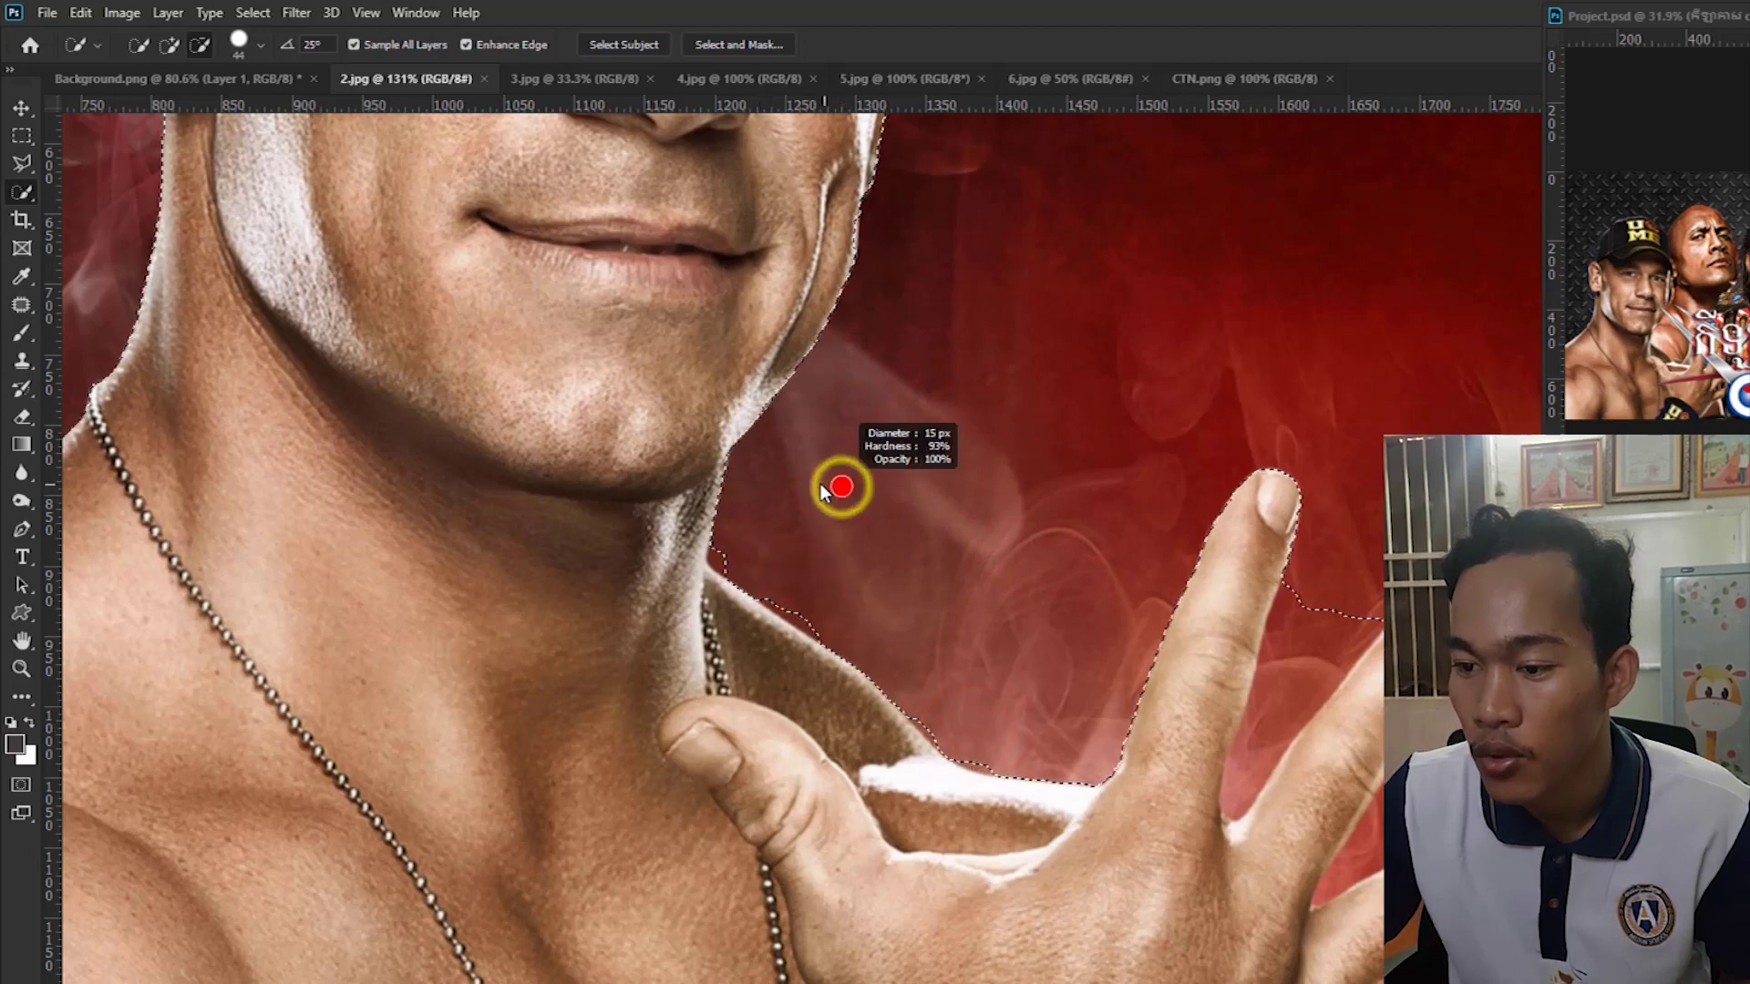
{"action": "scroll", "coordinate": [745, 551], "scroll_direction": "up", "scroll_amount": 2}
{"action": "scroll", "coordinate": [711, 559], "scroll_direction": "up", "scroll_amount": 2}
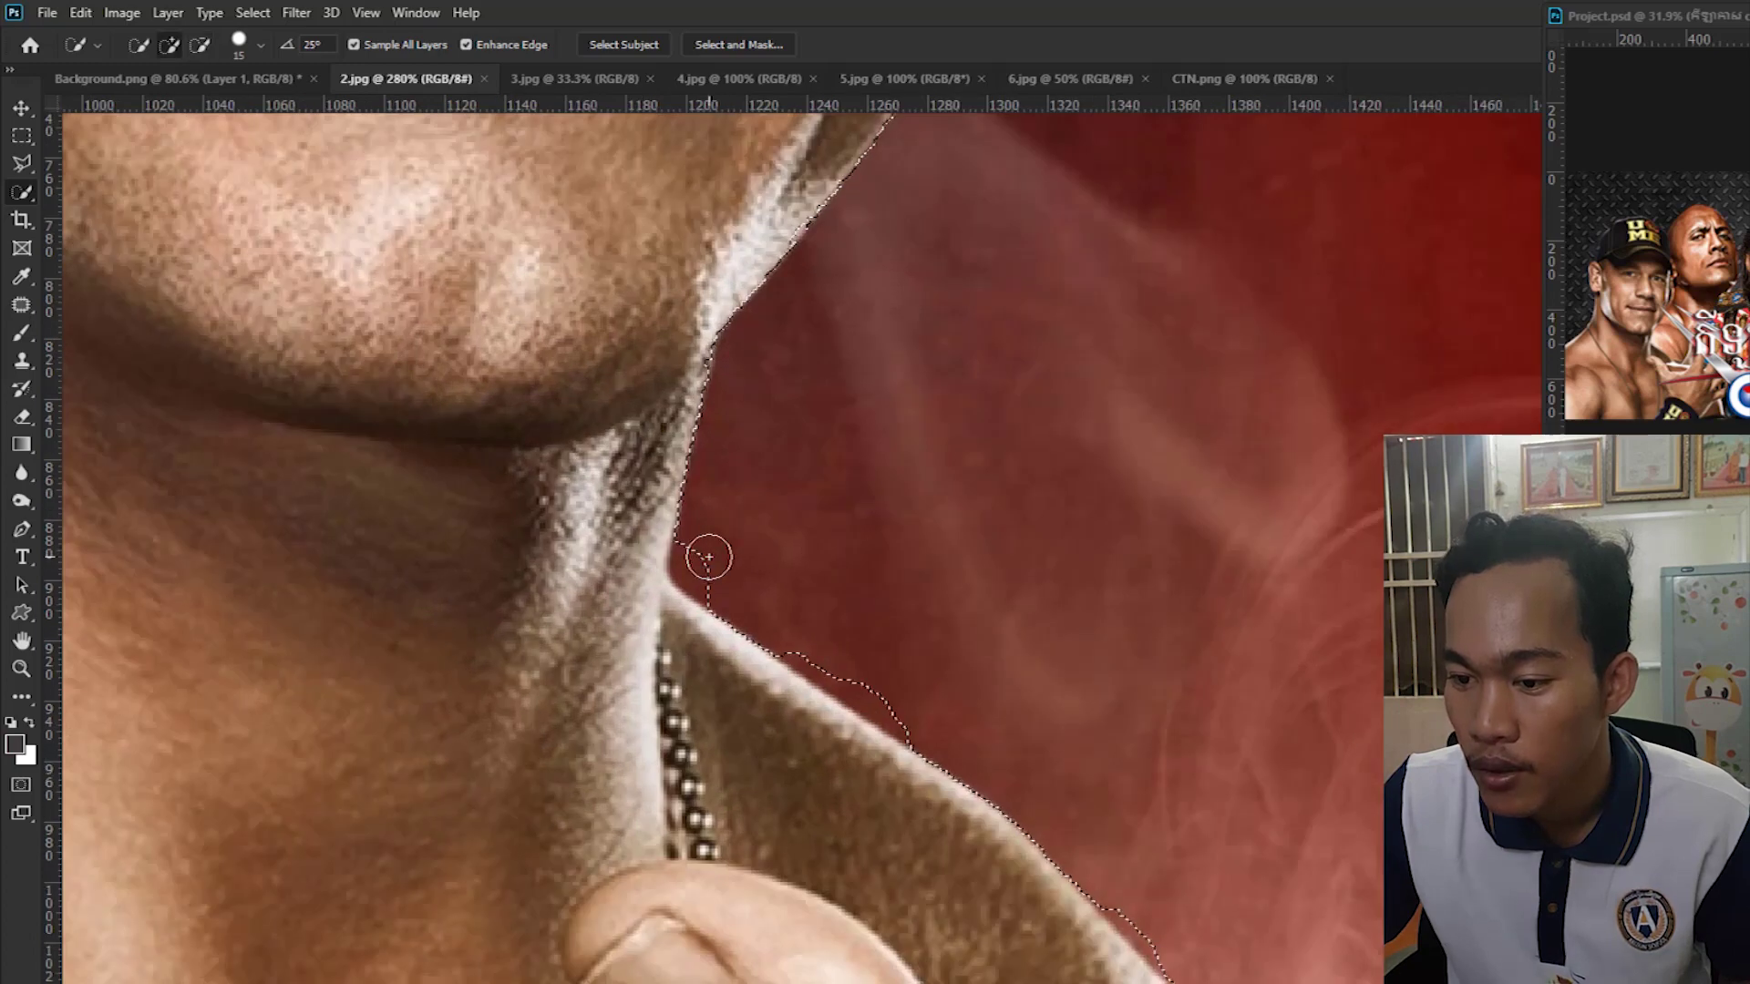
{"action": "left_click", "coordinate": [704, 557]}
{"action": "left_click", "coordinate": [734, 539], "text": "alt"}
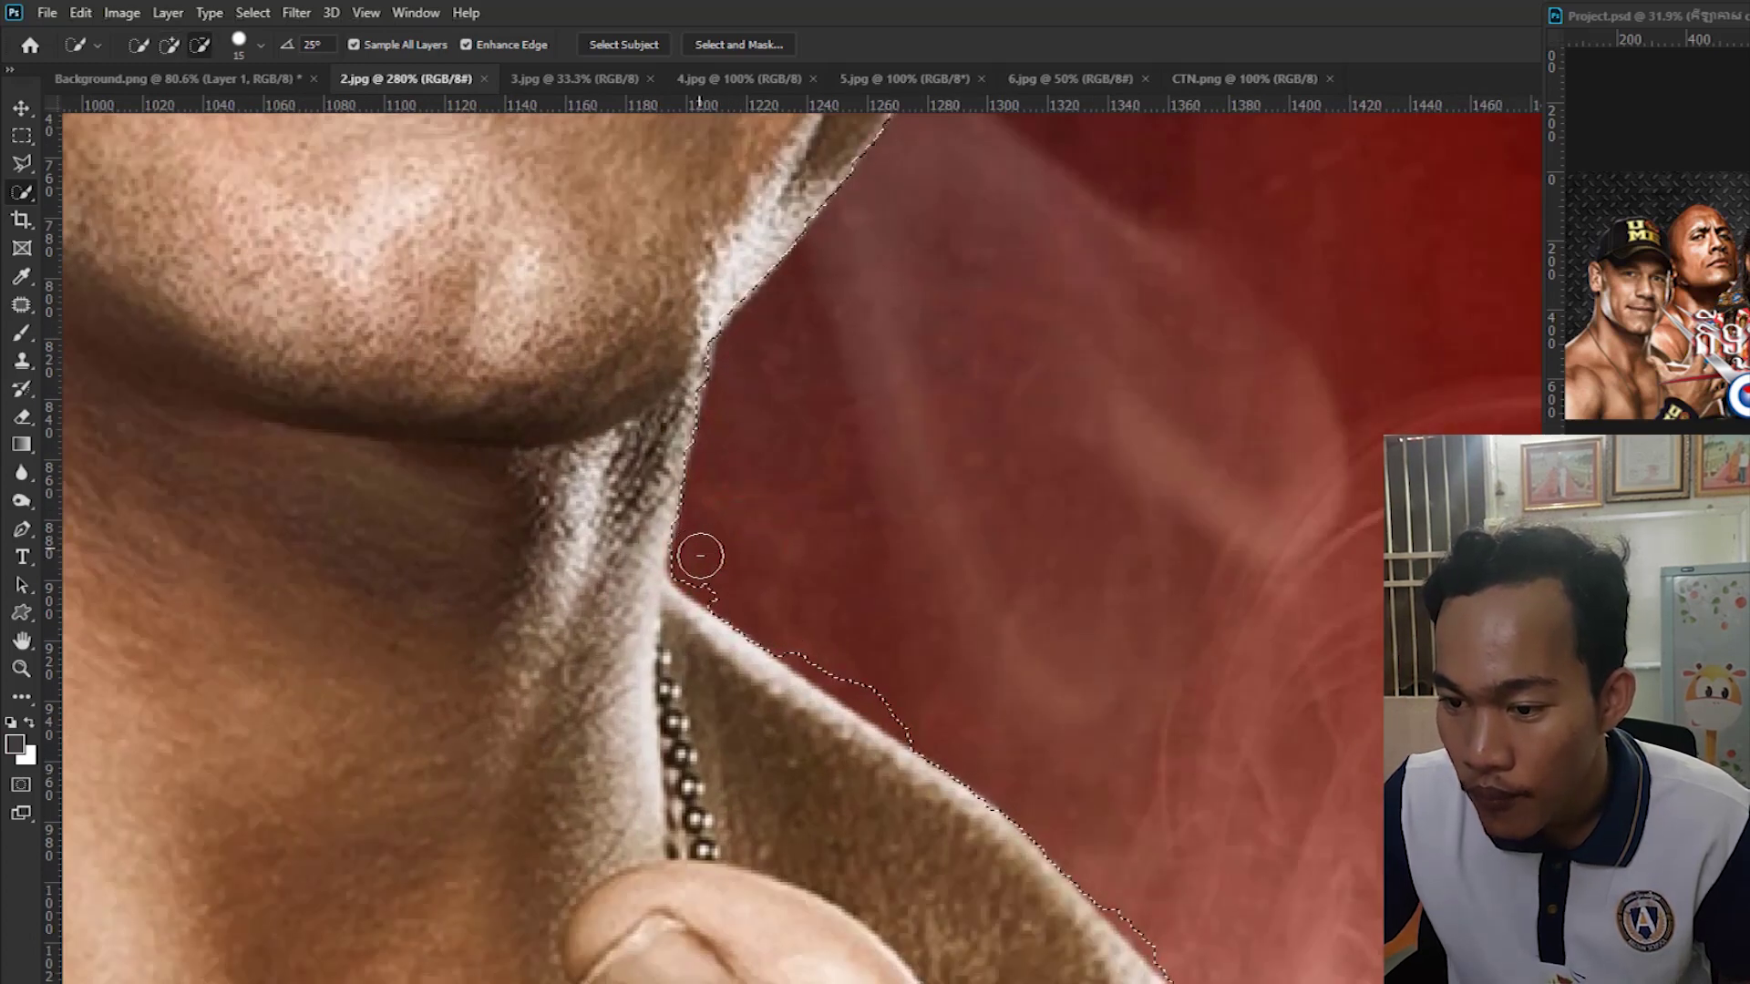
{"action": "left_click_drag", "start_coordinate": [722, 595], "coordinate": [928, 720]}
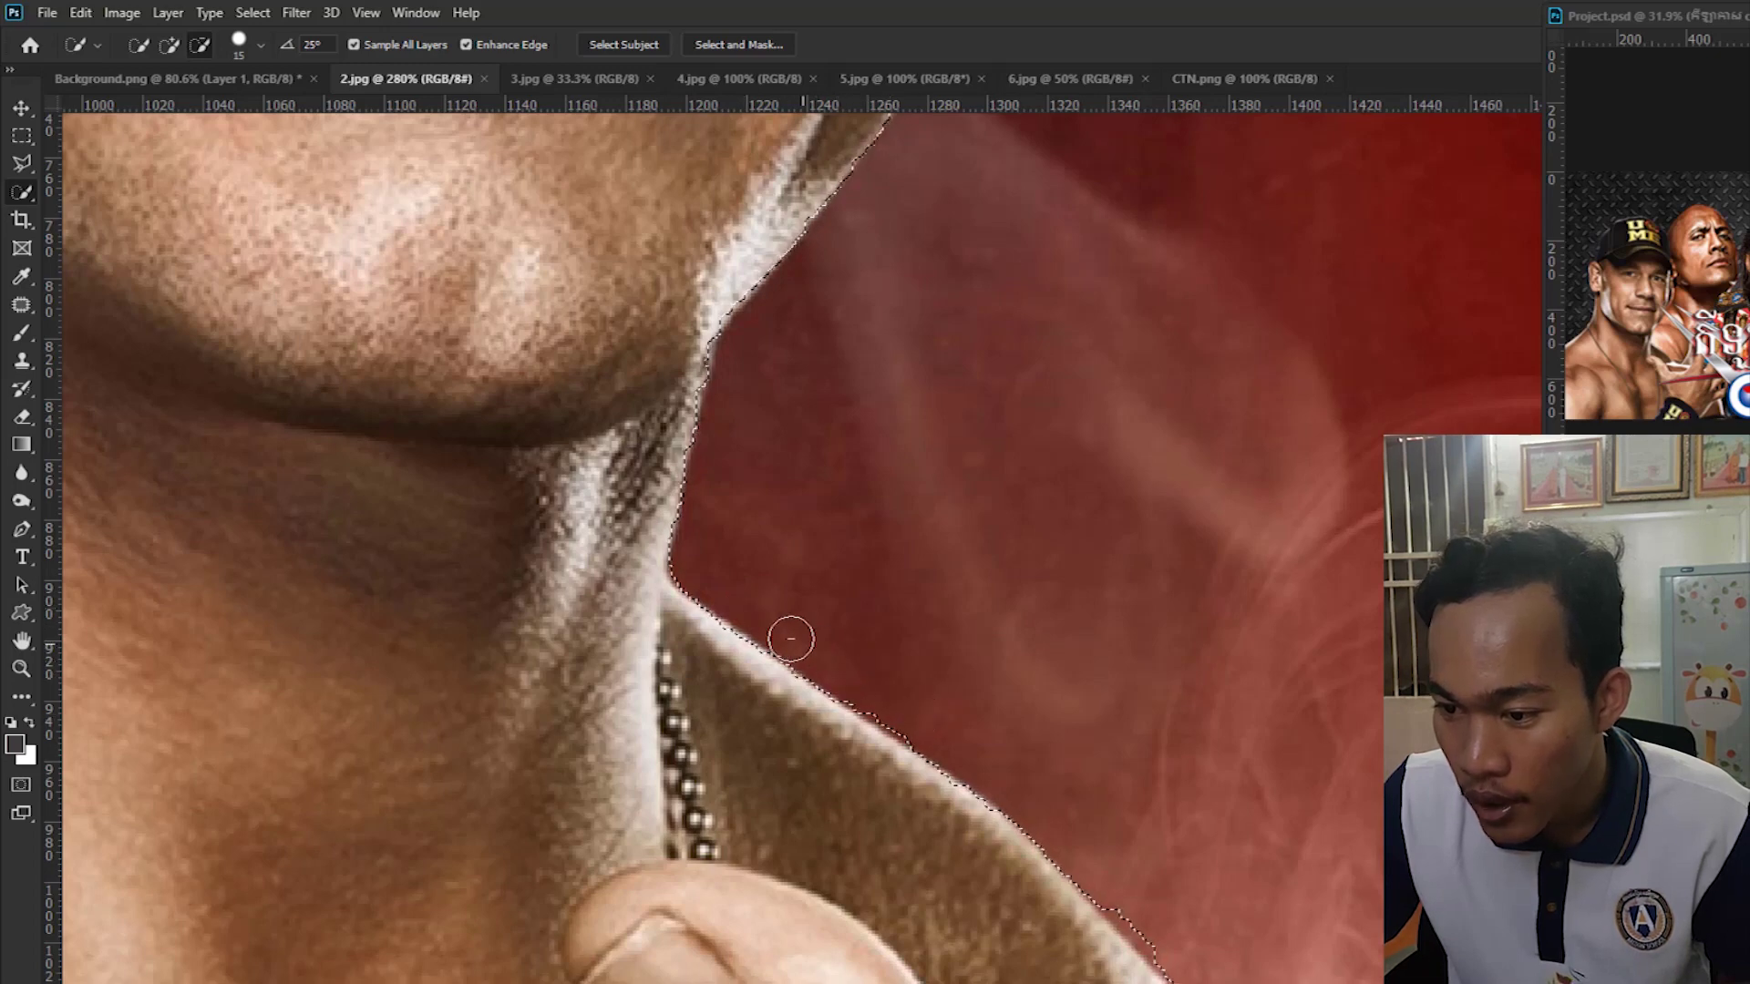
Remove the red background between the raised fingers from the selection.
{"action": "mouse_move", "coordinate": [1164, 818]}
{"action": "left_mouse_down"}
{"action": "mouse_move", "coordinate": [911, 395]}
{"action": "mouse_move", "coordinate": [897, 493]}
{"action": "left_mouse_up"}
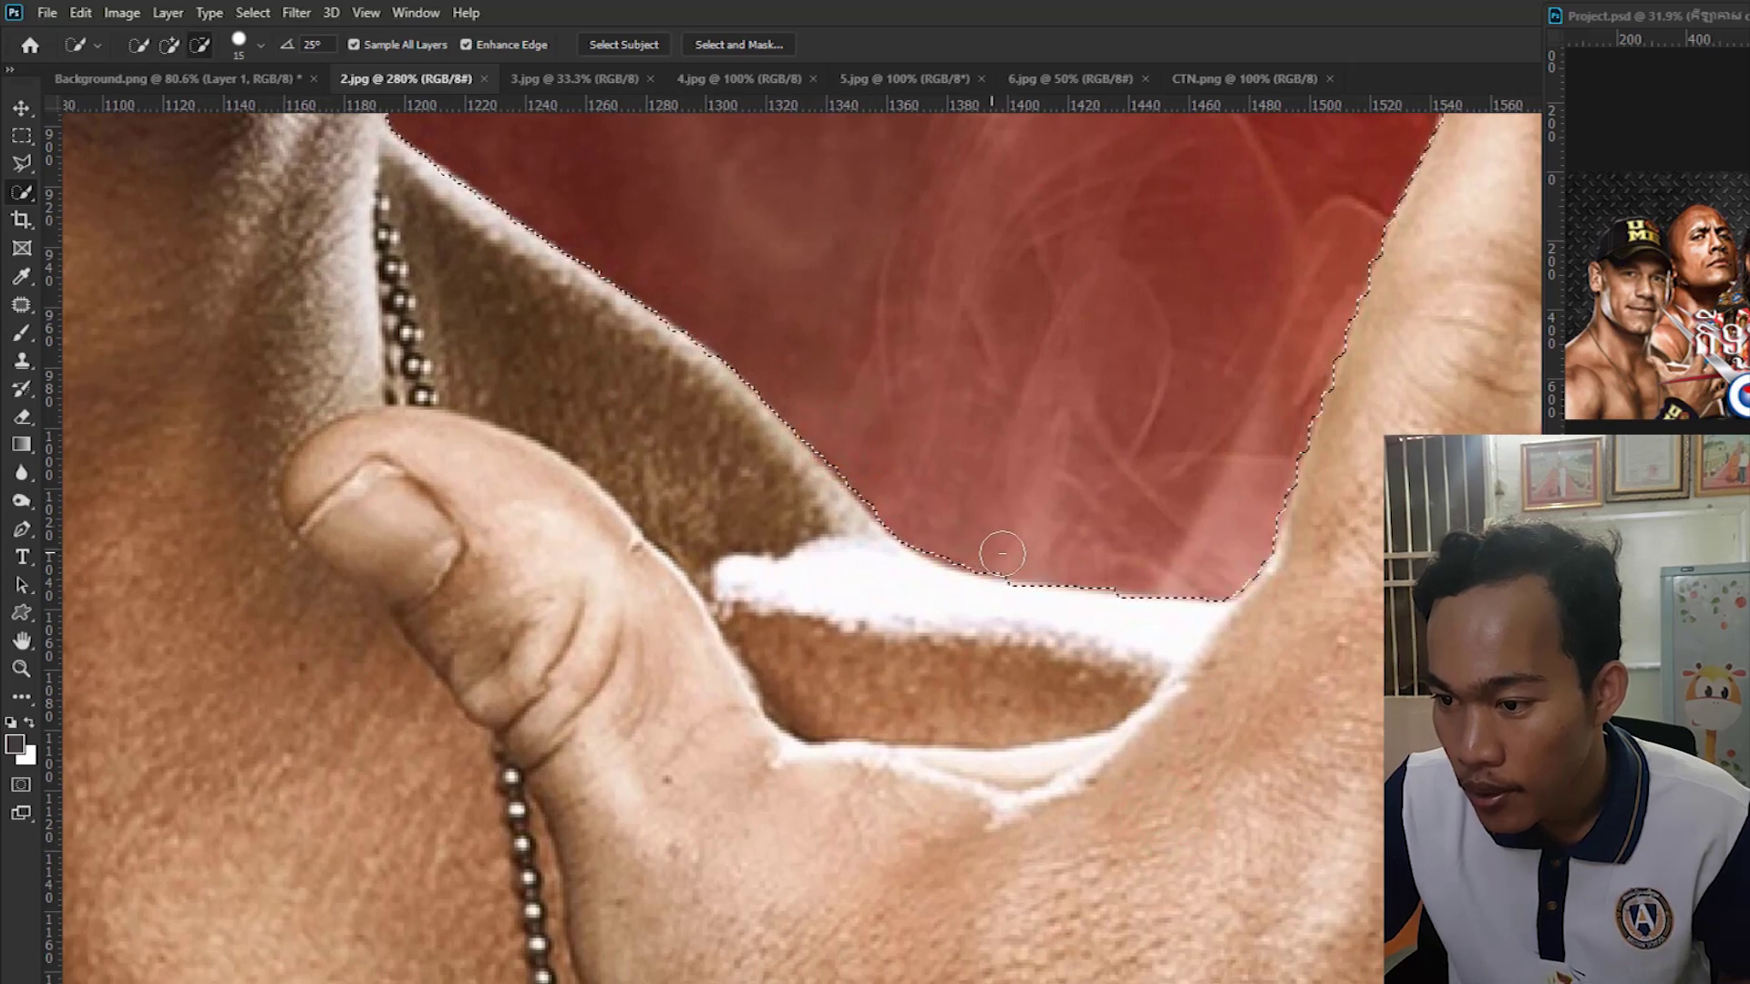
{"action": "mouse_move", "coordinate": [1183, 302]}
{"action": "left_mouse_down"}
{"action": "mouse_move", "coordinate": [869, 499]}
{"action": "mouse_move", "coordinate": [617, 559]}
{"action": "left_mouse_up"}
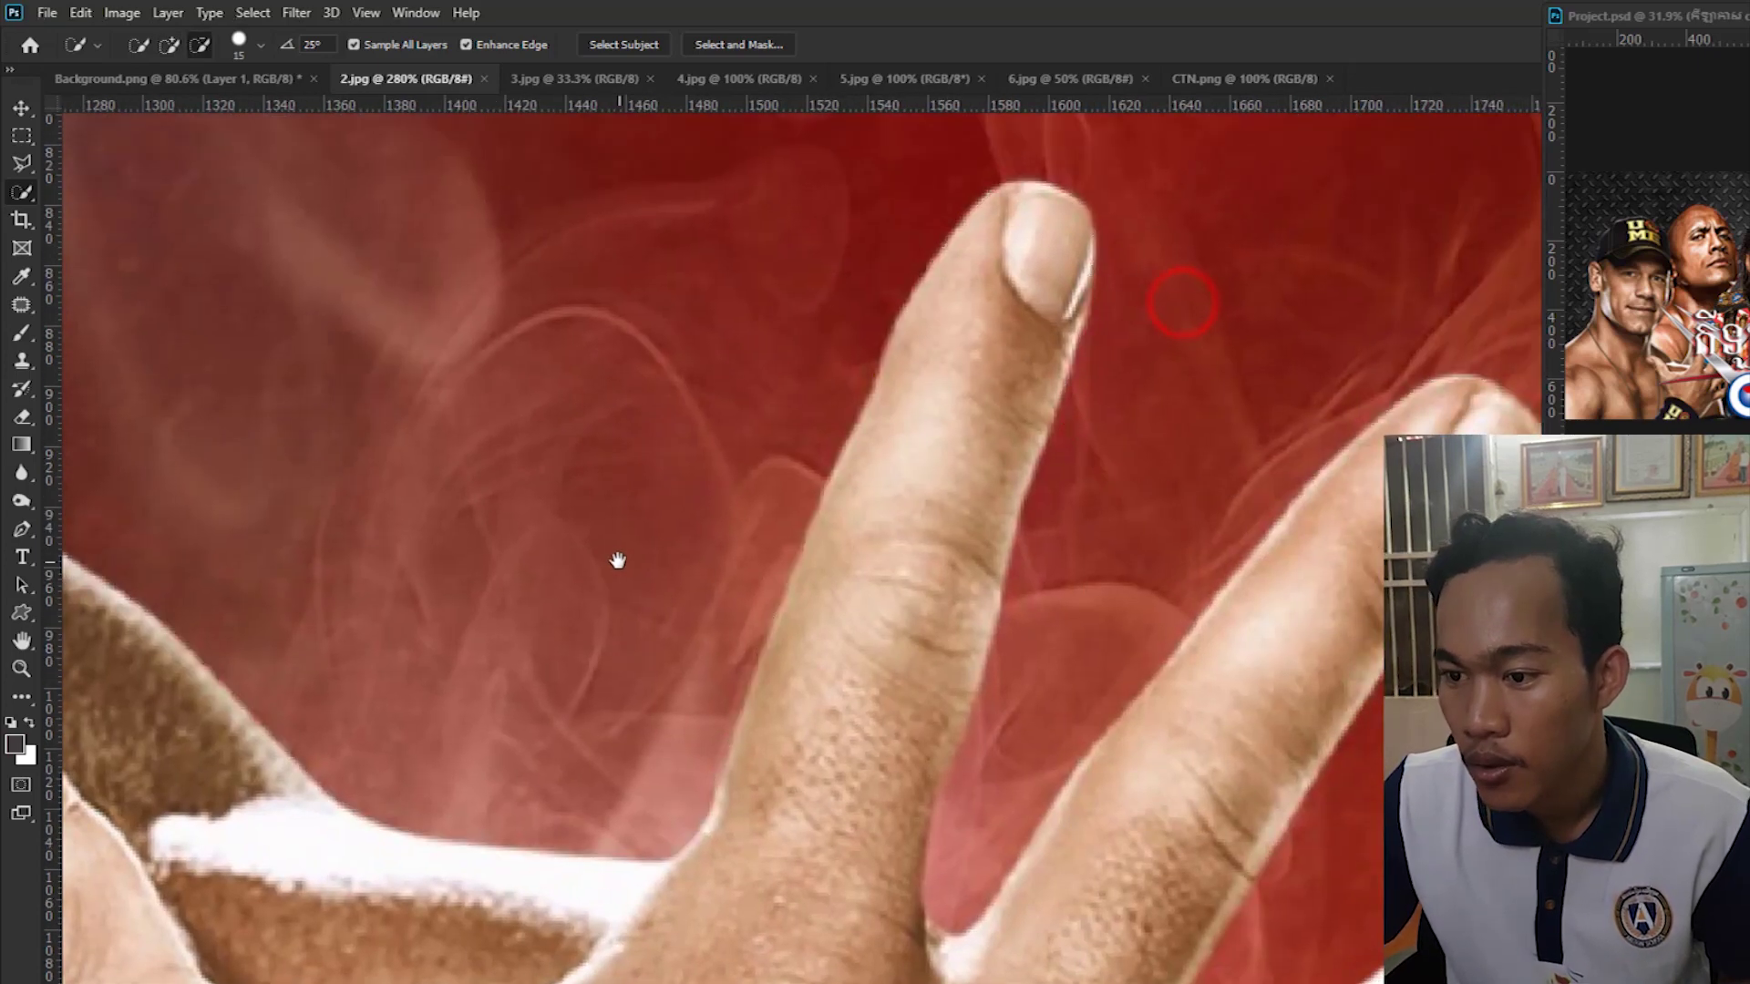
{"action": "left_click_drag", "start_coordinate": [1008, 377], "coordinate": [829, 304]}
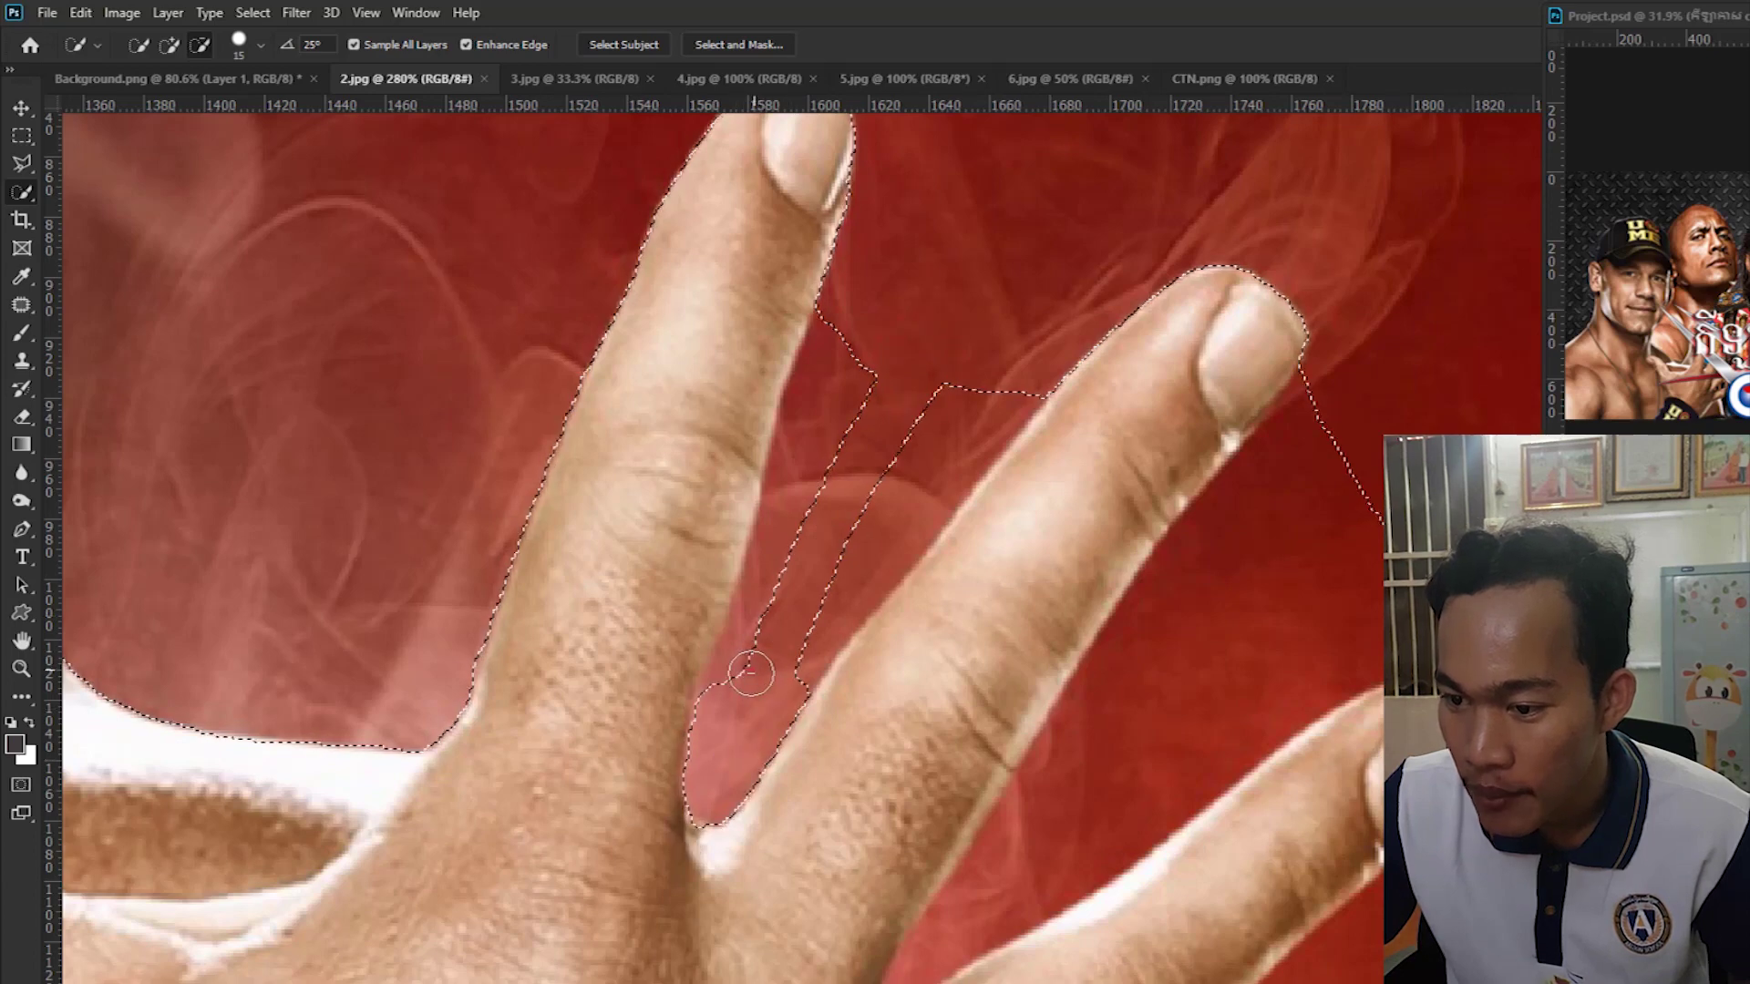
{"action": "left_click_drag", "start_coordinate": [855, 422], "coordinate": [861, 343]}
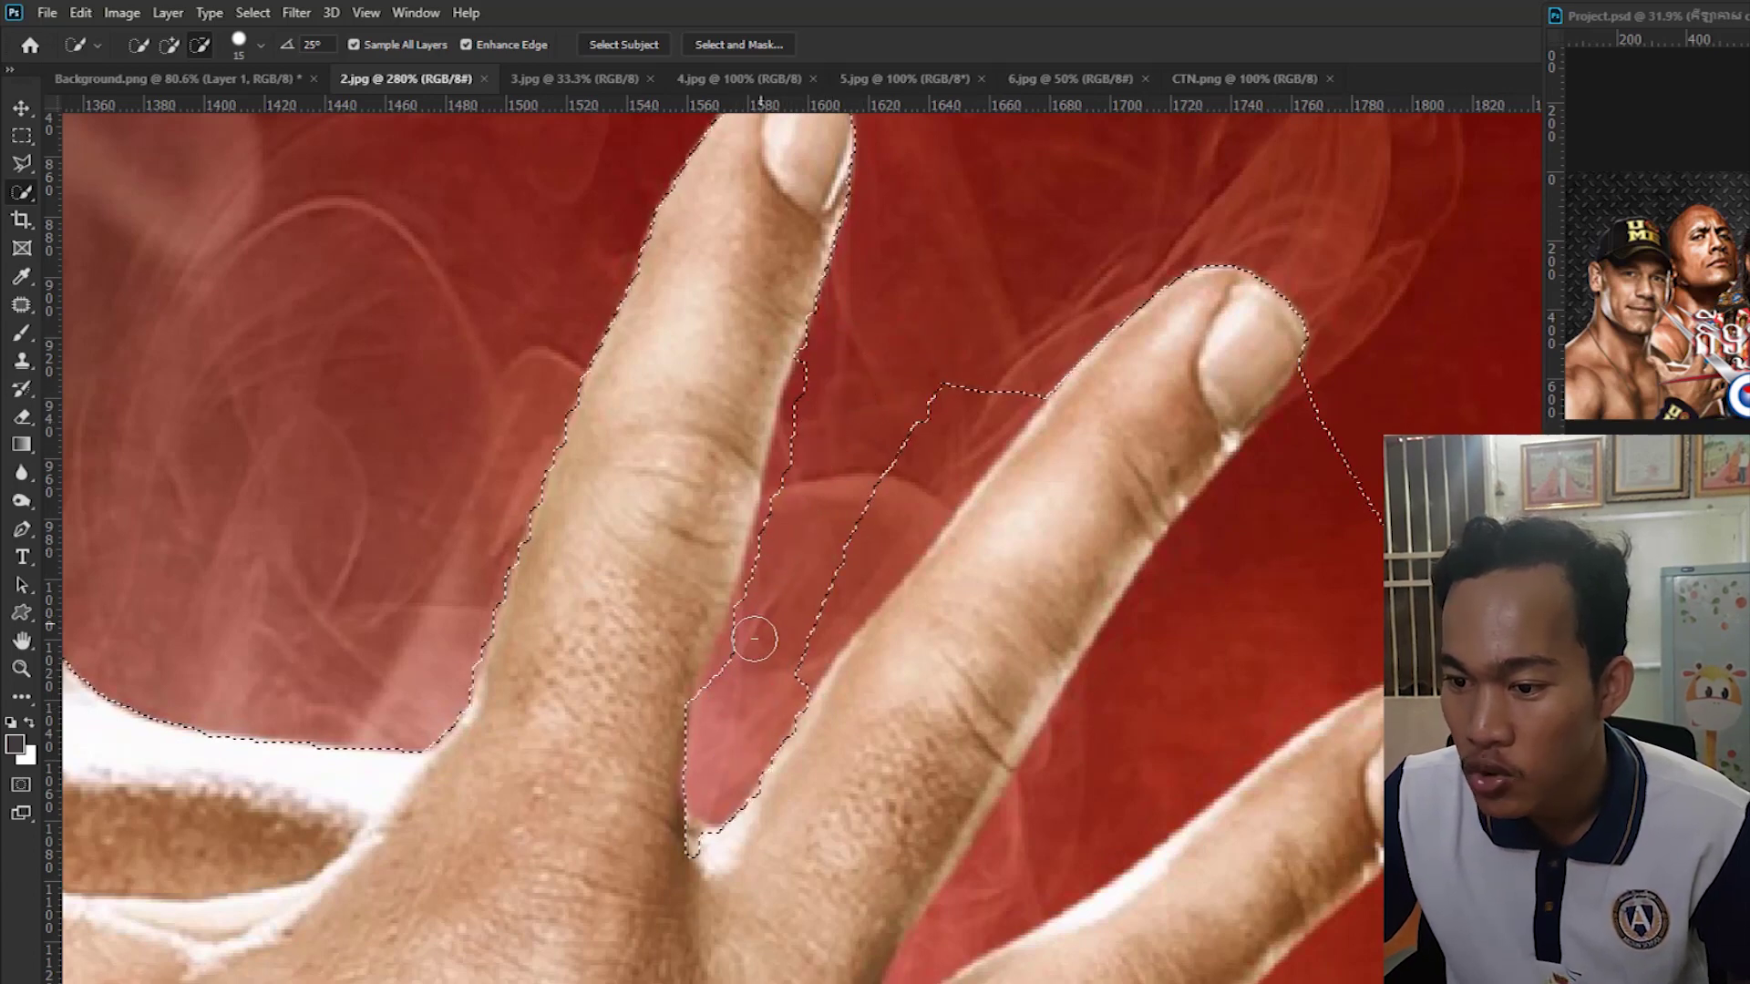
{"action": "left_click", "coordinate": [736, 680]}
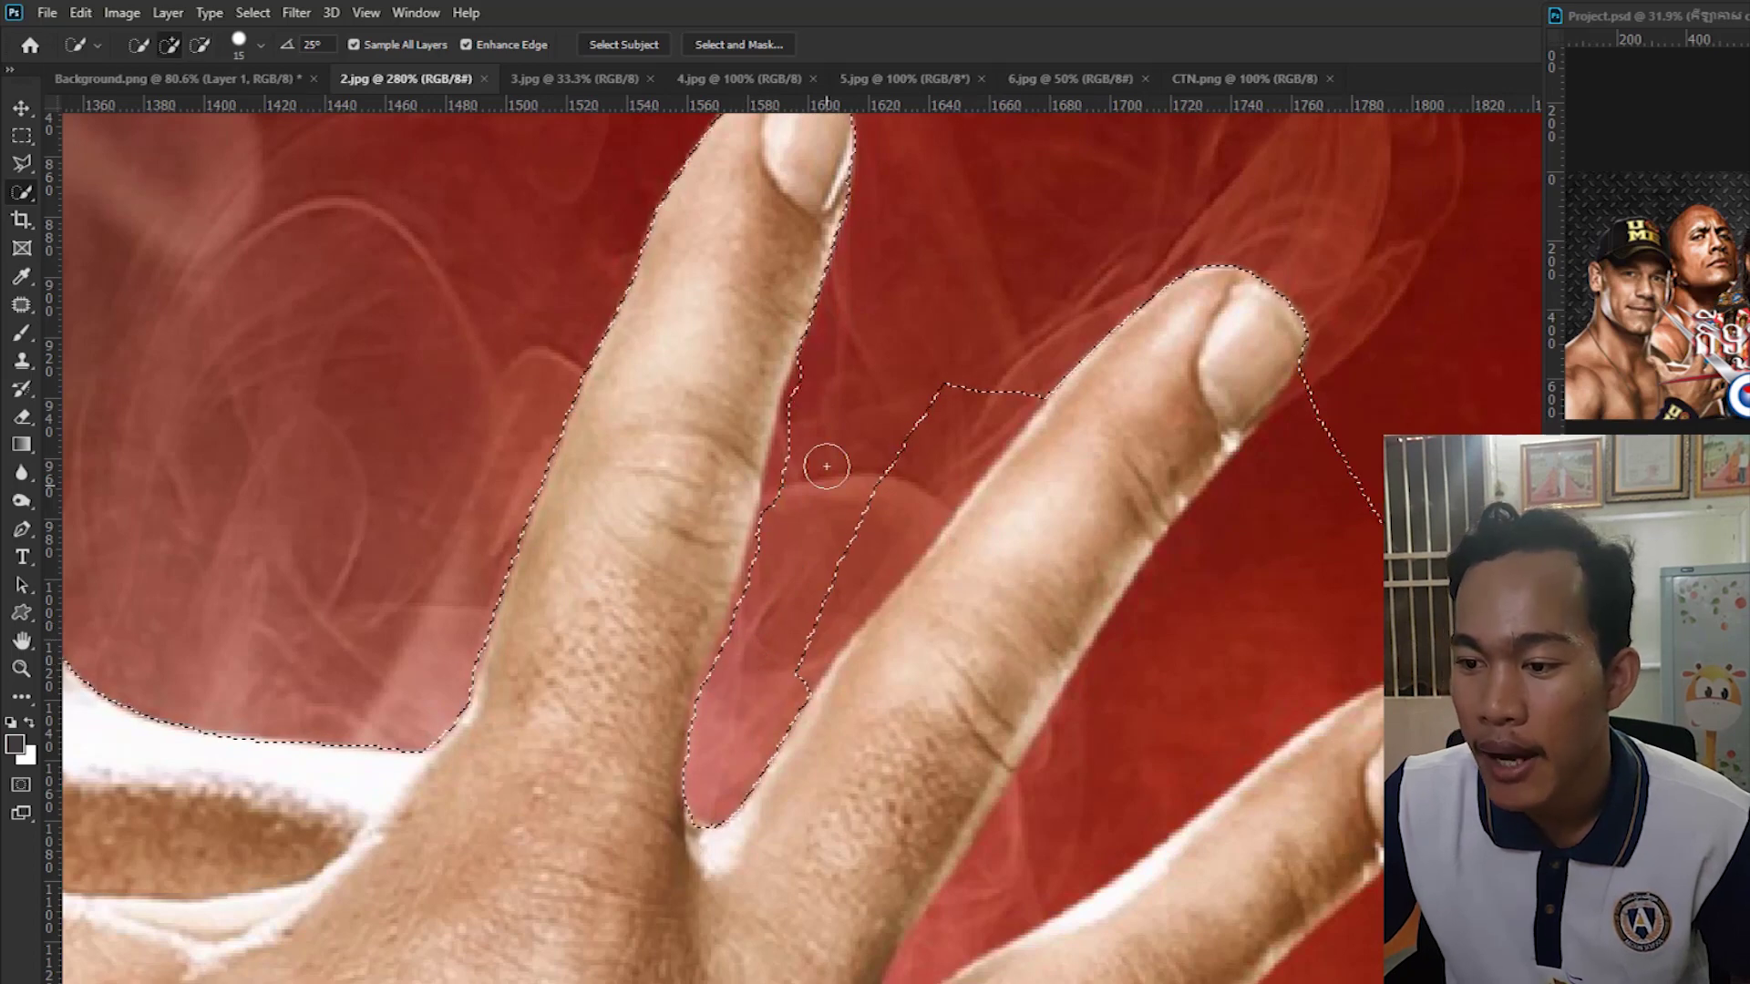
{"action": "key", "text": "alt+shift"}
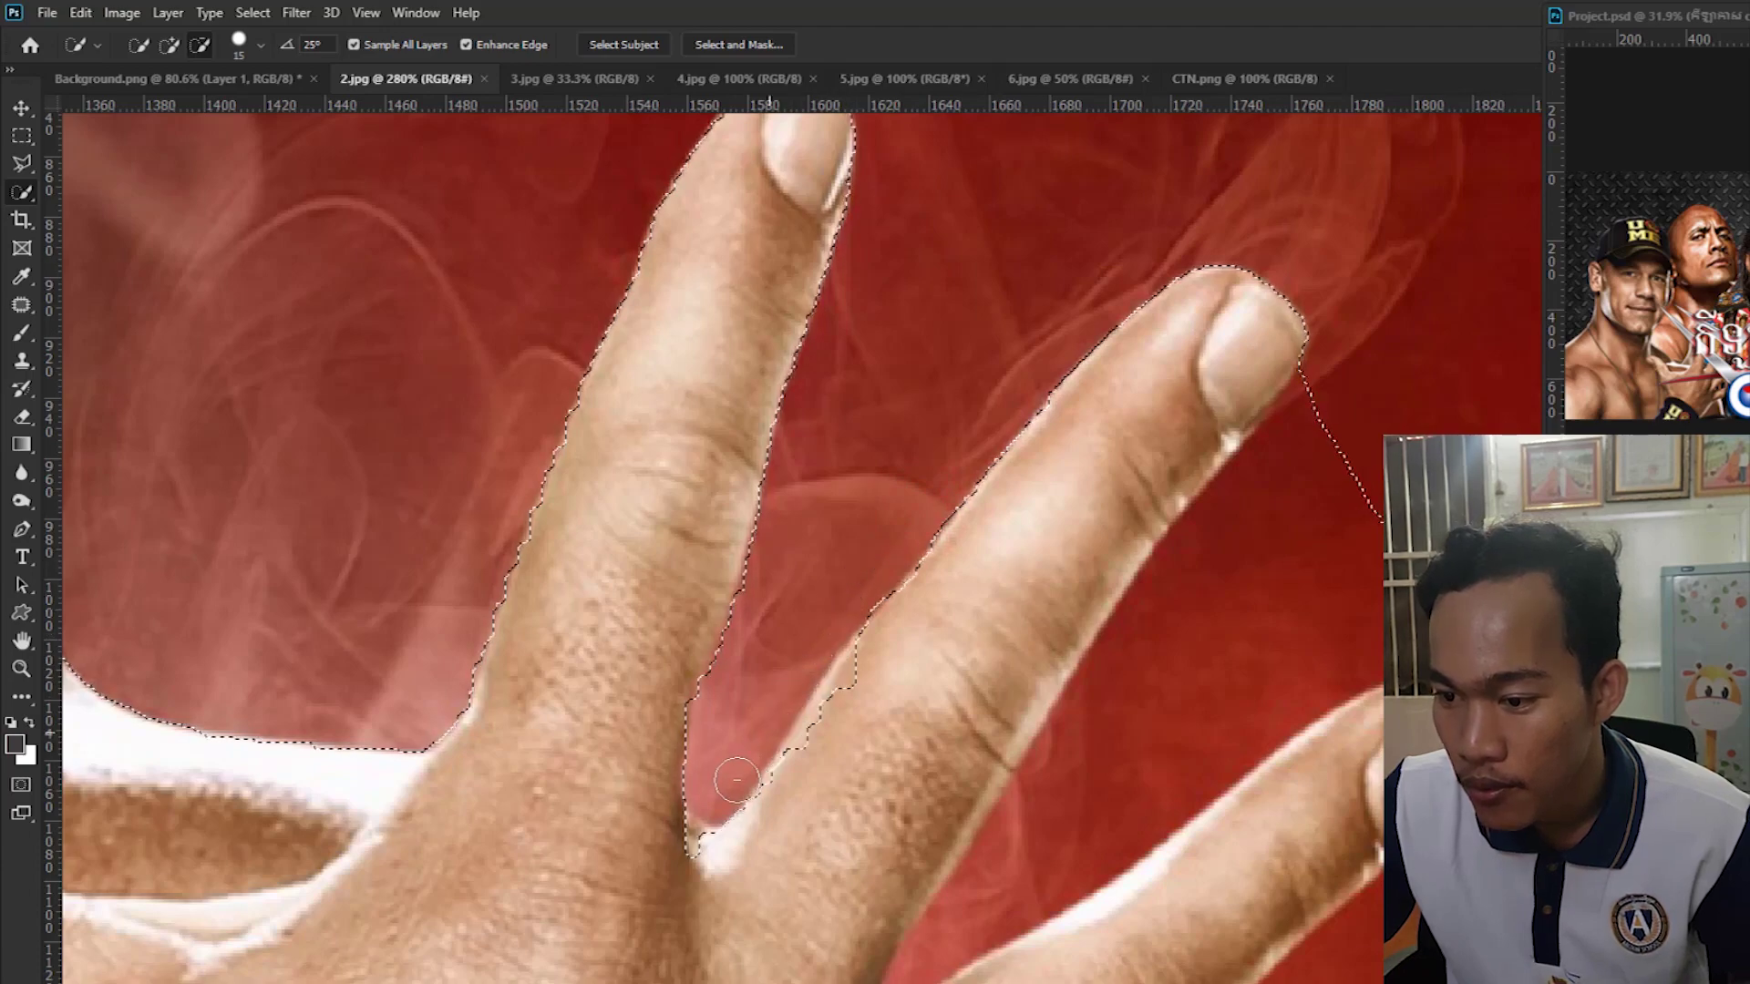
{"action": "scroll", "coordinate": [868, 673], "scroll_direction": "up", "scroll_amount": 2}
Add the middle finger's edge back into the selection.
{"action": "scroll", "coordinate": [884, 679], "scroll_direction": "up", "scroll_amount": 2}
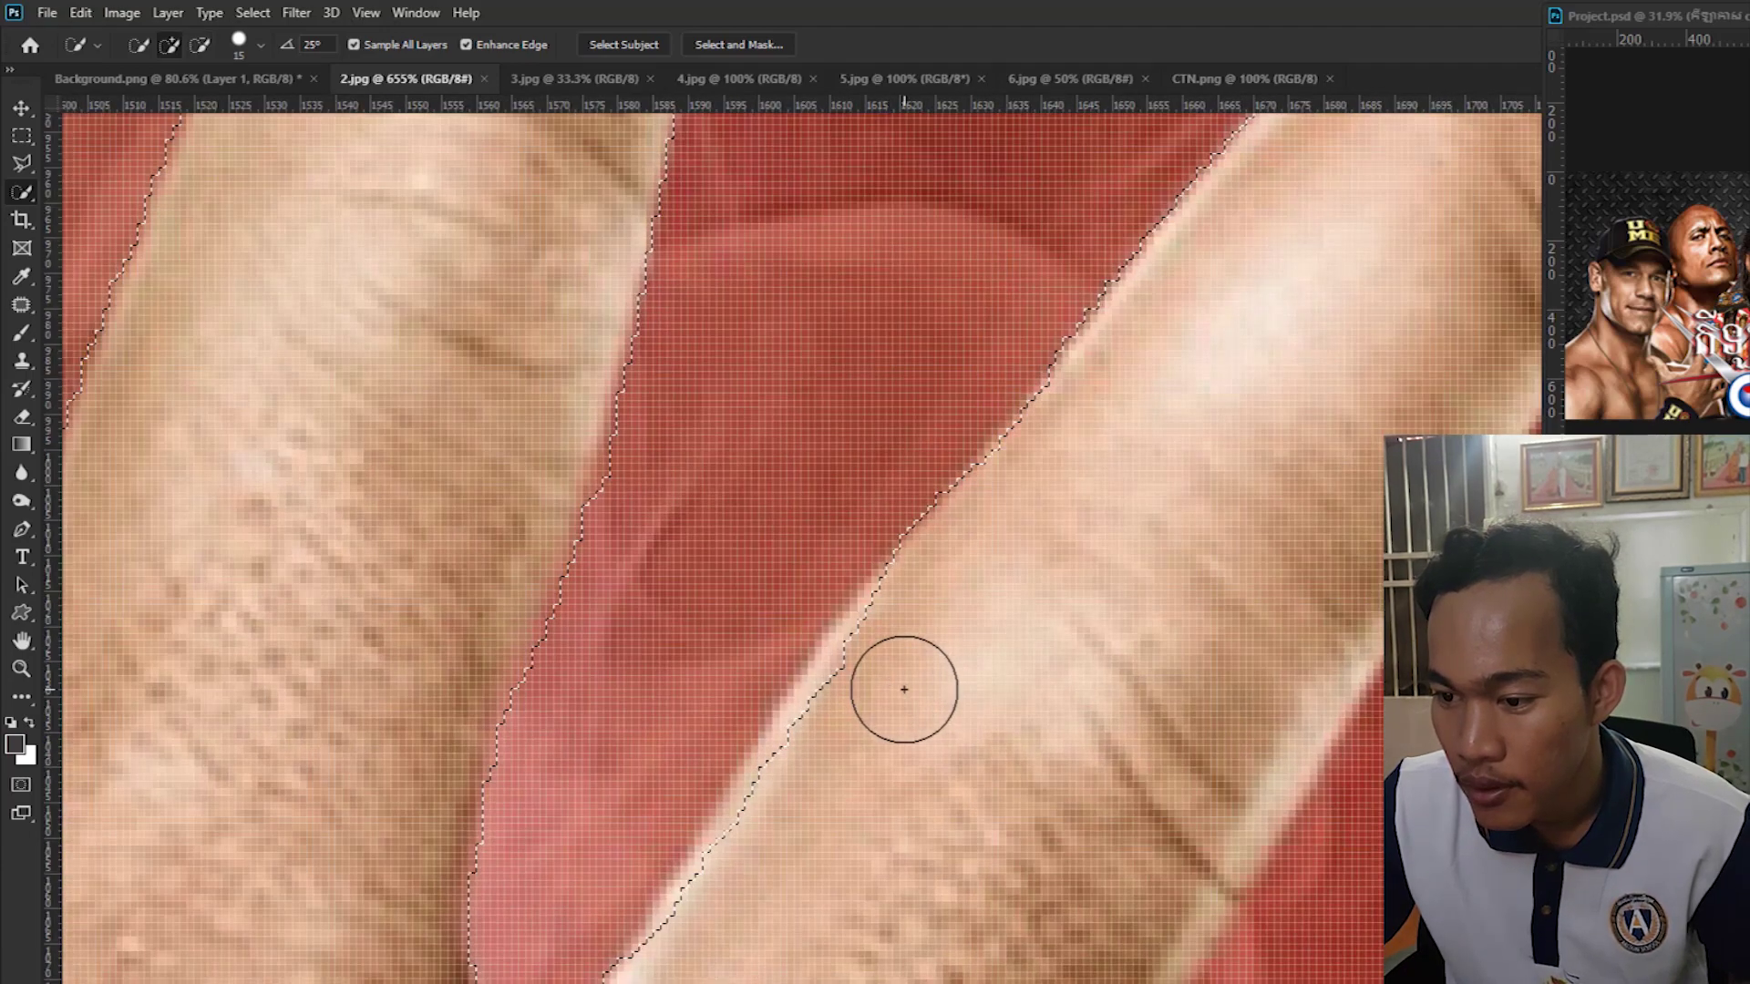
{"action": "left_click", "coordinate": [899, 671], "text": "shift"}
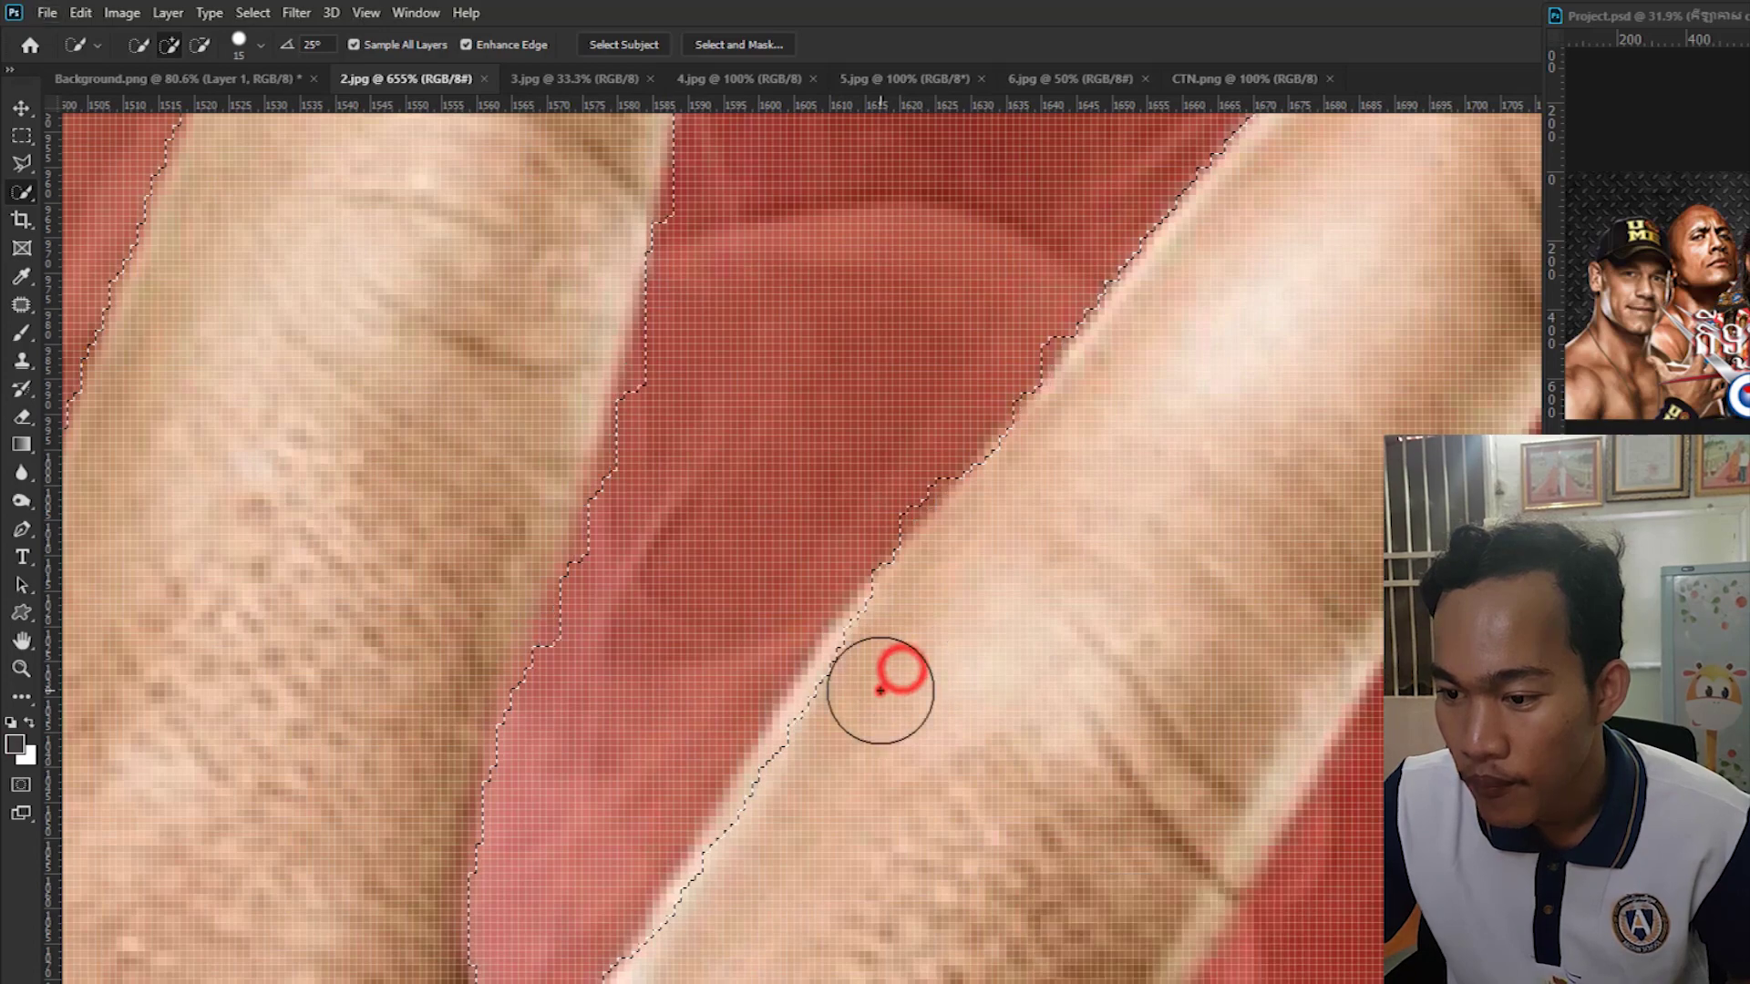
{"action": "left_click", "coordinate": [832, 751]}
{"action": "left_click", "coordinate": [801, 801]}
{"action": "left_click", "coordinate": [786, 829]}
{"action": "scroll", "coordinate": [914, 703], "scroll_direction": "down", "scroll_amount": 3}
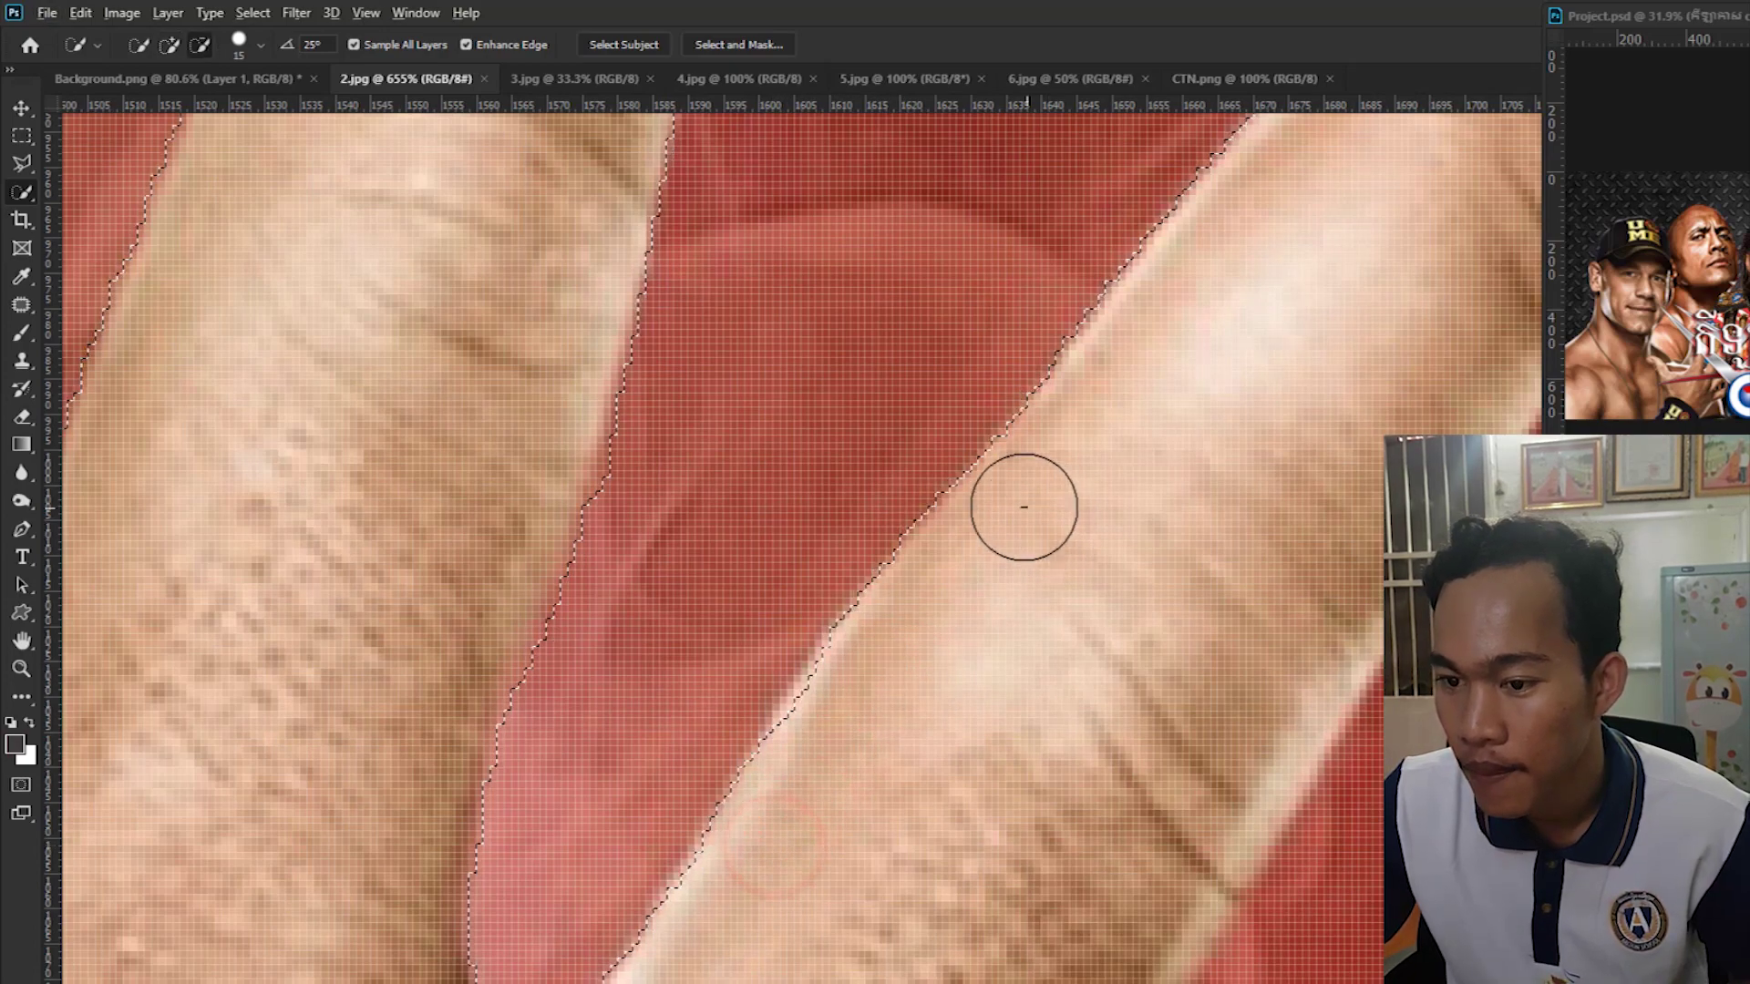
{"action": "scroll", "coordinate": [981, 506], "scroll_direction": "up", "scroll_amount": 2}
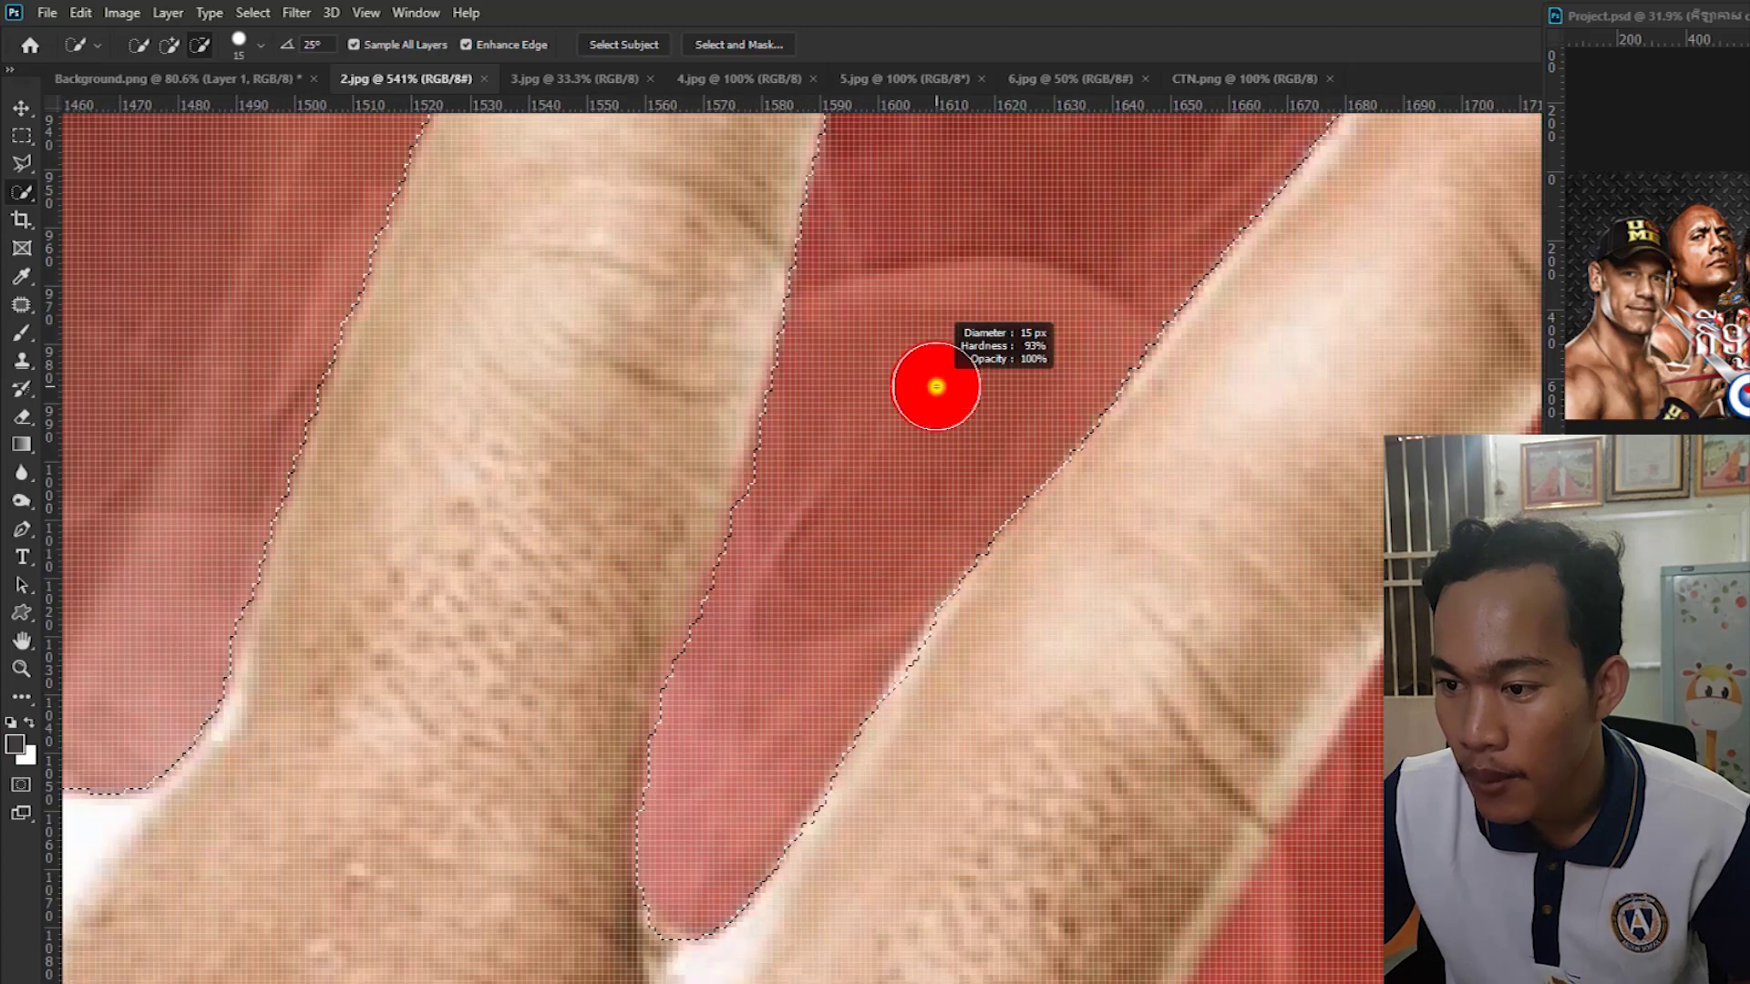
Cut the red gap beside the middle finger out of the selection using 7 px and 30 px brushes.
{"action": "left_click", "coordinate": [772, 485]}
{"action": "left_click_drag", "start_coordinate": [772, 485], "coordinate": [769, 453]}
{"action": "scroll", "coordinate": [801, 410], "scroll_direction": "down", "scroll_amount": 3}
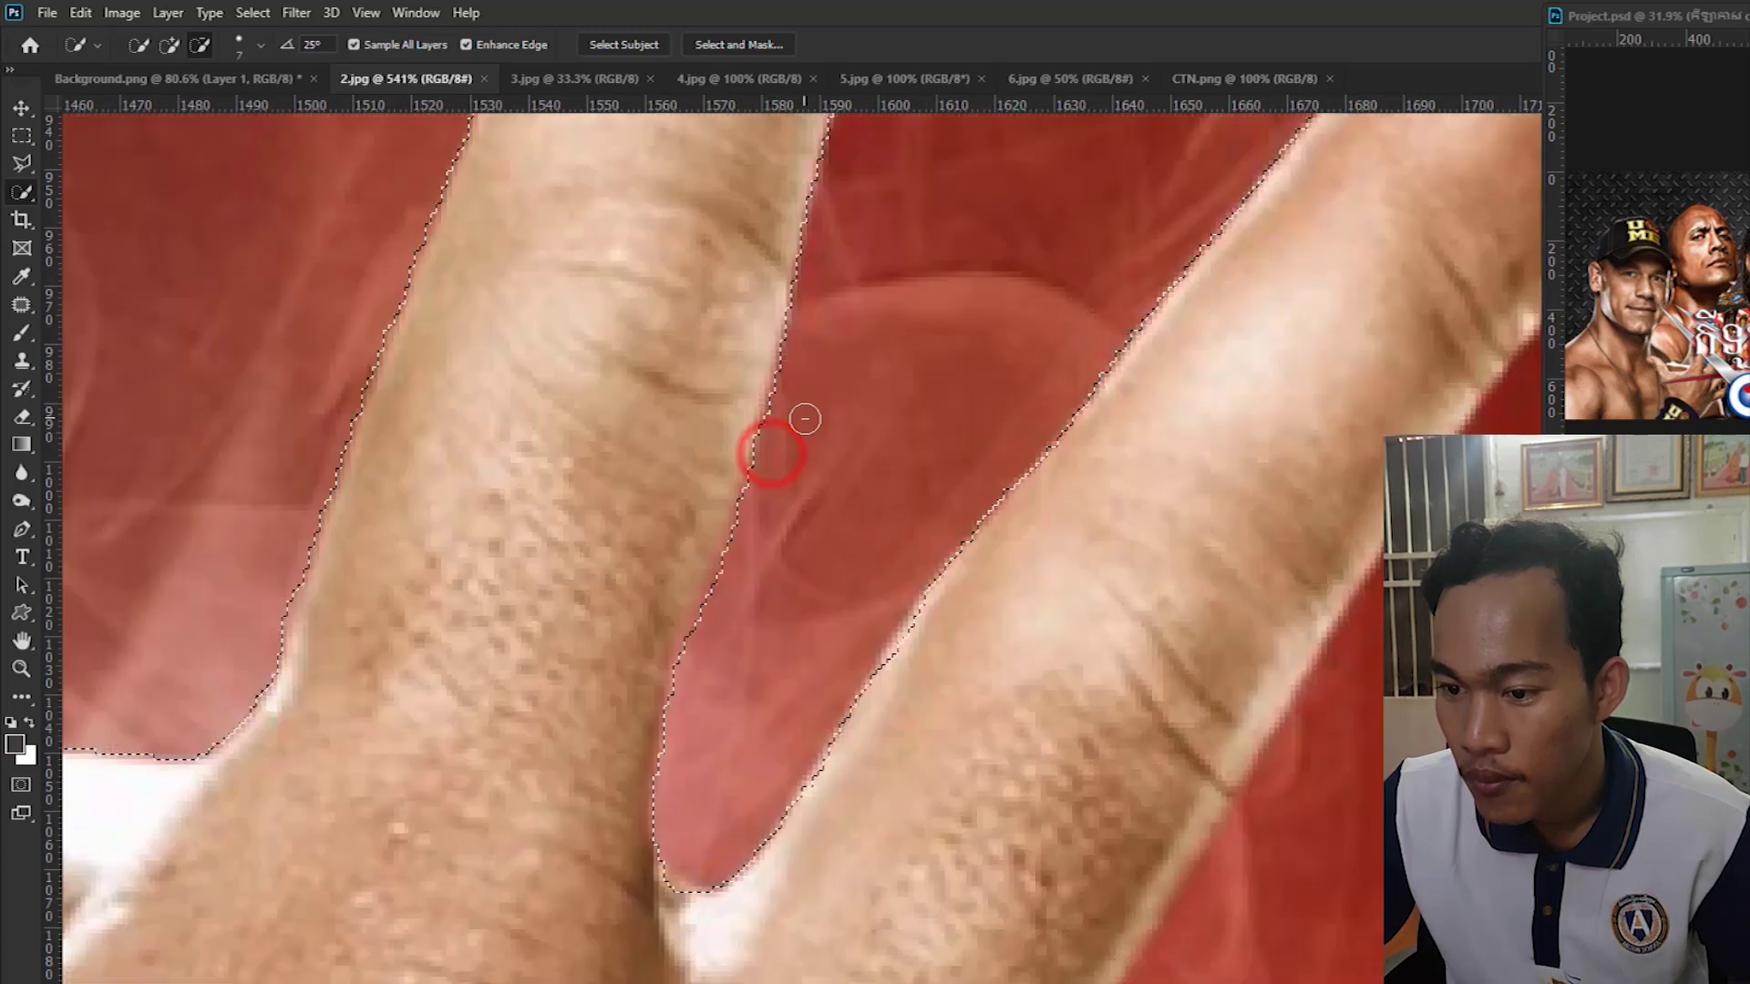
{"action": "scroll", "coordinate": [1172, 419], "scroll_direction": "up", "scroll_amount": 1}
{"action": "left_click_drag", "start_coordinate": [1147, 381], "coordinate": [828, 659]}
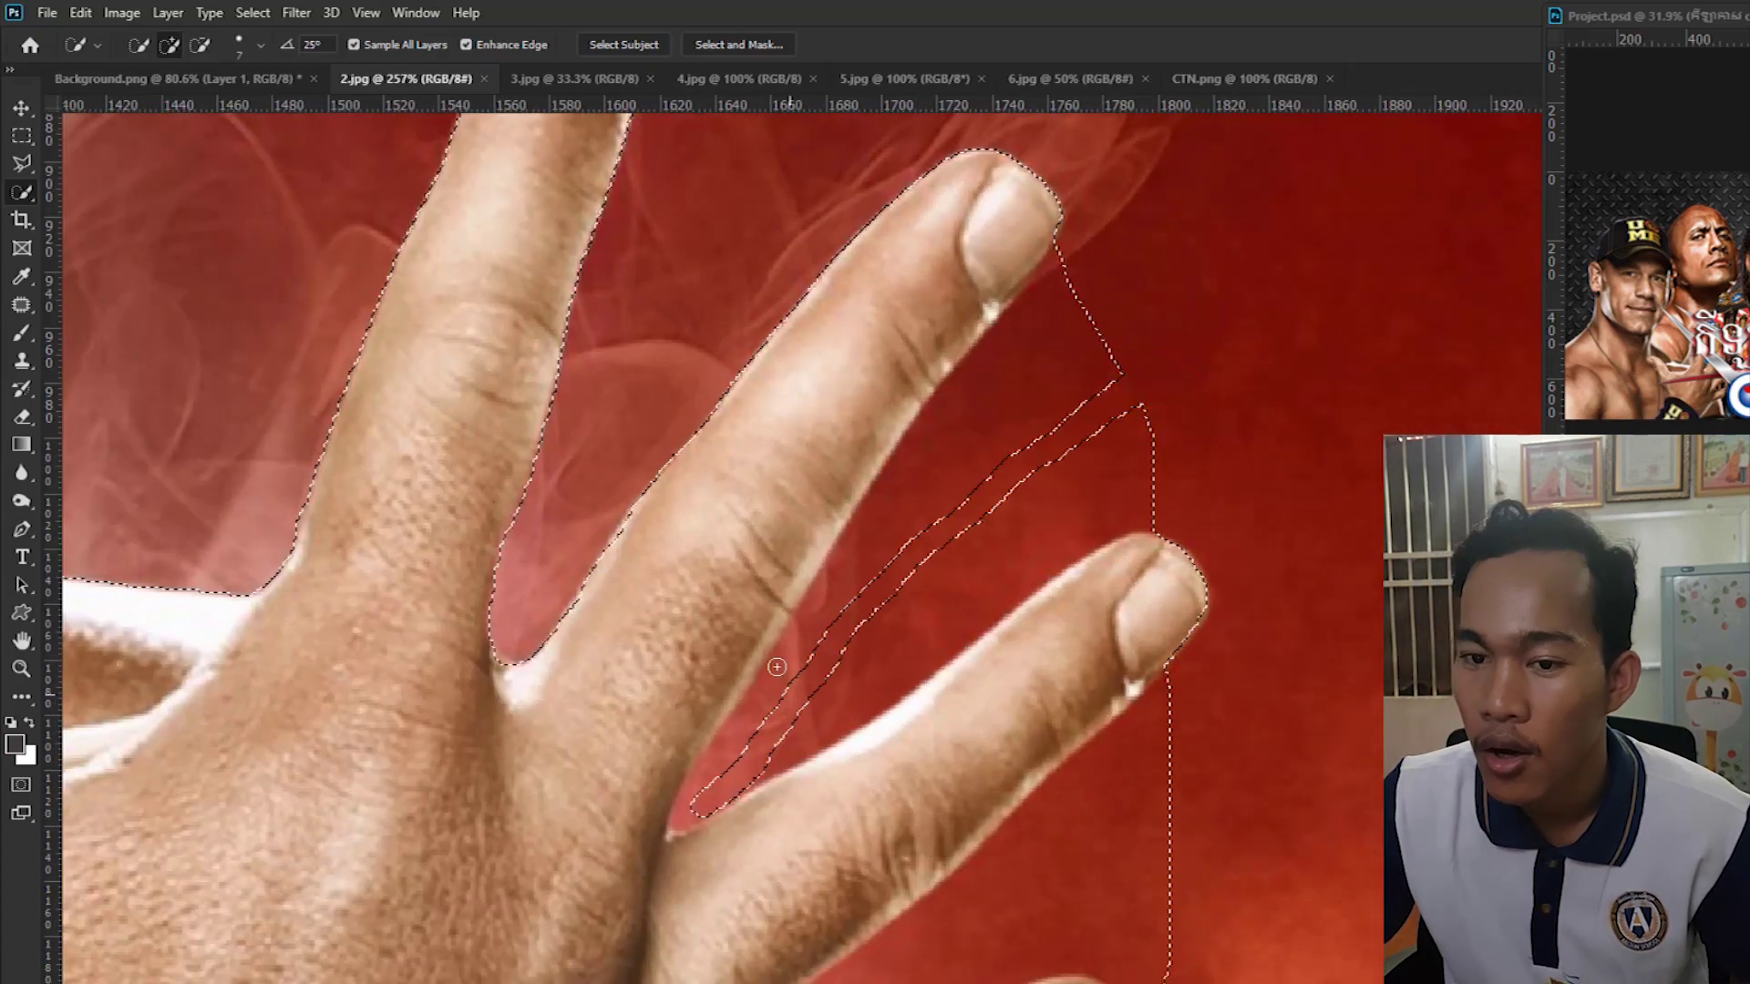
{"action": "left_click_drag", "start_coordinate": [1110, 341], "coordinate": [911, 551]}
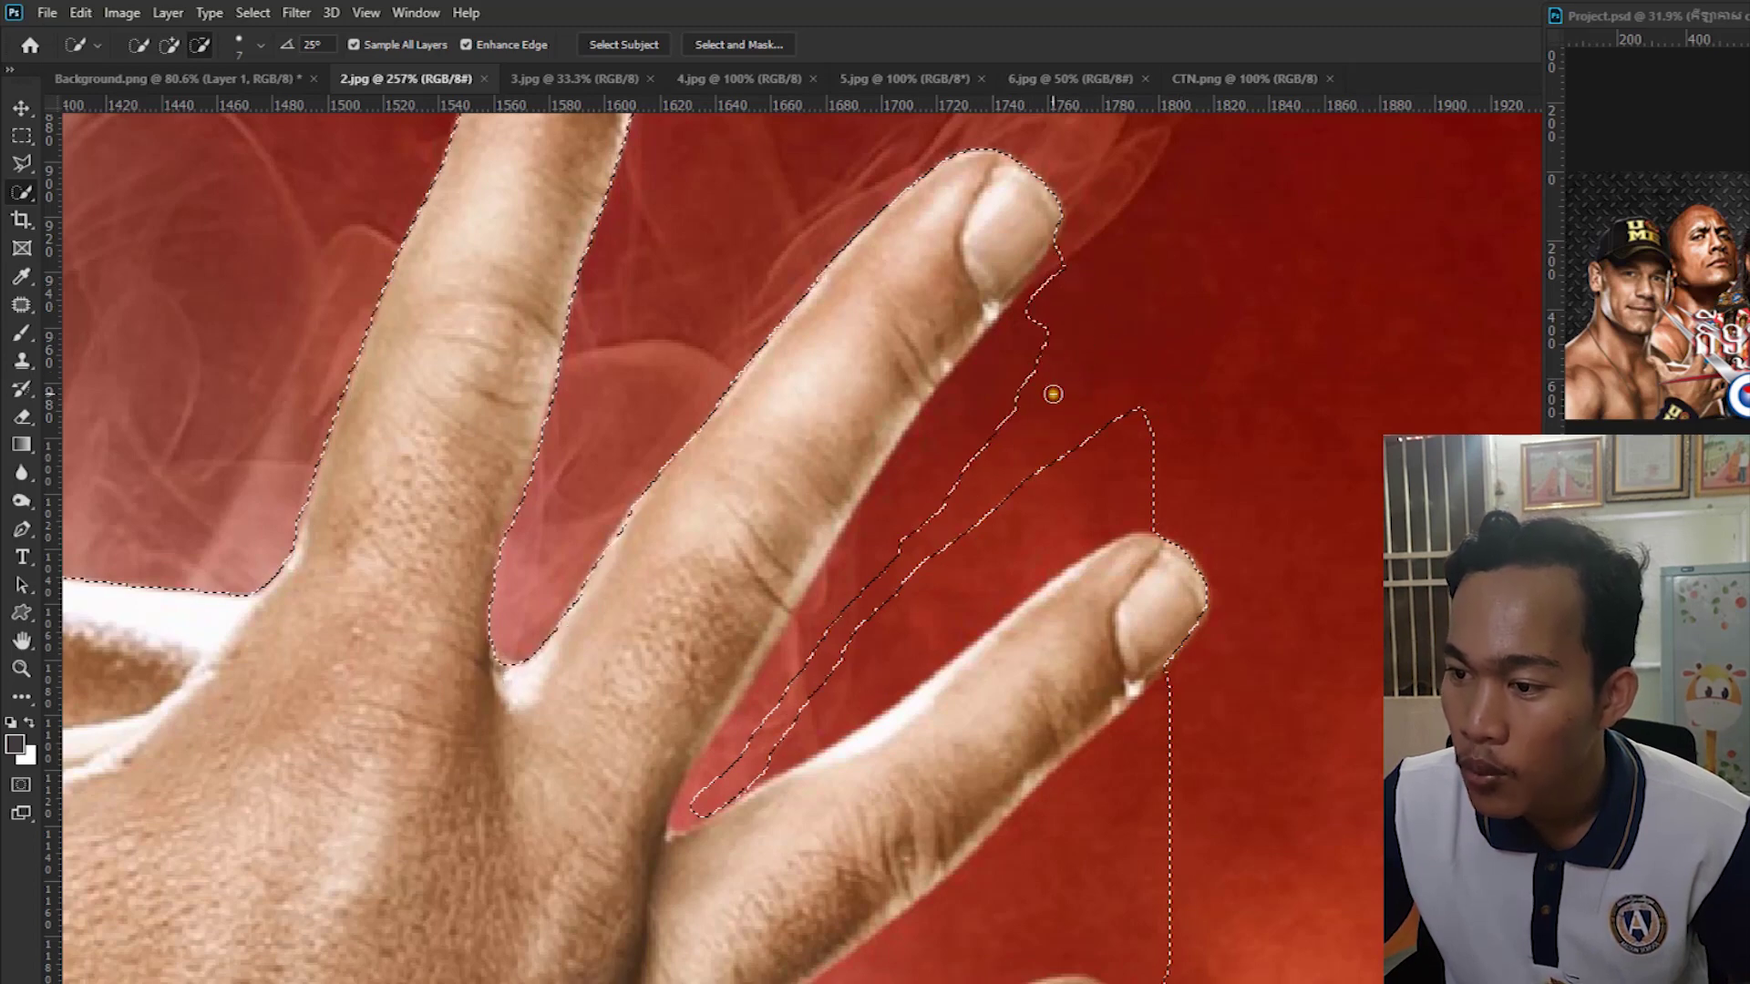
{"action": "mouse_move", "coordinate": [1128, 365]}
{"action": "left_mouse_down"}
{"action": "mouse_move", "coordinate": [907, 588]}
{"action": "mouse_move", "coordinate": [963, 472]}
{"action": "mouse_move", "coordinate": [890, 526]}
{"action": "mouse_move", "coordinate": [866, 578]}
{"action": "mouse_move", "coordinate": [1082, 299]}
{"action": "left_mouse_up"}
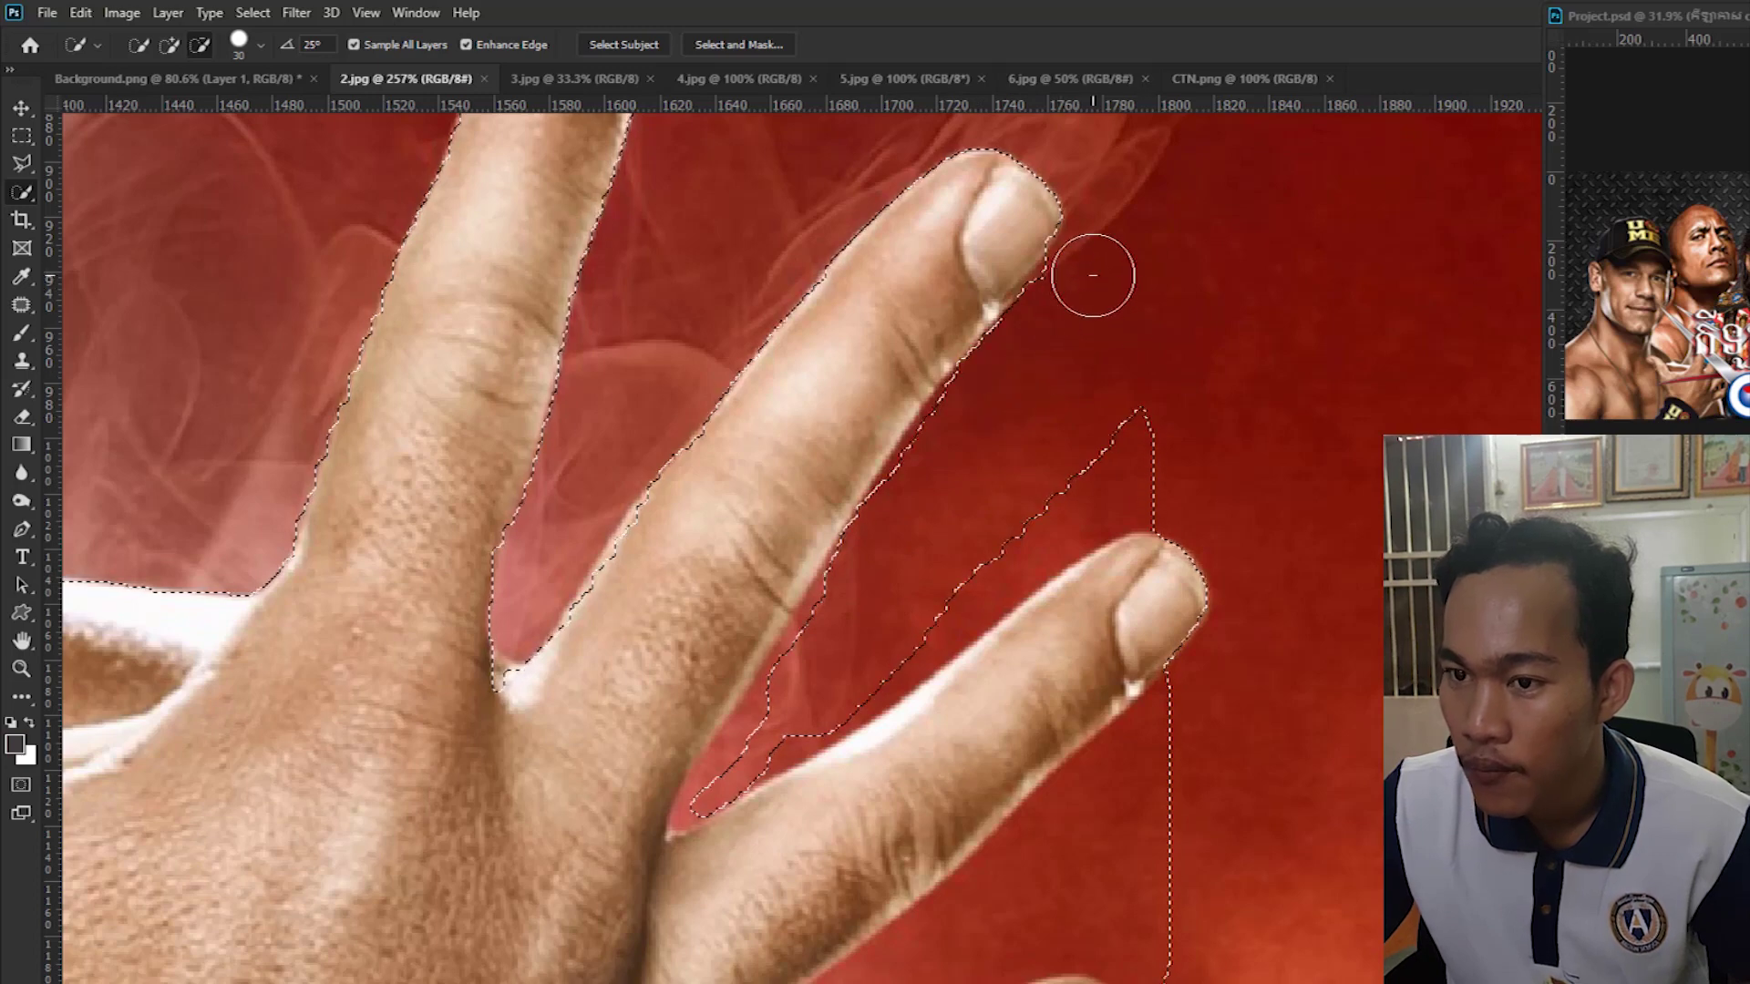
{"action": "scroll", "coordinate": [996, 435], "scroll_direction": "down", "scroll_amount": 2}
{"action": "mouse_move", "coordinate": [1140, 305]}
{"action": "left_mouse_down"}
{"action": "mouse_move", "coordinate": [1131, 383]}
{"action": "mouse_move", "coordinate": [1153, 354]}
{"action": "mouse_move", "coordinate": [1176, 301]}
{"action": "mouse_move", "coordinate": [1013, 499]}
{"action": "mouse_move", "coordinate": [1172, 402]}
{"action": "mouse_move", "coordinate": [1179, 429]}
{"action": "mouse_move", "coordinate": [957, 535]}
{"action": "mouse_move", "coordinate": [904, 600]}
{"action": "left_mouse_up"}
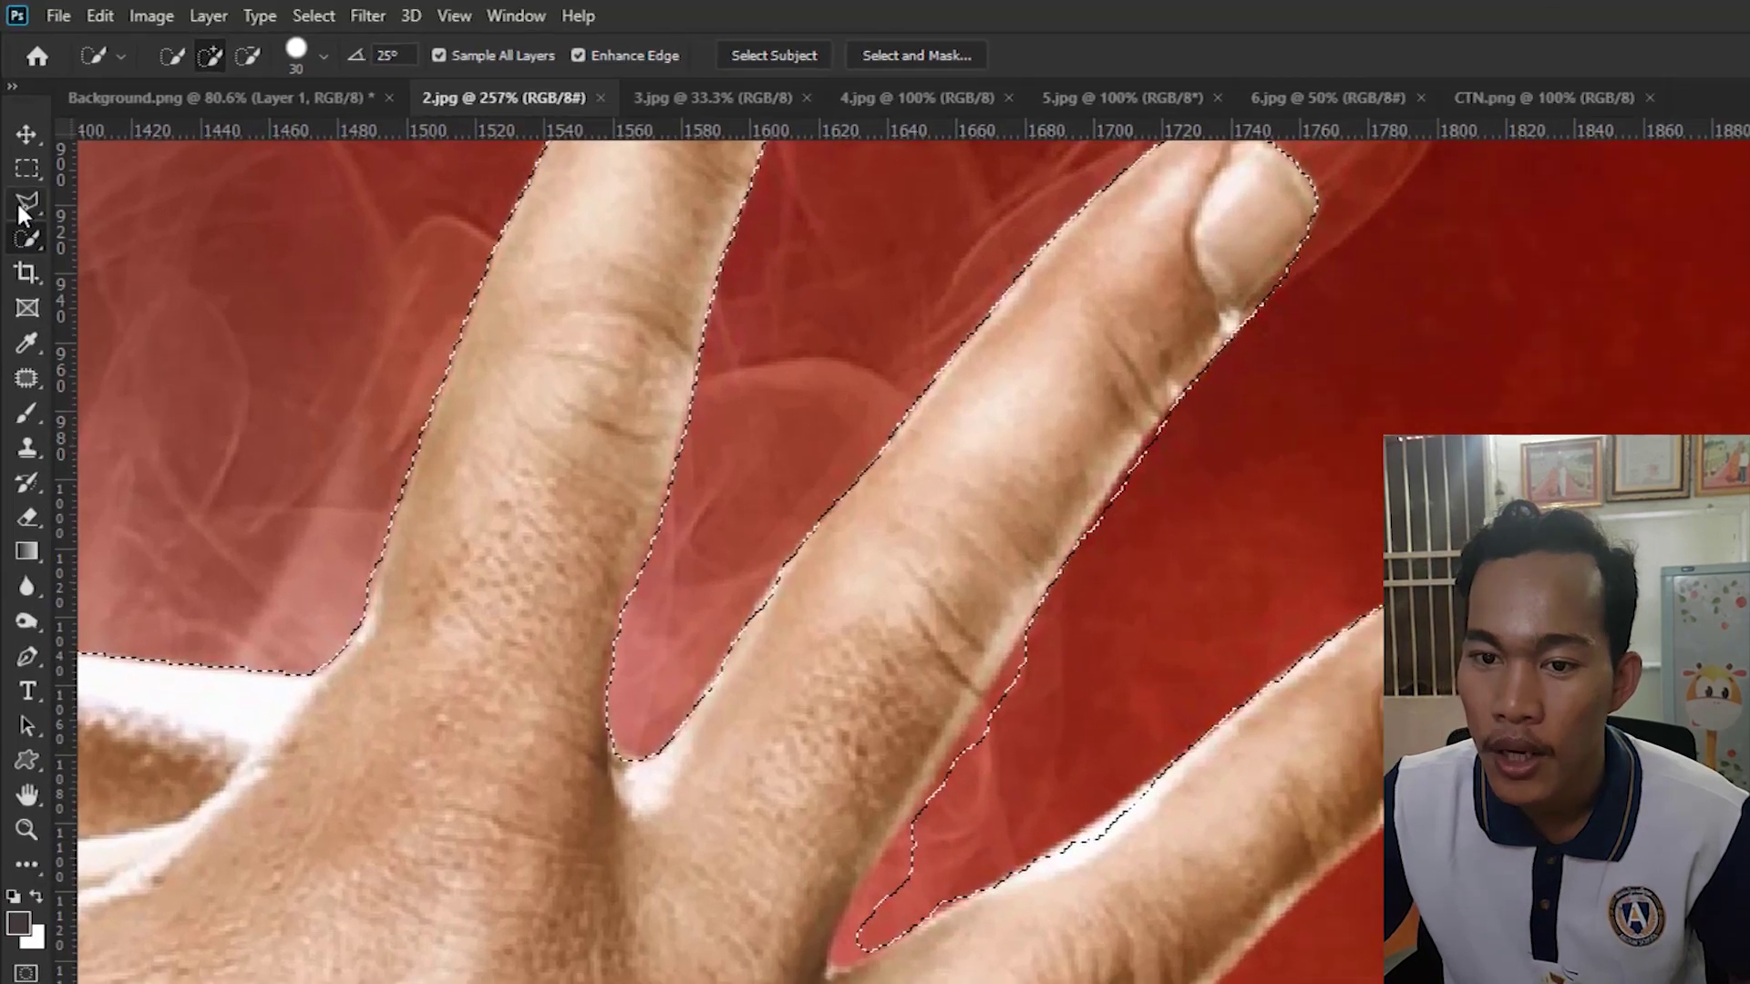
With the Polygonal Lasso, subtract the red background gap along the finger from the selection.
{"action": "left_click", "coordinate": [22, 164]}
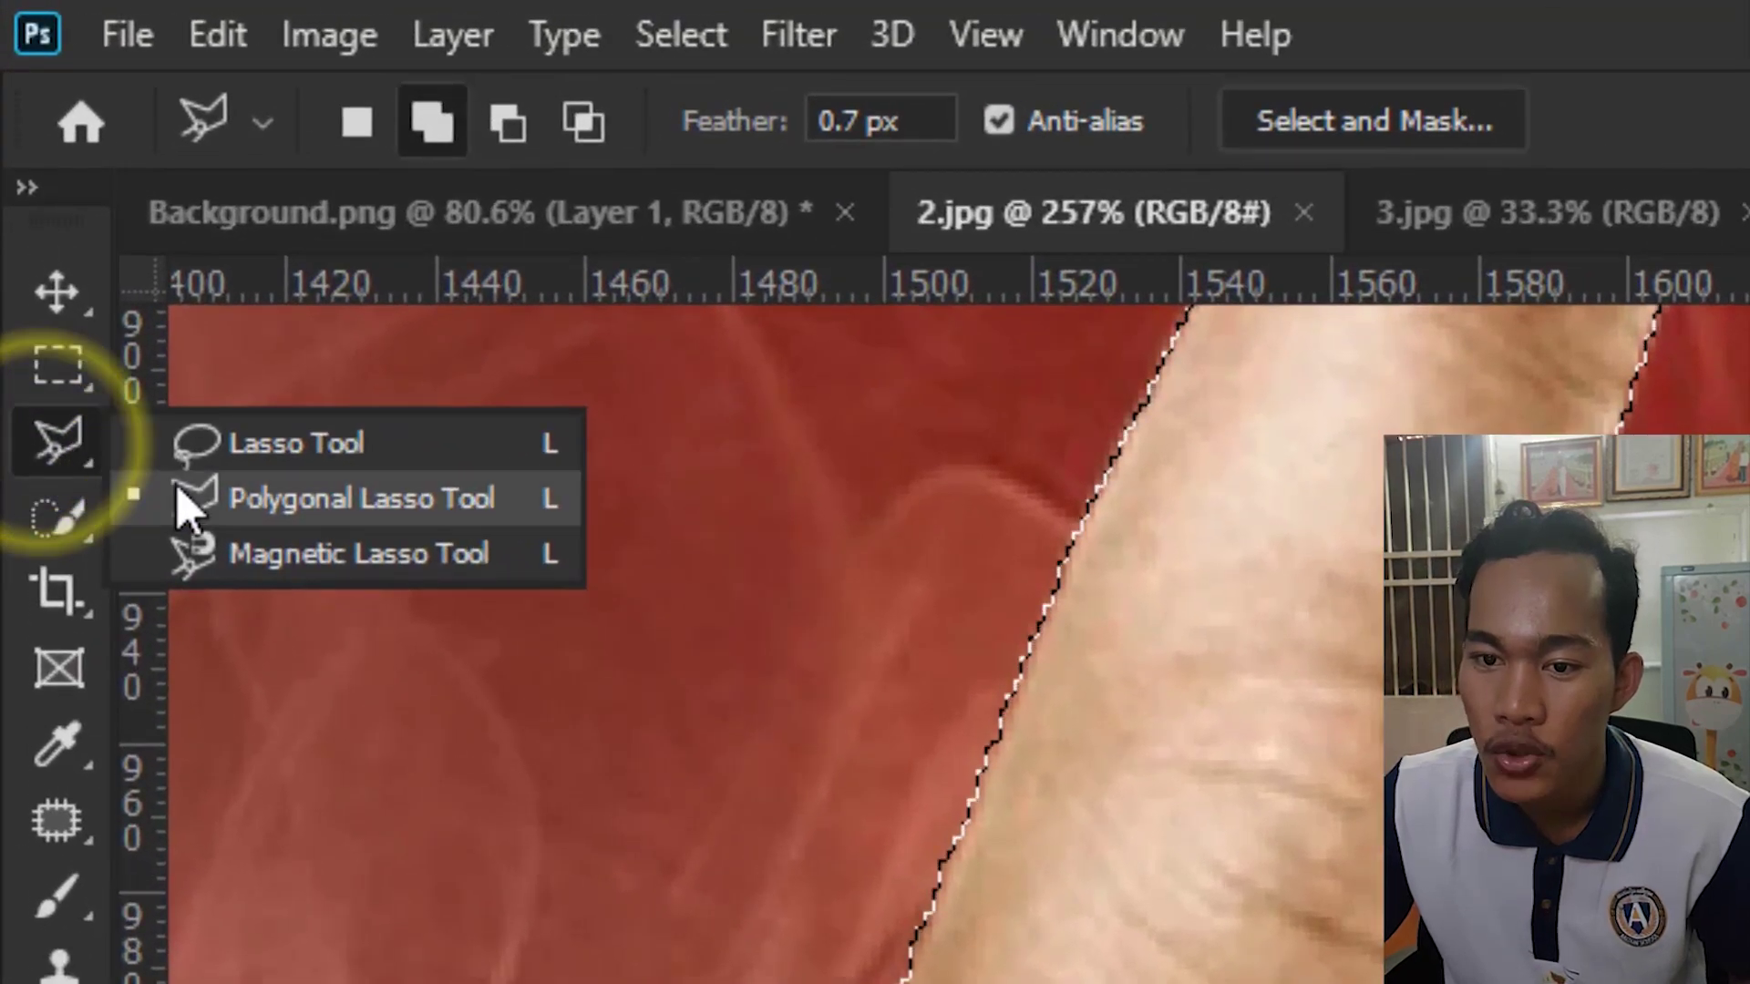
{"action": "left_click", "coordinate": [278, 511]}
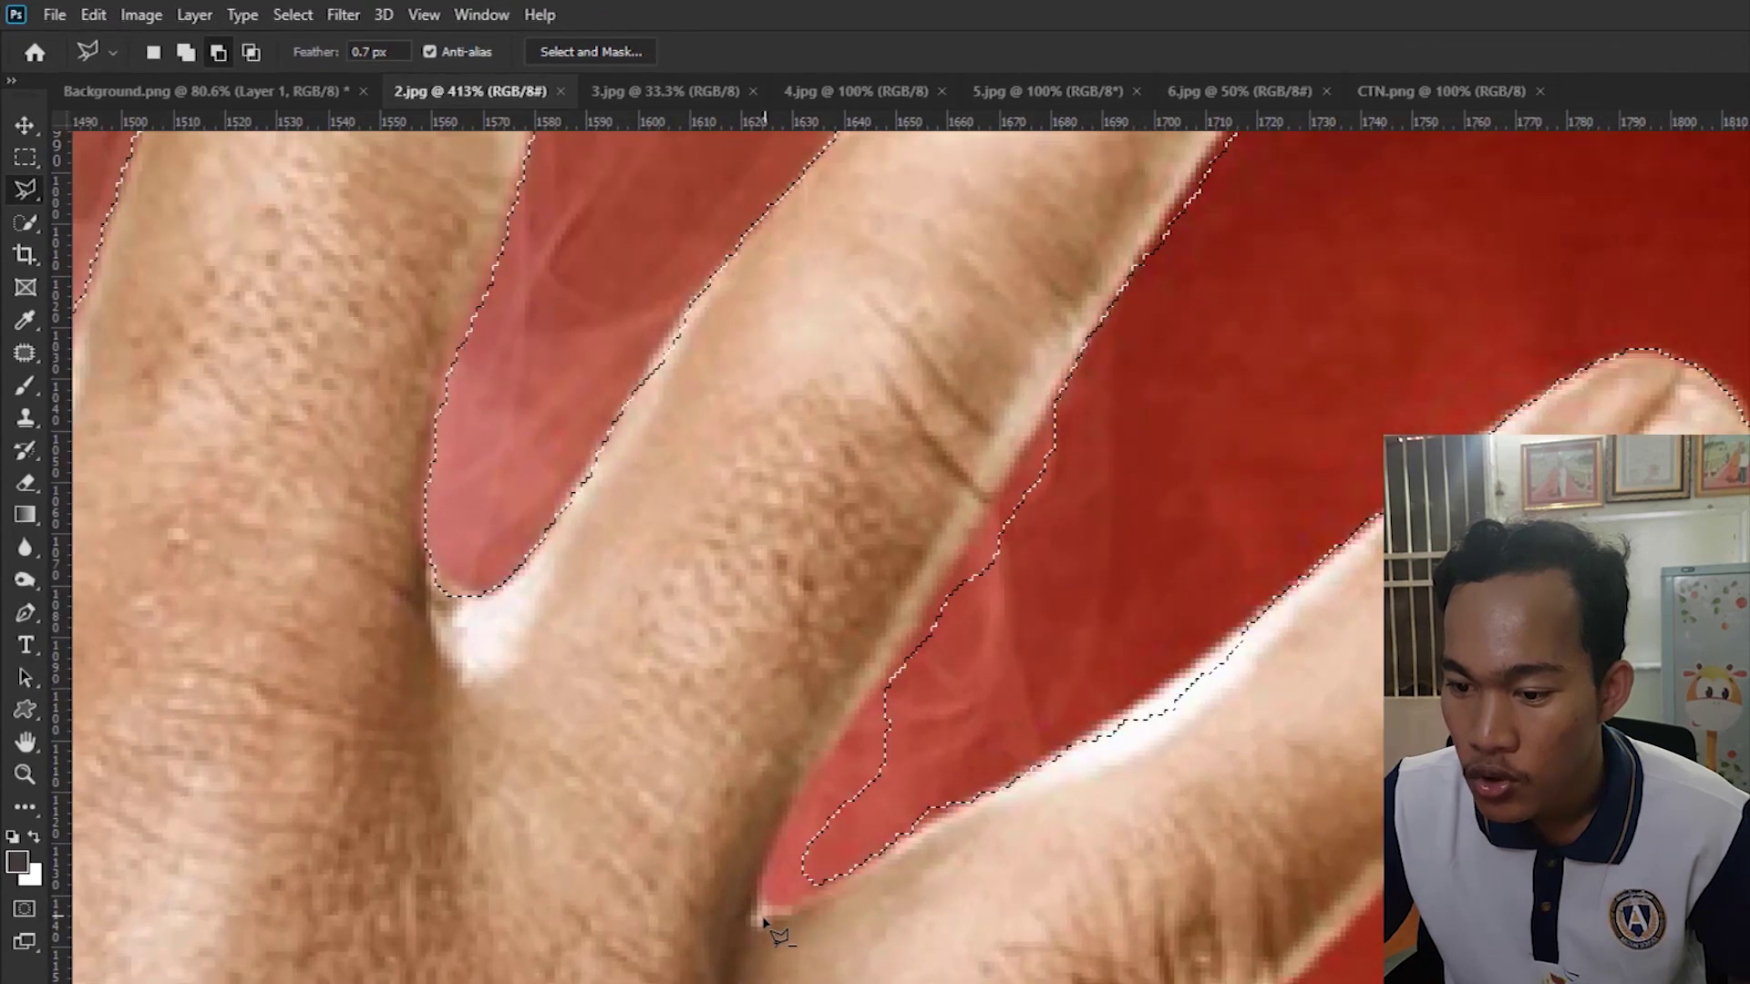
{"action": "left_click", "coordinate": [755, 920], "text": "alt"}
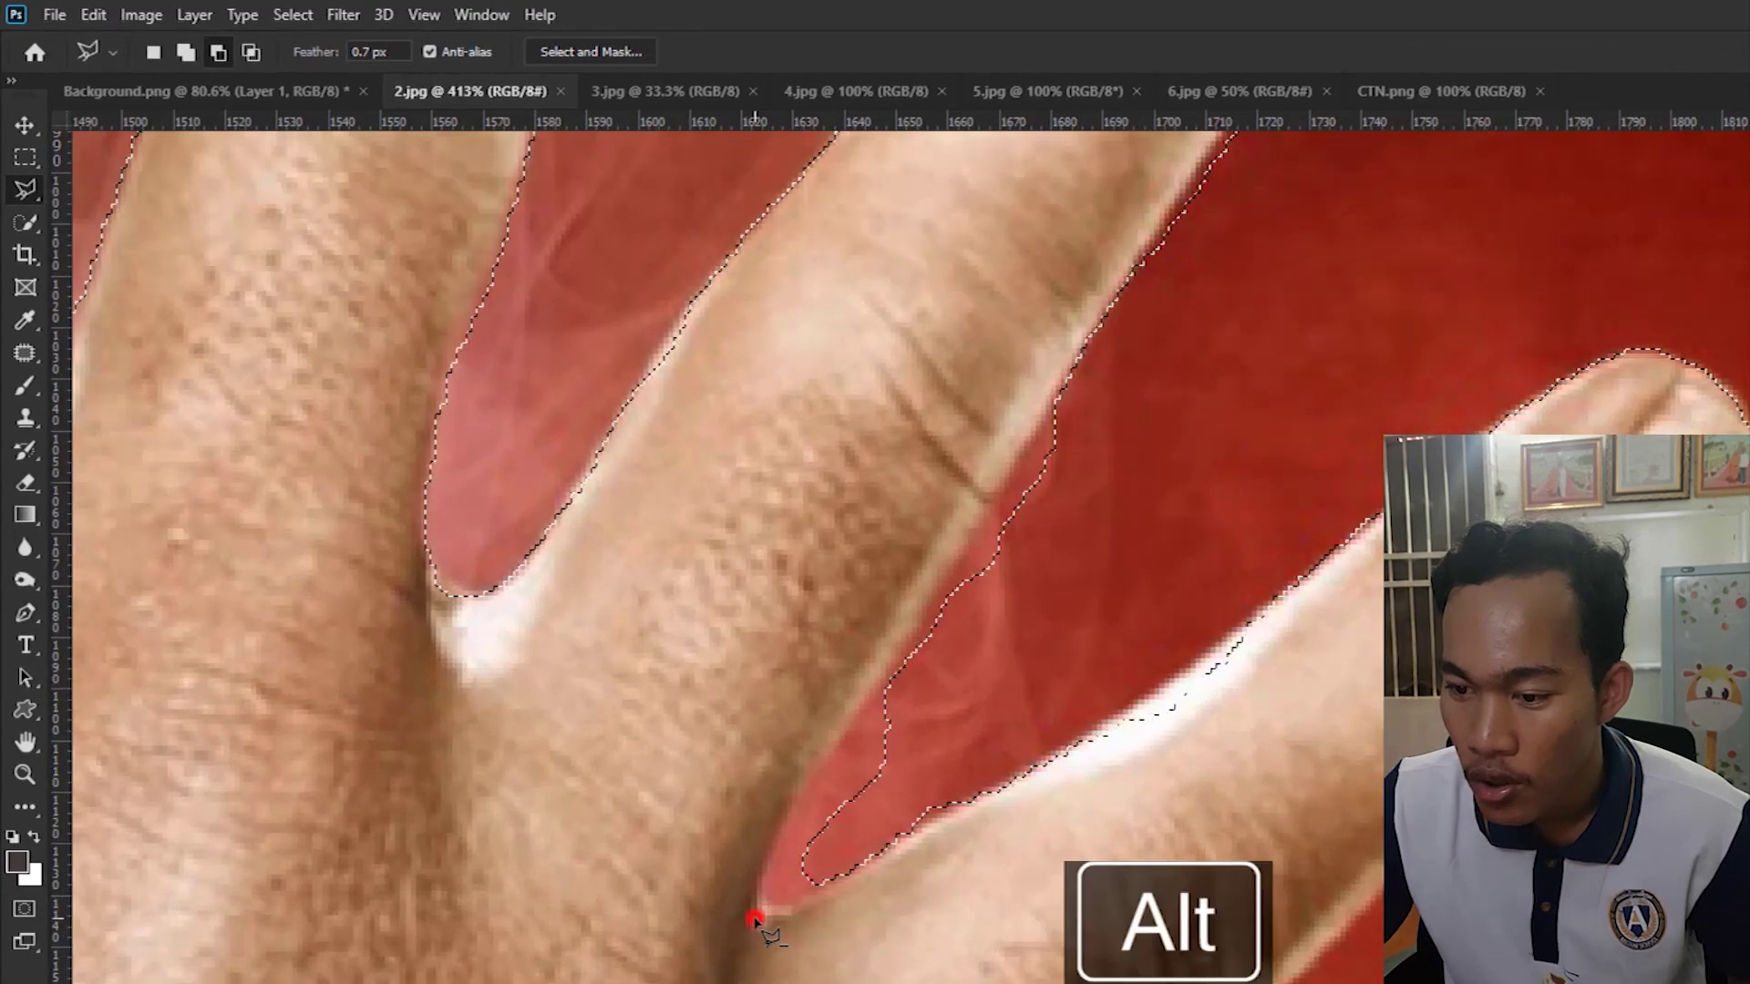
{"action": "left_click", "coordinate": [791, 812]}
{"action": "left_click", "coordinate": [916, 620]}
{"action": "left_click", "coordinate": [1064, 384]}
{"action": "left_click", "coordinate": [1211, 156]}
{"action": "mouse_move", "coordinate": [1236, 187]}
{"action": "left_mouse_down"}
{"action": "mouse_move", "coordinate": [986, 926]}
{"action": "mouse_move", "coordinate": [941, 983]}
{"action": "left_mouse_up"}
{"action": "double_click", "coordinate": [1098, 812]}
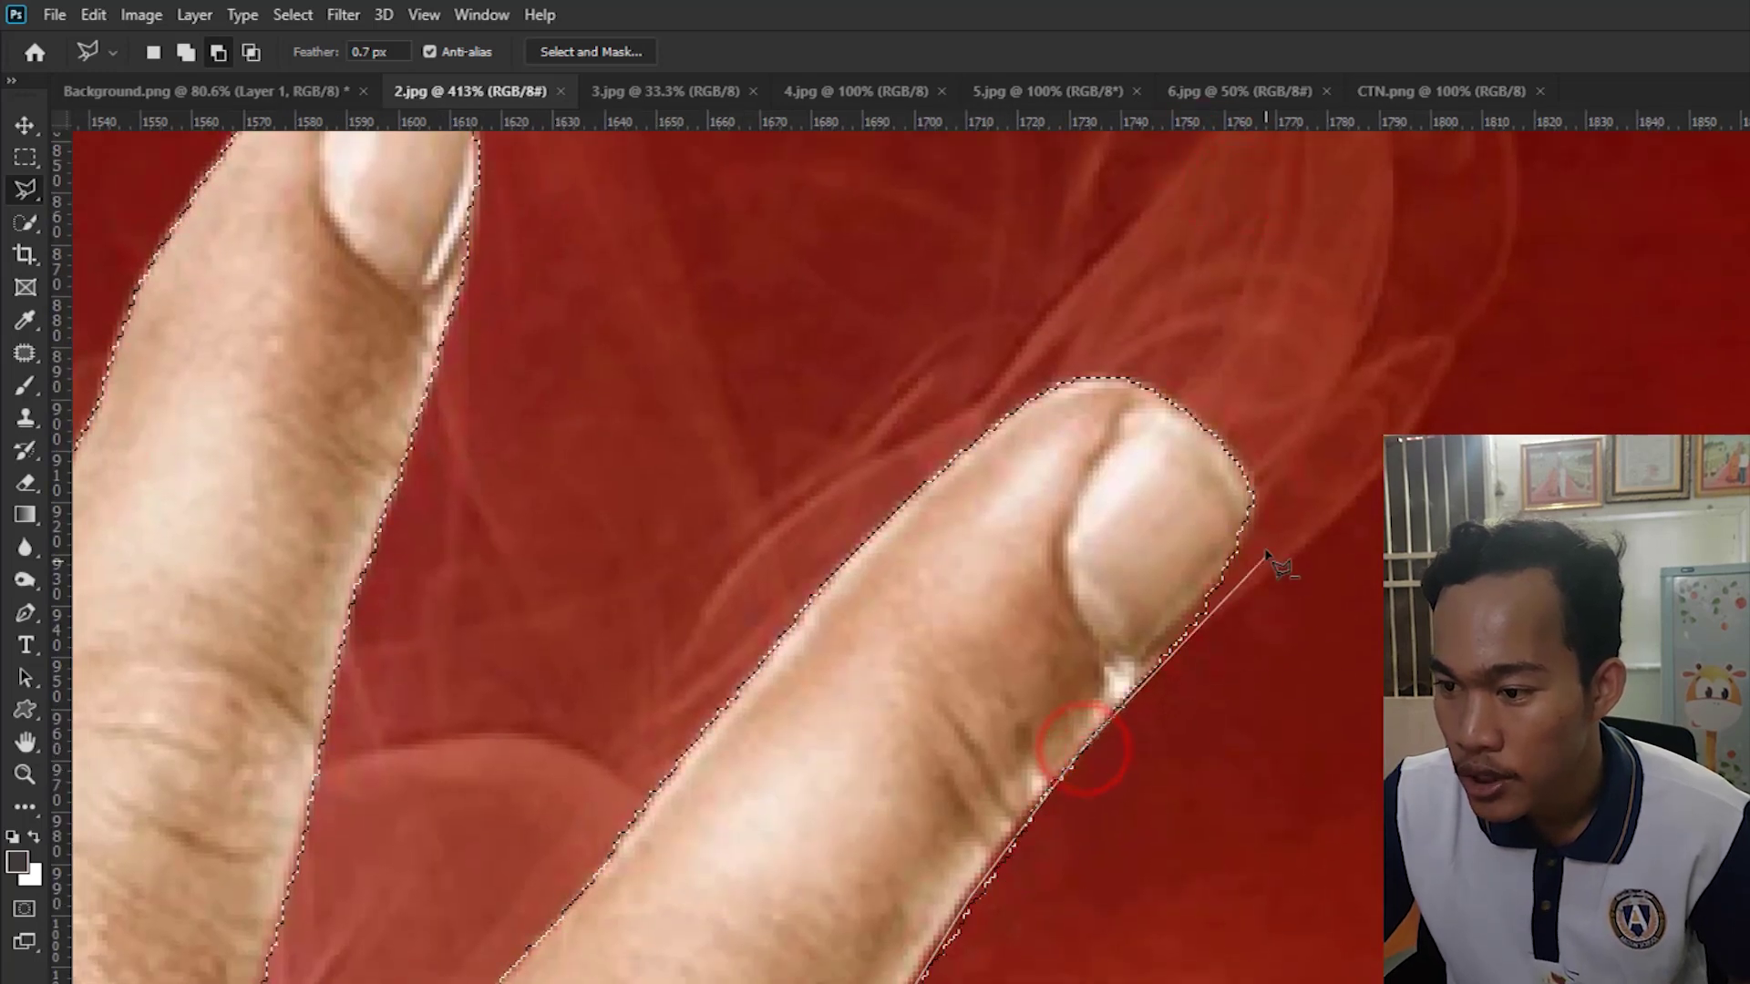
Subtract the red background around the fingertip from the selection.
{"action": "left_click", "coordinate": [1358, 563]}
{"action": "left_click", "coordinate": [1348, 956]}
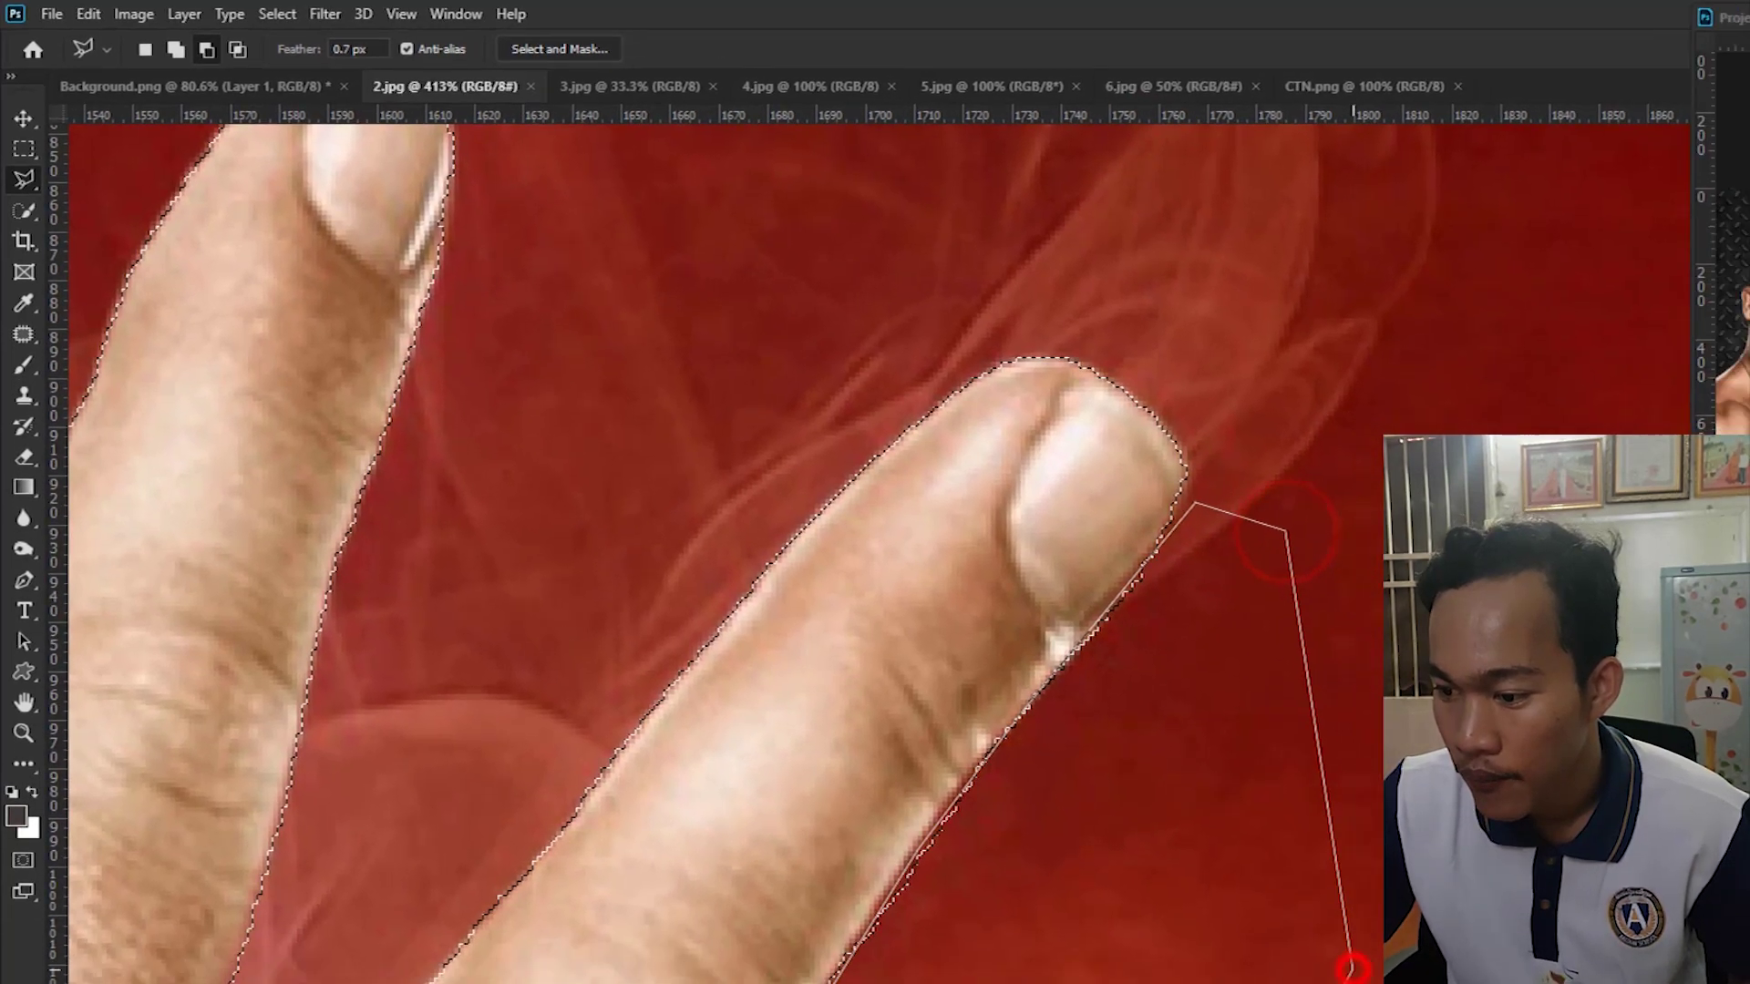
{"action": "left_click", "coordinate": [1270, 918]}
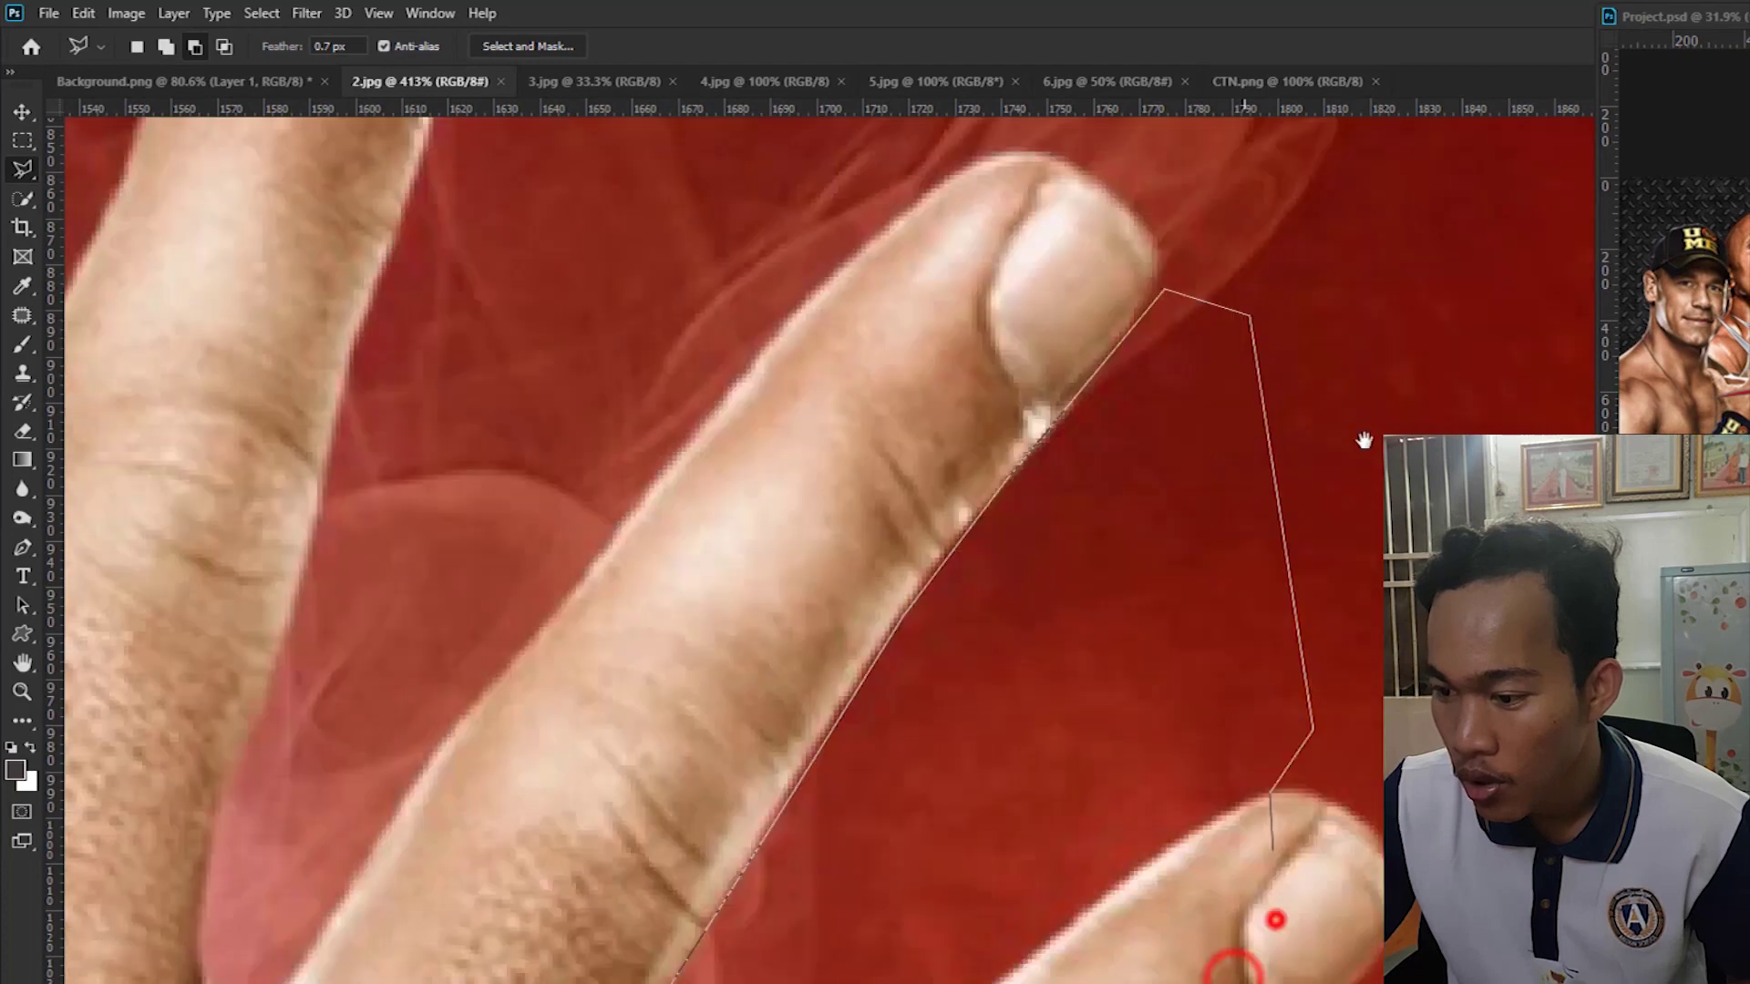
{"action": "left_click_drag", "start_coordinate": [1363, 441], "coordinate": [1356, 264]}
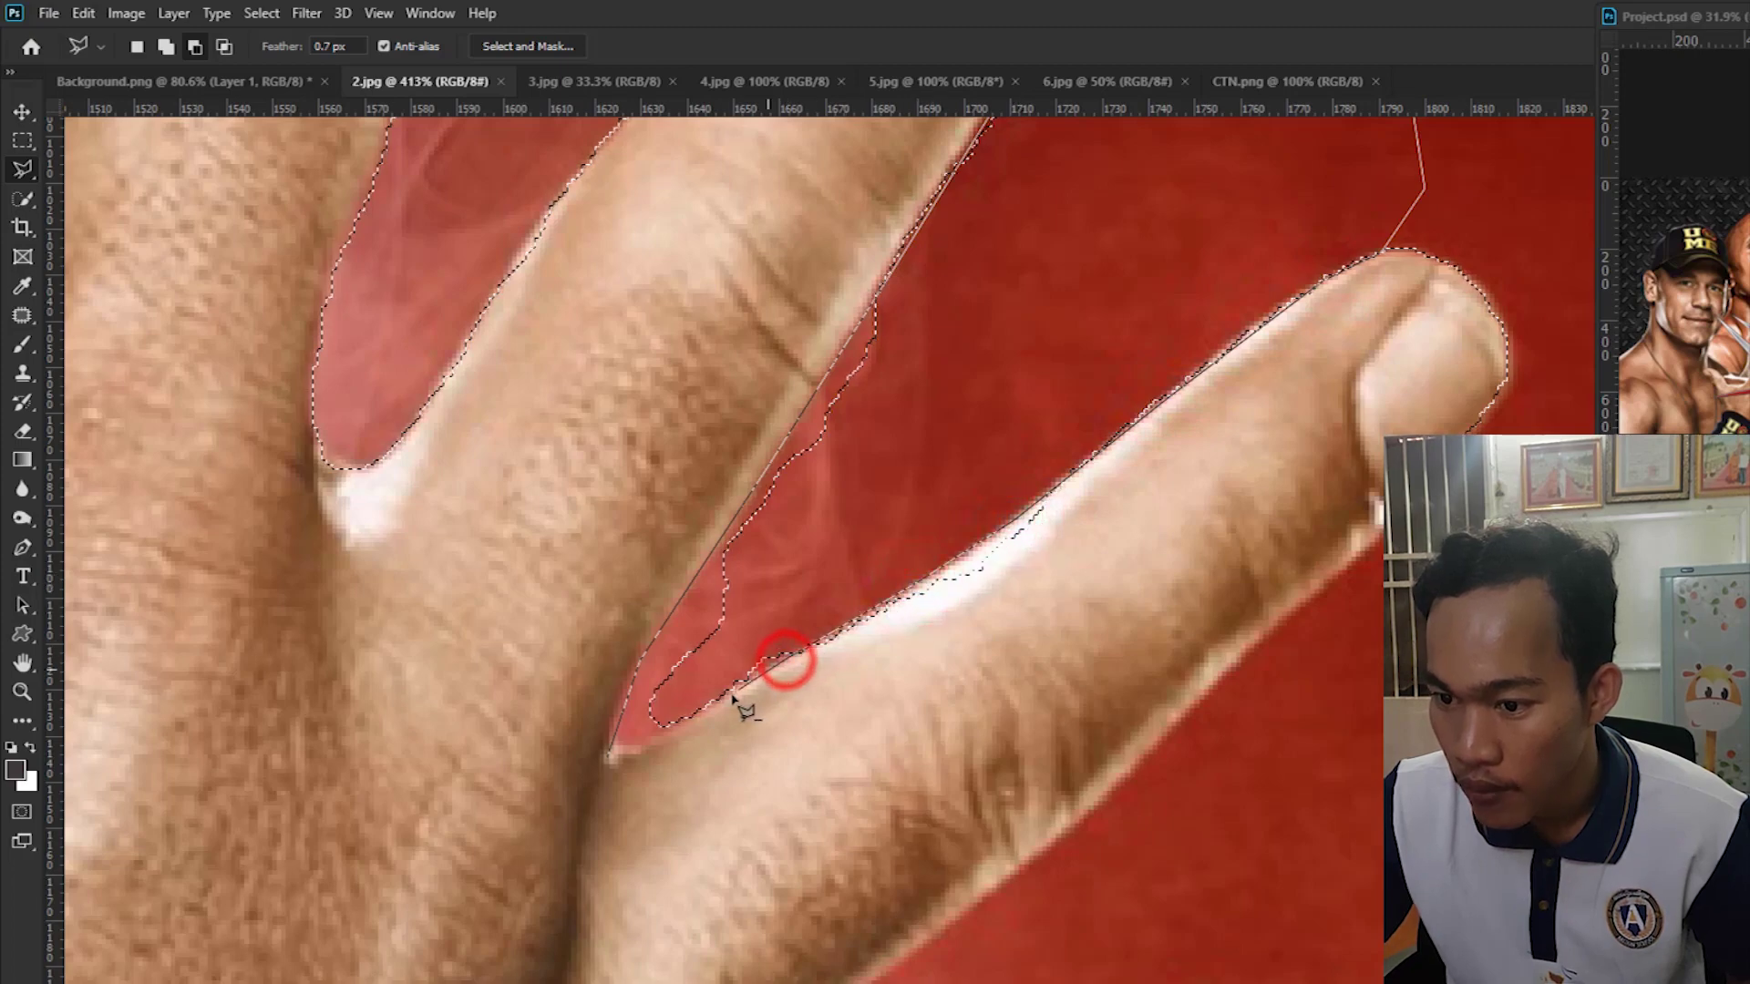
{"action": "left_click", "coordinate": [608, 760]}
{"action": "scroll", "coordinate": [1028, 508], "scroll_direction": "up", "scroll_amount": 4}
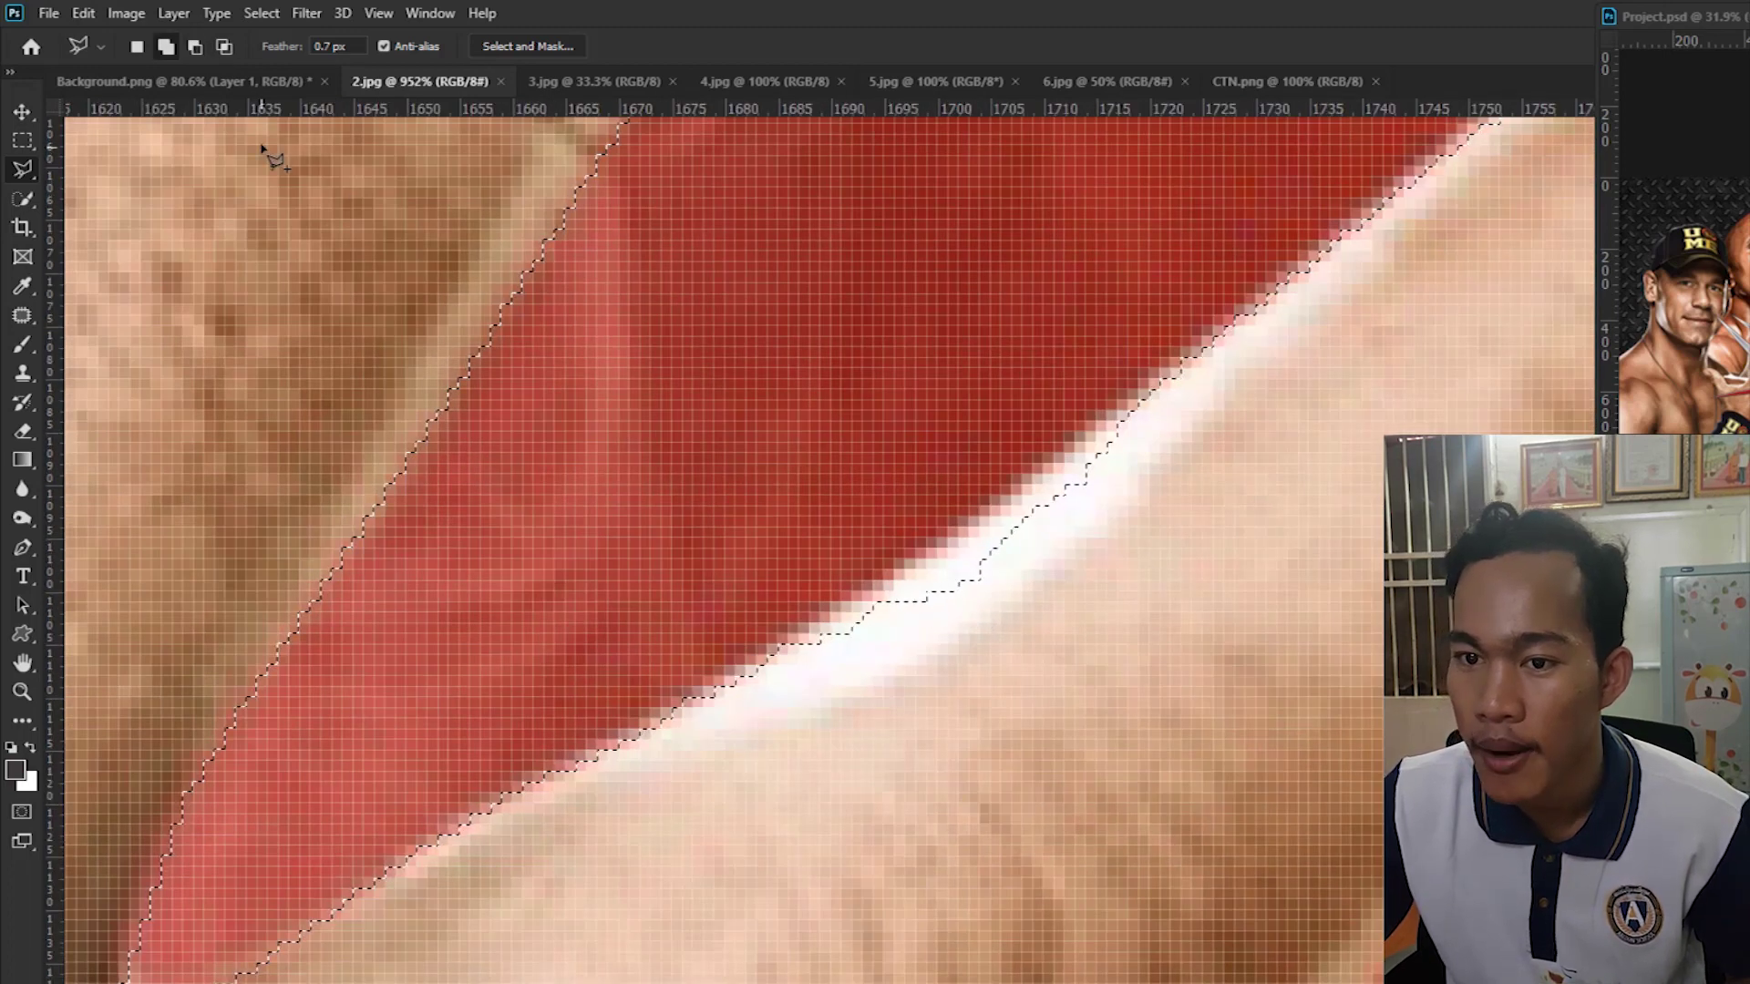
Add the missing strip of finger edge back into the selection.
{"action": "key", "text": "shift"}
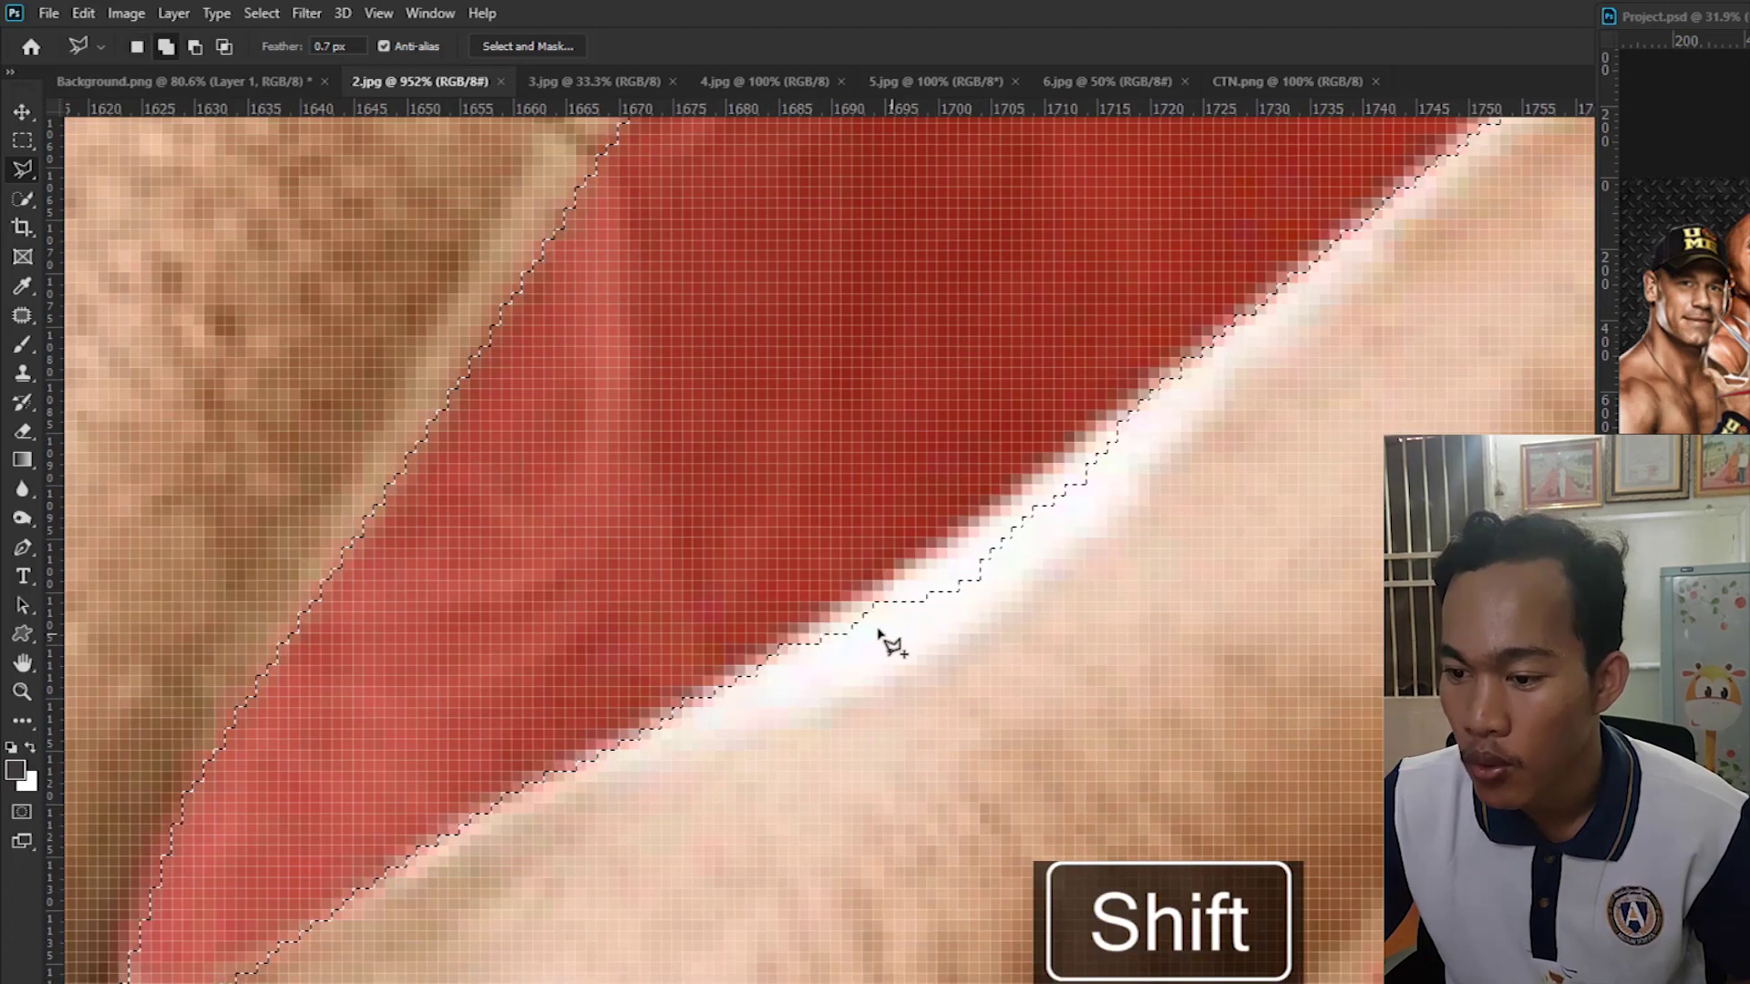
{"action": "left_click", "coordinate": [831, 612], "text": "shift"}
{"action": "left_click", "coordinate": [1073, 446]}
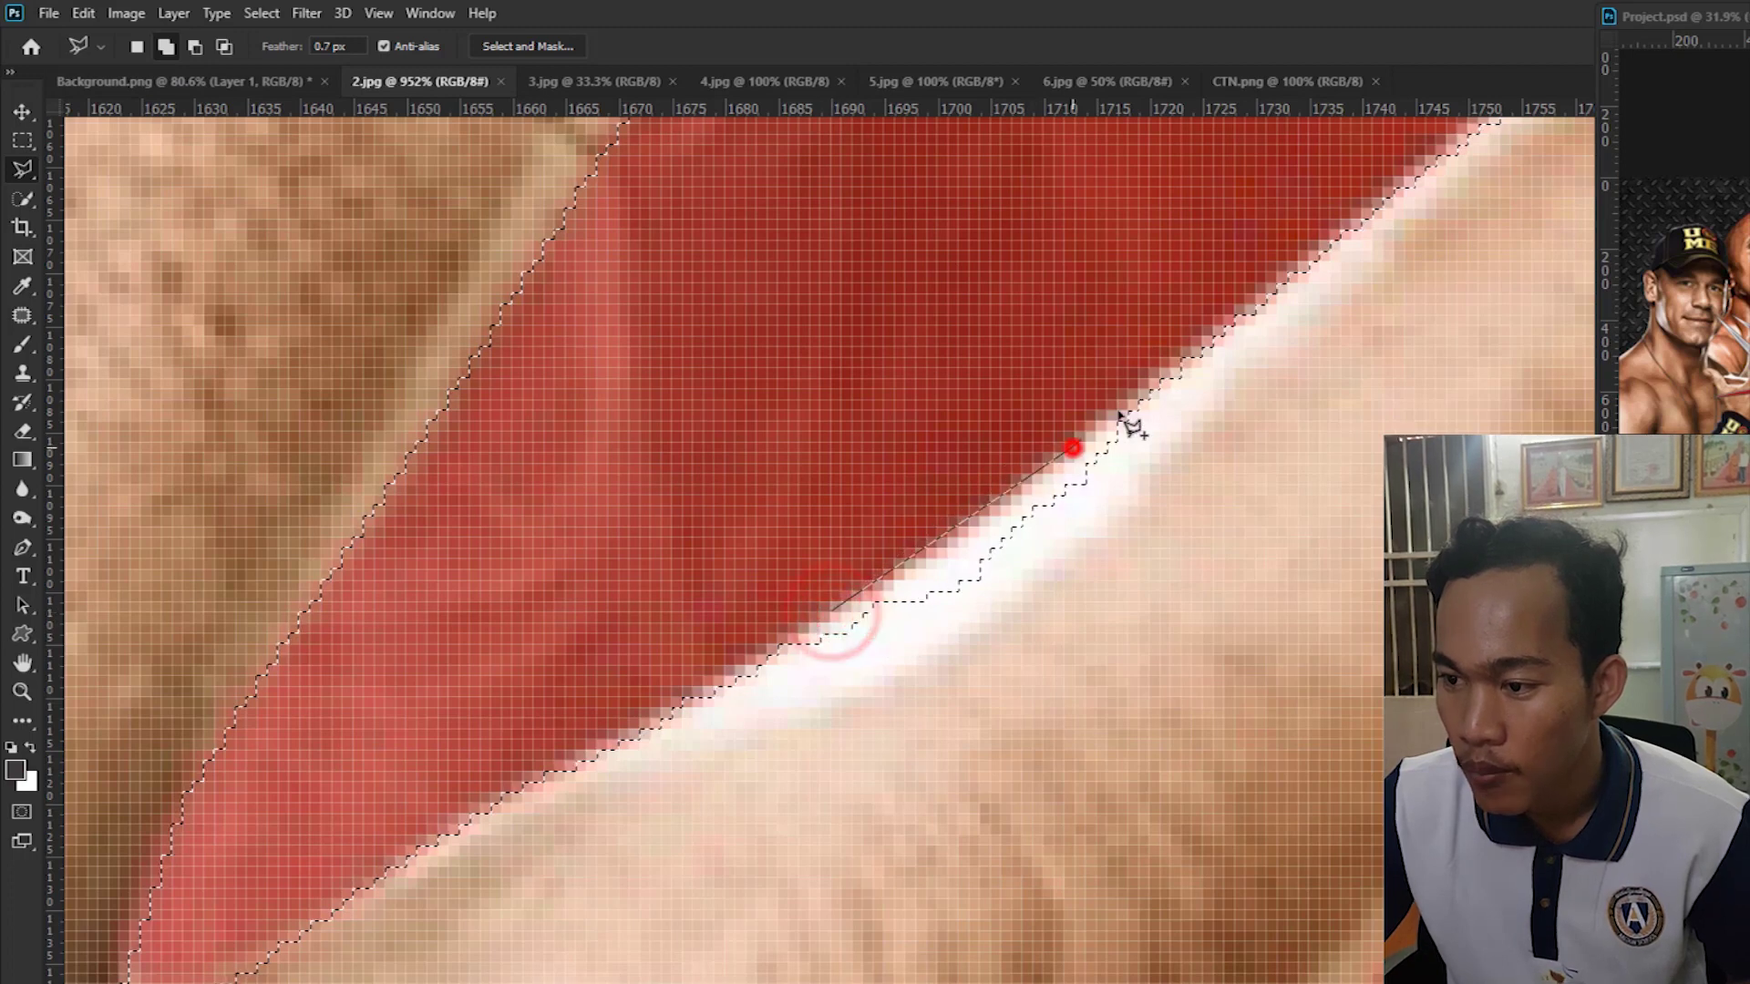
{"action": "left_click", "coordinate": [1266, 510]}
{"action": "left_click", "coordinate": [1023, 742]}
{"action": "left_click", "coordinate": [850, 723]}
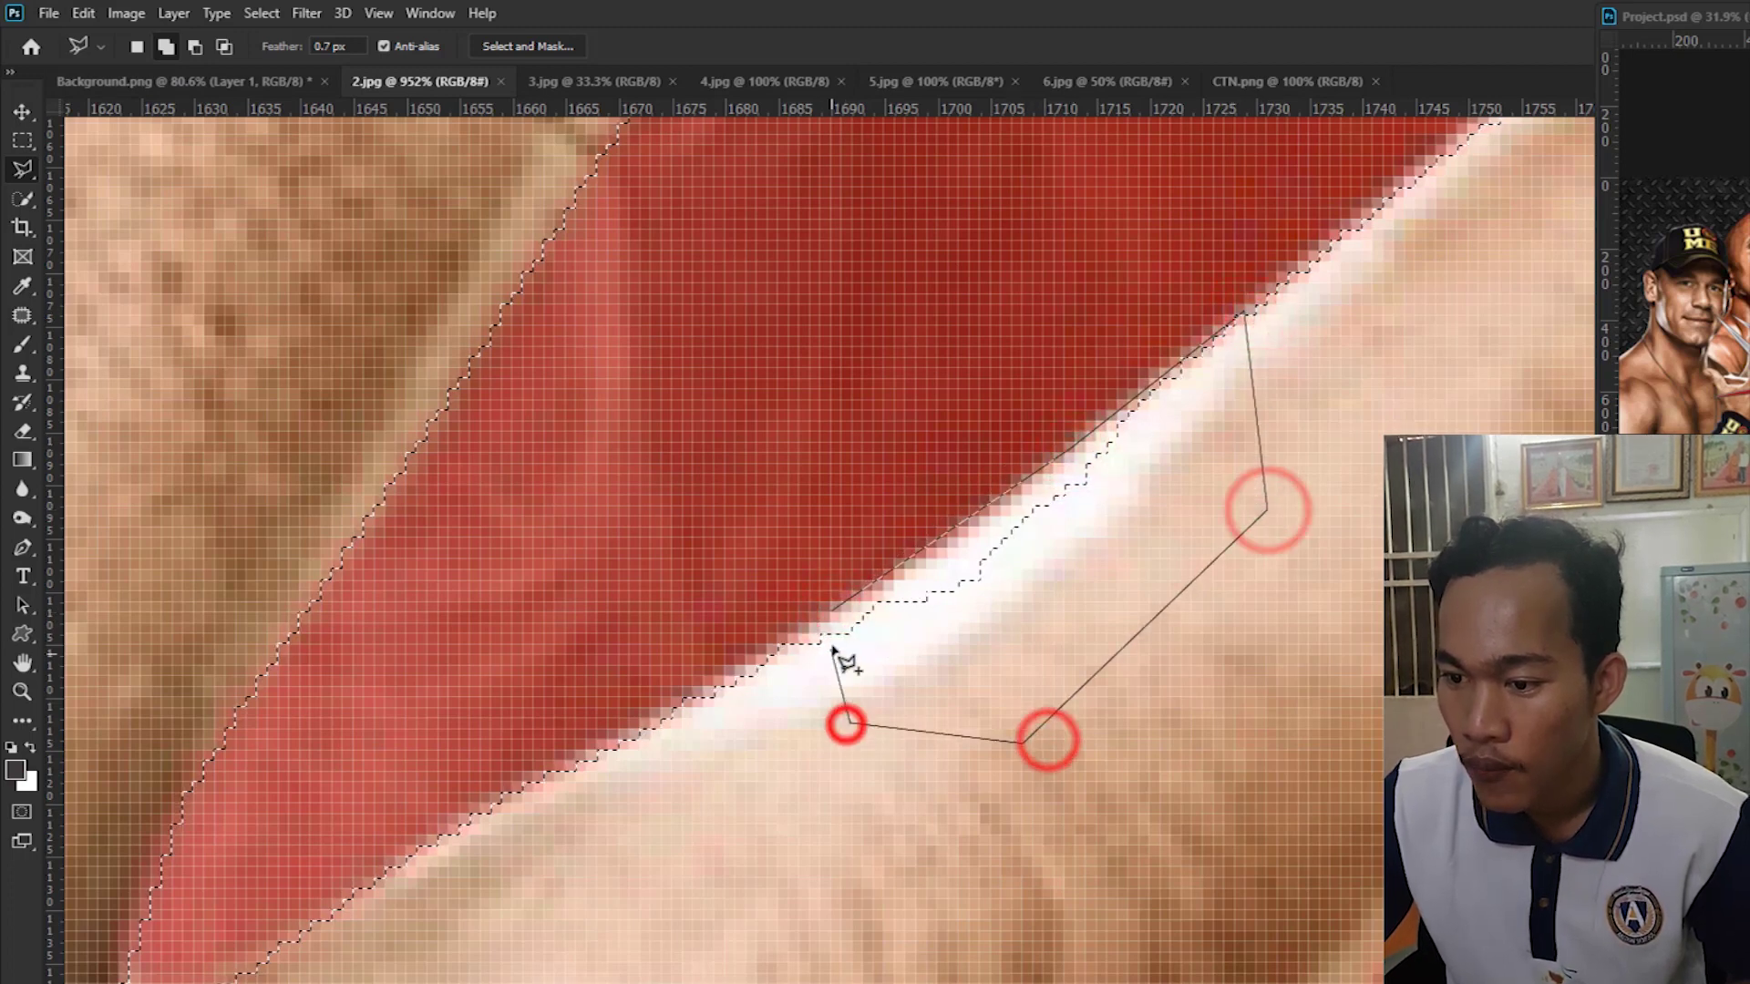
{"action": "left_click", "coordinate": [729, 679]}
{"action": "left_click", "coordinate": [831, 613]}
Trim the red sliver beside the finger edge out of the selection.
{"action": "scroll", "coordinate": [897, 611], "scroll_direction": "down", "scroll_amount": 3}
{"action": "scroll", "coordinate": [898, 606], "scroll_direction": "down", "scroll_amount": 3}
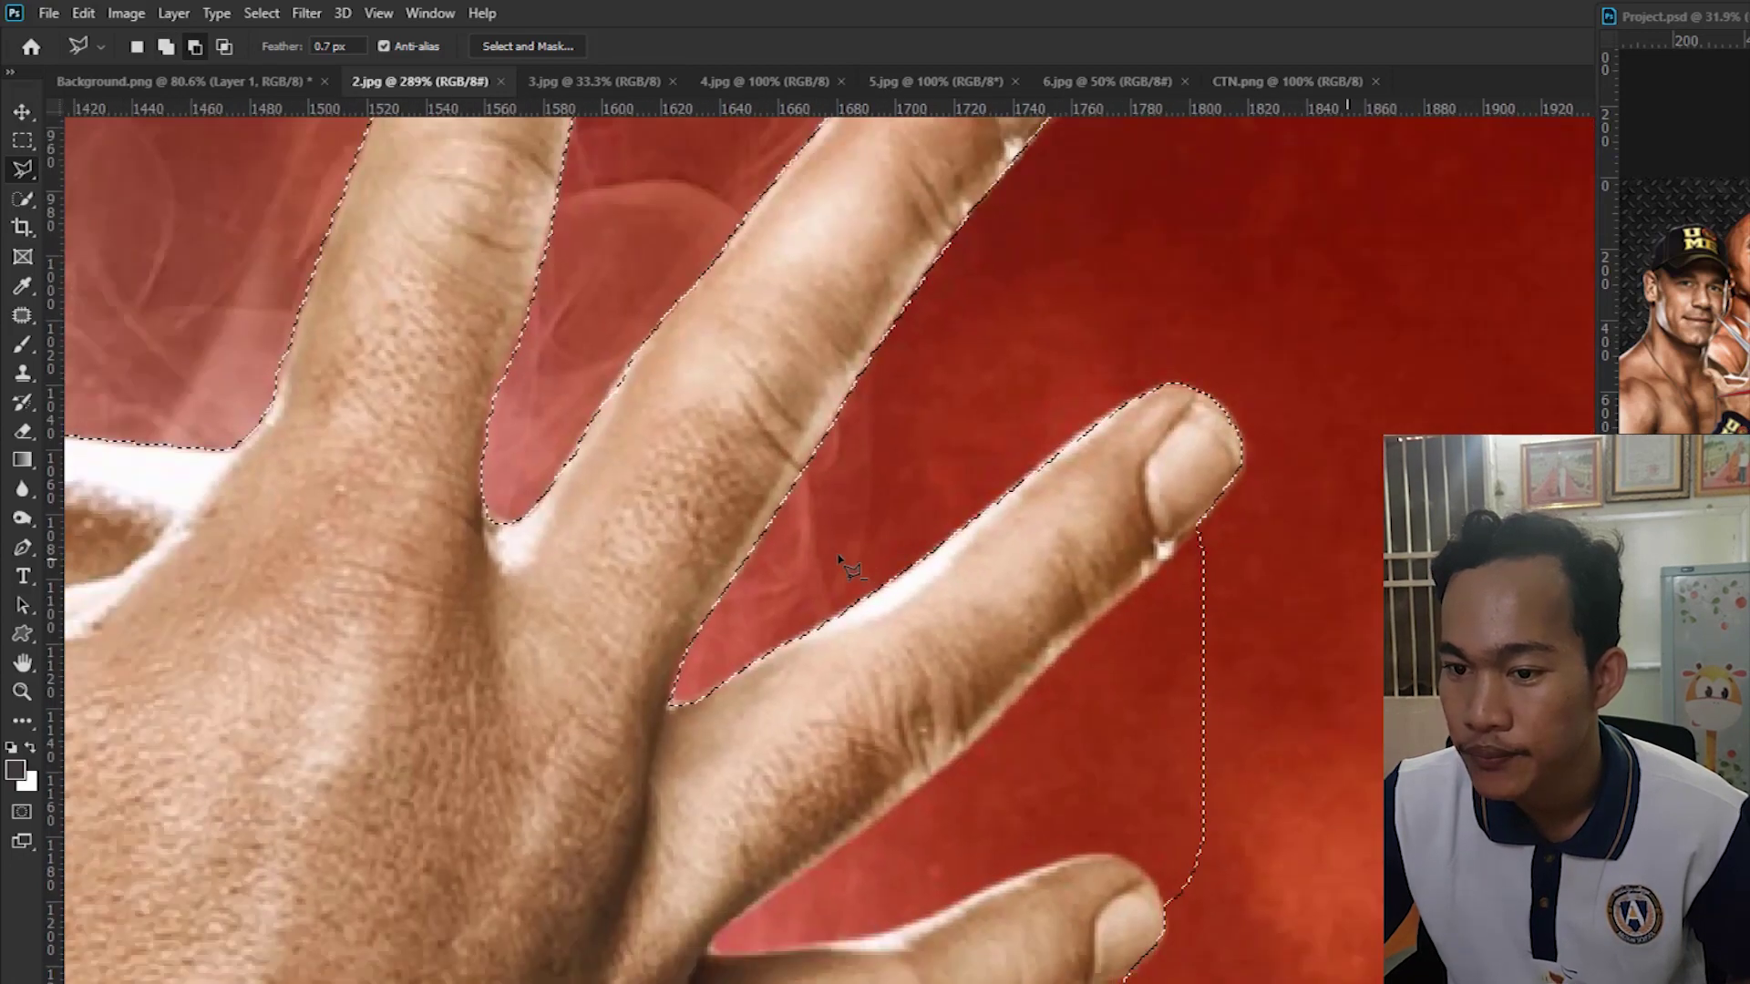
{"action": "scroll", "coordinate": [838, 558], "scroll_direction": "down", "scroll_amount": 1}
{"action": "scroll", "coordinate": [696, 460], "scroll_direction": "up", "scroll_amount": 3}
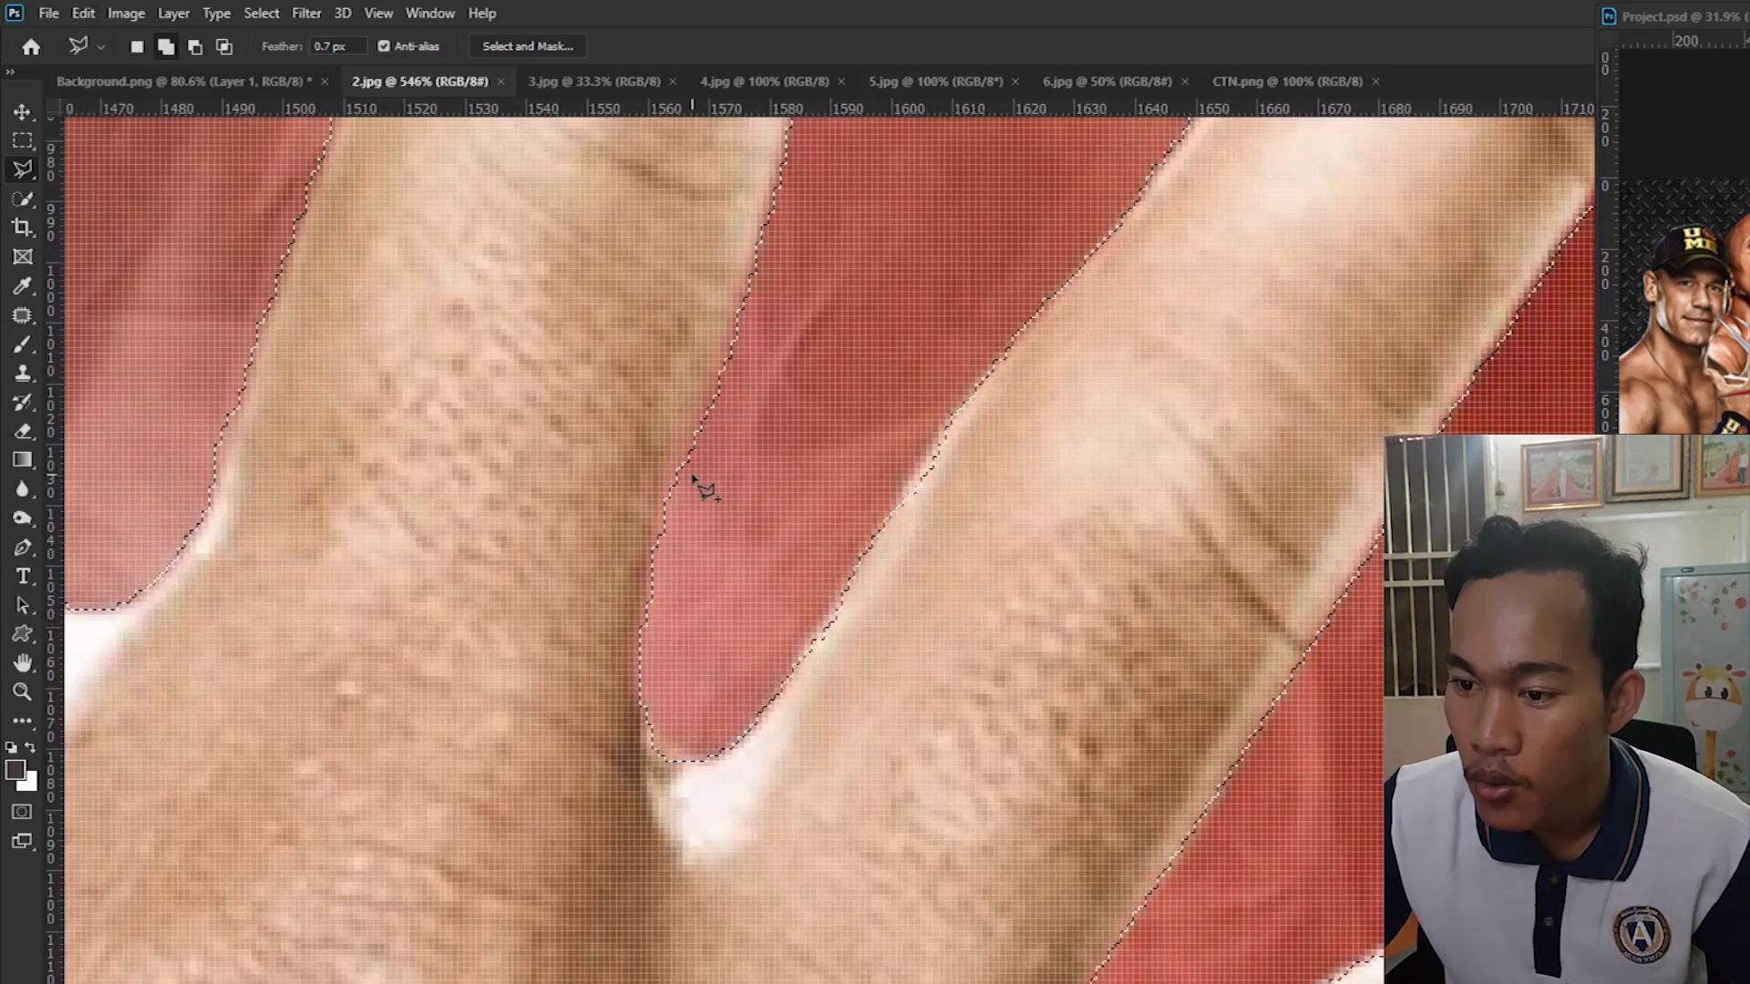
{"action": "left_click", "coordinate": [652, 556], "text": "alt"}
{"action": "left_click", "coordinate": [674, 479]}
{"action": "left_click", "coordinate": [725, 337]}
{"action": "left_click", "coordinate": [775, 183]}
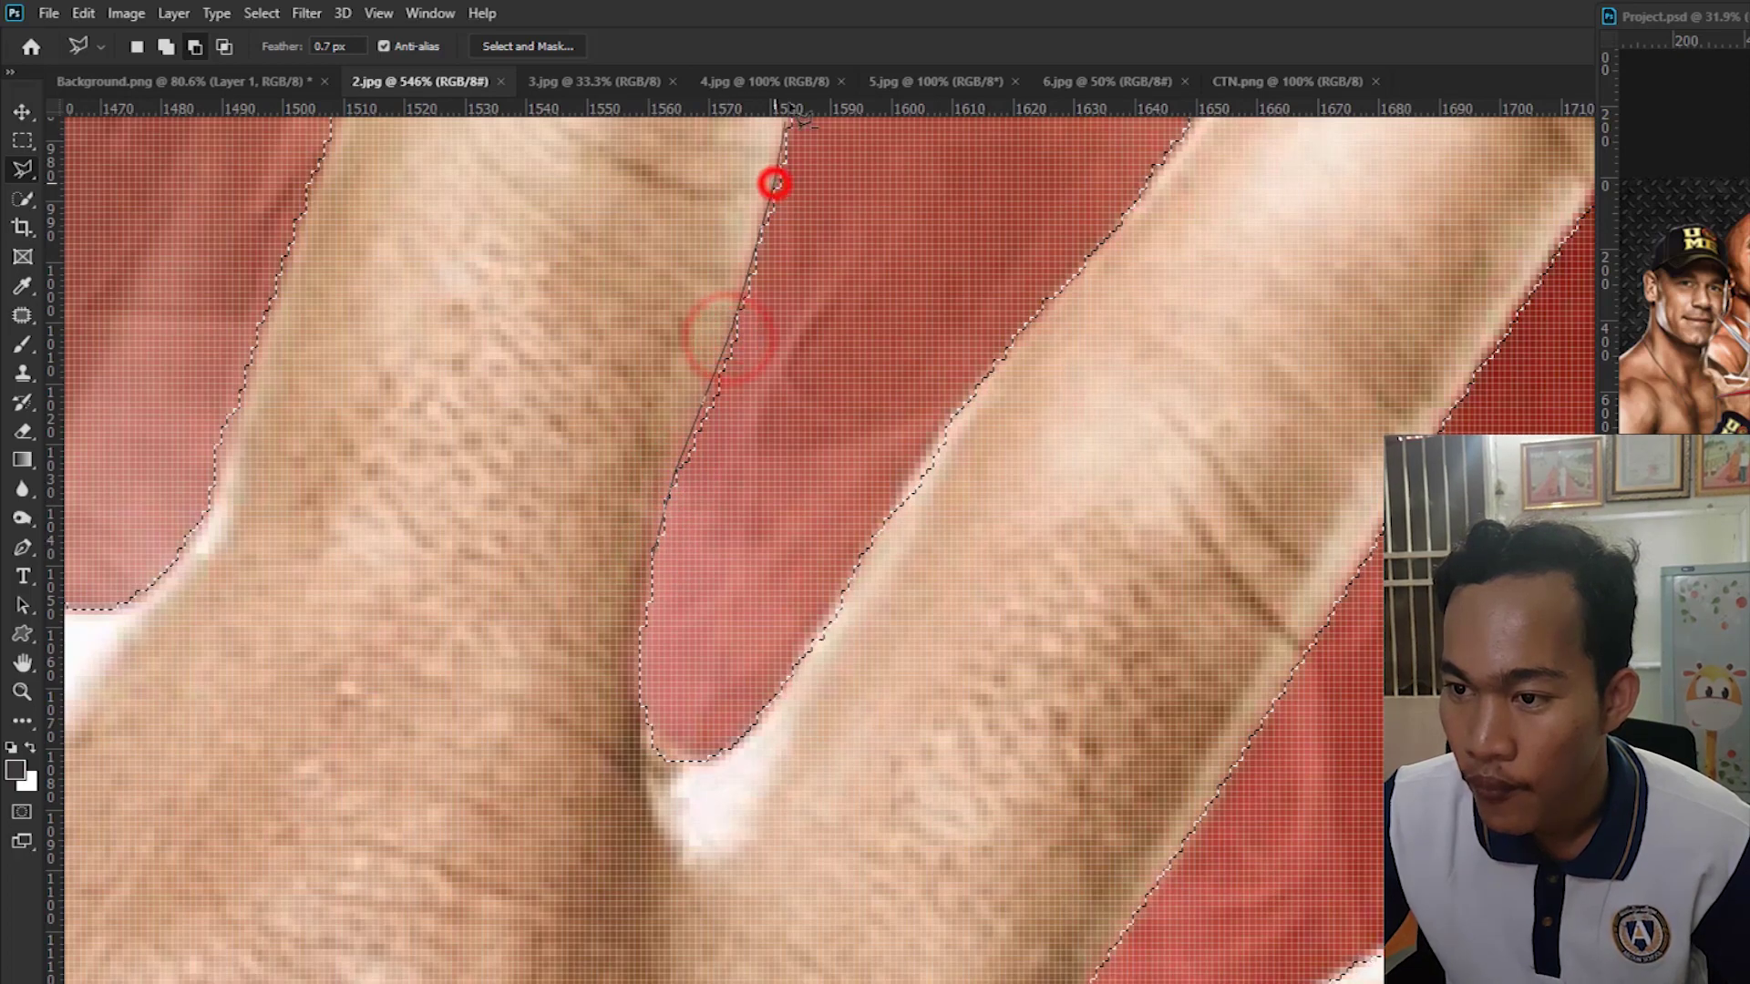
{"action": "left_click", "coordinate": [848, 434]}
{"action": "left_click", "coordinate": [769, 612]}
{"action": "left_click", "coordinate": [723, 684]}
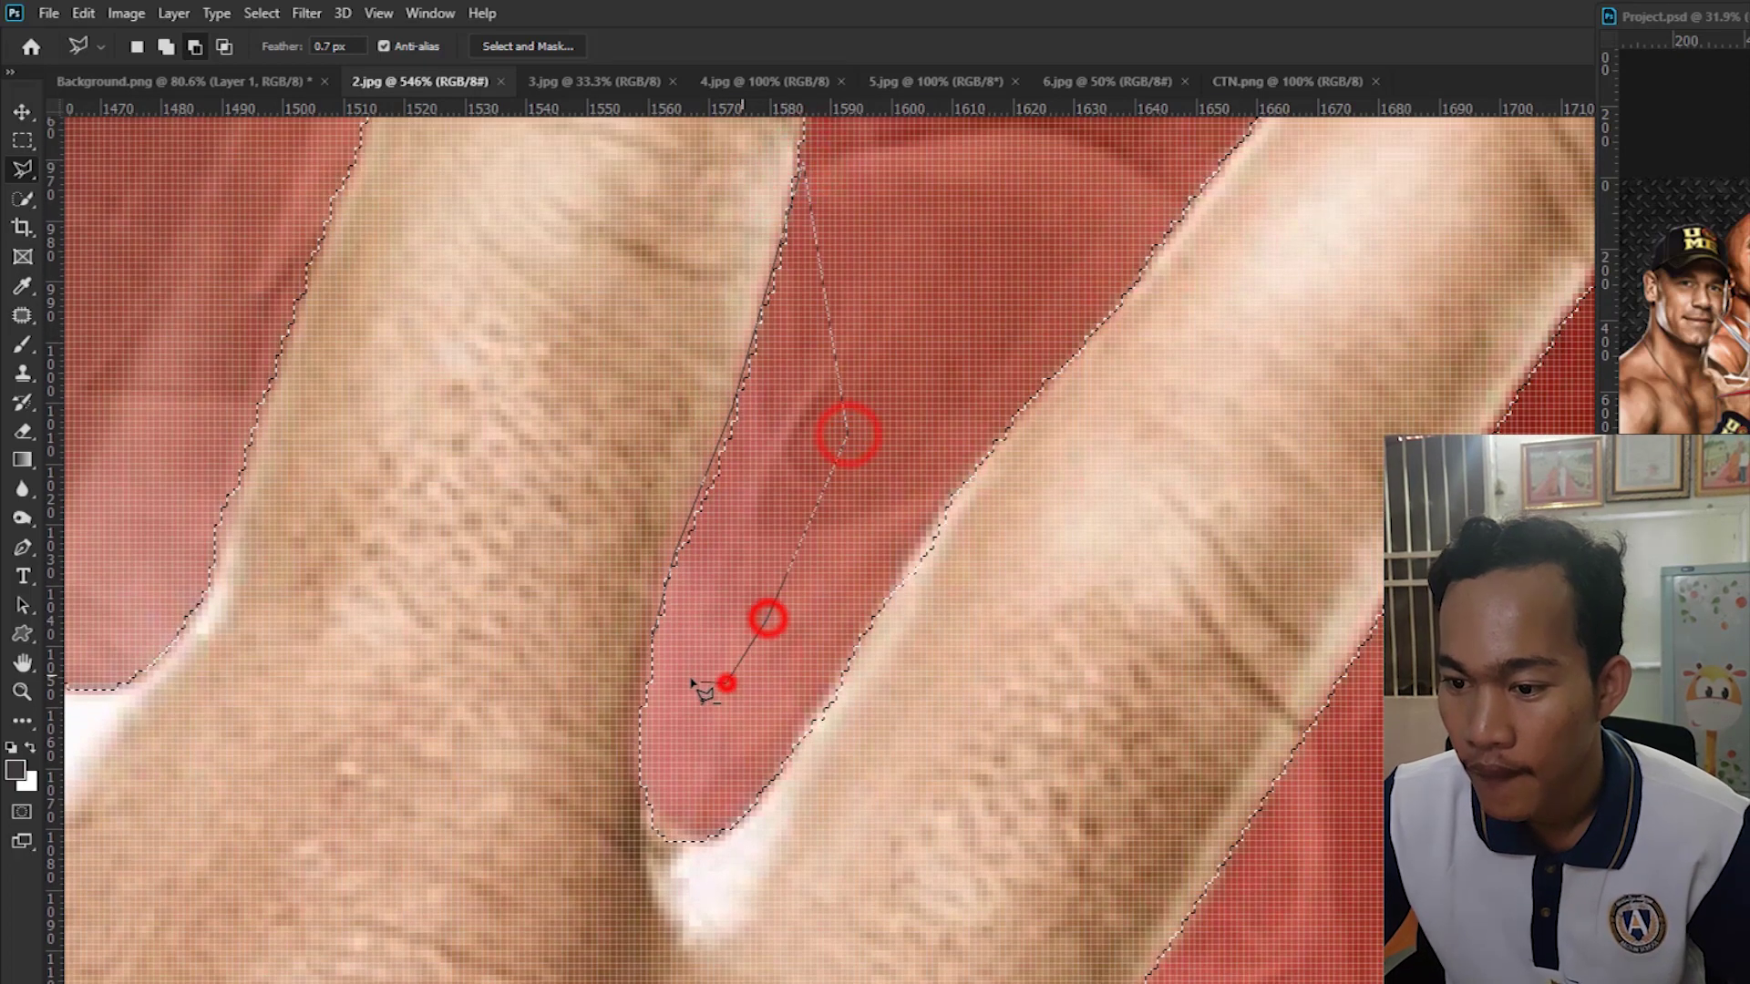
{"action": "left_click", "coordinate": [652, 638]}
Subtract the red gap beside the lower finger from the selection.
{"action": "scroll", "coordinate": [652, 638], "scroll_direction": "down", "scroll_amount": 3, "text": "alt"}
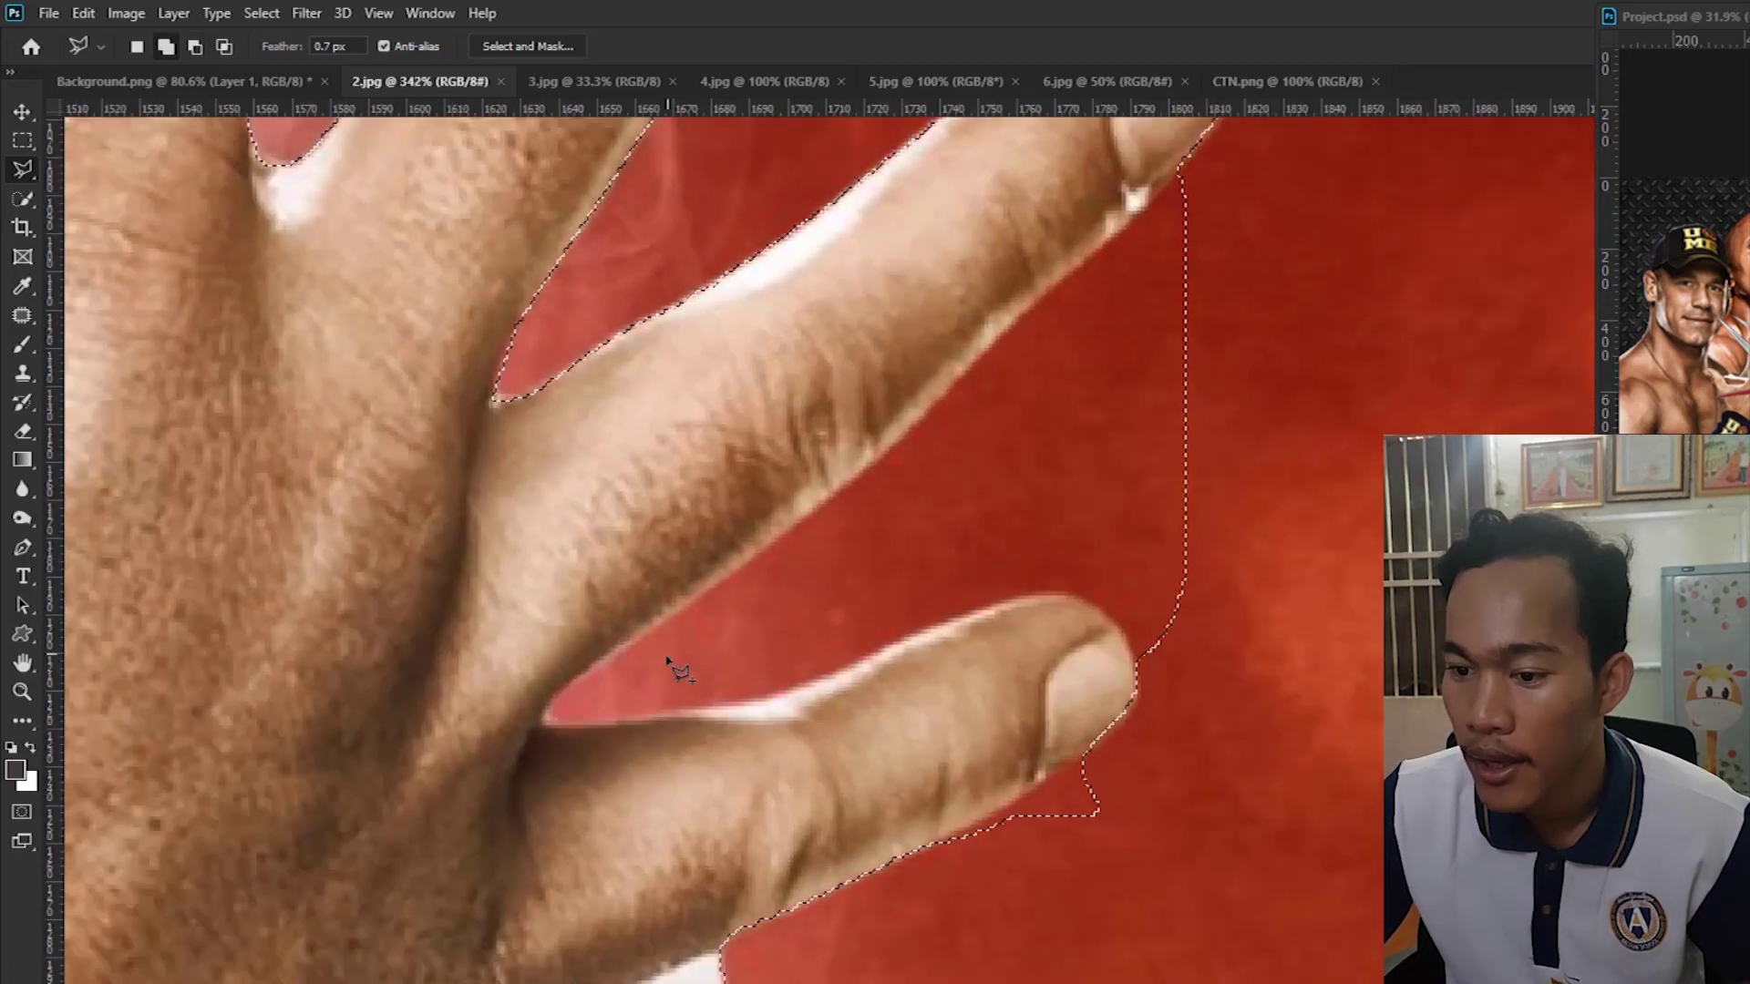
{"action": "left_click", "coordinate": [544, 711]}
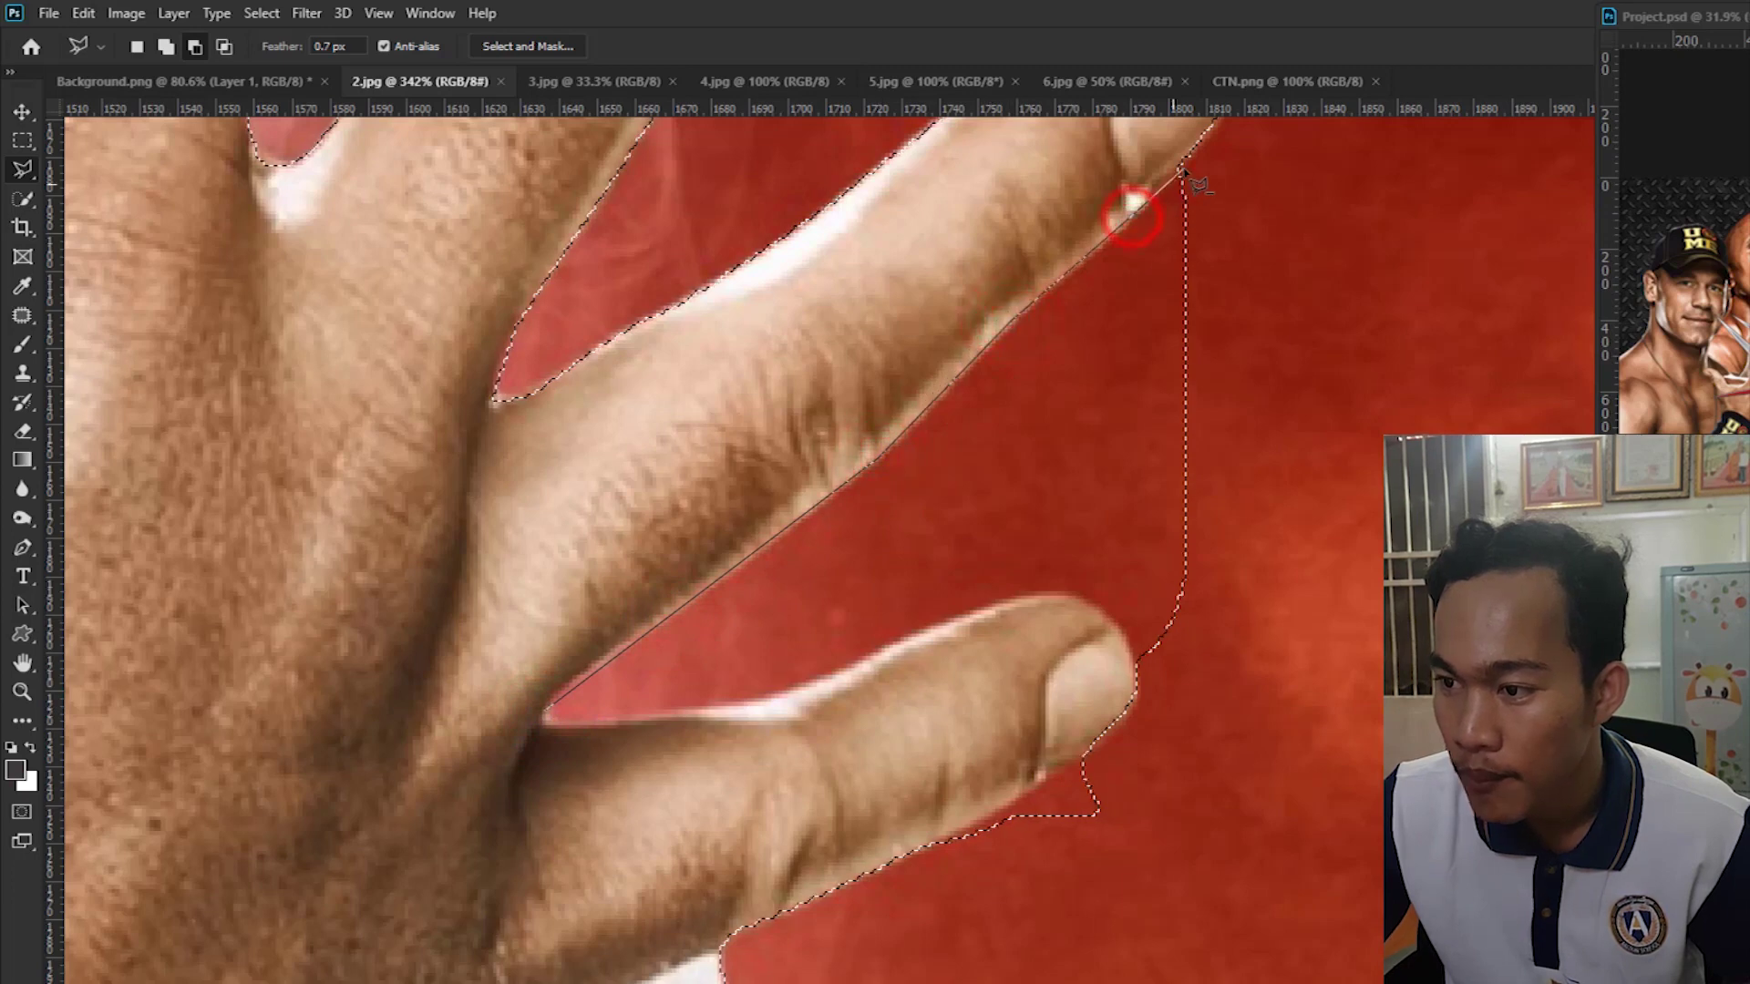
{"action": "left_click", "coordinate": [1139, 668]}
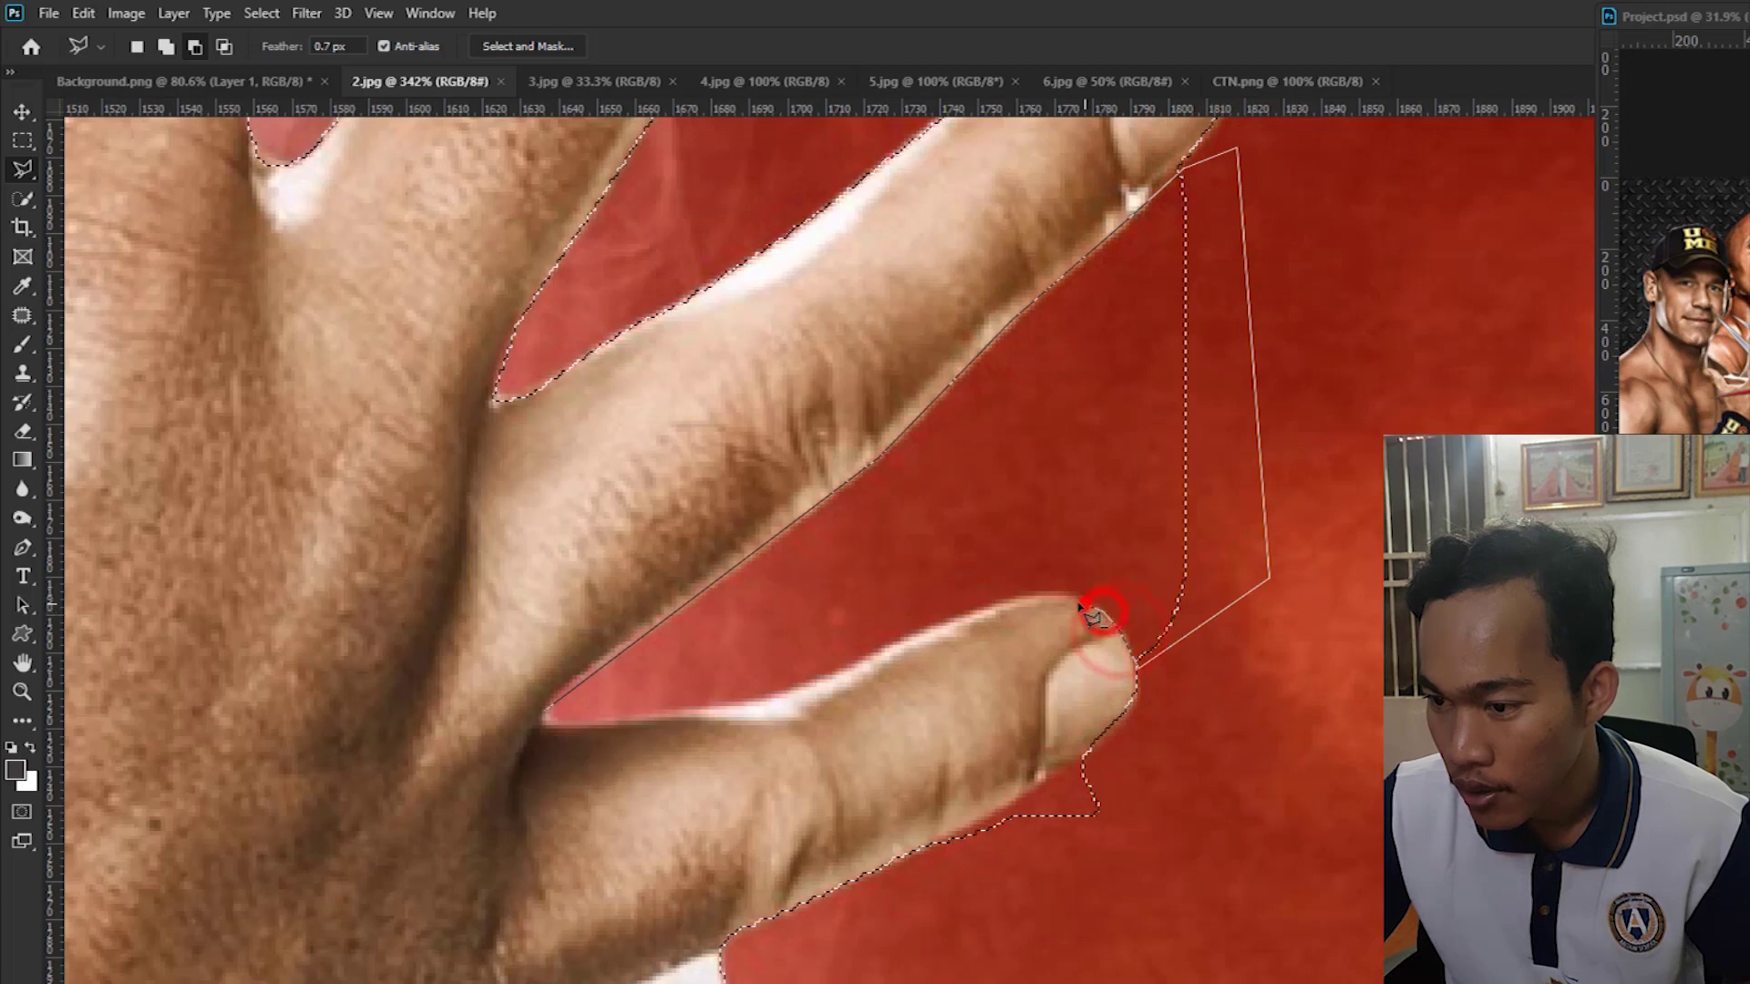
{"action": "left_click", "coordinate": [1053, 600]}
{"action": "left_click", "coordinate": [899, 649]}
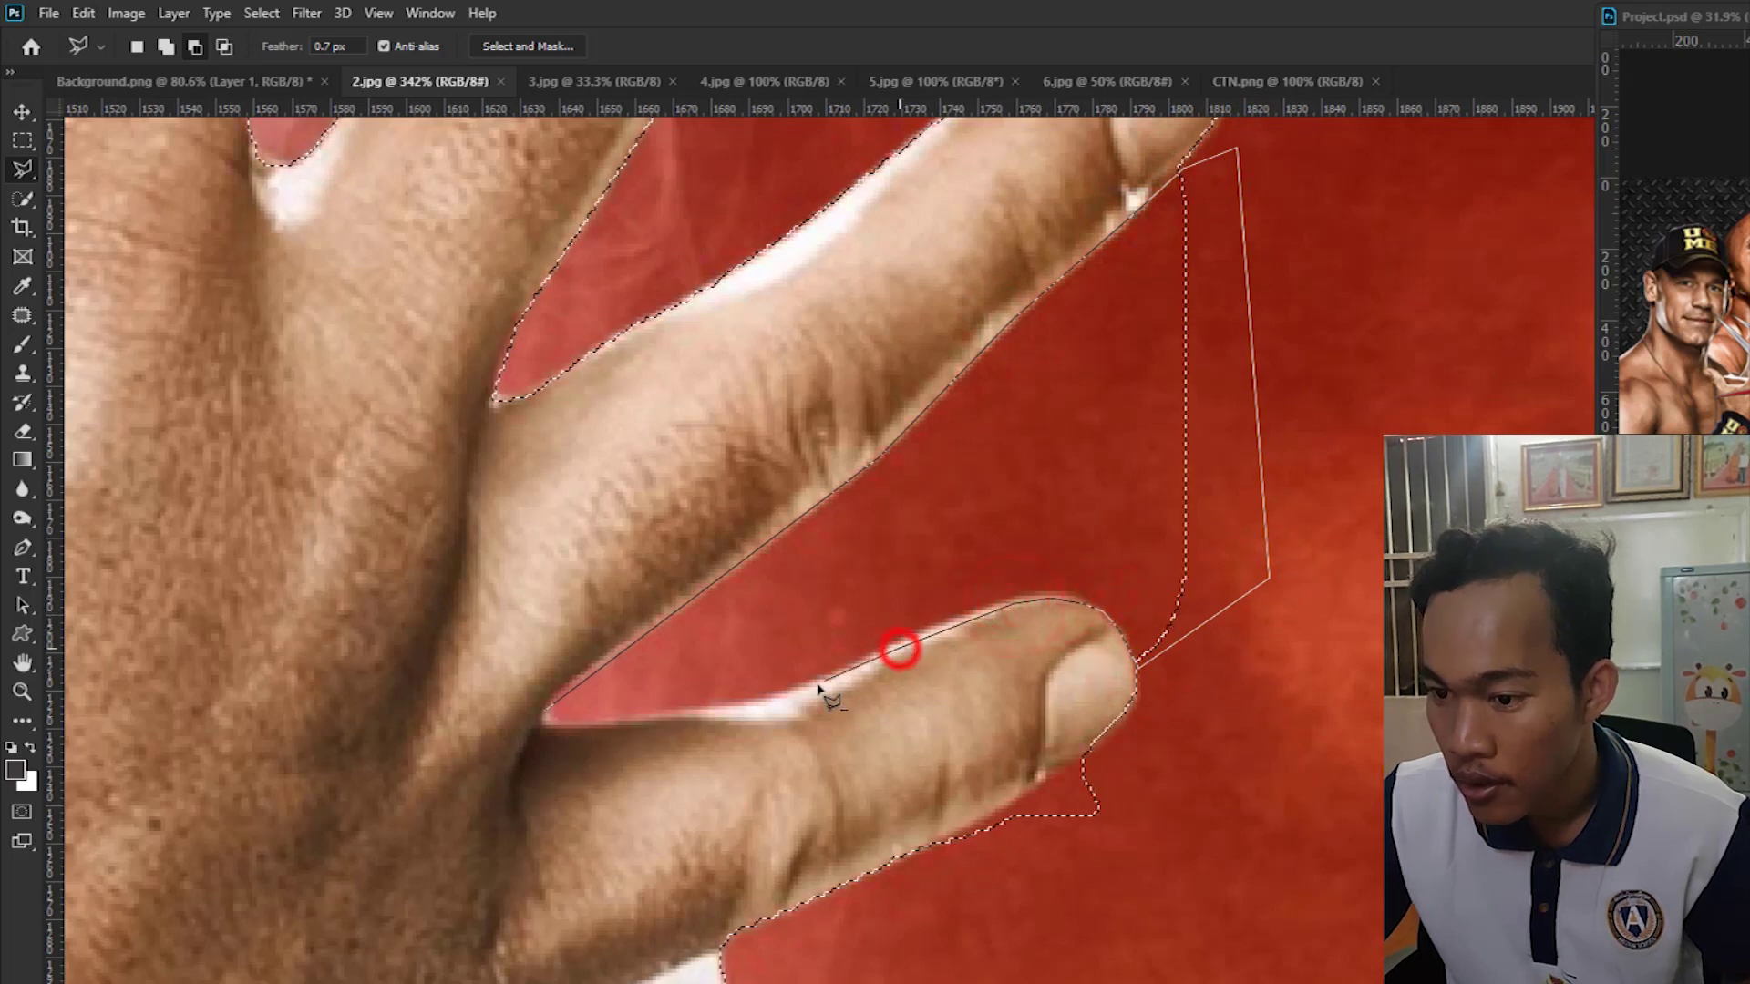
{"action": "left_click", "coordinate": [693, 715]}
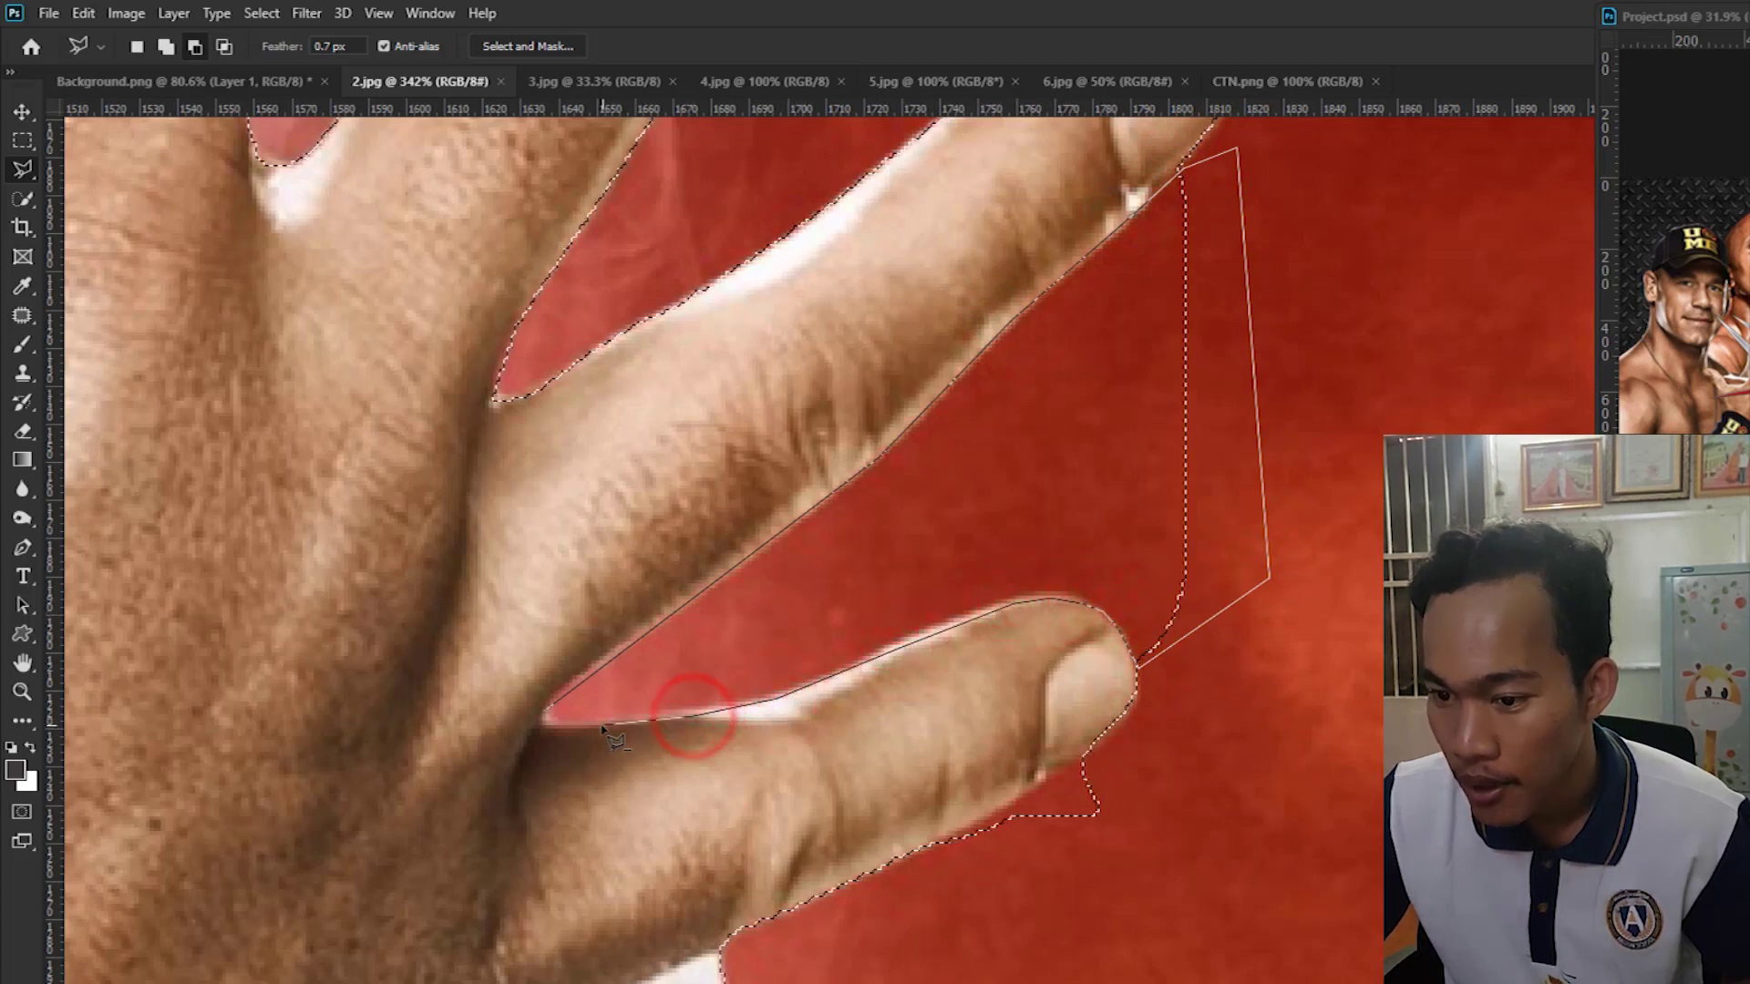
{"action": "double_click", "coordinate": [544, 715]}
{"action": "scroll", "coordinate": [1082, 727], "scroll_direction": "down", "scroll_amount": 3}
{"action": "scroll", "coordinate": [1034, 735], "scroll_direction": "up", "scroll_amount": 6}
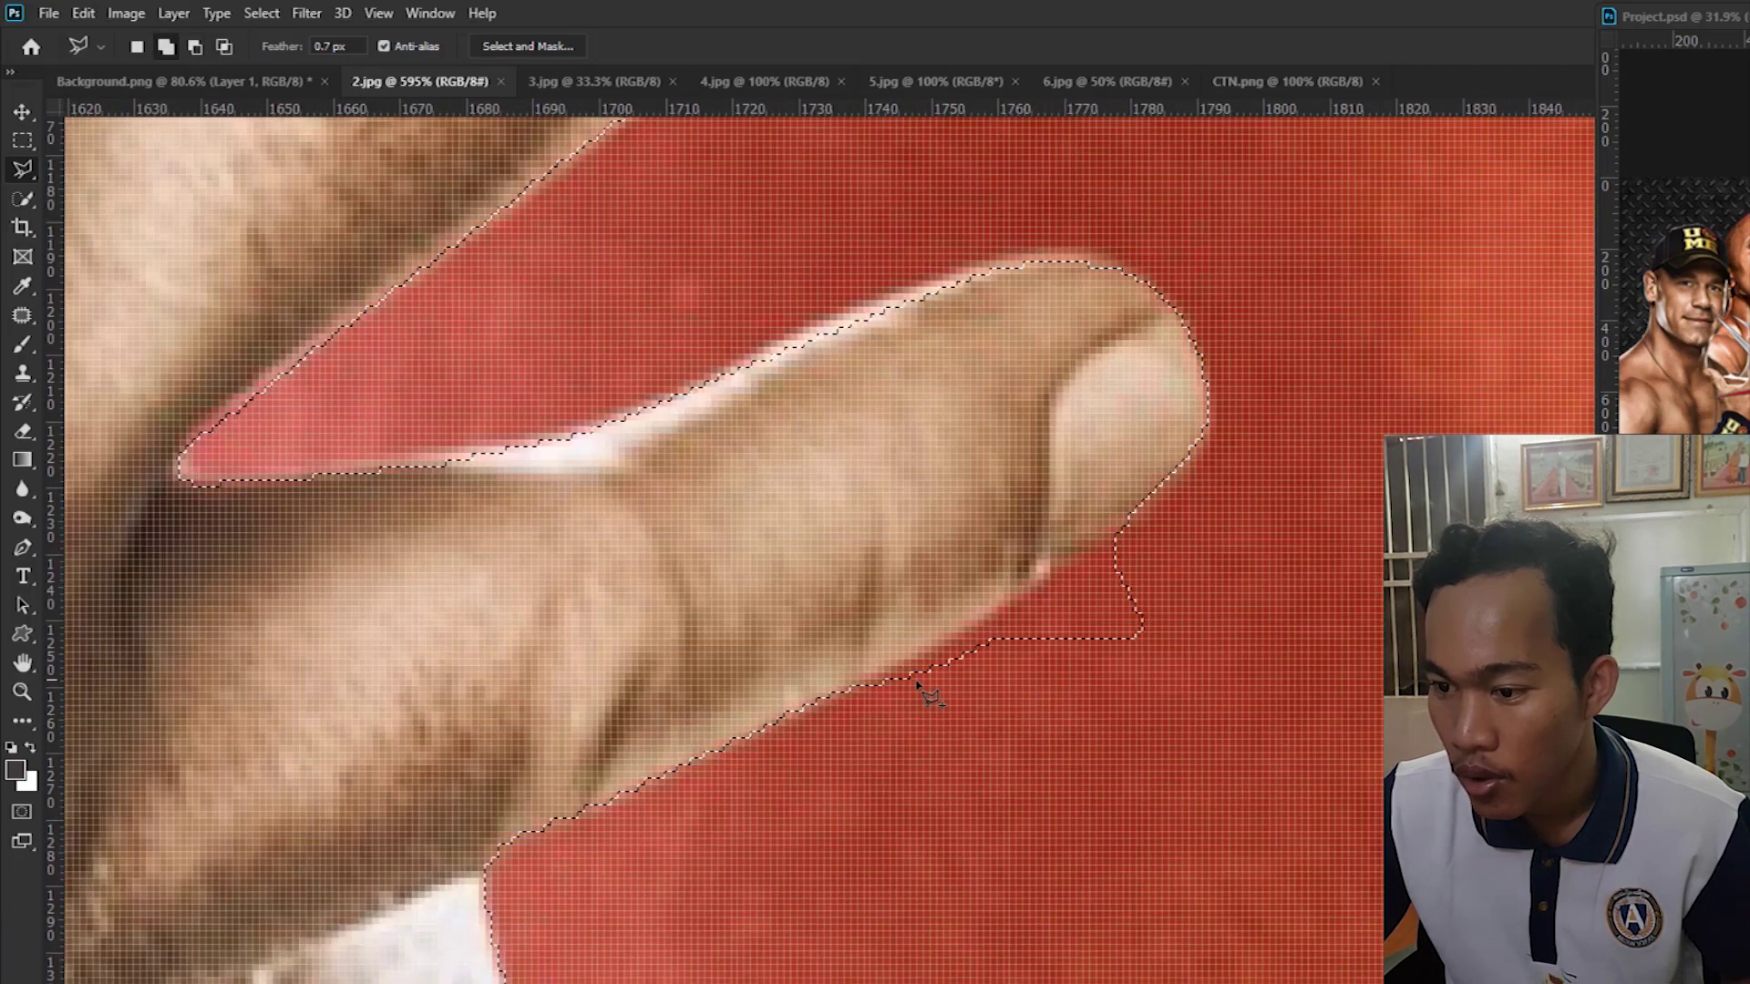
Remove the leftover red patch near the fingertip from the selection.
{"action": "left_click", "coordinate": [877, 682], "text": "alt"}
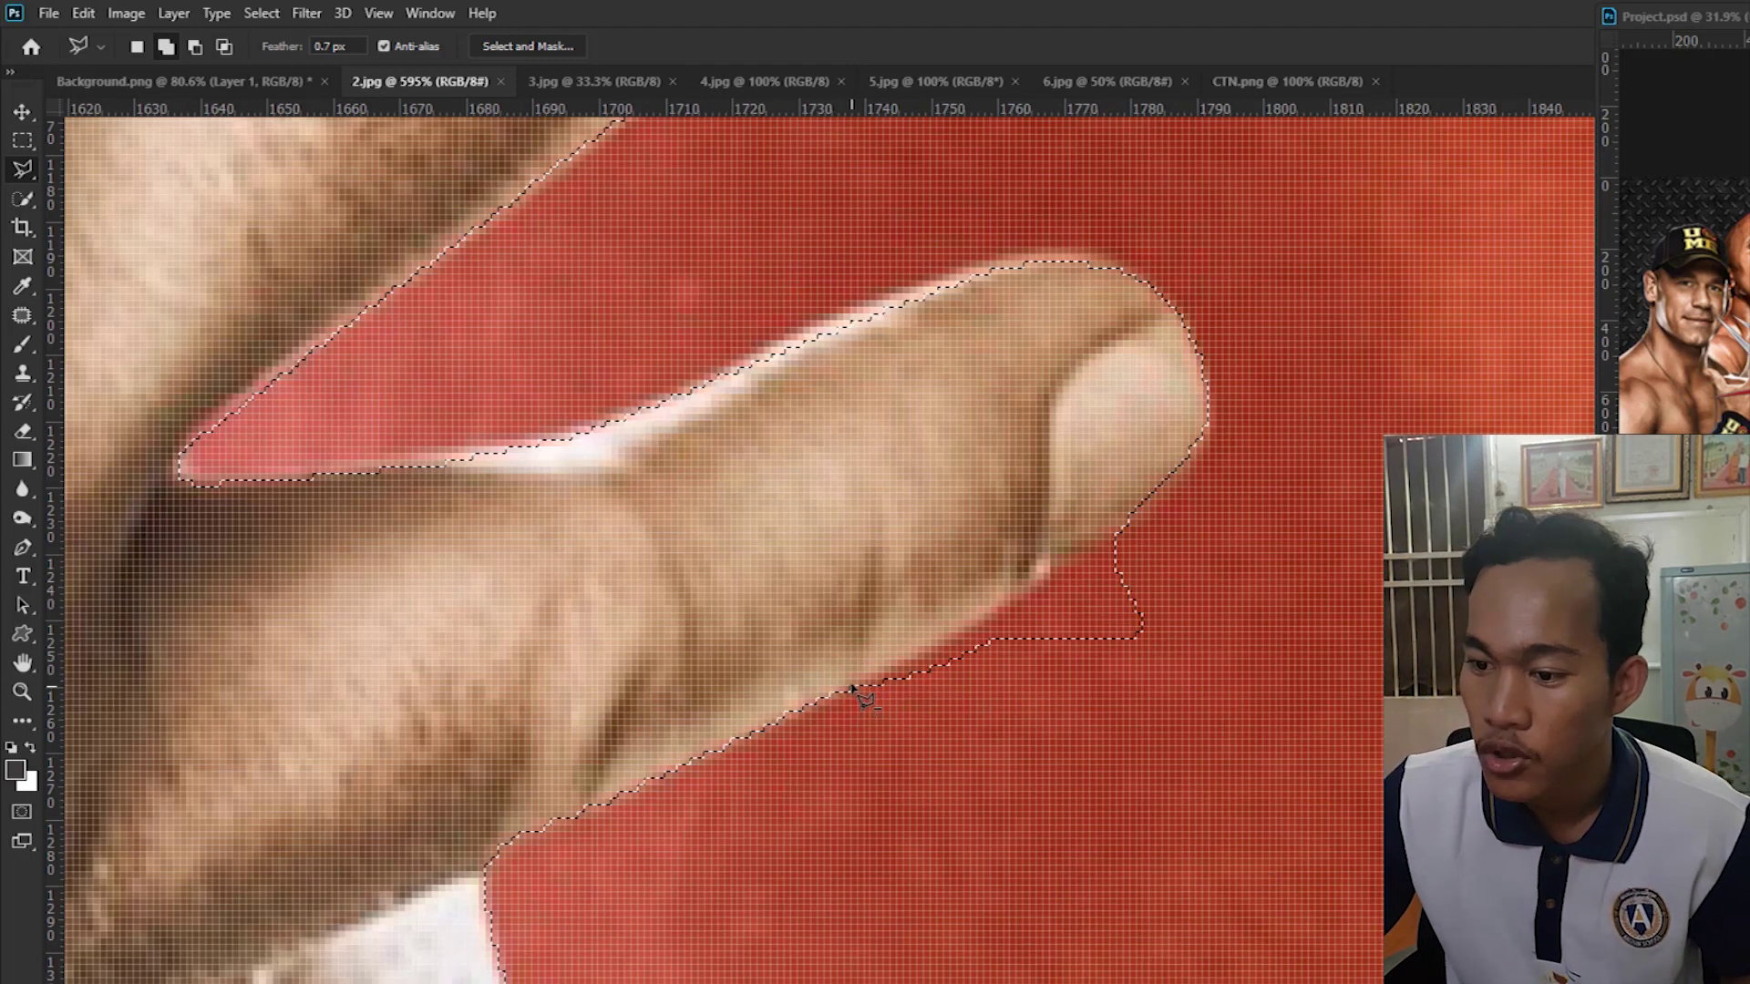
{"action": "left_click", "coordinate": [853, 686], "text": "alt"}
{"action": "left_click", "coordinate": [1036, 592]}
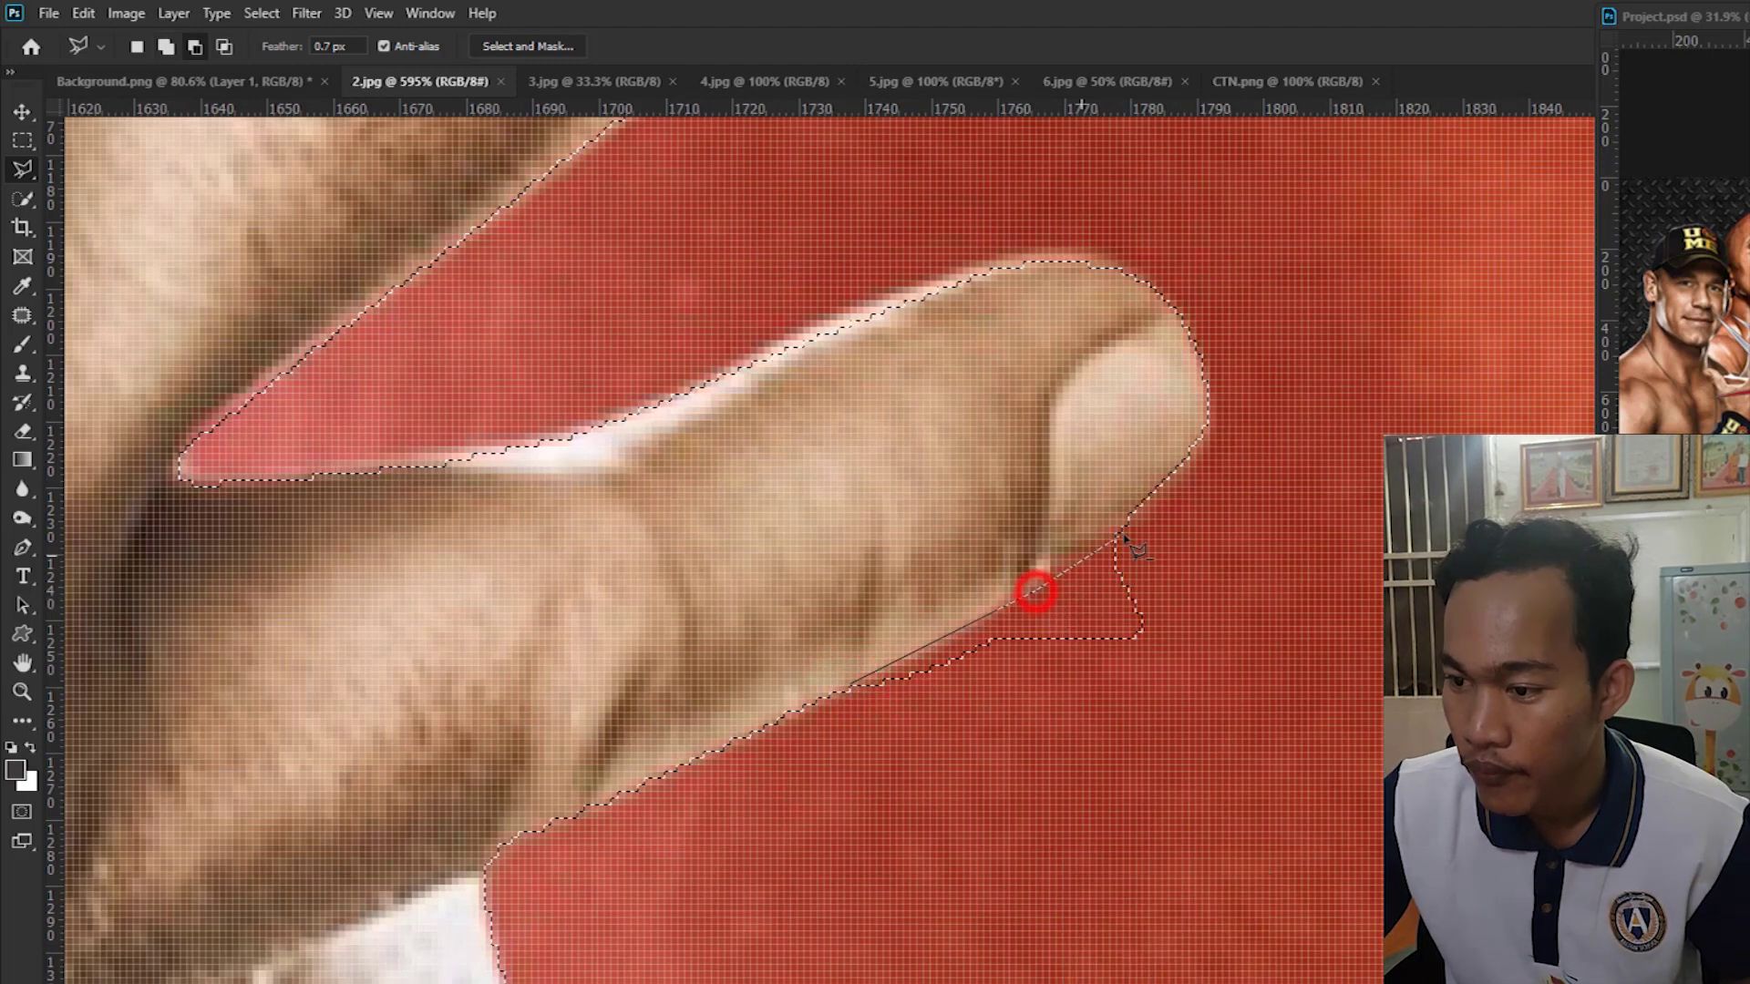
{"action": "left_click", "coordinate": [1218, 429]}
{"action": "left_click", "coordinate": [1292, 471]}
{"action": "left_click", "coordinate": [1317, 783]}
{"action": "double_click", "coordinate": [864, 741]}
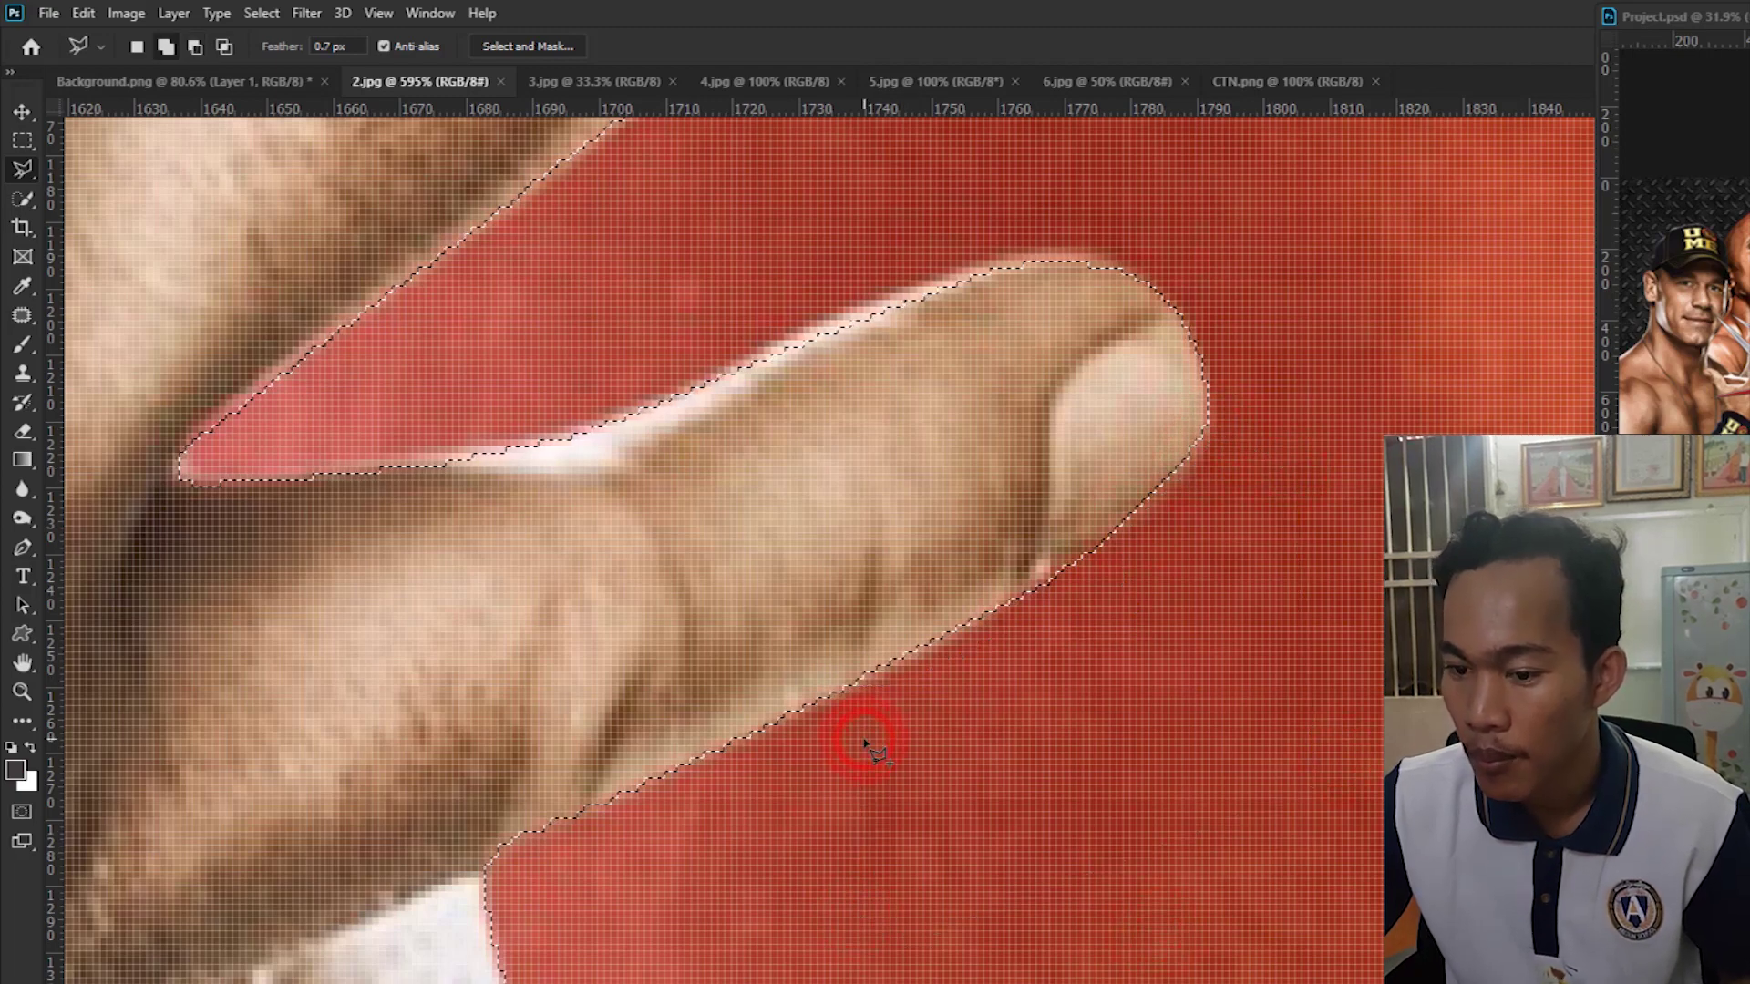
{"action": "scroll", "coordinate": [864, 742], "scroll_direction": "down", "scroll_amount": 5}
{"action": "scroll", "coordinate": [864, 742], "scroll_direction": "down", "scroll_amount": 5}
{"action": "scroll", "coordinate": [864, 742], "scroll_direction": "down", "scroll_amount": 5}
{"action": "scroll", "coordinate": [864, 742], "scroll_direction": "up", "scroll_amount": 3}
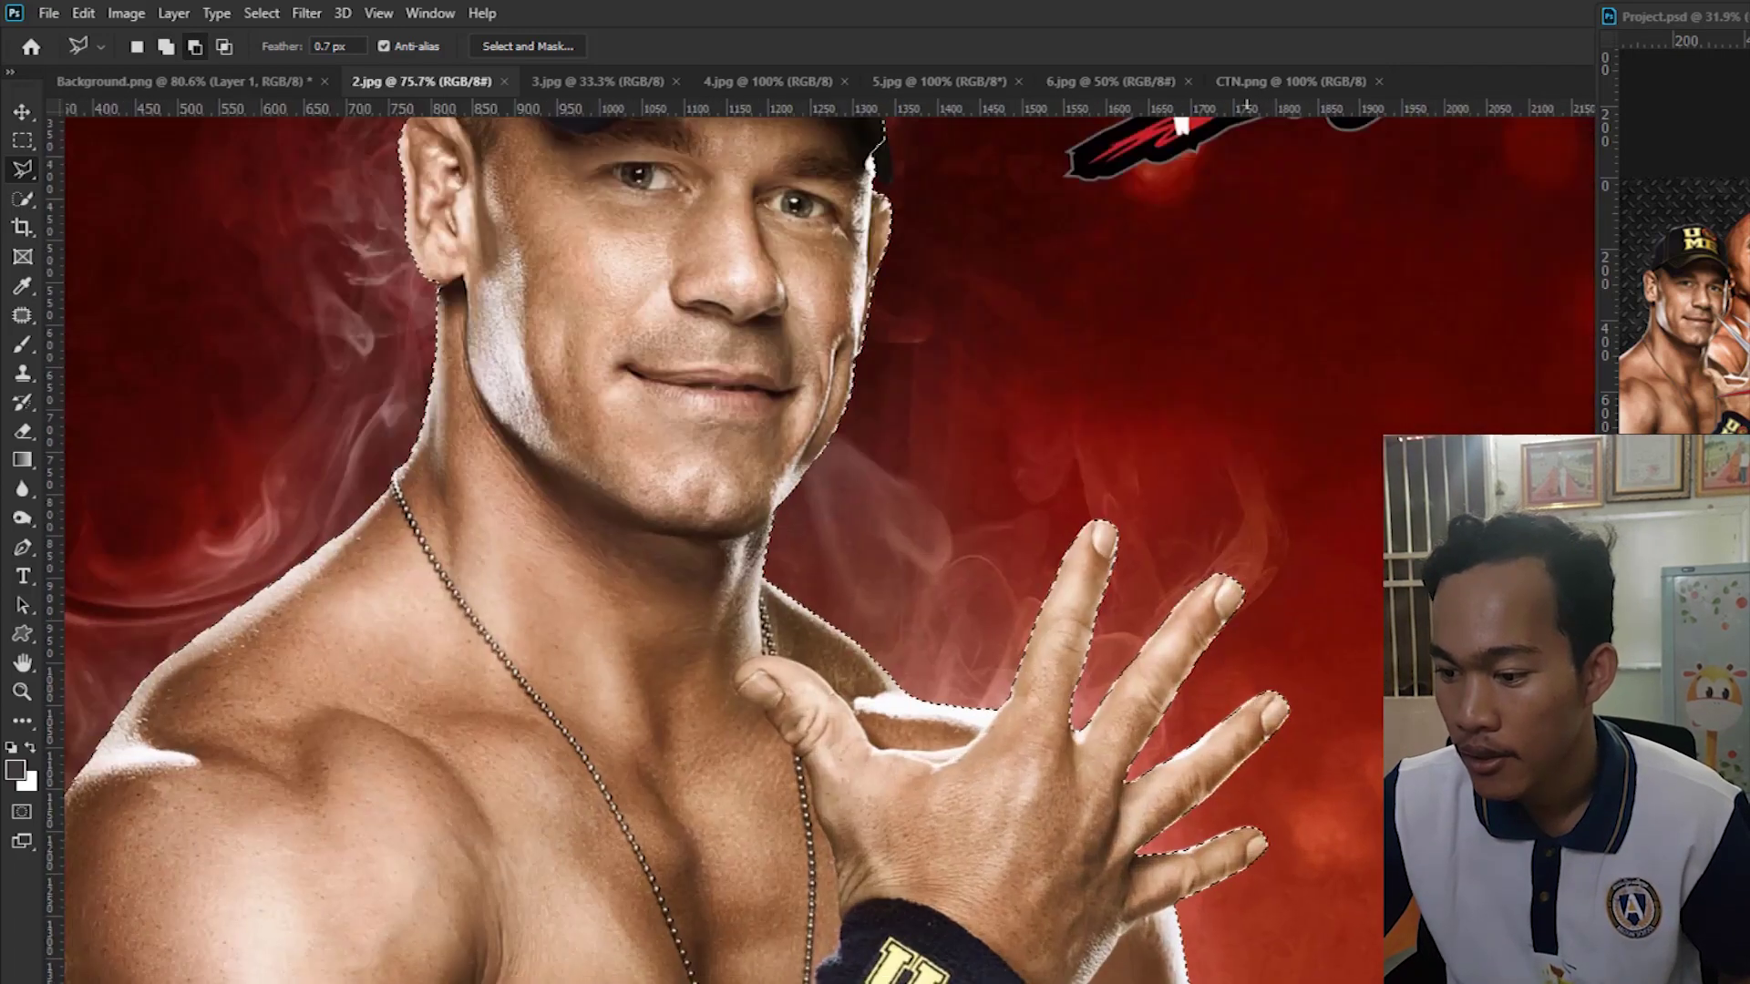
{"action": "scroll", "coordinate": [761, 333], "scroll_direction": "up", "scroll_amount": 5}
{"action": "scroll", "coordinate": [761, 332], "scroll_direction": "up", "scroll_amount": 4}
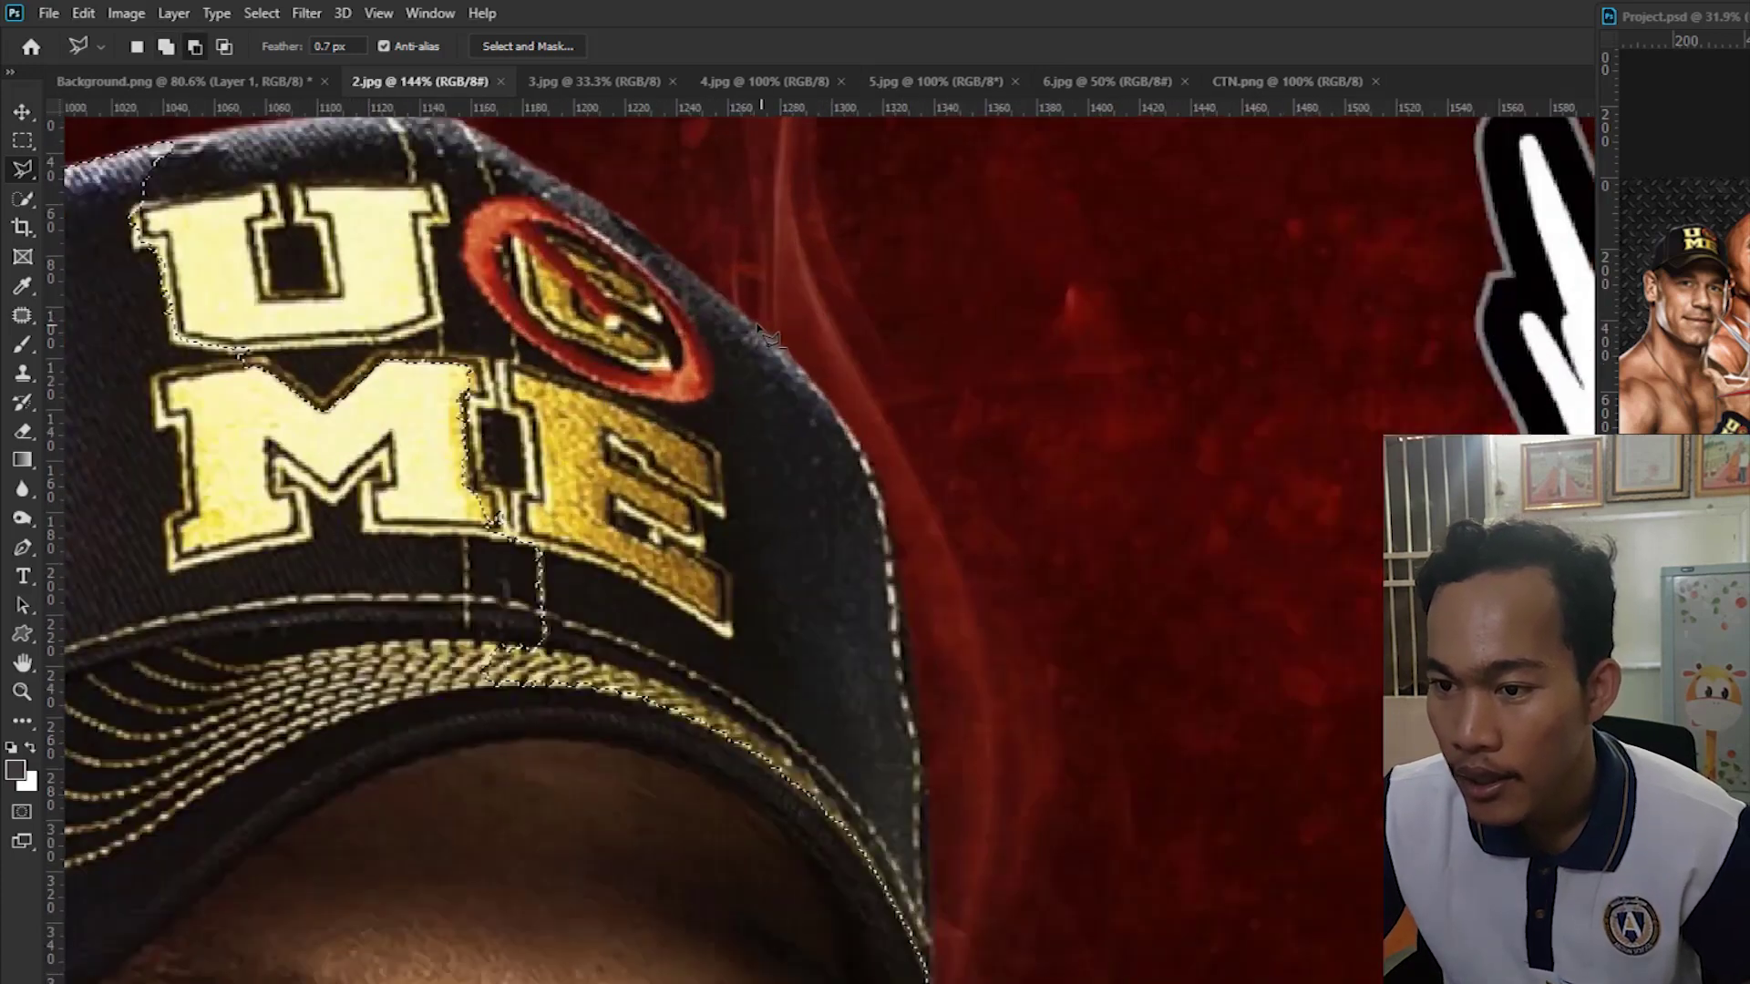
{"action": "scroll", "coordinate": [547, 584], "scroll_direction": "up", "scroll_amount": 4}
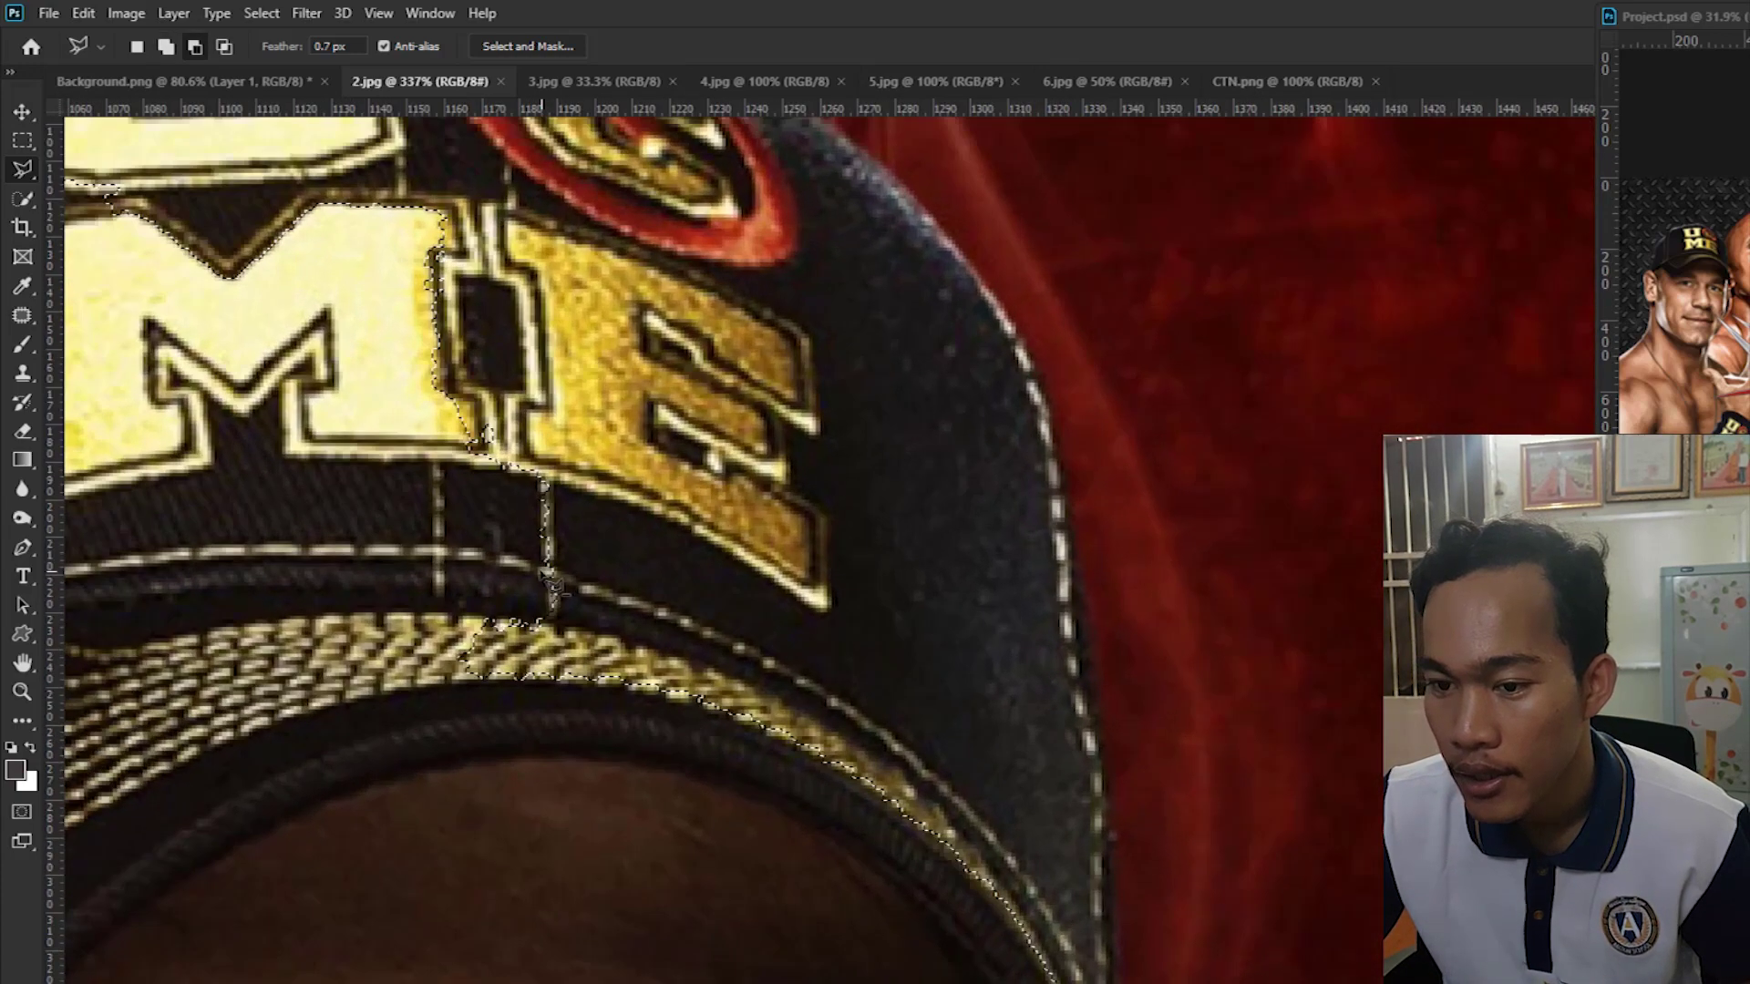
{"action": "scroll", "coordinate": [552, 588], "scroll_direction": "down", "scroll_amount": 2}
{"action": "left_click", "coordinate": [22, 199]}
With Quick Selection, add the cap's E and U letters and fabric to the selection.
{"action": "left_click", "coordinate": [122, 221]}
{"action": "left_click_drag", "start_coordinate": [583, 474], "coordinate": [455, 437]}
{"action": "left_click_drag", "start_coordinate": [474, 335], "coordinate": [315, 285]}
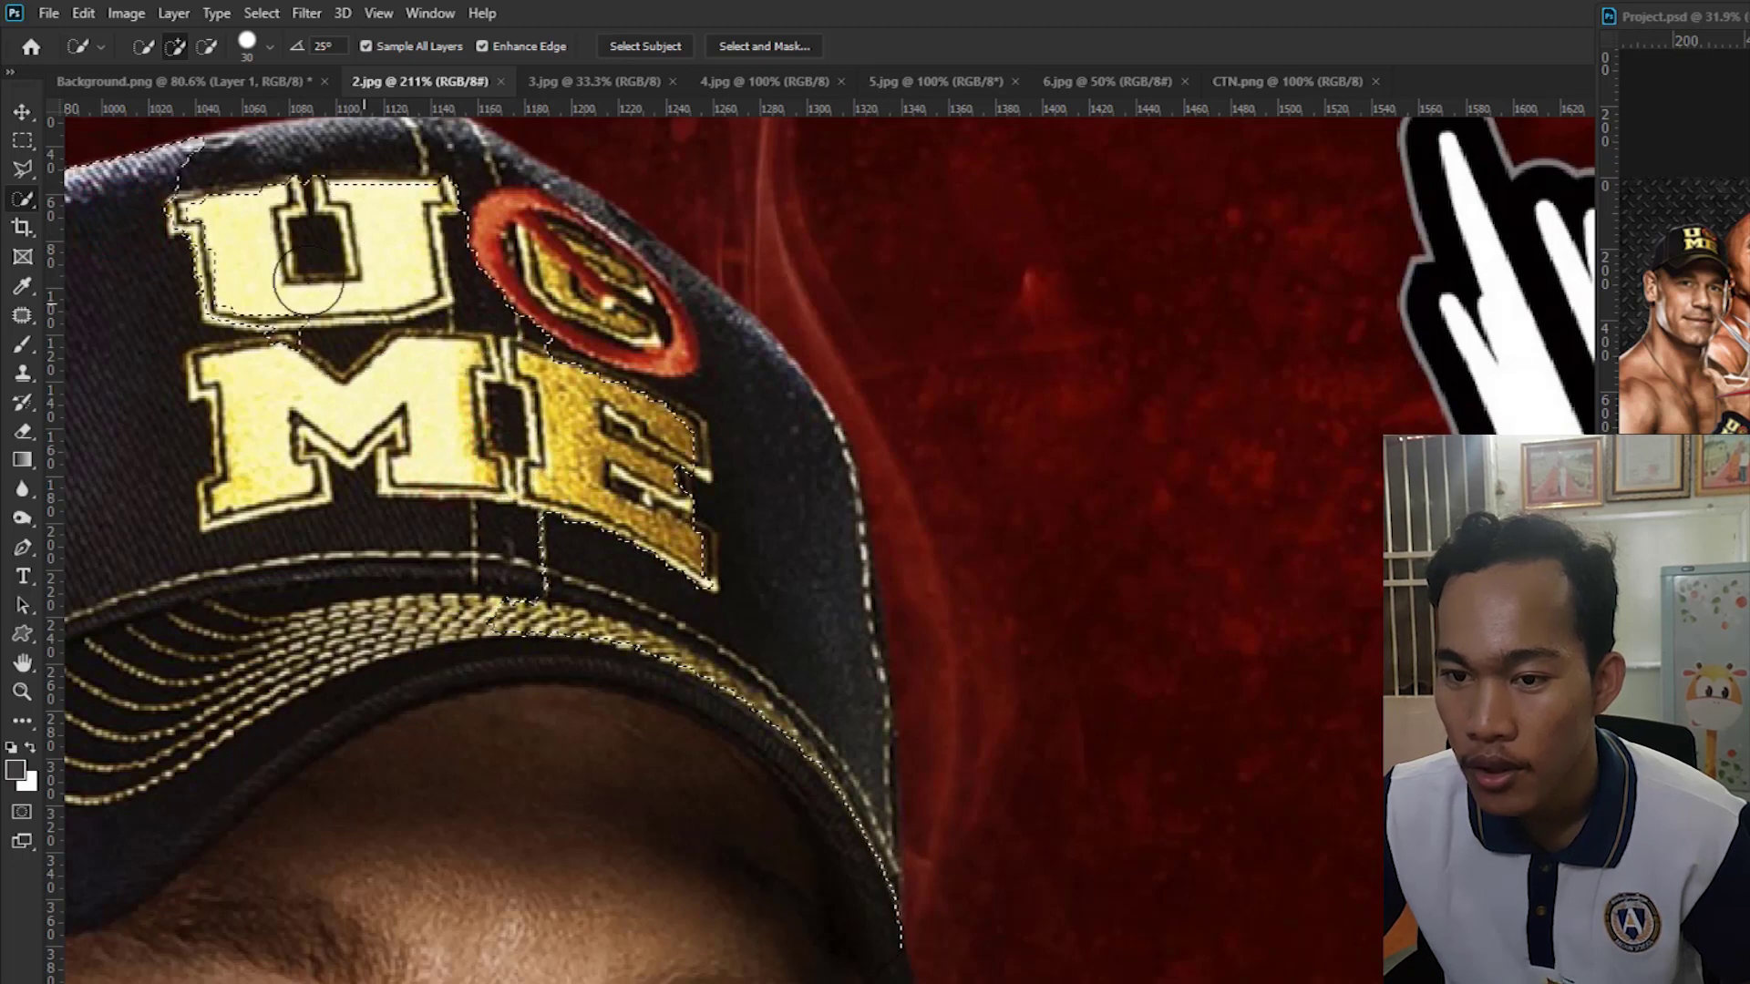
{"action": "left_click_drag", "start_coordinate": [191, 228], "coordinate": [265, 195]}
{"action": "left_click_drag", "start_coordinate": [493, 223], "coordinate": [570, 274]}
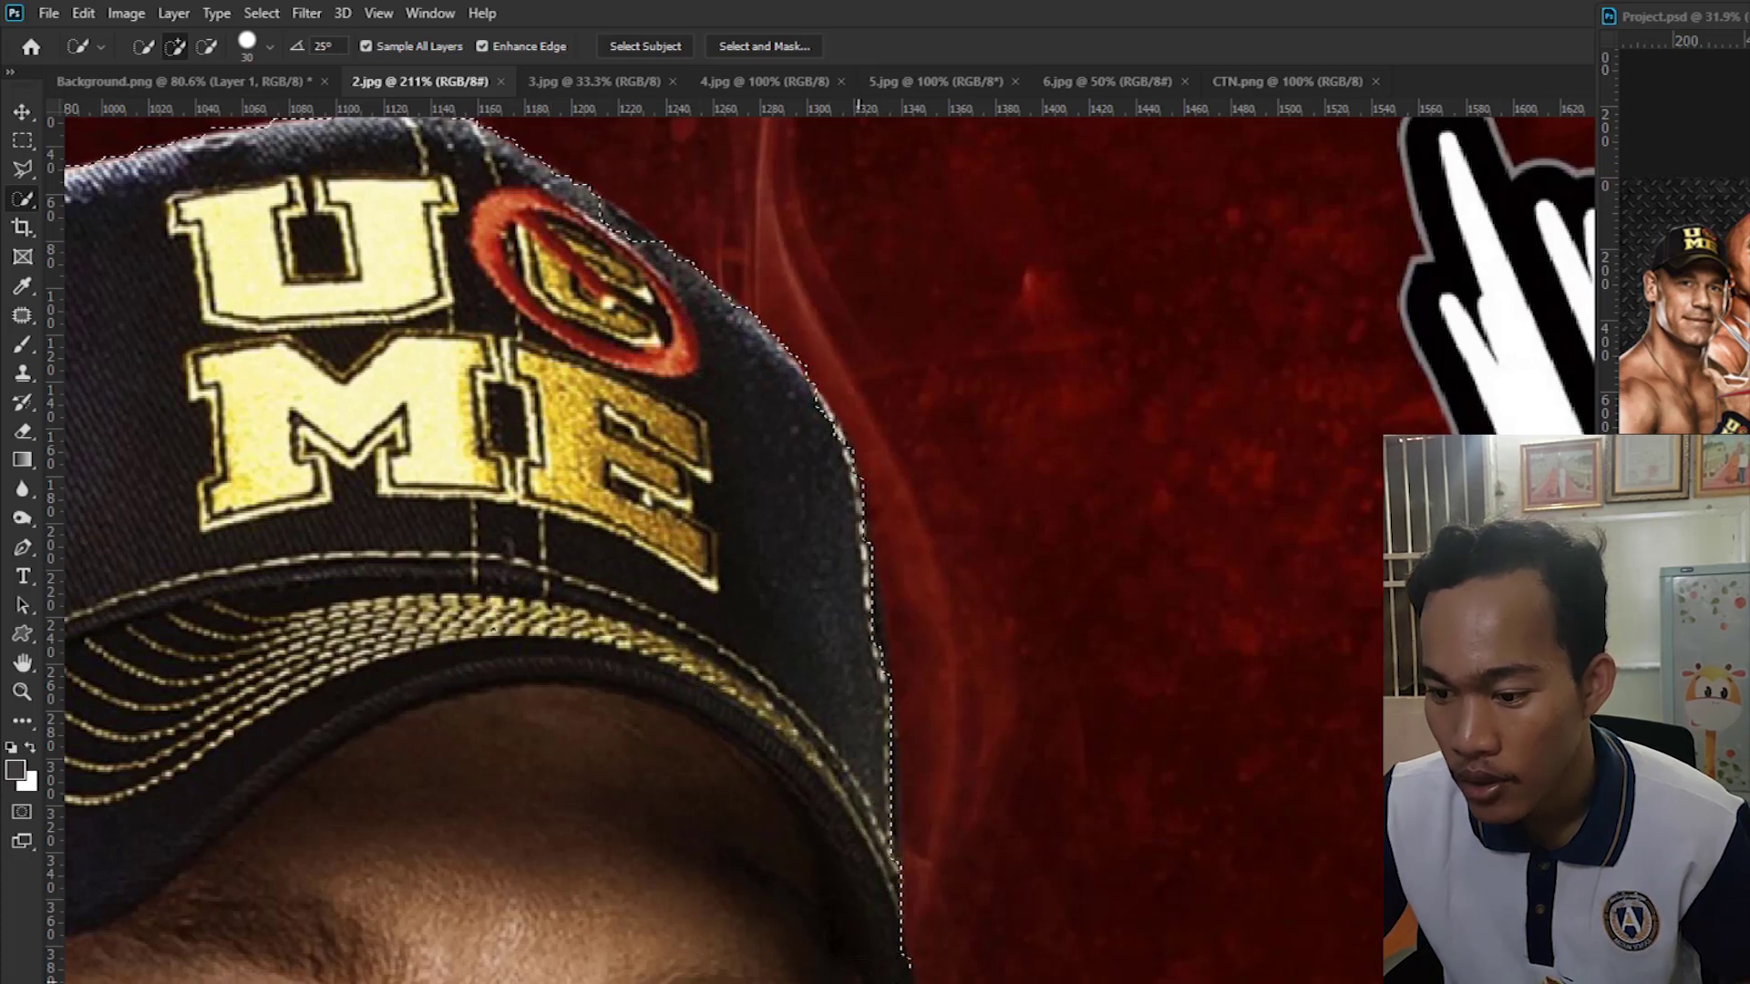
Subtract the background caught along the cap's upper-left edge.
{"action": "scroll", "coordinate": [790, 494], "scroll_direction": "up", "scroll_amount": 1}
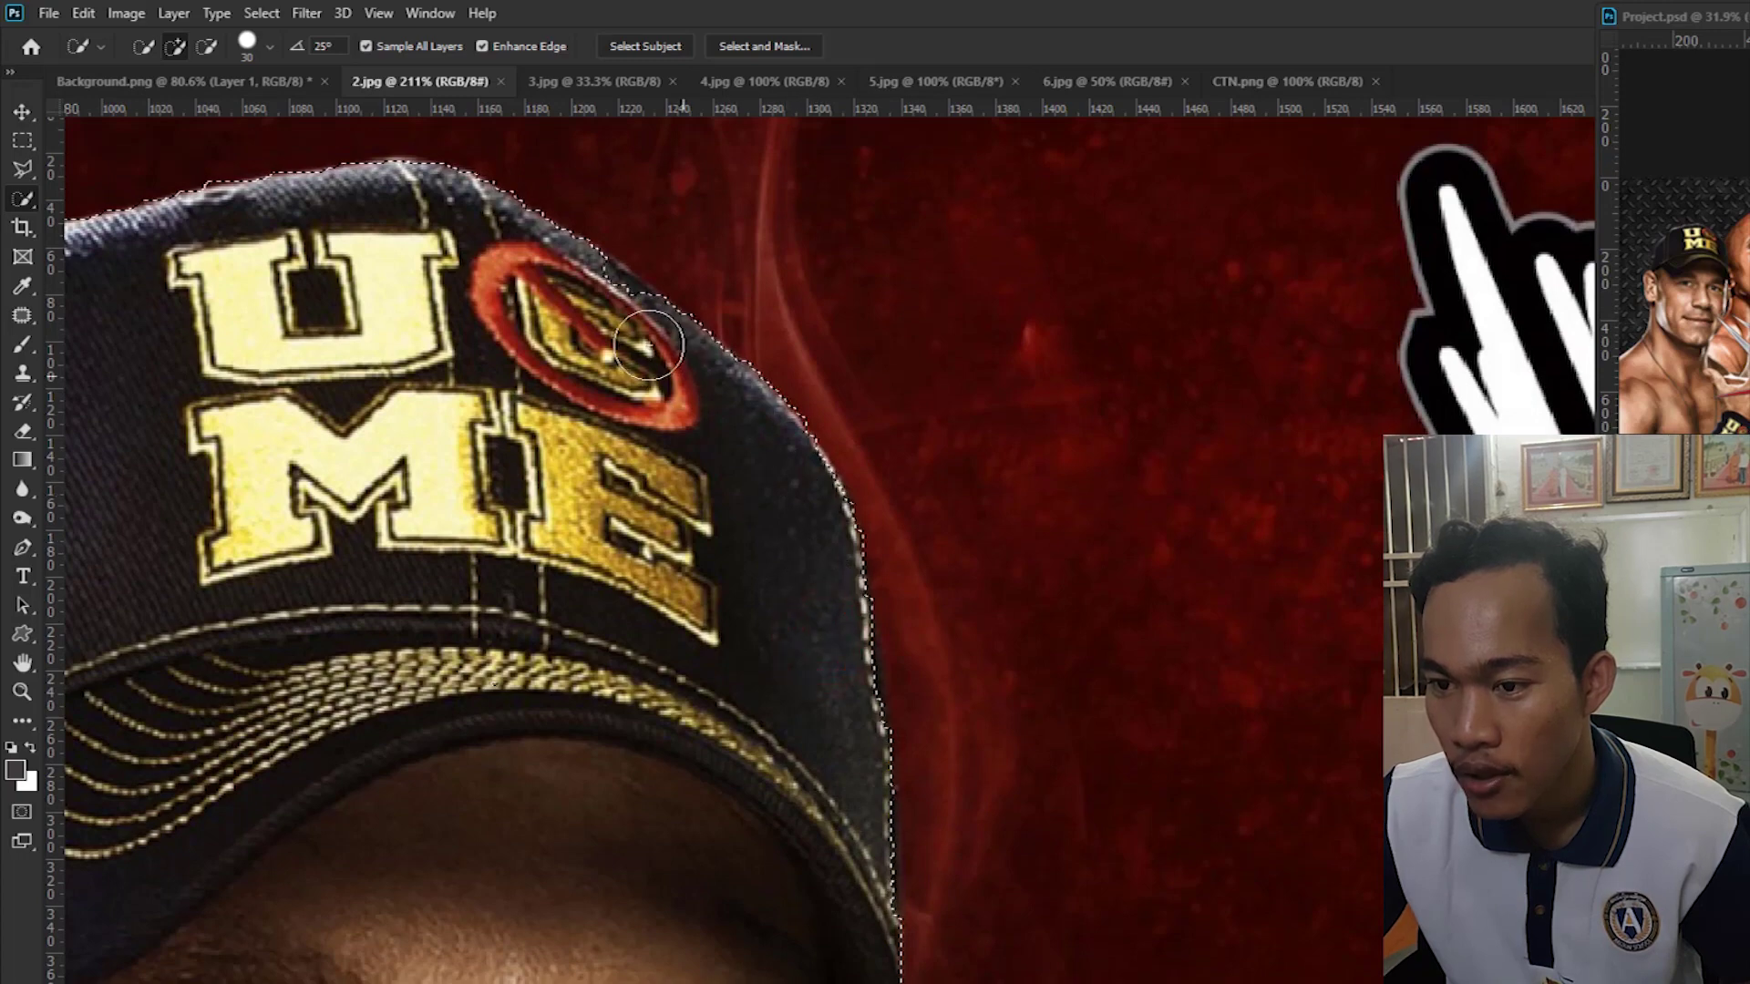
{"action": "scroll", "coordinate": [598, 289], "scroll_direction": "down", "scroll_amount": 2}
{"action": "scroll", "coordinate": [598, 289], "scroll_direction": "down", "scroll_amount": 2}
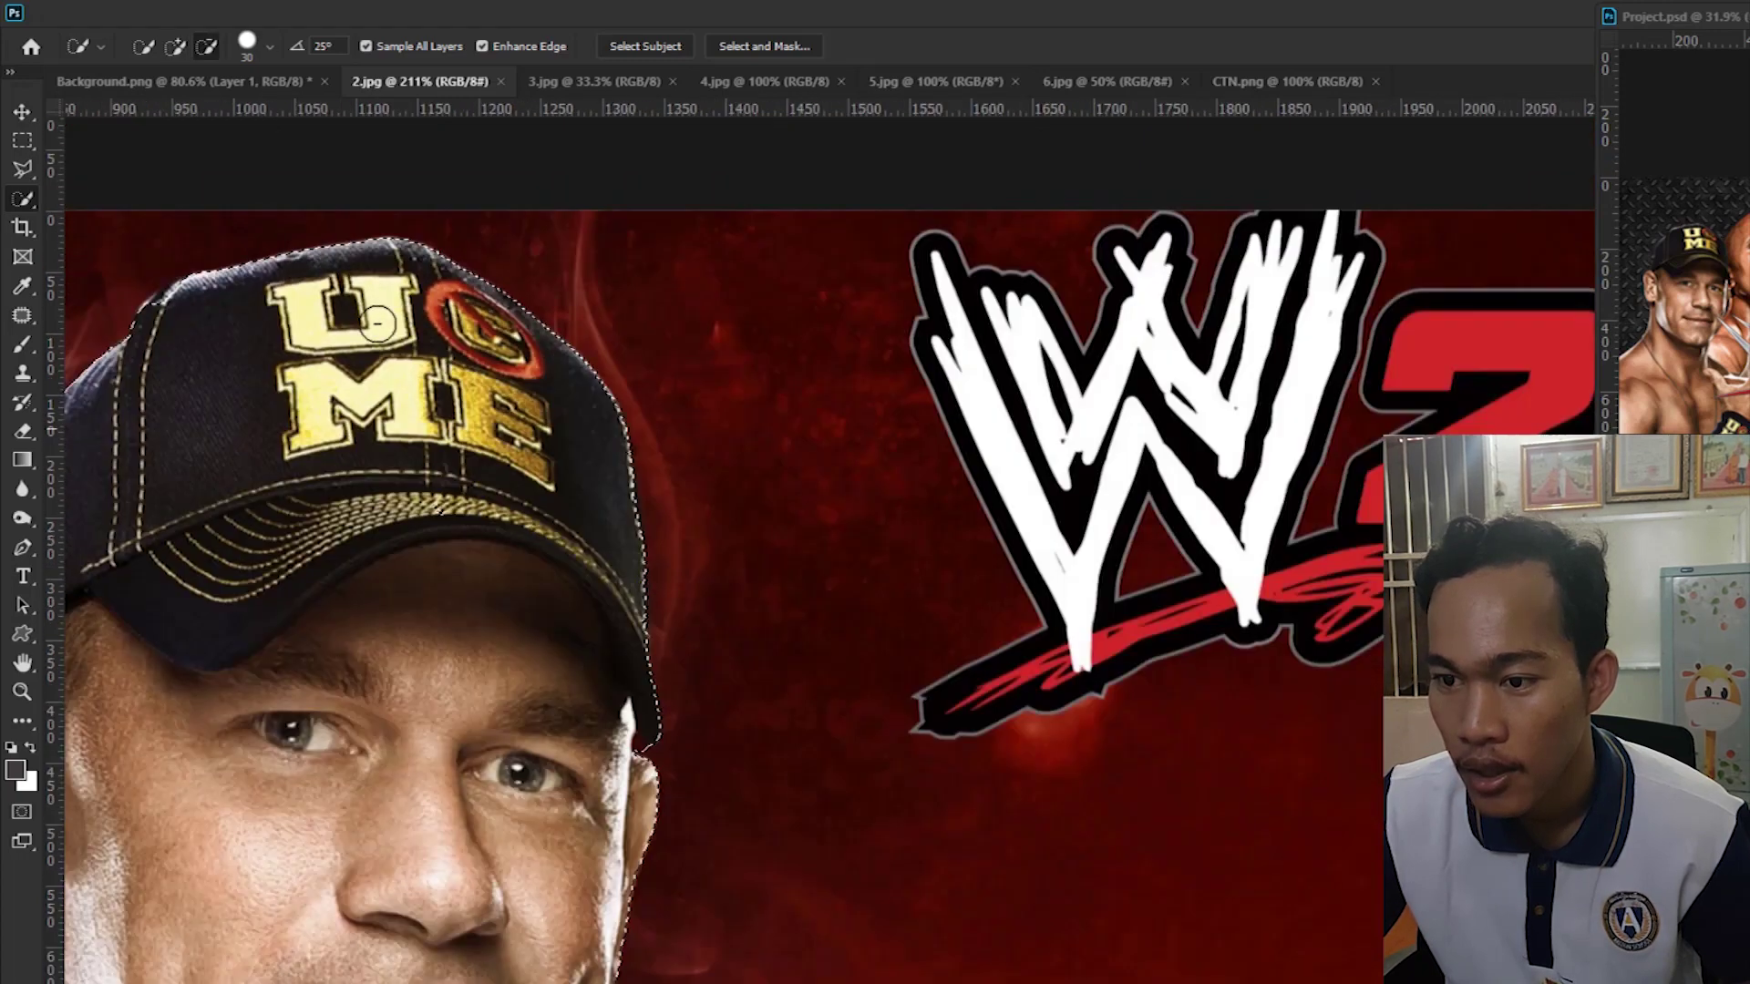
{"action": "scroll", "coordinate": [592, 364], "scroll_direction": "down", "scroll_amount": 2}
{"action": "scroll", "coordinate": [588, 434], "scroll_direction": "down", "scroll_amount": 2}
{"action": "scroll", "coordinate": [378, 305], "scroll_direction": "up", "scroll_amount": 5}
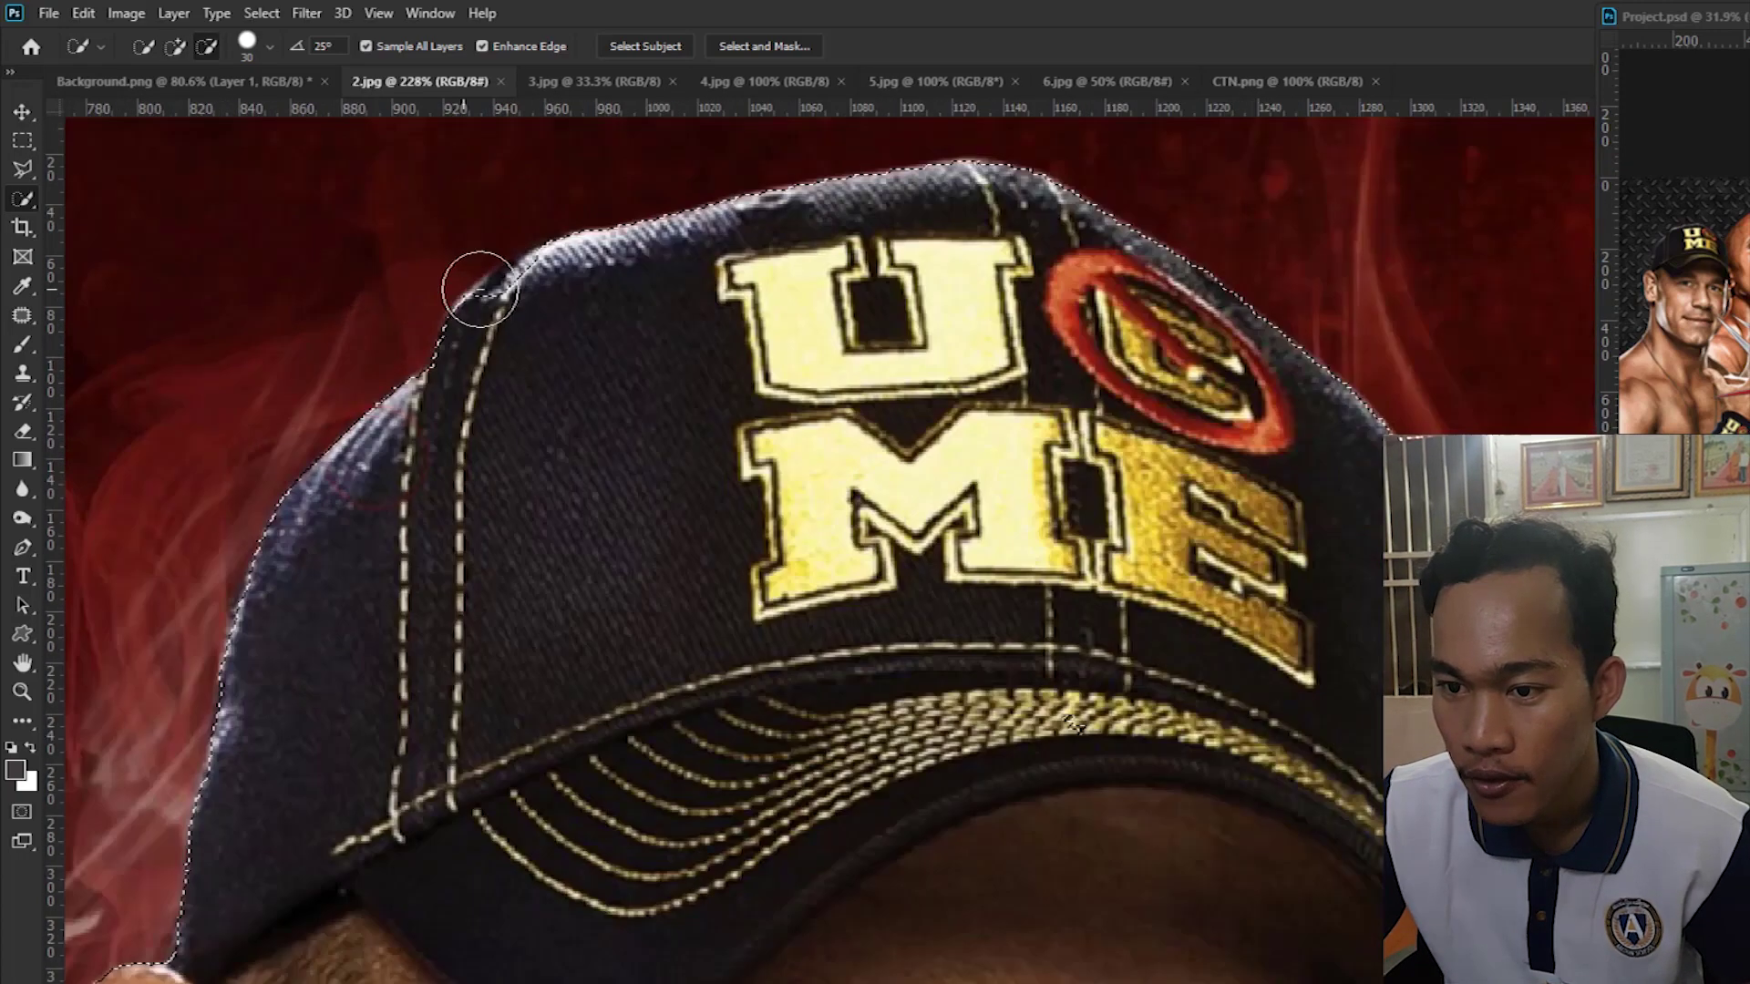
{"action": "left_click_drag", "start_coordinate": [565, 286], "coordinate": [505, 309]}
Shrink the Quick Selection brush to about 9 px.
{"action": "scroll", "coordinate": [410, 567], "scroll_direction": "down", "scroll_amount": 3}
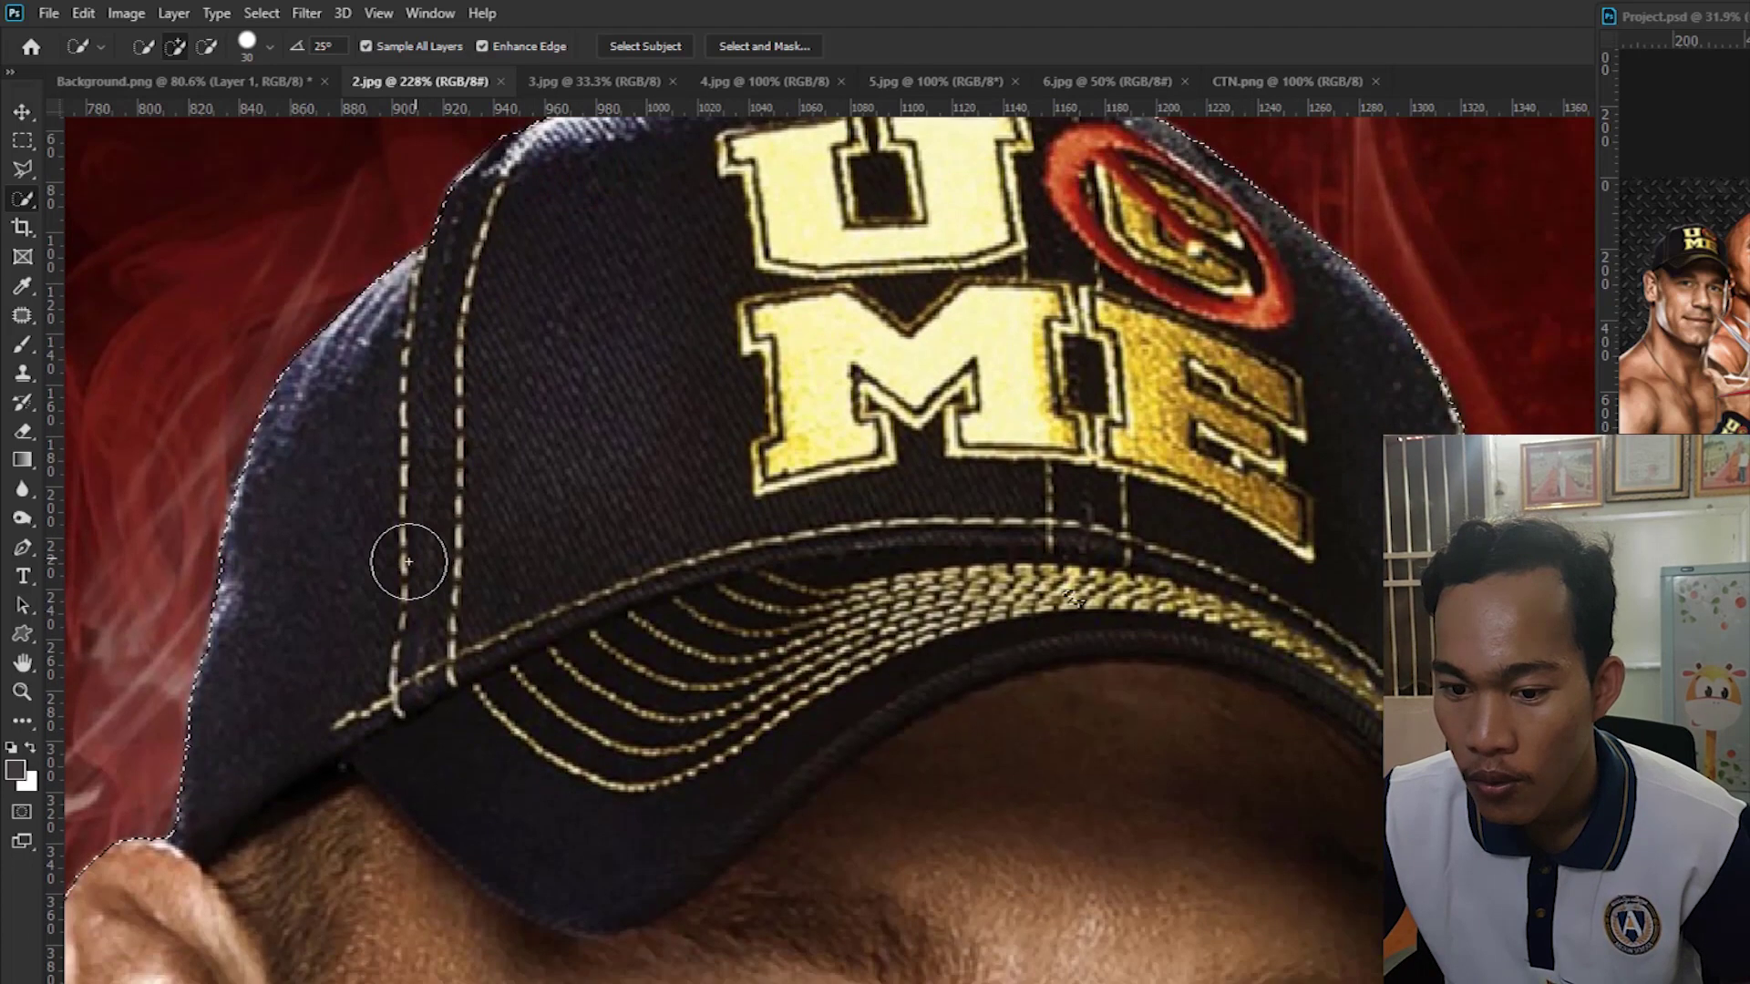
{"action": "scroll", "coordinate": [638, 410], "scroll_direction": "down", "scroll_amount": 2}
{"action": "scroll", "coordinate": [638, 410], "scroll_direction": "left", "scroll_amount": 3}
{"action": "scroll", "coordinate": [485, 539], "scroll_direction": "down", "scroll_amount": 3}
{"action": "scroll", "coordinate": [755, 466], "scroll_direction": "down", "scroll_amount": 4}
{"action": "scroll", "coordinate": [756, 466], "scroll_direction": "right", "scroll_amount": 2}
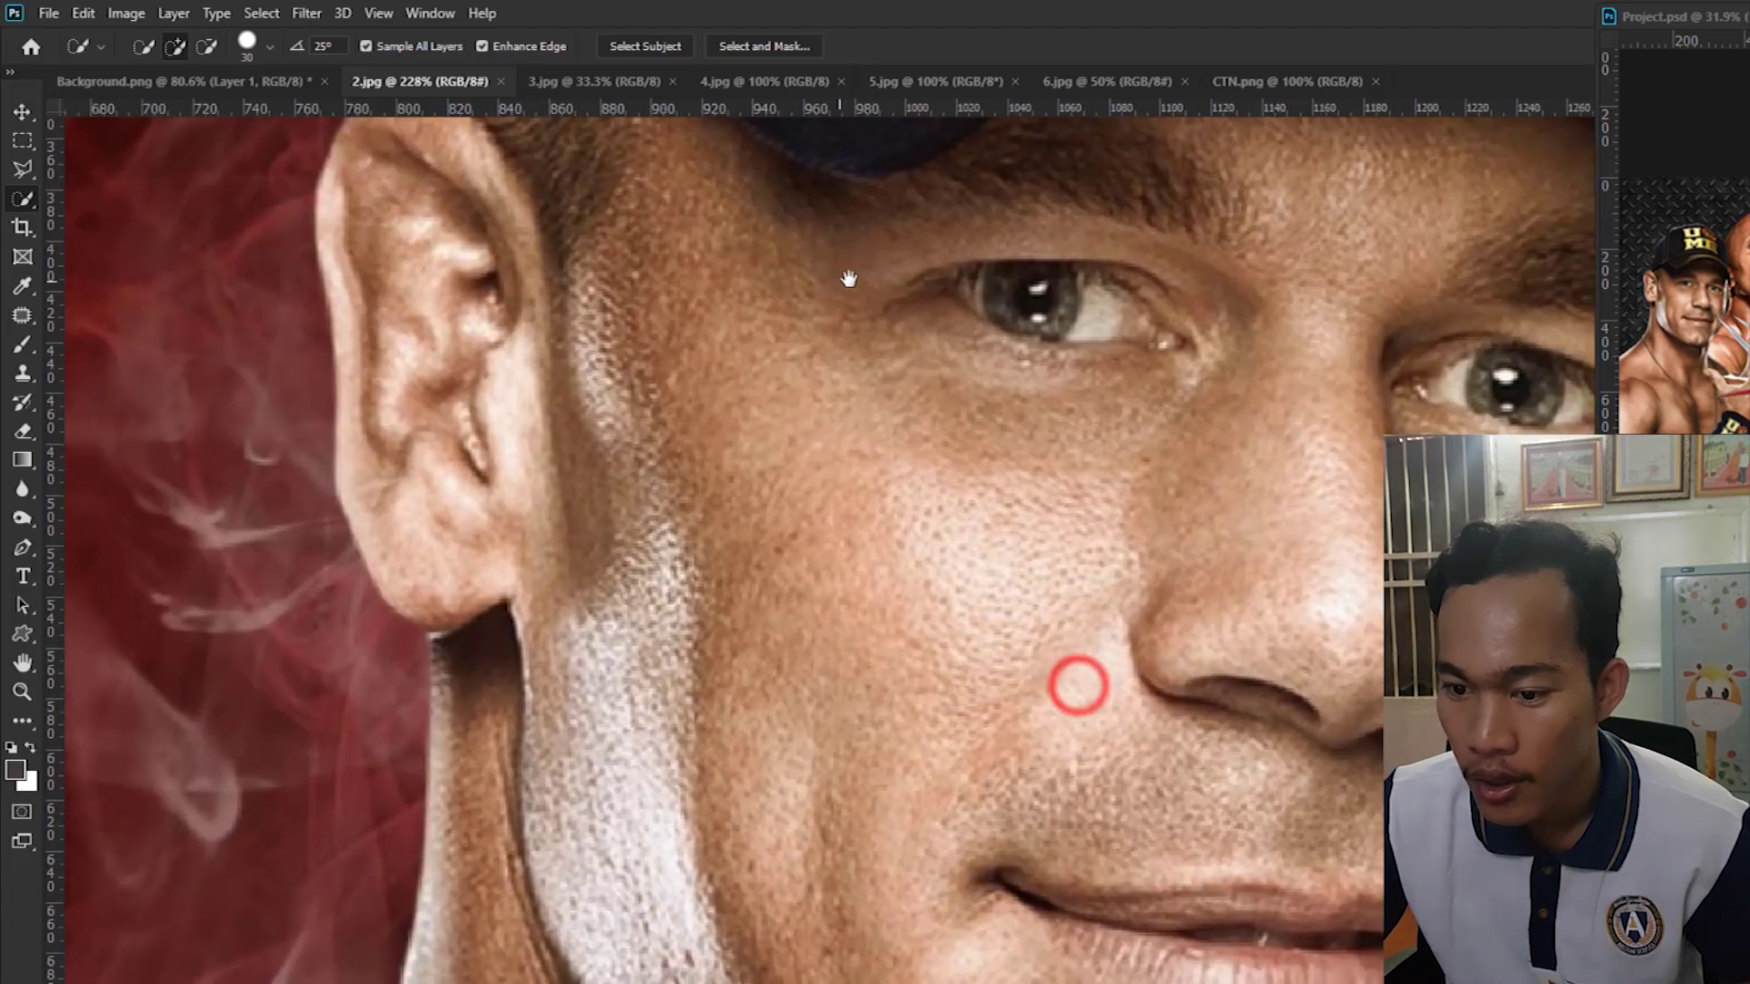
{"action": "scroll", "coordinate": [460, 641], "scroll_direction": "up", "scroll_amount": 3}
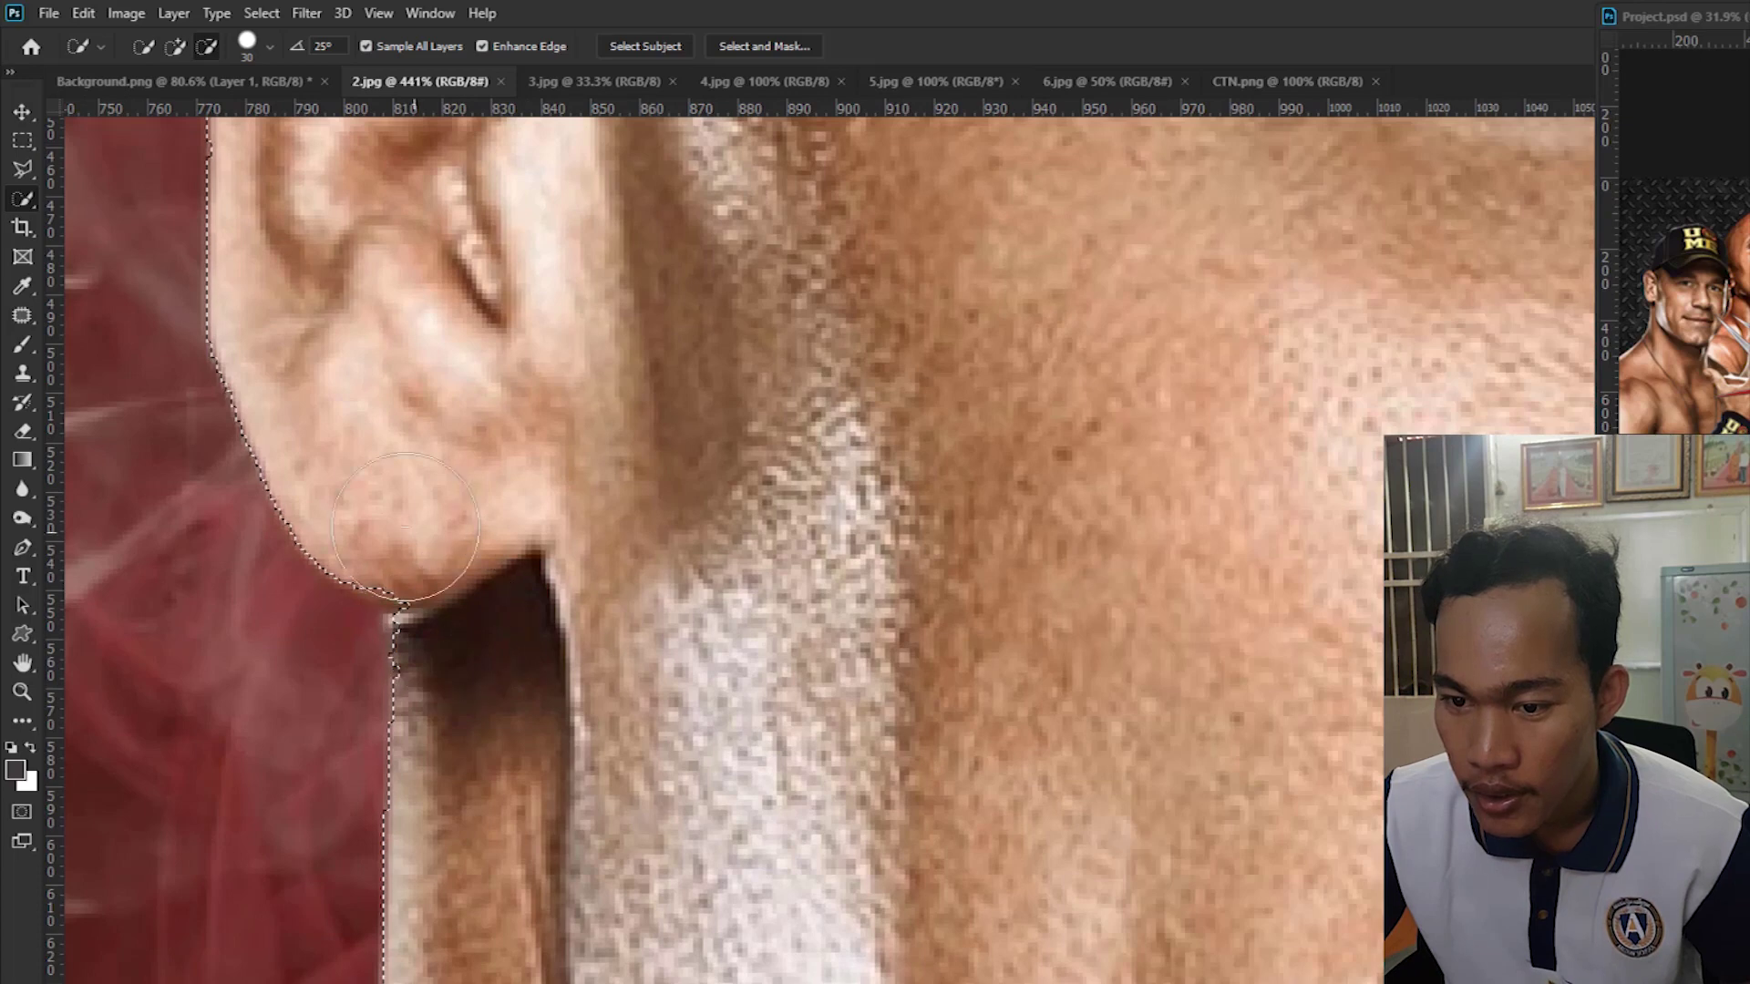
{"action": "scroll", "coordinate": [406, 527], "scroll_direction": "up", "scroll_amount": 1}
{"action": "left_click_drag", "start_coordinate": [499, 453], "coordinate": [430, 457]}
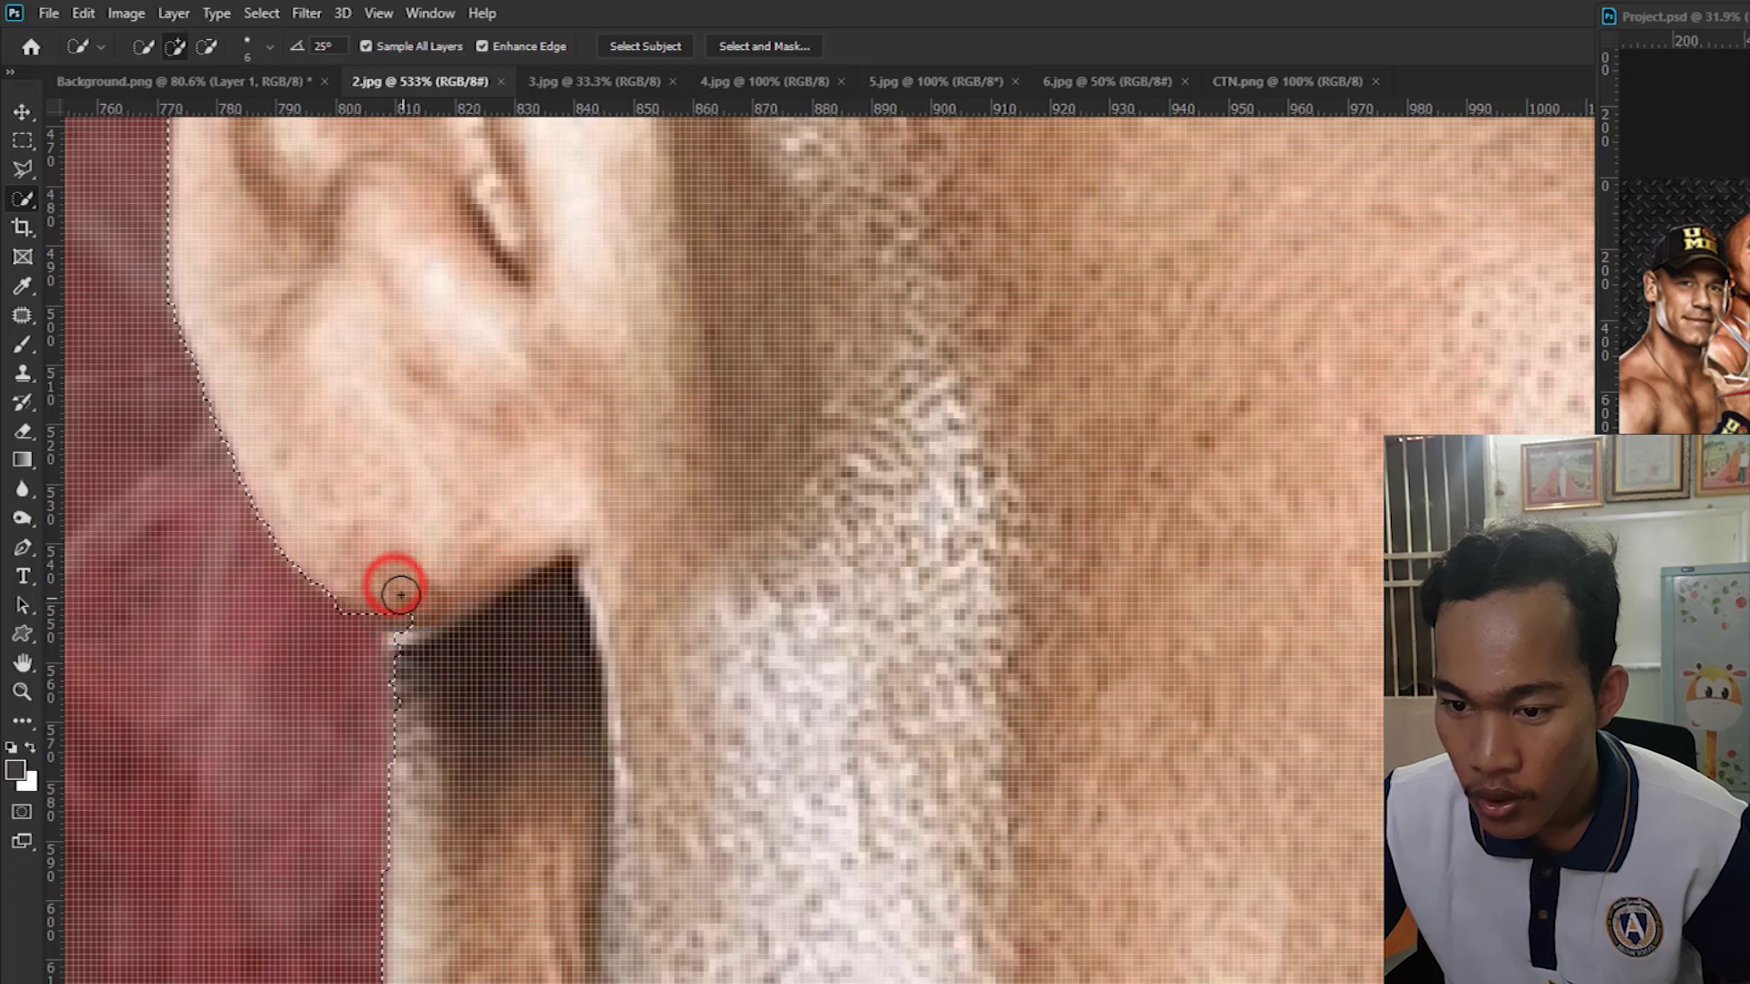
Remove background from the hair edge and hairline beside the eye.
{"action": "scroll", "coordinate": [614, 605], "scroll_direction": "down", "scroll_amount": 5}
{"action": "scroll", "coordinate": [1183, 682], "scroll_direction": "down", "scroll_amount": 2}
{"action": "scroll", "coordinate": [1183, 681], "scroll_direction": "up", "scroll_amount": 2}
{"action": "scroll", "coordinate": [1133, 557], "scroll_direction": "up", "scroll_amount": 3}
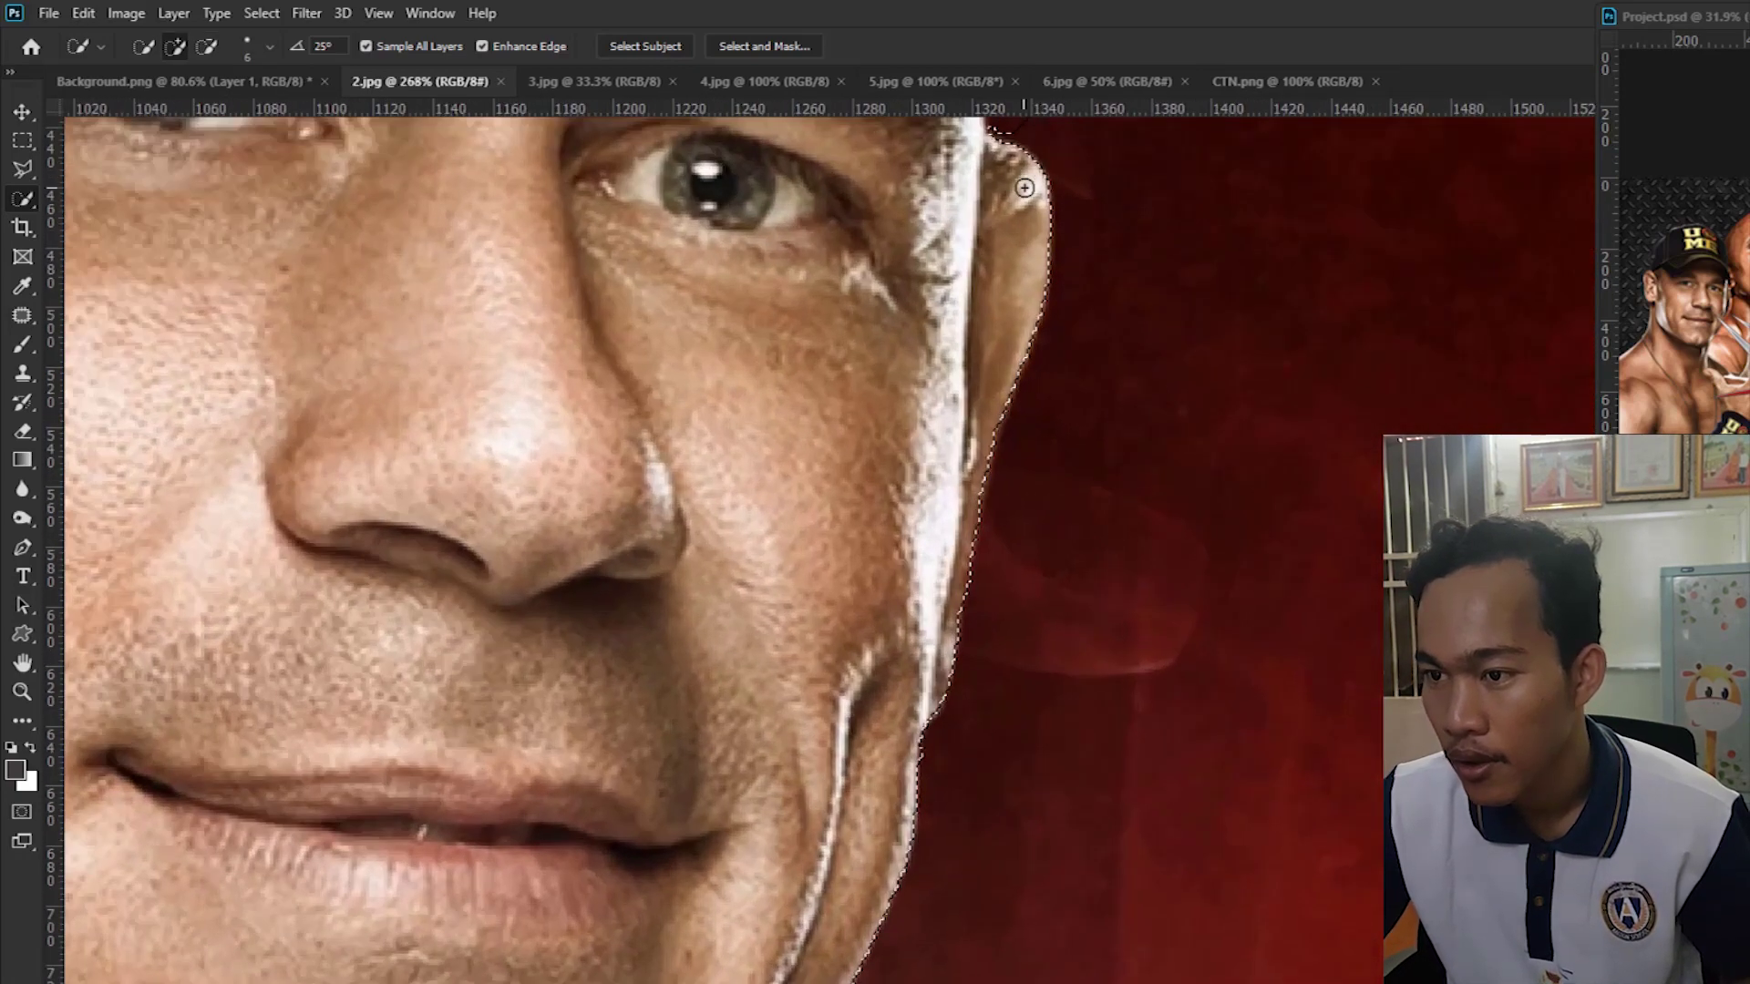
{"action": "scroll", "coordinate": [1025, 196], "scroll_direction": "up", "scroll_amount": 5}
{"action": "scroll", "coordinate": [1026, 207], "scroll_direction": "up", "scroll_amount": 2}
{"action": "scroll", "coordinate": [987, 655], "scroll_direction": "up", "scroll_amount": 2}
{"action": "left_click_drag", "start_coordinate": [936, 640], "coordinate": [926, 616]}
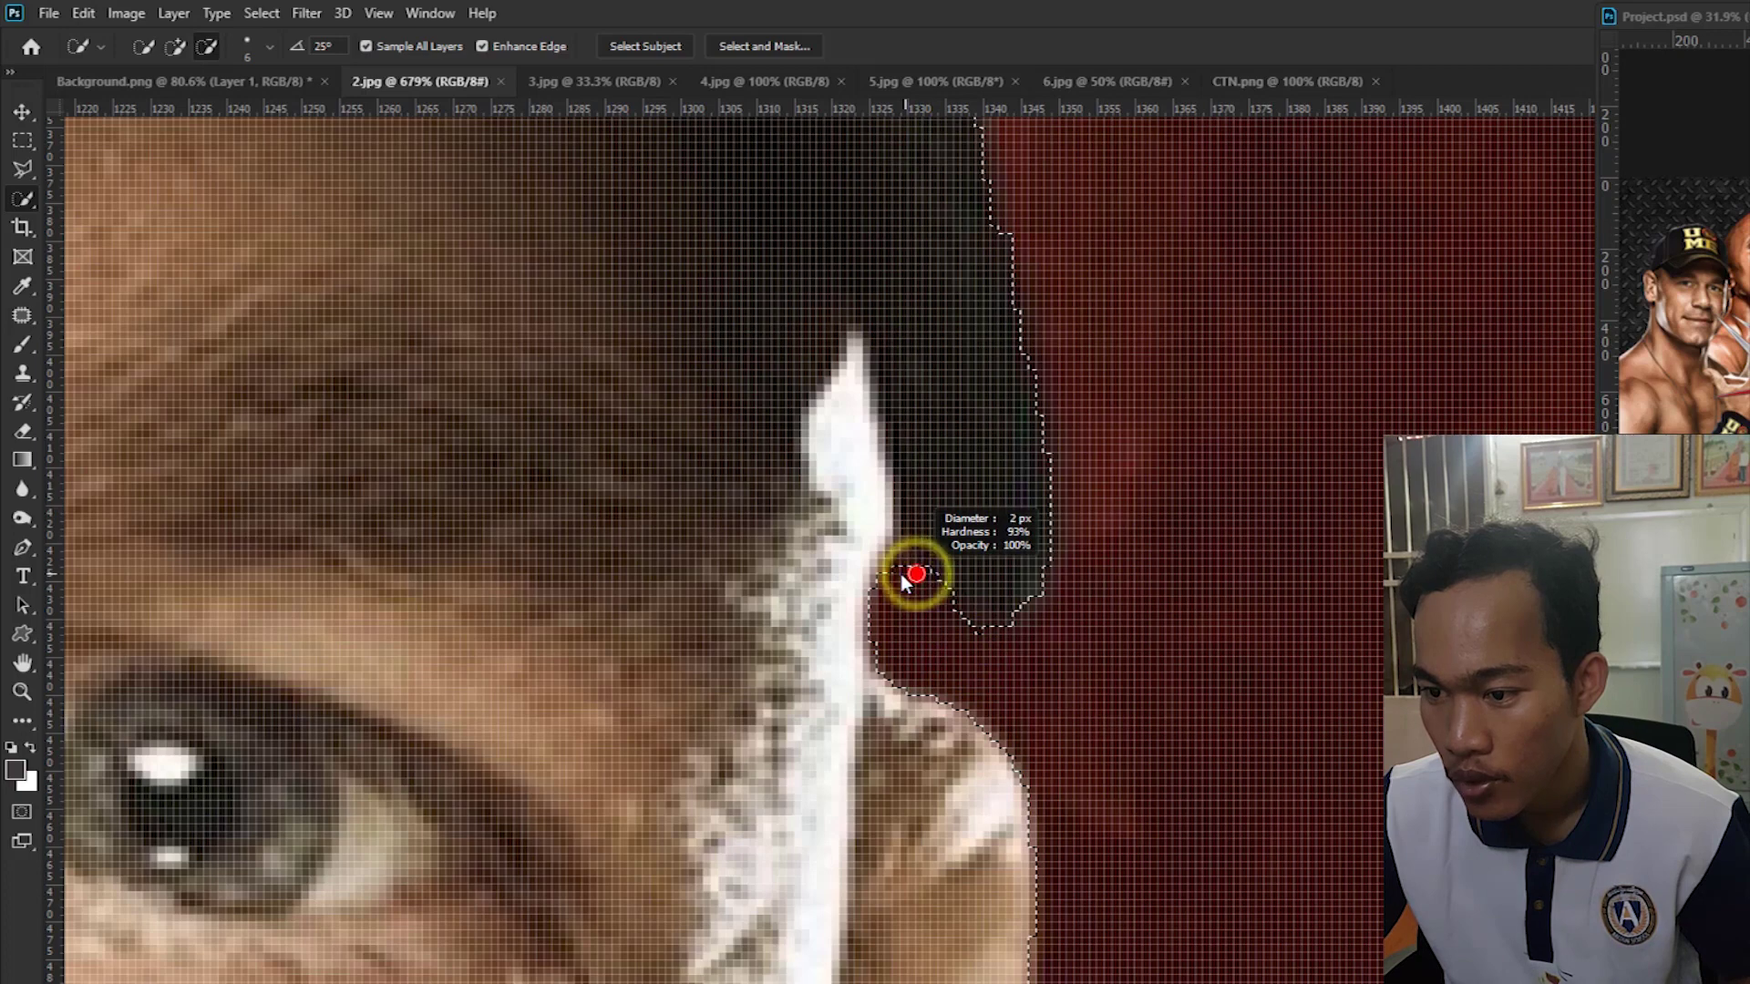
{"action": "left_click", "coordinate": [915, 574], "text": "alt"}
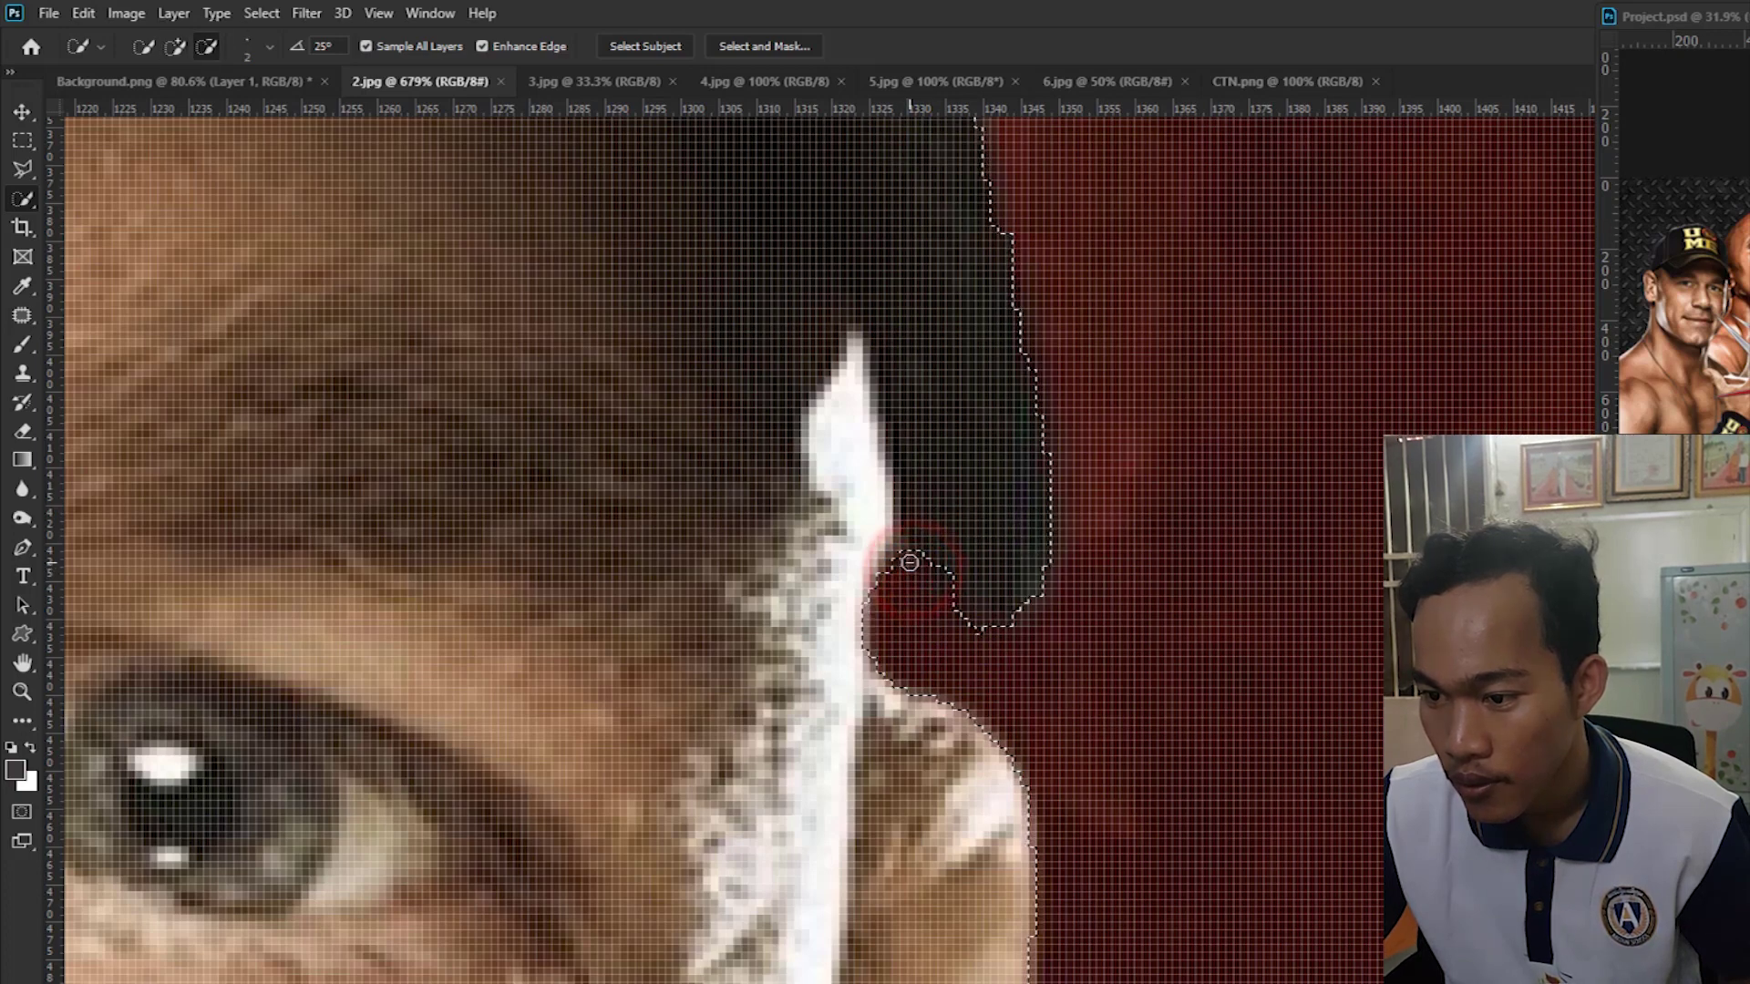
{"action": "scroll", "coordinate": [966, 601], "scroll_direction": "down", "scroll_amount": 4}
{"action": "scroll", "coordinate": [966, 602], "scroll_direction": "down", "scroll_amount": 3}
{"action": "scroll", "coordinate": [966, 602], "scroll_direction": "down", "scroll_amount": 2}
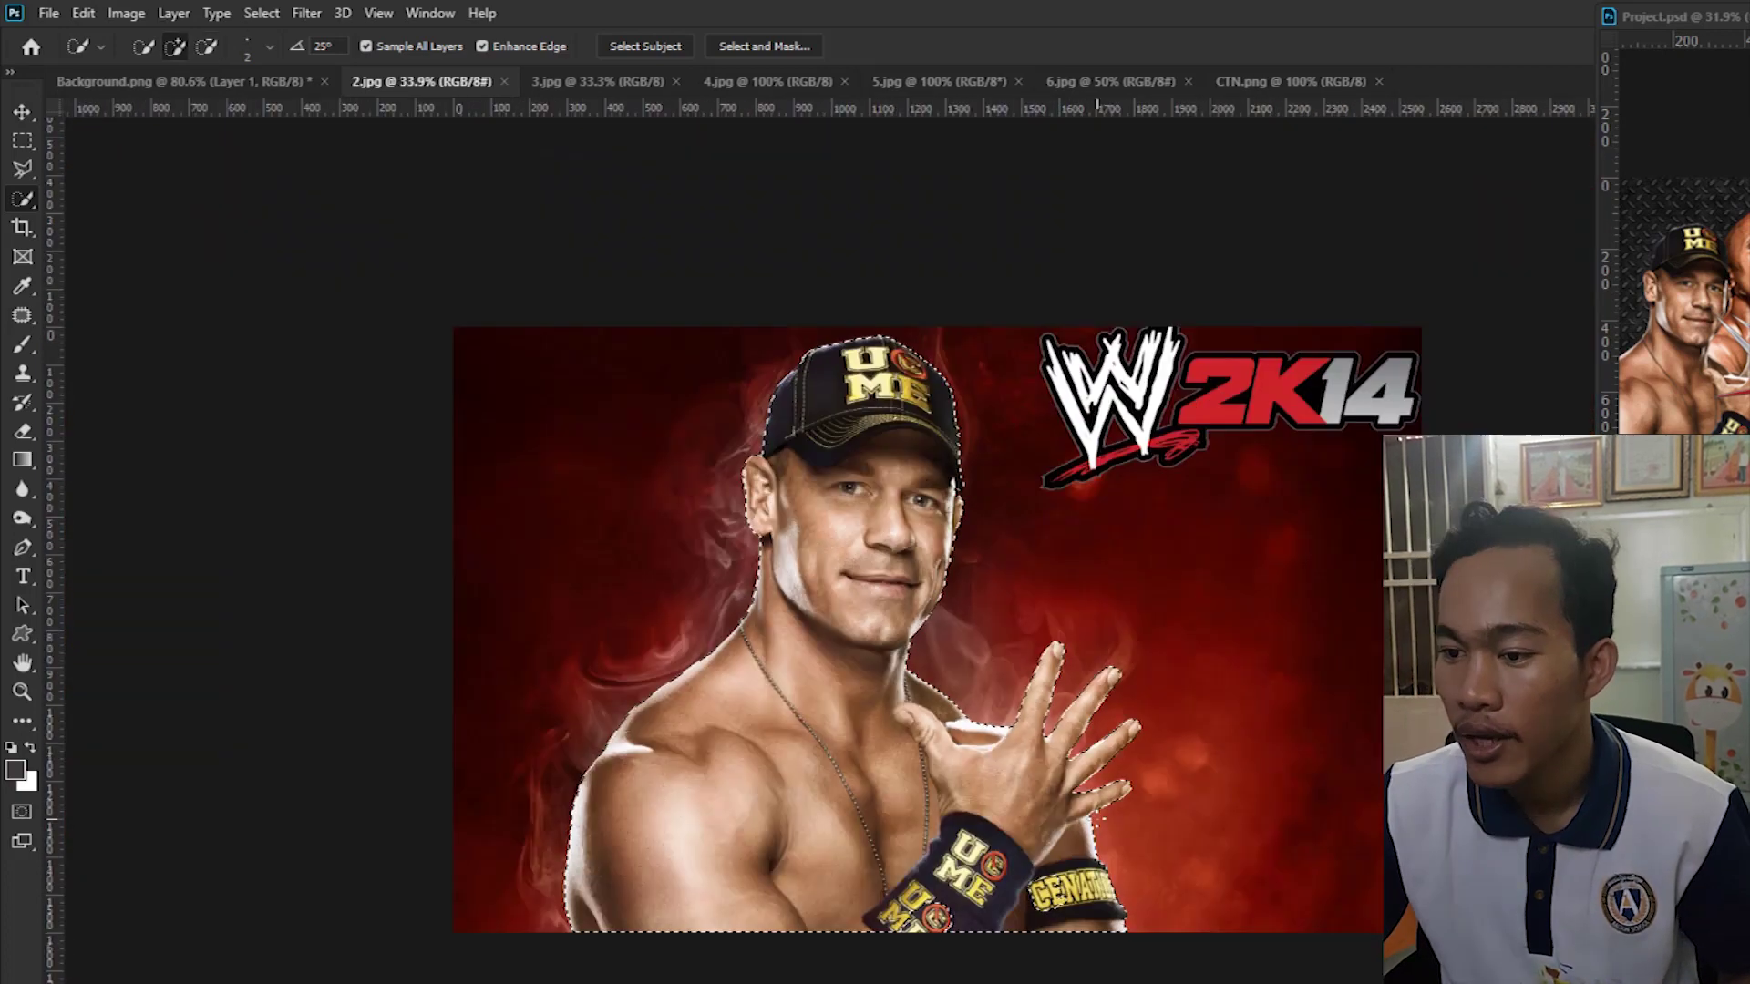
{"action": "scroll", "coordinate": [1097, 817], "scroll_direction": "up", "scroll_amount": 2}
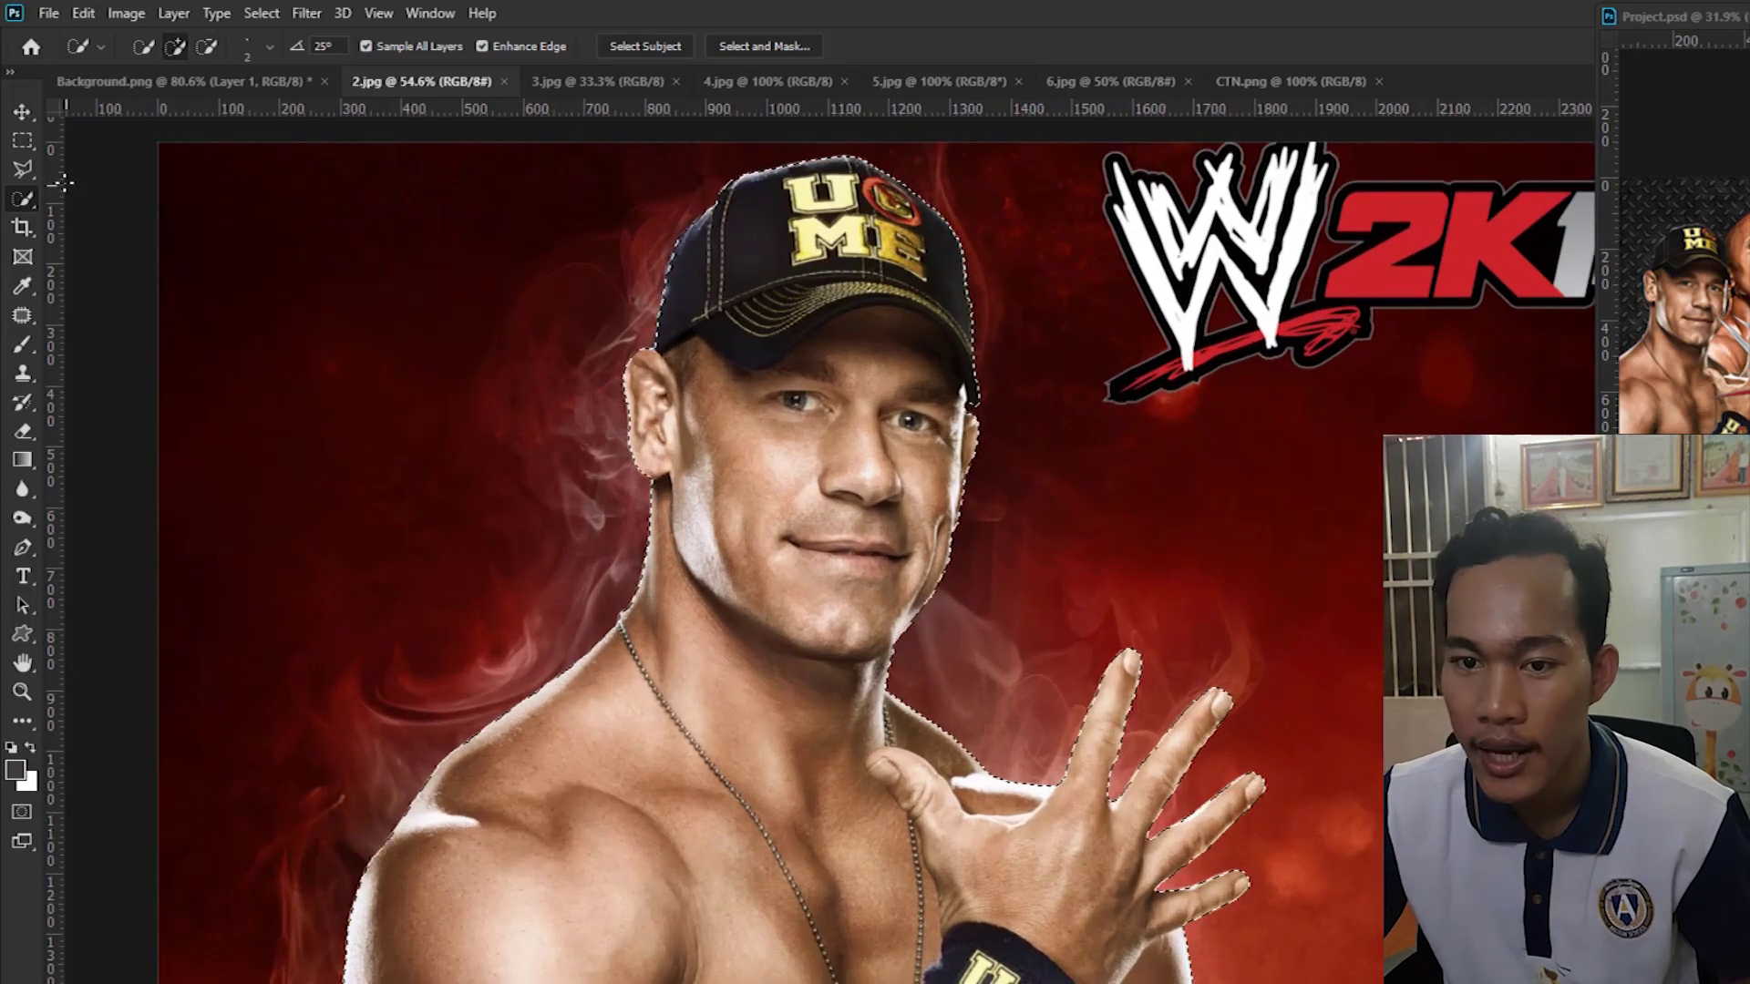
Test-move the cut-out wrestler with the Move tool, then undo the move.
{"action": "left_click", "coordinate": [24, 106]}
{"action": "scroll", "coordinate": [951, 668], "scroll_direction": "down", "scroll_amount": 2}
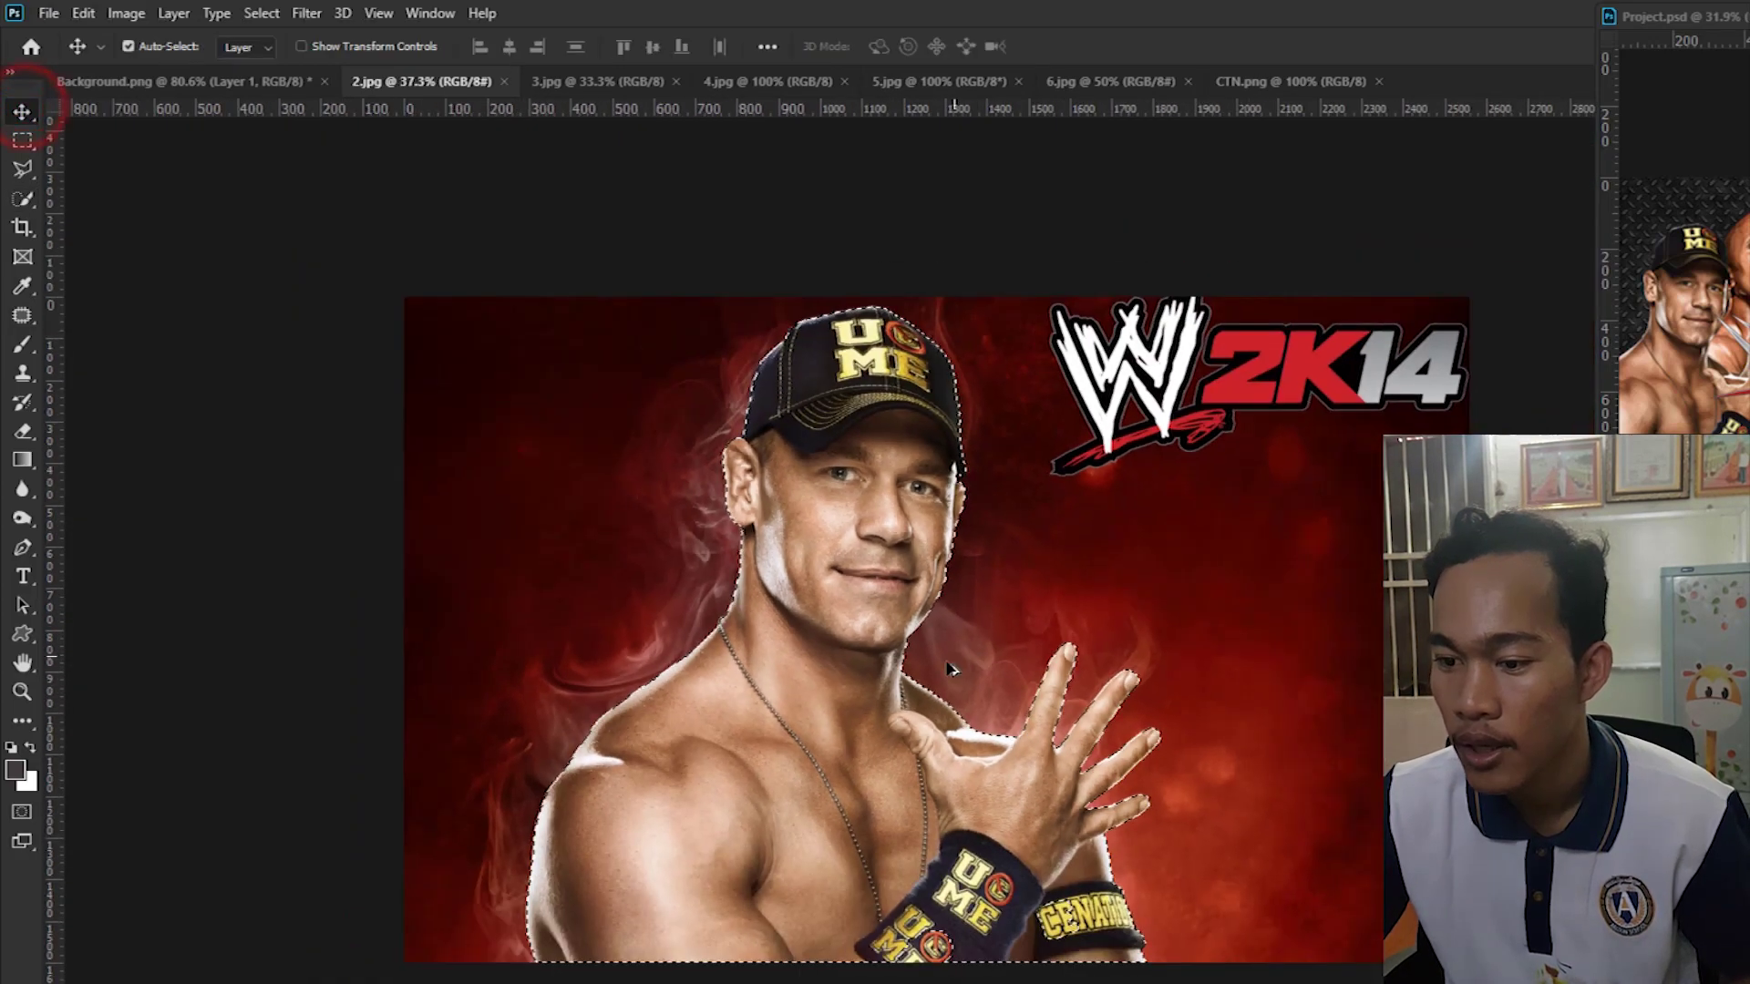
{"action": "mouse_move", "coordinate": [950, 668]}
{"action": "left_mouse_down"}
{"action": "mouse_move", "coordinate": [824, 719]}
{"action": "mouse_move", "coordinate": [874, 679]}
{"action": "left_mouse_up"}
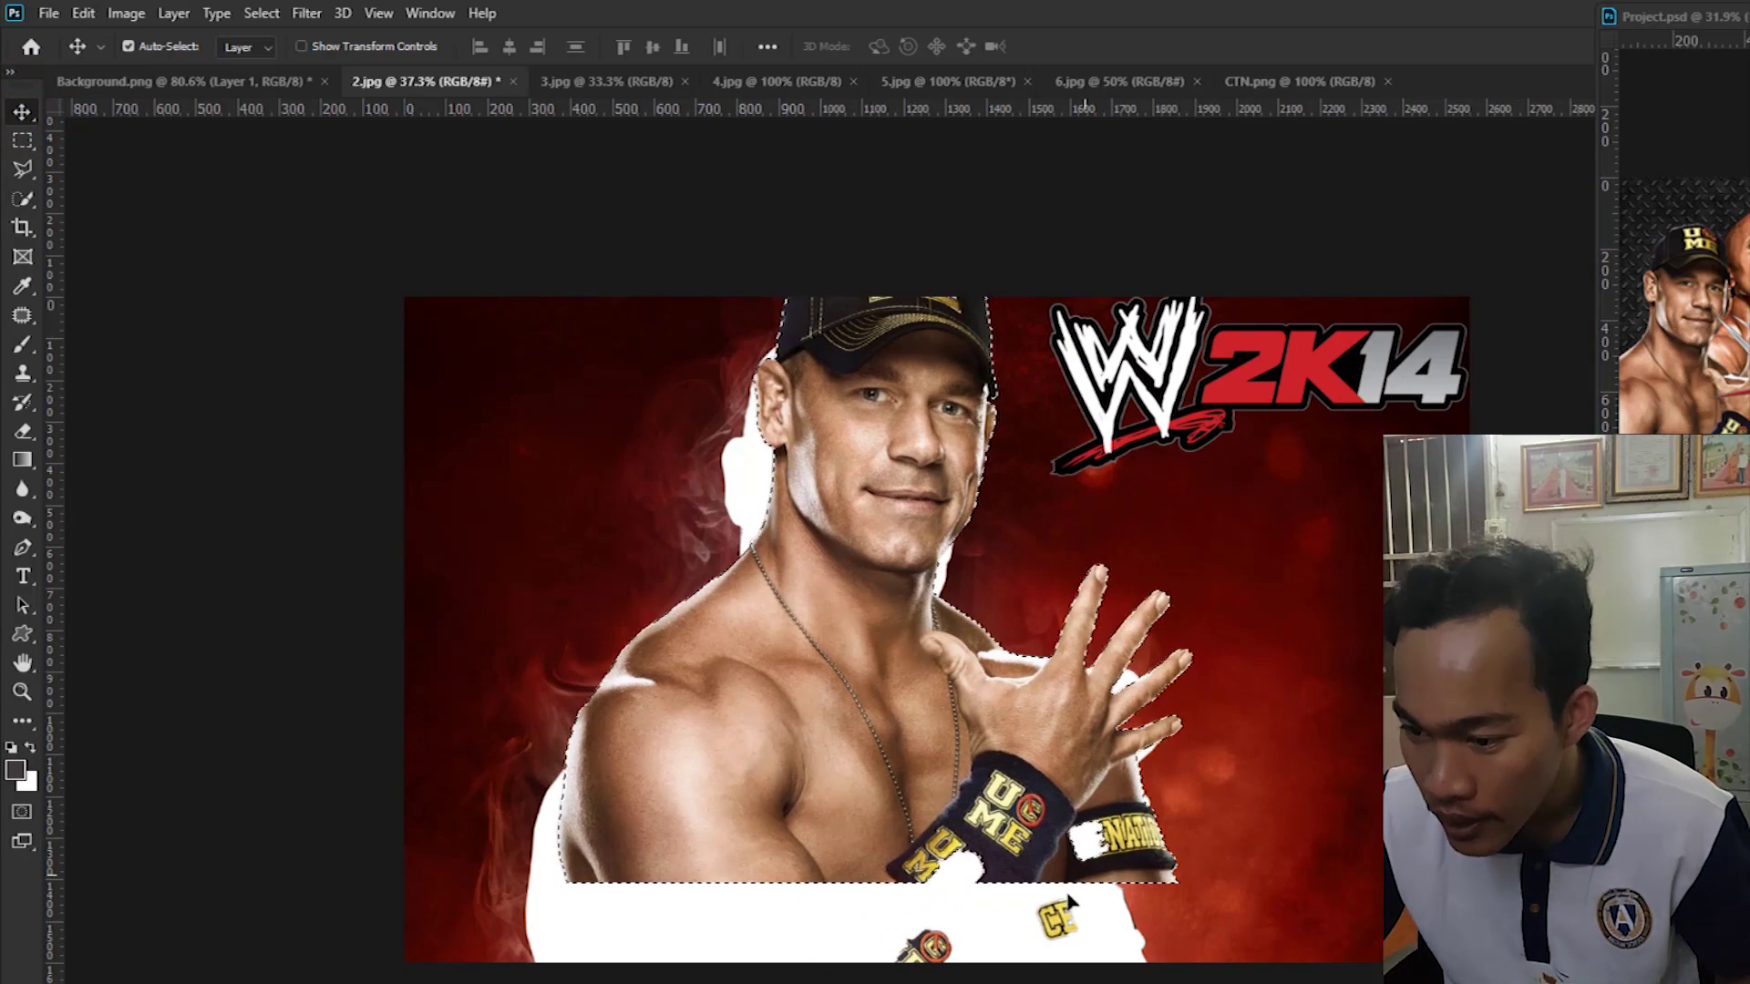
{"action": "key", "text": "ctrl+z"}
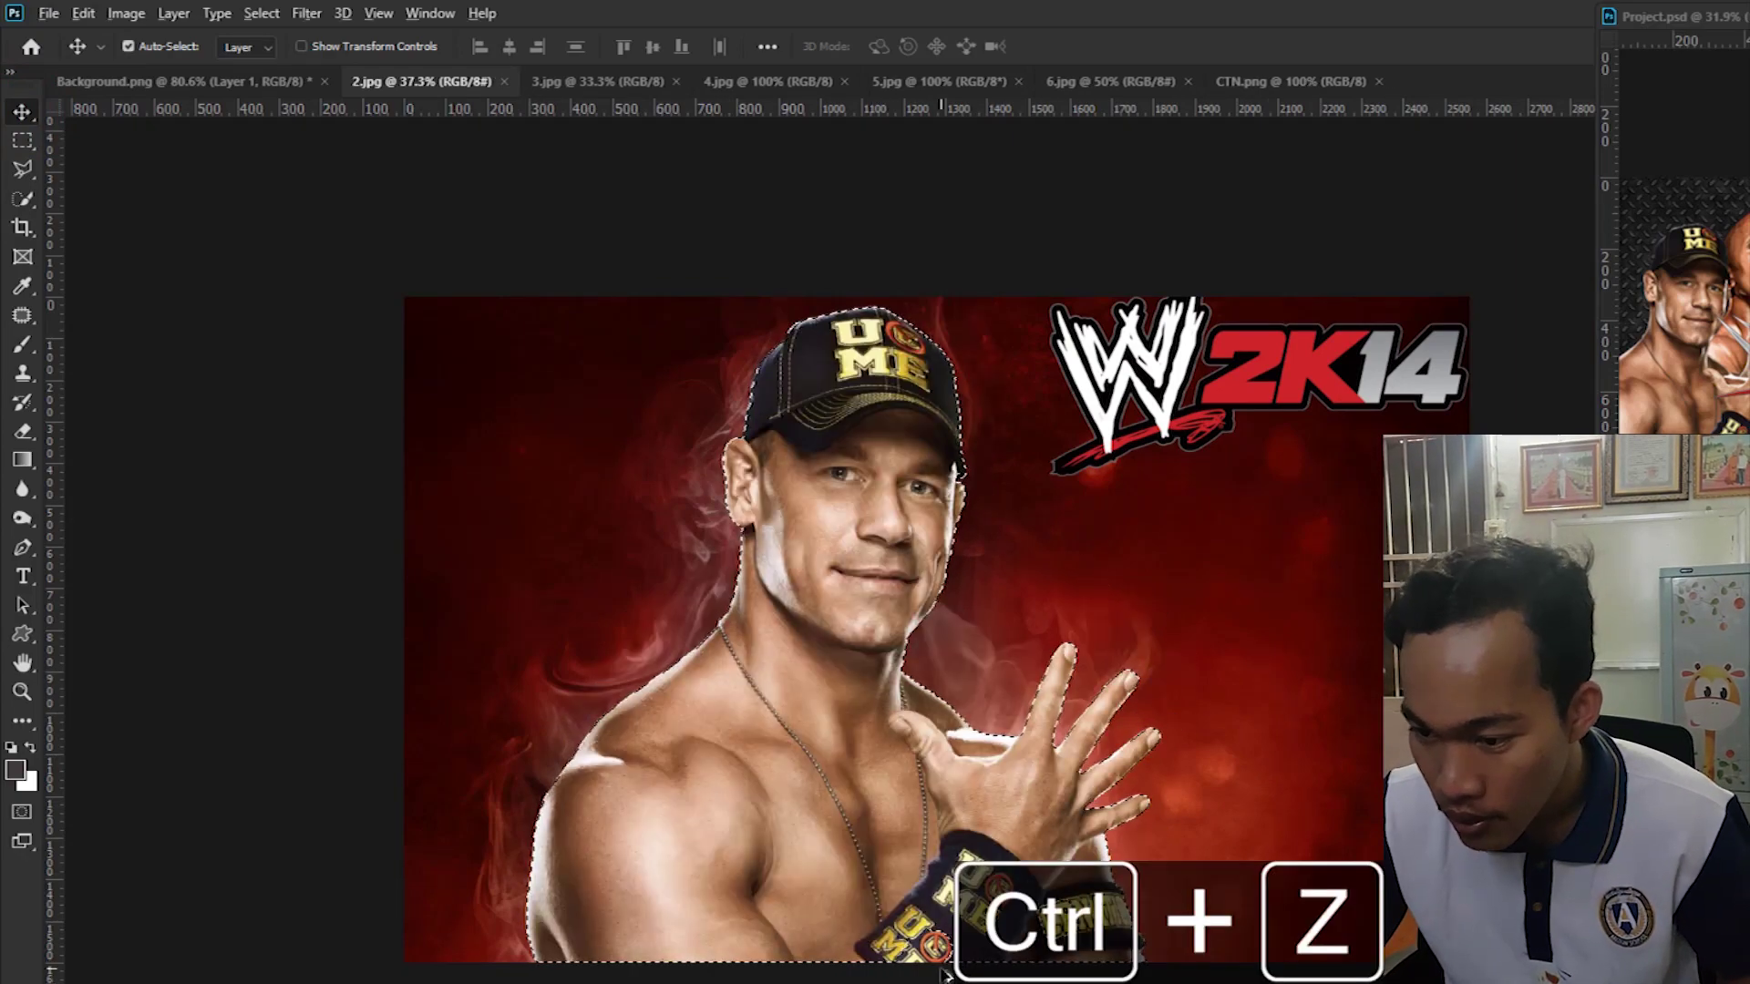
{"action": "scroll", "coordinate": [944, 975], "scroll_direction": "up", "scroll_amount": 5}
{"action": "scroll", "coordinate": [1135, 670], "scroll_direction": "up", "scroll_amount": 2}
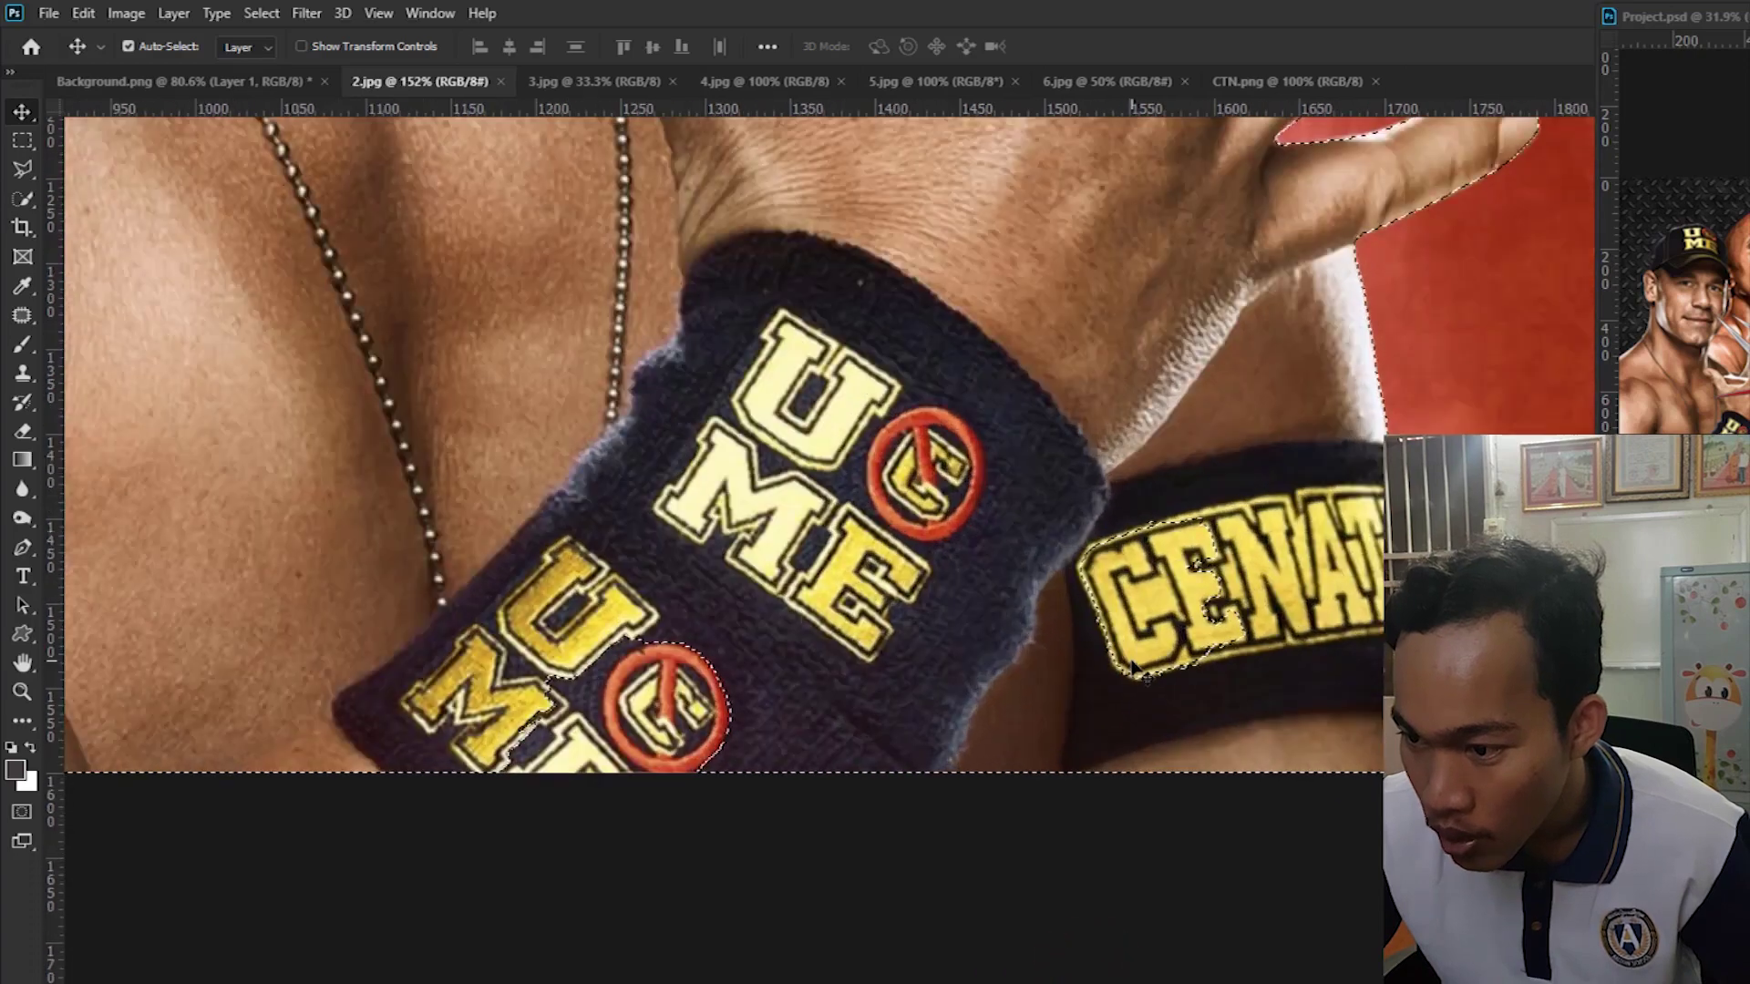
With Quick Selection, trim the selection around the lower red C logo.
{"action": "right_click", "coordinate": [23, 200]}
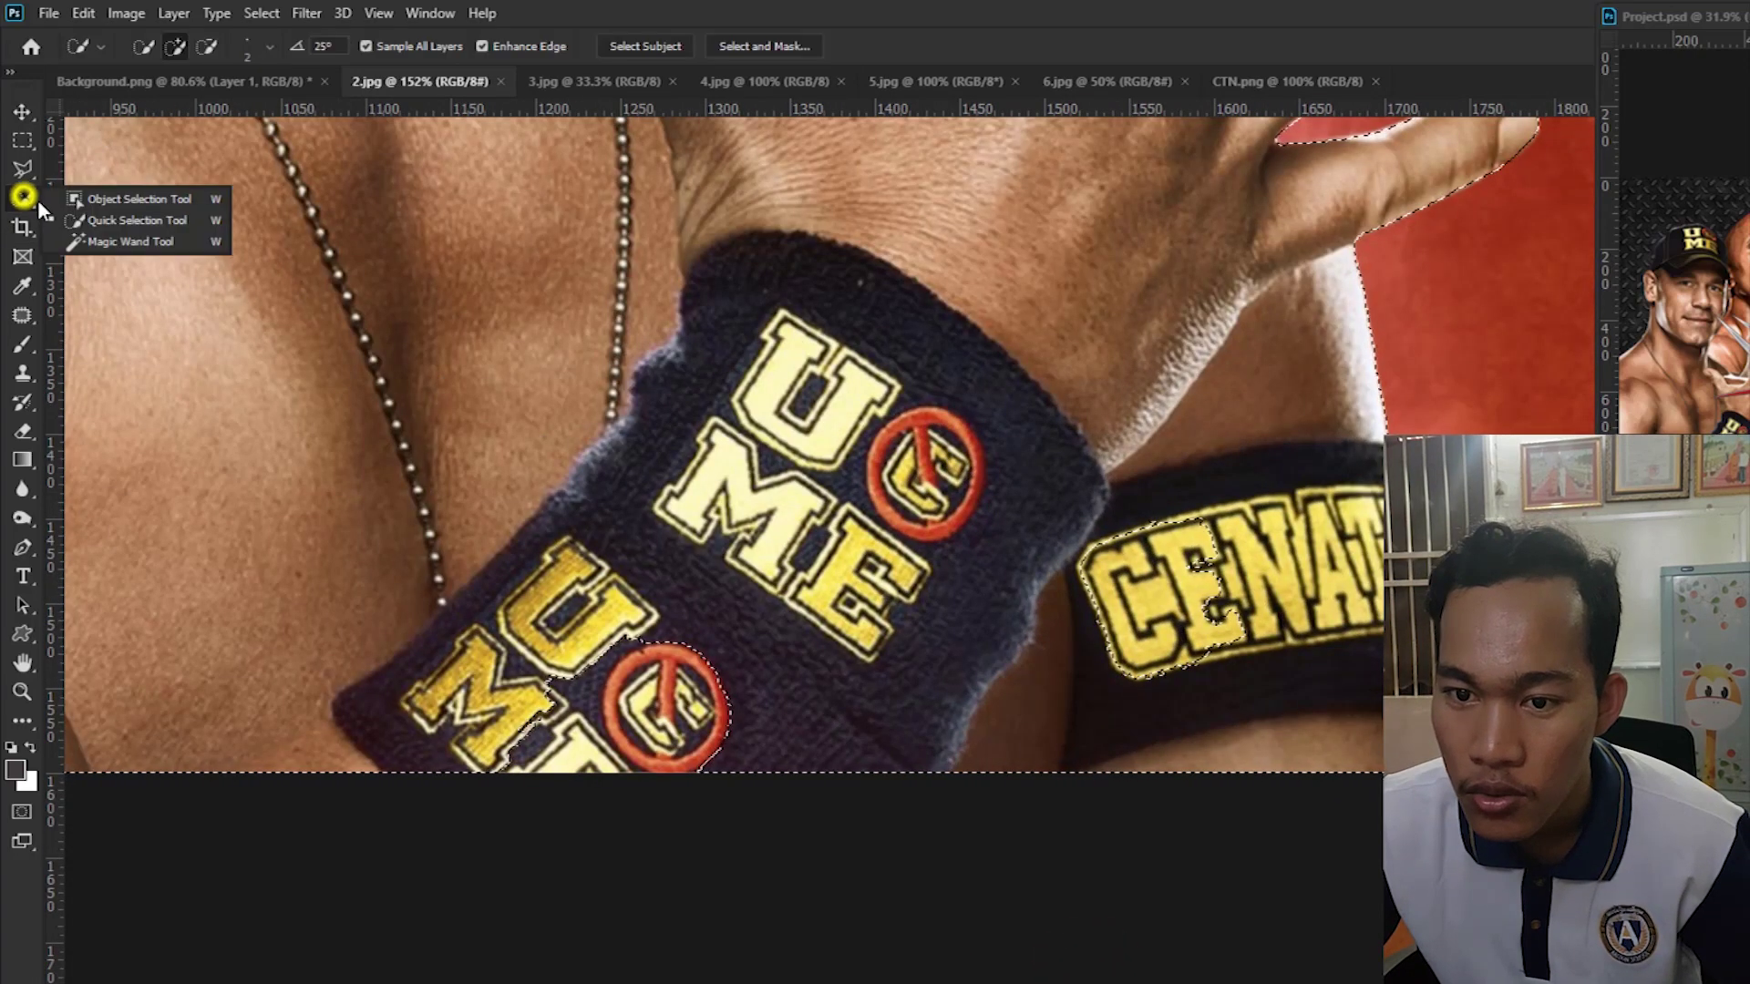
{"action": "left_click", "coordinate": [86, 221]}
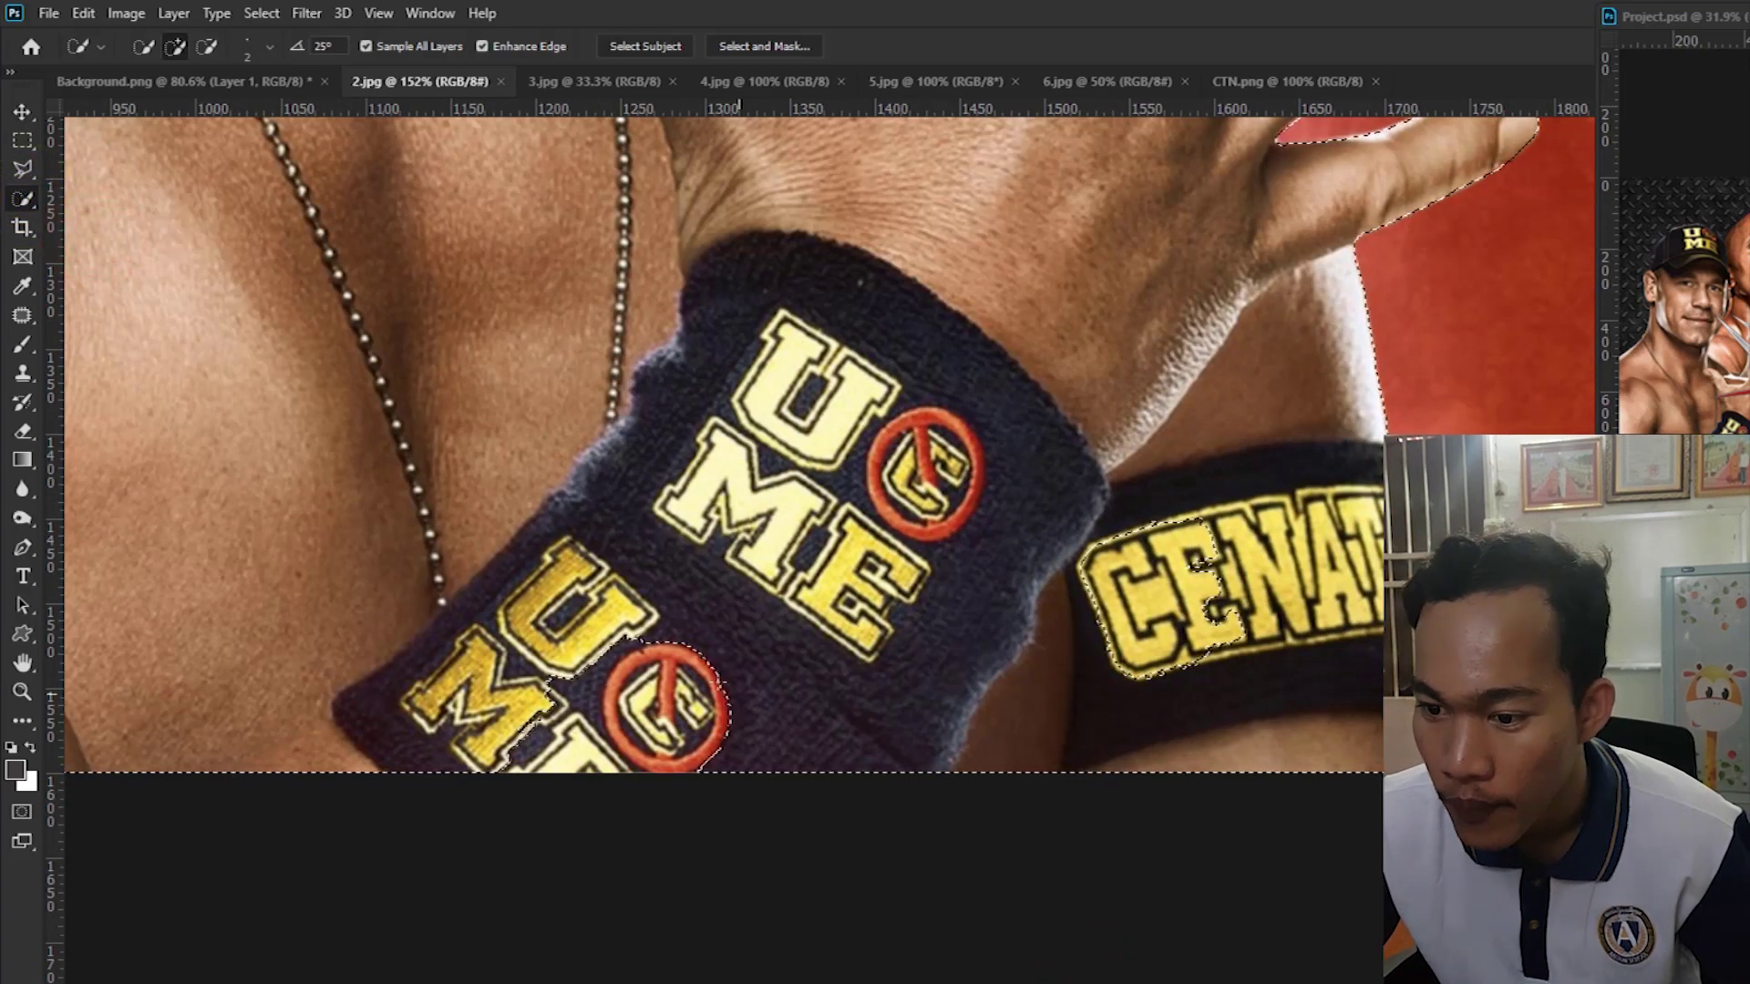
{"action": "right_click", "coordinate": [691, 590], "text": "alt"}
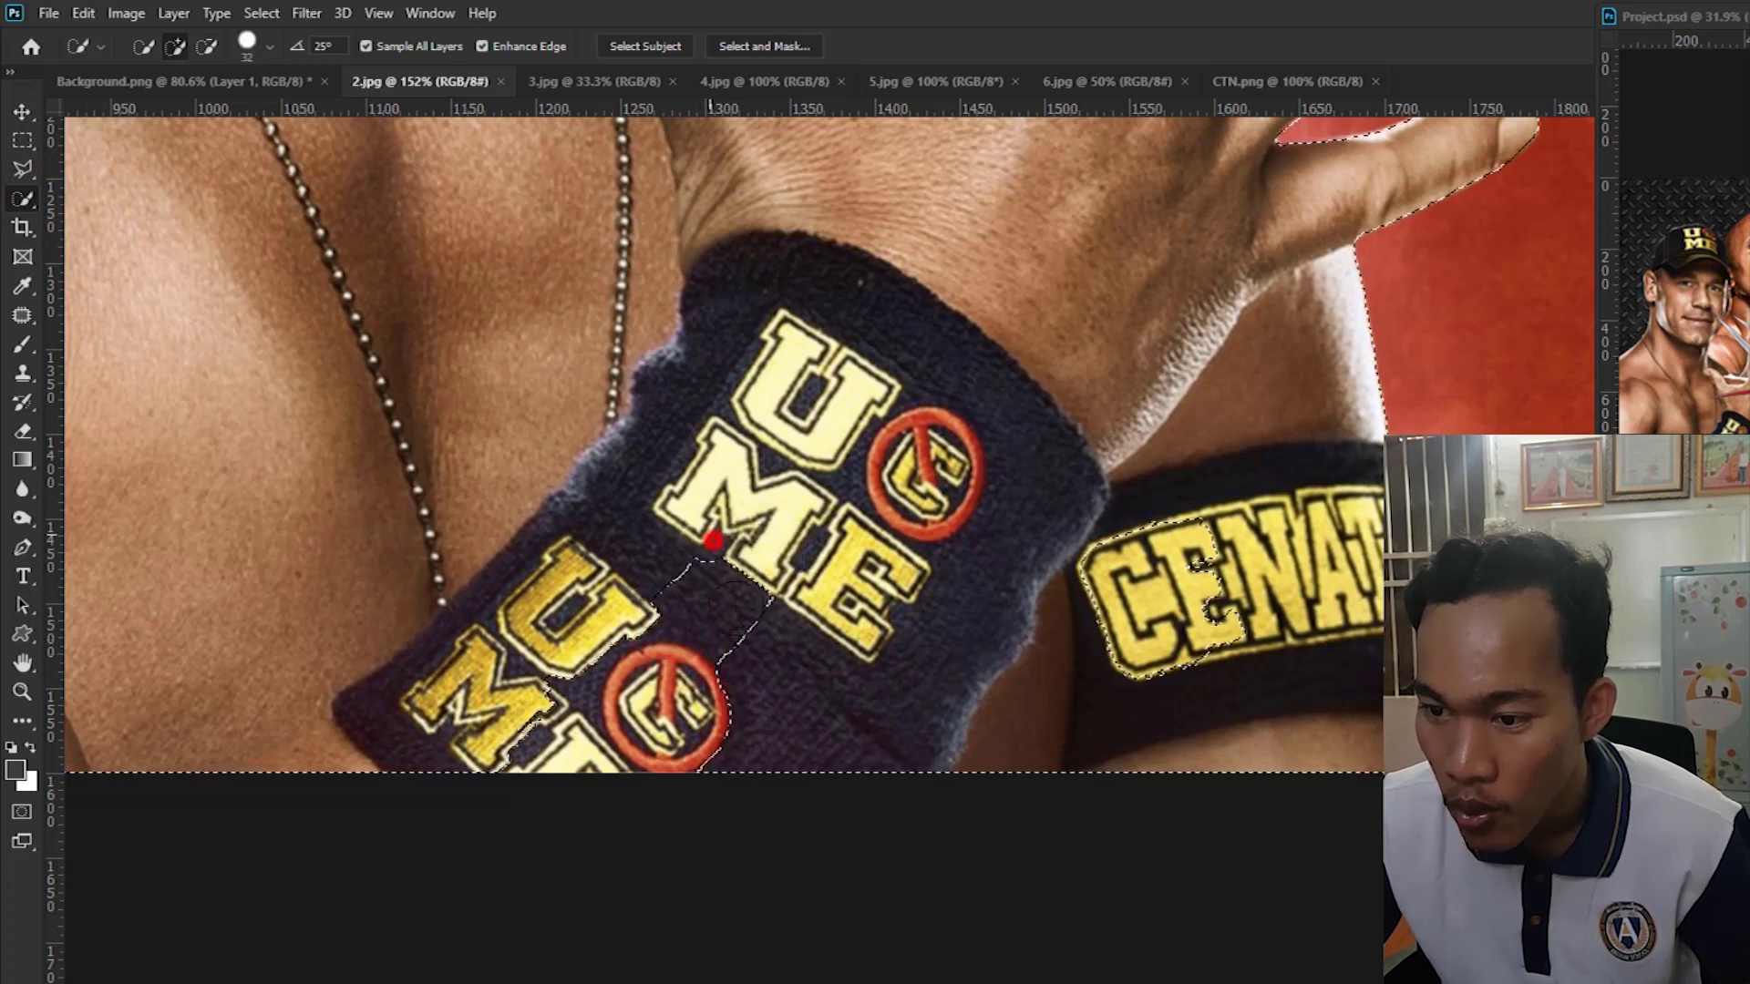
{"action": "left_click_drag", "start_coordinate": [683, 579], "coordinate": [540, 730]}
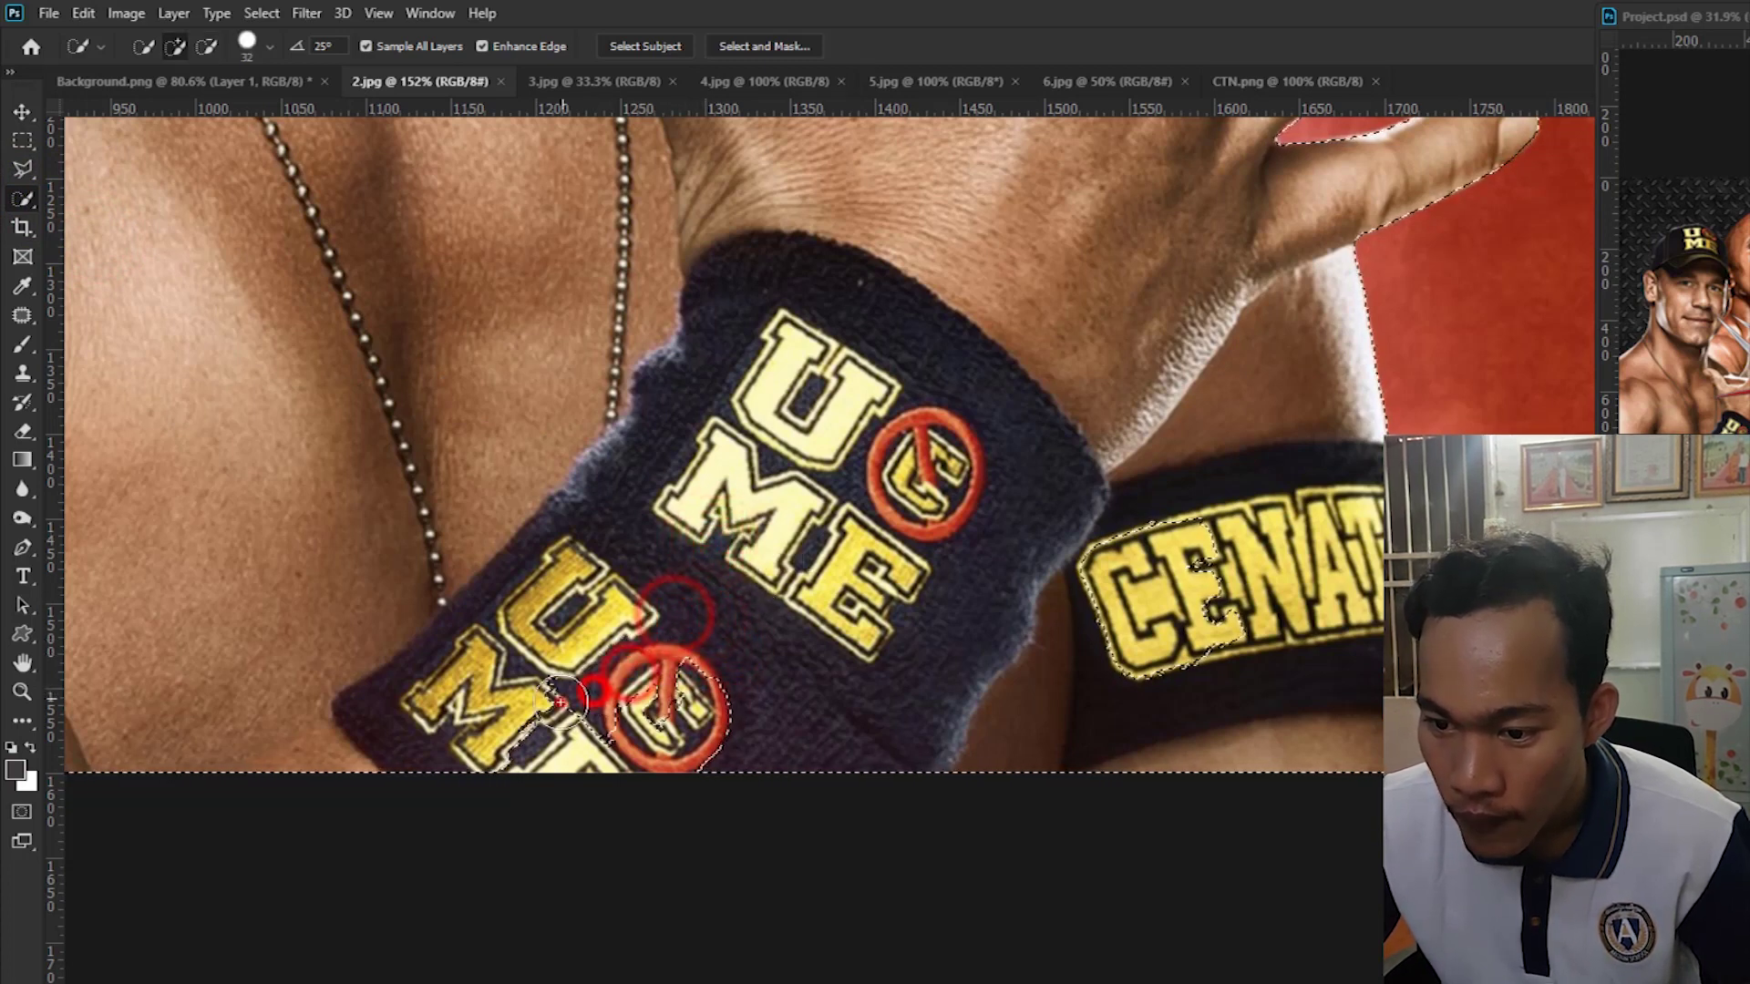
{"action": "left_click", "coordinate": [670, 693], "text": "alt"}
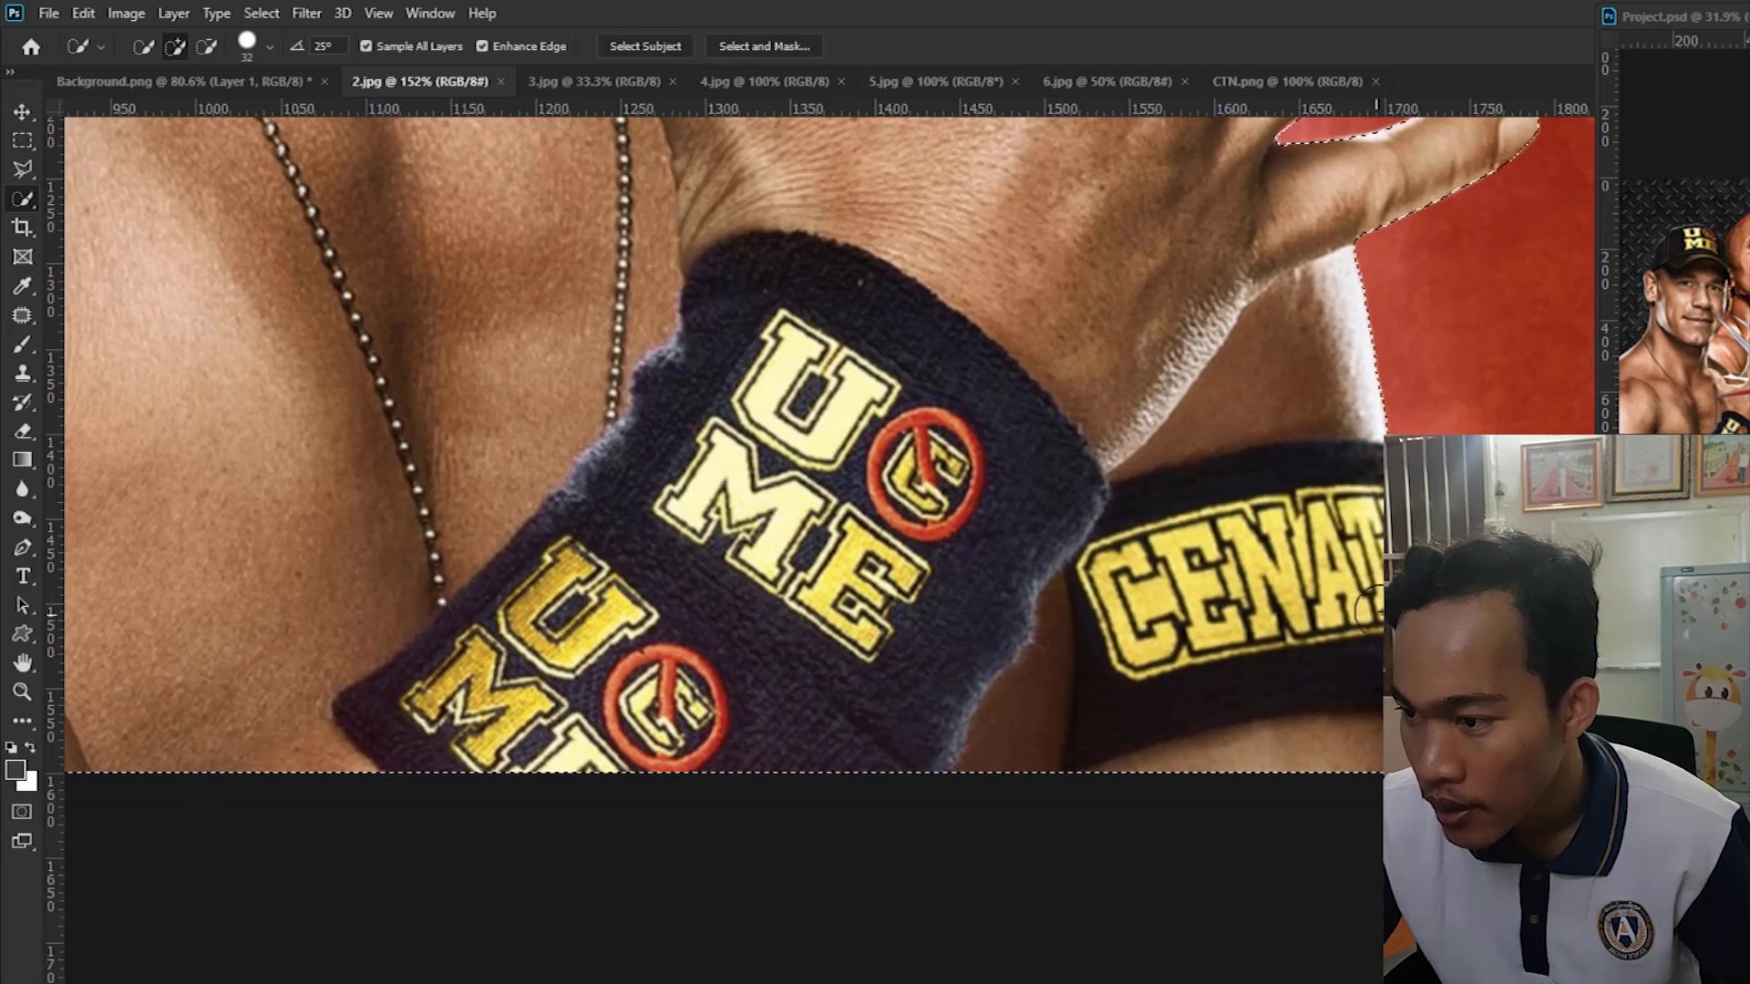
{"action": "scroll", "coordinate": [1367, 615], "scroll_direction": "down", "scroll_amount": 3}
{"action": "scroll", "coordinate": [1367, 615], "scroll_direction": "down", "scroll_amount": 1}
{"action": "scroll", "coordinate": [1368, 615], "scroll_direction": "down", "scroll_amount": 4}
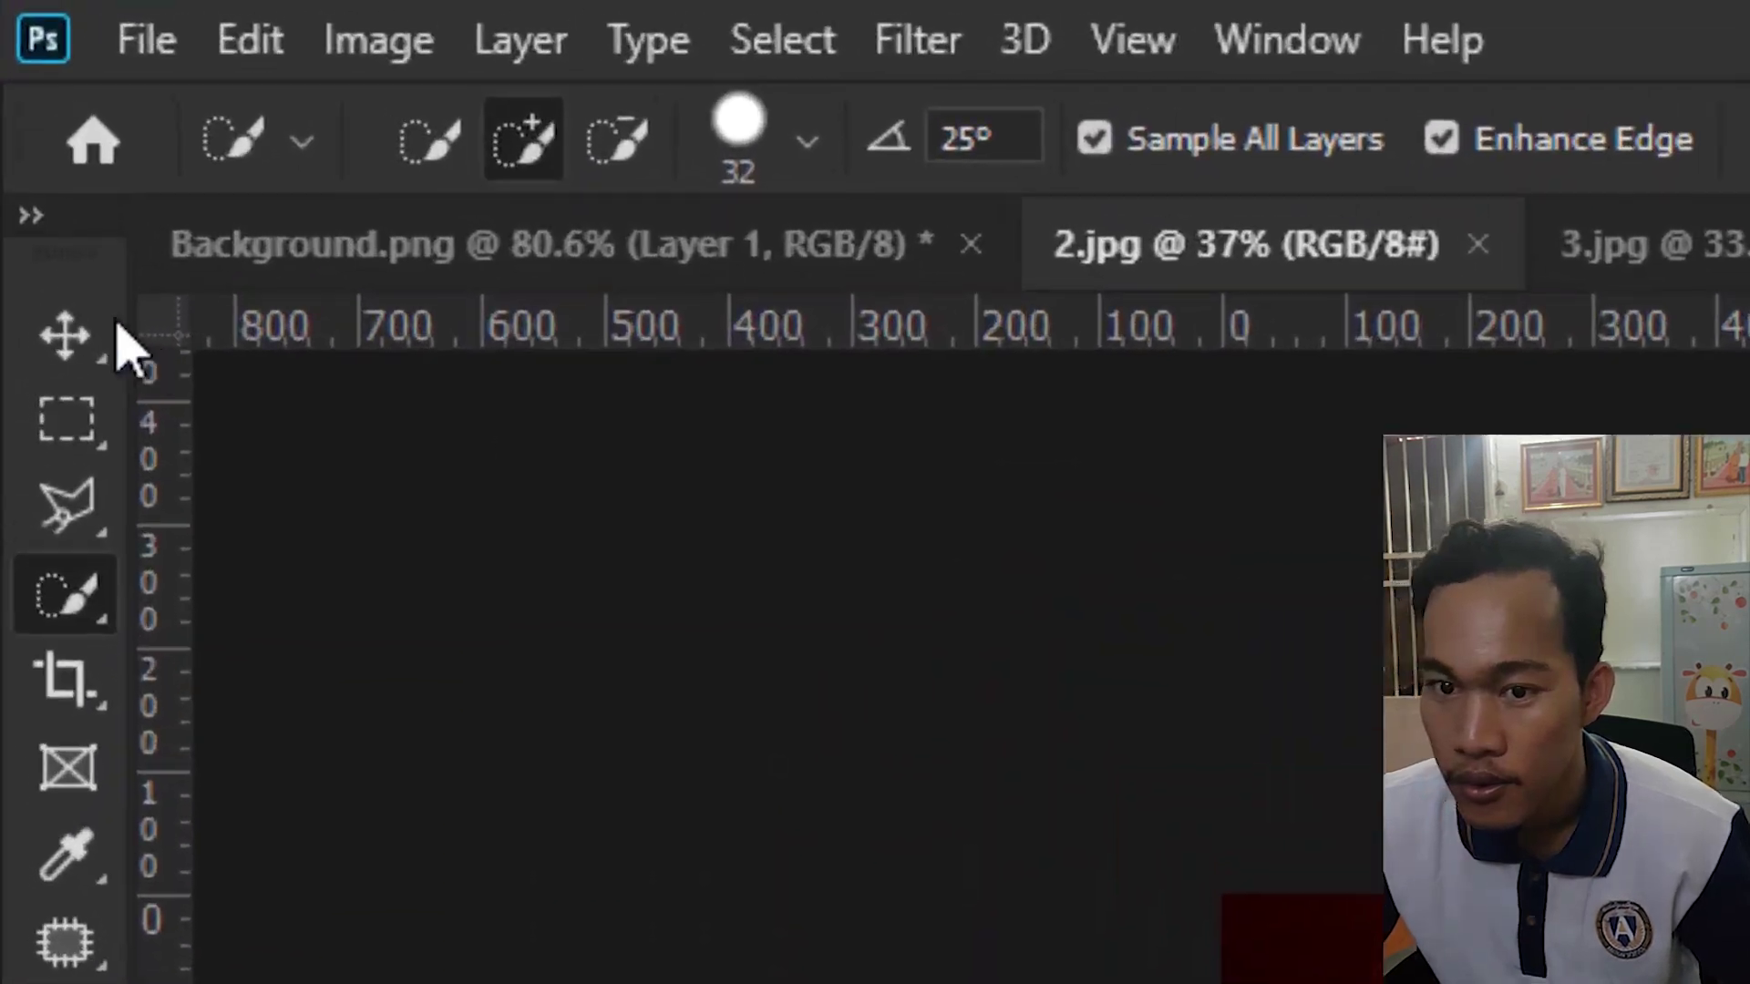
{"action": "left_click", "coordinate": [28, 139]}
Drag the wrestler onto the poster, scale to ~29%, place bottom-left, then close 2.jpg.
{"action": "mouse_move", "coordinate": [888, 565]}
{"action": "left_mouse_down"}
{"action": "mouse_move", "coordinate": [896, 583]}
{"action": "mouse_move", "coordinate": [859, 449]}
{"action": "left_mouse_up"}
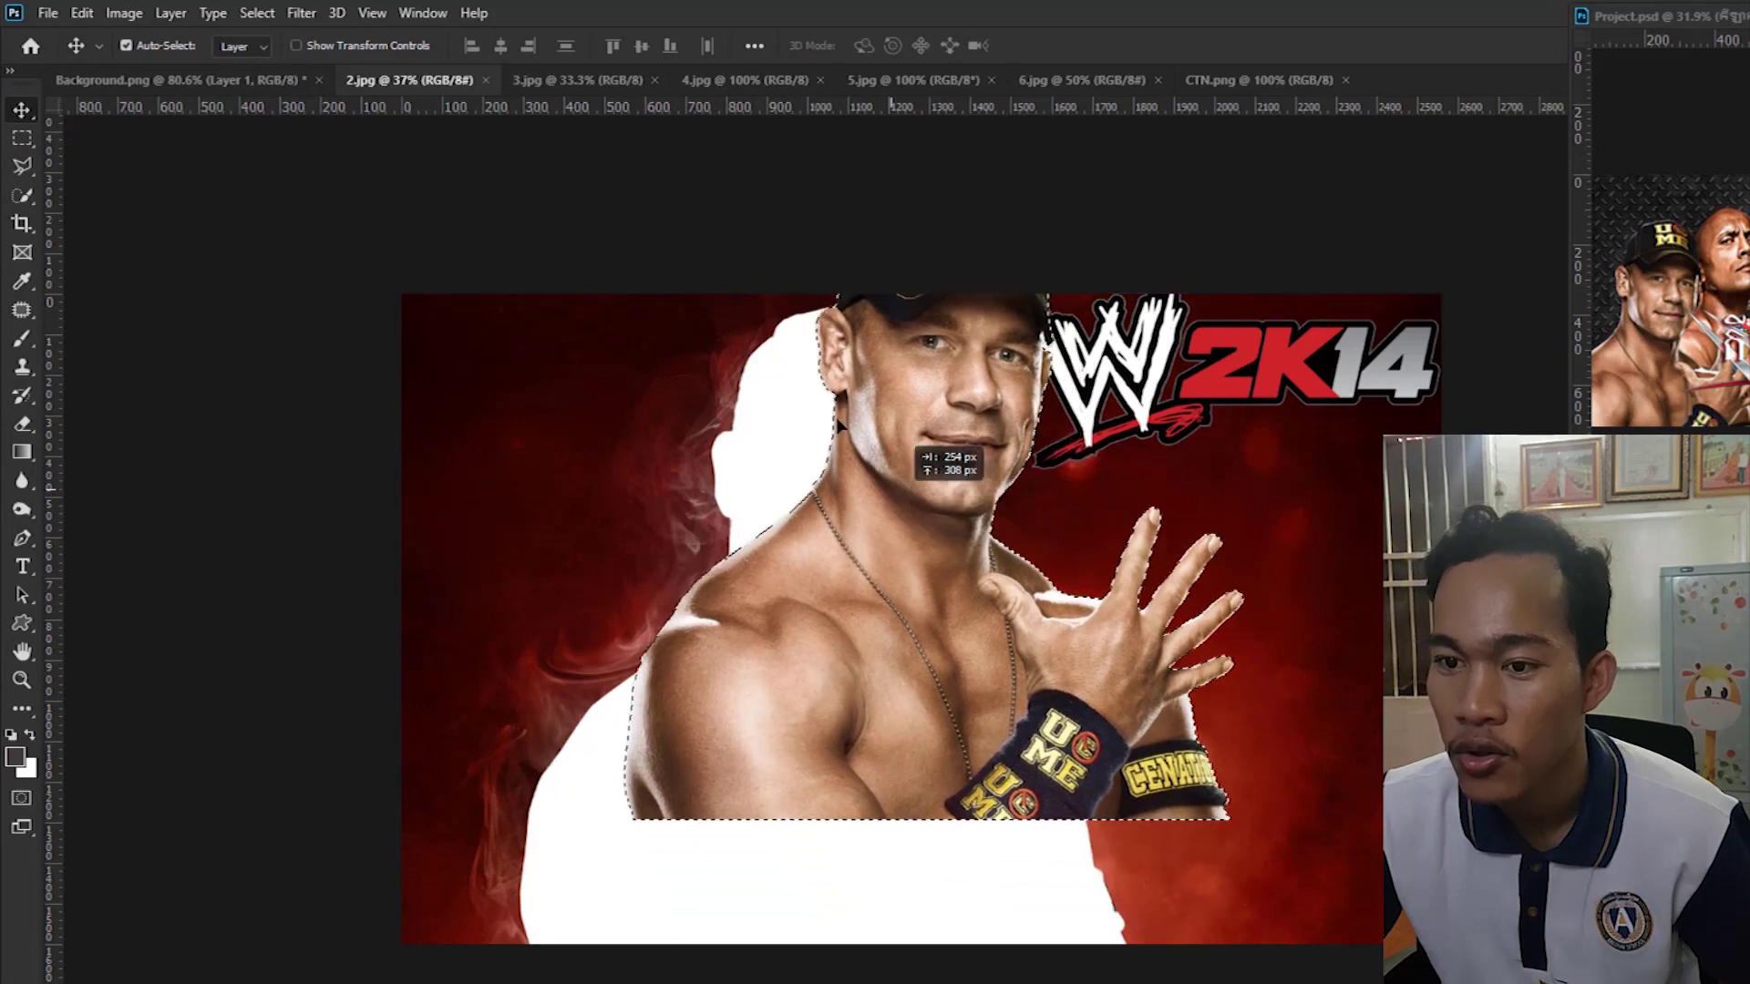
{"action": "left_click_drag", "start_coordinate": [859, 449], "coordinate": [729, 634]}
{"action": "key", "text": "ctrl+t"}
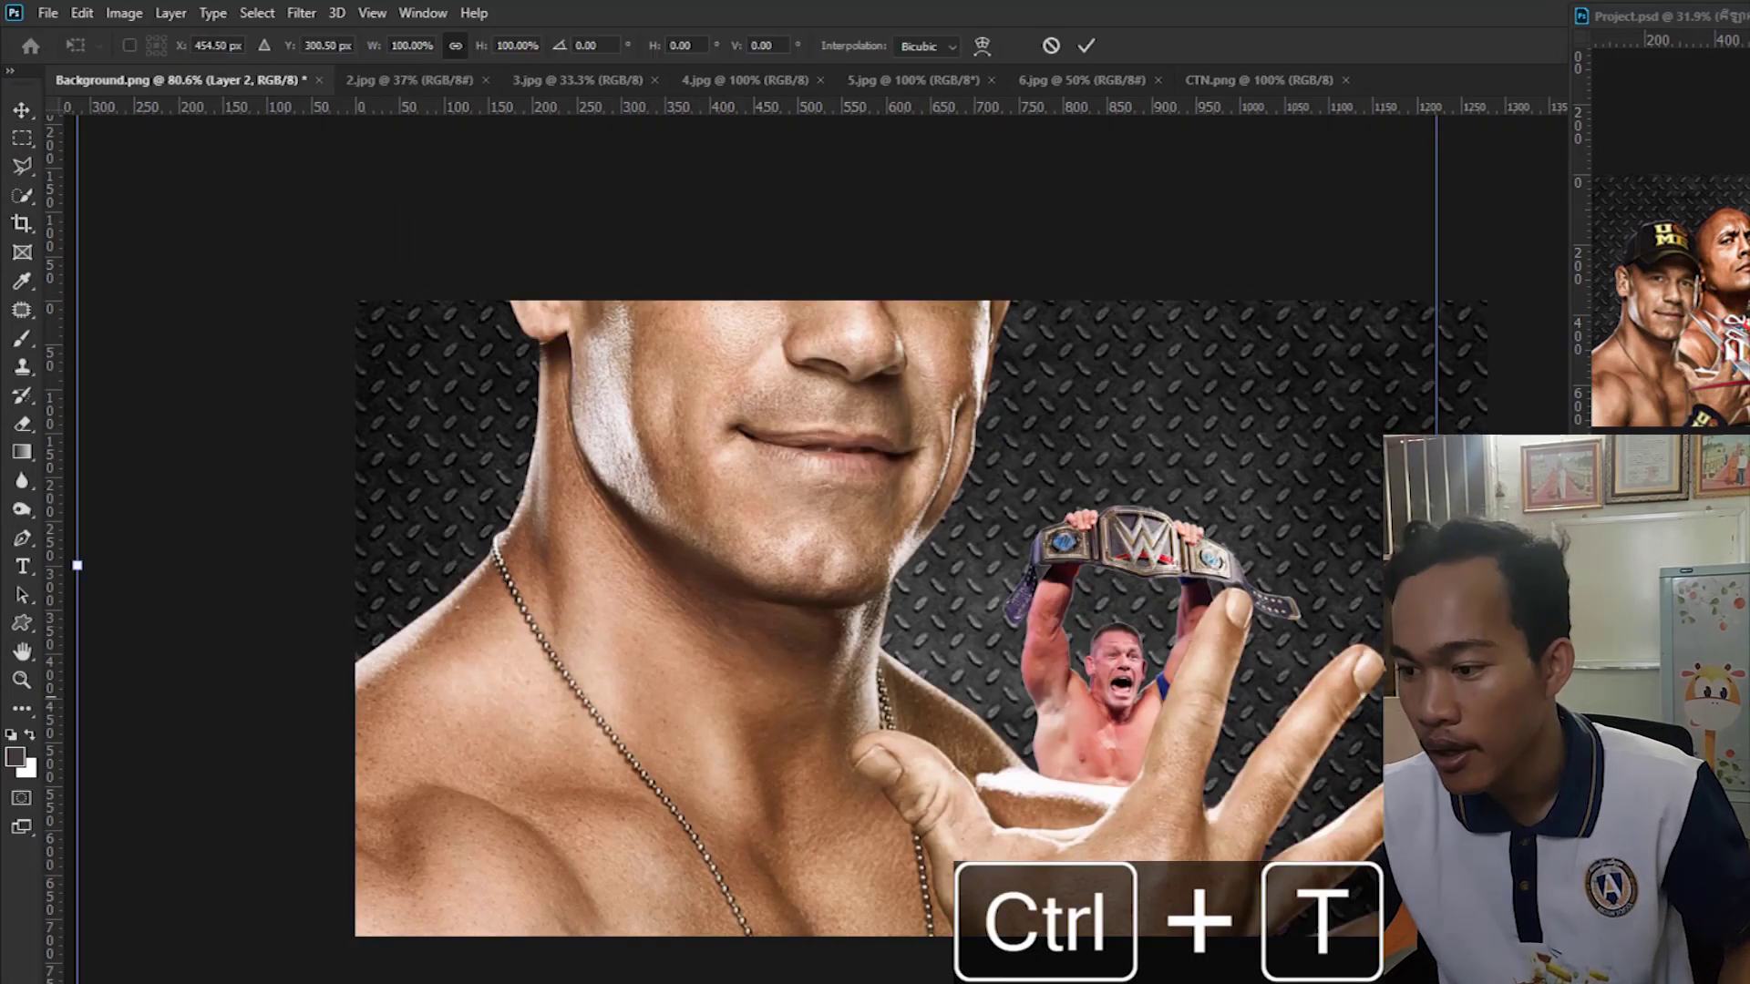
{"action": "left_click_drag", "start_coordinate": [77, 565], "coordinate": [558, 565]}
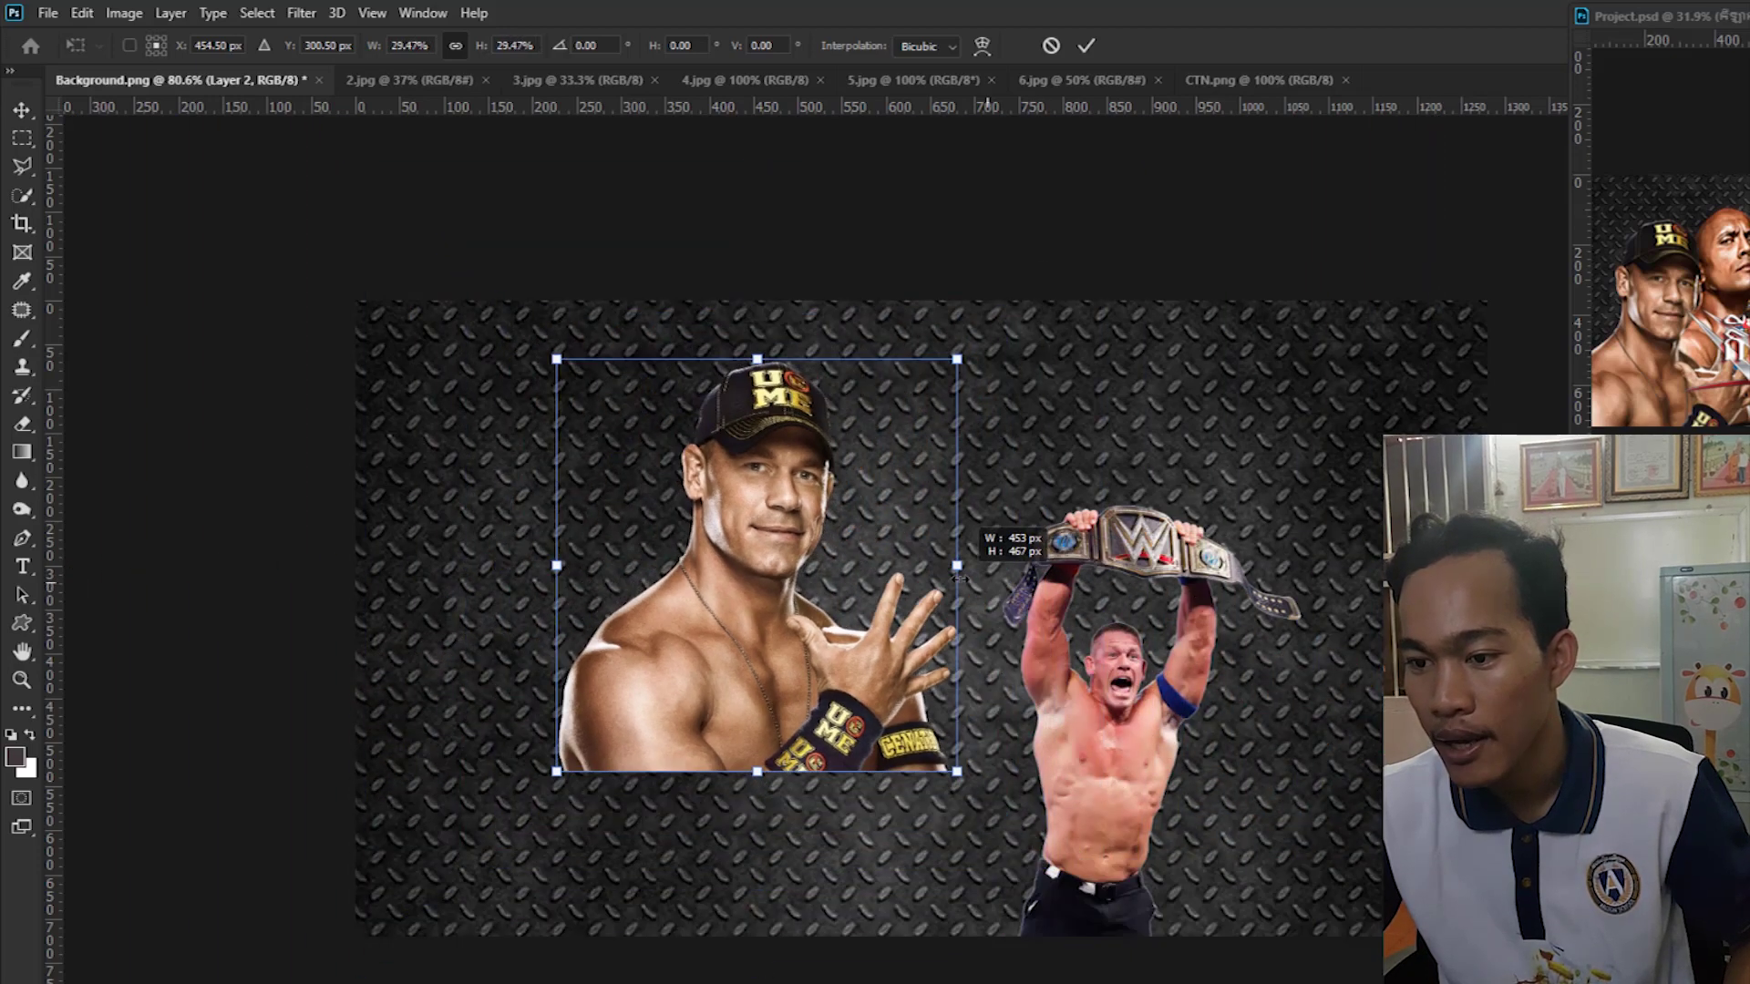
{"action": "left_click_drag", "start_coordinate": [763, 649], "coordinate": [561, 815]}
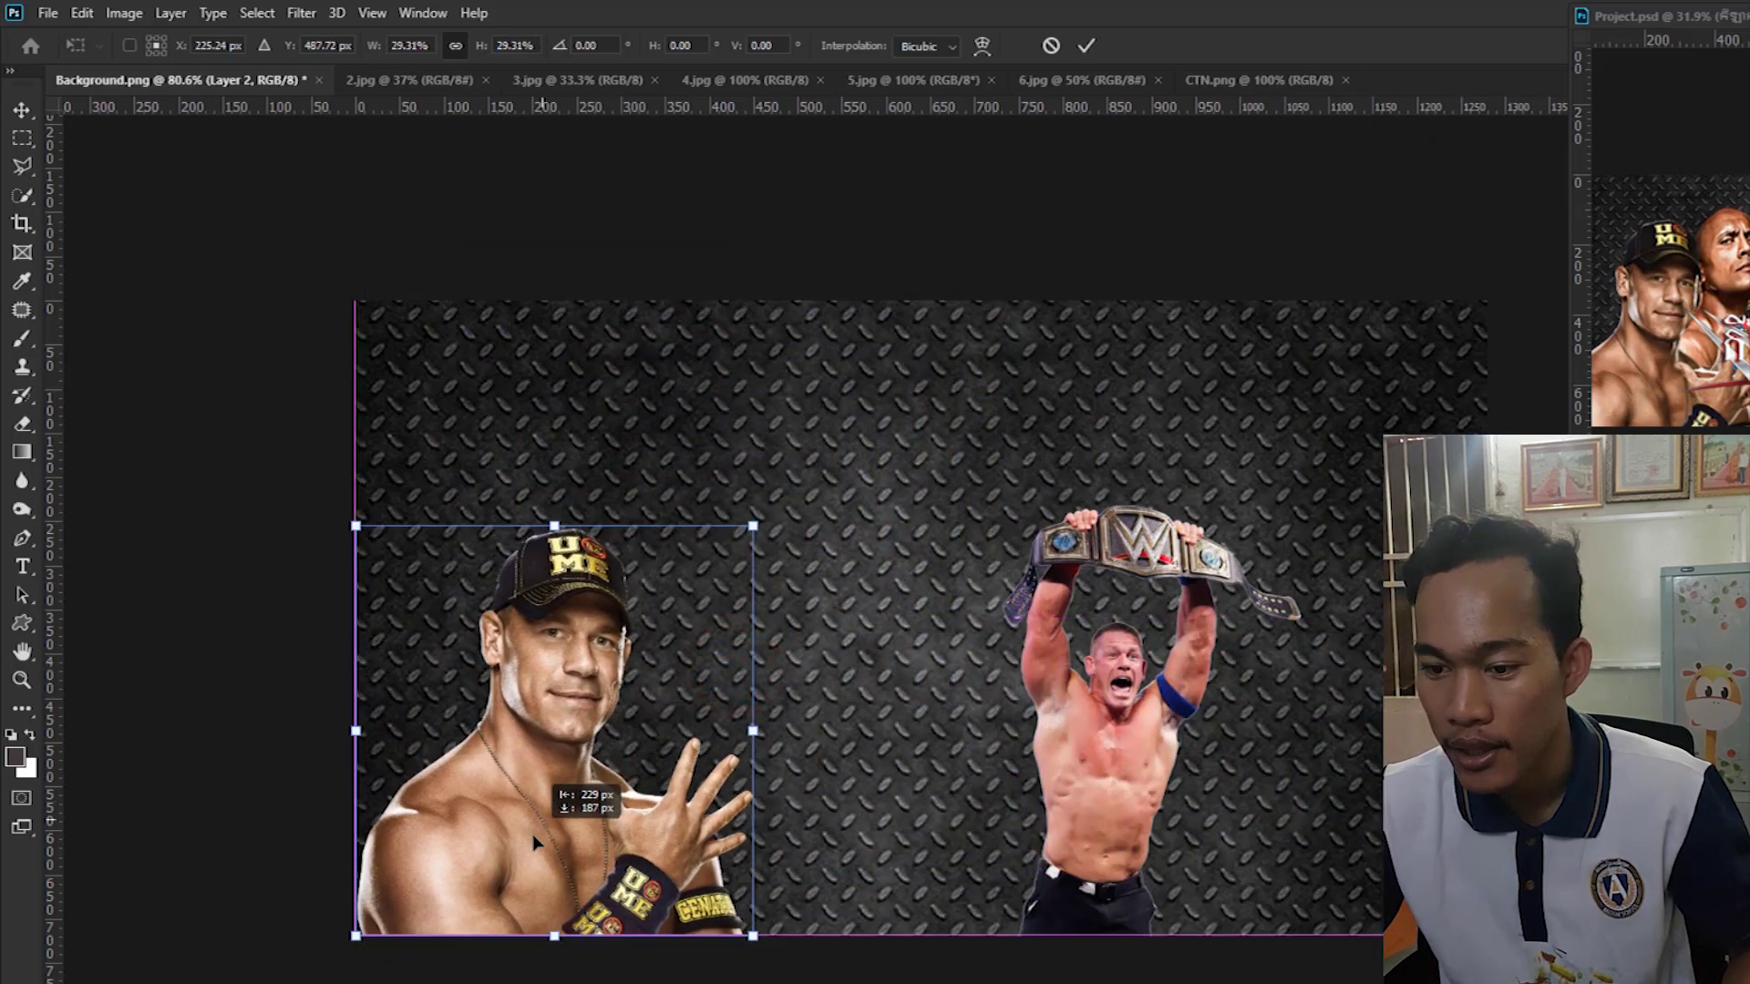
{"action": "left_click", "coordinate": [1084, 47]}
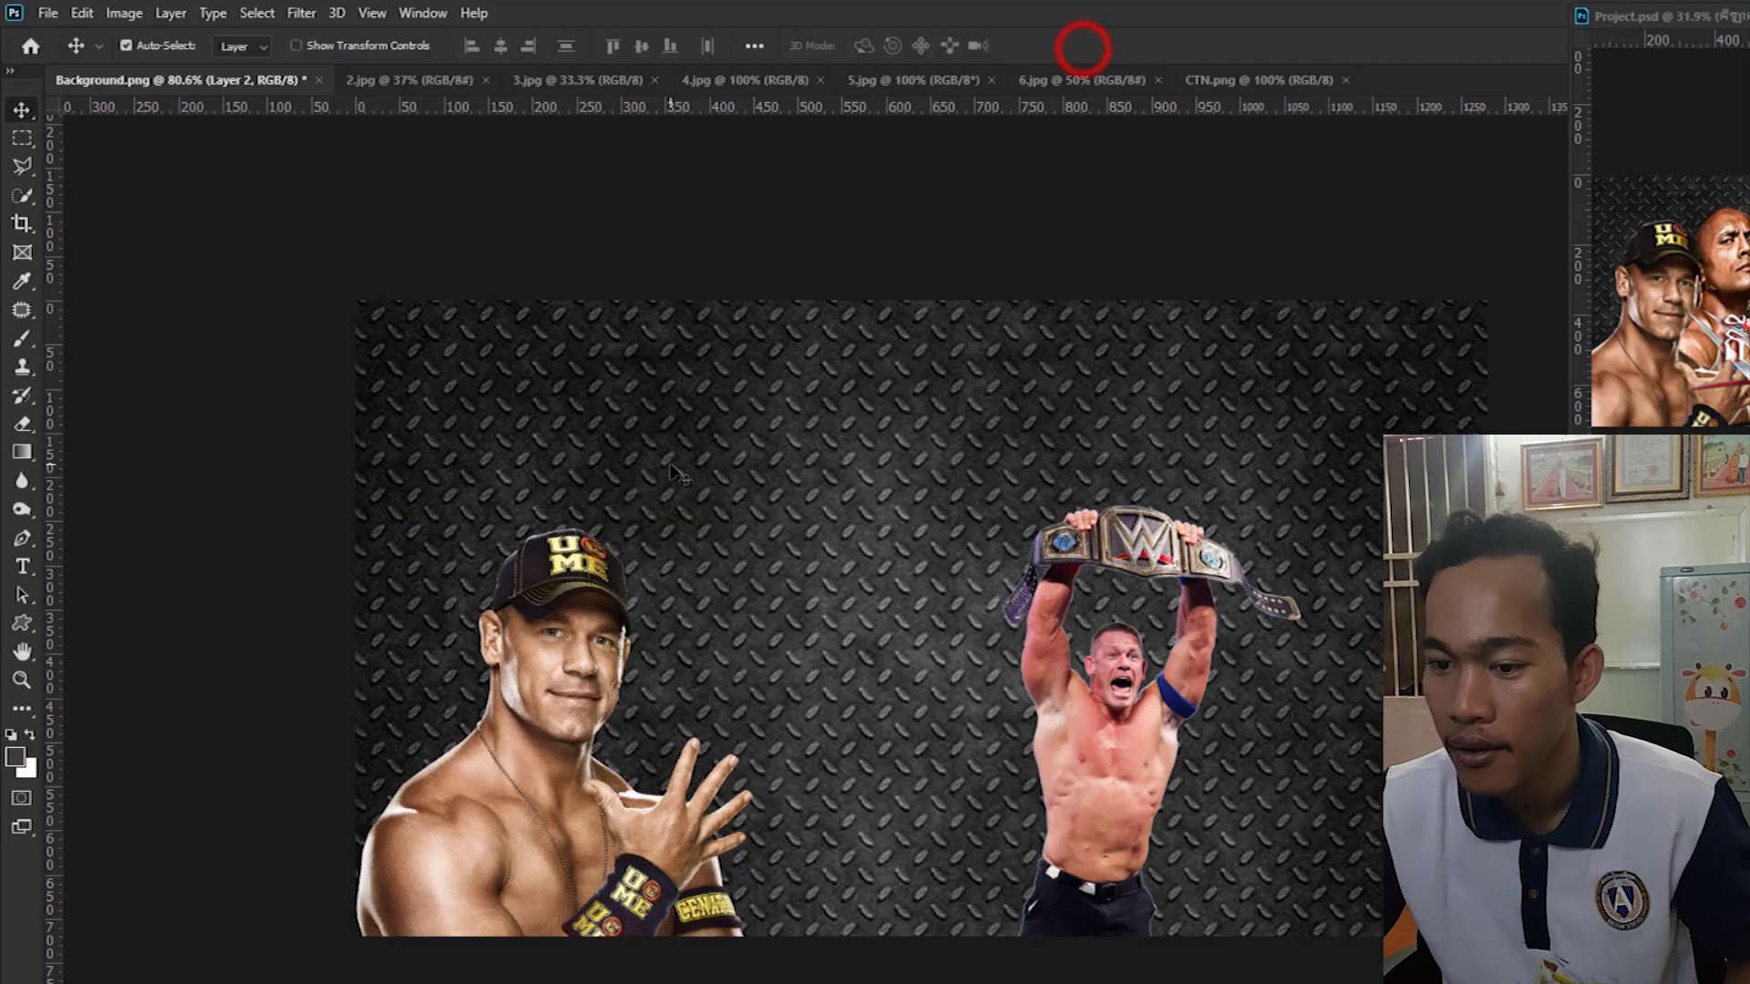
{"action": "left_click", "coordinate": [485, 80]}
{"action": "left_click", "coordinate": [386, 86]}
Unlock the 3.jpg photo's layer and Magic Wand-select its green background.
{"action": "key", "text": "ctrl+plus"}
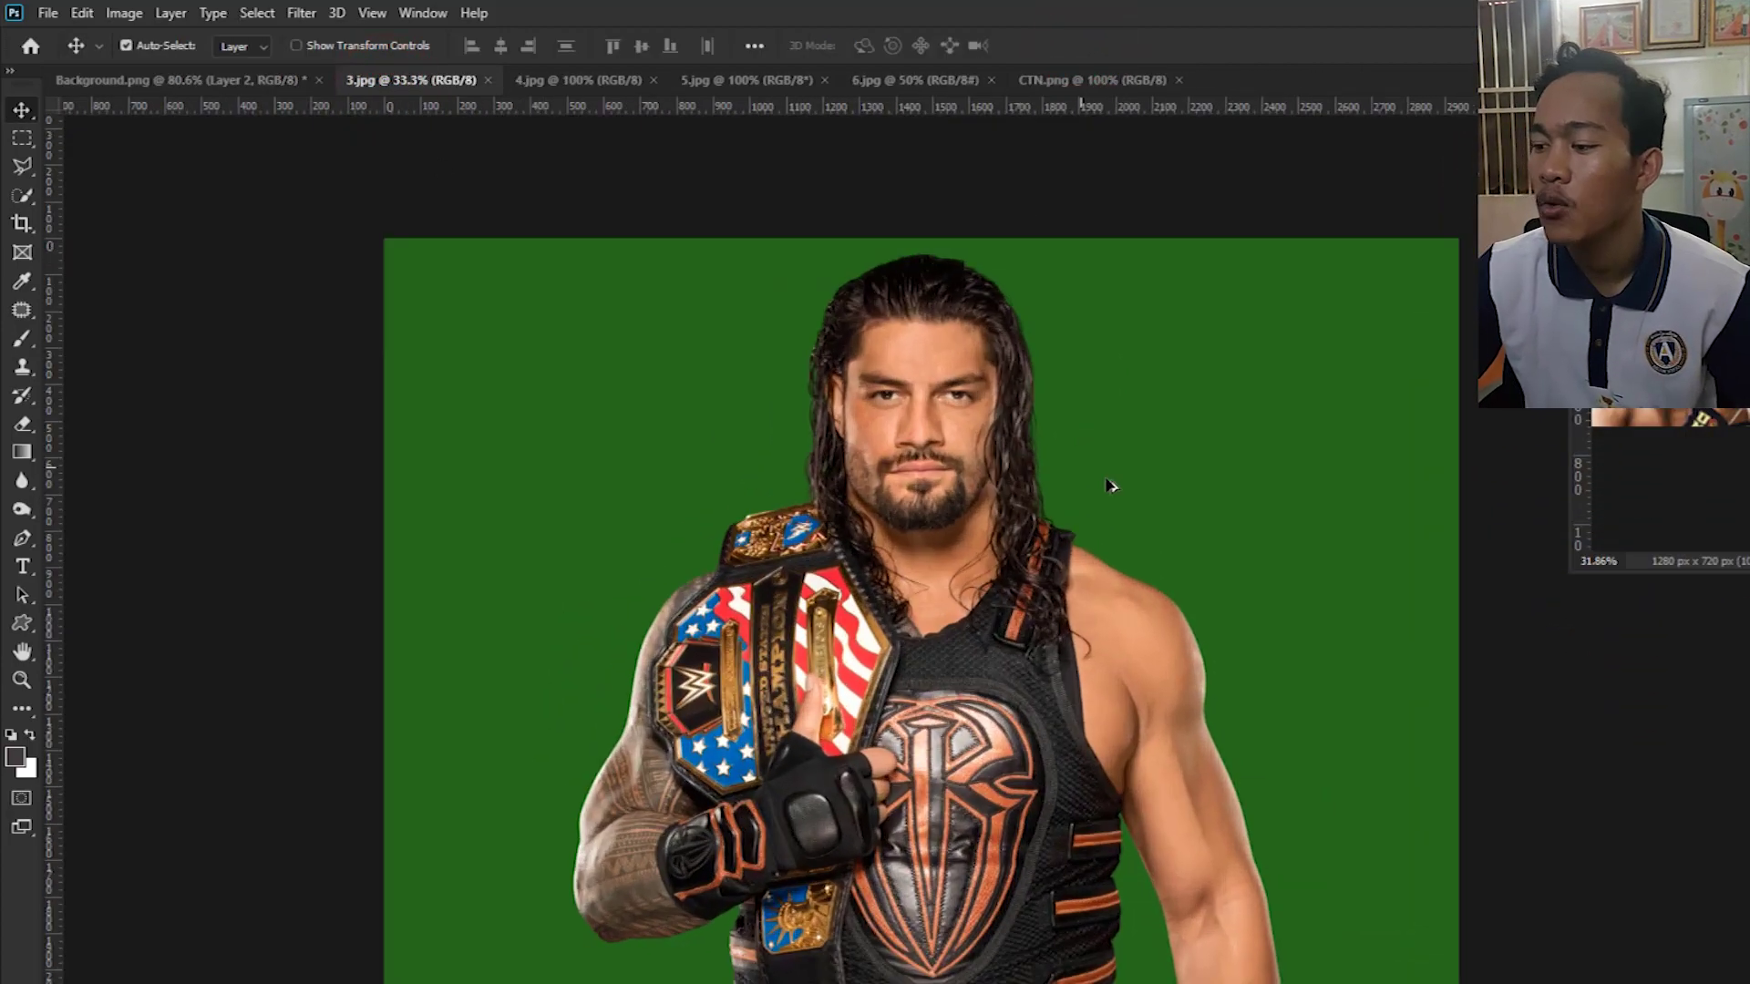
{"action": "key", "text": "ctrl+plus"}
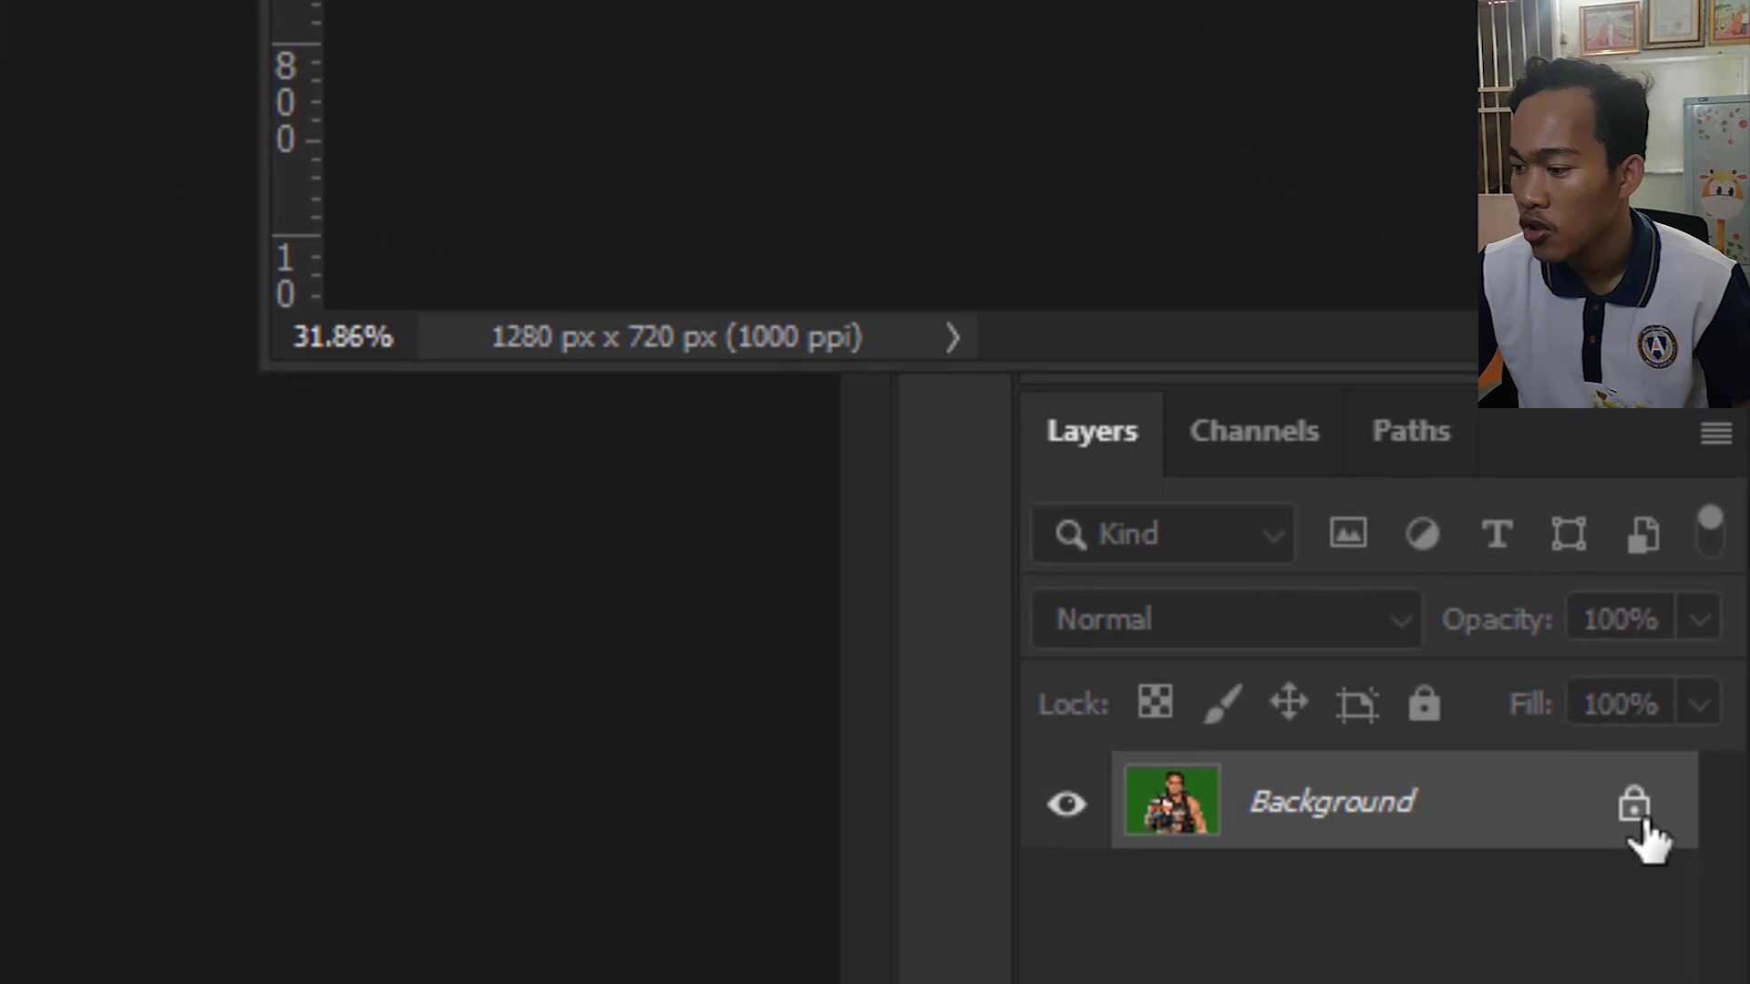
{"action": "left_click", "coordinate": [1636, 812]}
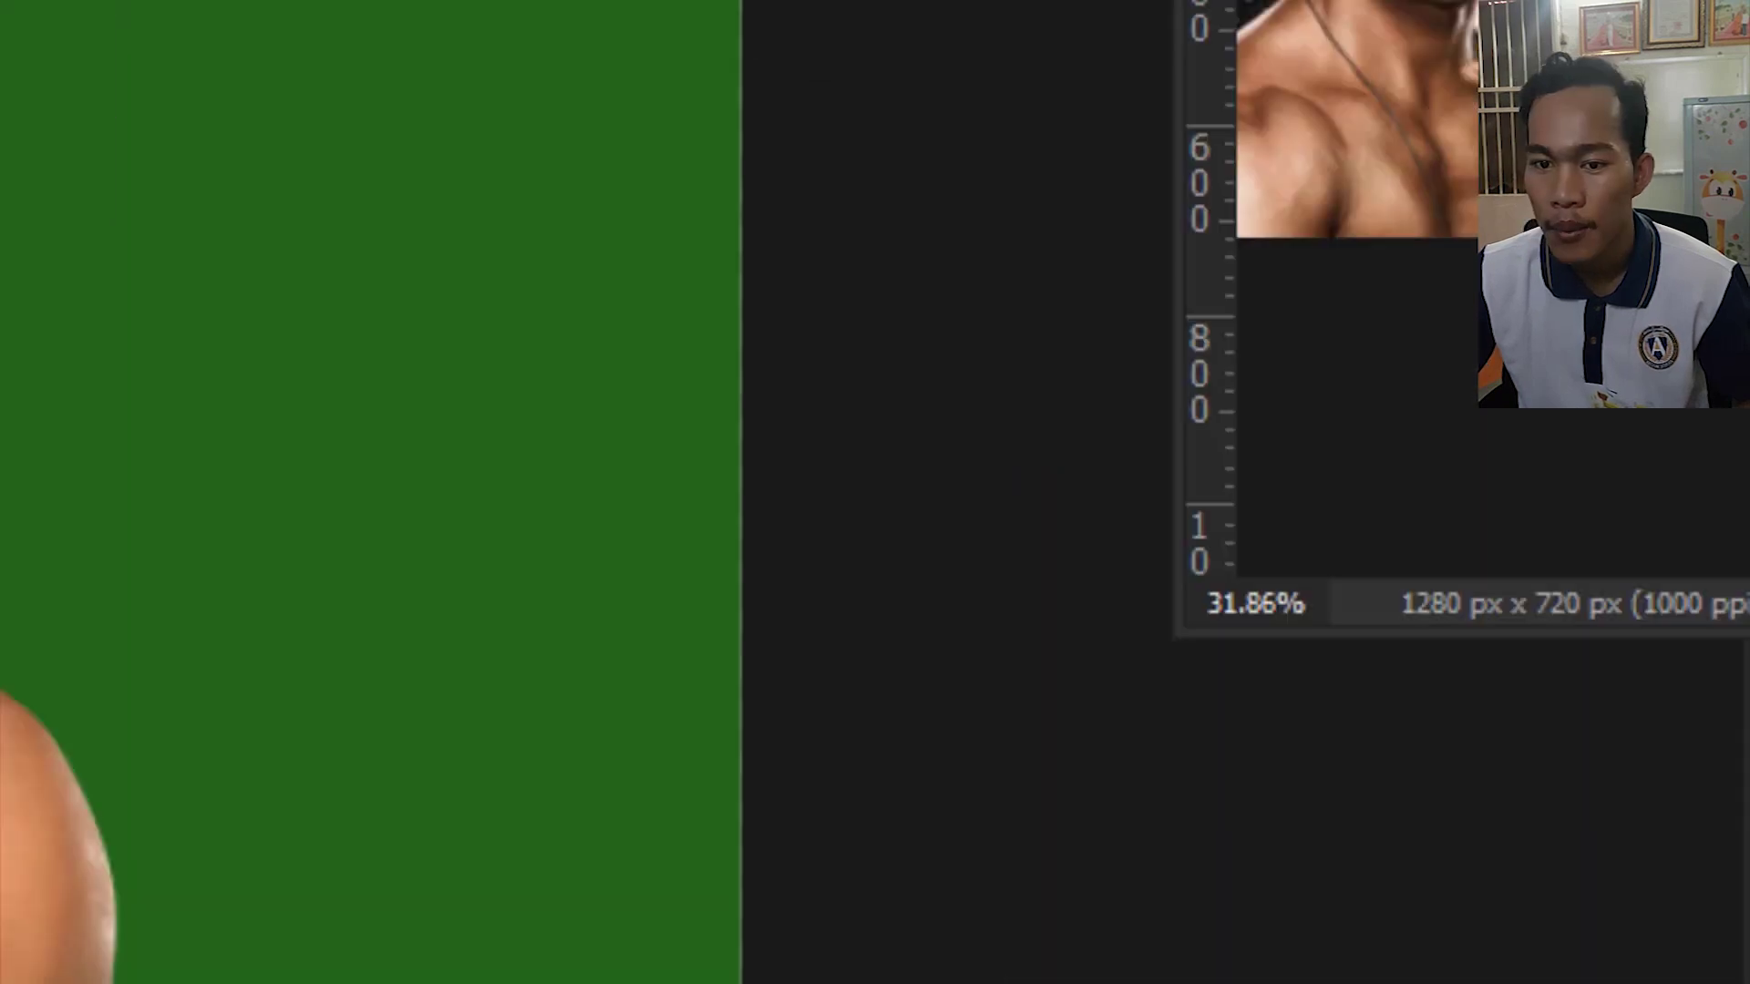
{"action": "right_click", "coordinate": [50, 495]}
{"action": "left_click", "coordinate": [330, 603]}
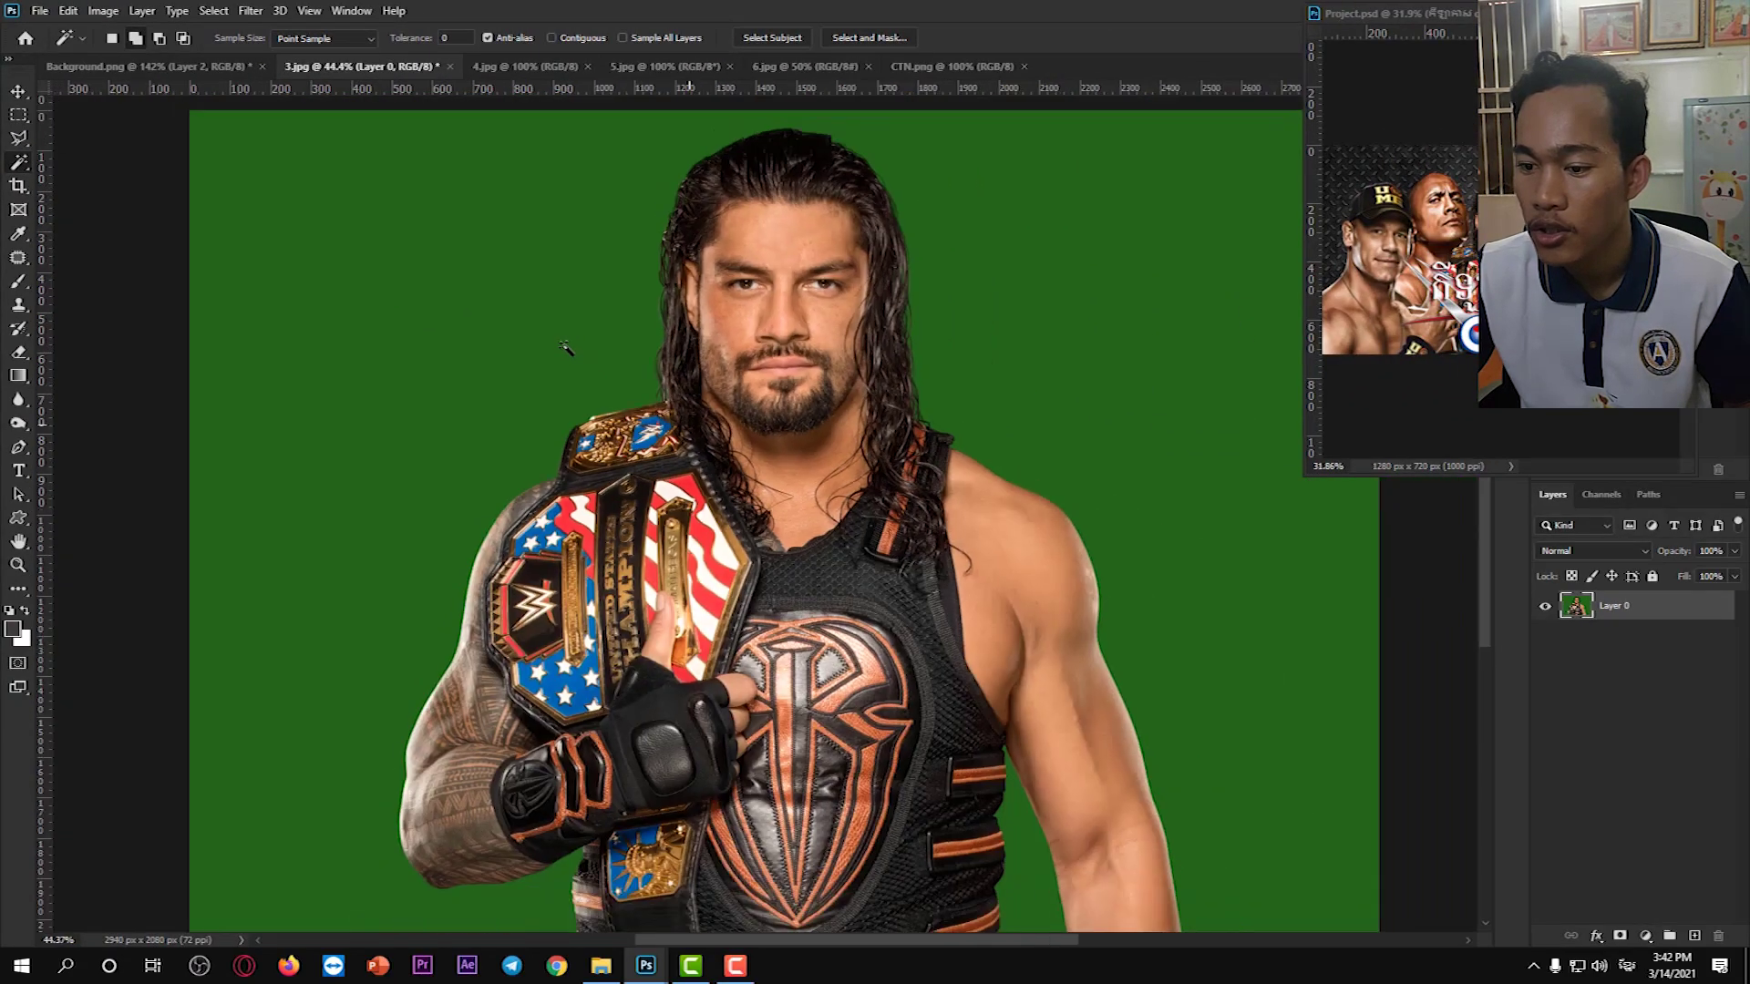
{"action": "left_click", "coordinate": [516, 314]}
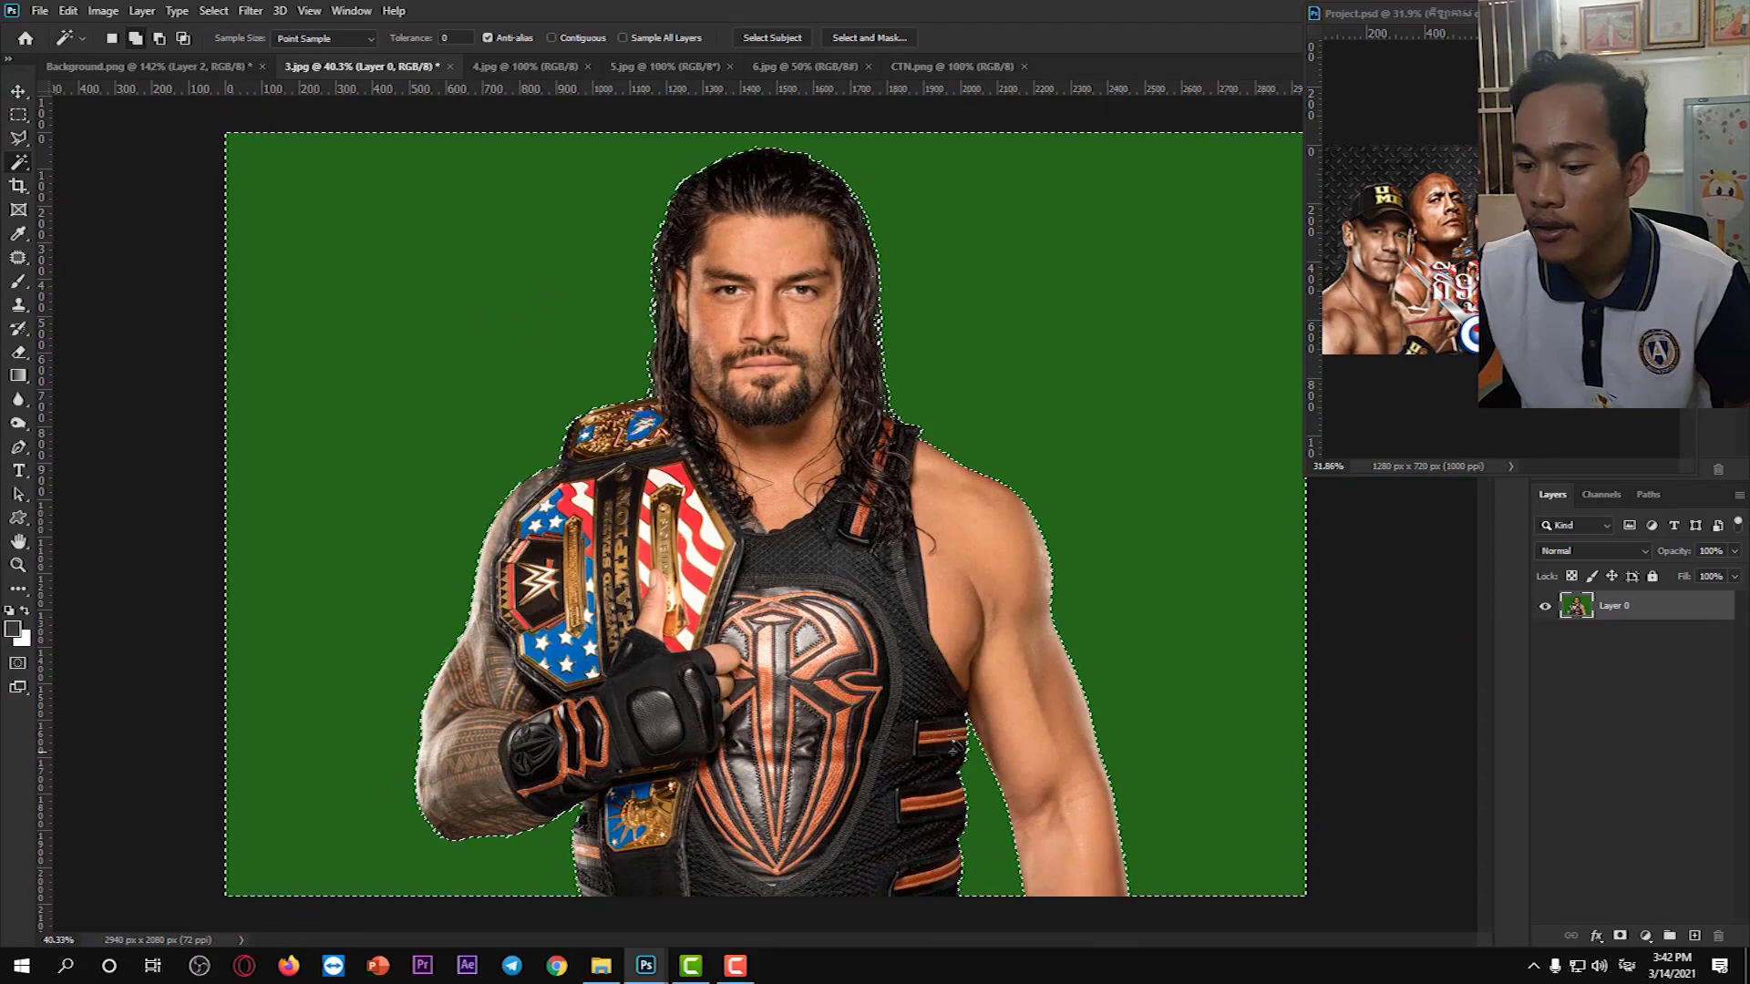
Delete the selected green background, then undo the deletion.
{"action": "scroll", "coordinate": [1003, 638], "scroll_direction": "up", "scroll_amount": 2}
{"action": "scroll", "coordinate": [966, 574], "scroll_direction": "up", "scroll_amount": 2}
{"action": "scroll", "coordinate": [952, 552], "scroll_direction": "up", "scroll_amount": 2}
{"action": "scroll", "coordinate": [952, 552], "scroll_direction": "up", "scroll_amount": 1}
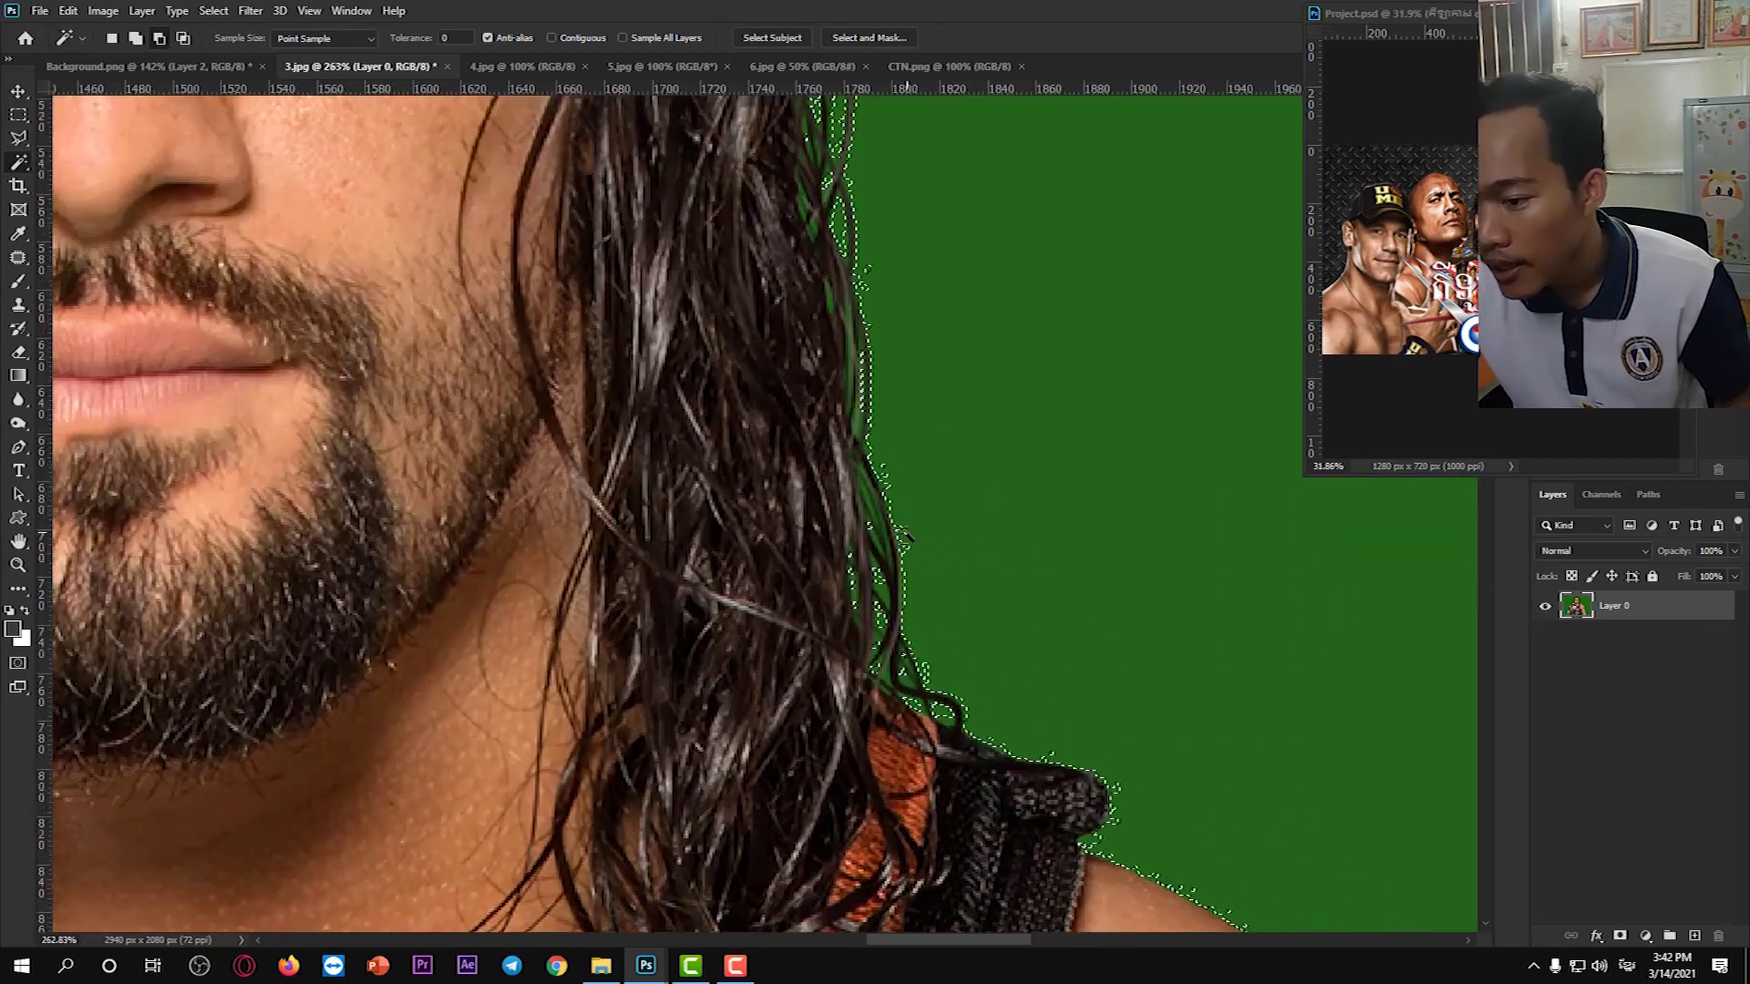
{"action": "scroll", "coordinate": [955, 556], "scroll_direction": "up", "scroll_amount": 1}
{"action": "scroll", "coordinate": [860, 324], "scroll_direction": "down", "scroll_amount": 1}
{"action": "scroll", "coordinate": [857, 383], "scroll_direction": "up", "scroll_amount": 1}
{"action": "scroll", "coordinate": [902, 638], "scroll_direction": "down", "scroll_amount": 1}
{"action": "scroll", "coordinate": [944, 720], "scroll_direction": "up", "scroll_amount": 1}
{"action": "scroll", "coordinate": [809, 290], "scroll_direction": "down", "scroll_amount": 1}
{"action": "scroll", "coordinate": [809, 273], "scroll_direction": "down", "scroll_amount": 1}
{"action": "scroll", "coordinate": [810, 237], "scroll_direction": "up", "scroll_amount": 1}
{"action": "scroll", "coordinate": [811, 210], "scroll_direction": "up", "scroll_amount": 1}
{"action": "scroll", "coordinate": [812, 210], "scroll_direction": "down", "scroll_amount": 1}
{"action": "scroll", "coordinate": [812, 211], "scroll_direction": "down", "scroll_amount": 1}
{"action": "scroll", "coordinate": [812, 210], "scroll_direction": "down", "scroll_amount": 1}
{"action": "scroll", "coordinate": [813, 211], "scroll_direction": "down", "scroll_amount": 1}
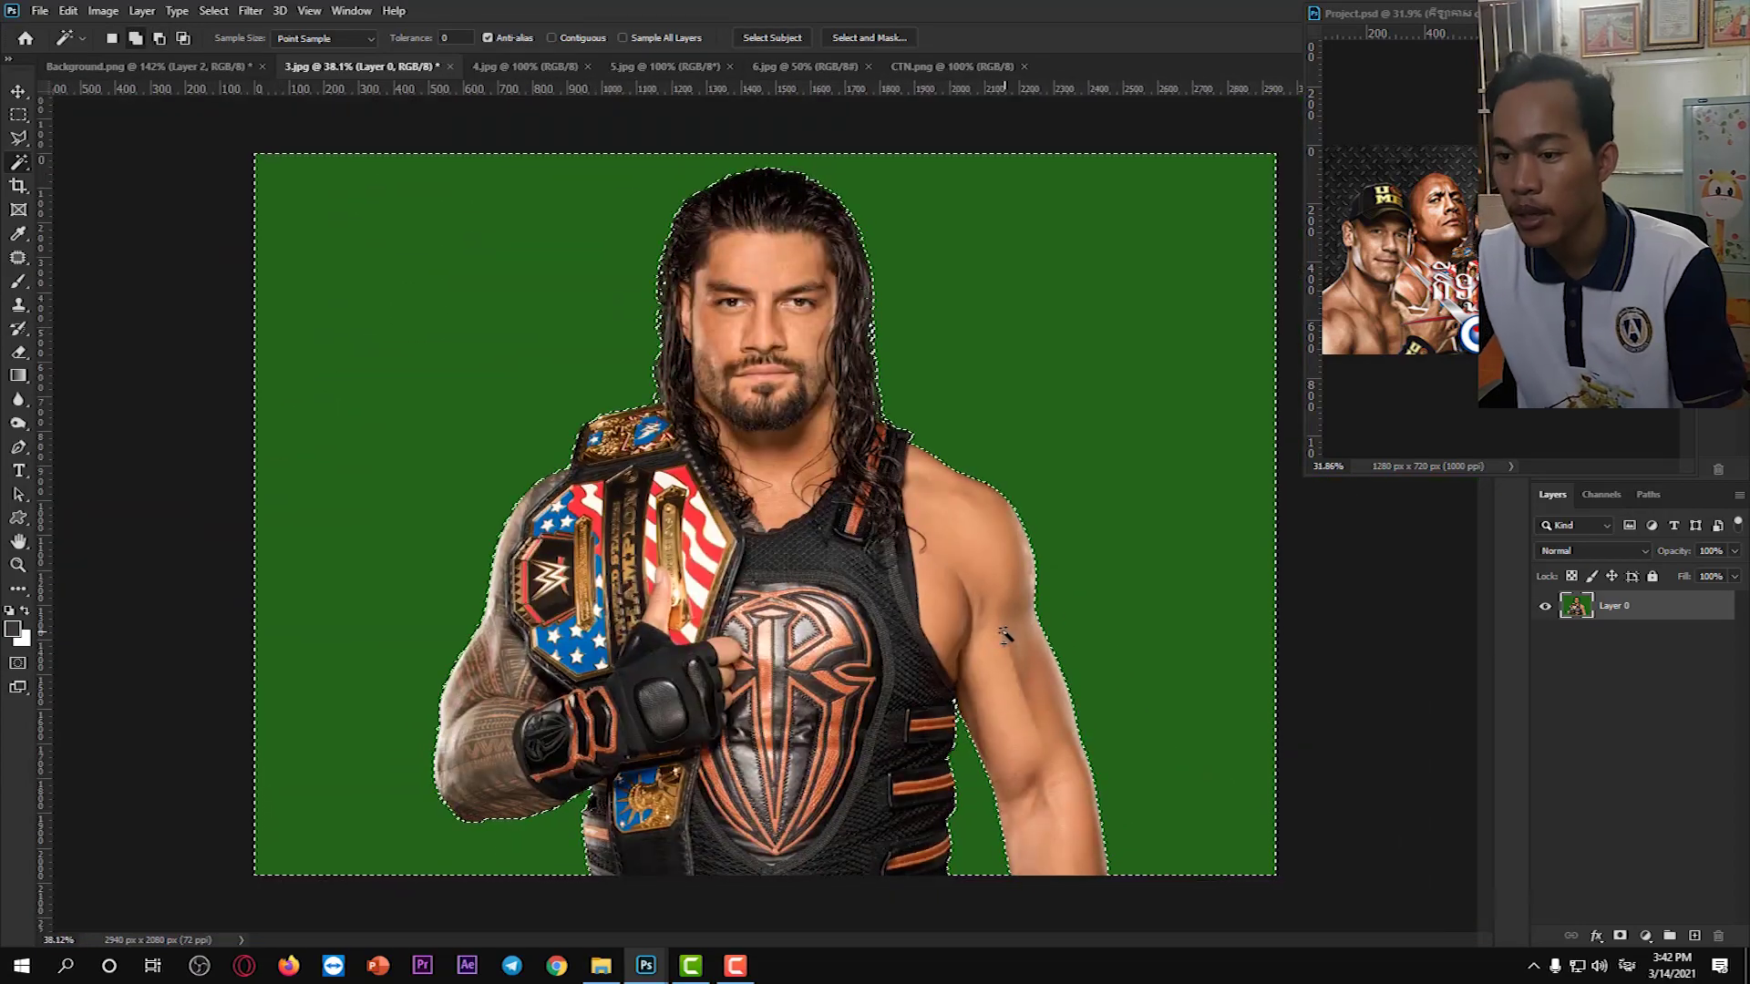
{"action": "key", "text": "BackSpace"}
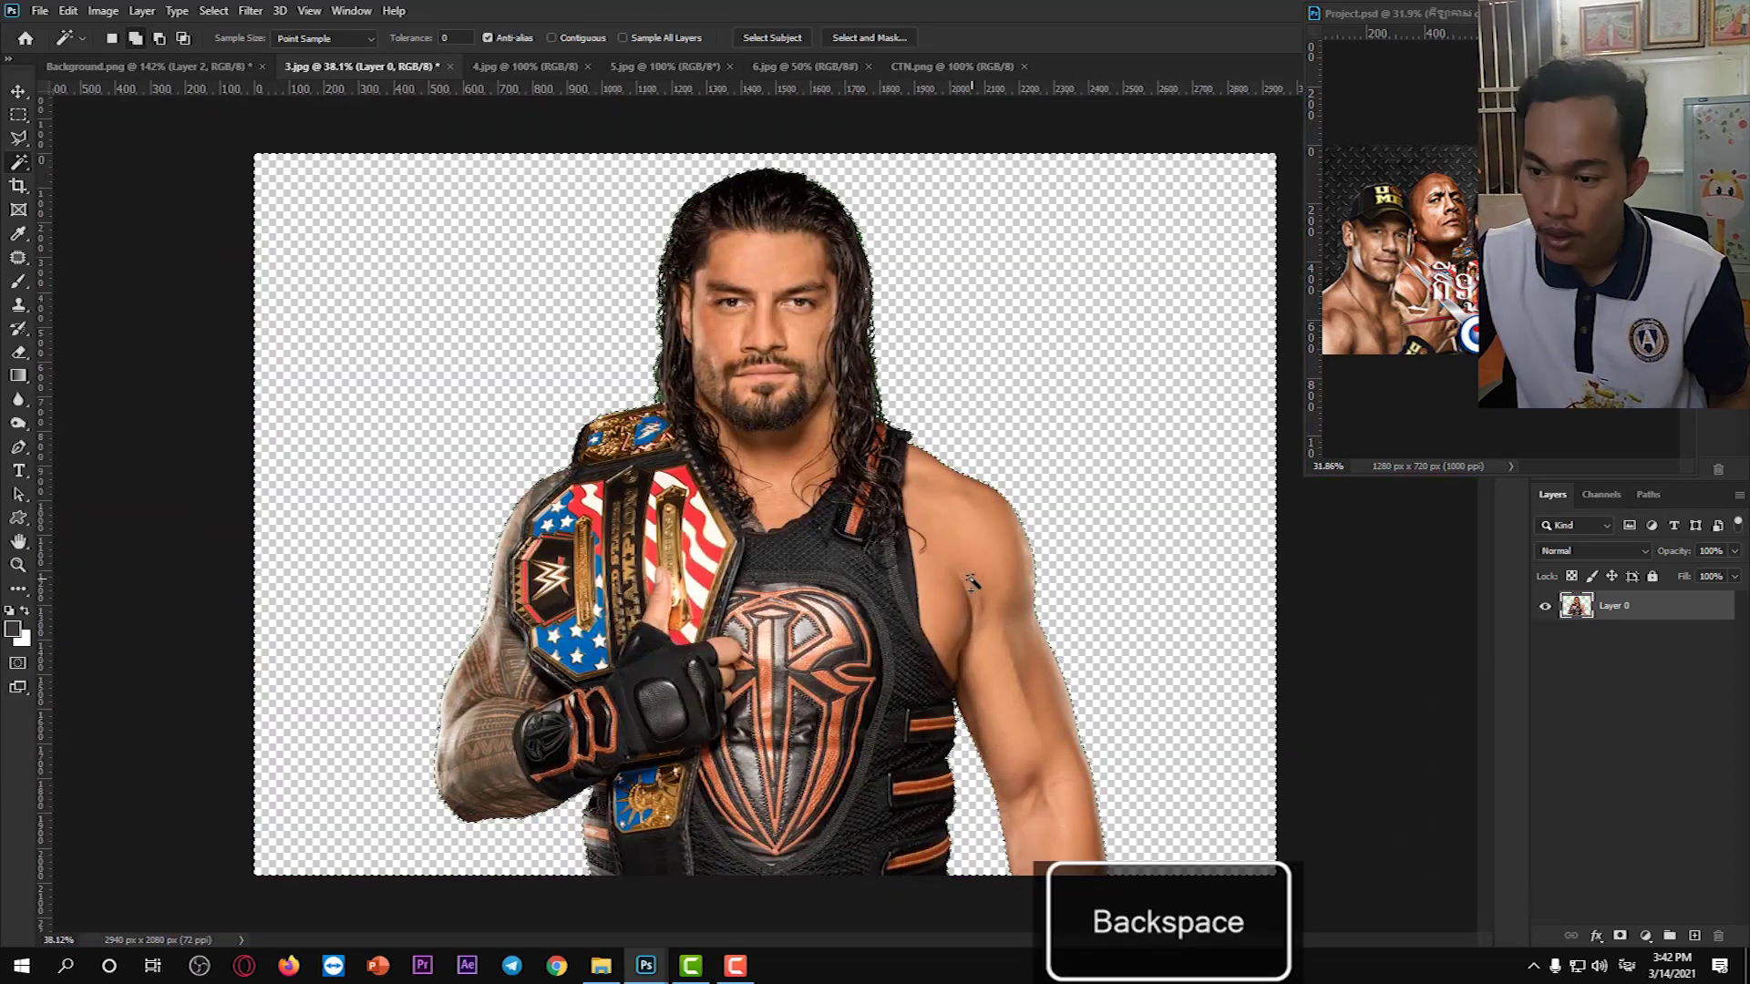
{"action": "key", "text": "ctrl+z"}
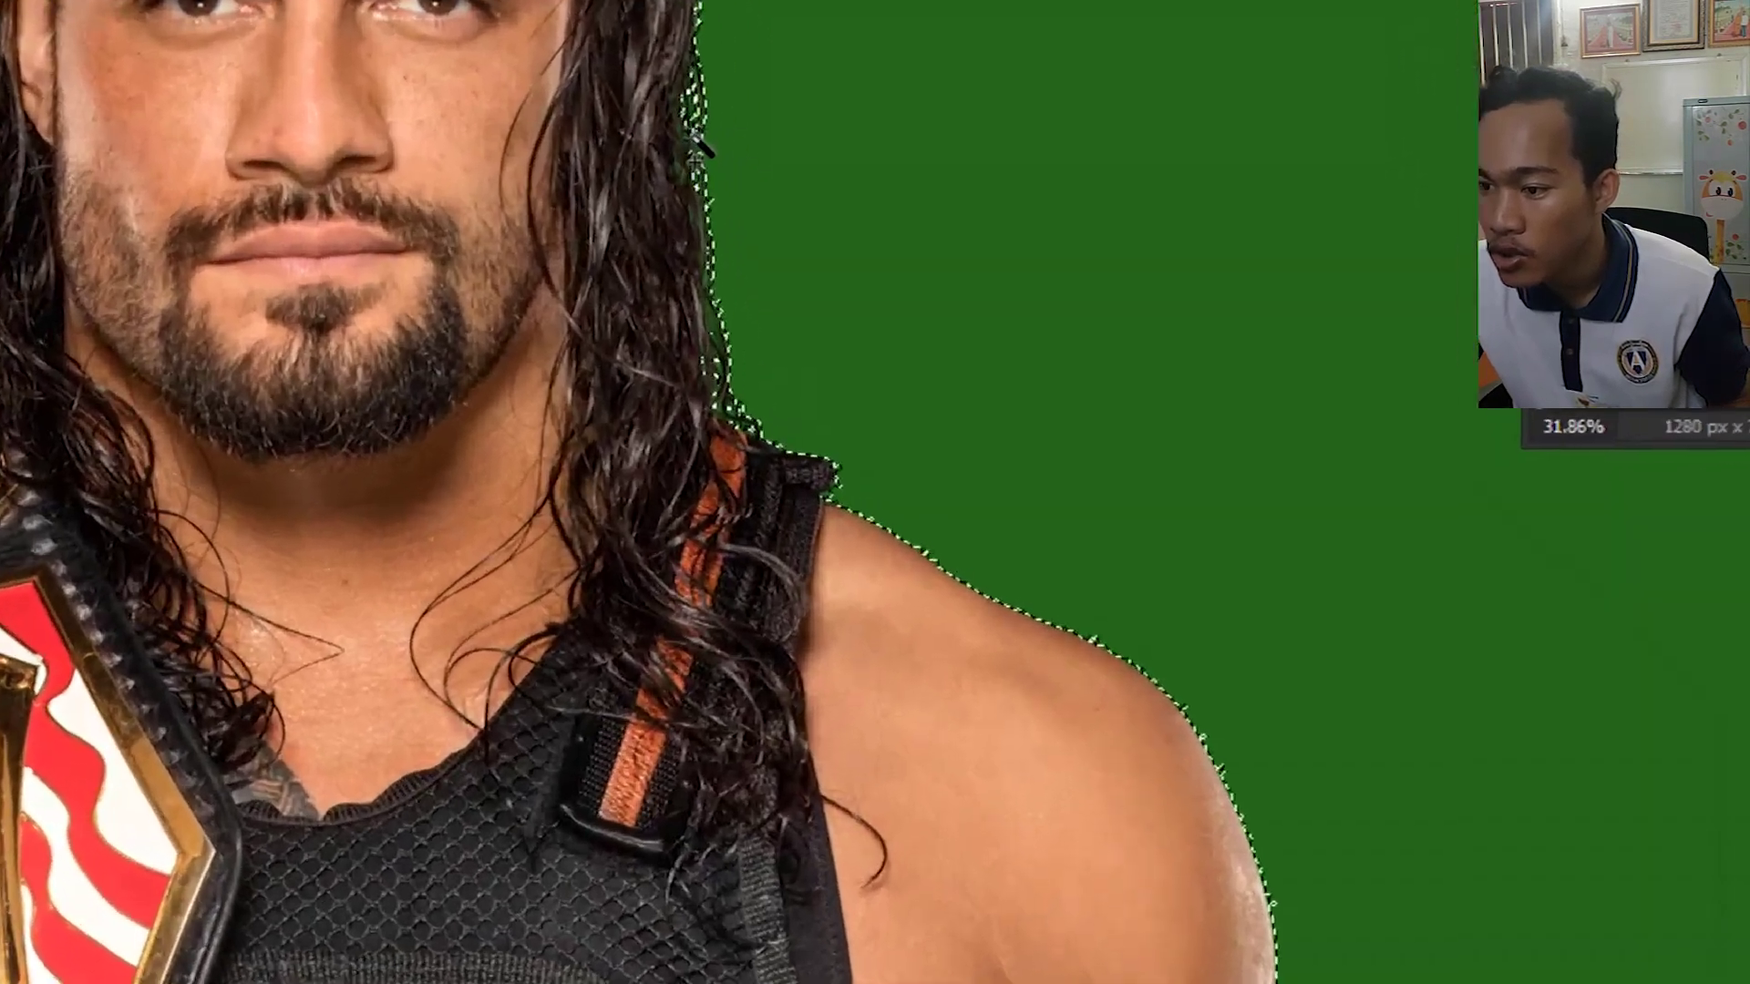
Feather the green selection by 10 pixels.
{"action": "right_click", "coordinate": [856, 328]}
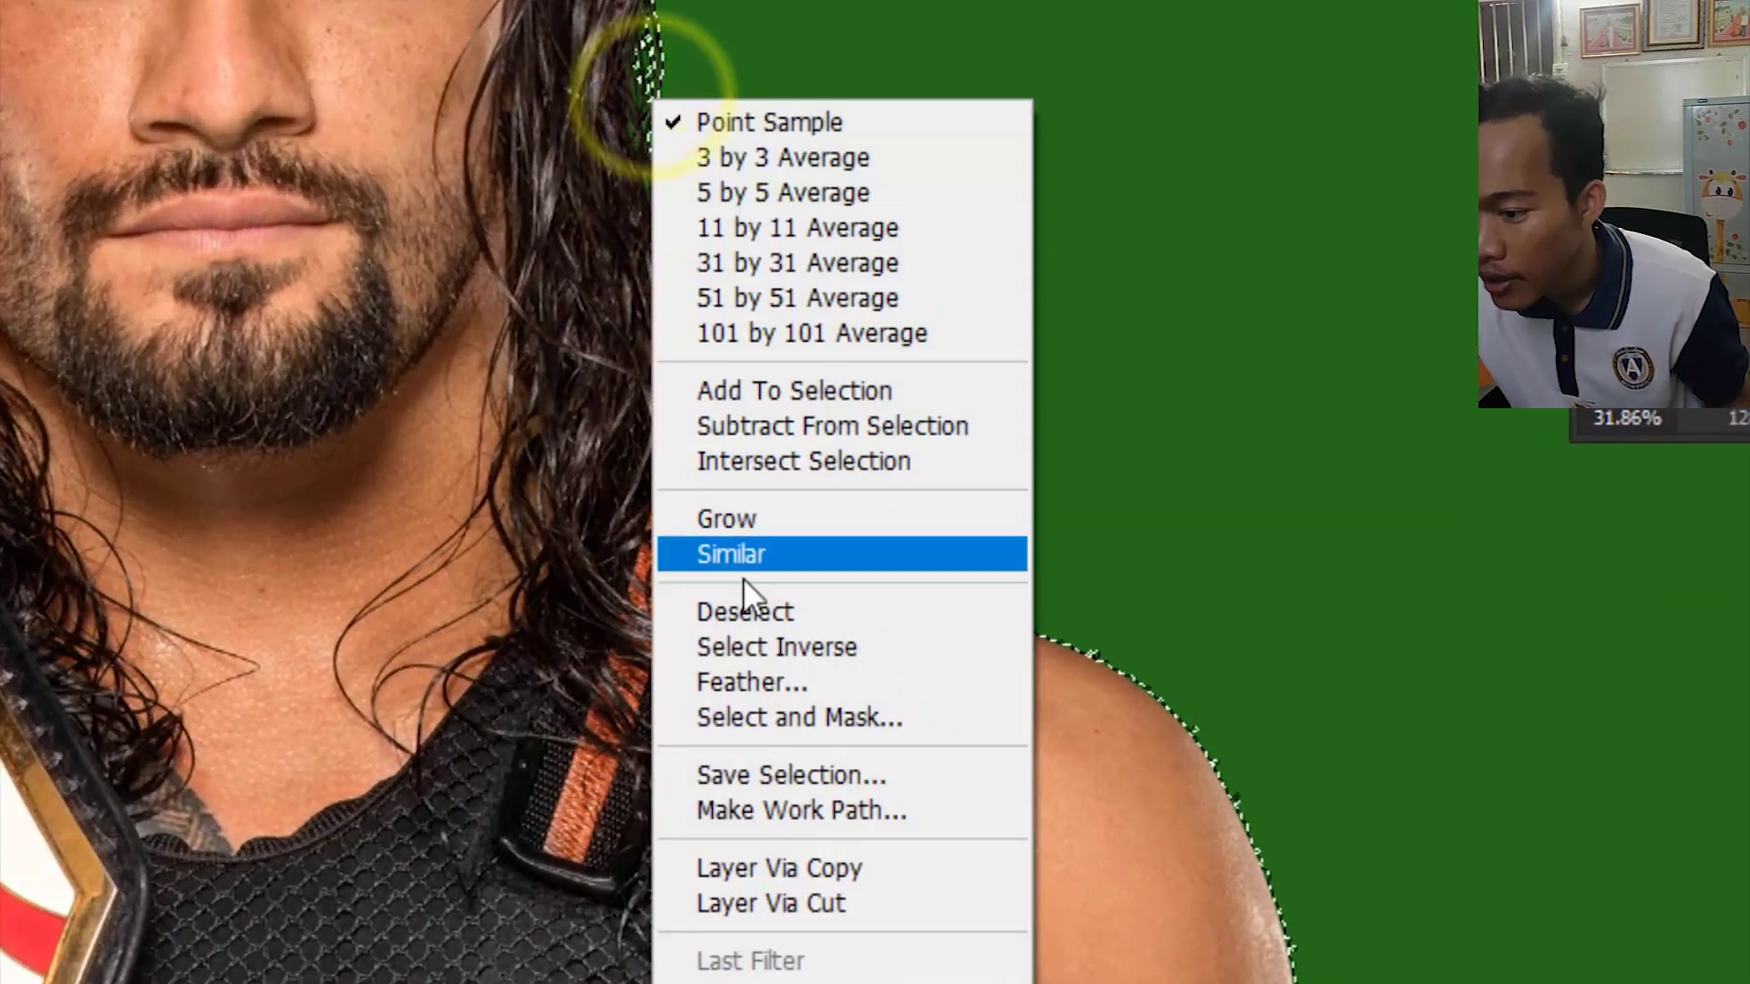
{"action": "left_click", "coordinate": [764, 694]}
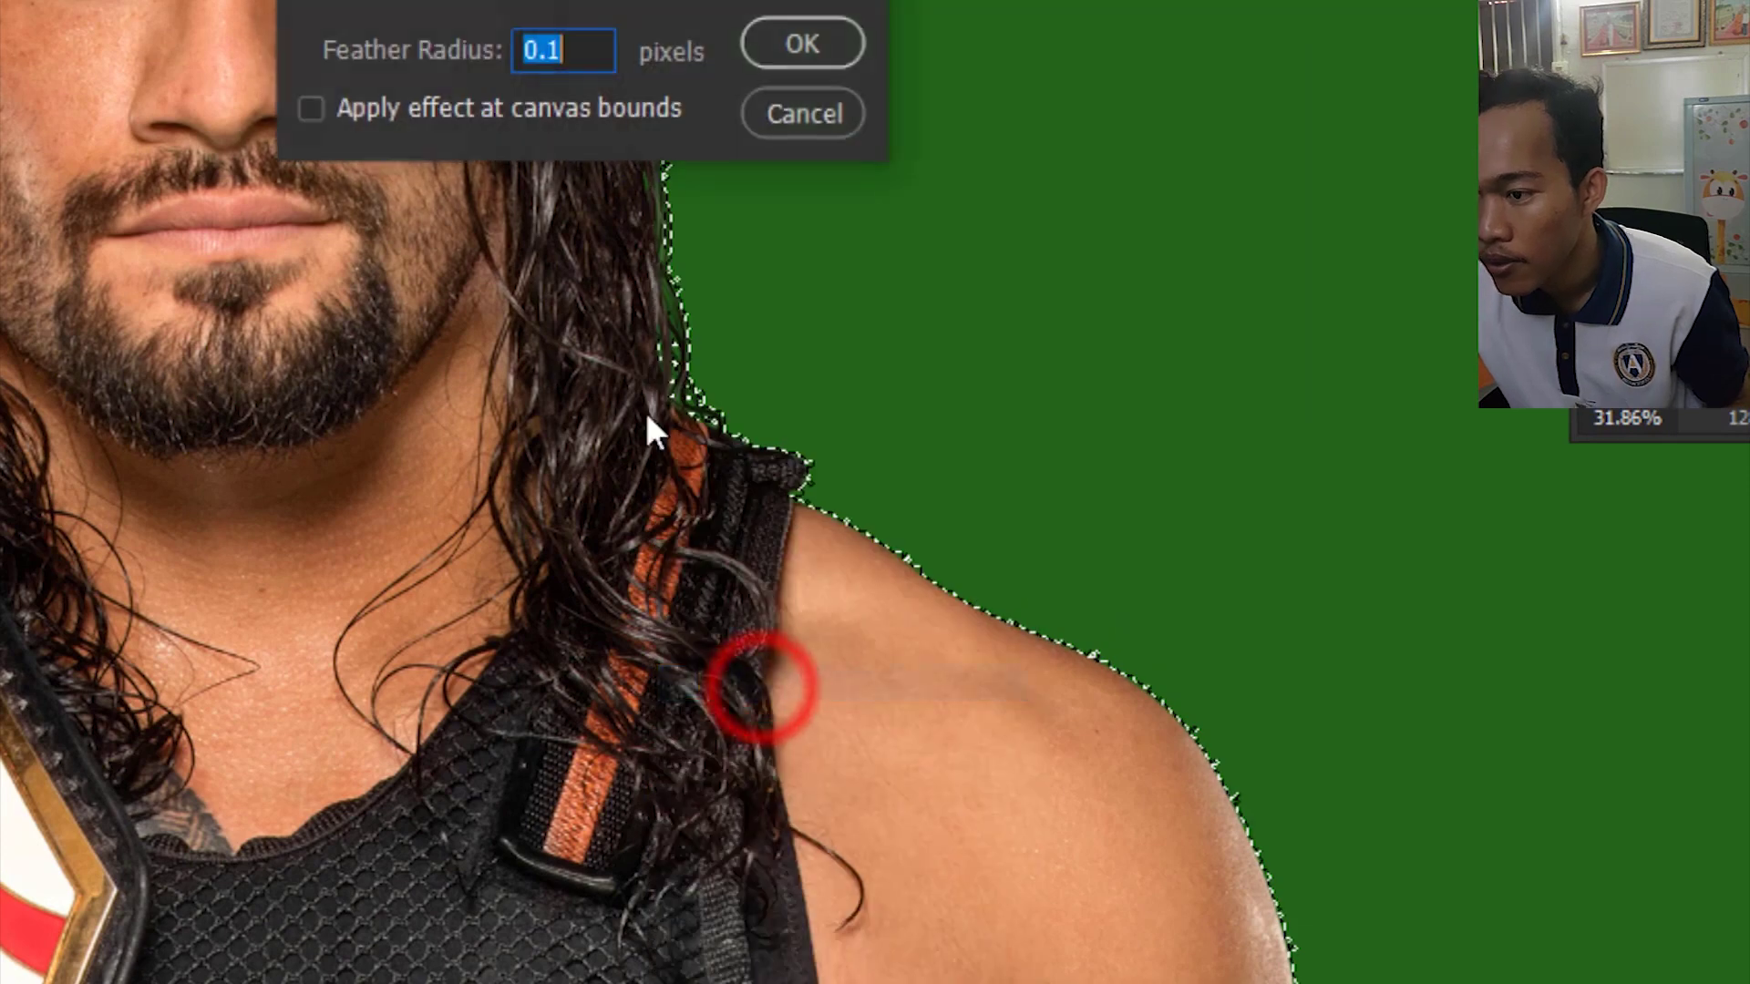
{"action": "left_click", "coordinate": [757, 278]}
{"action": "type", "text": "1"}
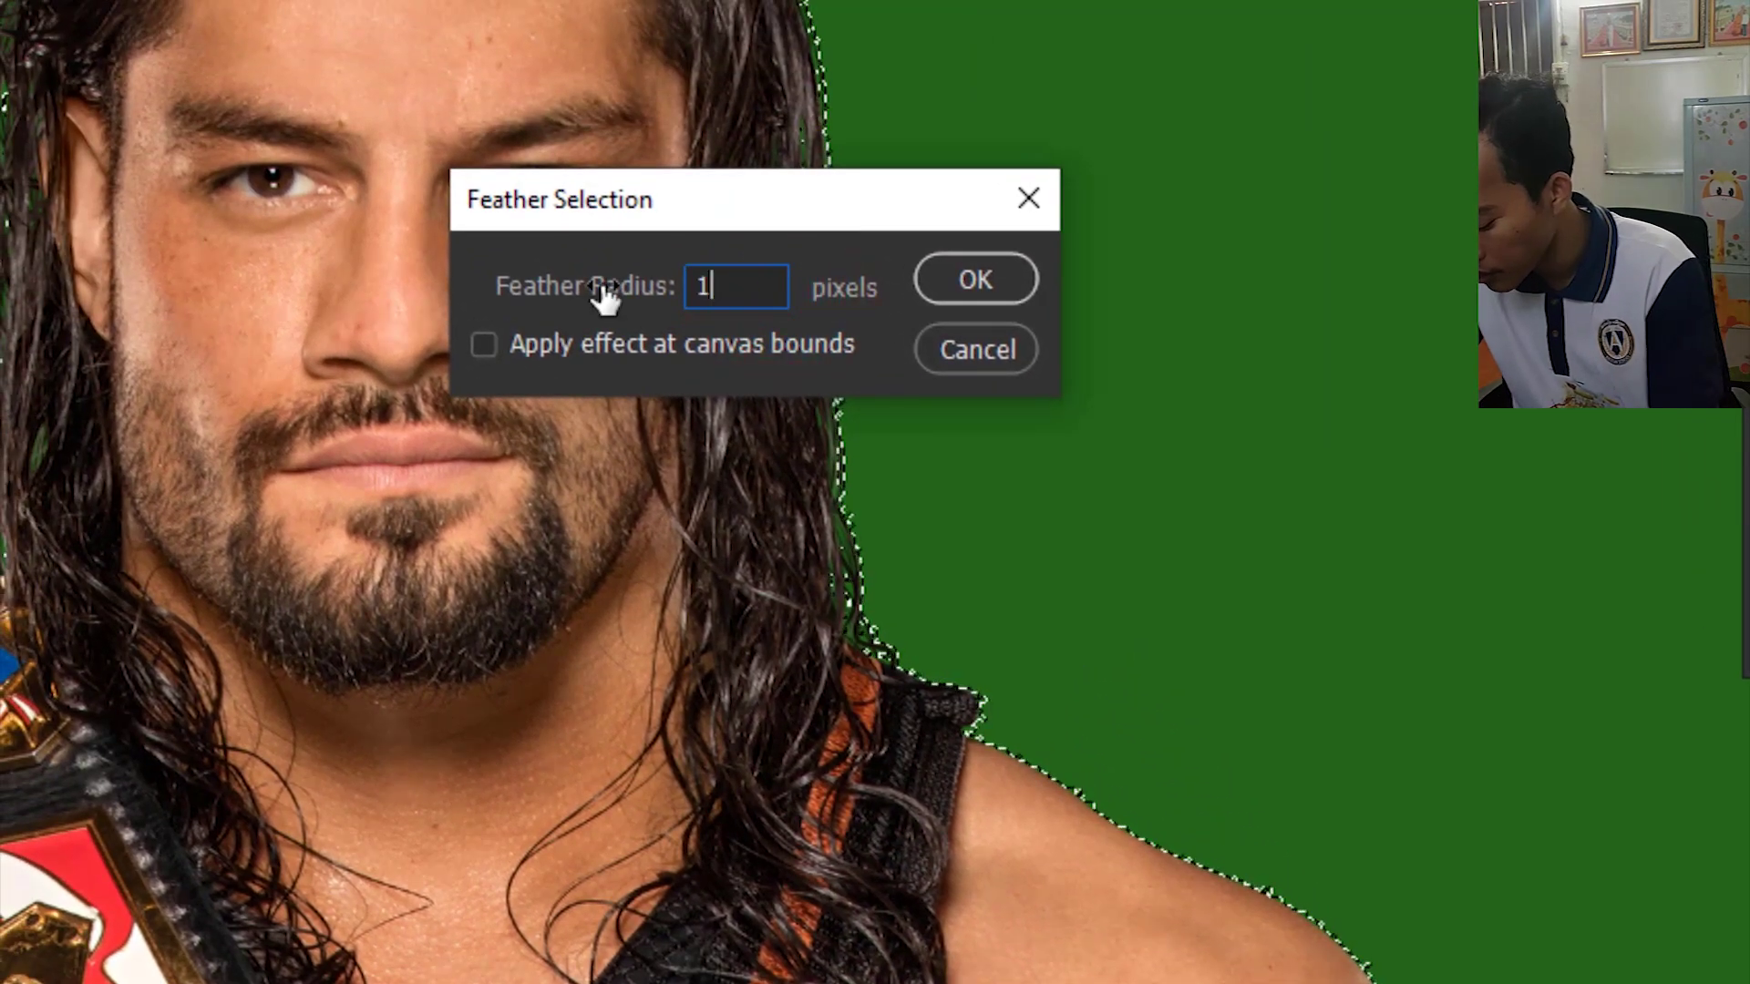
{"action": "type", "text": "0"}
{"action": "left_click", "coordinate": [948, 281]}
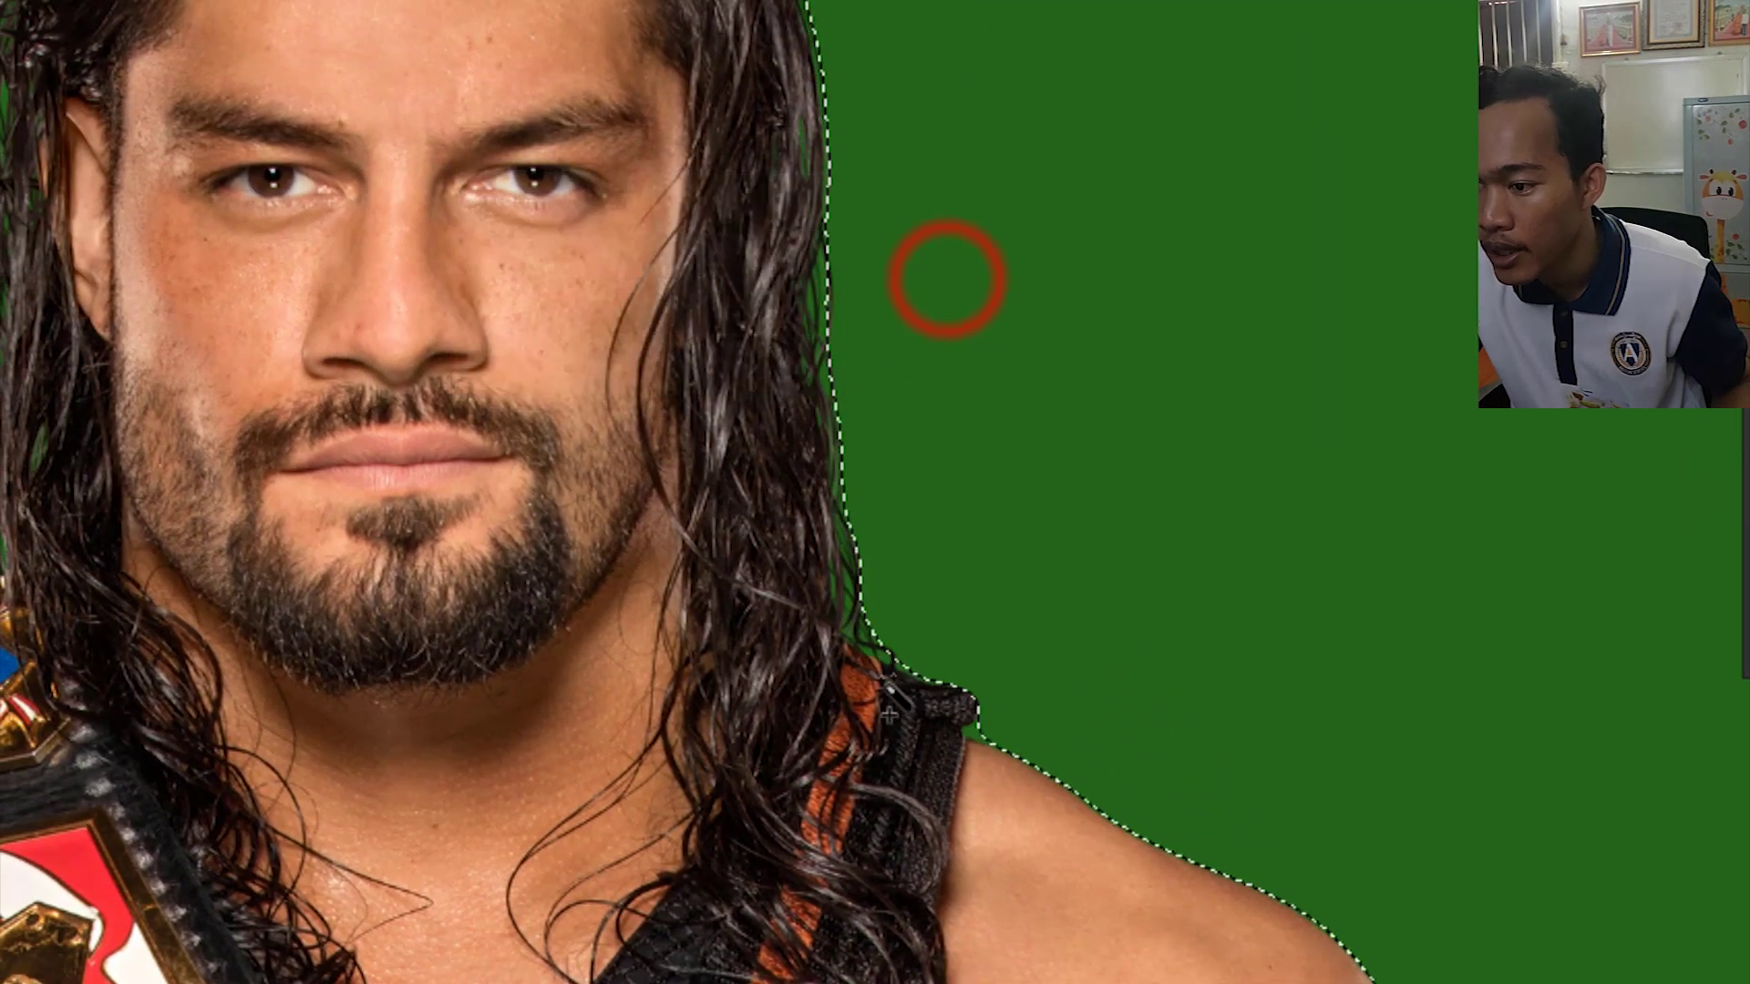
Delete the feathered green background and deselect, leaving the wrestler on transparency.
{"action": "scroll", "coordinate": [782, 433], "scroll_direction": "up", "scroll_amount": 2}
{"action": "scroll", "coordinate": [793, 410], "scroll_direction": "up", "scroll_amount": 2}
{"action": "scroll", "coordinate": [802, 383], "scroll_direction": "down", "scroll_amount": 4}
{"action": "scroll", "coordinate": [825, 341], "scroll_direction": "down", "scroll_amount": 3}
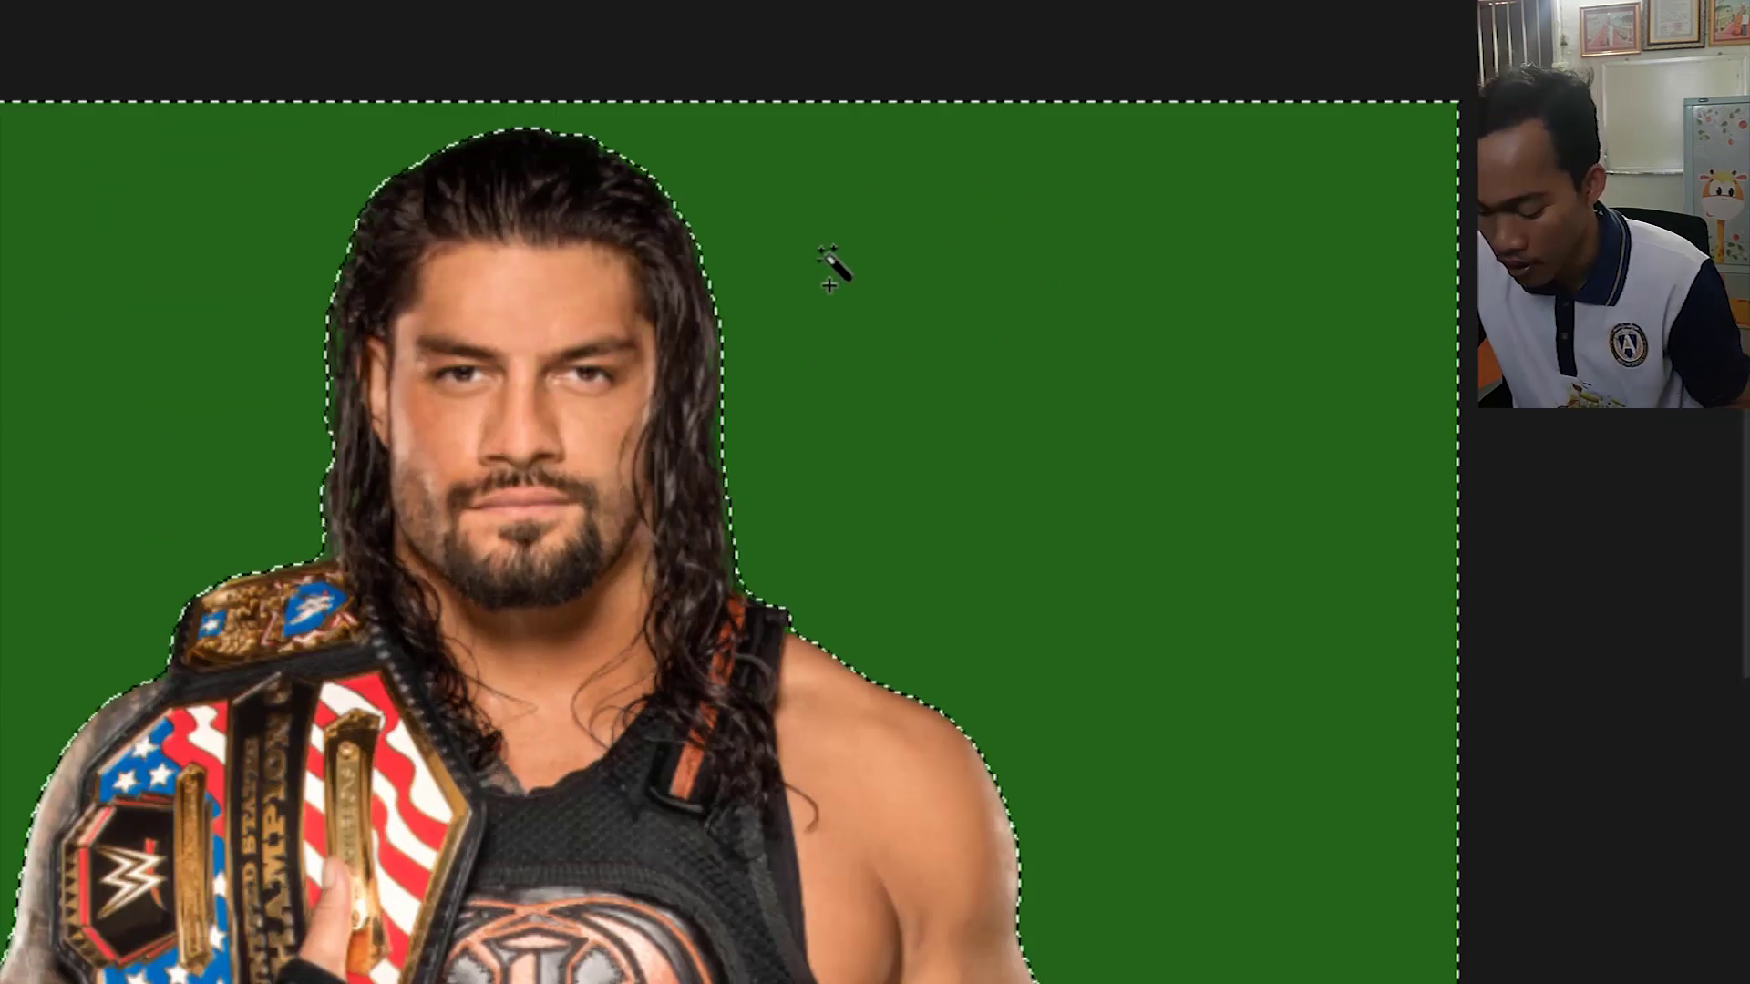
{"action": "key", "text": "Delete"}
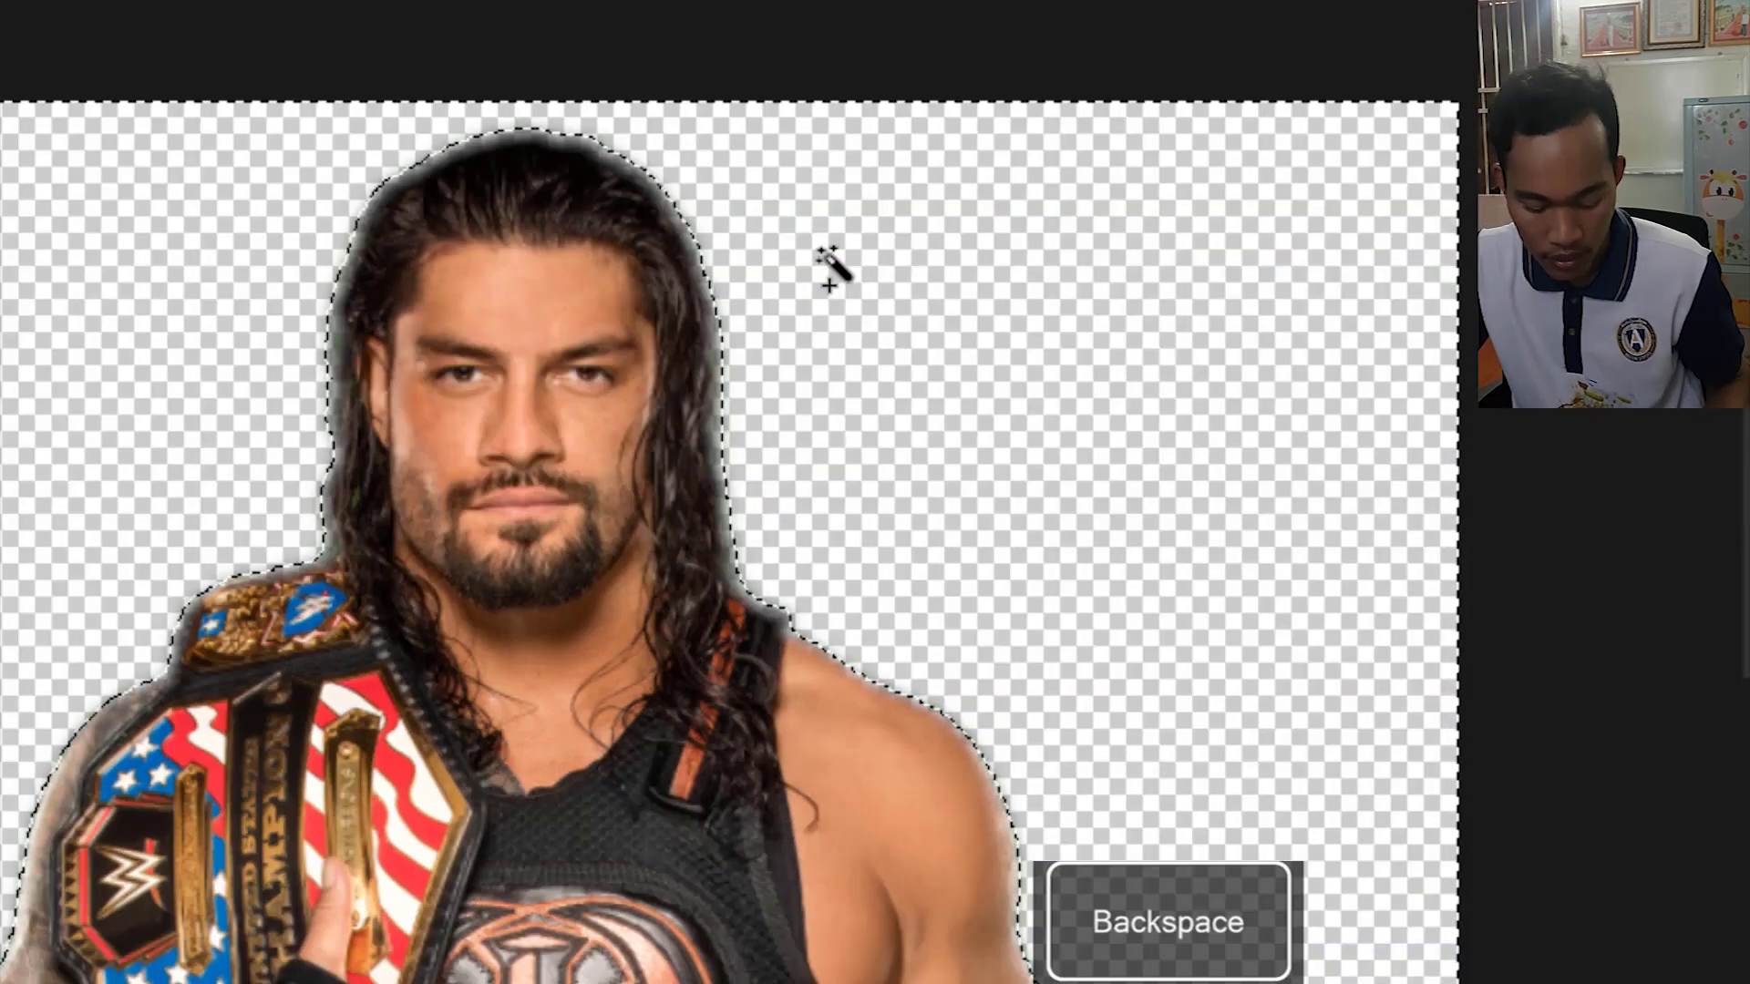
{"action": "key", "text": "ctrl+d"}
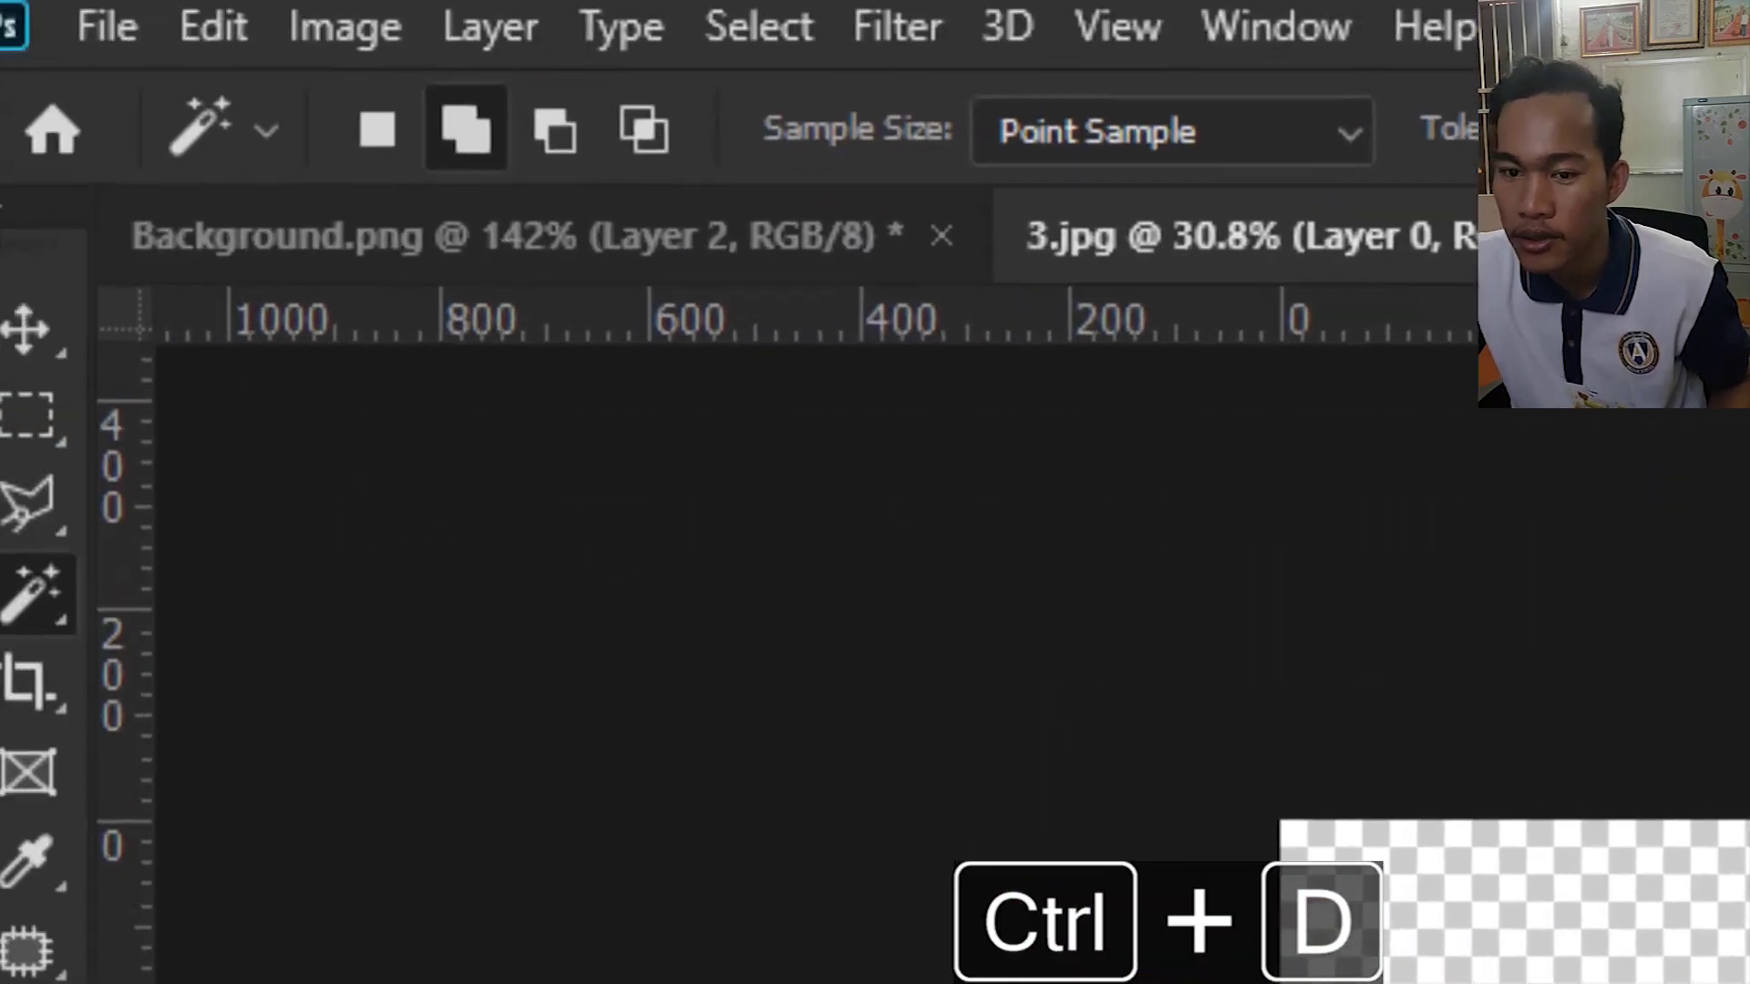
{"action": "left_click", "coordinate": [26, 133]}
Drag the belt-holding wrestler into the poster and scale it to about 24% between the other figures.
{"action": "mouse_move", "coordinate": [1137, 682]}
{"action": "left_mouse_down"}
{"action": "mouse_move", "coordinate": [666, 533]}
{"action": "mouse_move", "coordinate": [121, 79]}
{"action": "mouse_move", "coordinate": [830, 508]}
{"action": "left_mouse_up"}
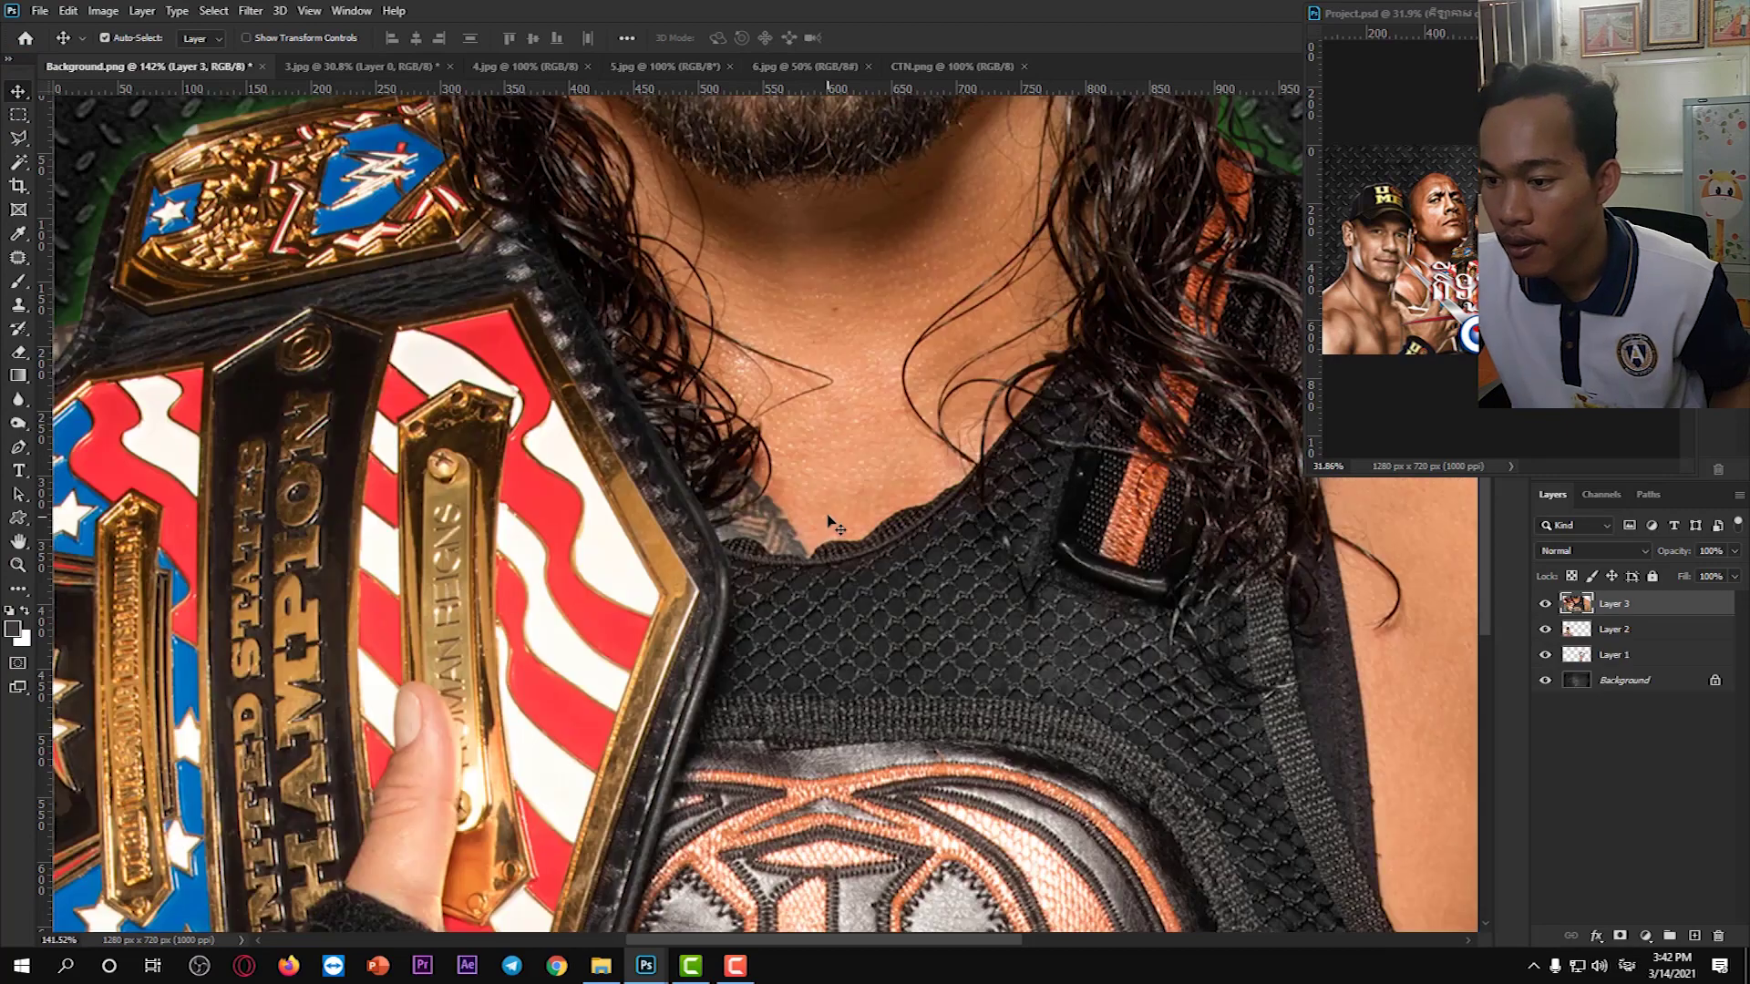
{"action": "scroll", "coordinate": [830, 508], "scroll_direction": "down", "scroll_amount": 3}
{"action": "scroll", "coordinate": [829, 508], "scroll_direction": "down", "scroll_amount": 2}
{"action": "key", "text": "ctrl+t"}
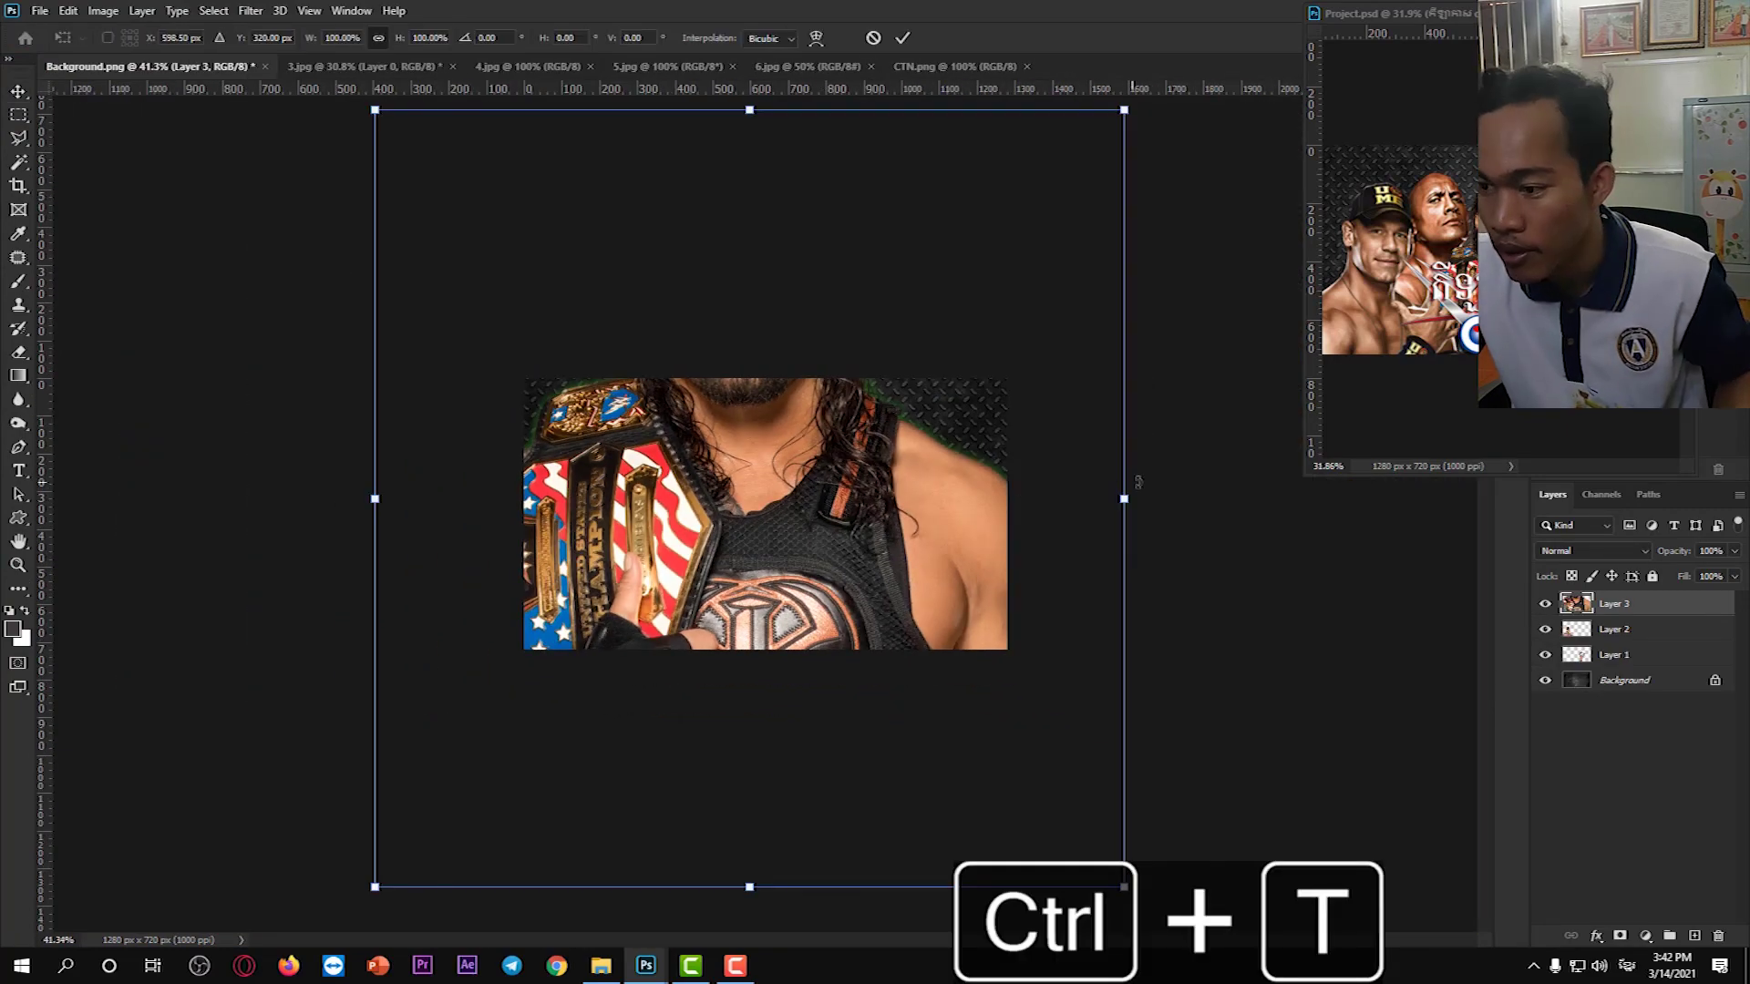
{"action": "mouse_move", "coordinate": [1127, 498]}
{"action": "left_mouse_down"}
{"action": "mouse_move", "coordinate": [875, 498]}
{"action": "mouse_move", "coordinate": [792, 578]}
{"action": "left_mouse_up"}
{"action": "left_click", "coordinate": [899, 40]}
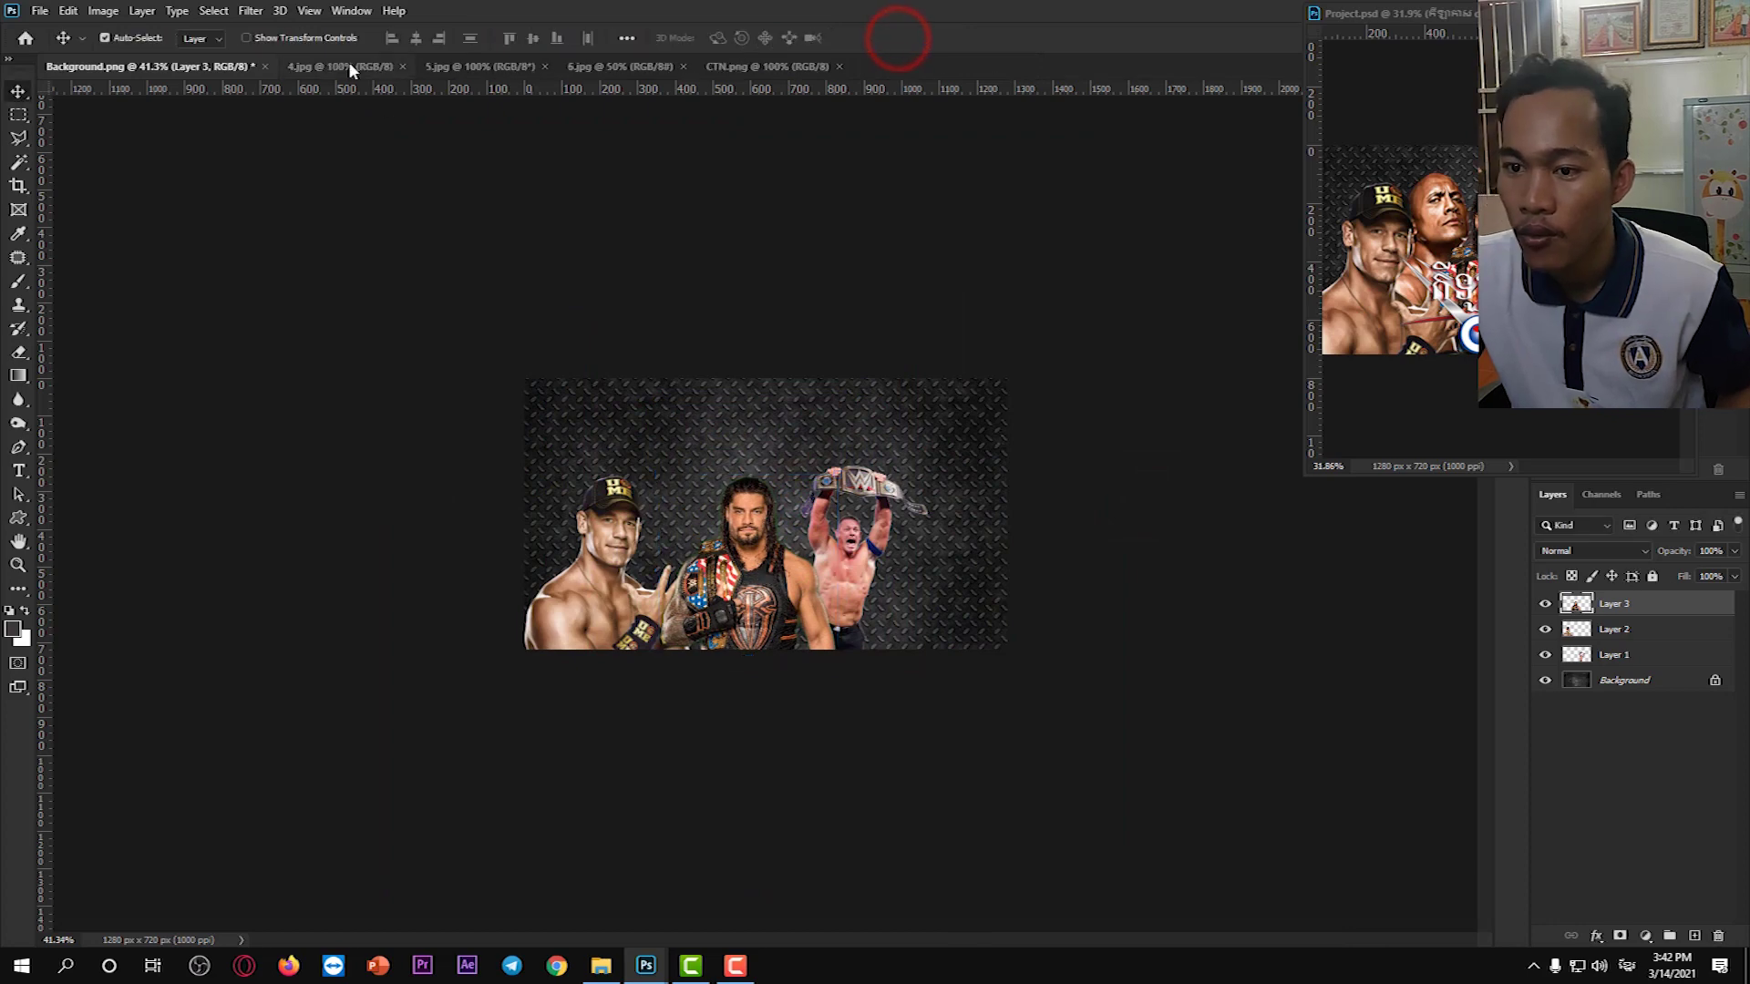
Switch to the 4.jpg lineup photo.
{"action": "left_click", "coordinate": [349, 70]}
{"action": "scroll", "coordinate": [879, 470], "scroll_direction": "down", "scroll_amount": 2}
{"action": "scroll", "coordinate": [872, 459], "scroll_direction": "up", "scroll_amount": 1}
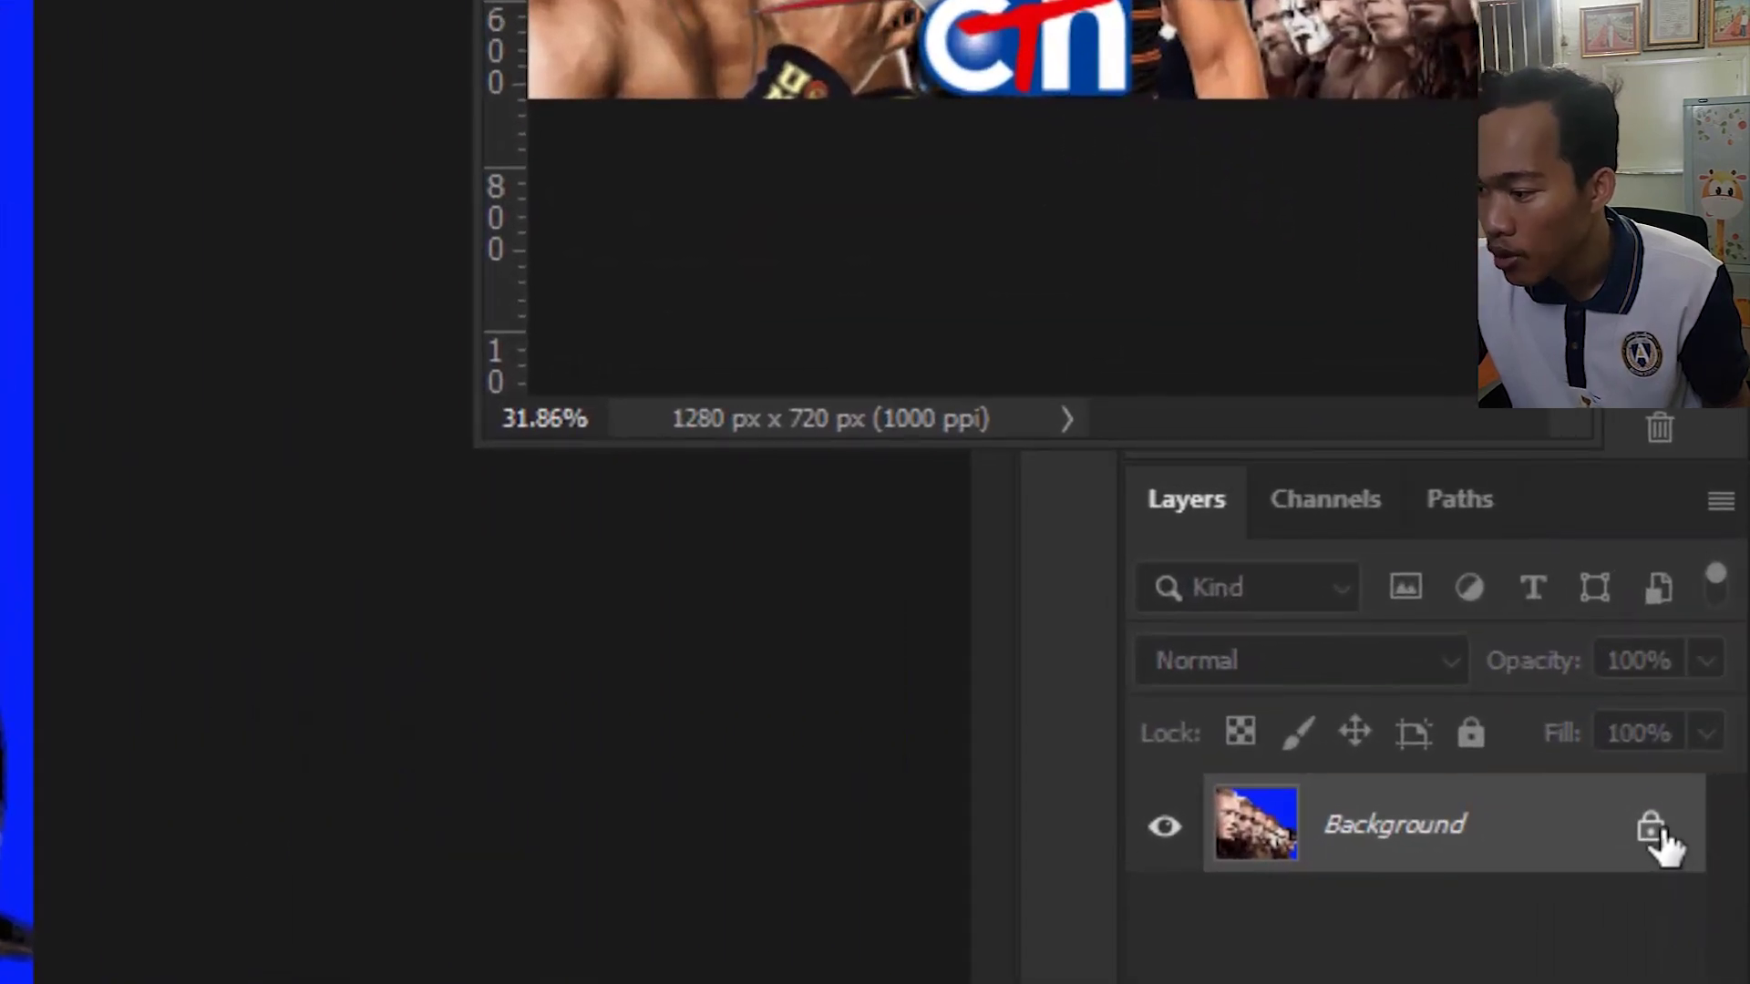
Unlock the 4.jpg lineup layer and Magic Wand-select its blue background.
{"action": "left_click", "coordinate": [1717, 610]}
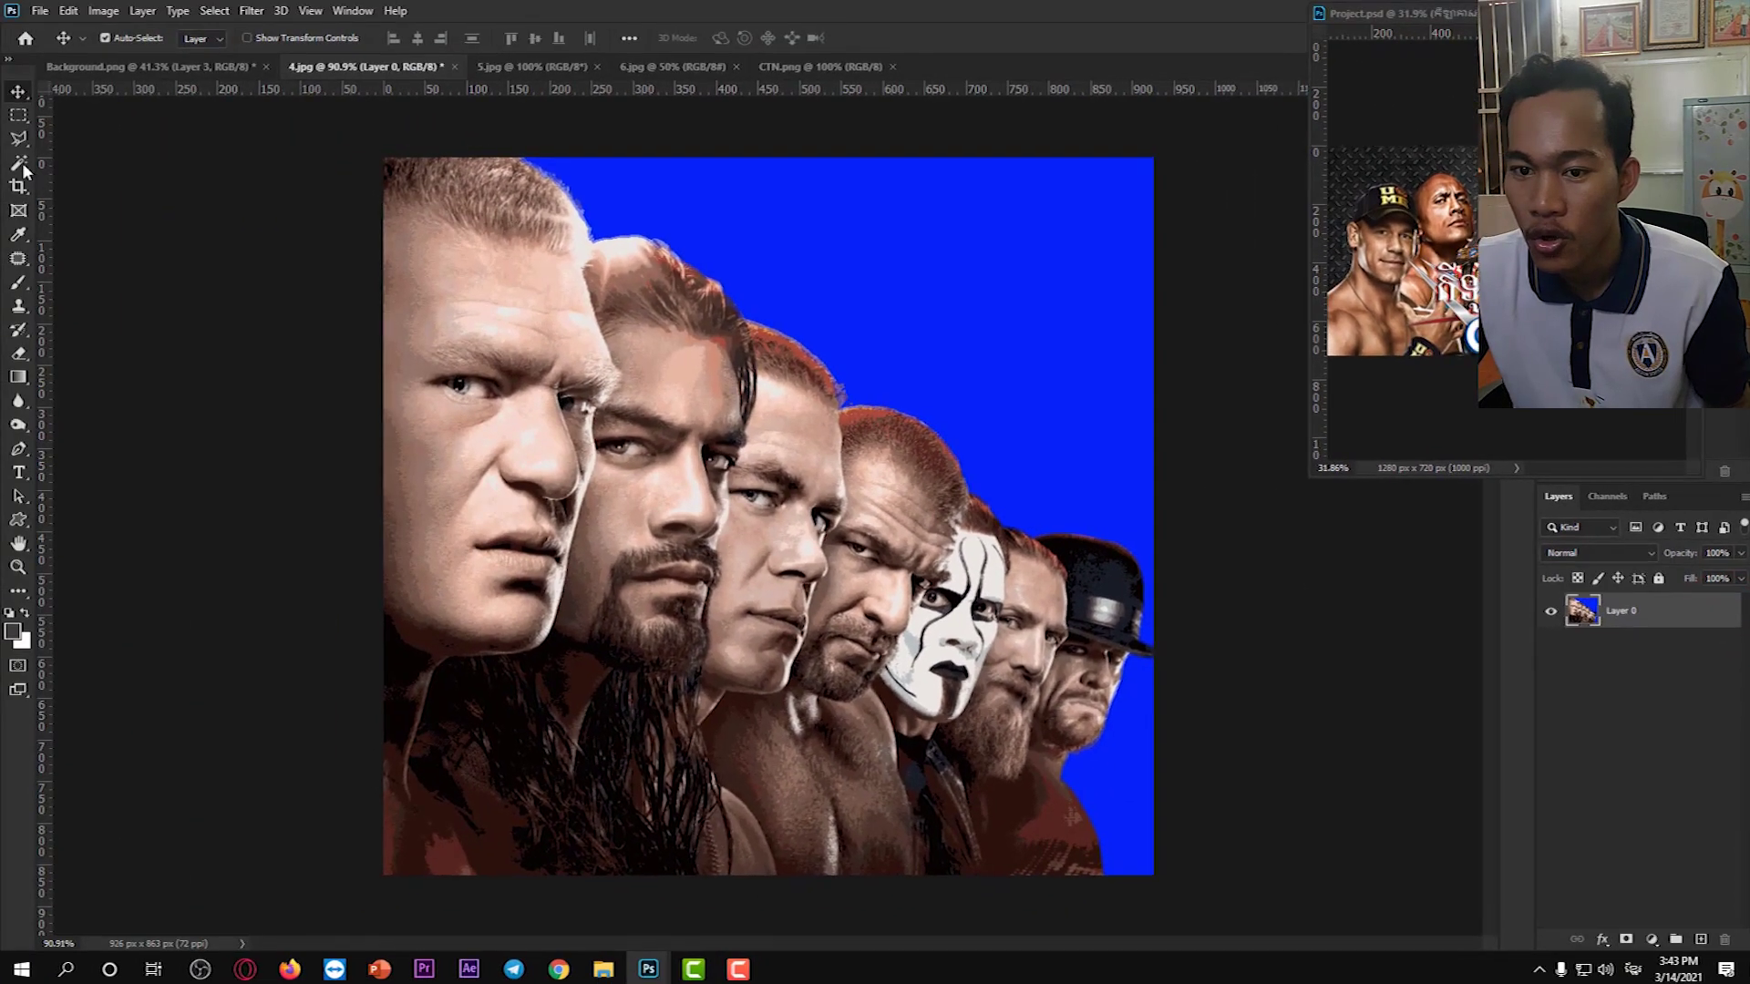
{"action": "right_click", "coordinate": [43, 319]}
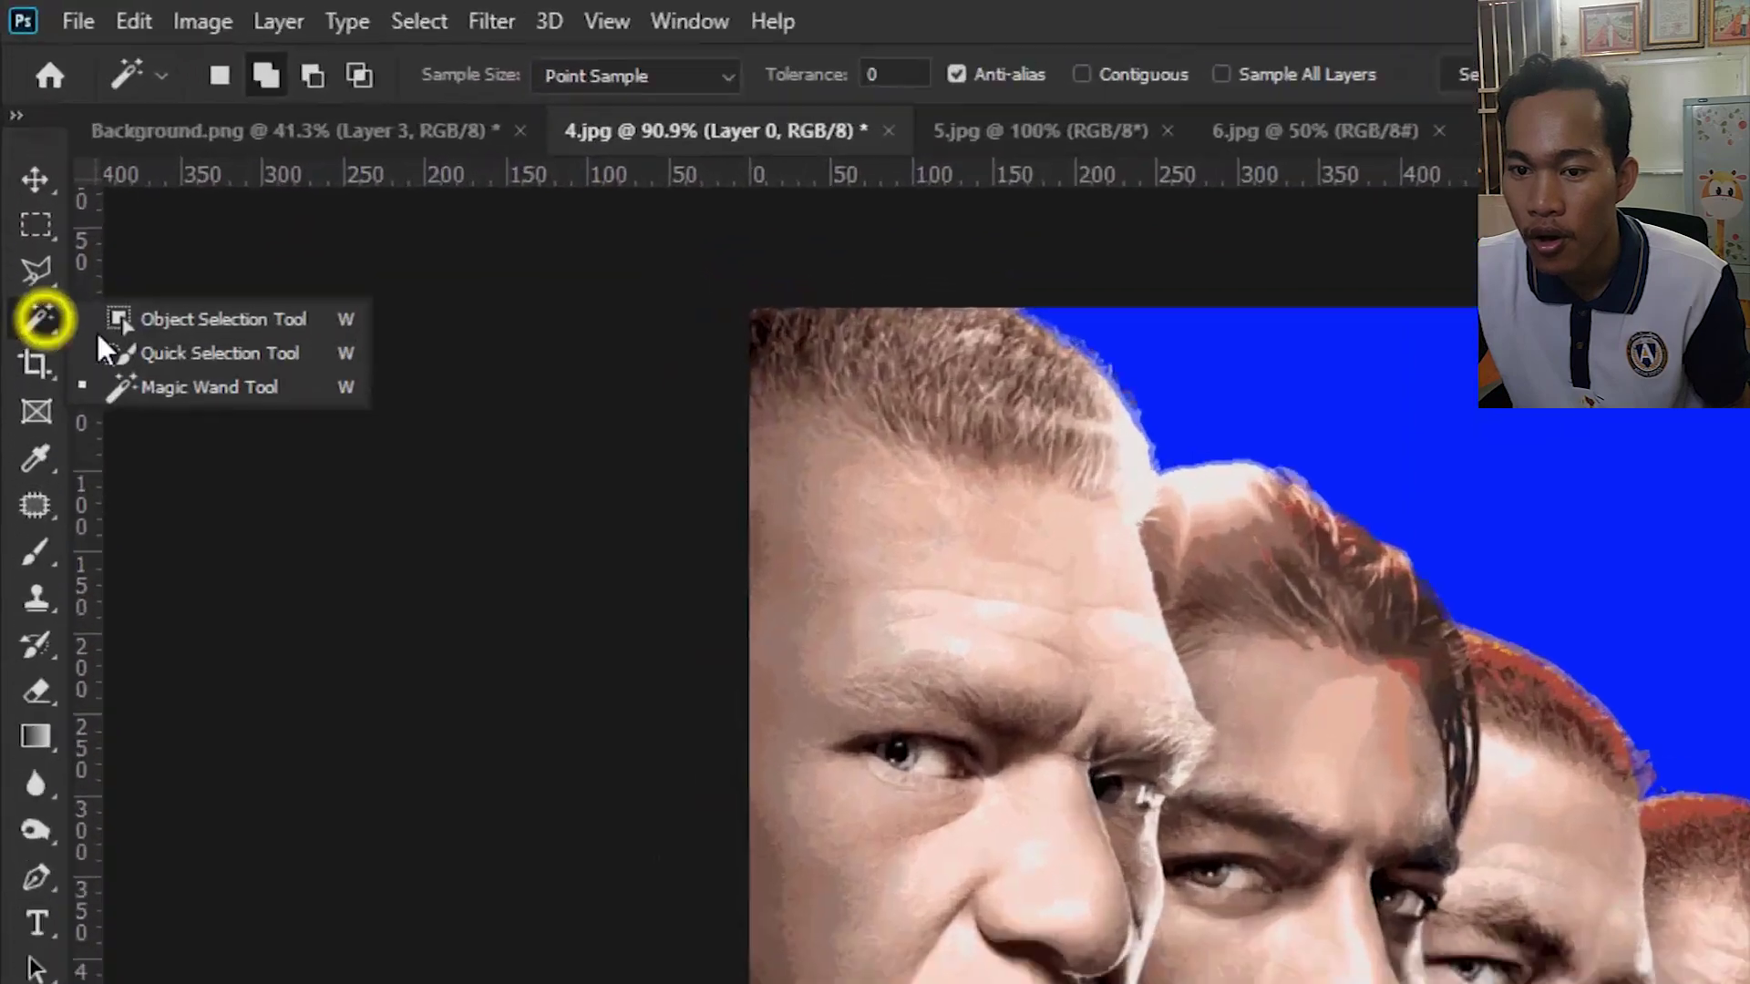
{"action": "left_click", "coordinate": [192, 390]}
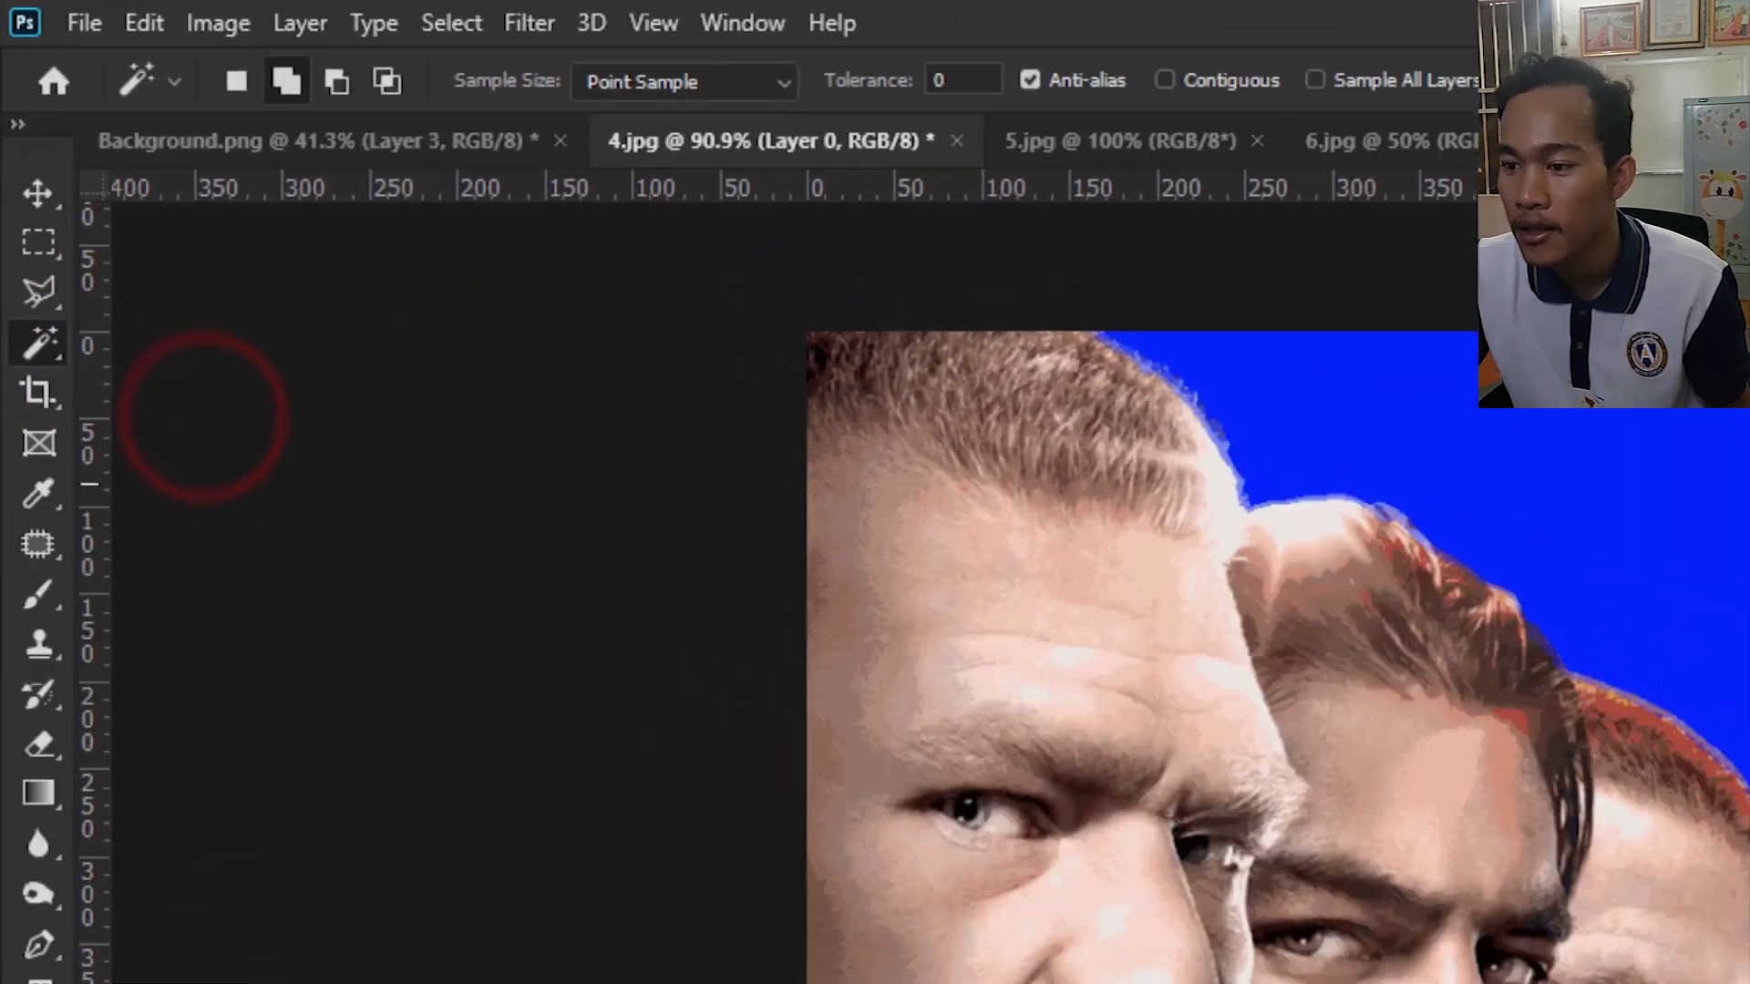
{"action": "left_click", "coordinate": [868, 247]}
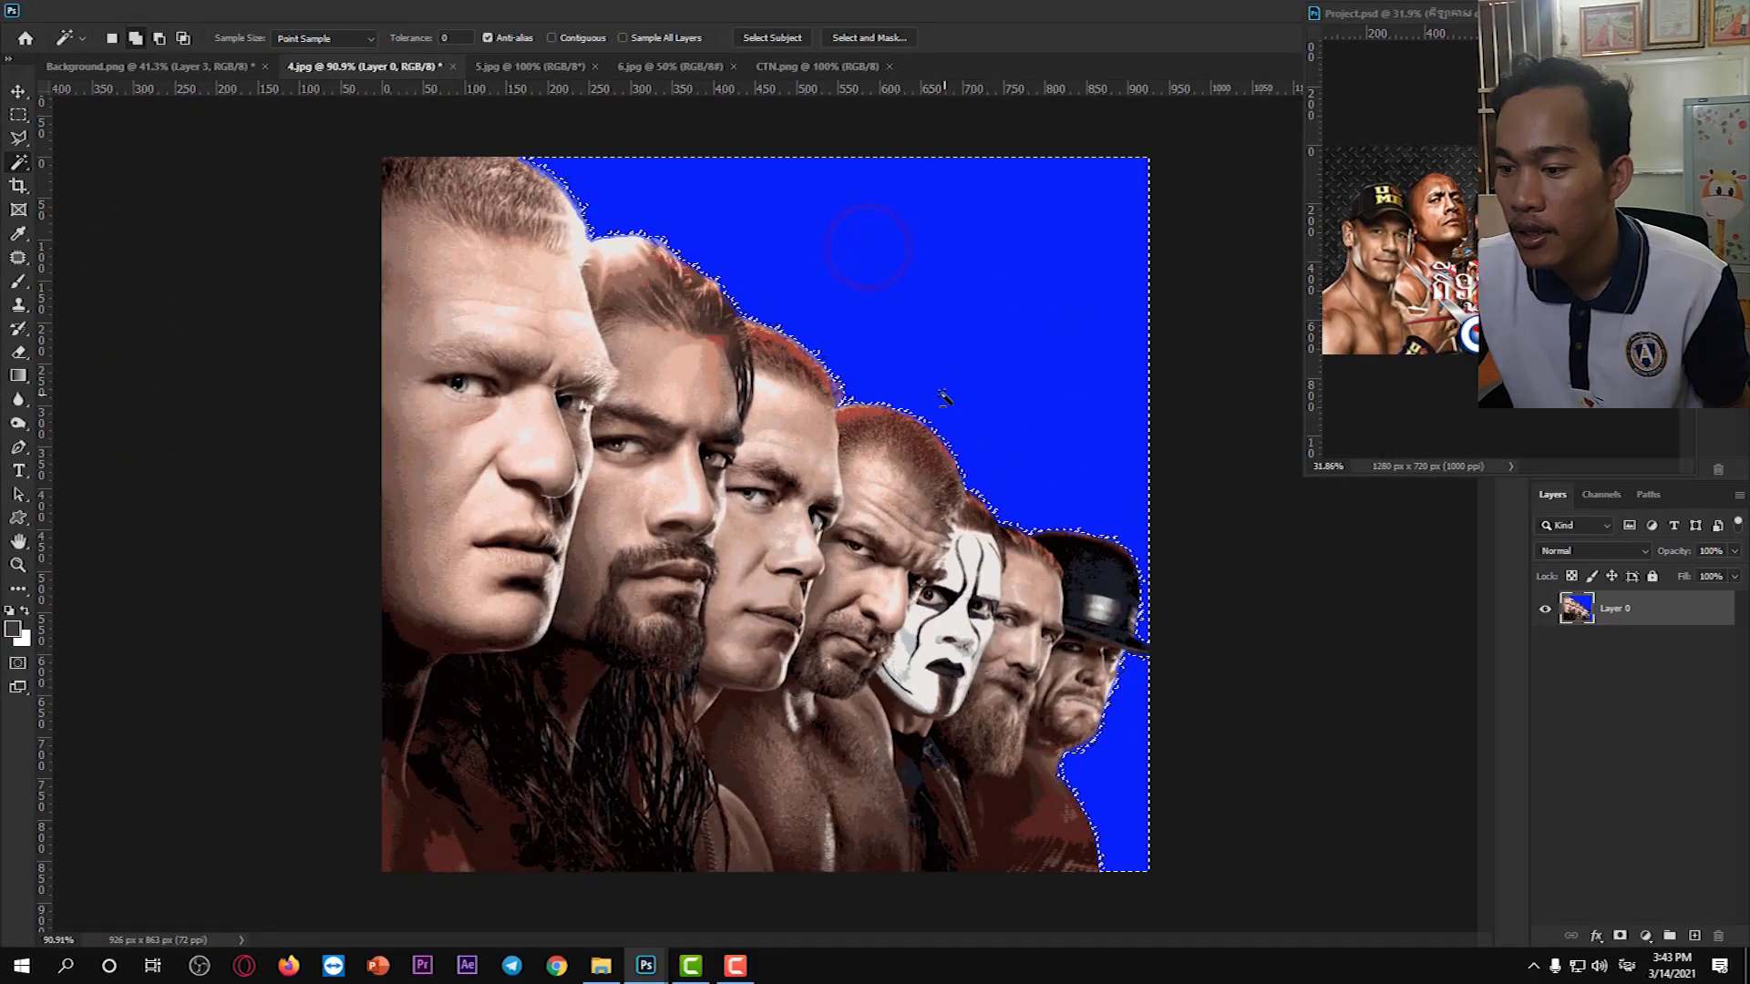
{"action": "scroll", "coordinate": [944, 397], "scroll_direction": "down", "scroll_amount": 1}
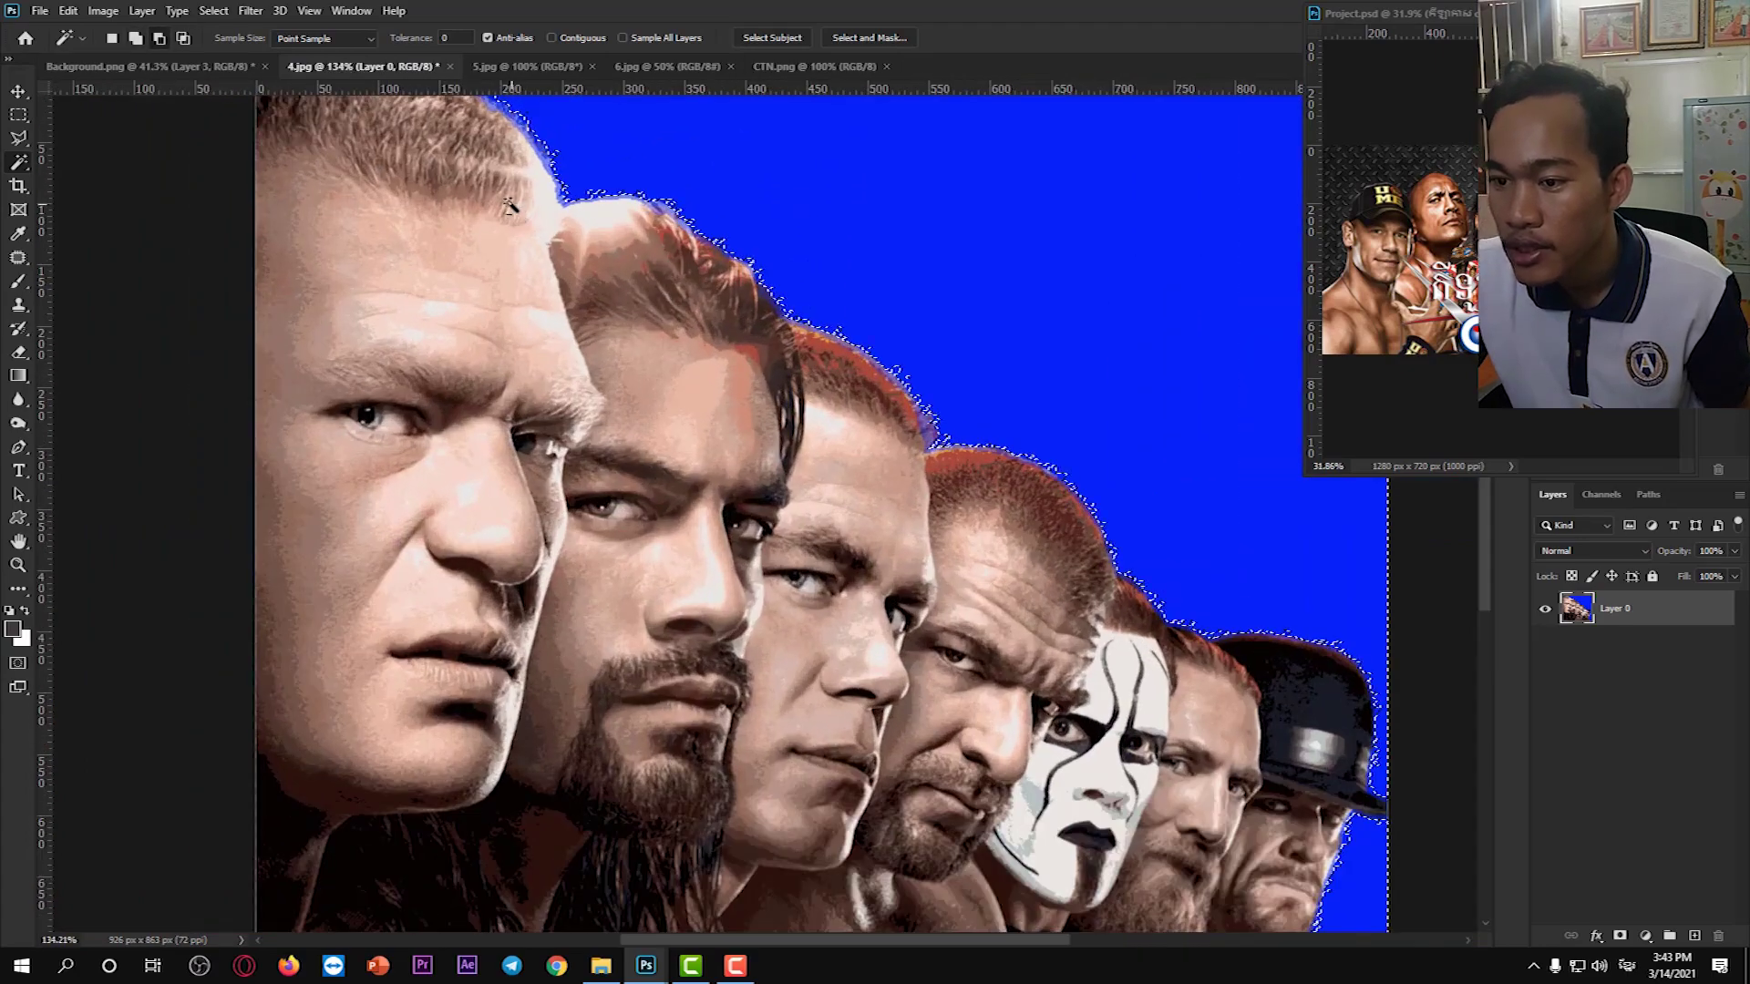
{"action": "scroll", "coordinate": [848, 298], "scroll_direction": "down", "scroll_amount": 1}
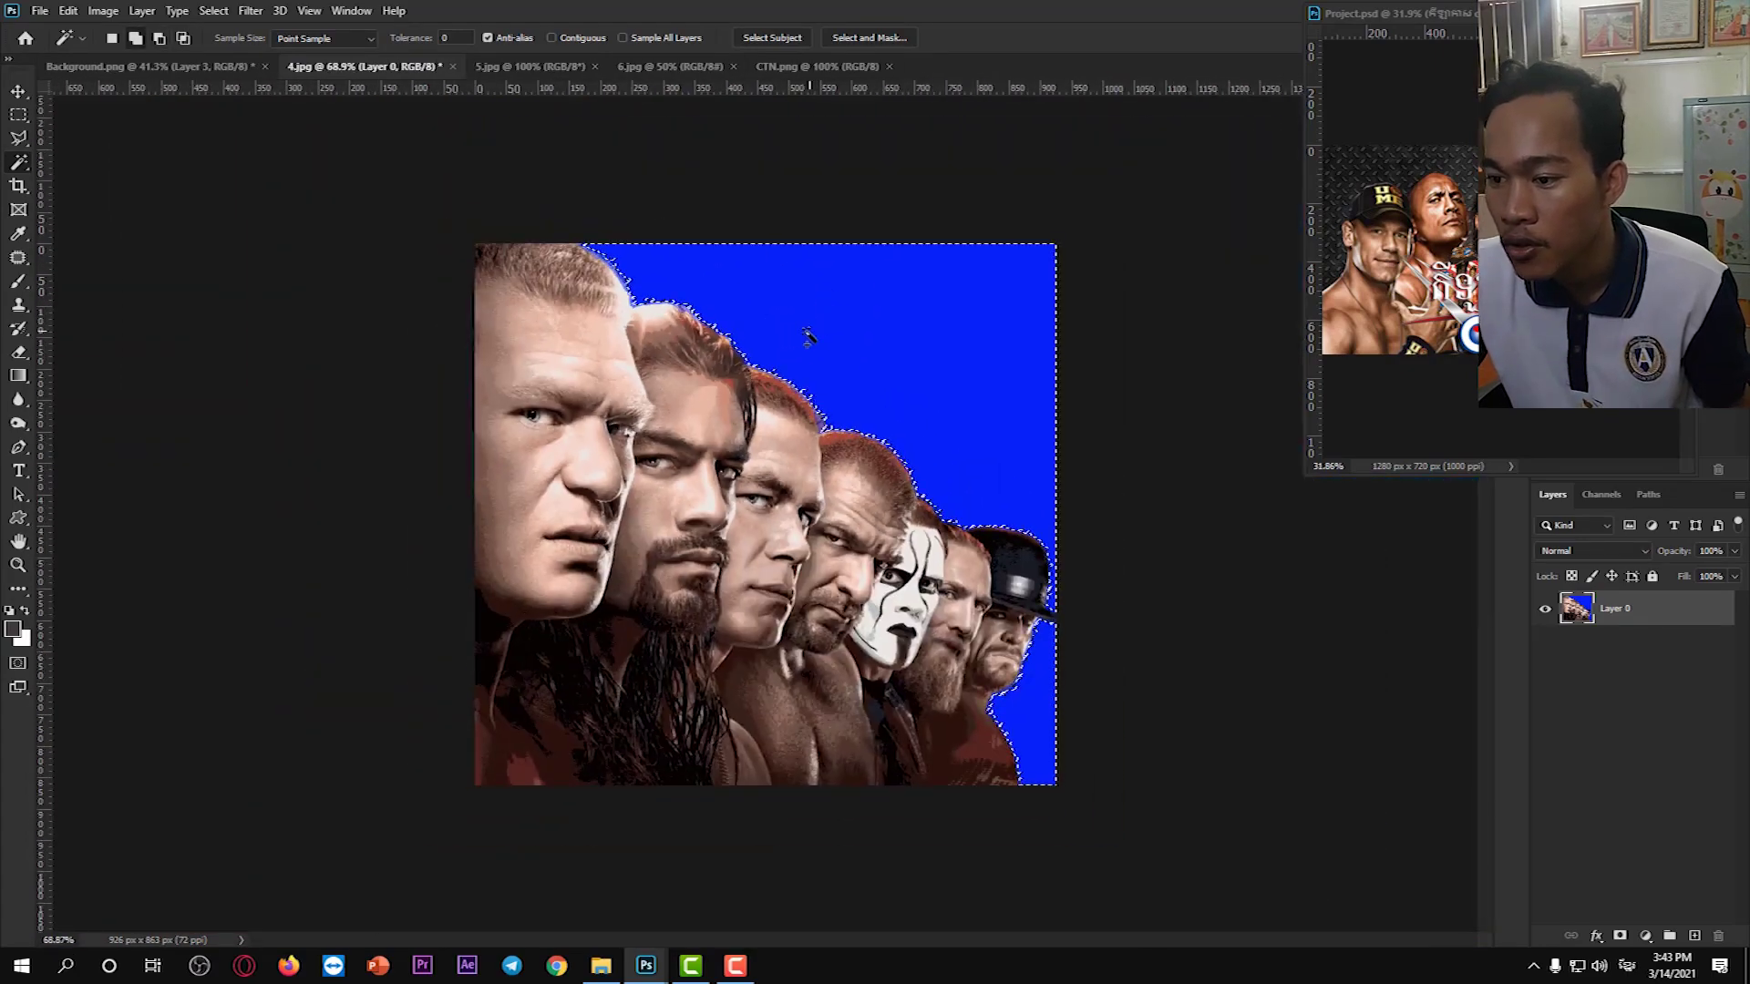
Feather the selection by 5 pixels, then by a further 2 pixels.
{"action": "right_click", "coordinate": [807, 333]}
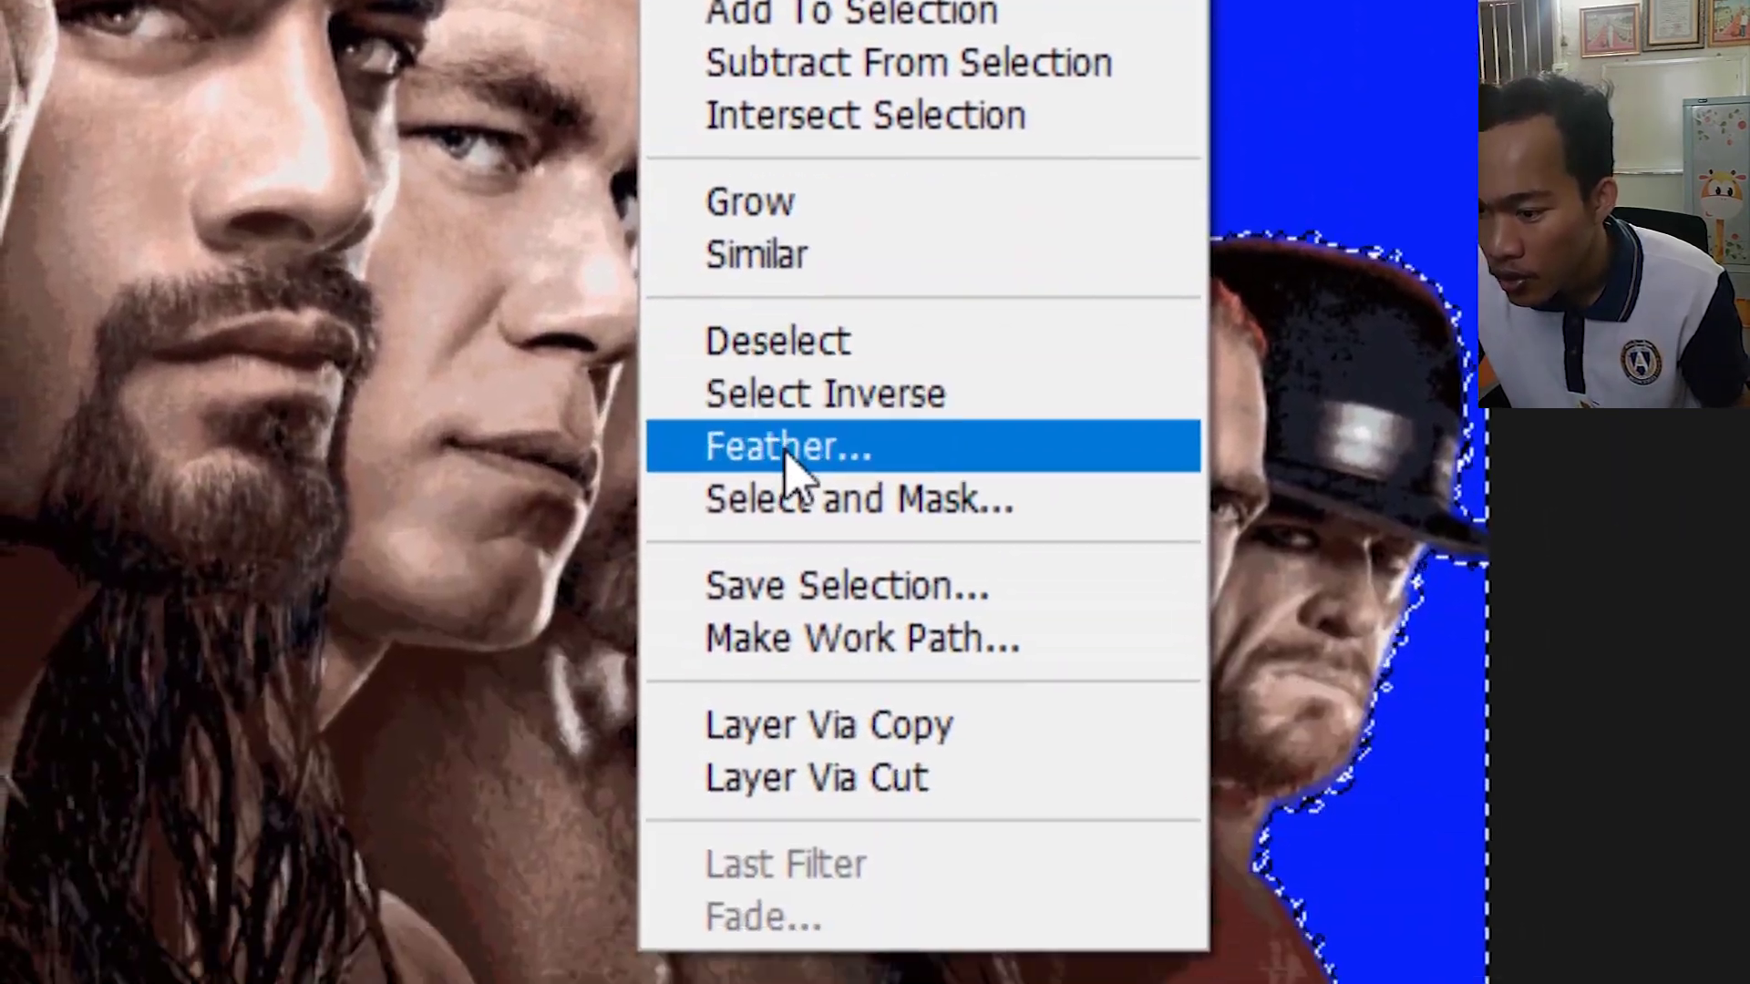
{"action": "left_click", "coordinate": [785, 453]}
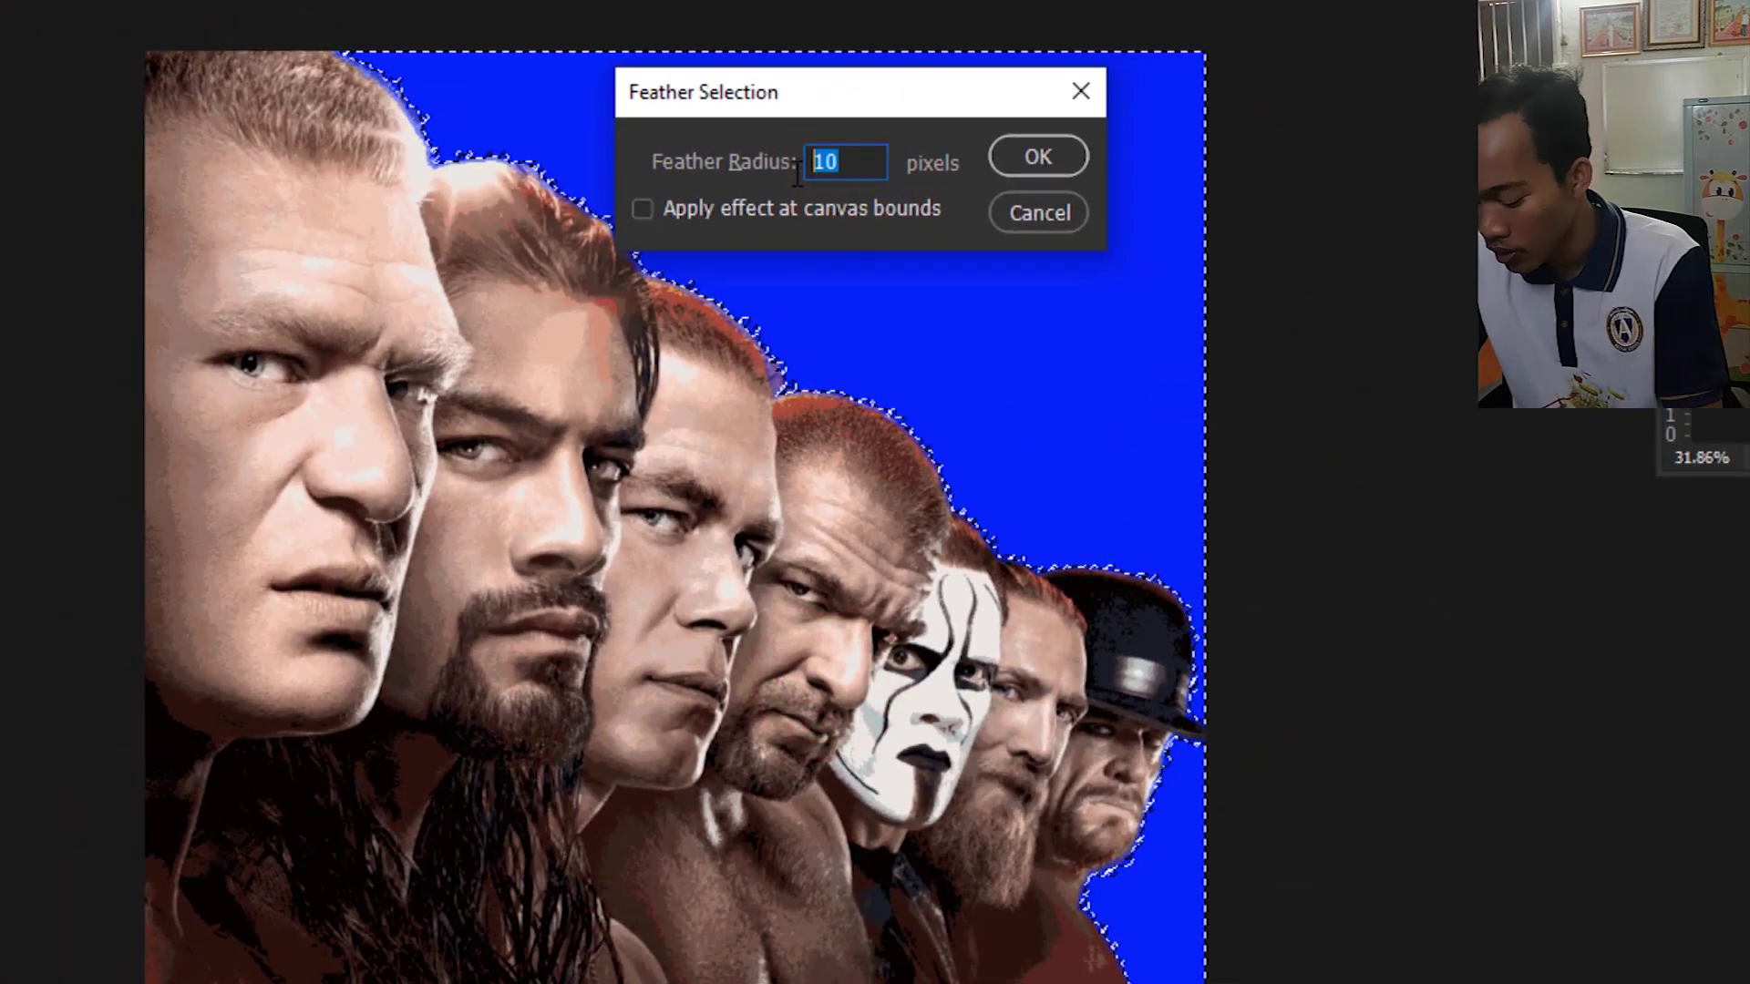
{"action": "type", "text": "5"}
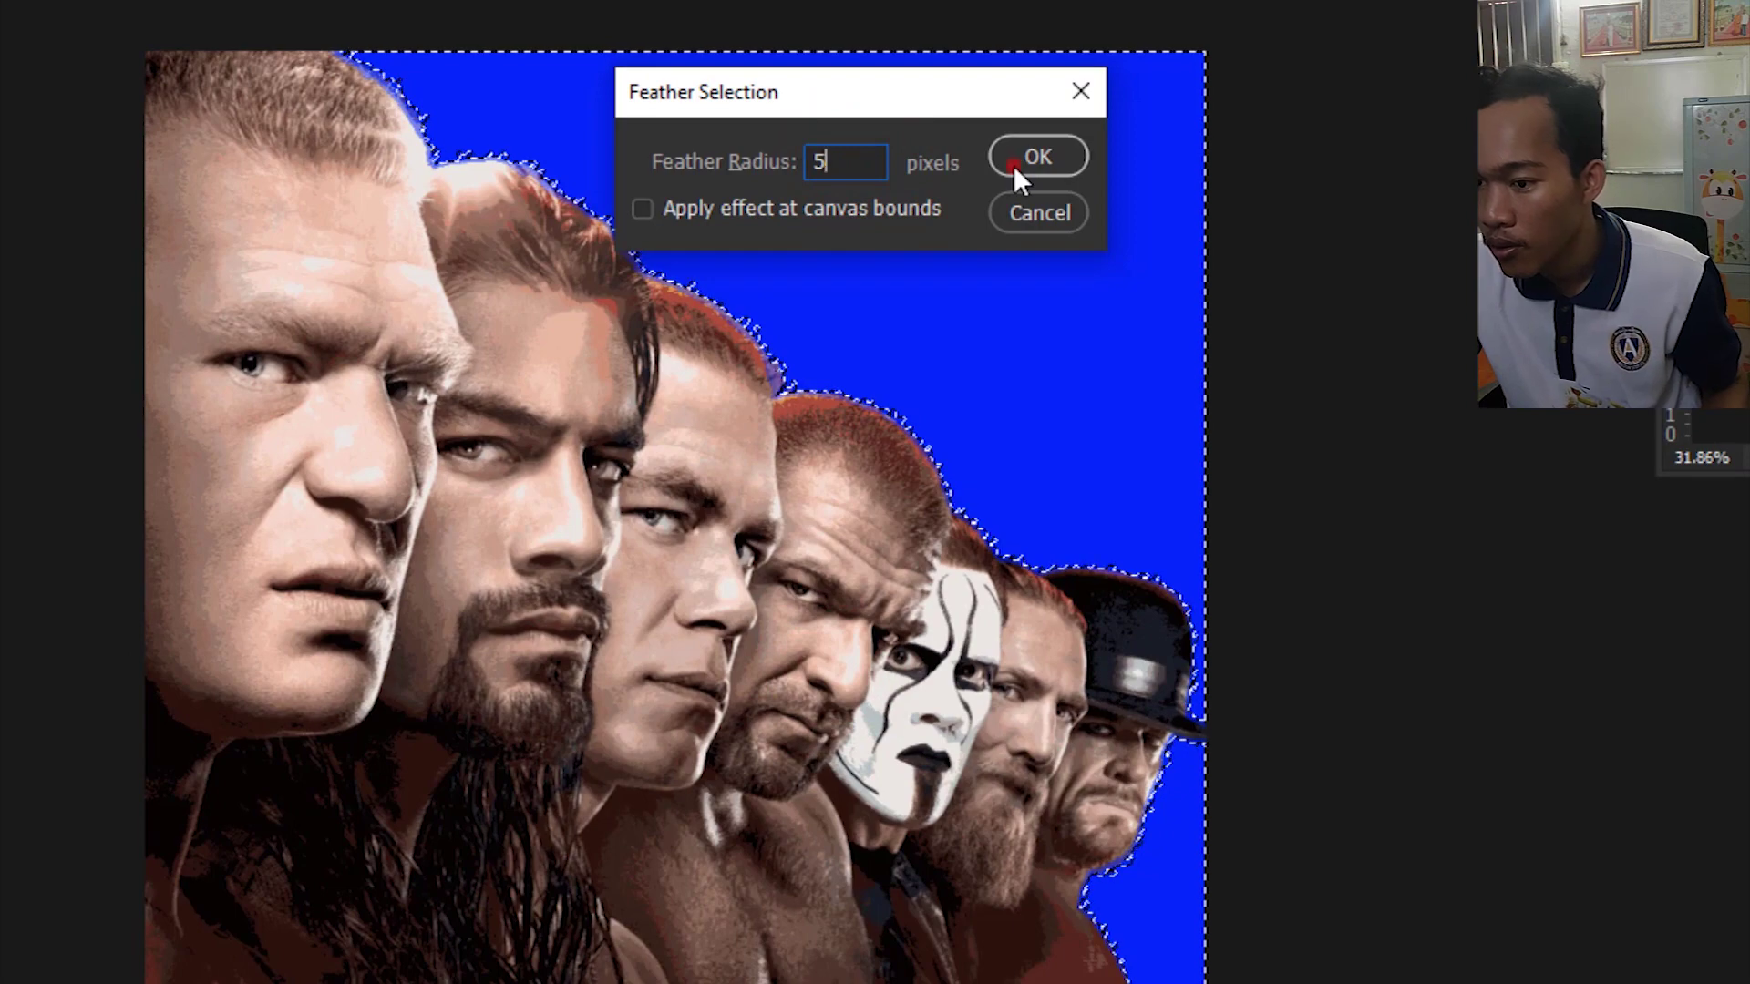
{"action": "left_click", "coordinate": [1016, 169]}
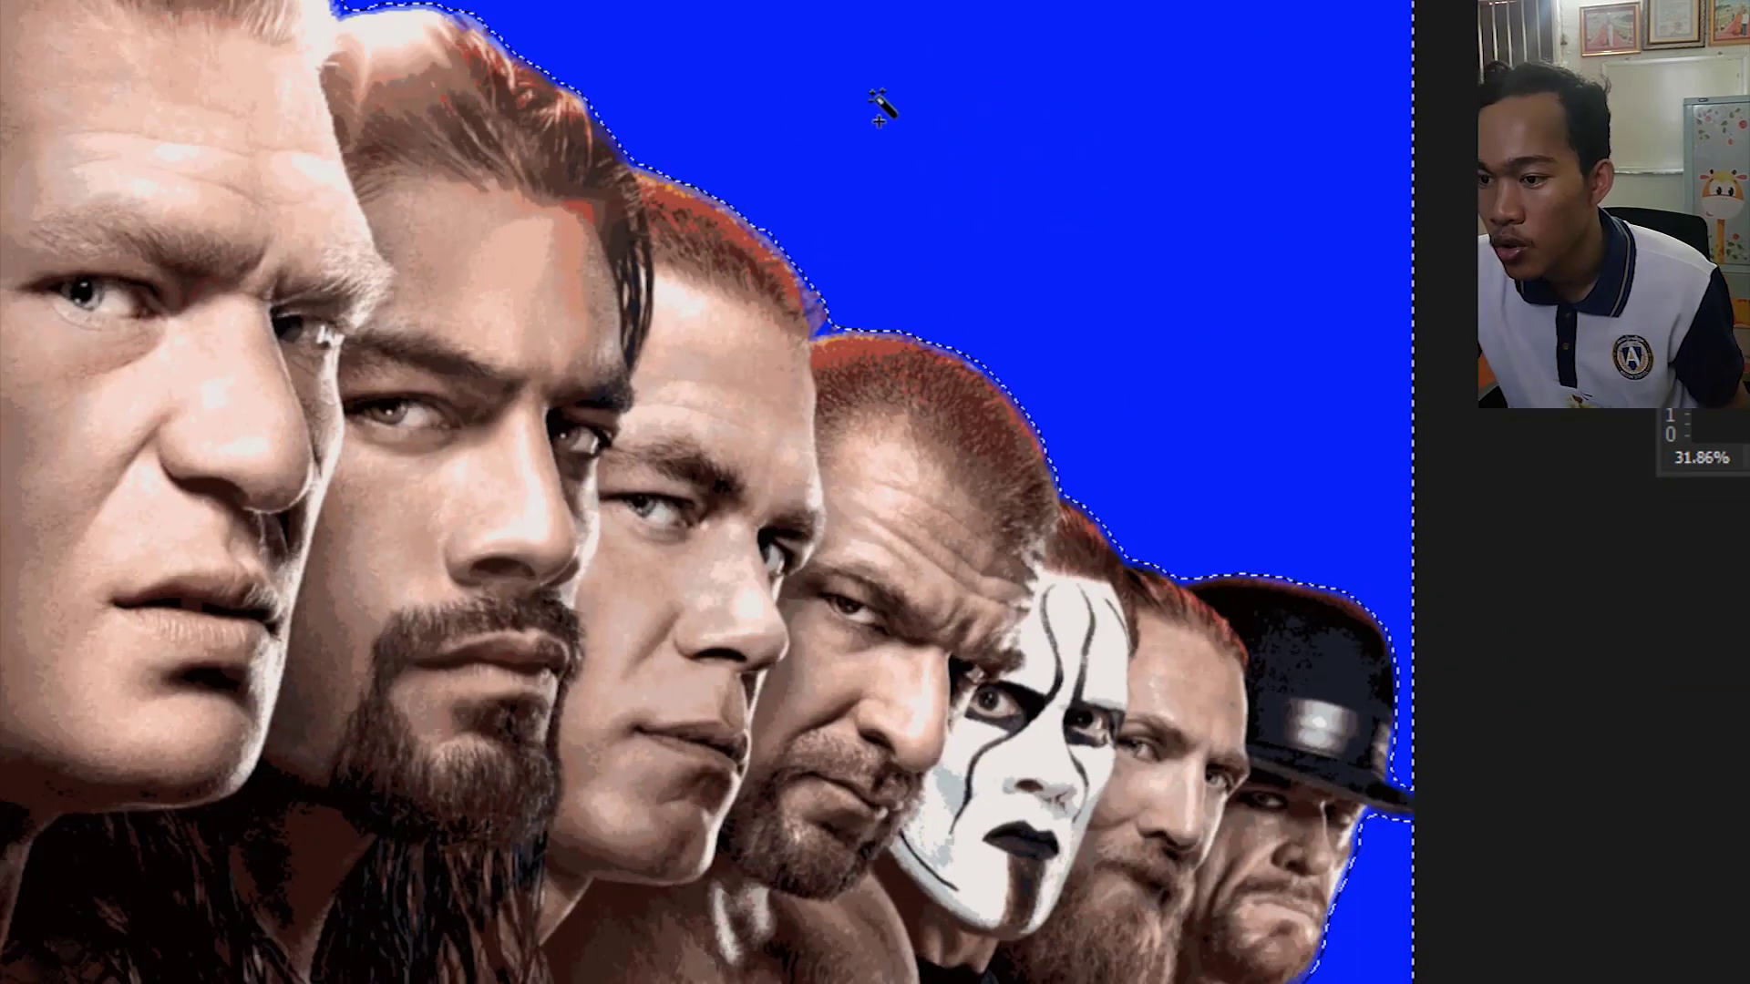
{"action": "right_click", "coordinate": [878, 102]}
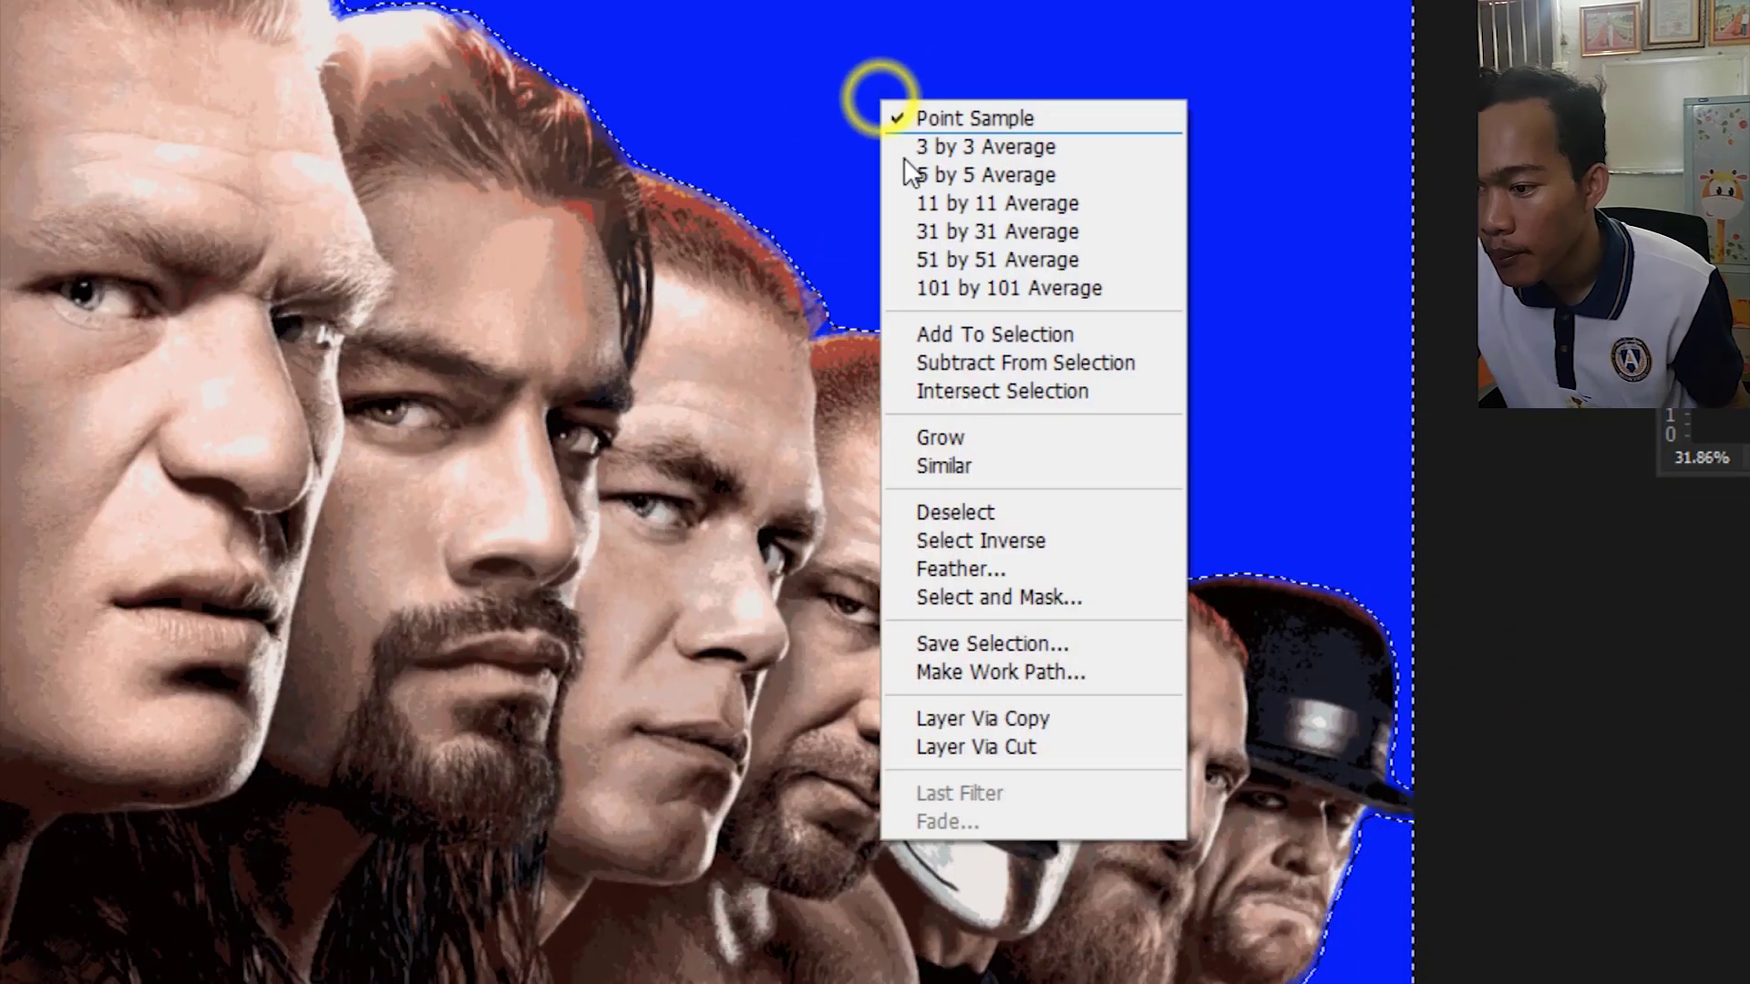
{"action": "left_click", "coordinate": [965, 568]}
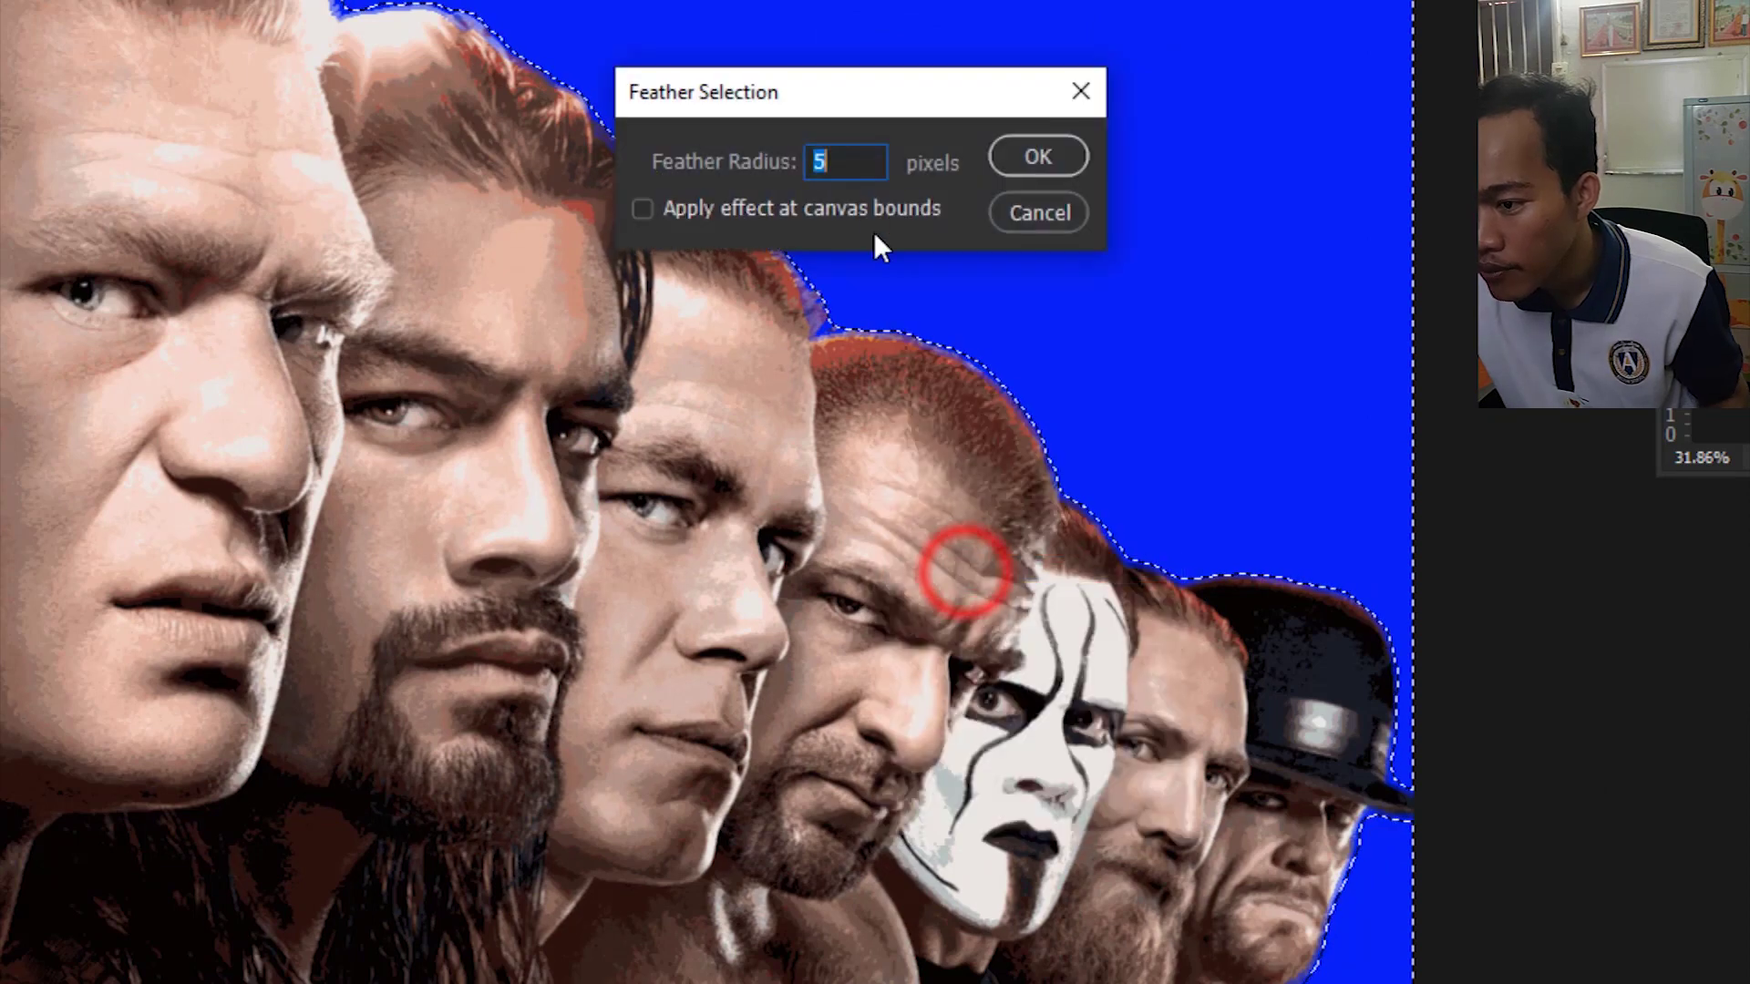
{"action": "type", "text": "2"}
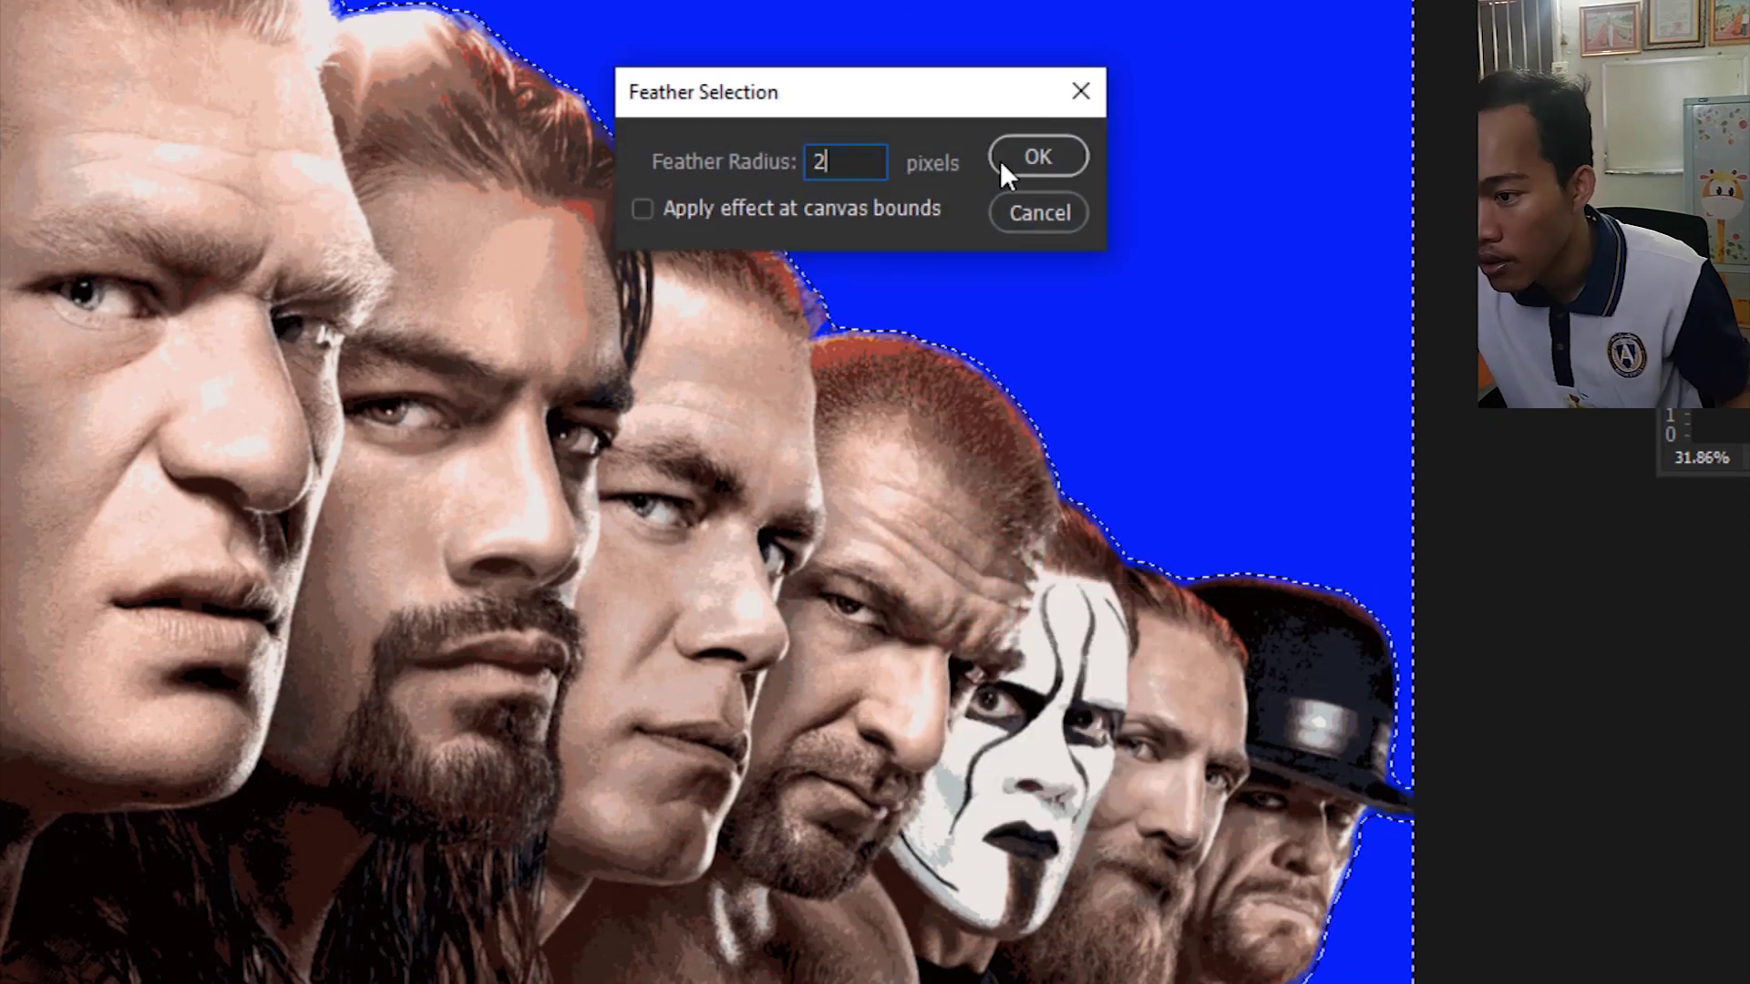
{"action": "left_click", "coordinate": [1024, 160]}
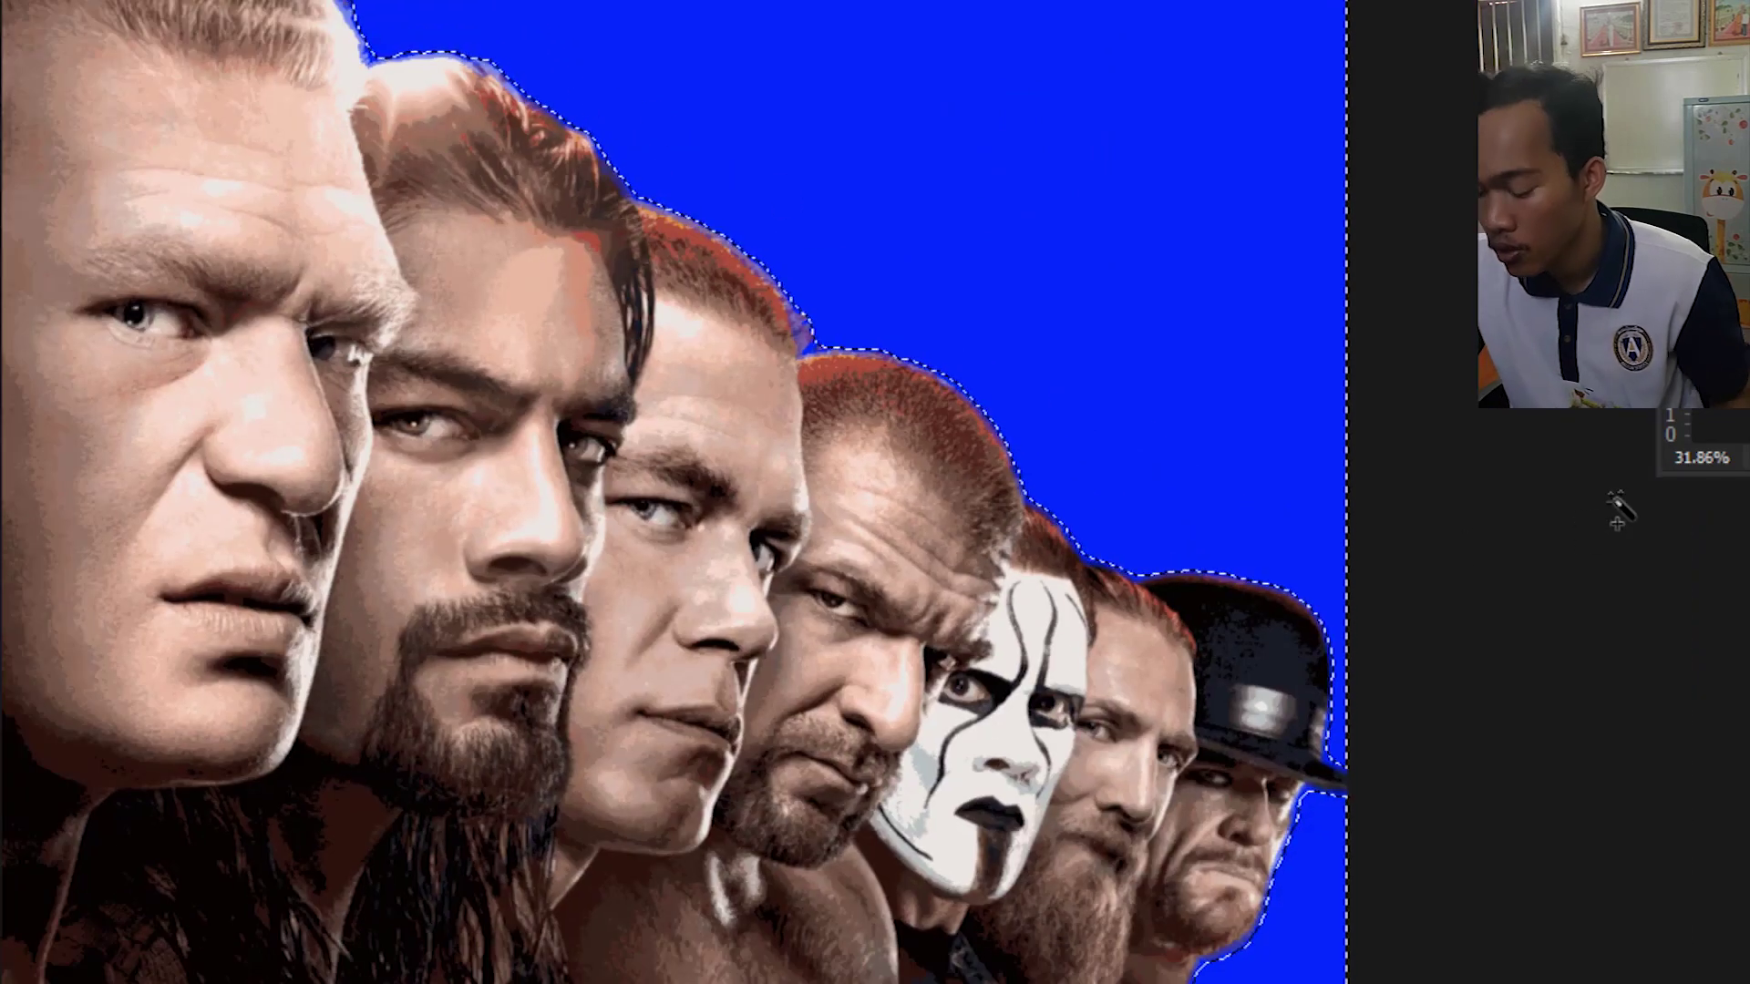
Delete the blue background and its remaining fringe, then deselect.
{"action": "key", "text": "BackSpace"}
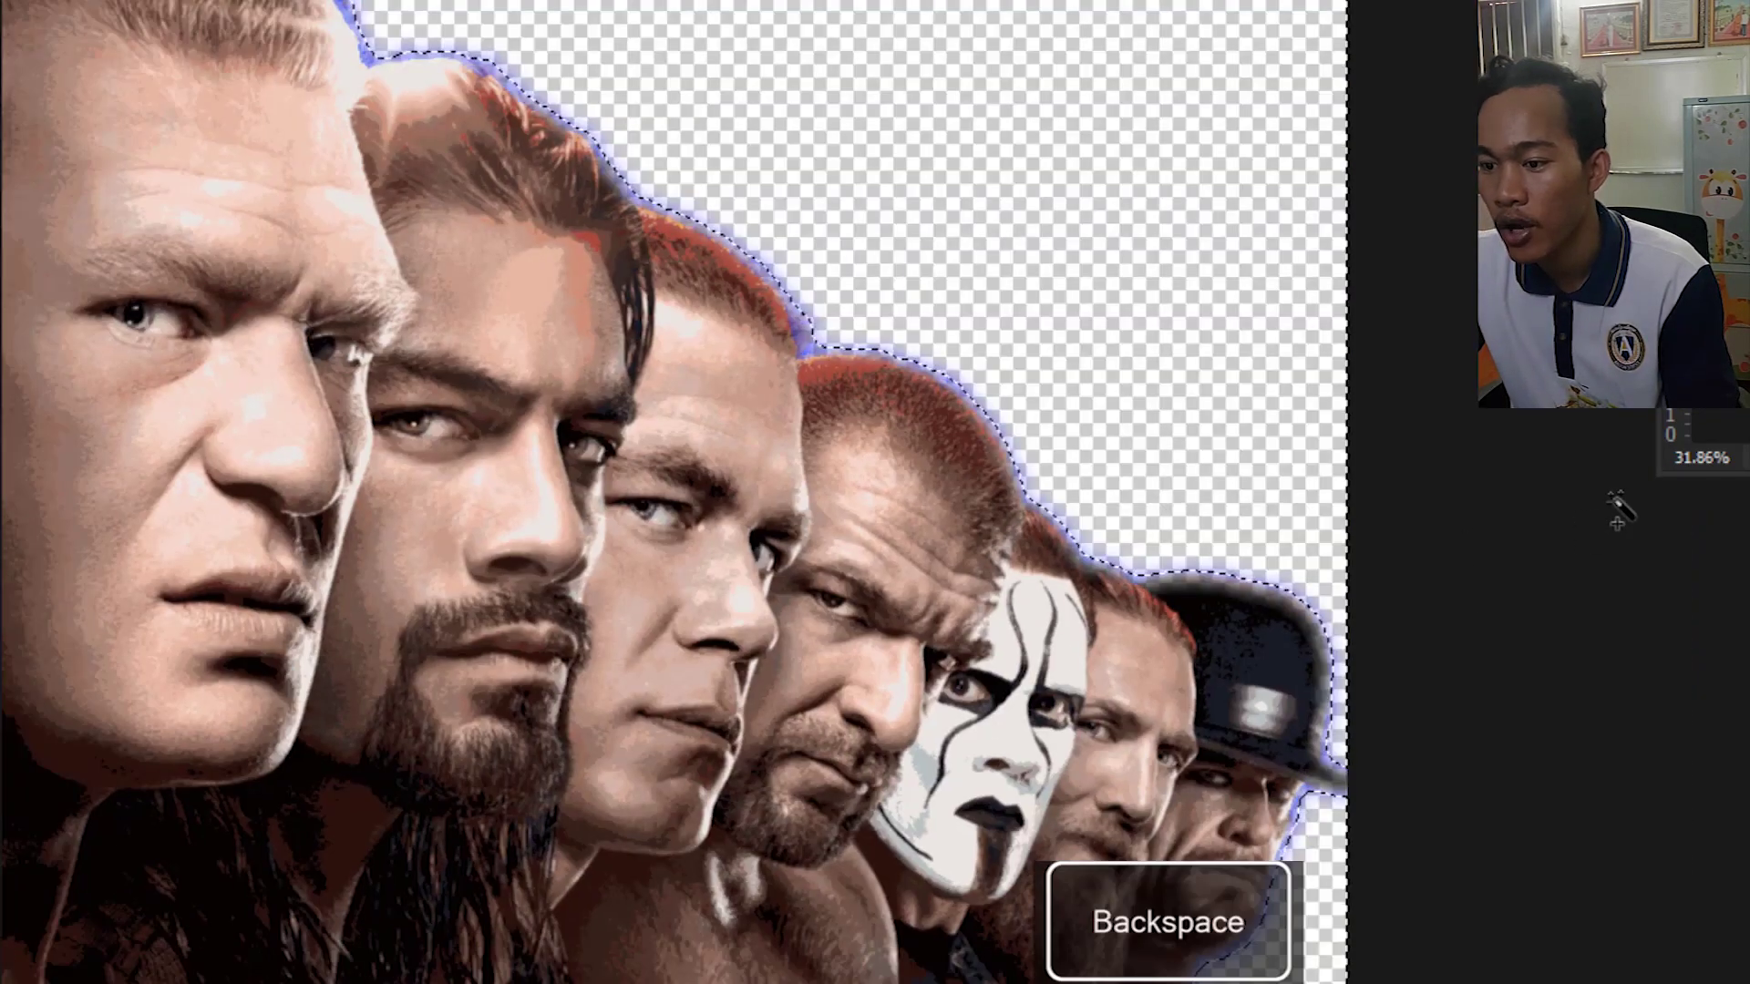
{"action": "key", "text": "BackSpace"}
{"action": "key", "text": "BackSpace"}
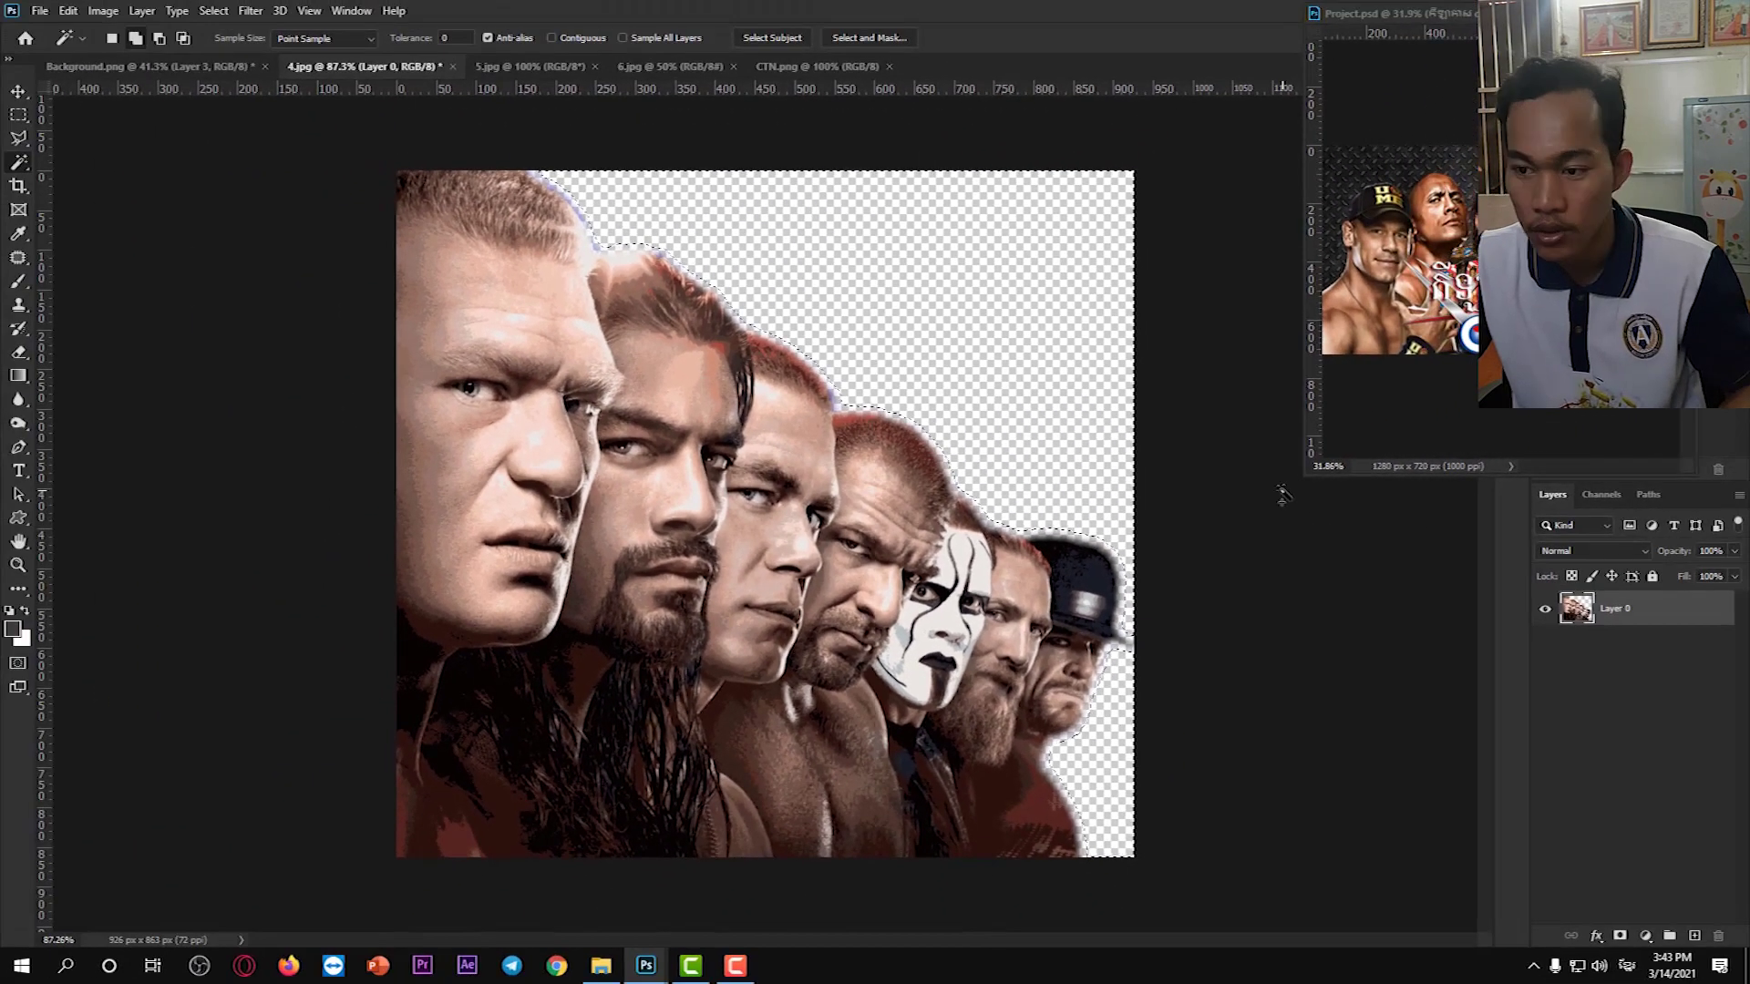
{"action": "key", "text": "ctrl+d"}
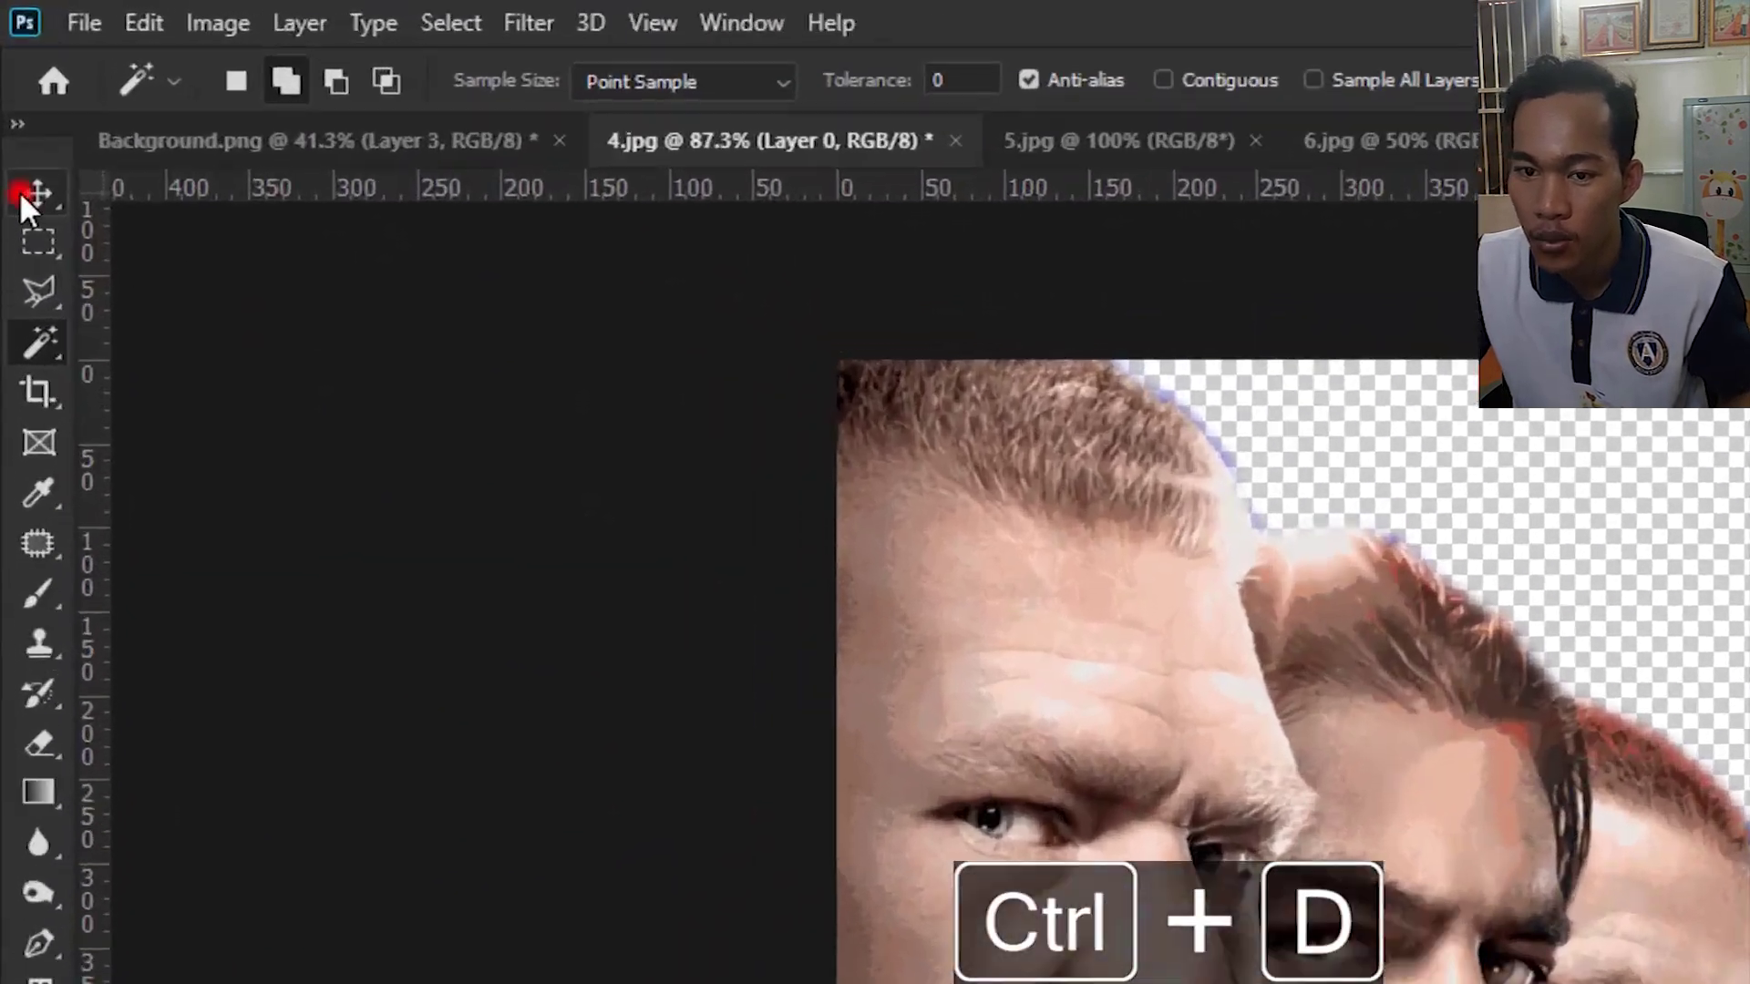
{"action": "left_click", "coordinate": [19, 190]}
Drag the face lineup into the poster and move it up and right.
{"action": "mouse_move", "coordinate": [683, 462]}
{"action": "left_mouse_down"}
{"action": "mouse_move", "coordinate": [163, 73]}
{"action": "mouse_move", "coordinate": [825, 390]}
{"action": "mouse_move", "coordinate": [641, 759]}
{"action": "left_mouse_up"}
{"action": "scroll", "coordinate": [825, 390], "scroll_direction": "up", "scroll_amount": 3}
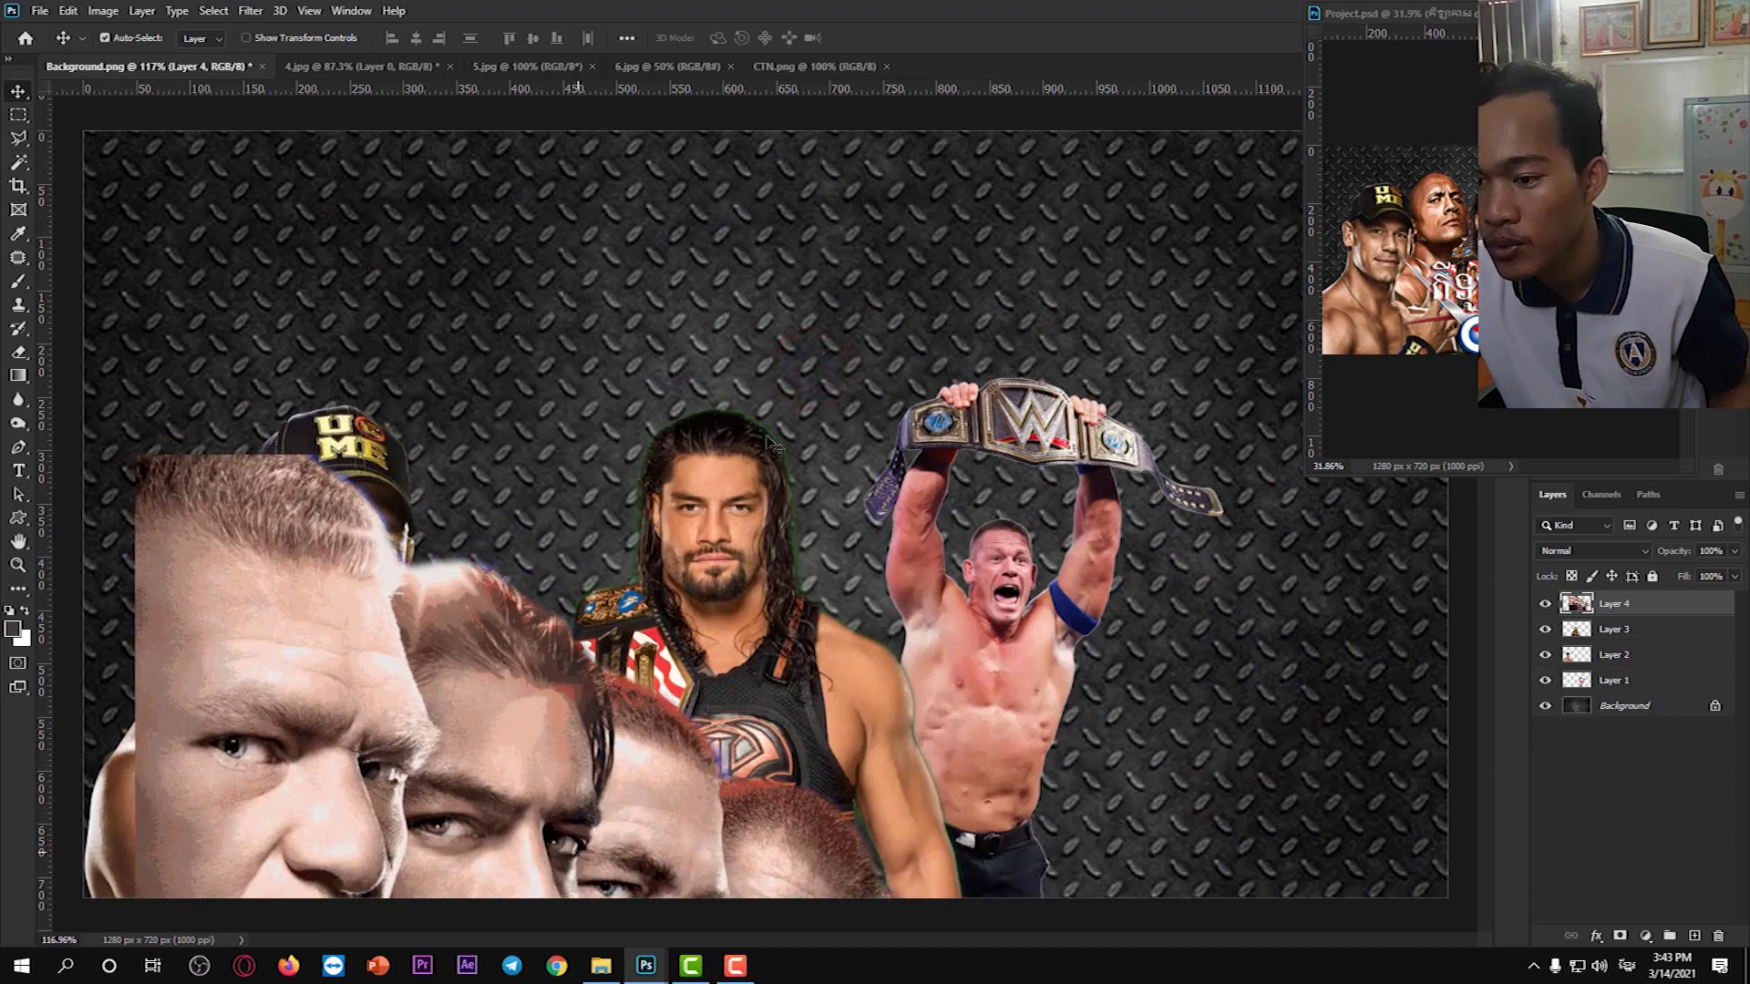
{"action": "scroll", "coordinate": [733, 482], "scroll_direction": "down", "scroll_amount": 3}
{"action": "left_click_drag", "start_coordinate": [556, 683], "coordinate": [866, 479]}
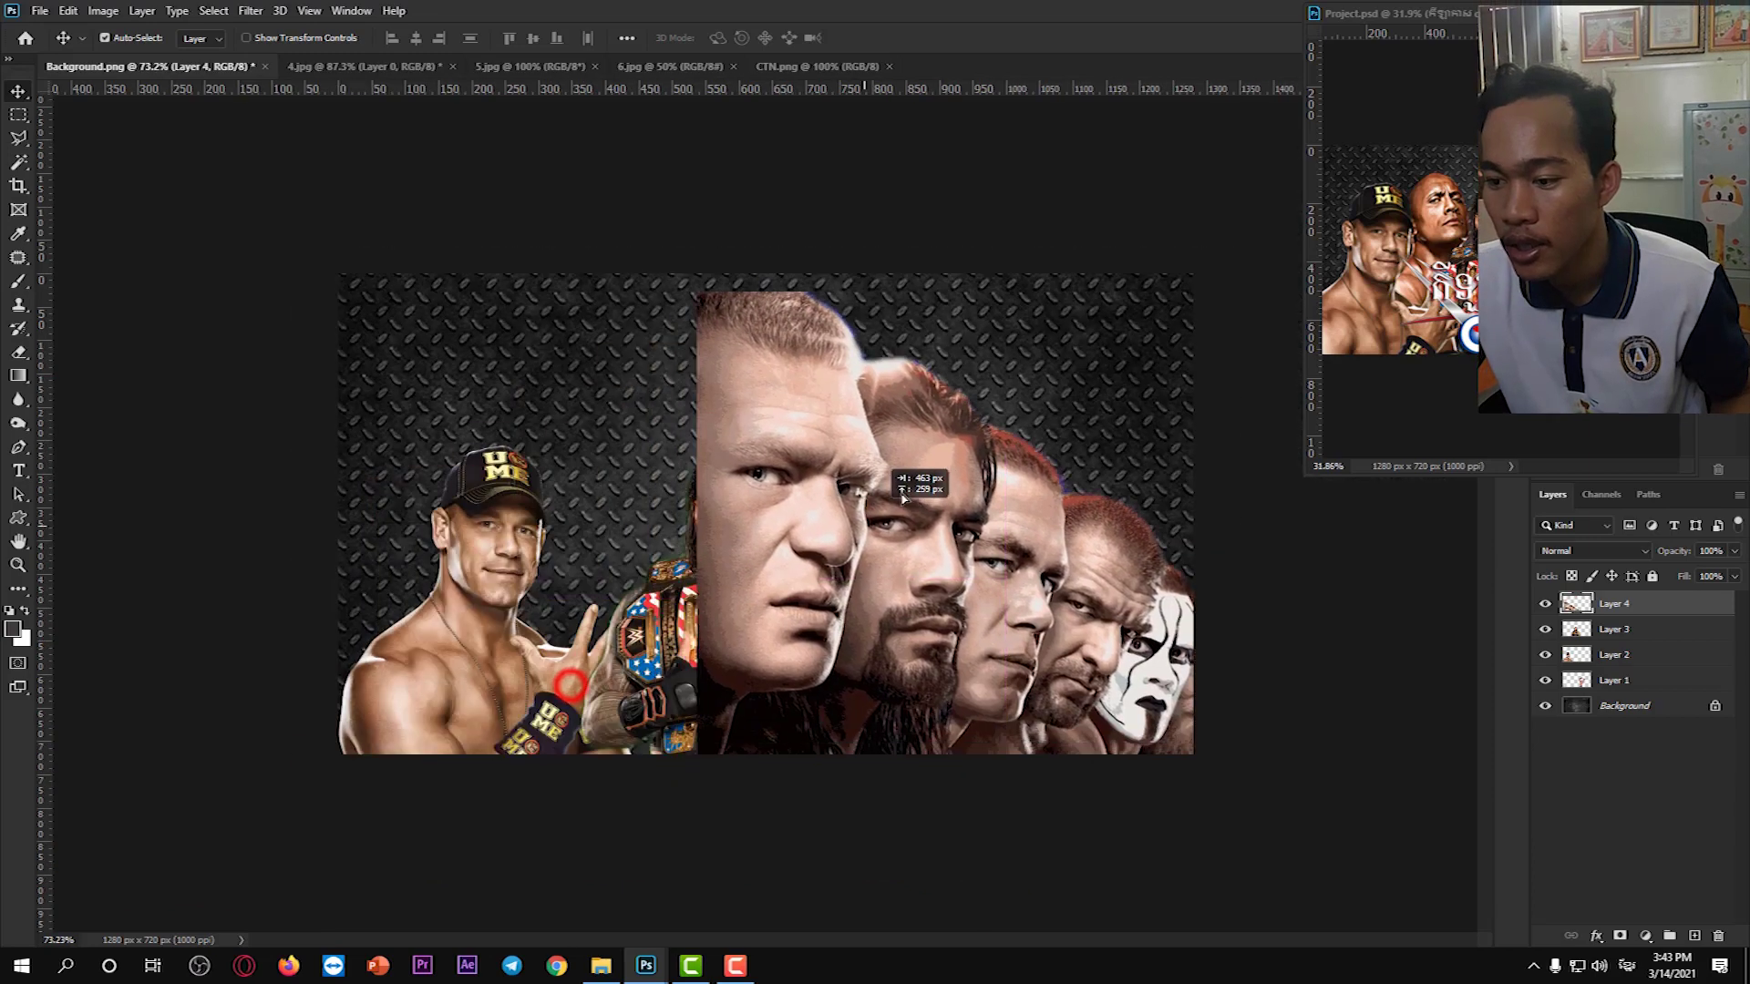
Scale the face lineup to about 49.5%, flip it horizontally, place it lower right, and close 4.jpg.
{"action": "key", "text": "ctrl+t"}
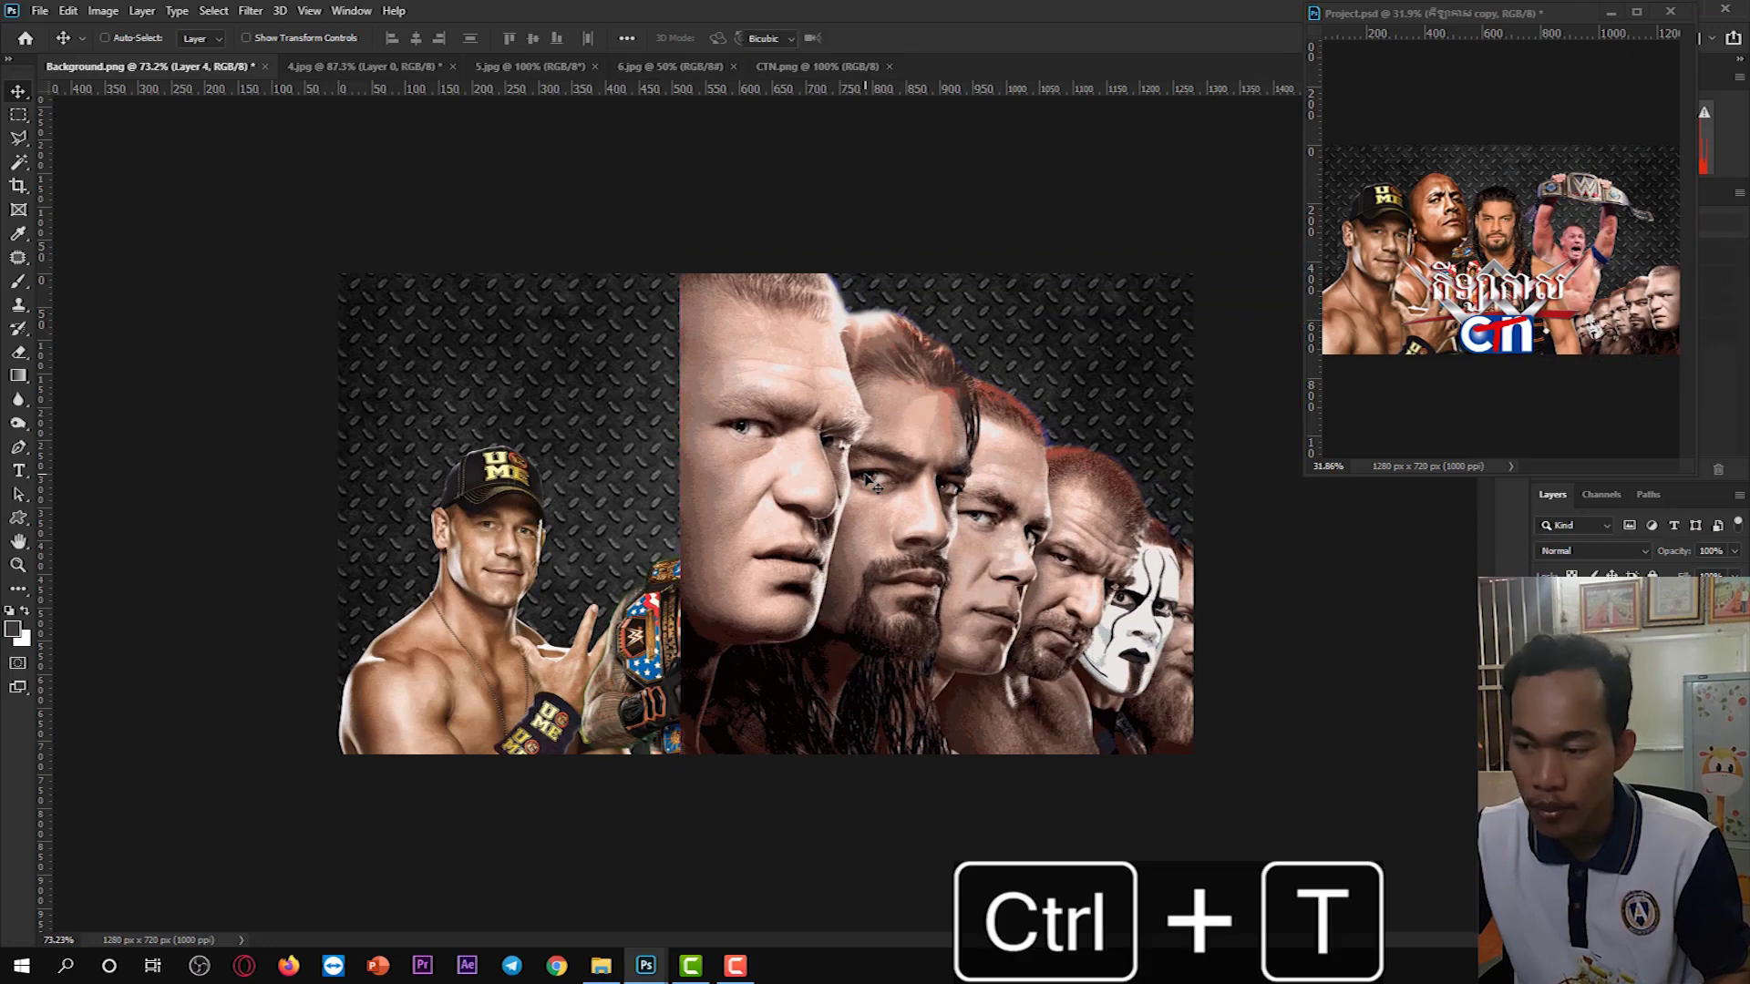
{"action": "left_click_drag", "start_coordinate": [675, 243], "coordinate": [1037, 477]}
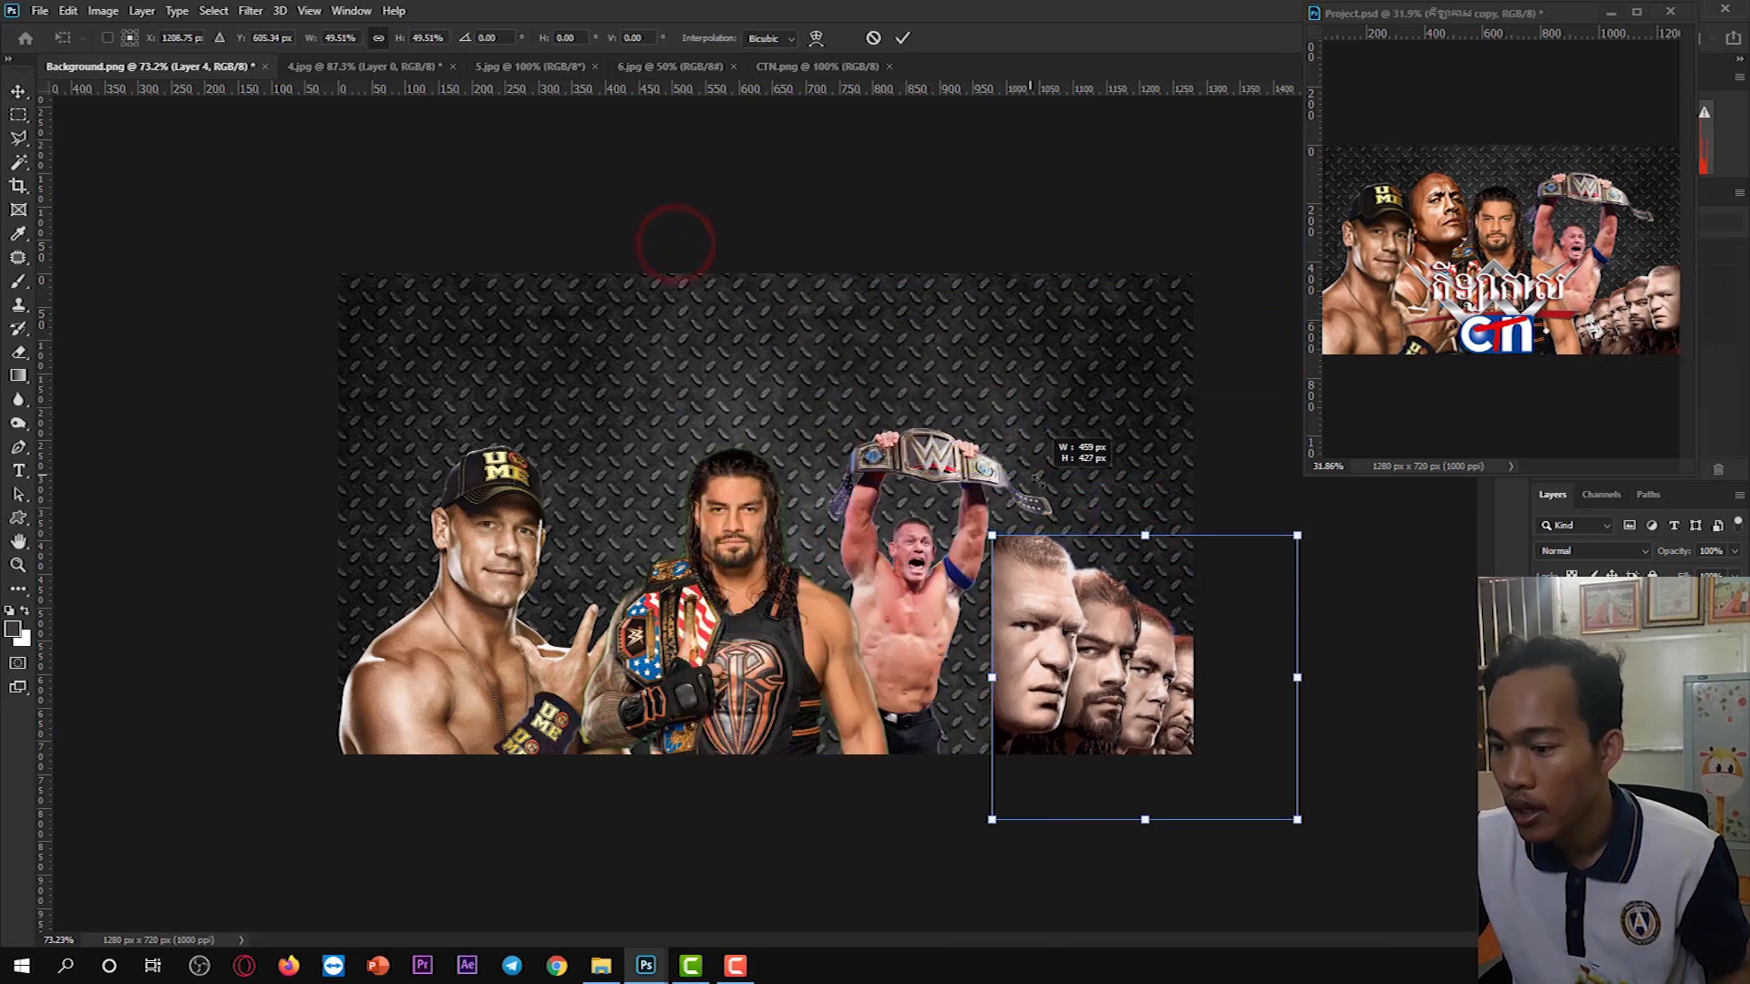
{"action": "left_click_drag", "start_coordinate": [1109, 565], "coordinate": [820, 496]}
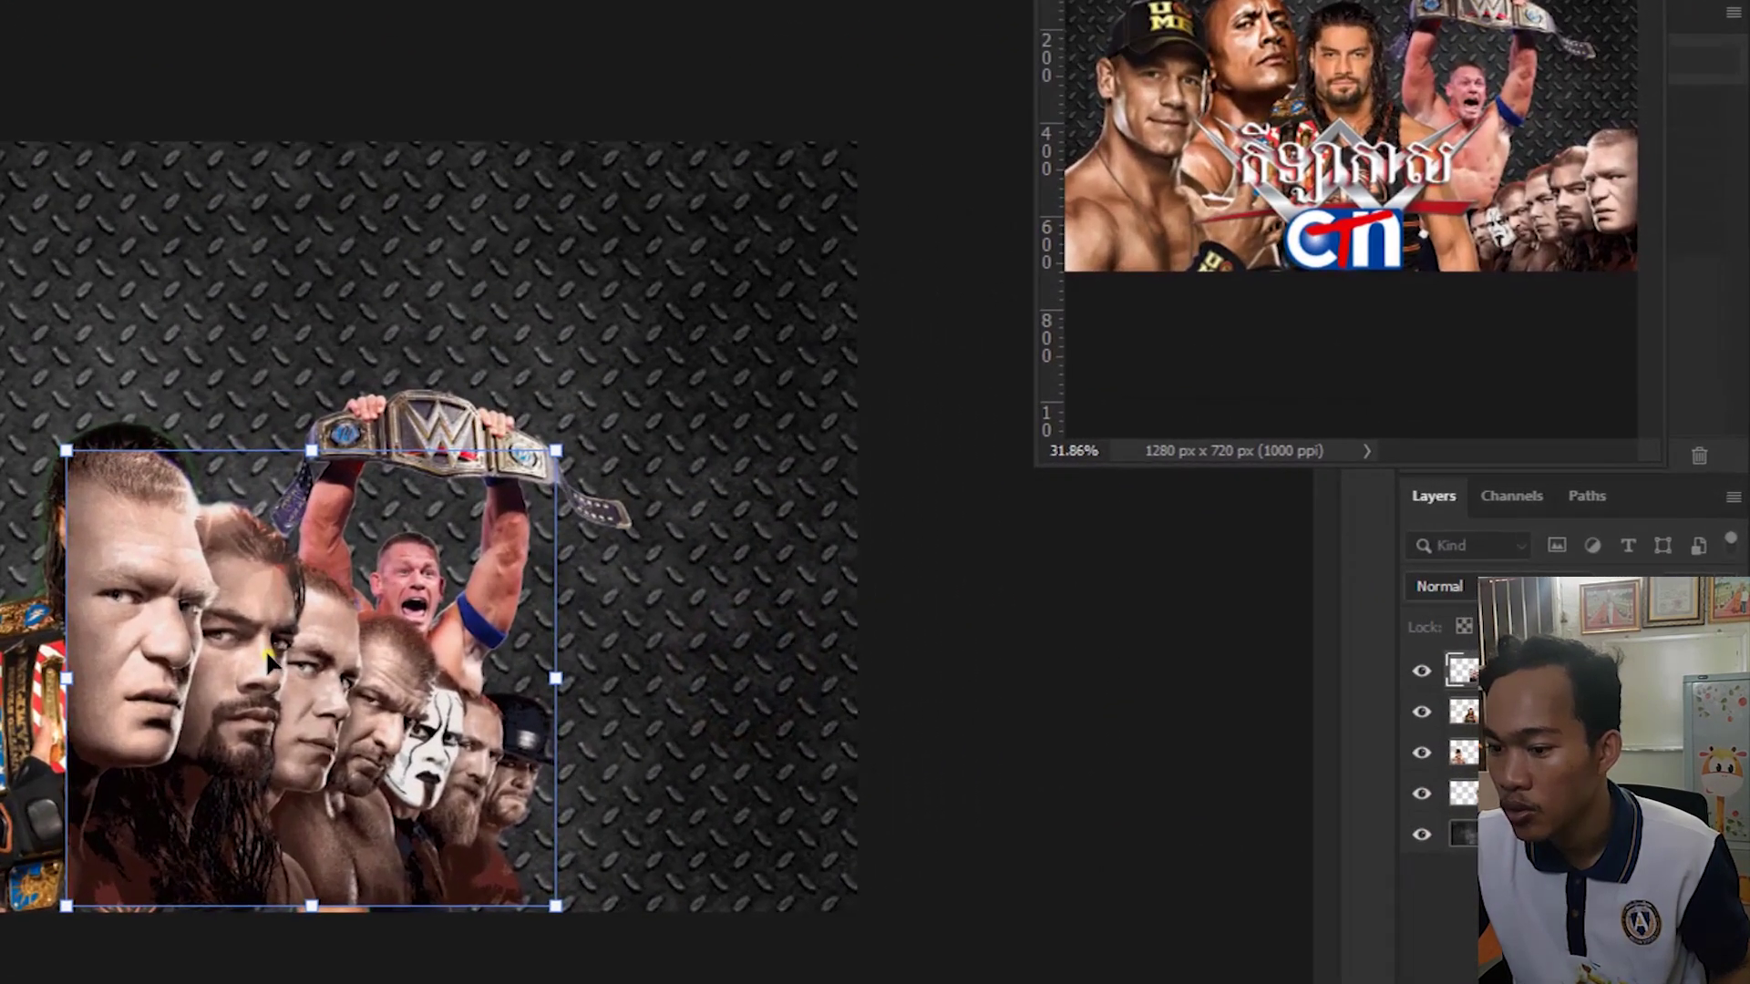
{"action": "right_click", "coordinate": [265, 649]}
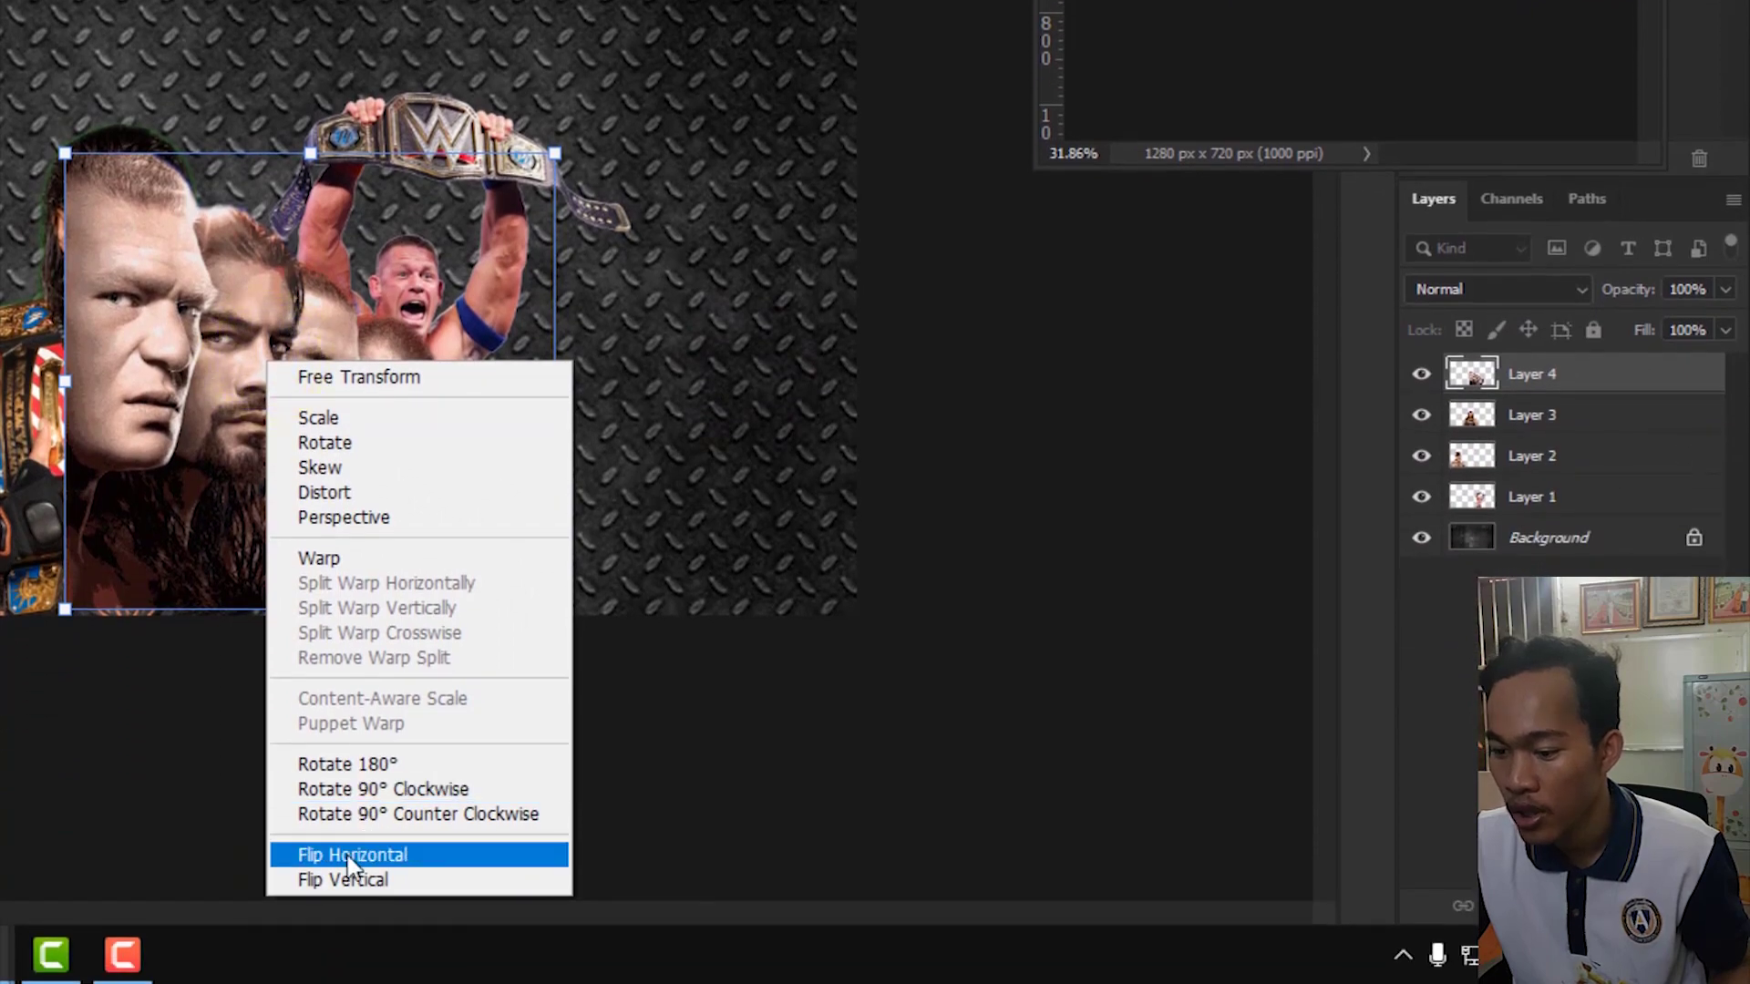
{"action": "left_click", "coordinate": [349, 855]}
{"action": "left_click_drag", "start_coordinate": [387, 478], "coordinate": [706, 488]}
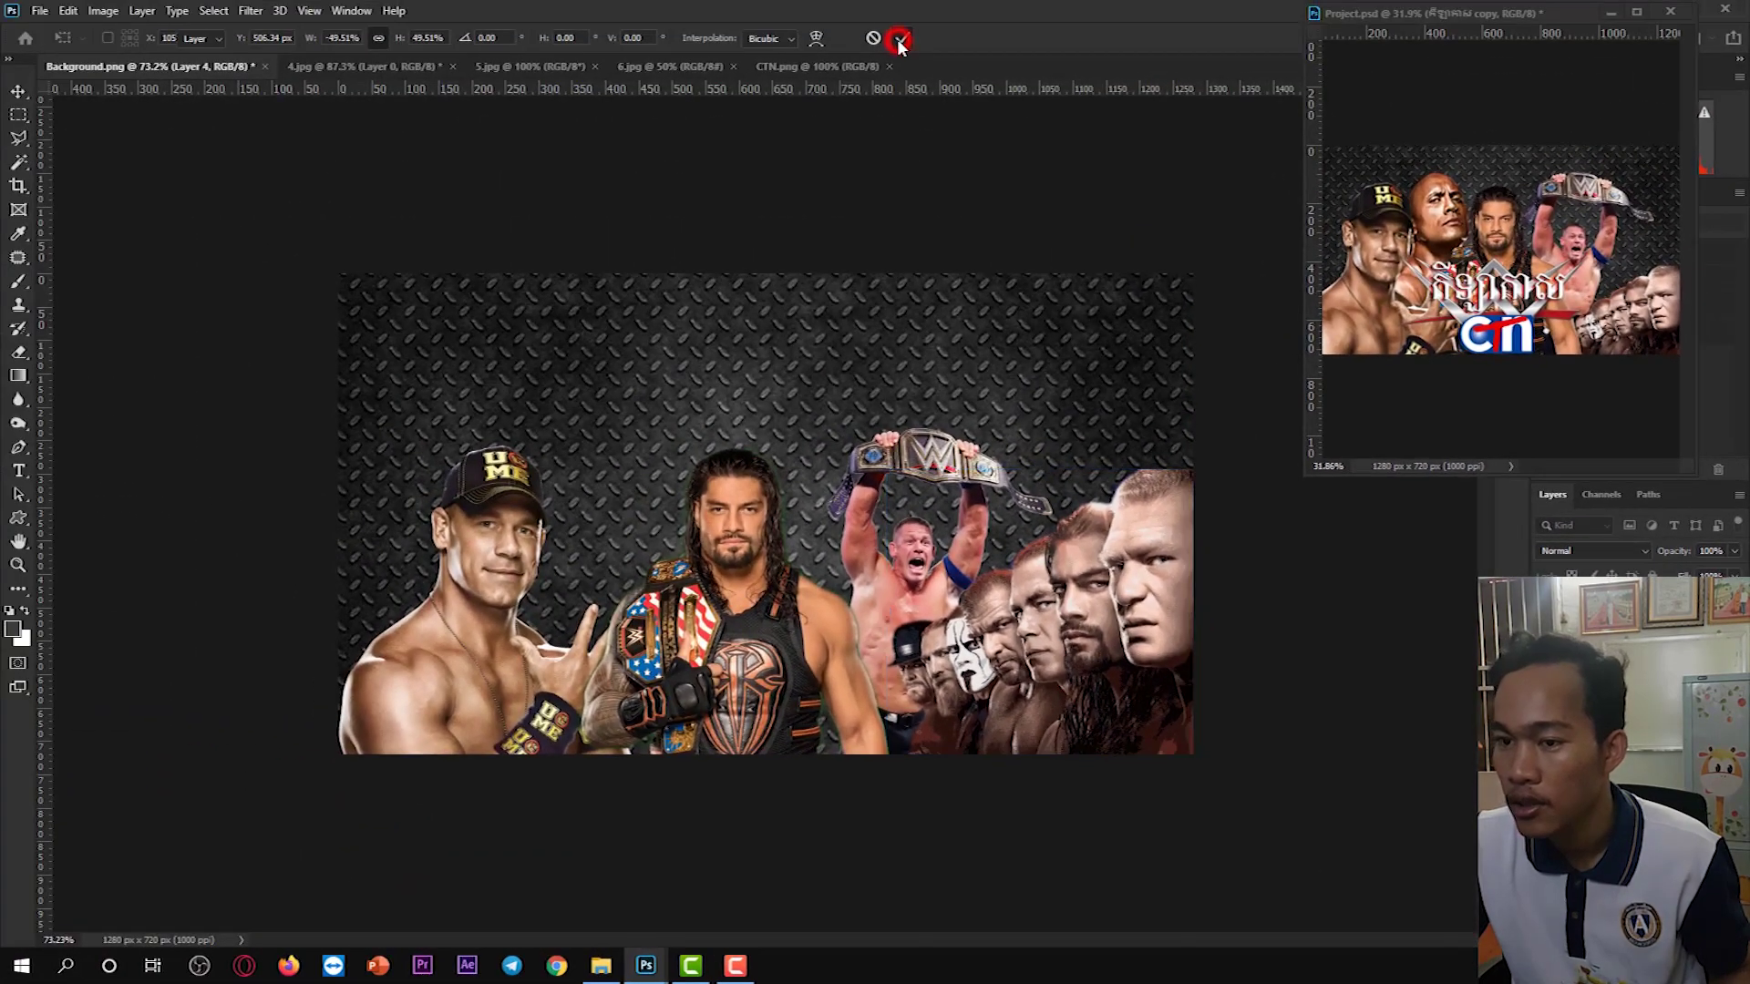
{"action": "left_click", "coordinate": [898, 41]}
{"action": "left_click", "coordinate": [402, 66]}
{"action": "key", "text": "ctrl+plus"}
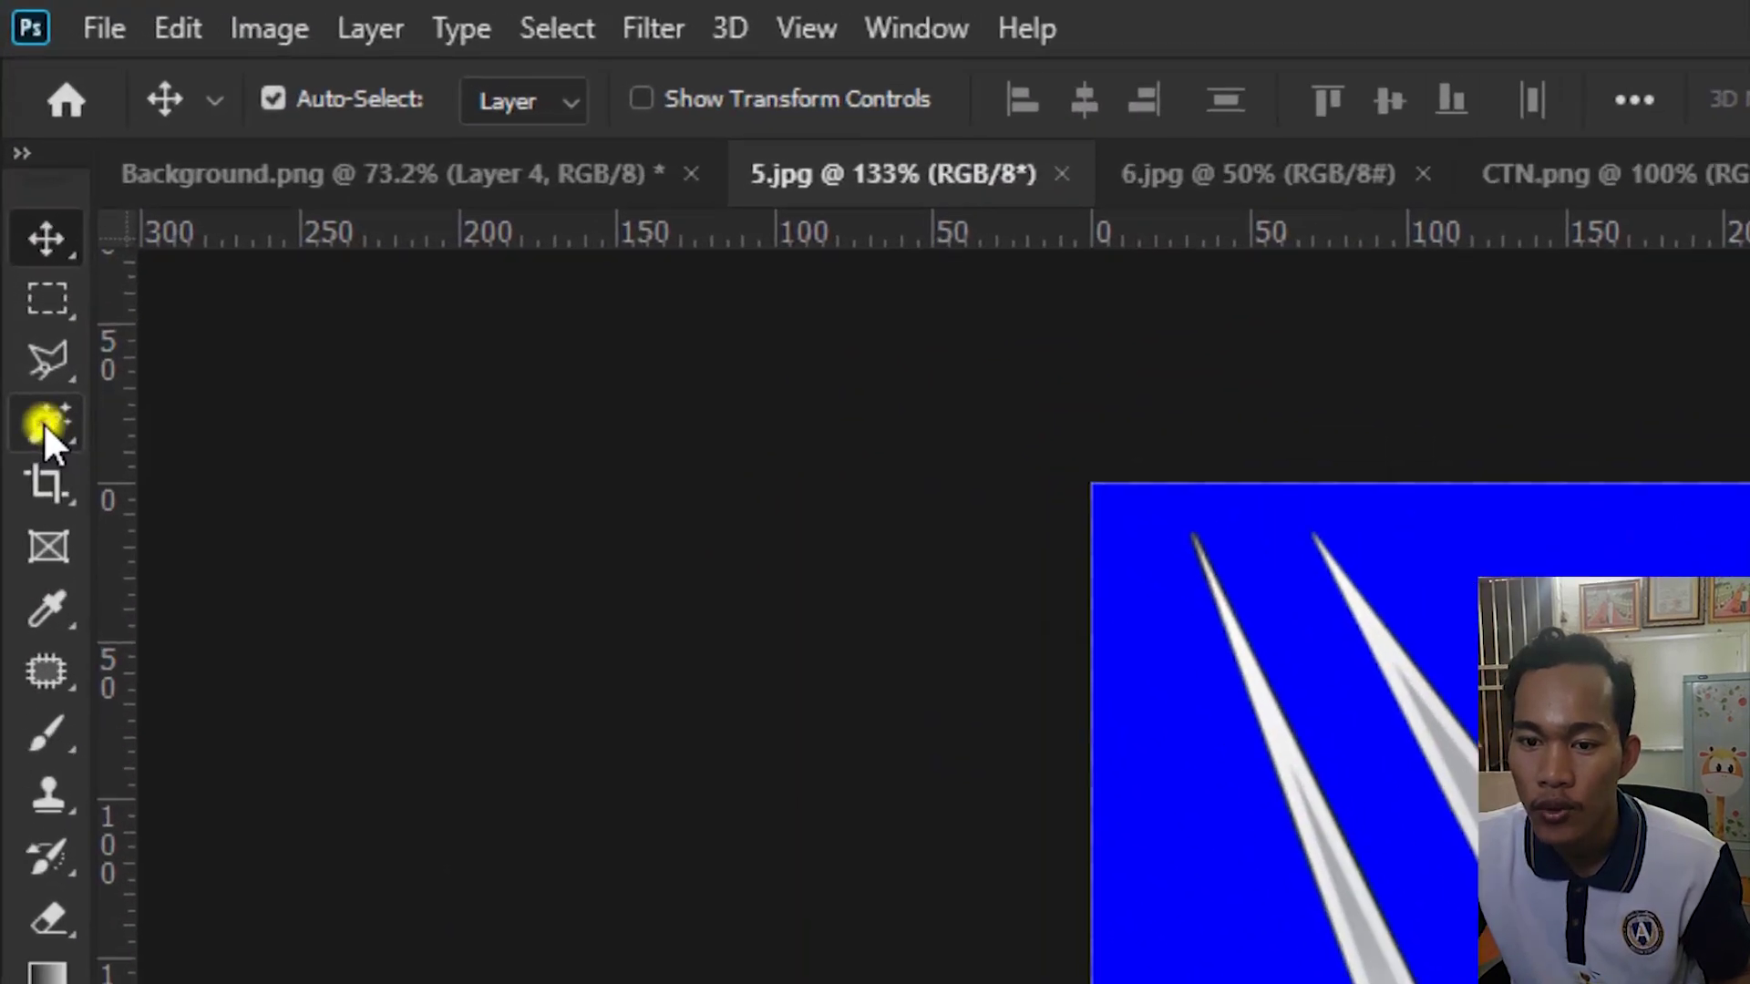
Magic Wand-select the WWE logo's blue background and unlock the layer as Layer 0.
{"action": "right_click", "coordinate": [19, 162]}
{"action": "left_click", "coordinate": [88, 201]}
{"action": "left_click", "coordinate": [599, 67]}
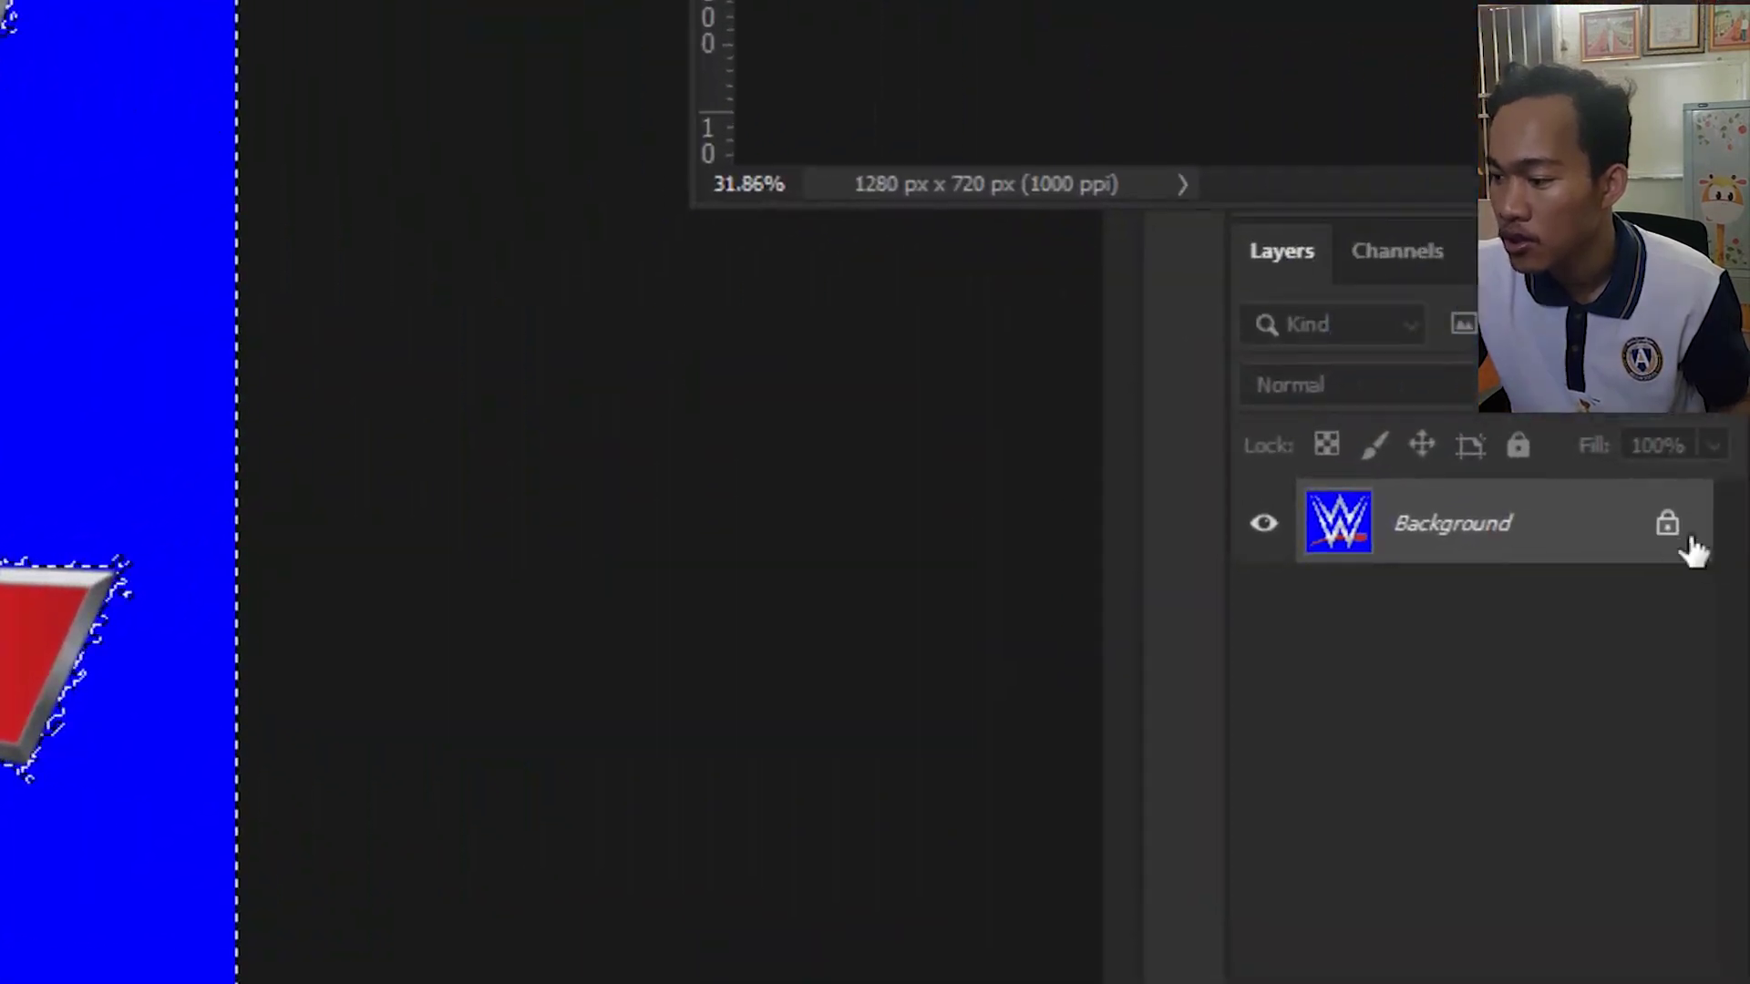
{"action": "left_click", "coordinate": [1677, 546]}
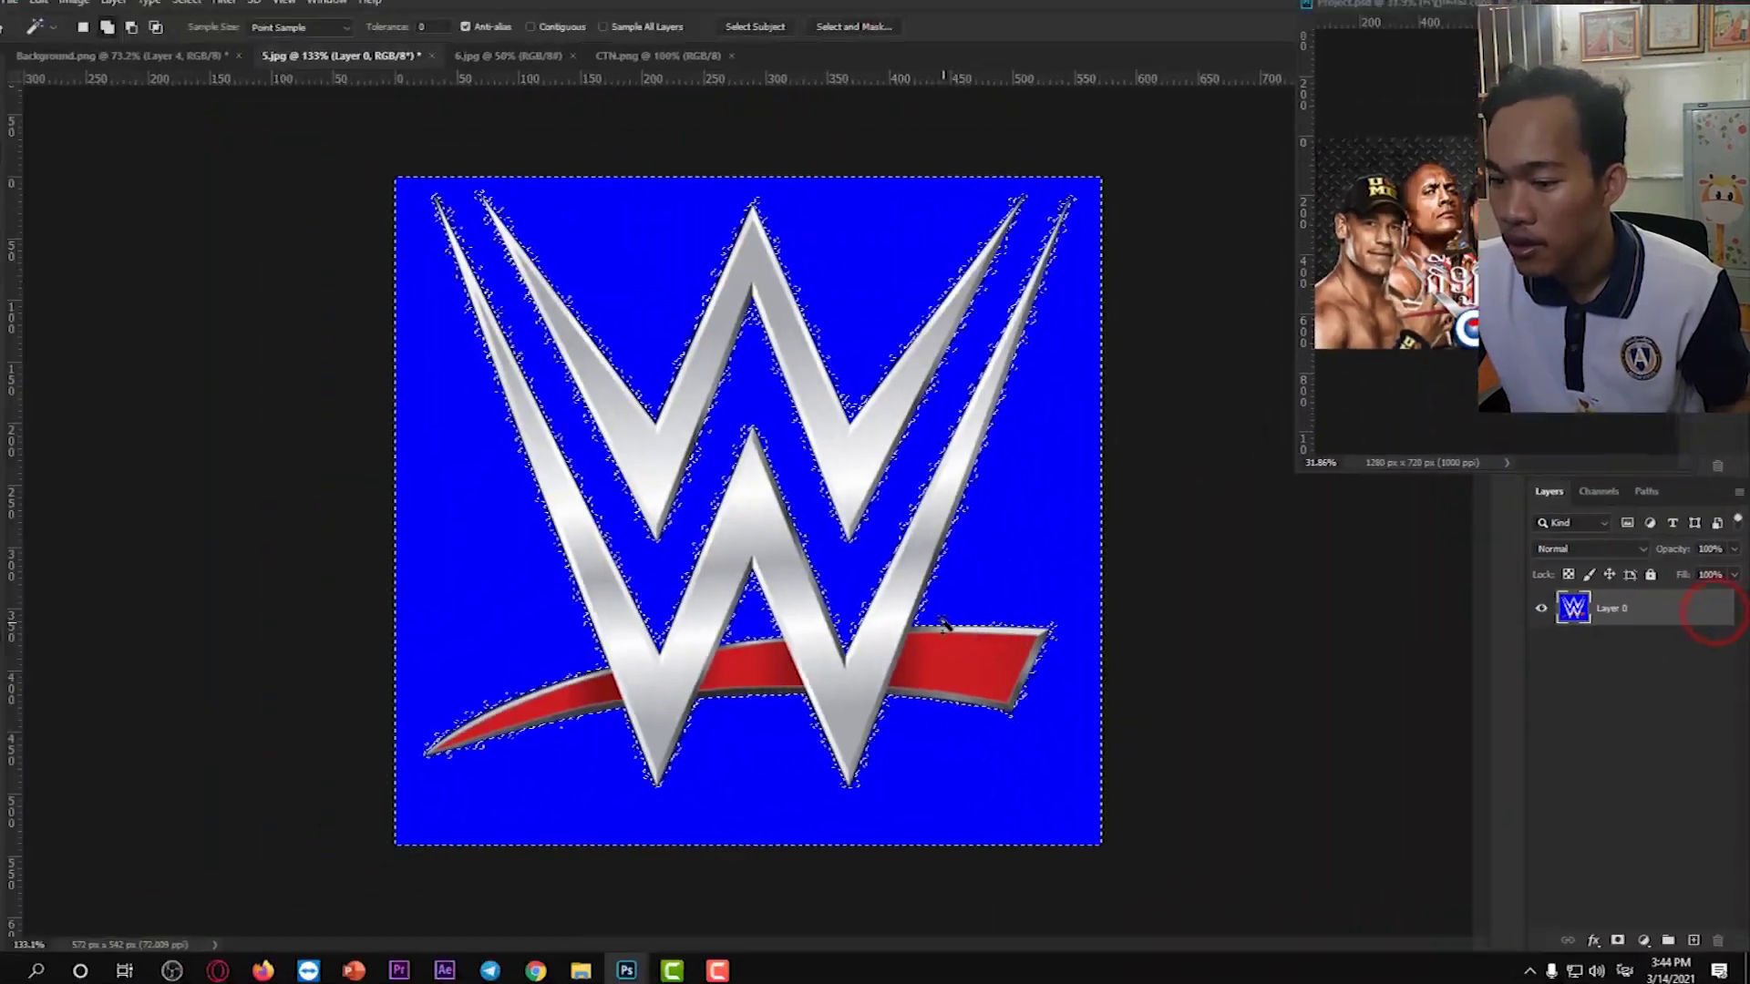
Feather the selection by 1 pixel, then deselect.
{"action": "right_click", "coordinate": [904, 638]}
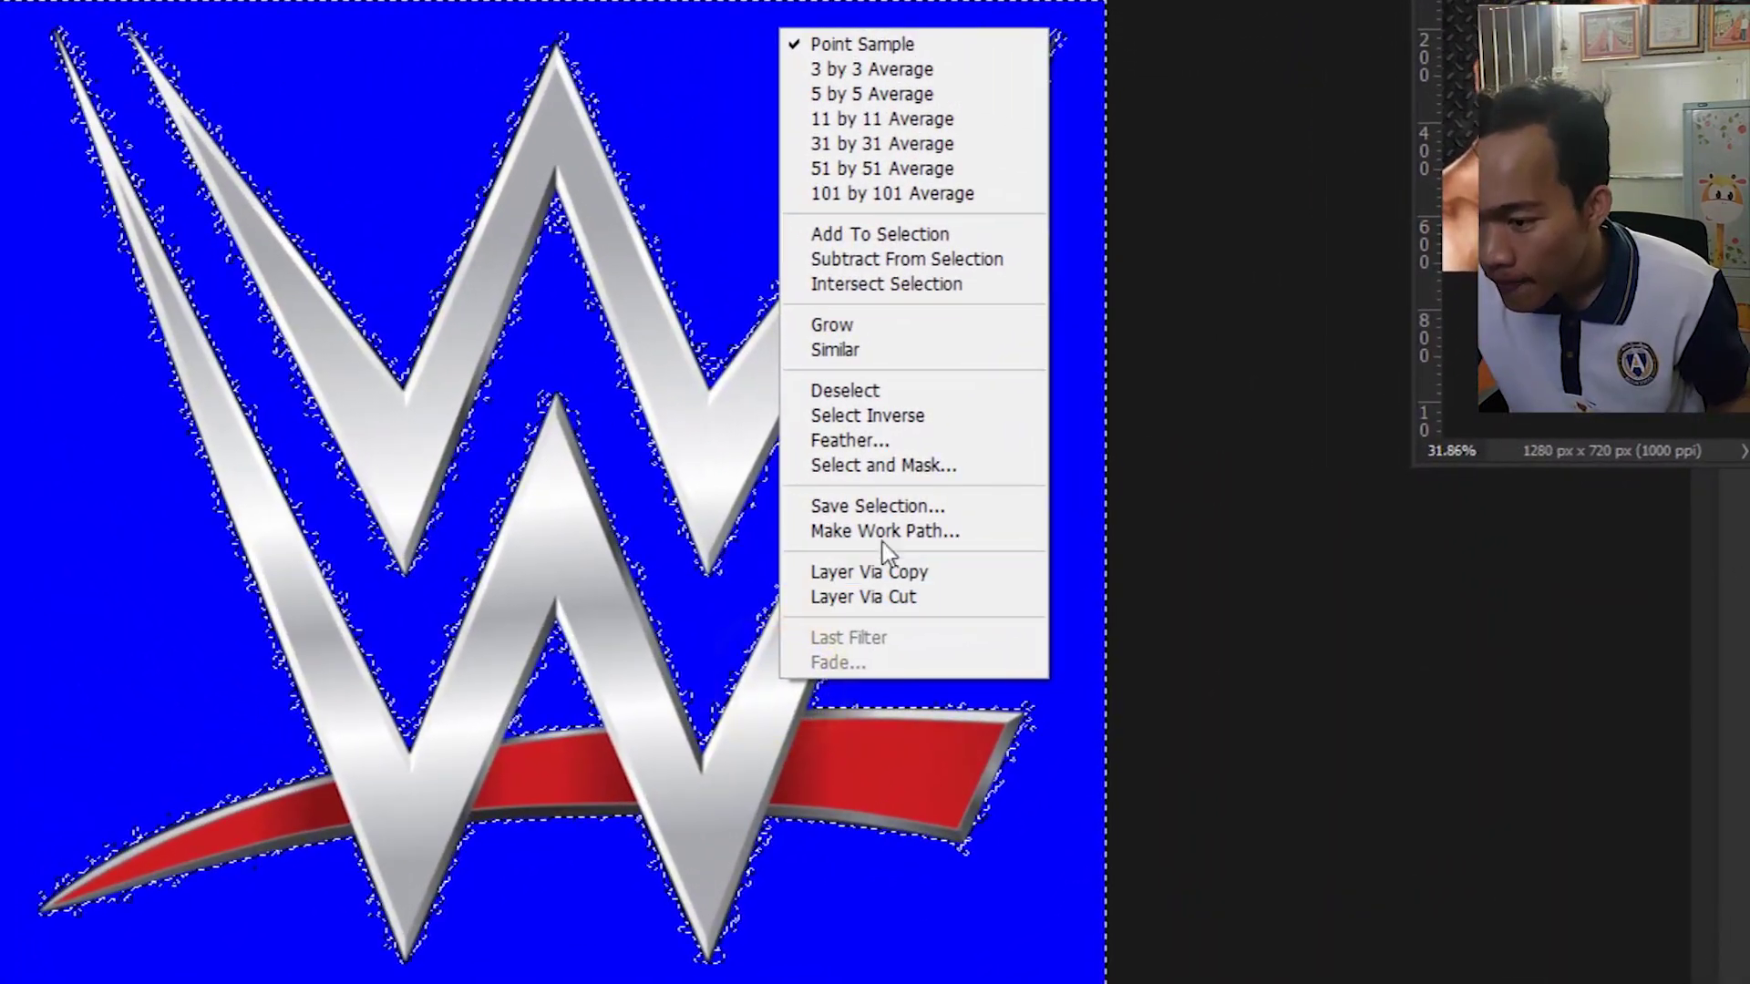
{"action": "left_click", "coordinate": [882, 448]}
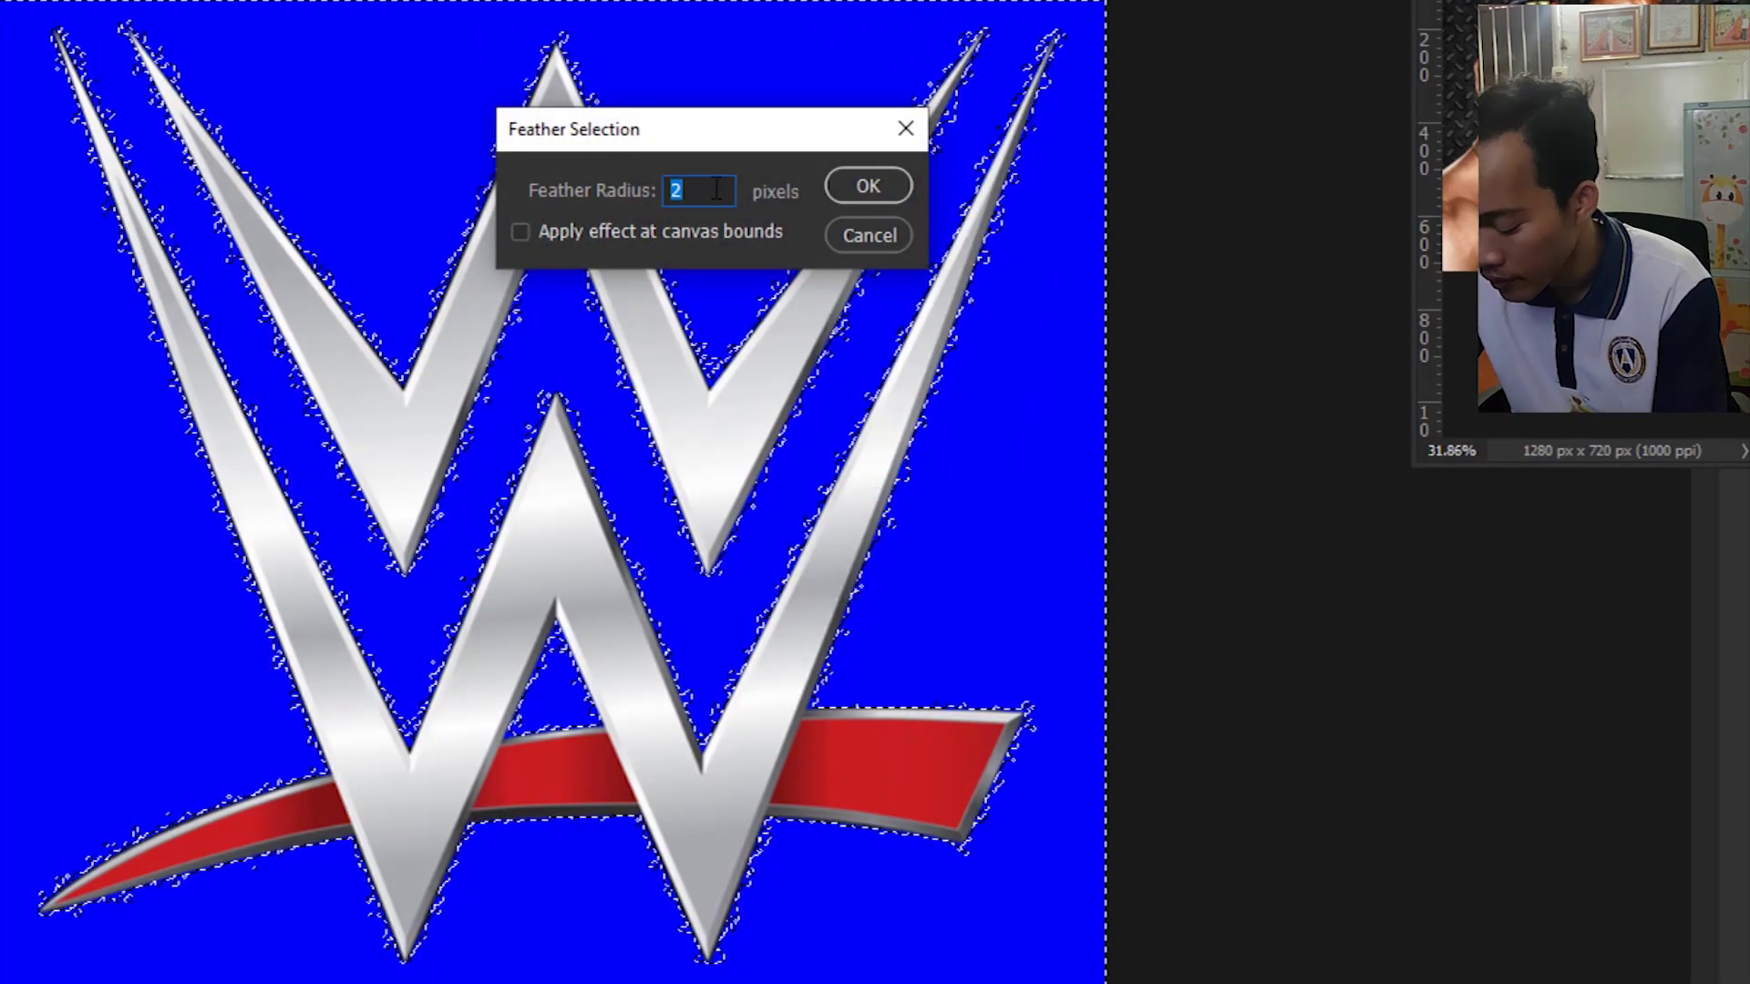
{"action": "type", "text": "1"}
{"action": "left_click", "coordinate": [860, 185]}
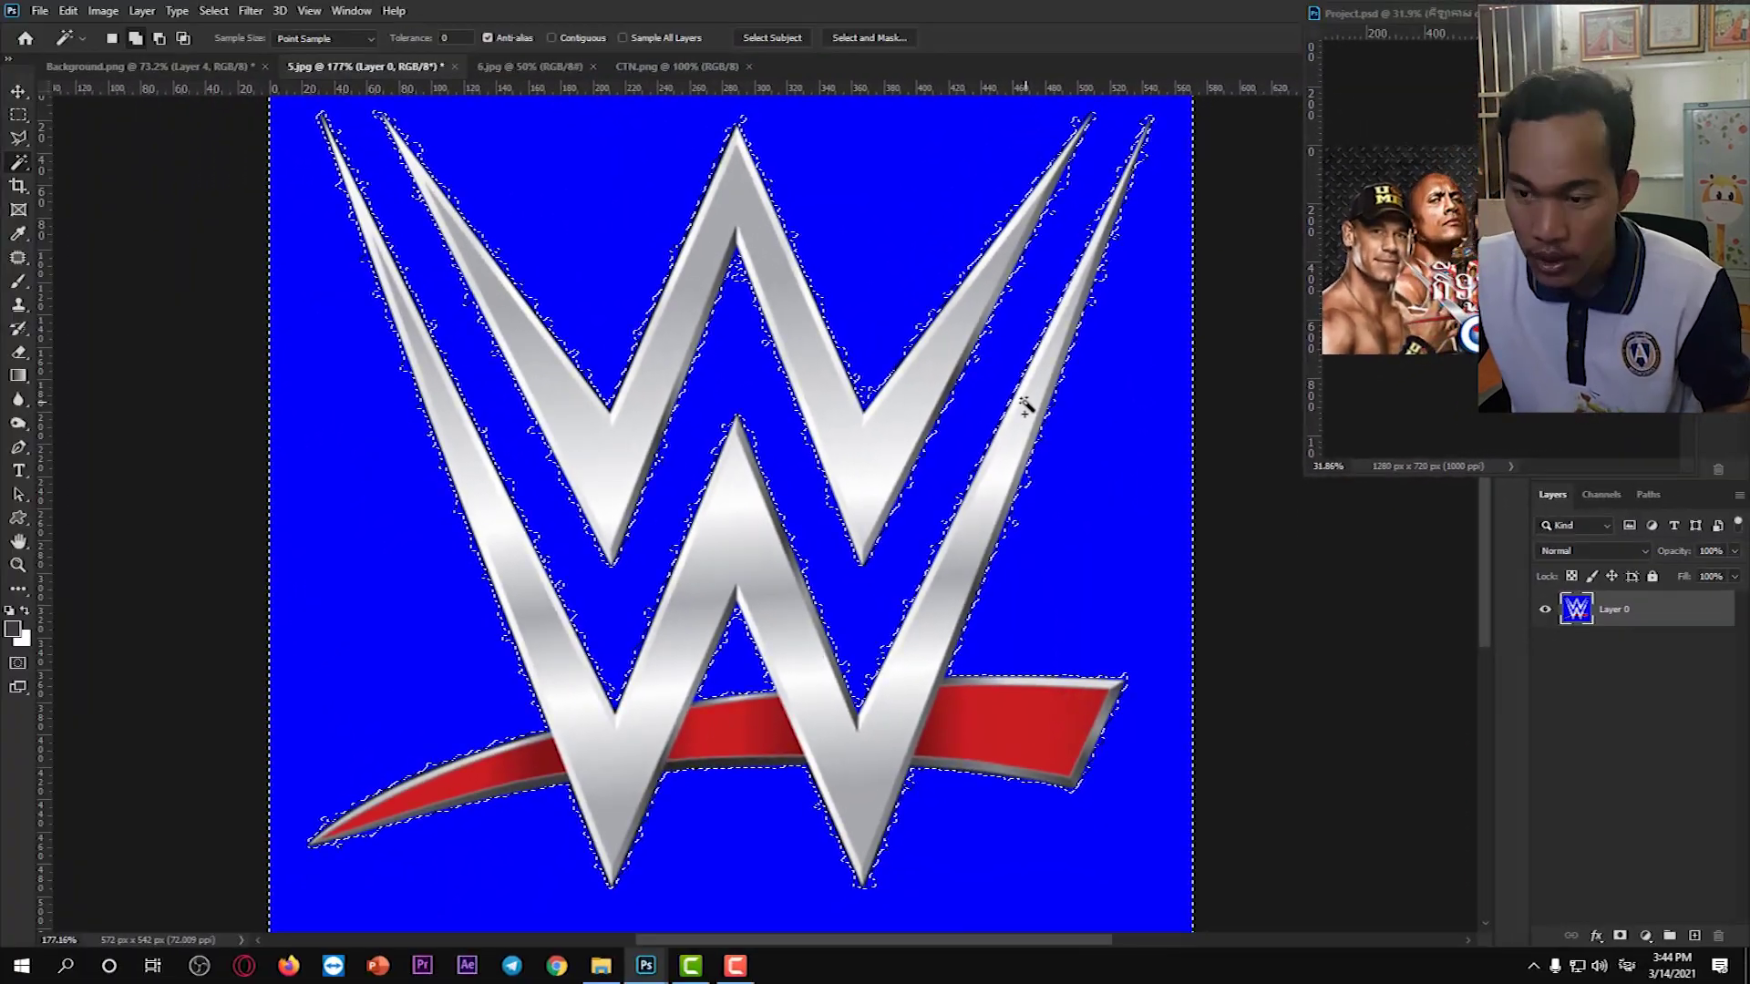
{"action": "key", "text": "ctrl+d"}
Choose the Magic Wand colour-selection tool again.
{"action": "scroll", "coordinate": [814, 344], "scroll_direction": "down", "scroll_amount": 3}
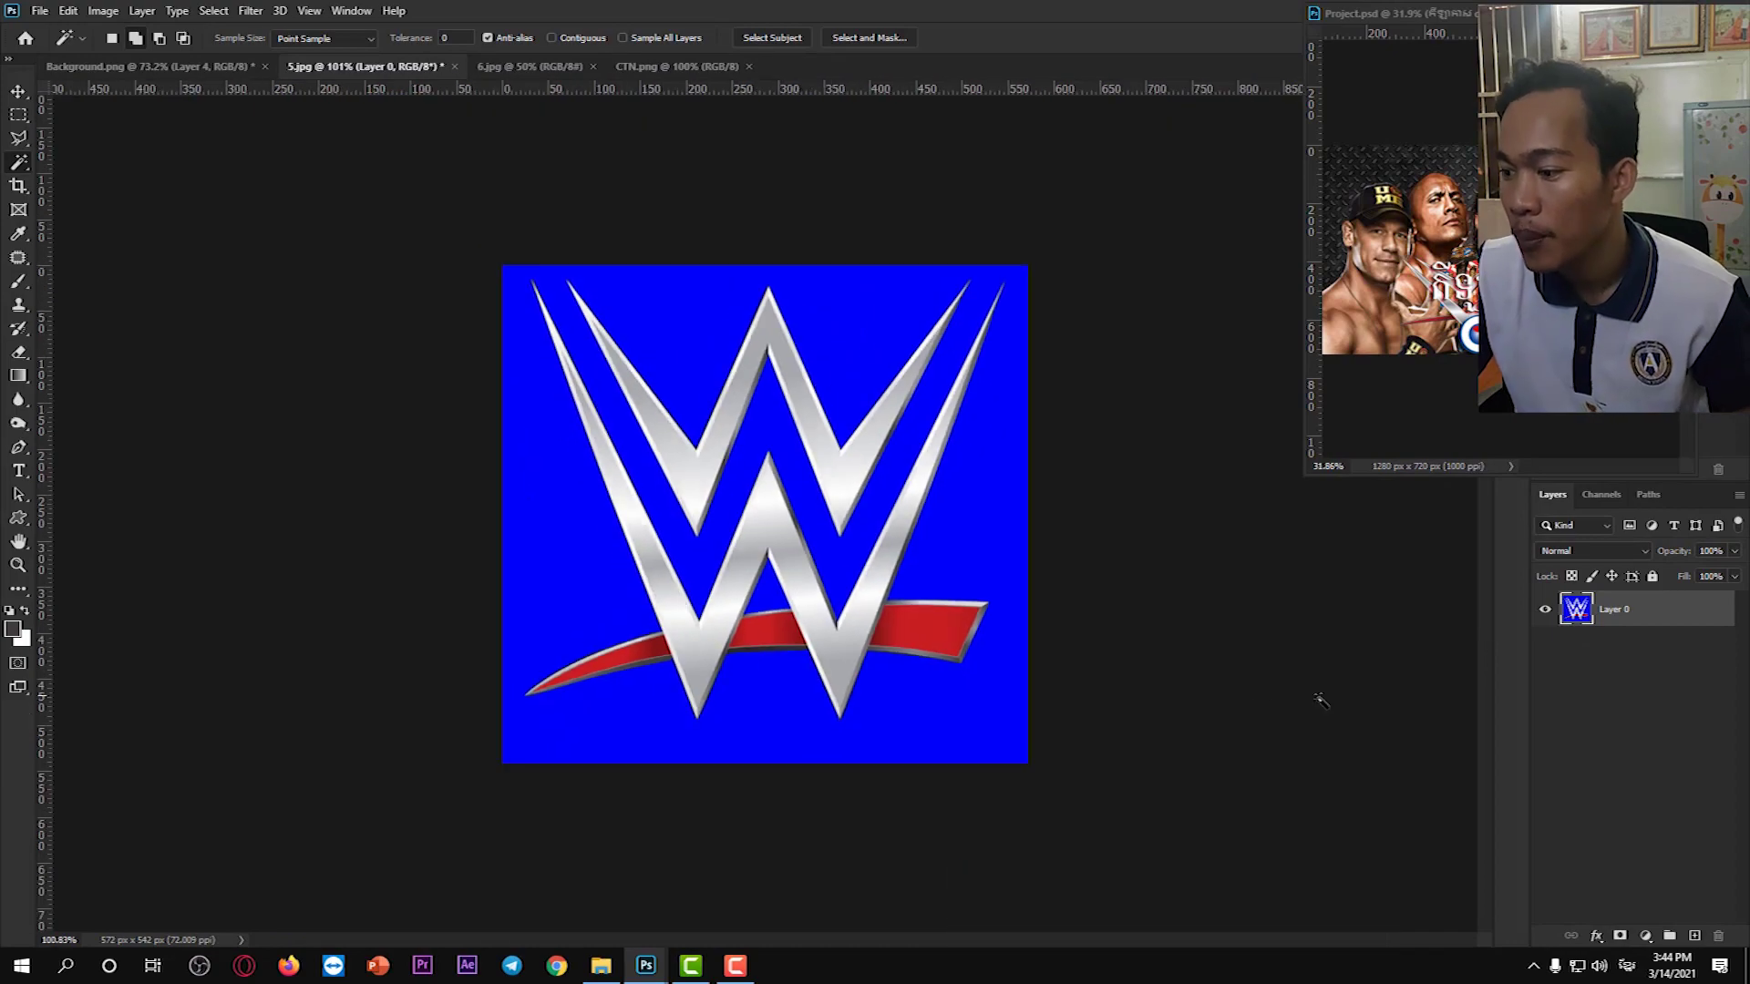
{"action": "scroll", "coordinate": [1112, 664], "scroll_direction": "up", "scroll_amount": 4}
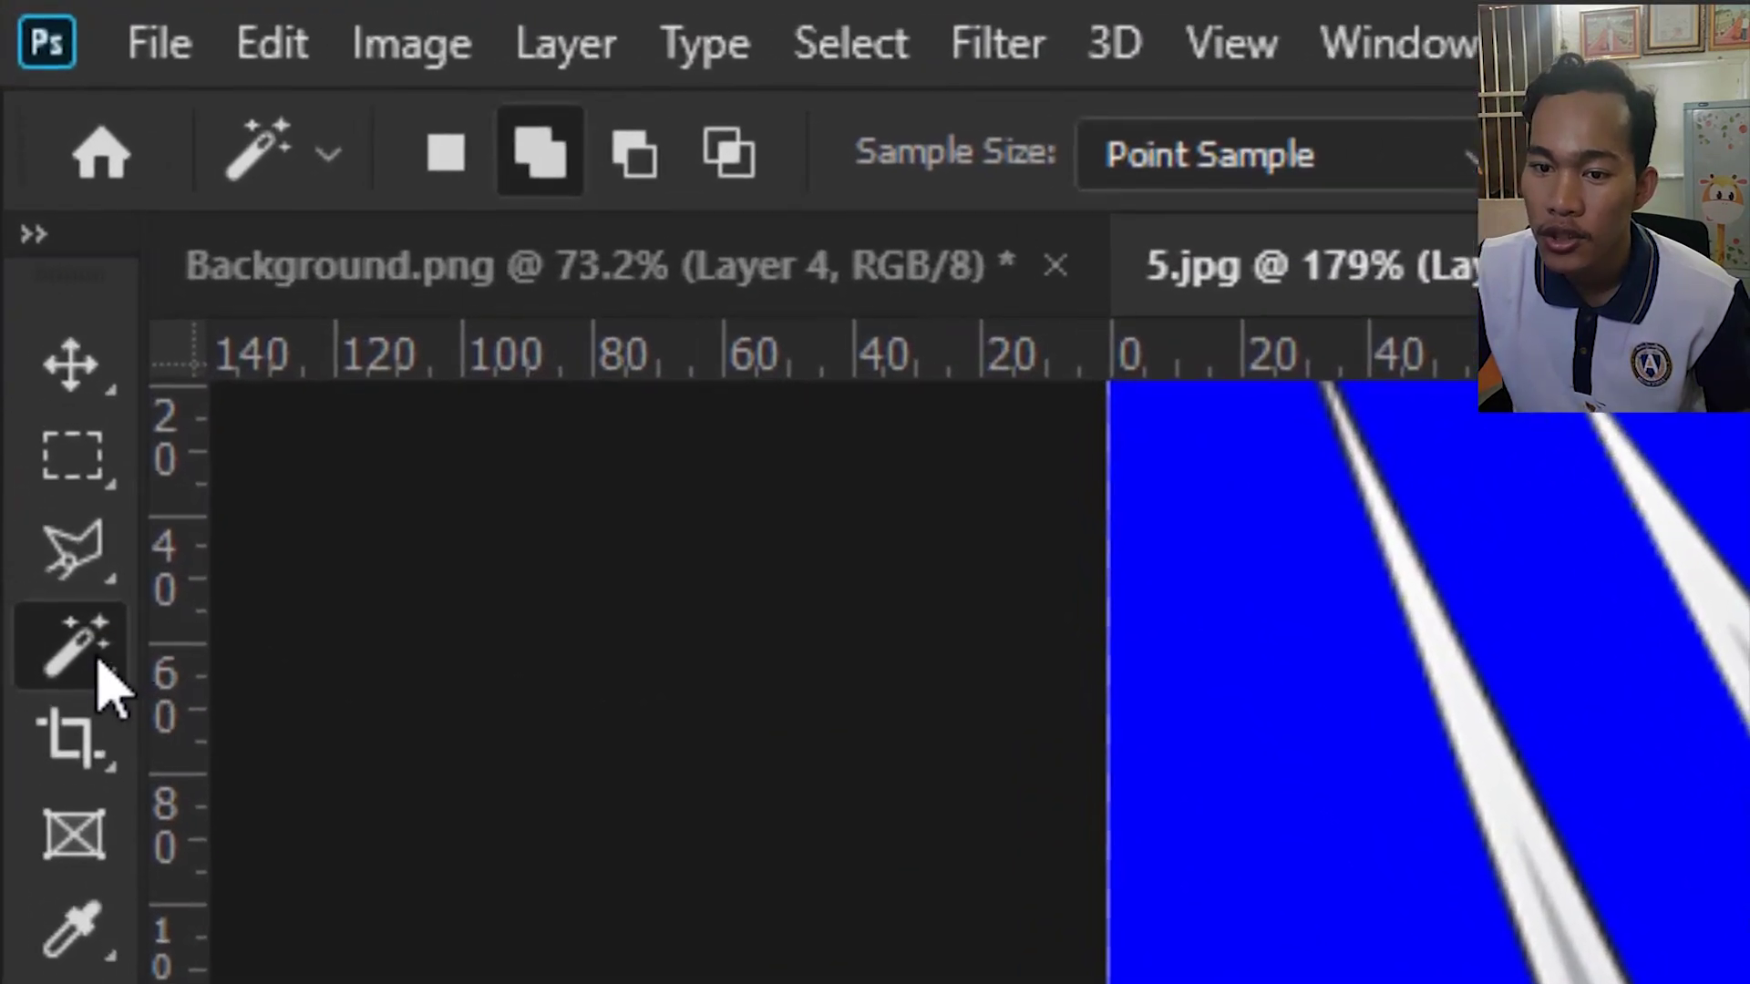
{"action": "right_click", "coordinate": [20, 165]}
{"action": "left_click", "coordinate": [381, 770]}
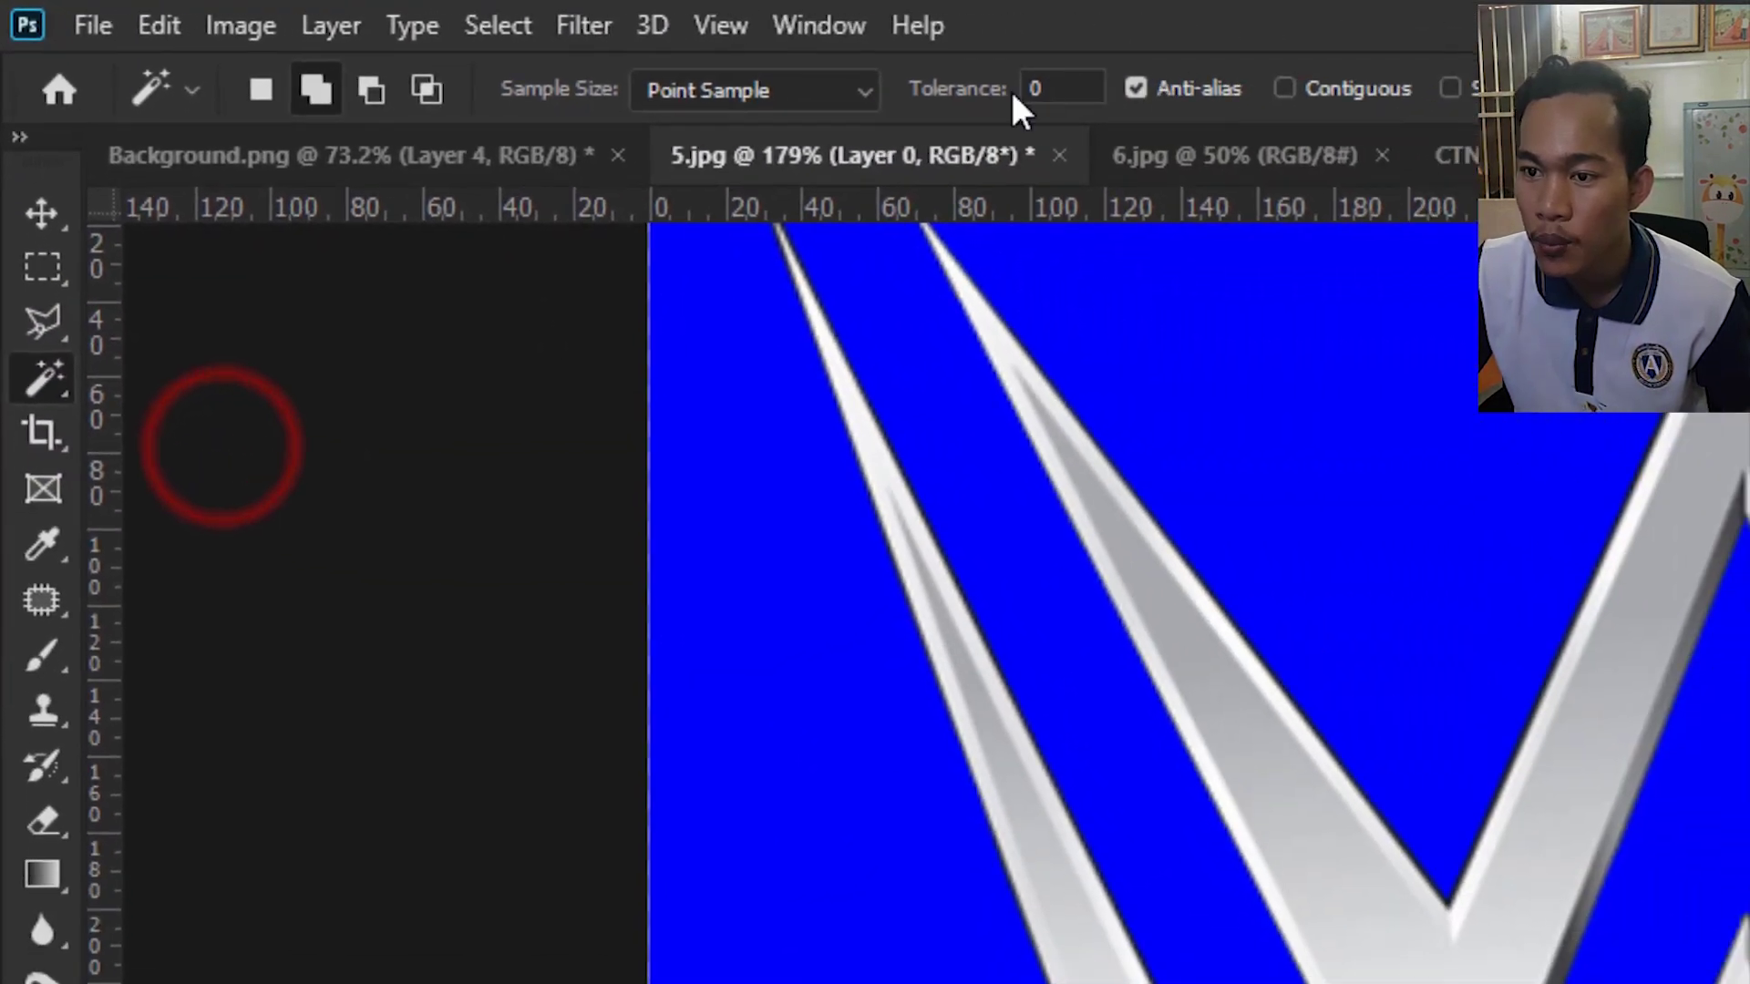
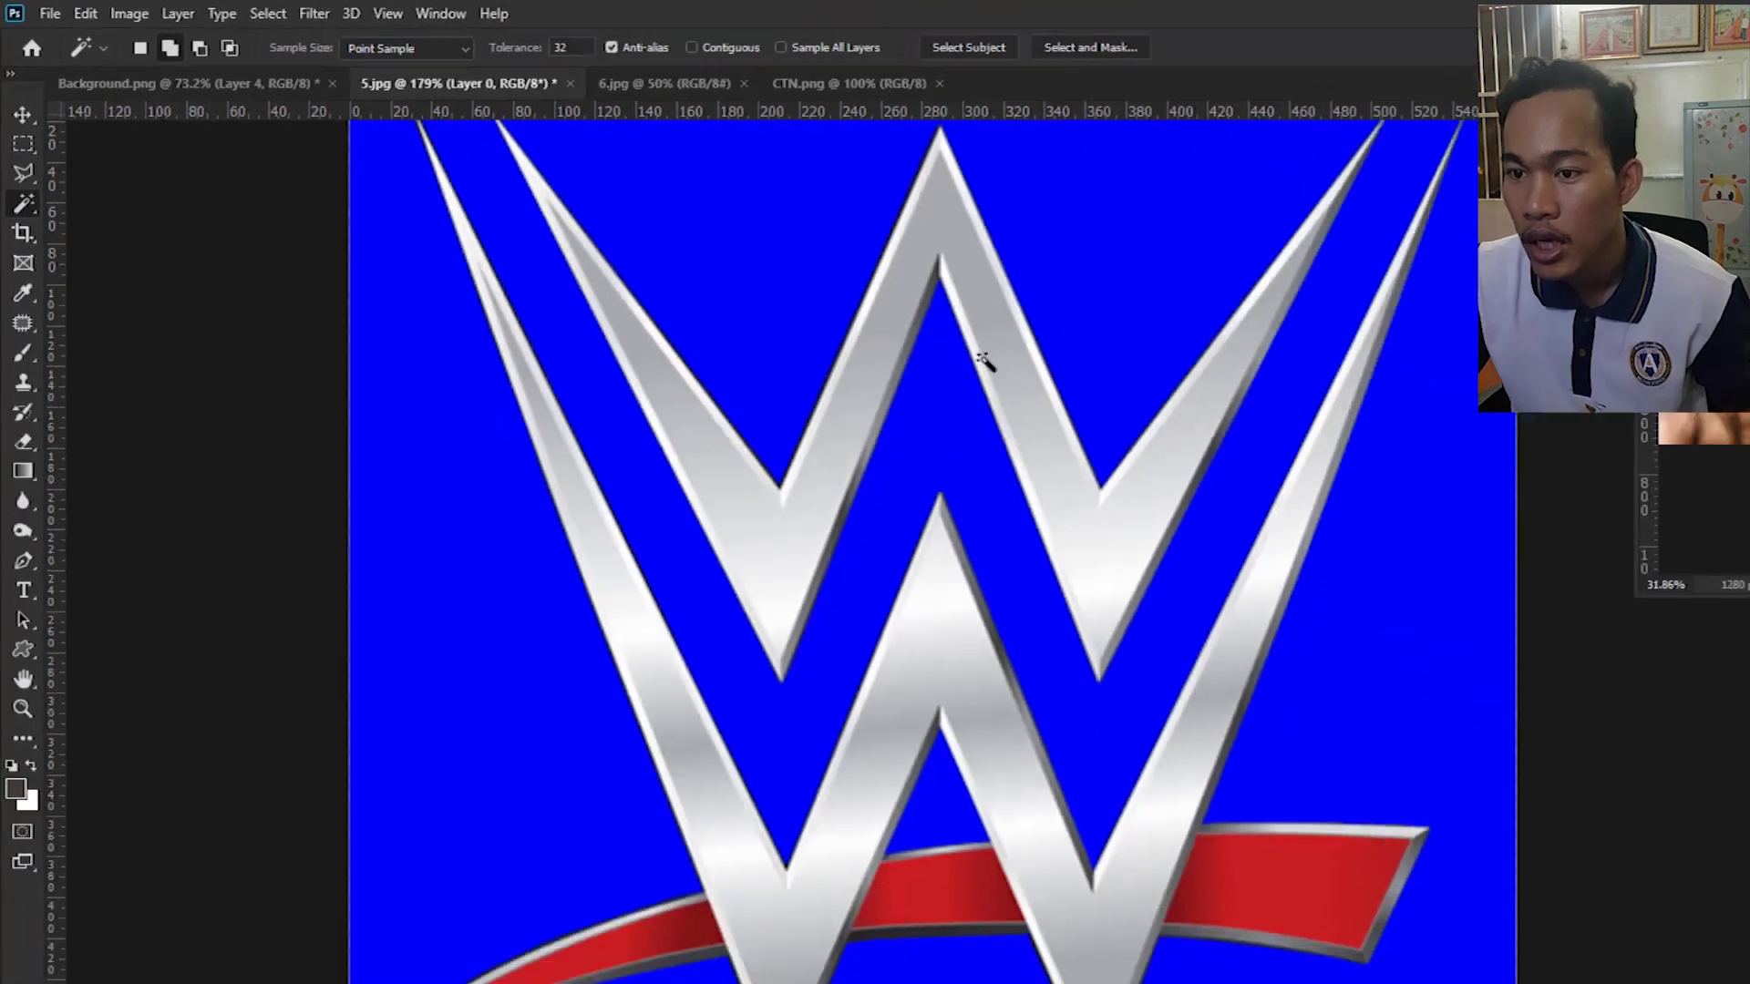
Clear the current selection and set the Magic Wand tolerance to 40.
{"action": "scroll", "coordinate": [806, 431], "scroll_direction": "down", "scroll_amount": 3}
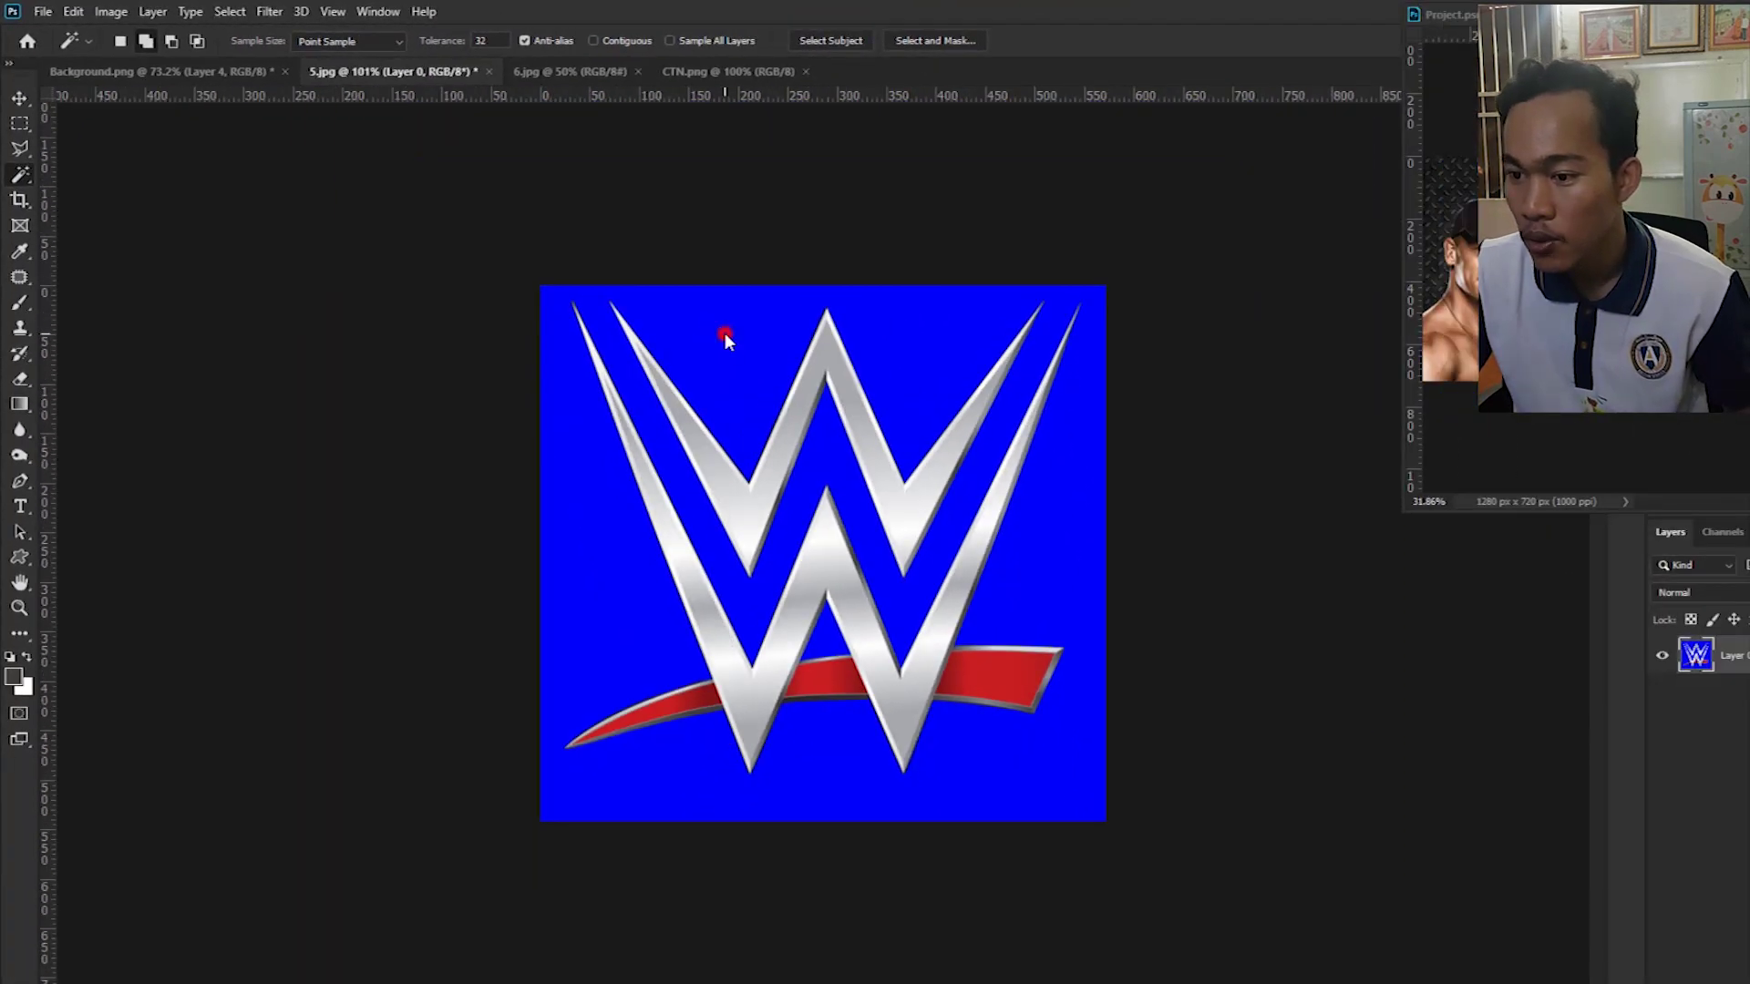
{"action": "scroll", "coordinate": [813, 556], "scroll_direction": "up", "scroll_amount": 3}
{"action": "scroll", "coordinate": [1023, 665], "scroll_direction": "up", "scroll_amount": 4}
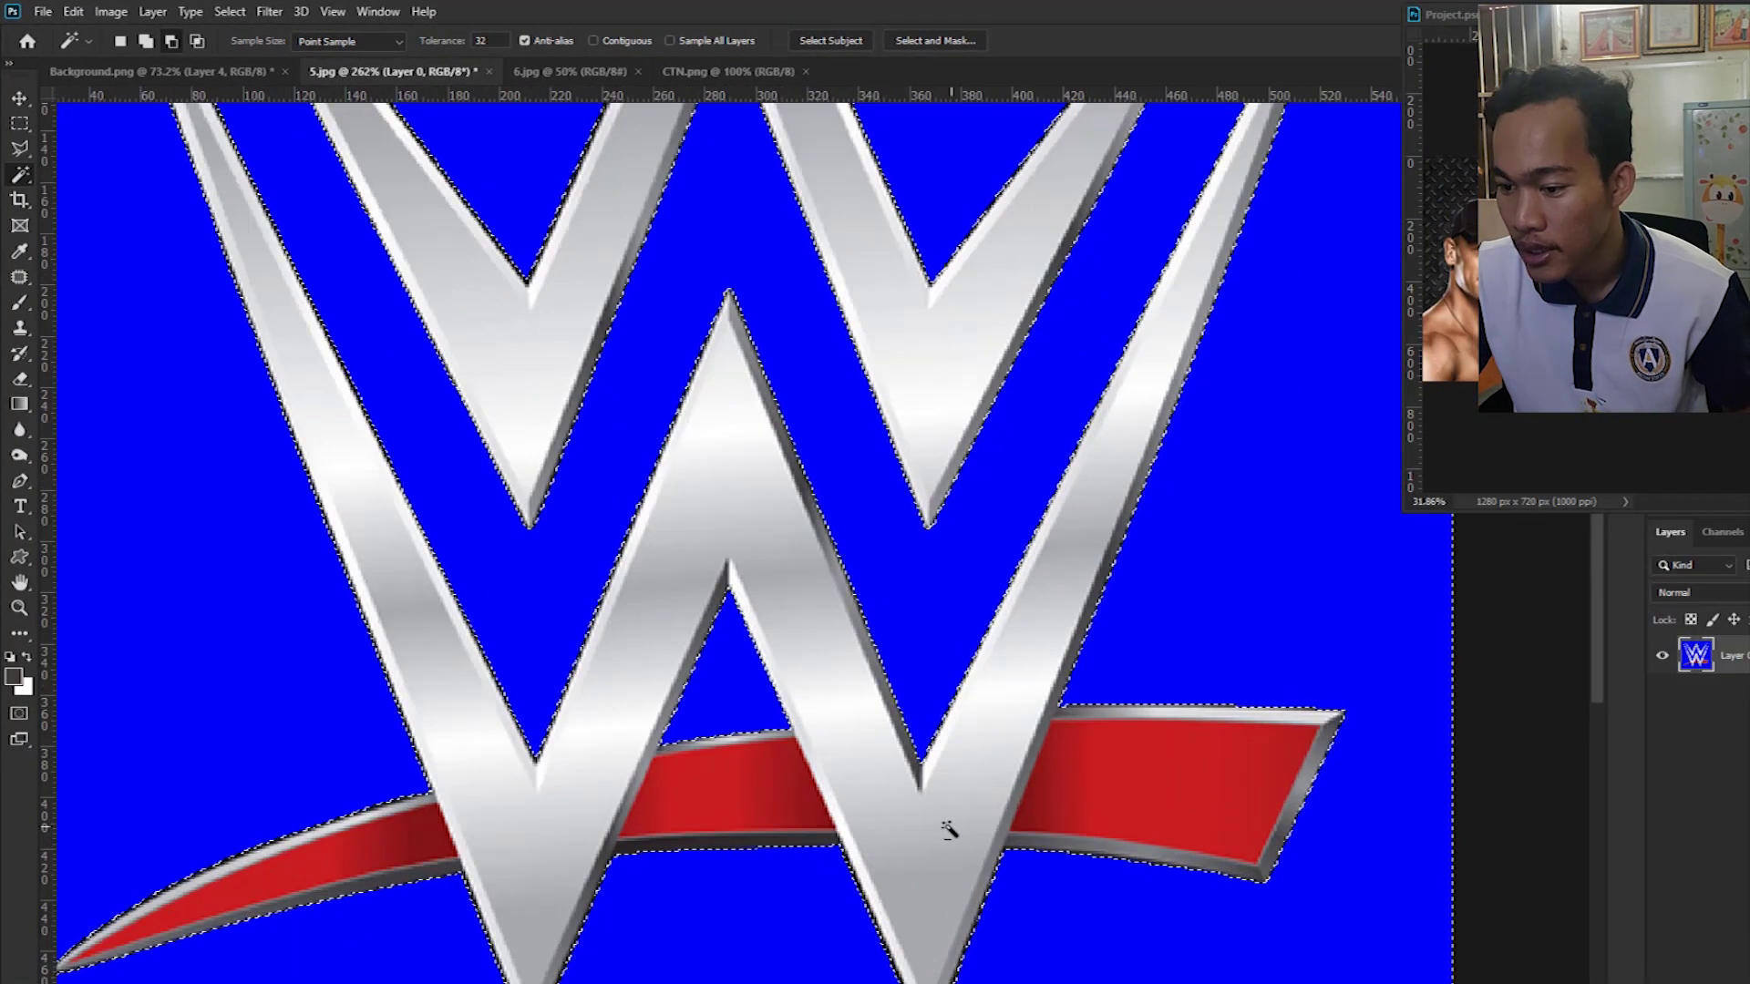
{"action": "scroll", "coordinate": [853, 832], "scroll_direction": "down", "scroll_amount": 2}
{"action": "scroll", "coordinate": [676, 743], "scroll_direction": "down", "scroll_amount": 2}
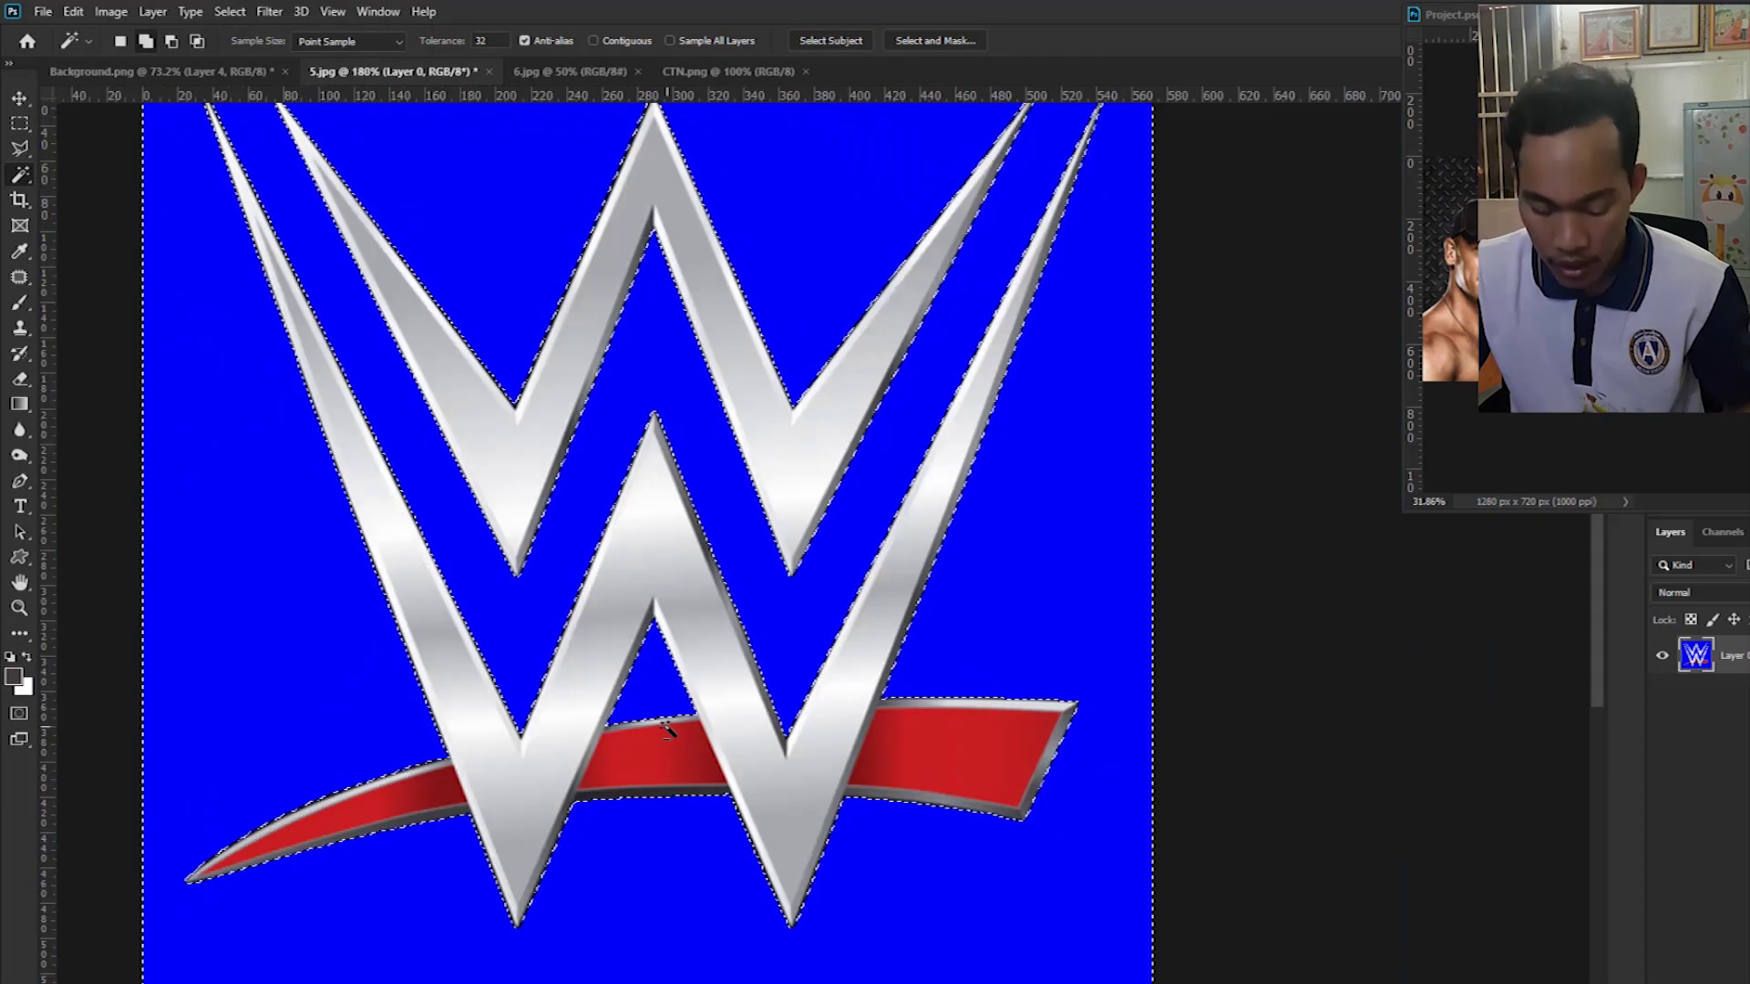
{"action": "key", "text": "ctrl+d"}
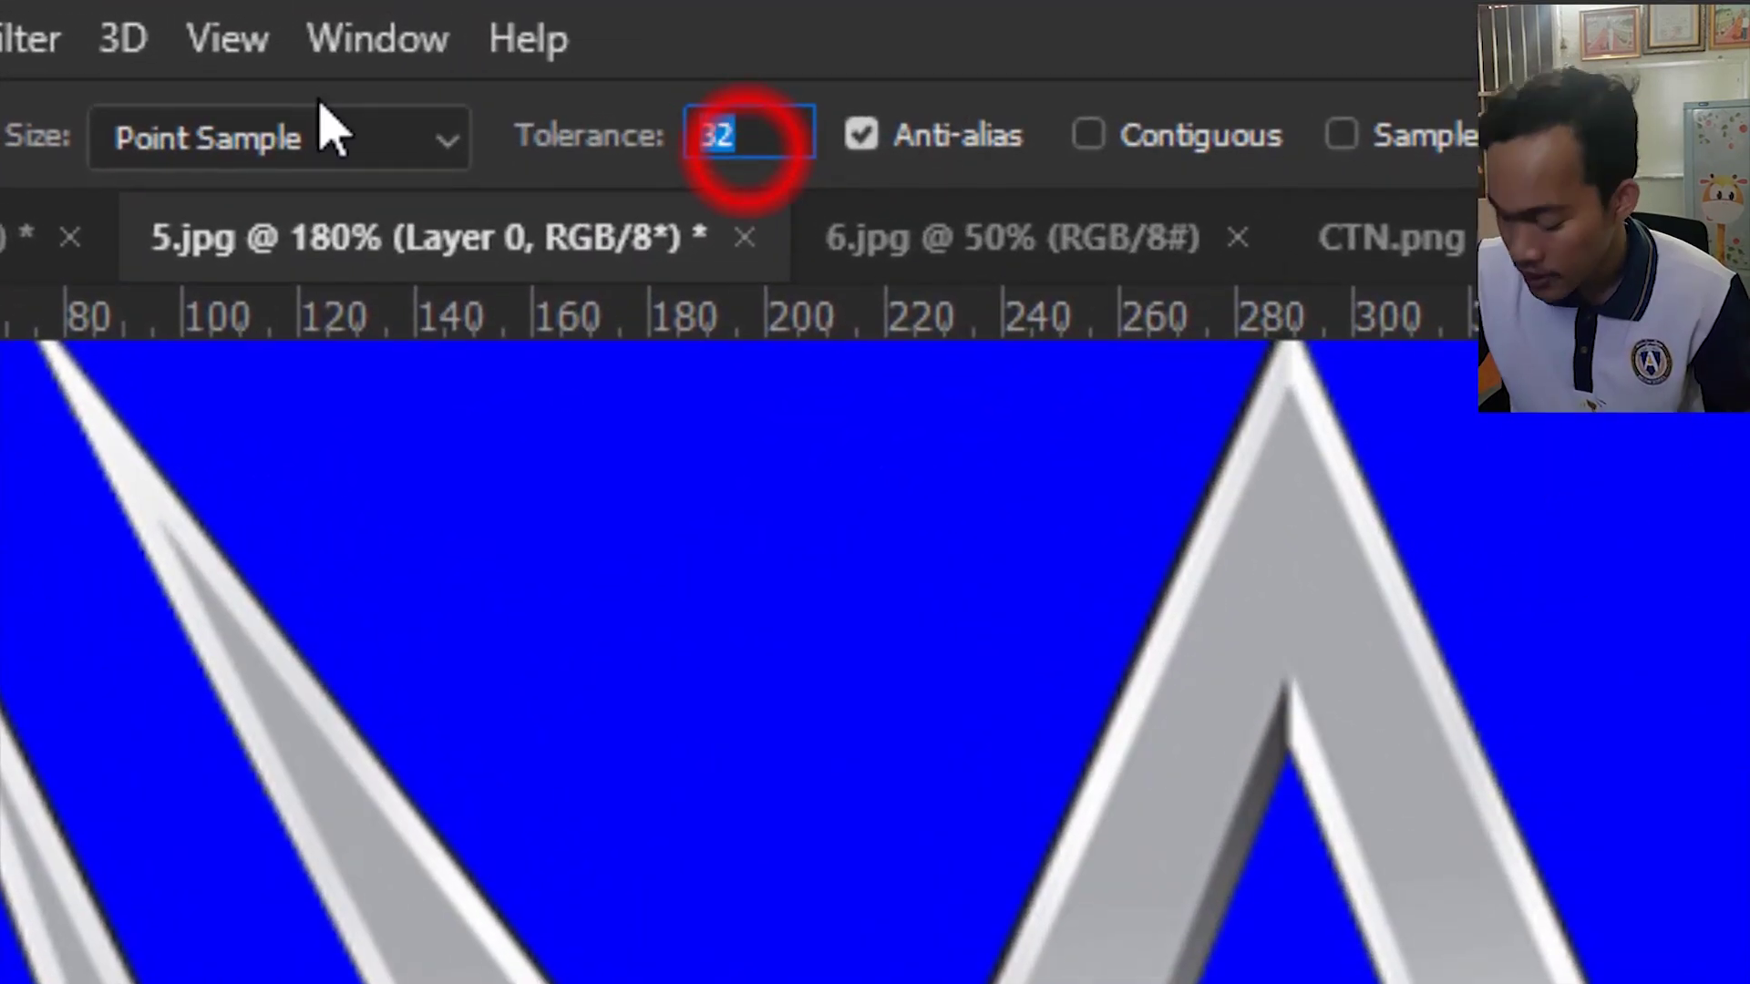
{"action": "type", "text": "40"}
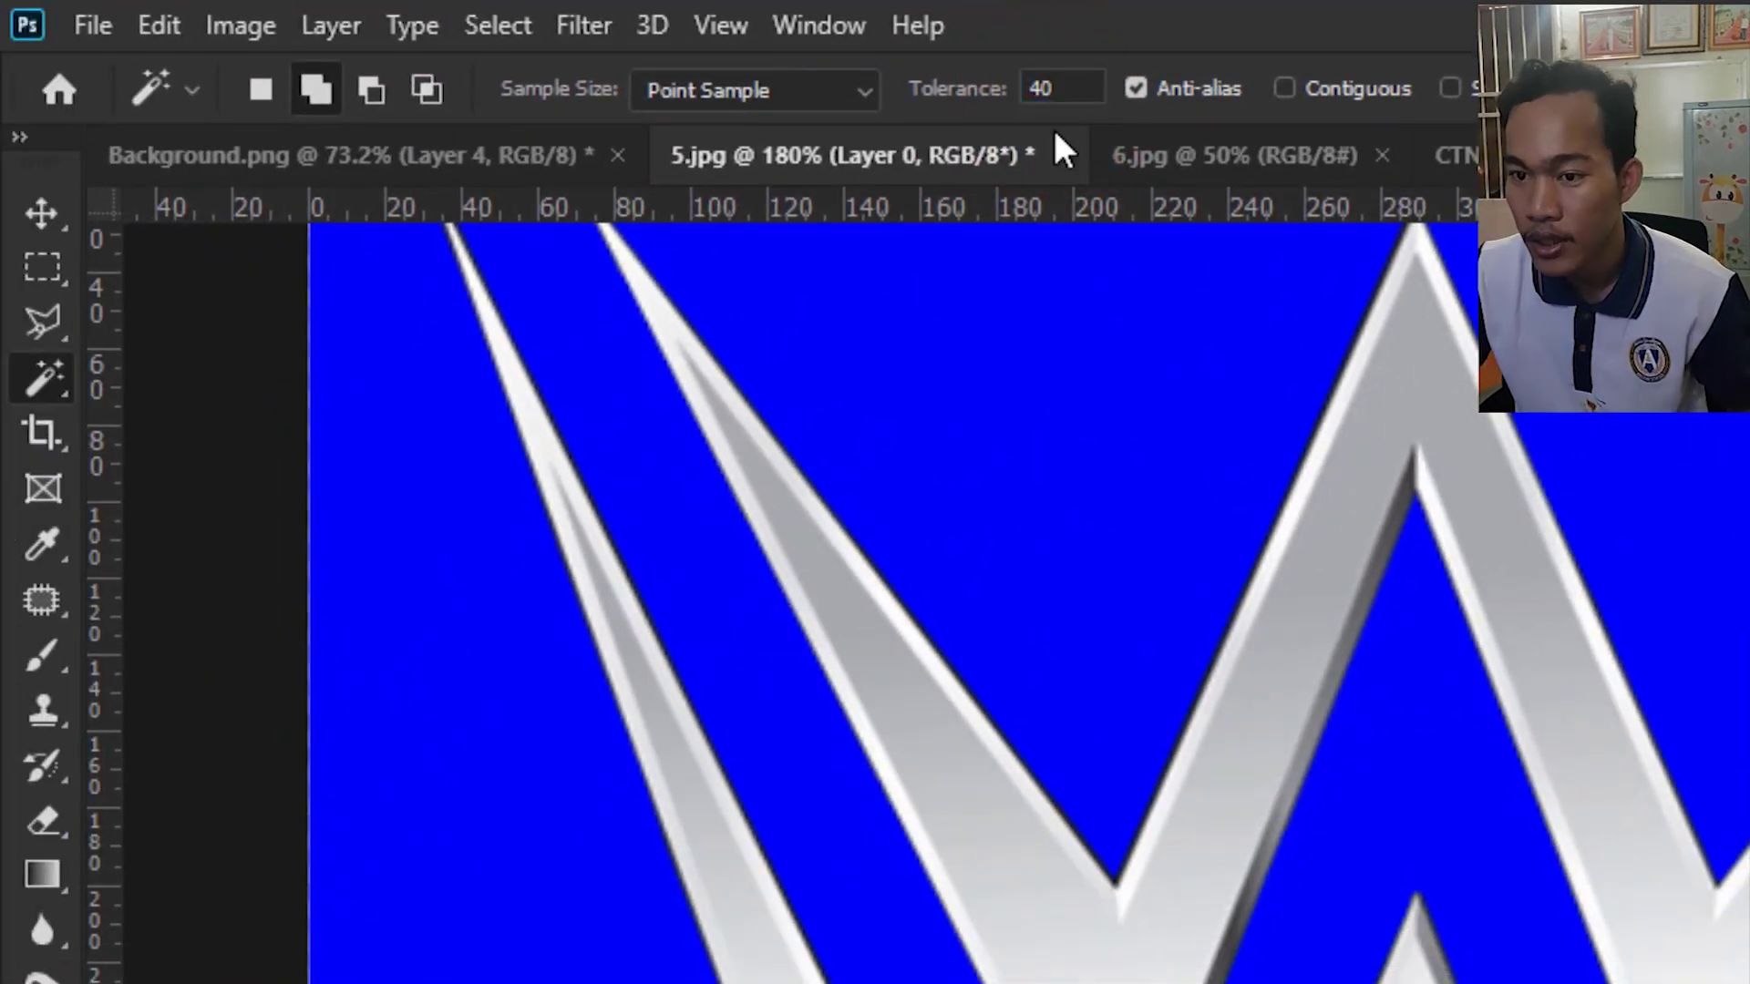
Select the blue background around the WWE logo, test-delete it, then undo to keep it.
{"action": "scroll", "coordinate": [1052, 547], "scroll_direction": "down", "scroll_amount": 2}
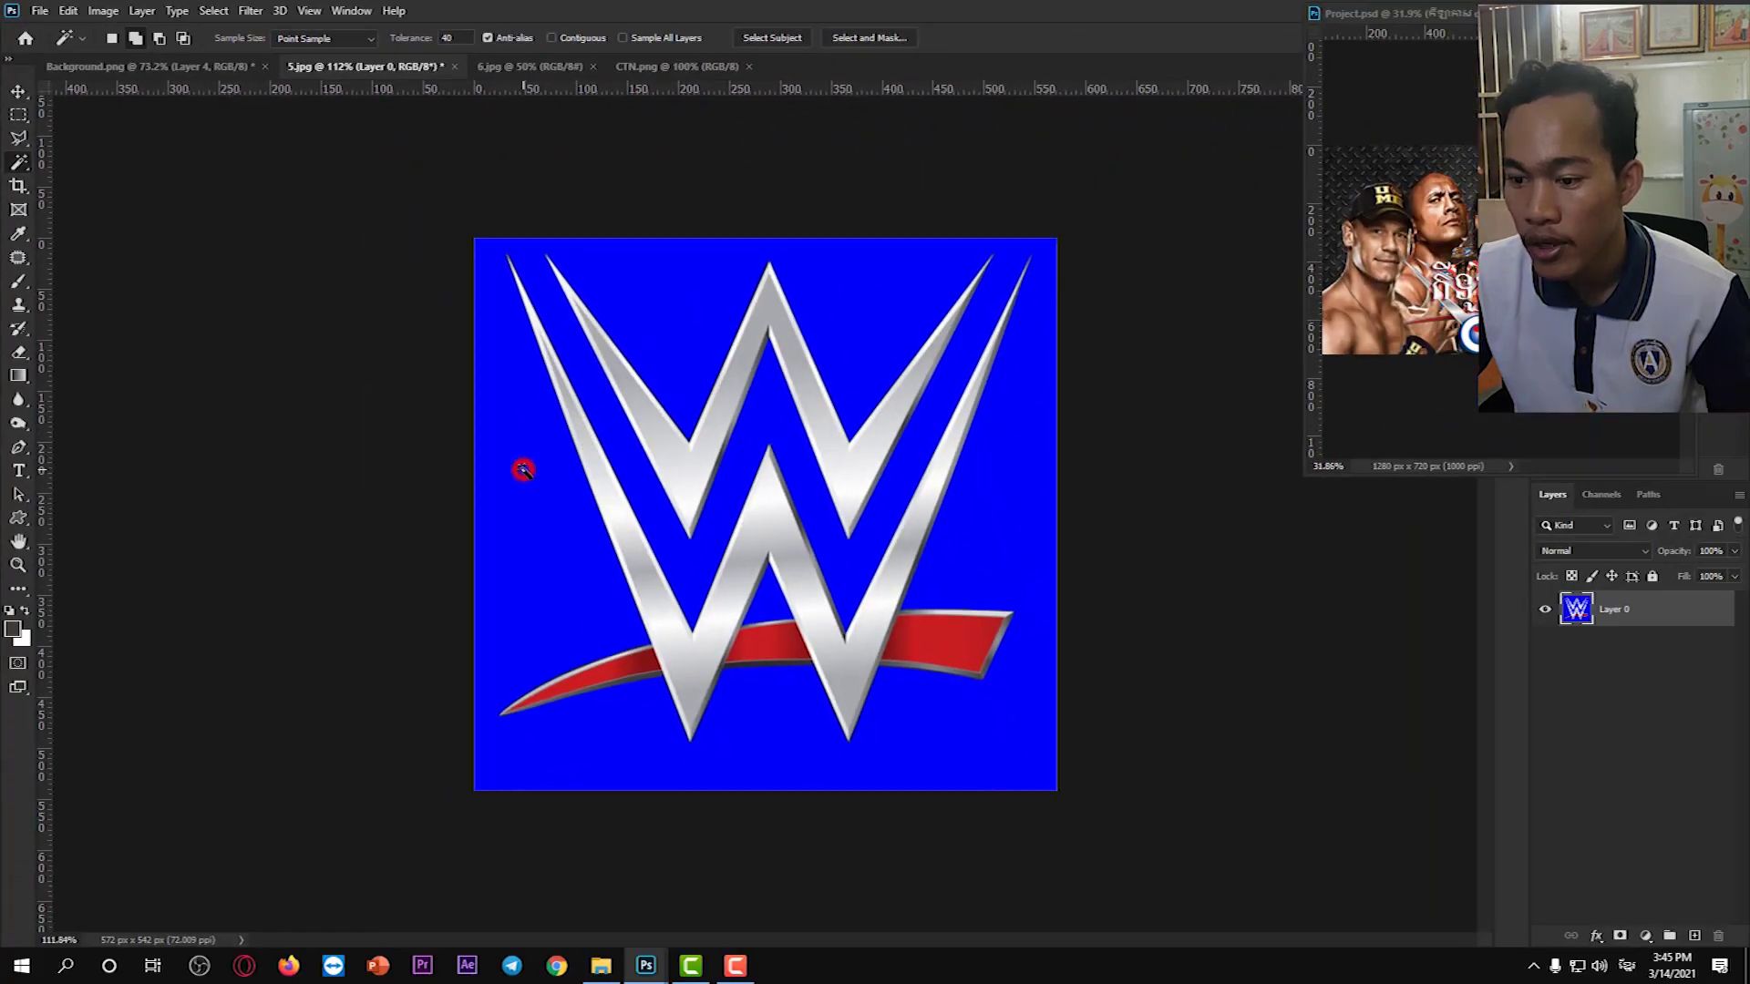
{"action": "scroll", "coordinate": [726, 565], "scroll_direction": "up", "scroll_amount": 3}
{"action": "scroll", "coordinate": [722, 585], "scroll_direction": "down", "scroll_amount": 1}
{"action": "scroll", "coordinate": [775, 601], "scroll_direction": "down", "scroll_amount": 2}
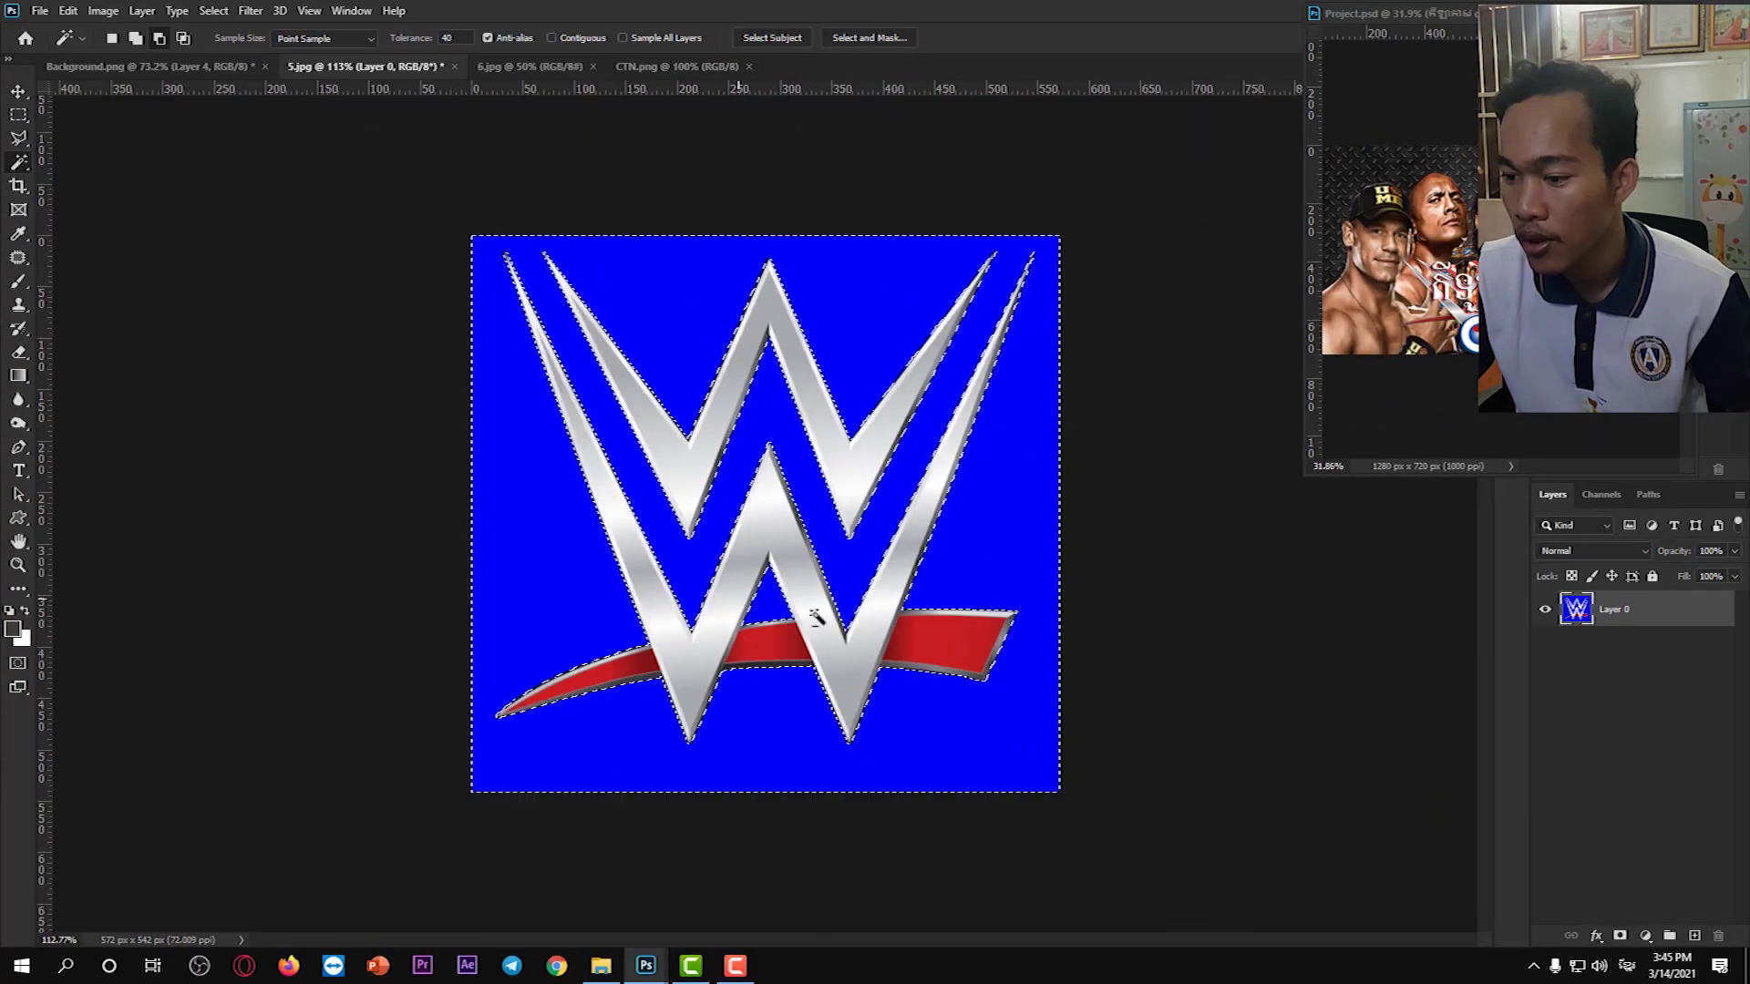
{"action": "scroll", "coordinate": [819, 624], "scroll_direction": "up", "scroll_amount": 1}
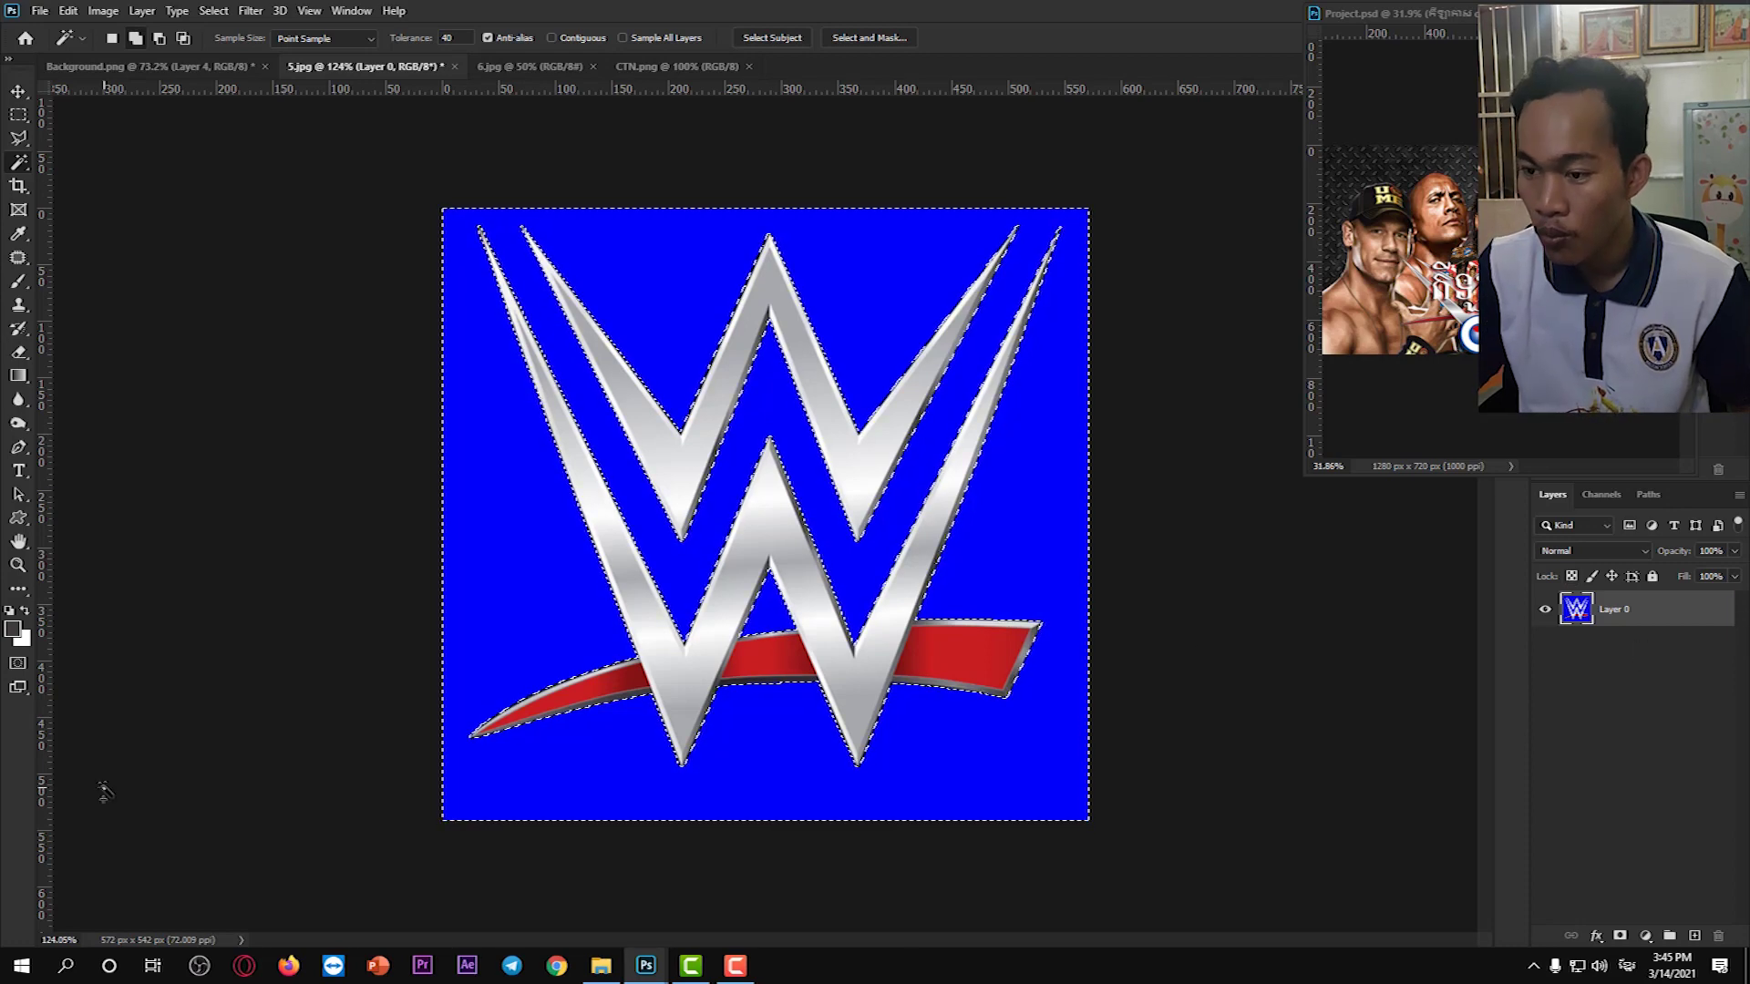
{"action": "key", "text": "BackSpace"}
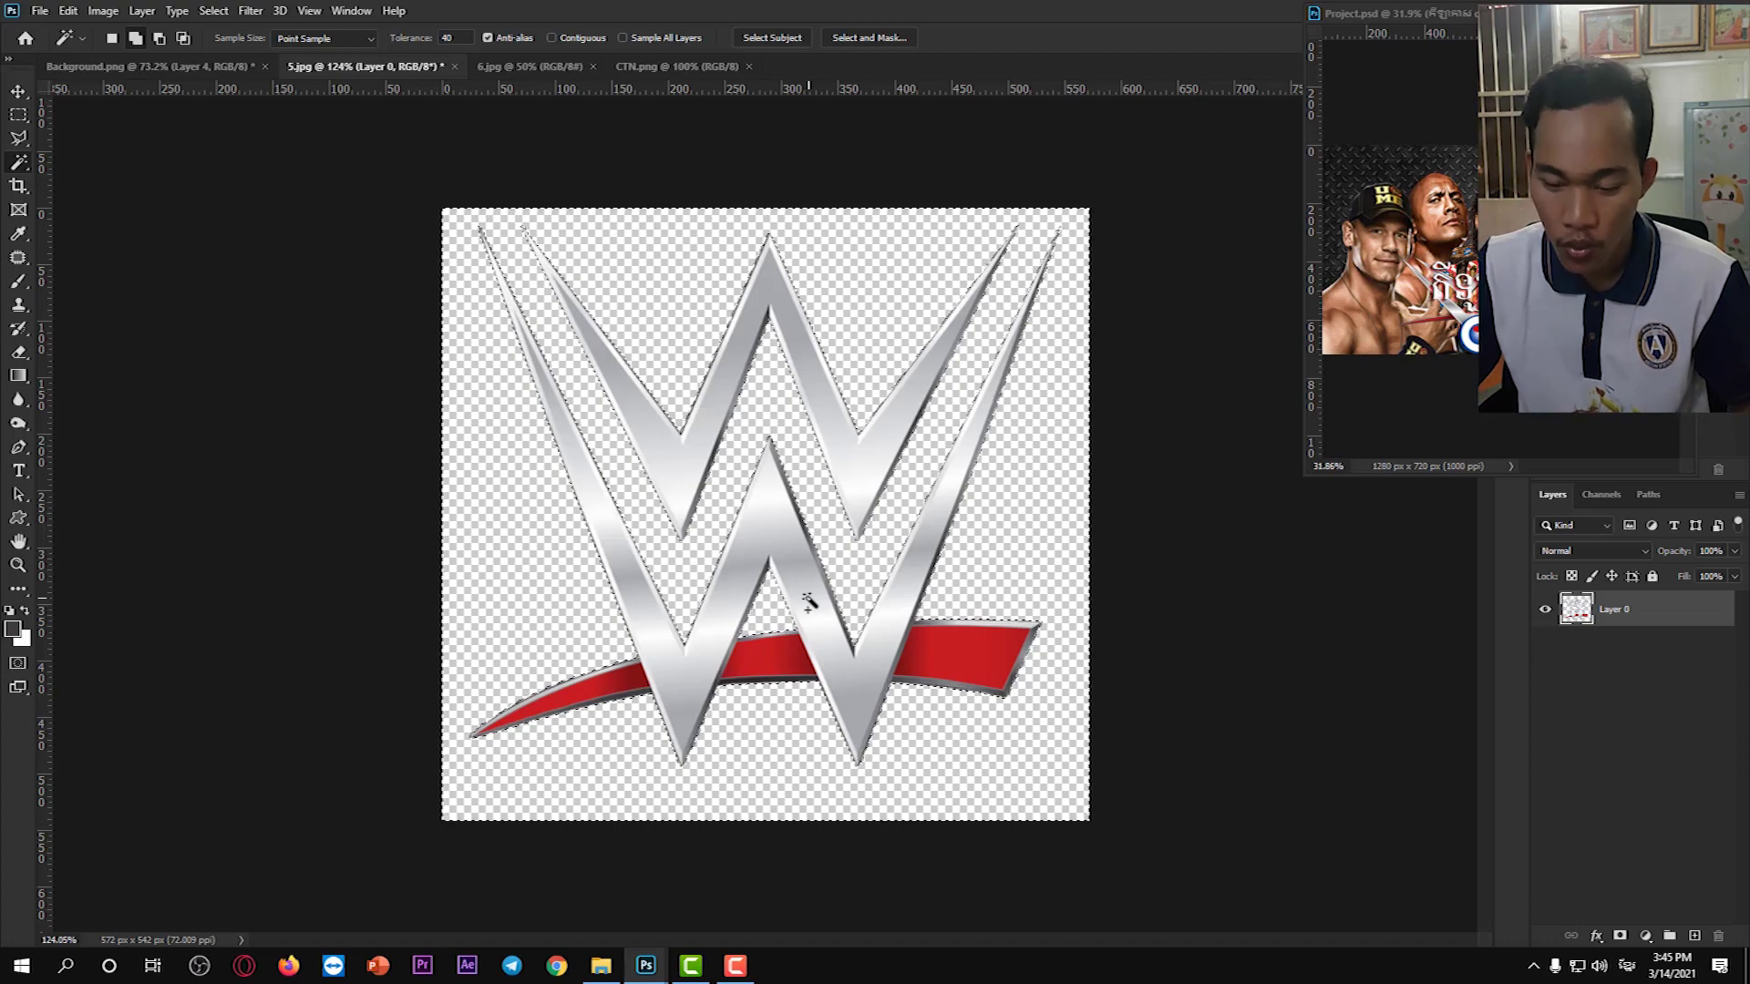
{"action": "key", "text": "ctrl+z"}
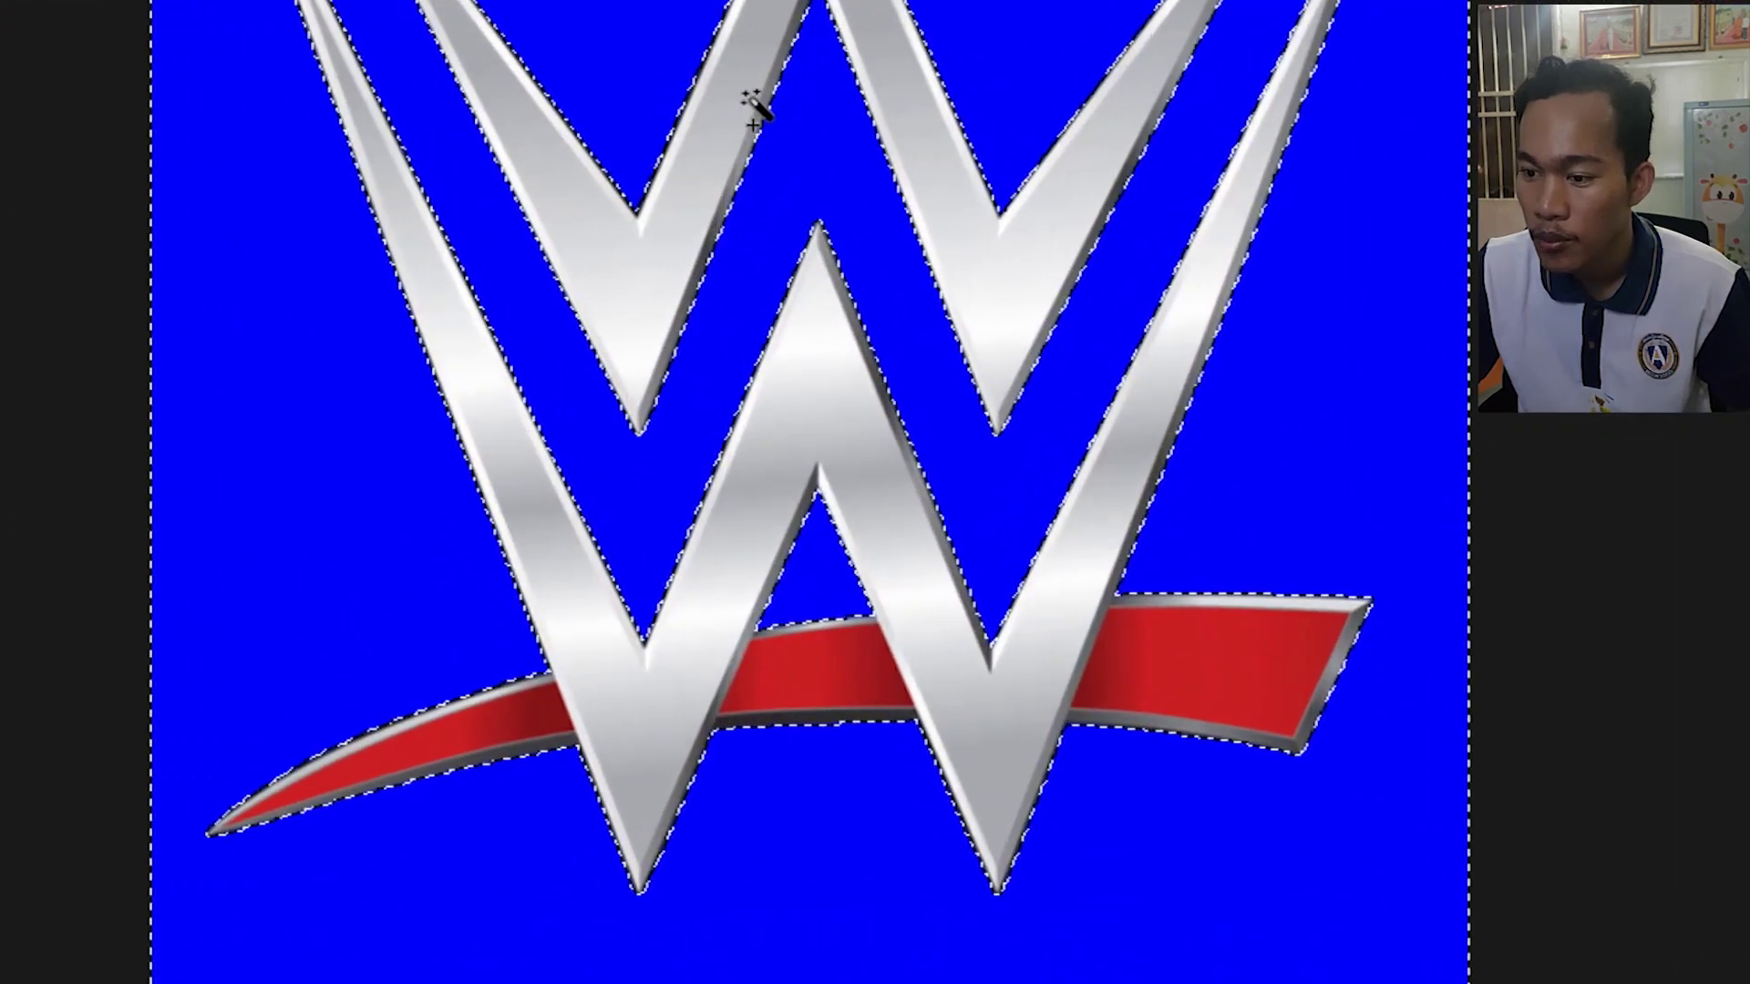
{"action": "right_click", "coordinate": [749, 100]}
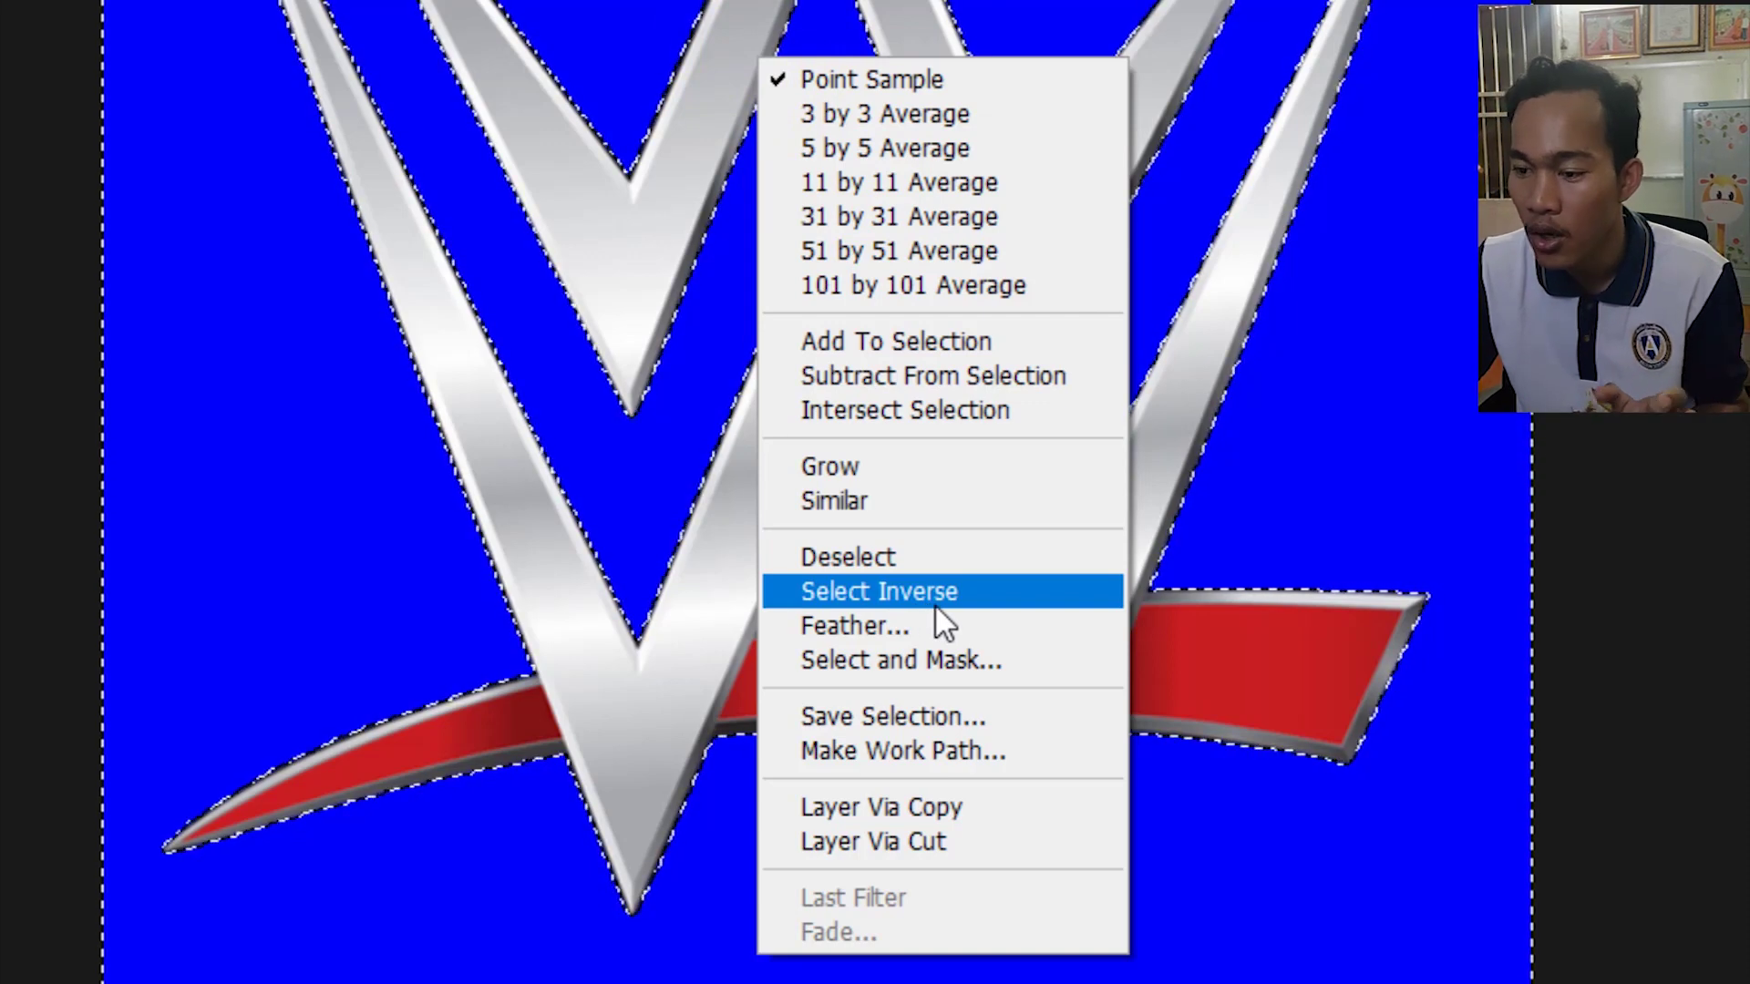
Invert the selection and drag the WWE logo into Background.png as Layer 5.
{"action": "left_click", "coordinate": [909, 603]}
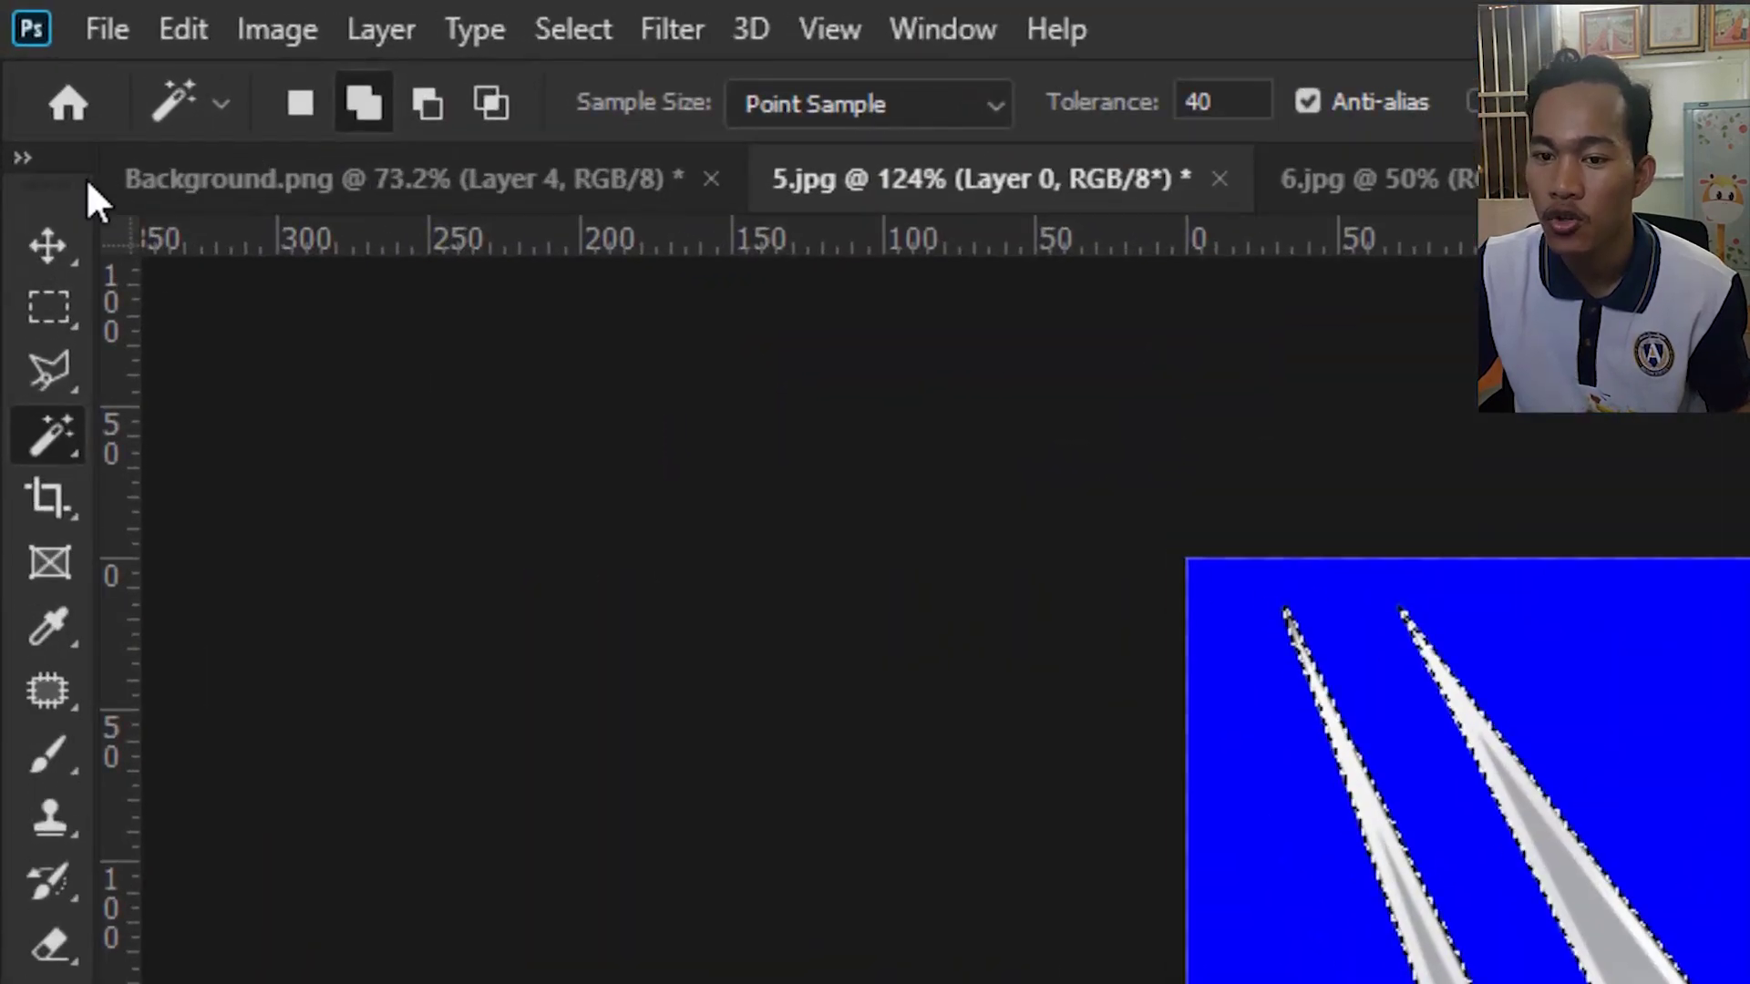
{"action": "left_click", "coordinate": [50, 244]}
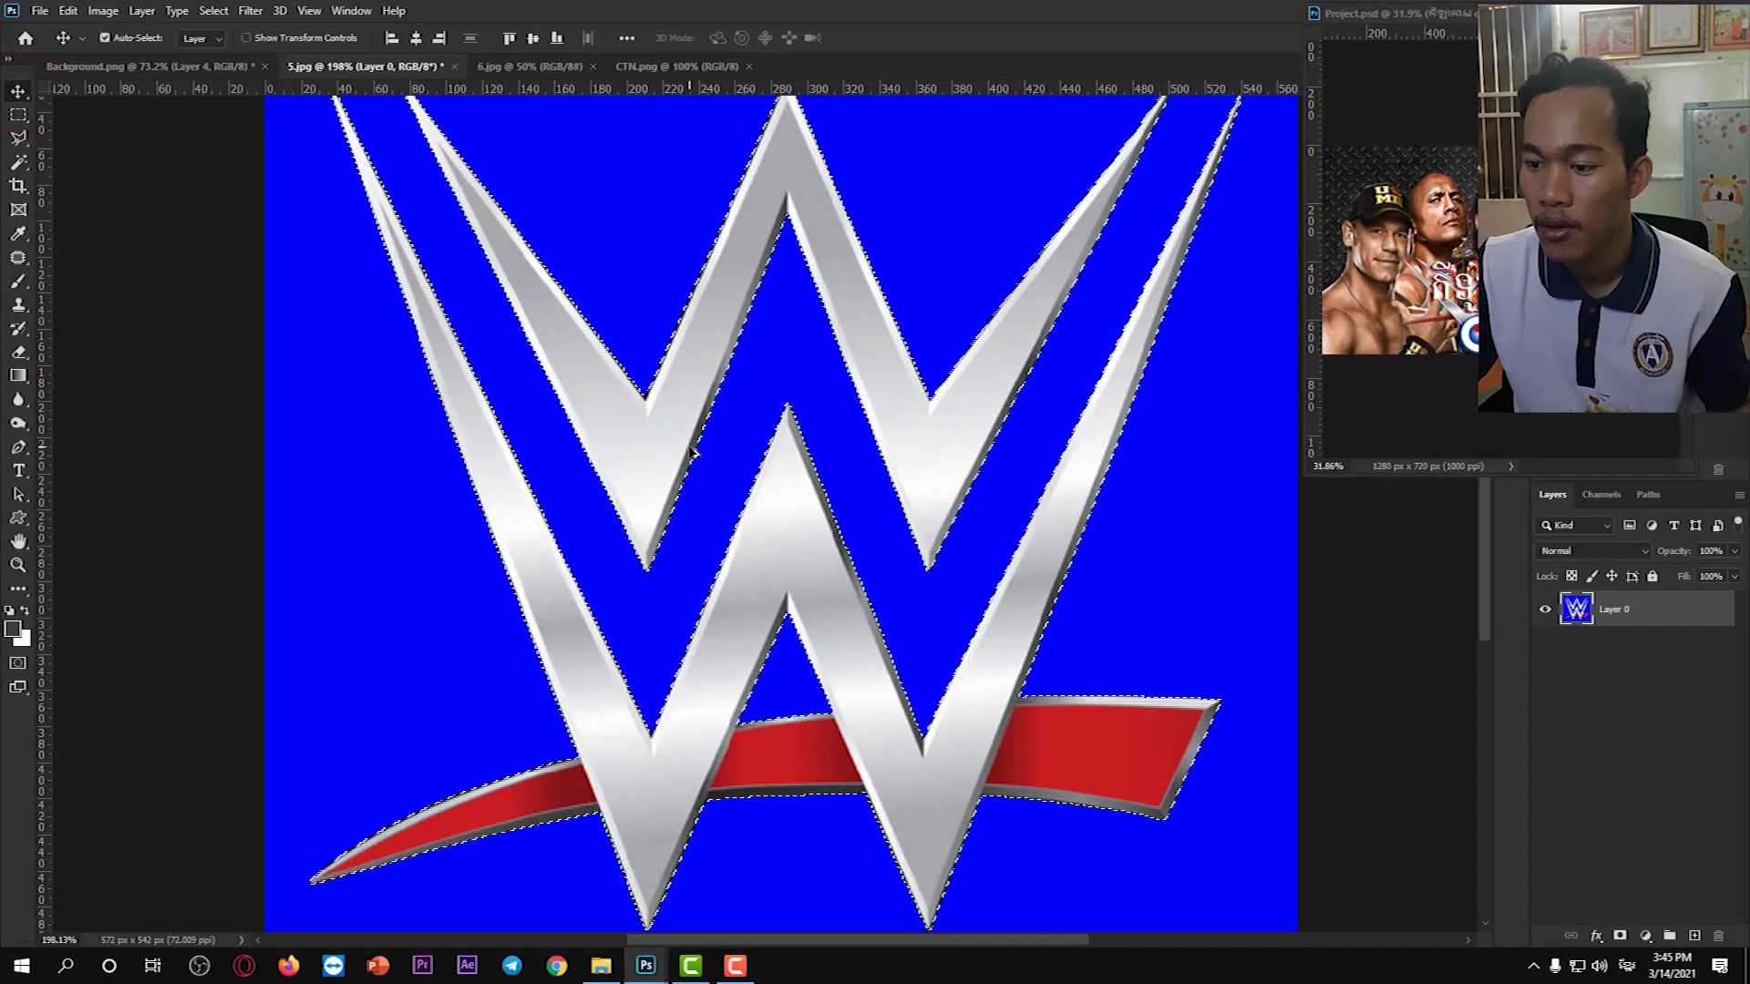
{"action": "left_click_drag", "start_coordinate": [660, 440], "coordinate": [516, 654]}
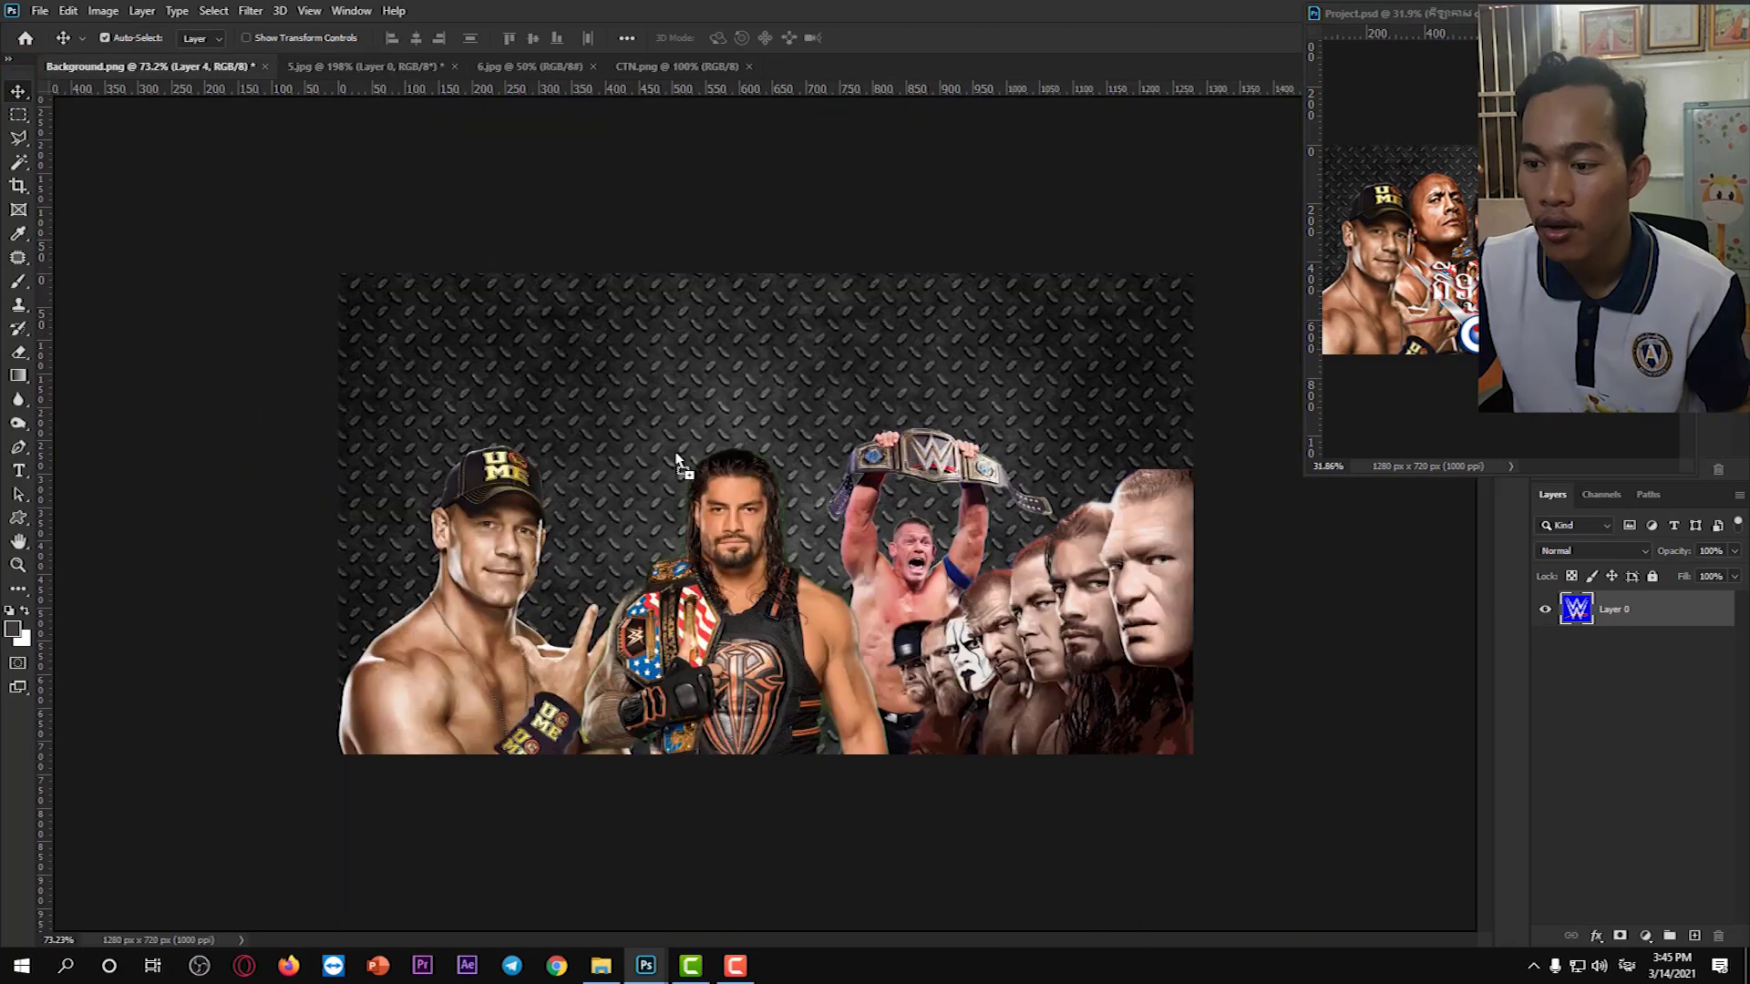
{"action": "left_click_drag", "start_coordinate": [517, 653], "coordinate": [740, 574]}
{"action": "left_click_drag", "start_coordinate": [848, 566], "coordinate": [840, 576]}
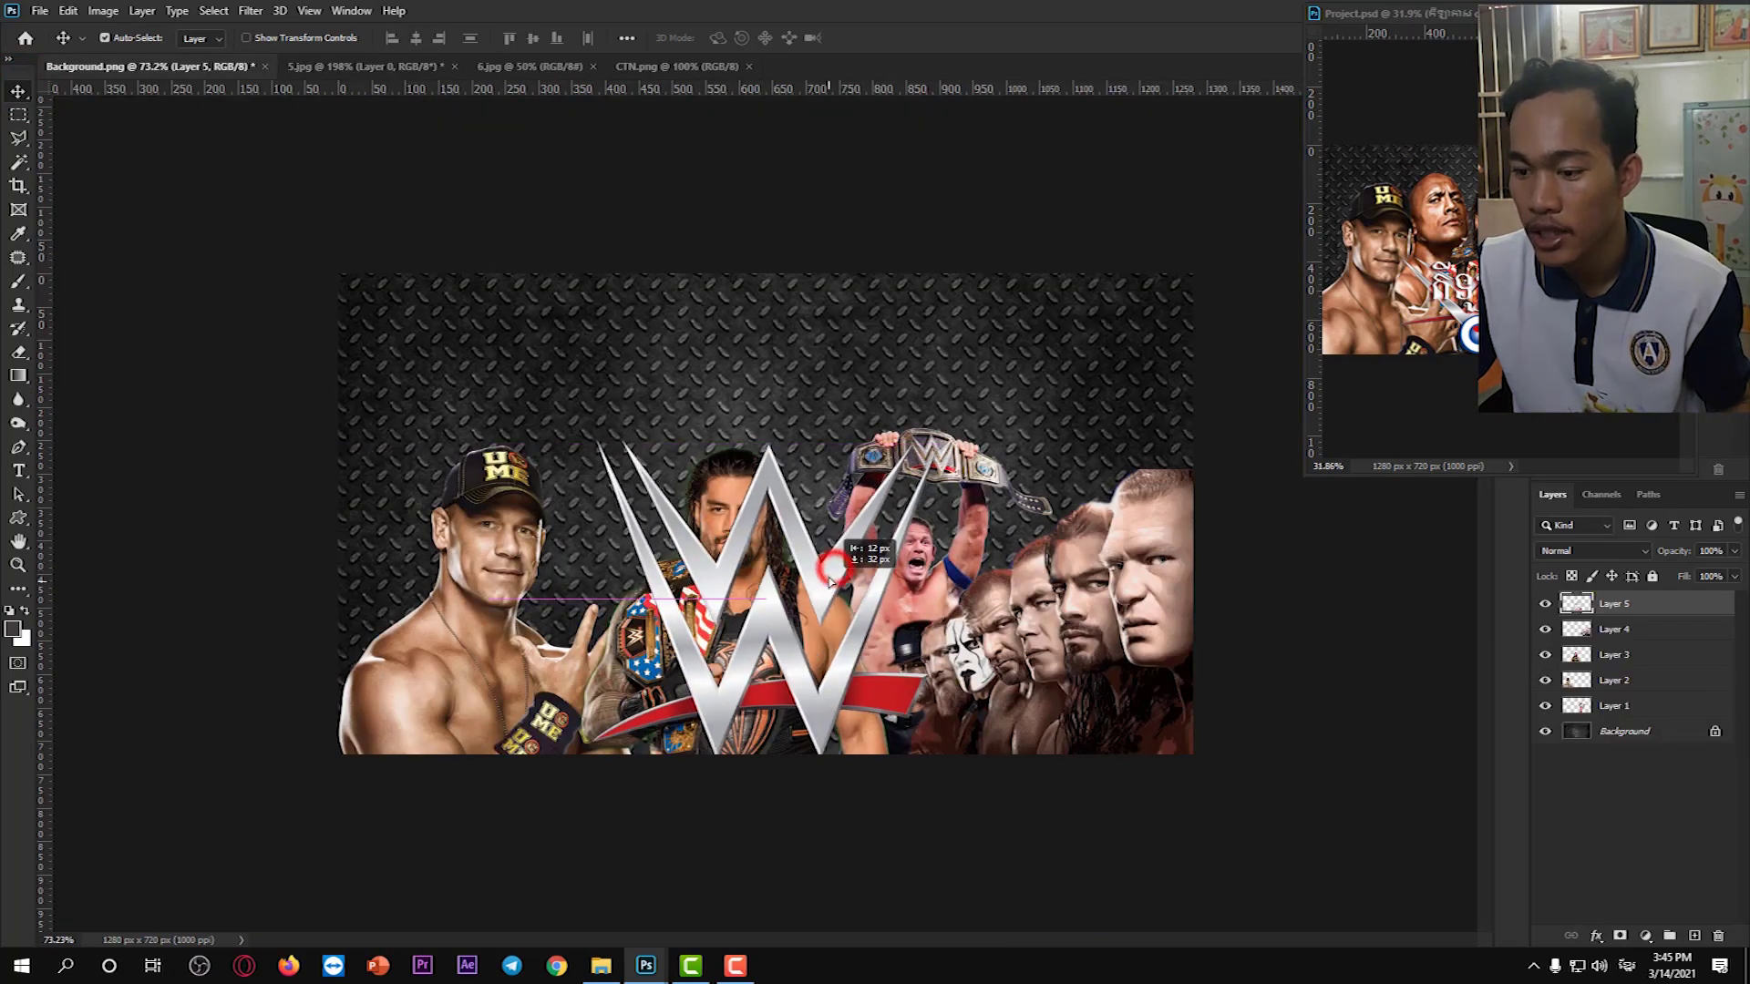
Close 5.jpg and bring up the 6.jpg wrestler photo on dark red.
{"action": "left_click", "coordinate": [454, 66]}
{"action": "left_click", "coordinate": [318, 66]}
{"action": "scroll", "coordinate": [702, 439], "scroll_direction": "up", "scroll_amount": 1}
{"action": "scroll", "coordinate": [702, 439], "scroll_direction": "down", "scroll_amount": 4}
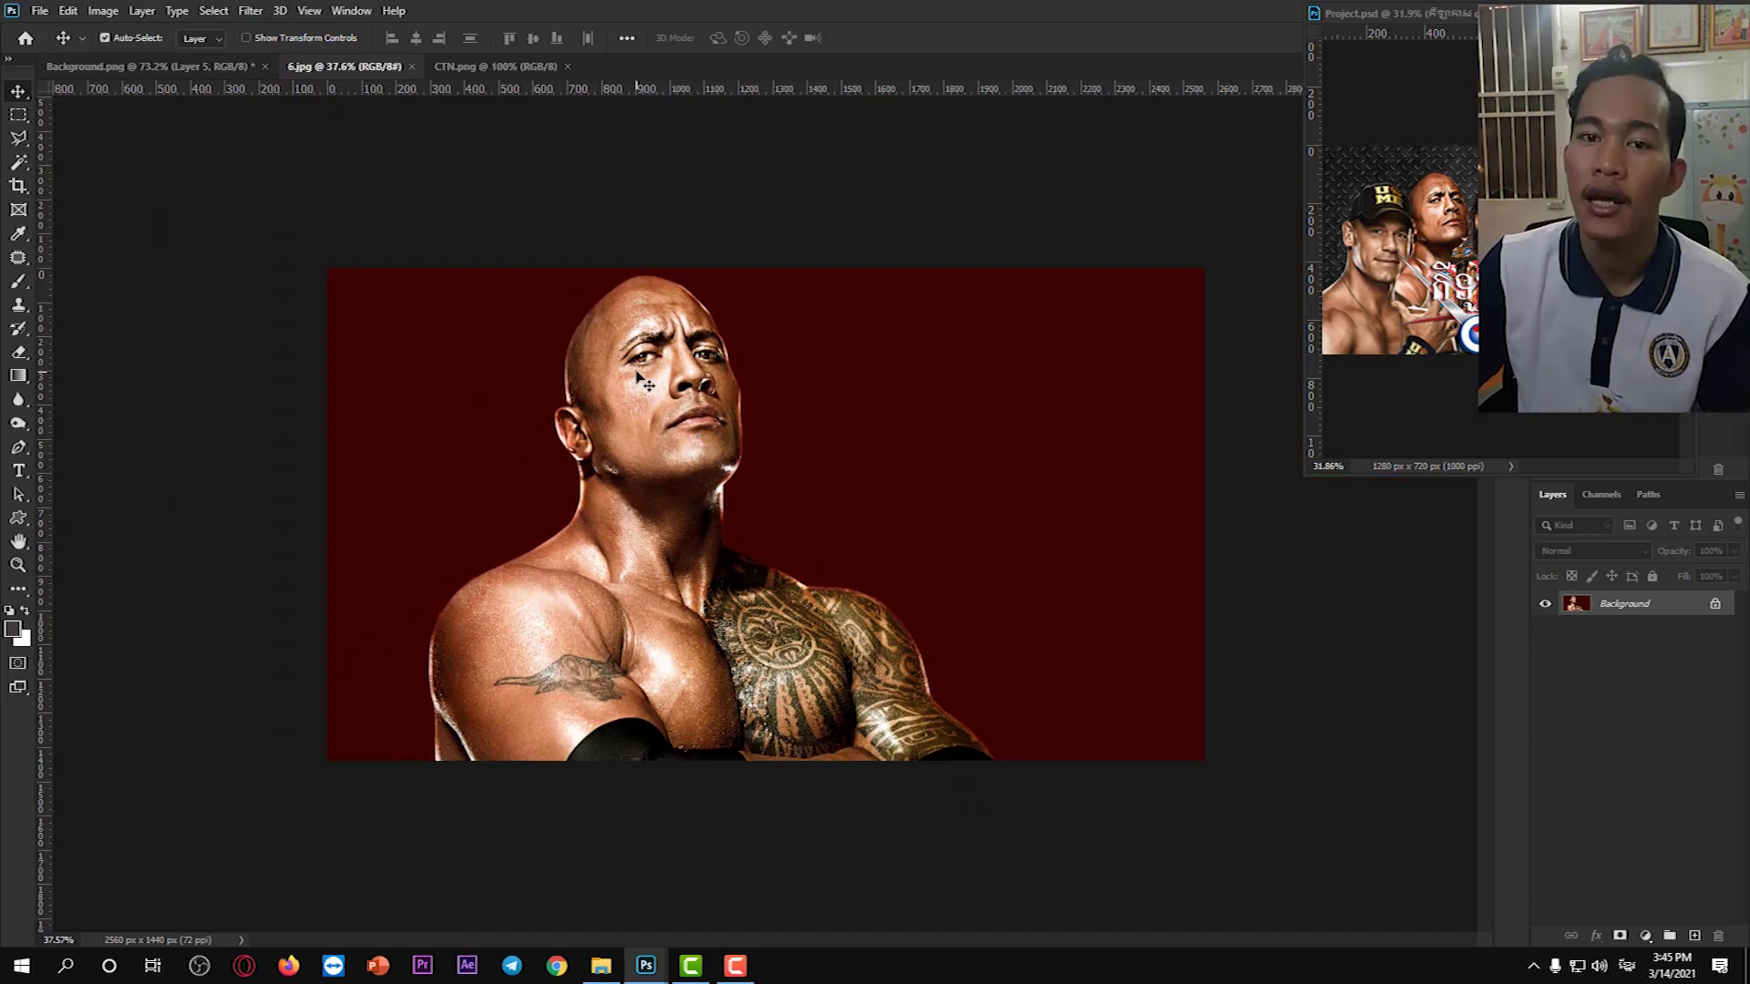
Box-select the bald tattooed wrestler in 6.jpg with the Object Selection tool.
{"action": "scroll", "coordinate": [591, 398], "scroll_direction": "up", "scroll_amount": 2}
{"action": "scroll", "coordinate": [410, 656], "scroll_direction": "up", "scroll_amount": 3}
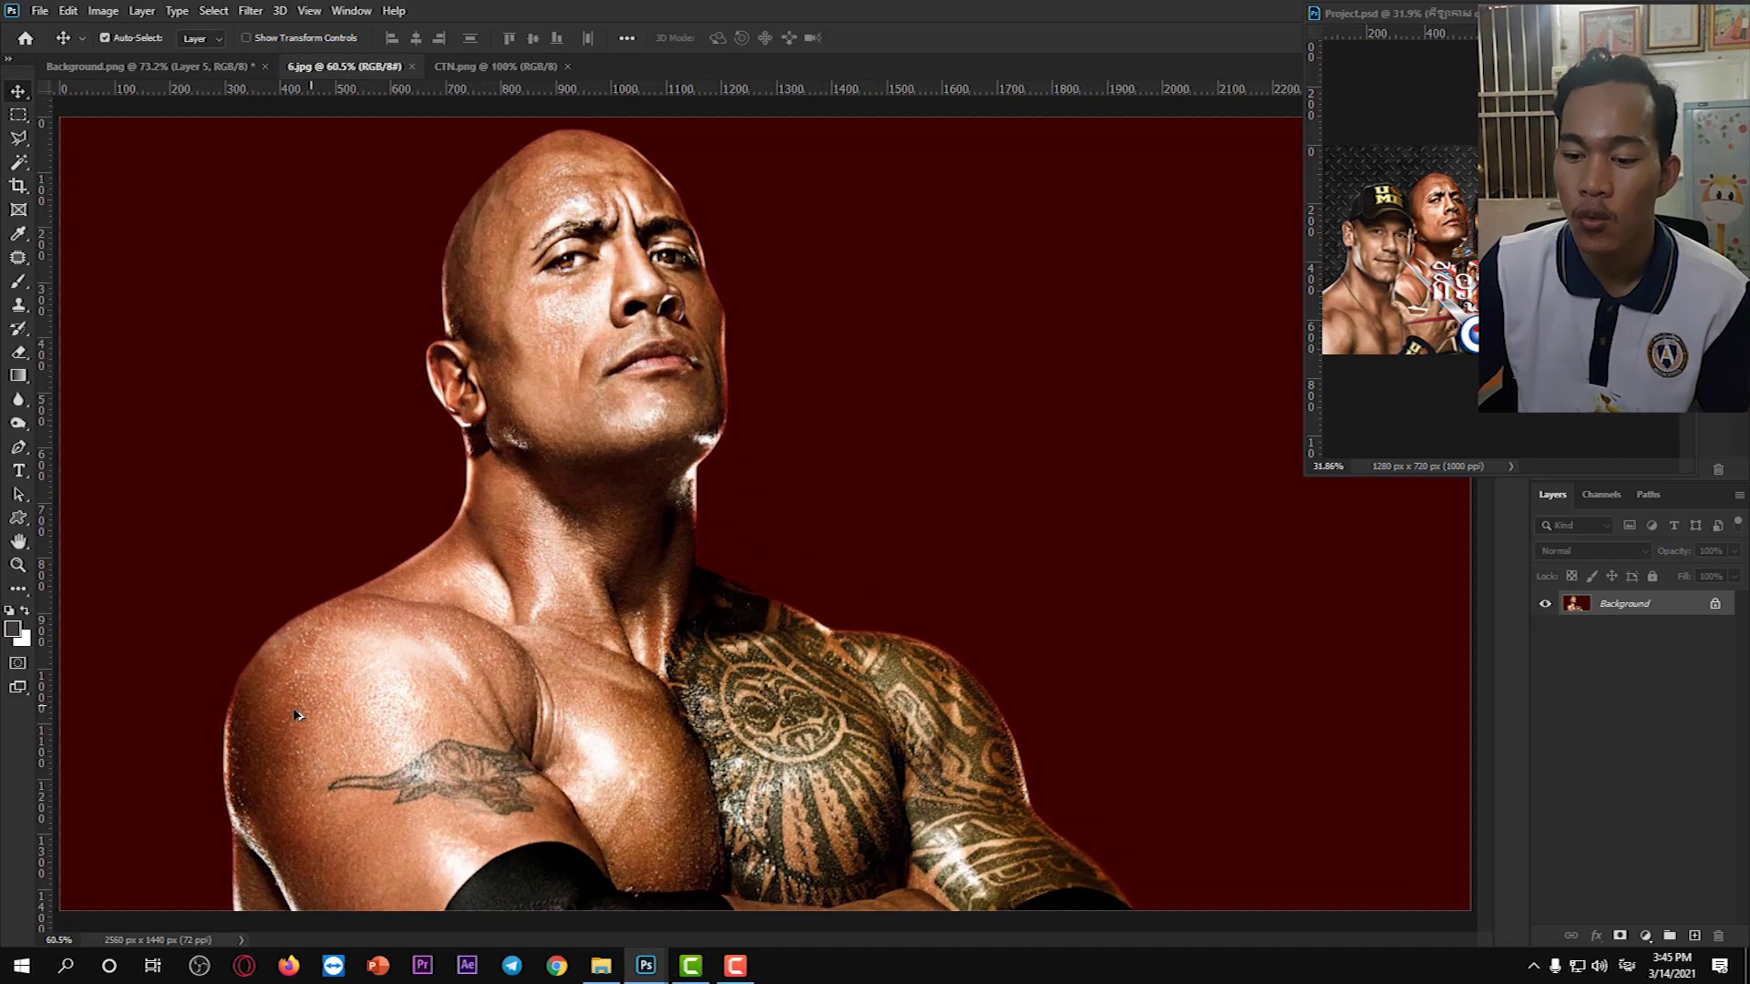
{"action": "scroll", "coordinate": [230, 709], "scroll_direction": "up", "scroll_amount": 3}
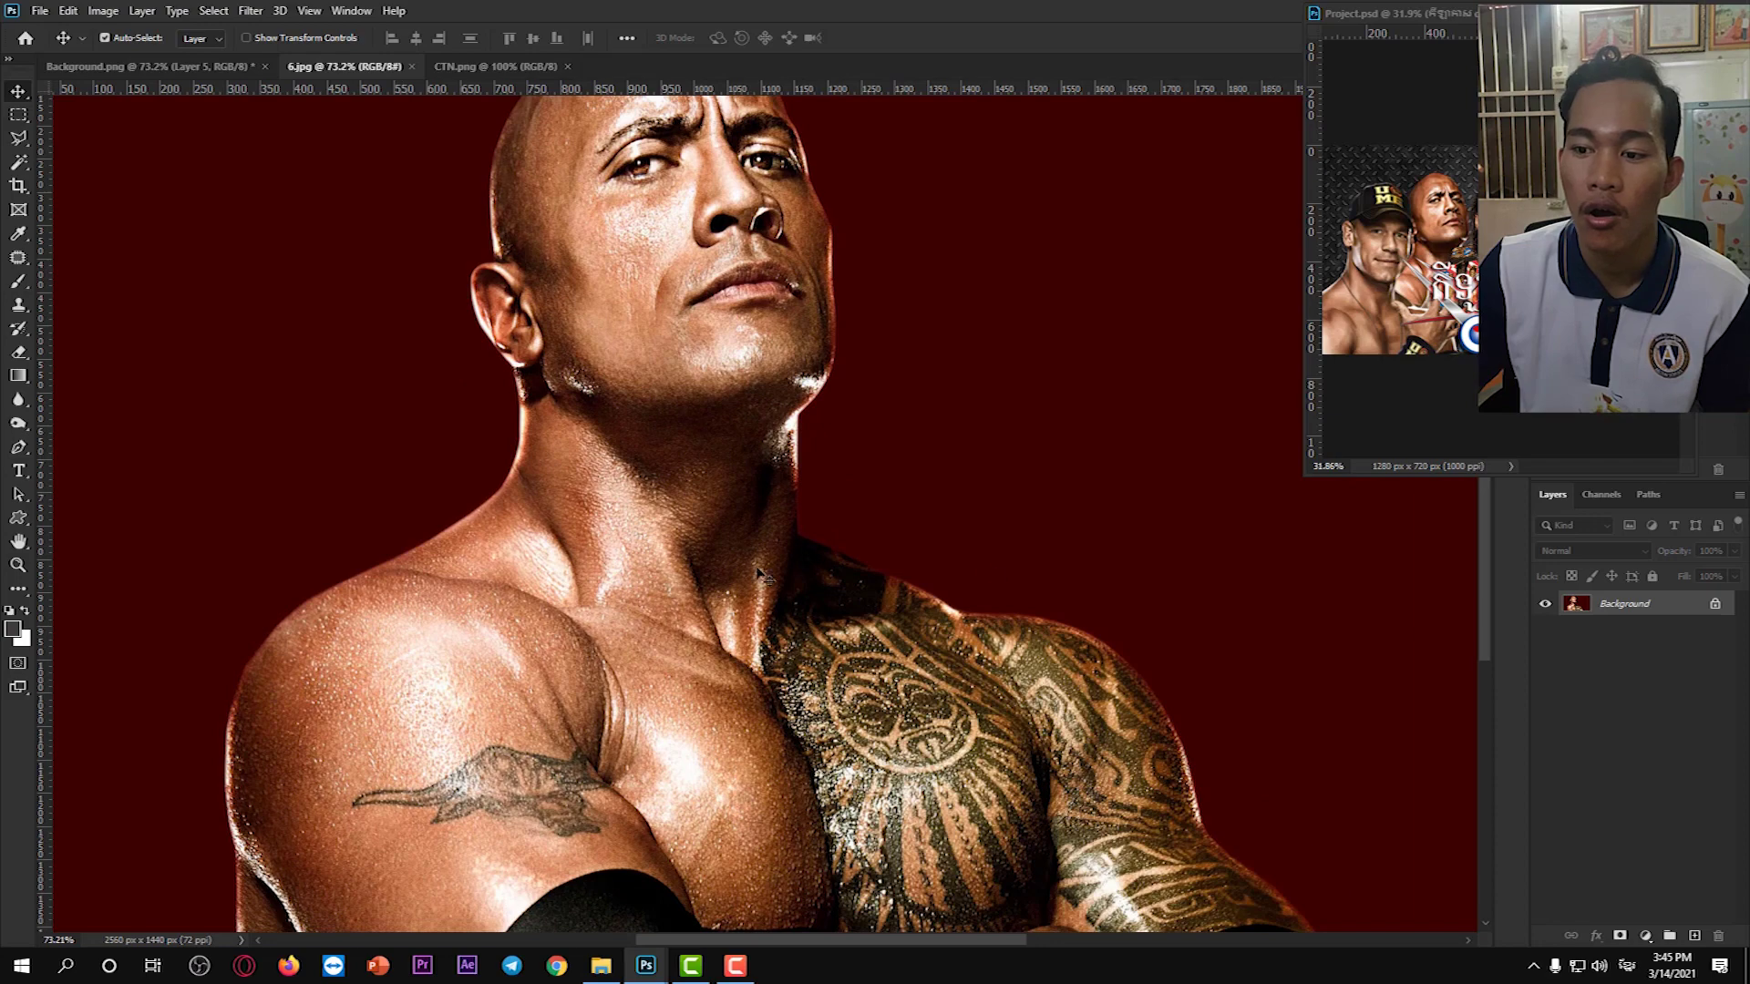
{"action": "scroll", "coordinate": [381, 342], "scroll_direction": "down", "scroll_amount": 3}
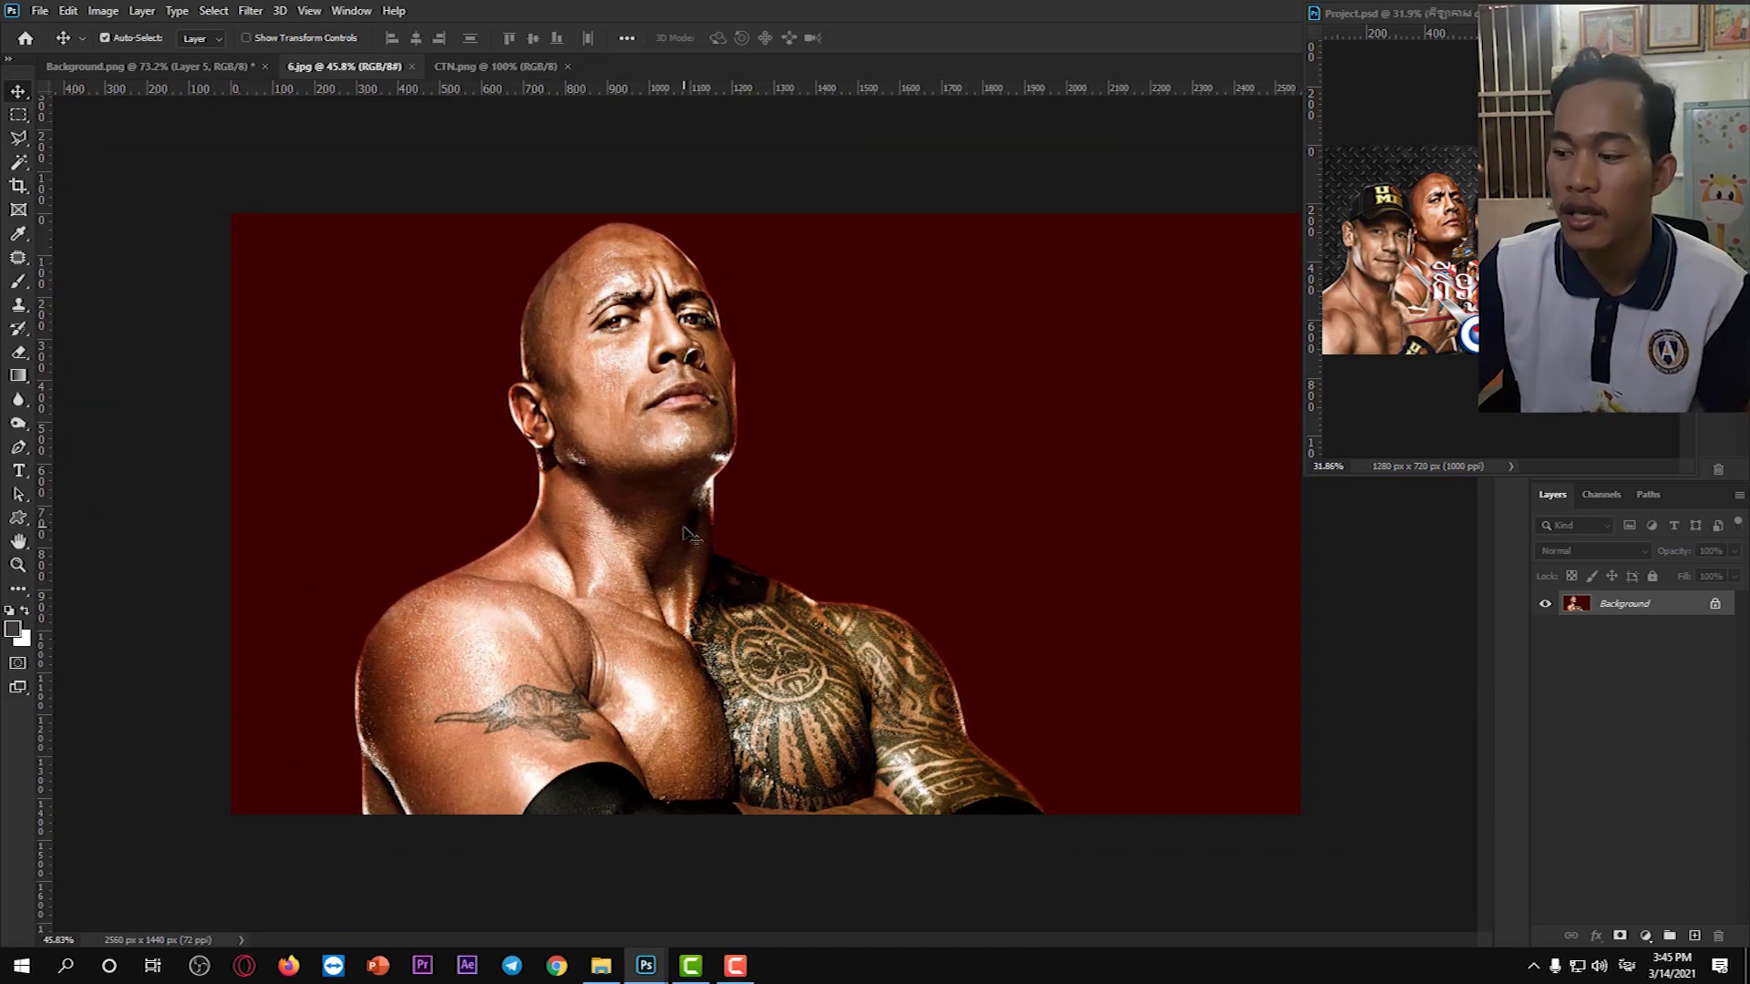
{"action": "scroll", "coordinate": [690, 533], "scroll_direction": "down", "scroll_amount": 1}
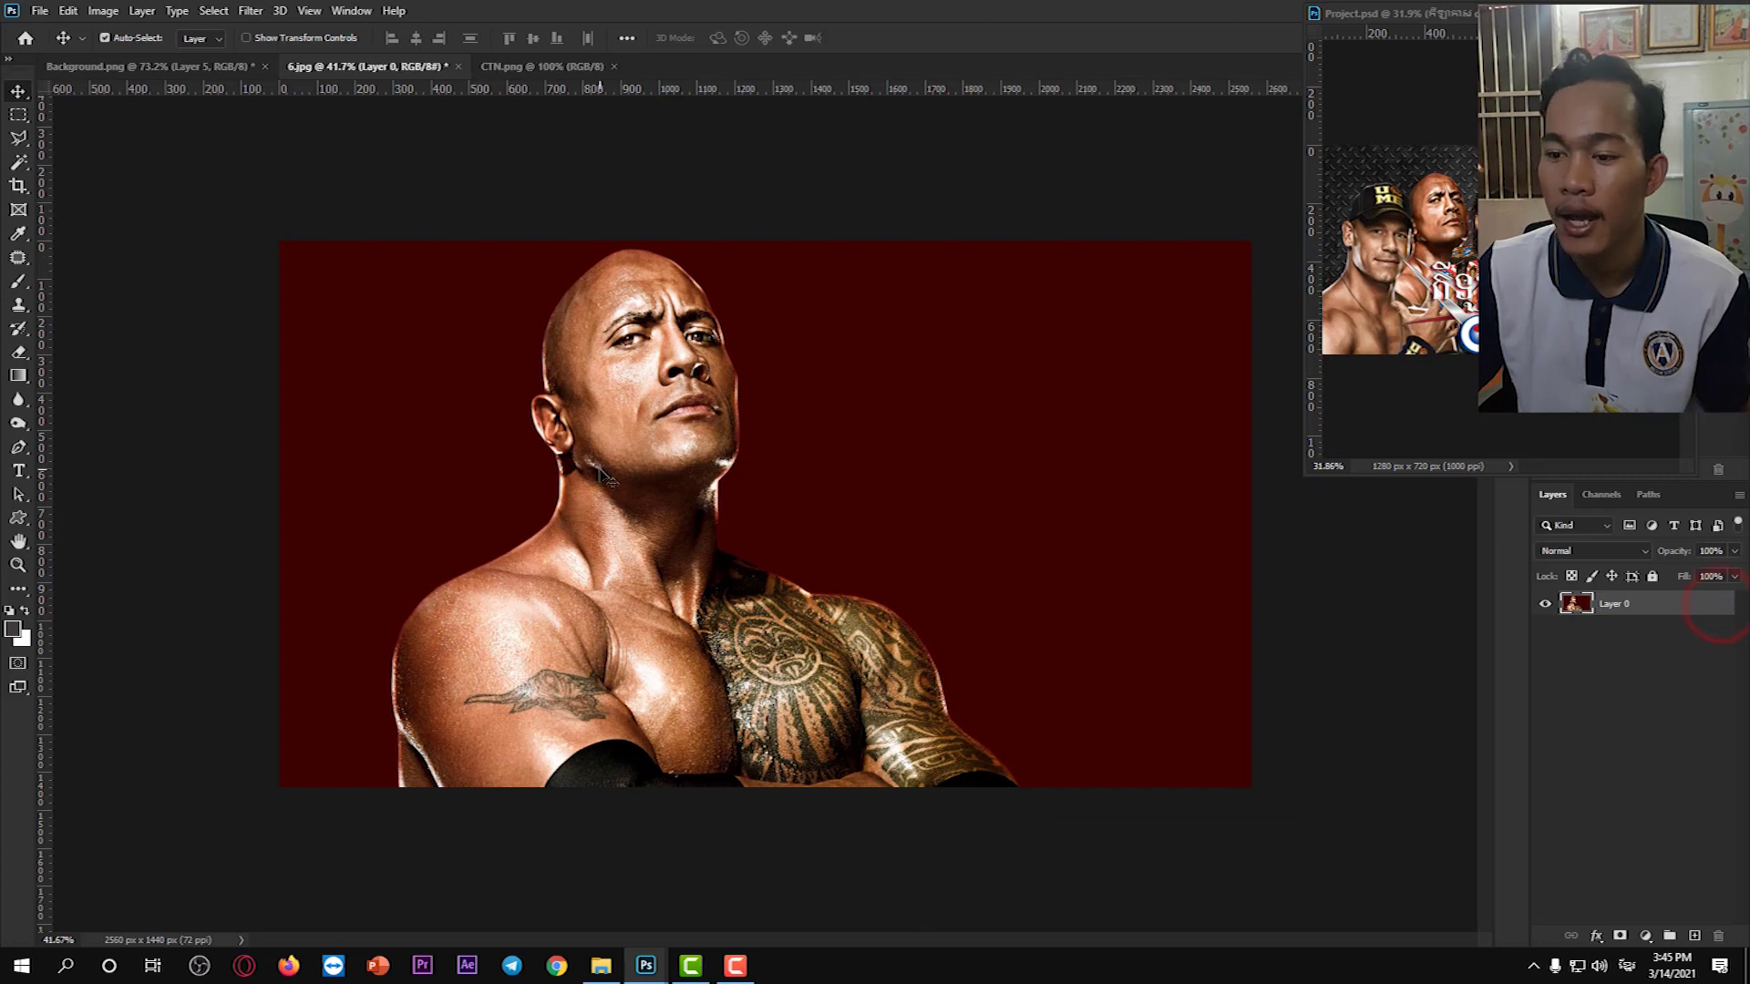
{"action": "left_click", "coordinate": [19, 161]}
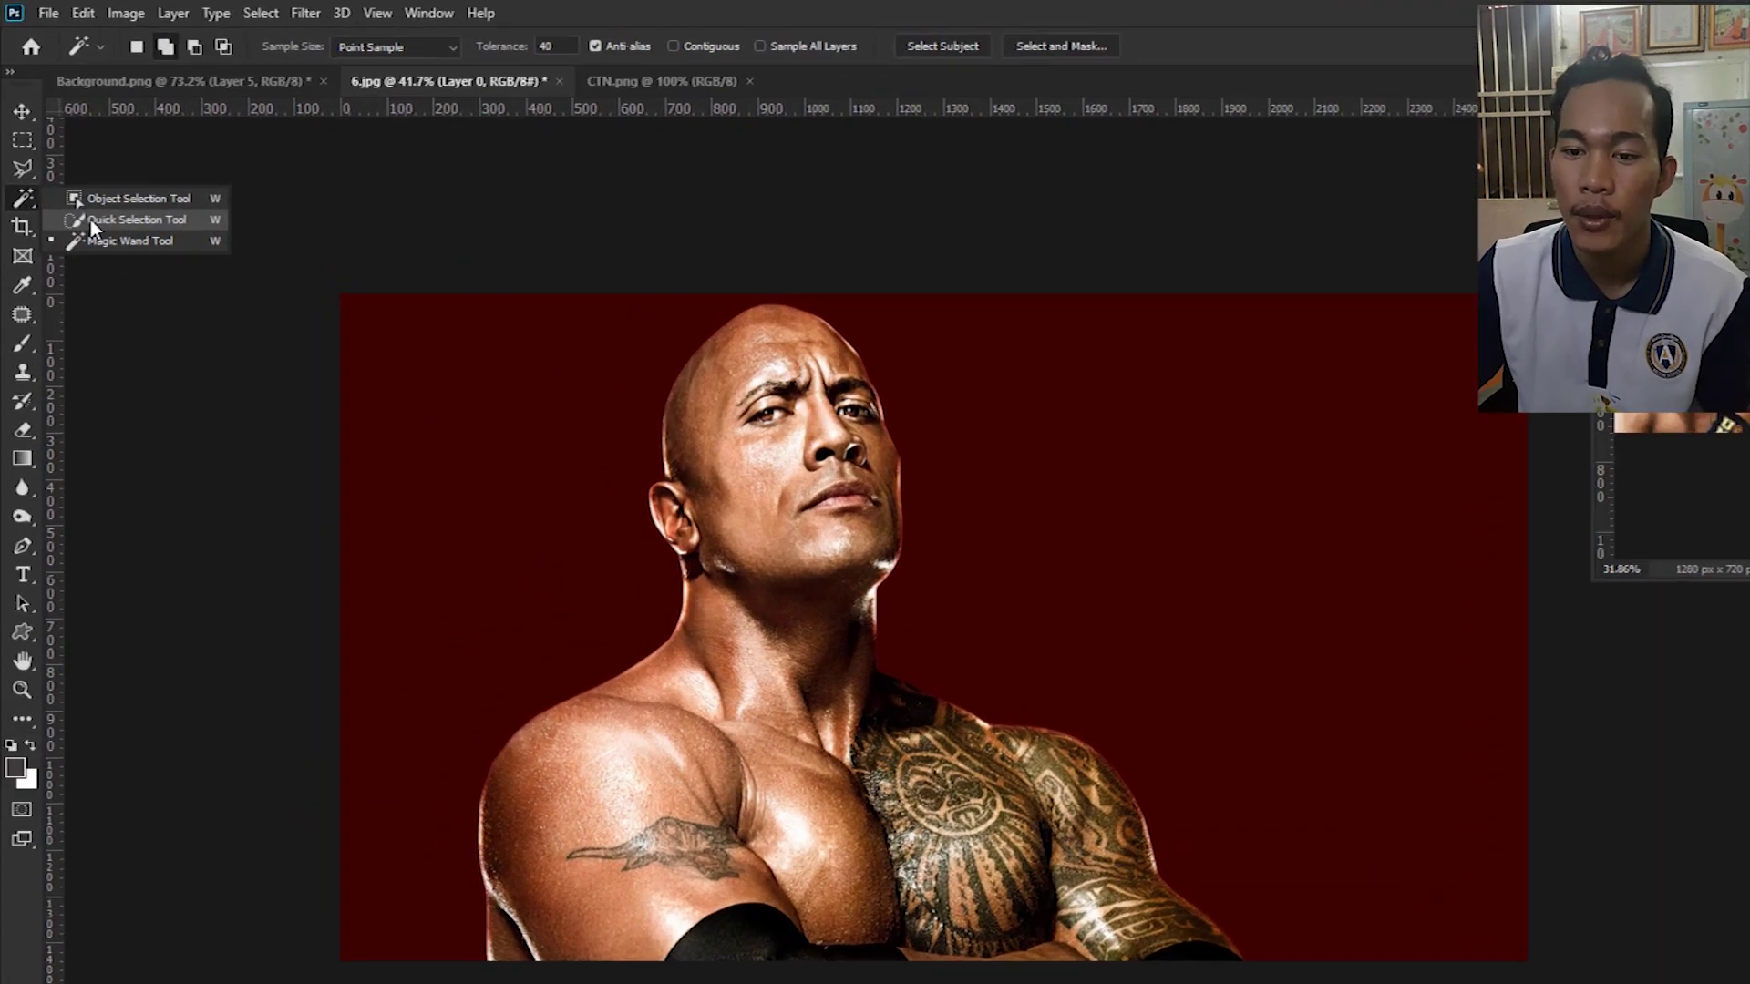
{"action": "left_click", "coordinate": [248, 421]}
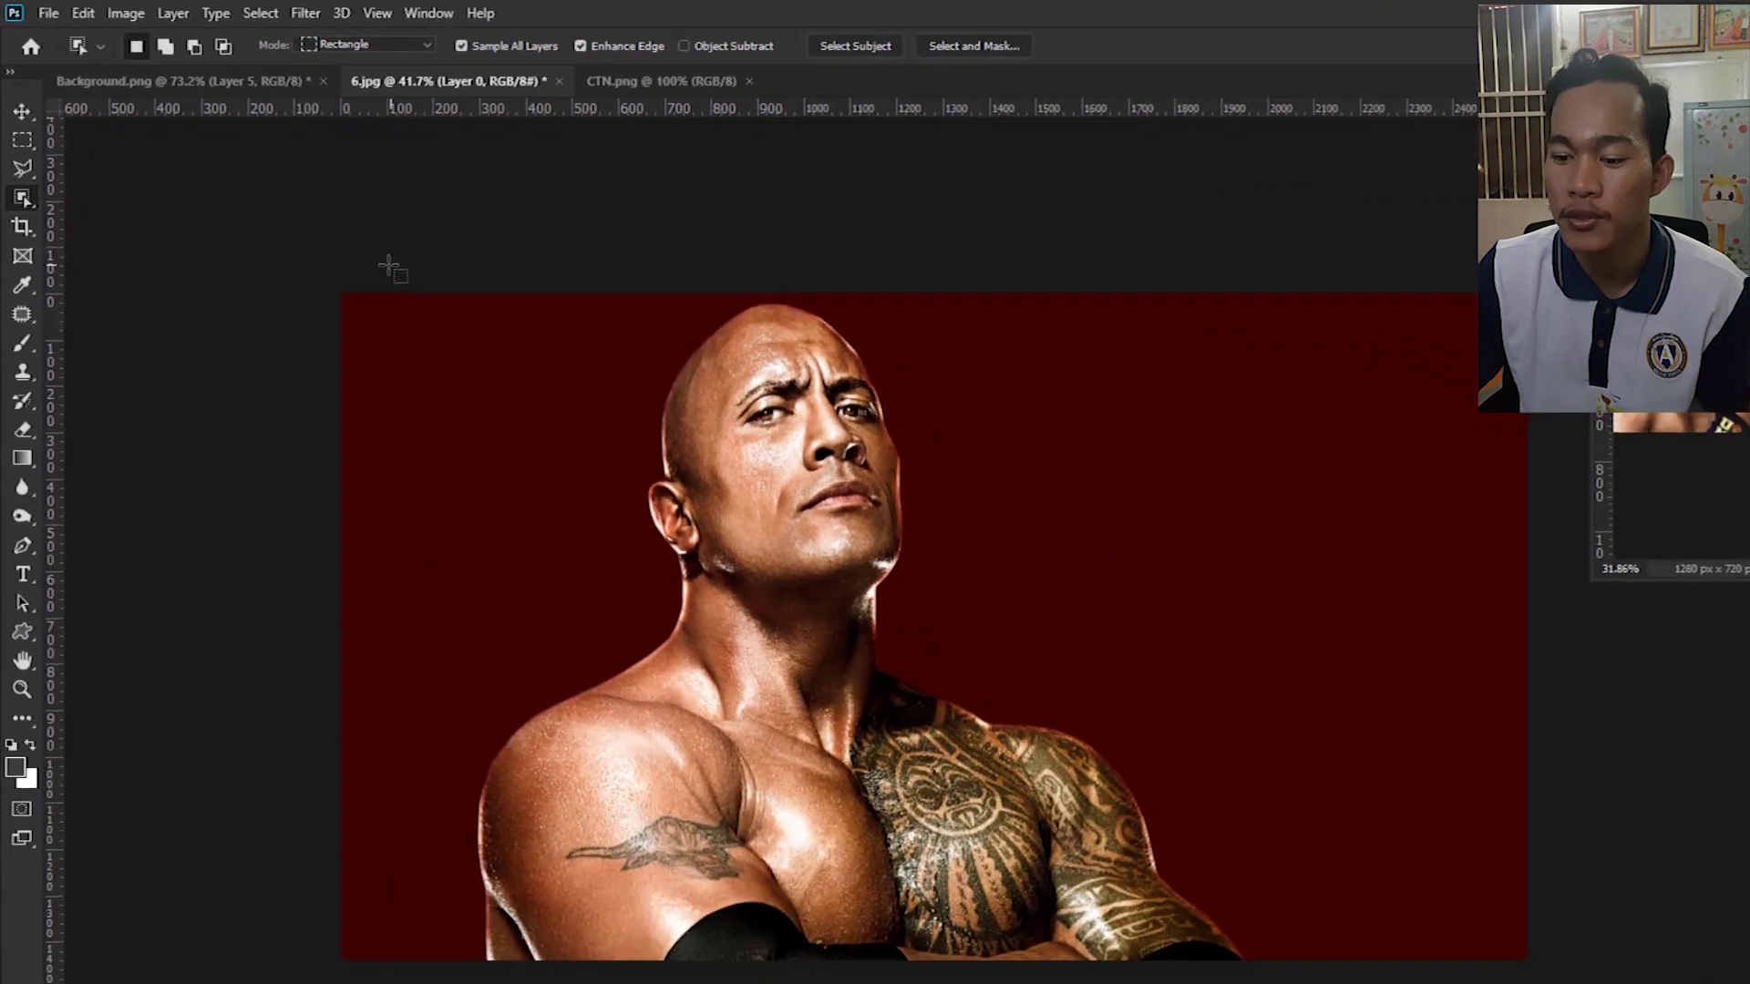
{"action": "left_click_drag", "start_coordinate": [386, 301], "coordinate": [1083, 925]}
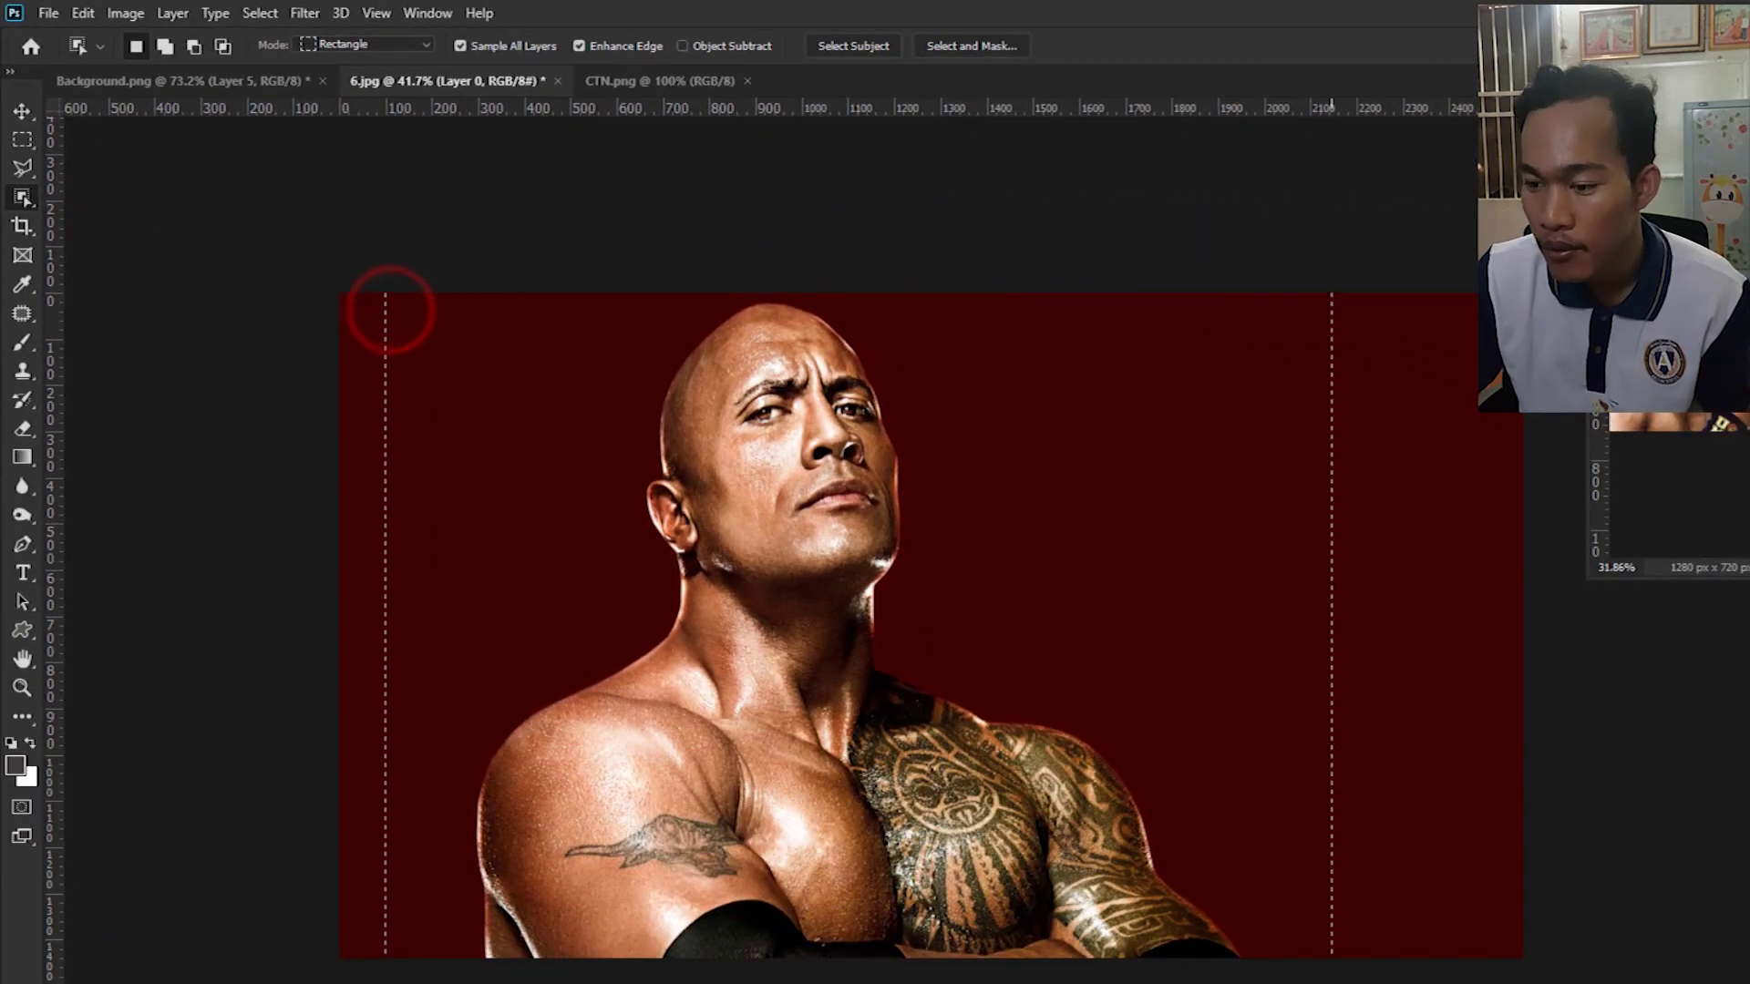
Refine the wrestler selection with the Quick Selection tool and zoom out to view it.
{"action": "scroll", "coordinate": [871, 521], "scroll_direction": "up", "scroll_amount": 3}
{"action": "scroll", "coordinate": [871, 521], "scroll_direction": "up", "scroll_amount": 3}
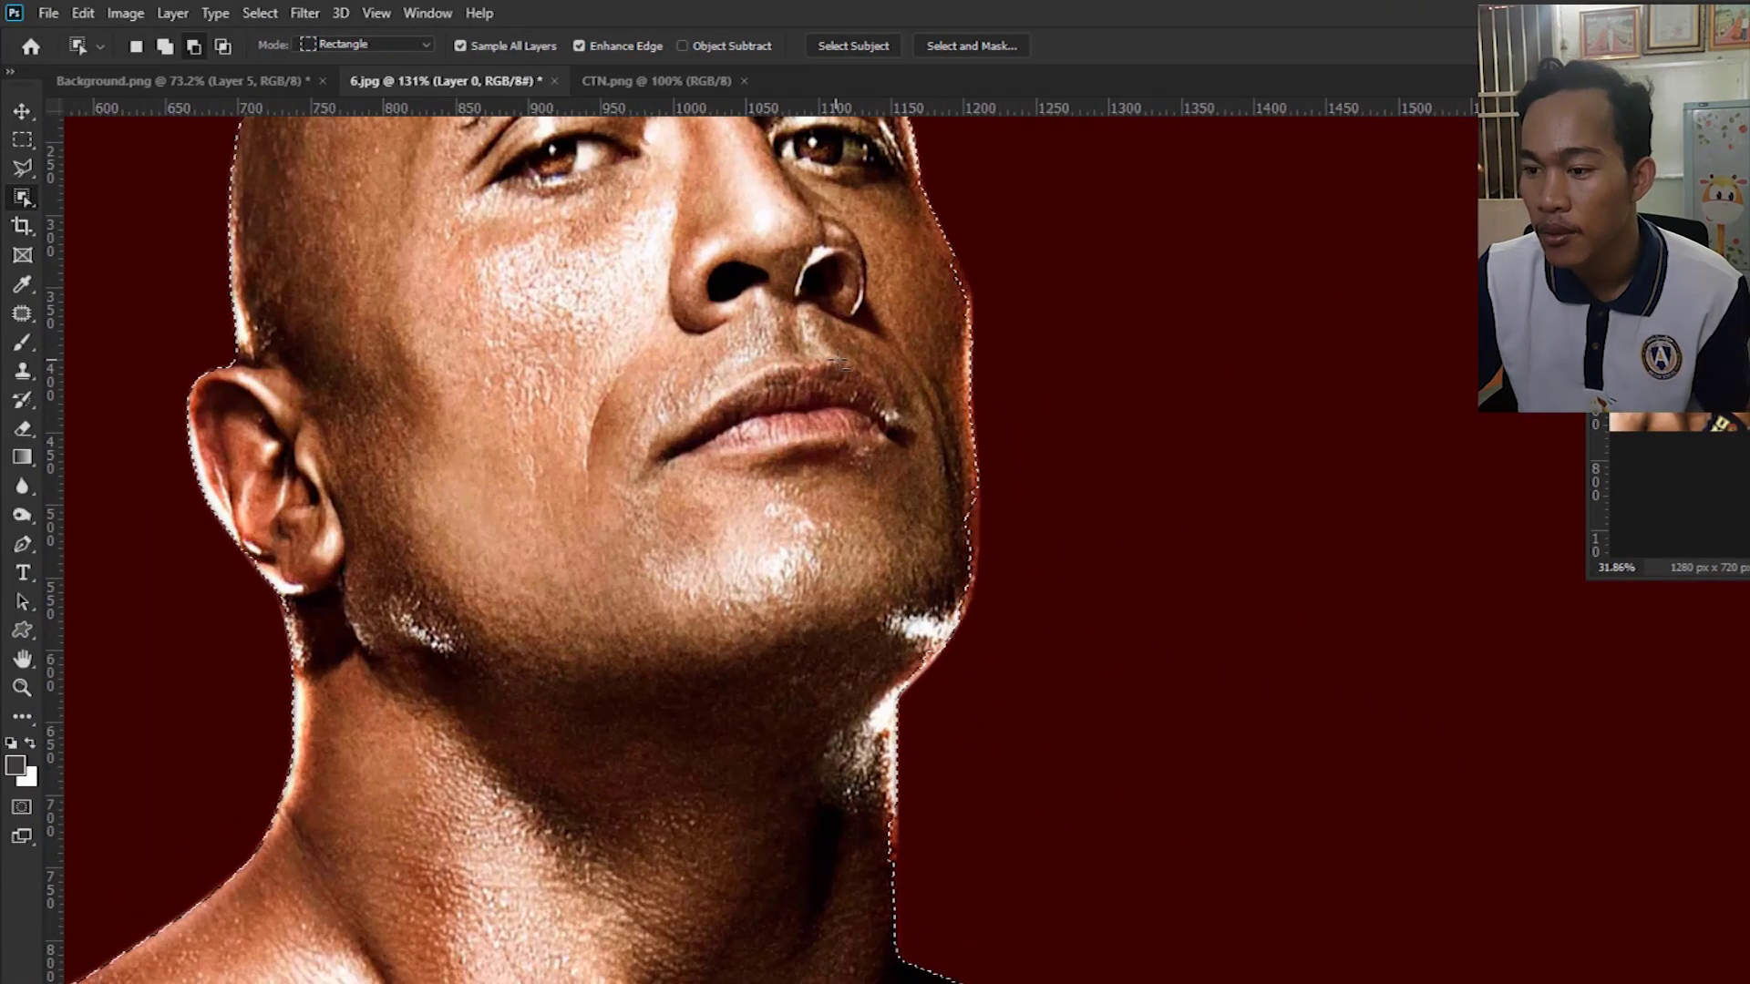
{"action": "scroll", "coordinate": [871, 521], "scroll_direction": "up", "scroll_amount": 3}
{"action": "scroll", "coordinate": [884, 627], "scroll_direction": "up", "scroll_amount": 1}
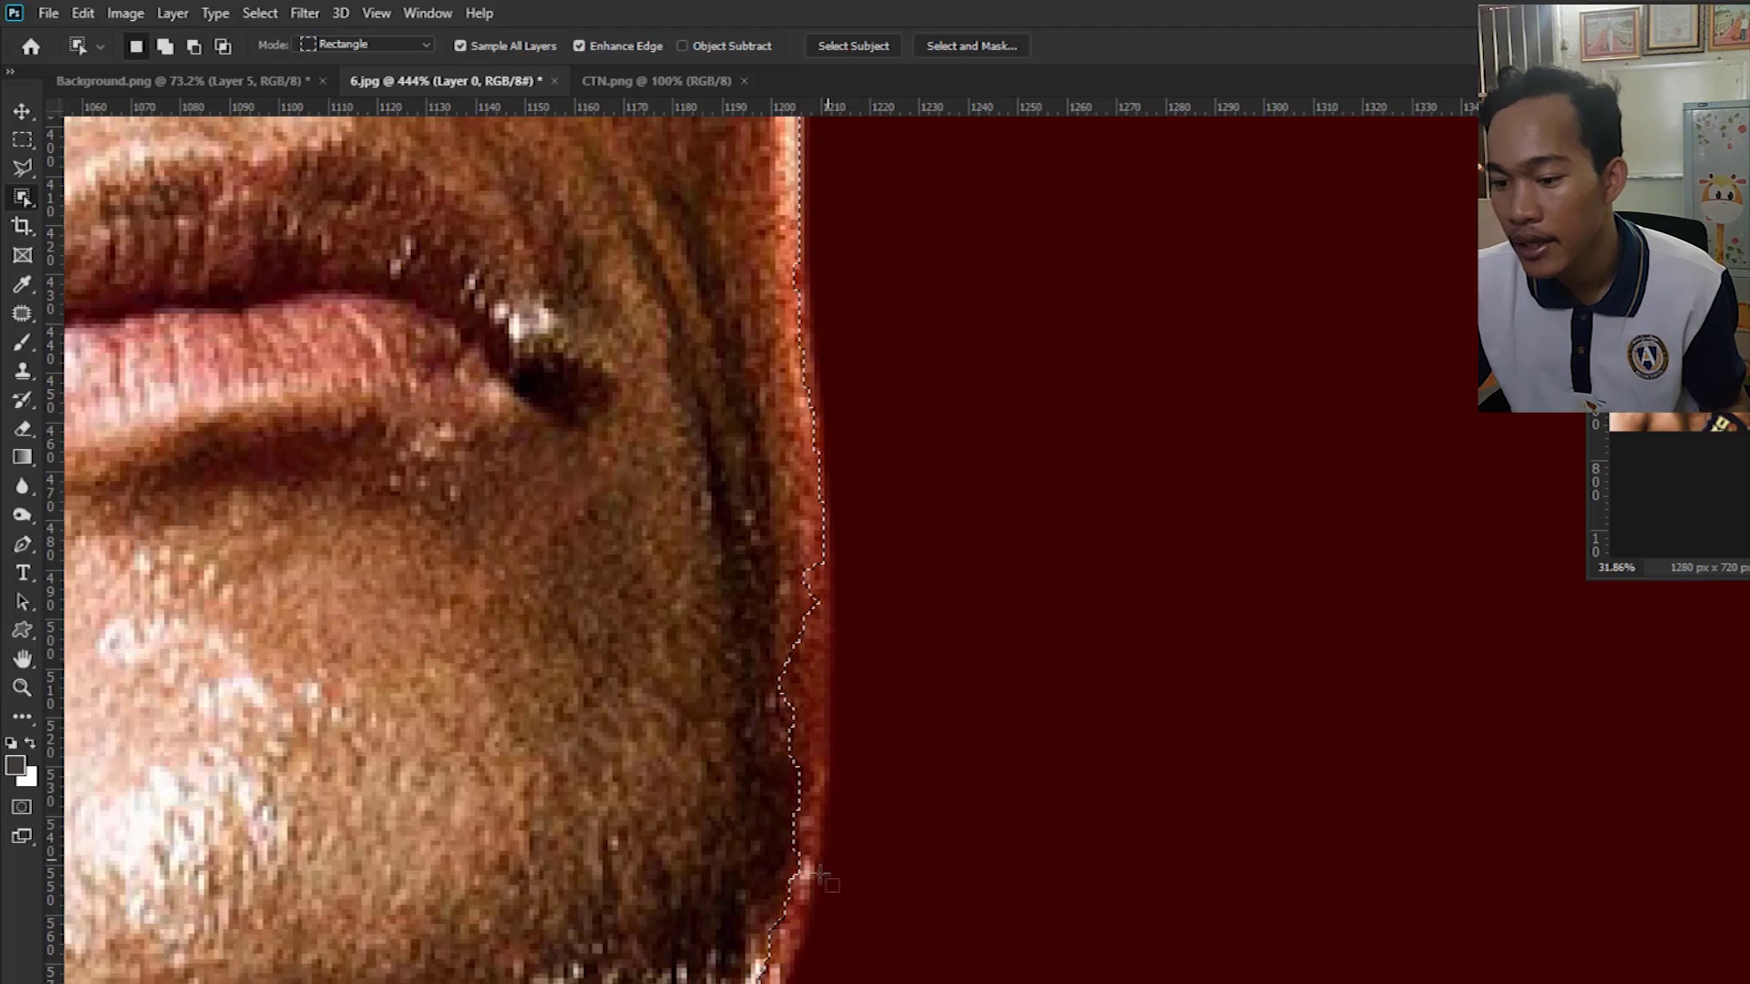
{"action": "scroll", "coordinate": [878, 692], "scroll_direction": "down", "scroll_amount": 1}
{"action": "scroll", "coordinate": [875, 672], "scroll_direction": "down", "scroll_amount": 1}
{"action": "scroll", "coordinate": [771, 244], "scroll_direction": "down", "scroll_amount": 1}
{"action": "scroll", "coordinate": [720, 161], "scroll_direction": "down", "scroll_amount": 1}
{"action": "scroll", "coordinate": [784, 313], "scroll_direction": "up", "scroll_amount": 2}
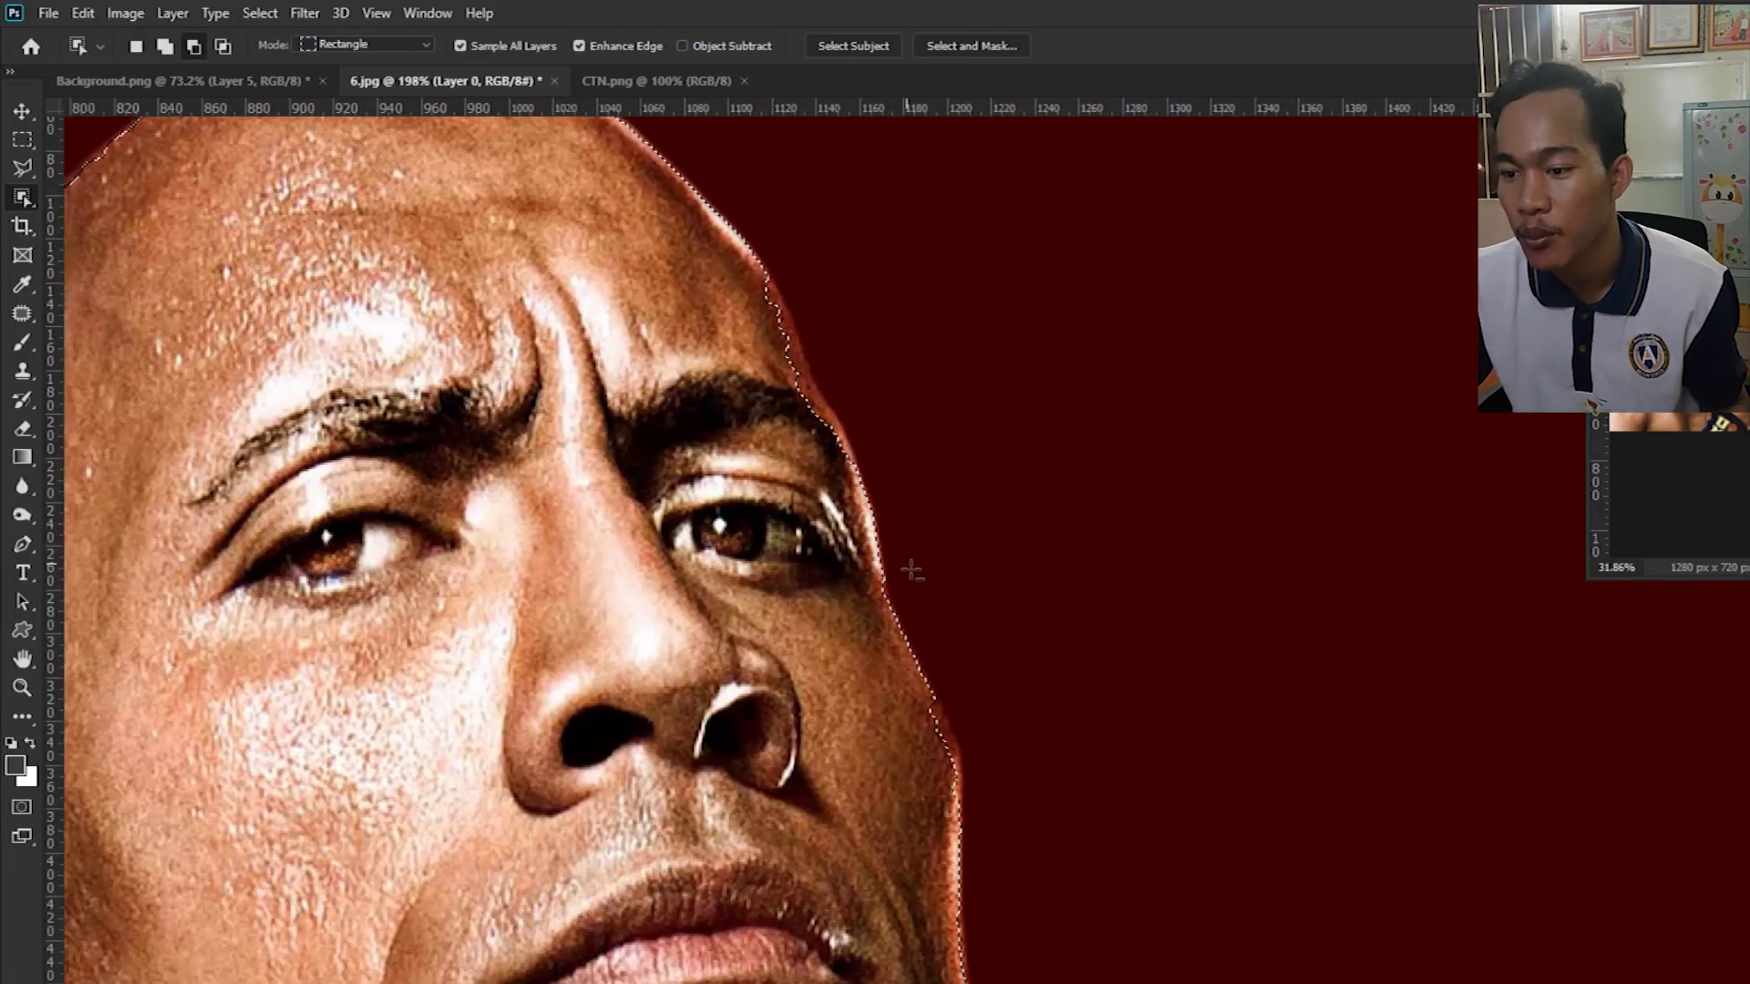
{"action": "scroll", "coordinate": [912, 570], "scroll_direction": "up", "scroll_amount": 2}
{"action": "right_click", "coordinate": [24, 197]}
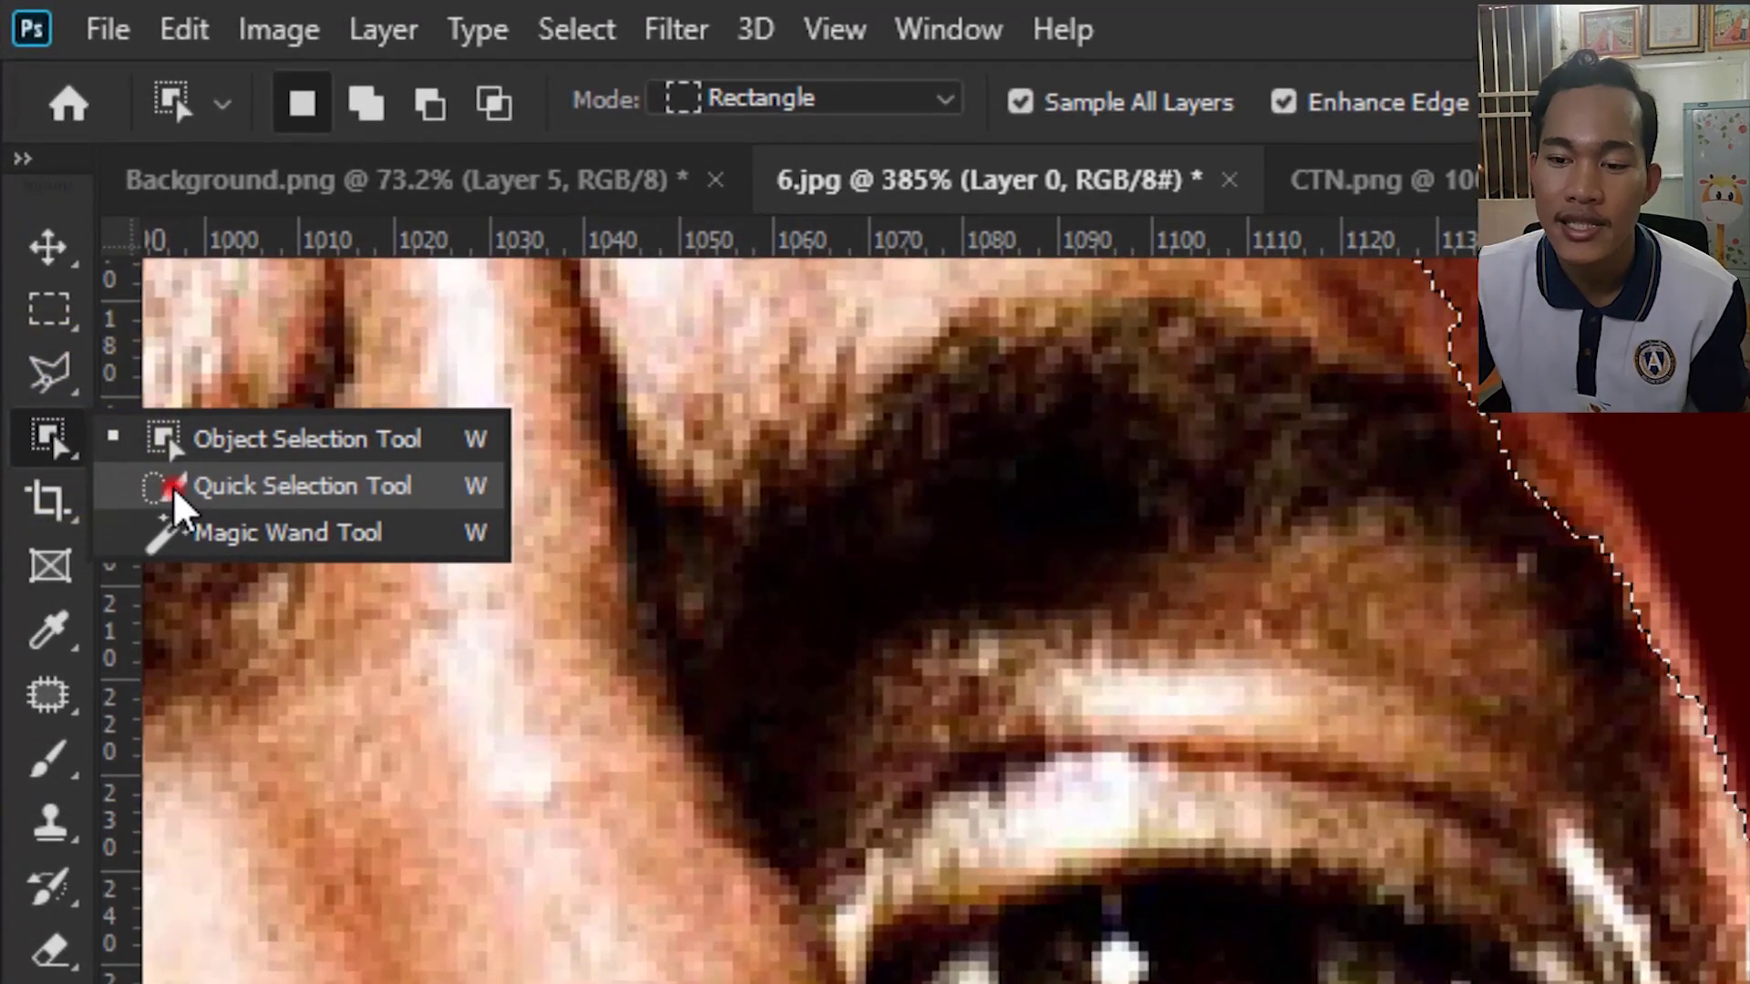
{"action": "left_click", "coordinate": [175, 496]}
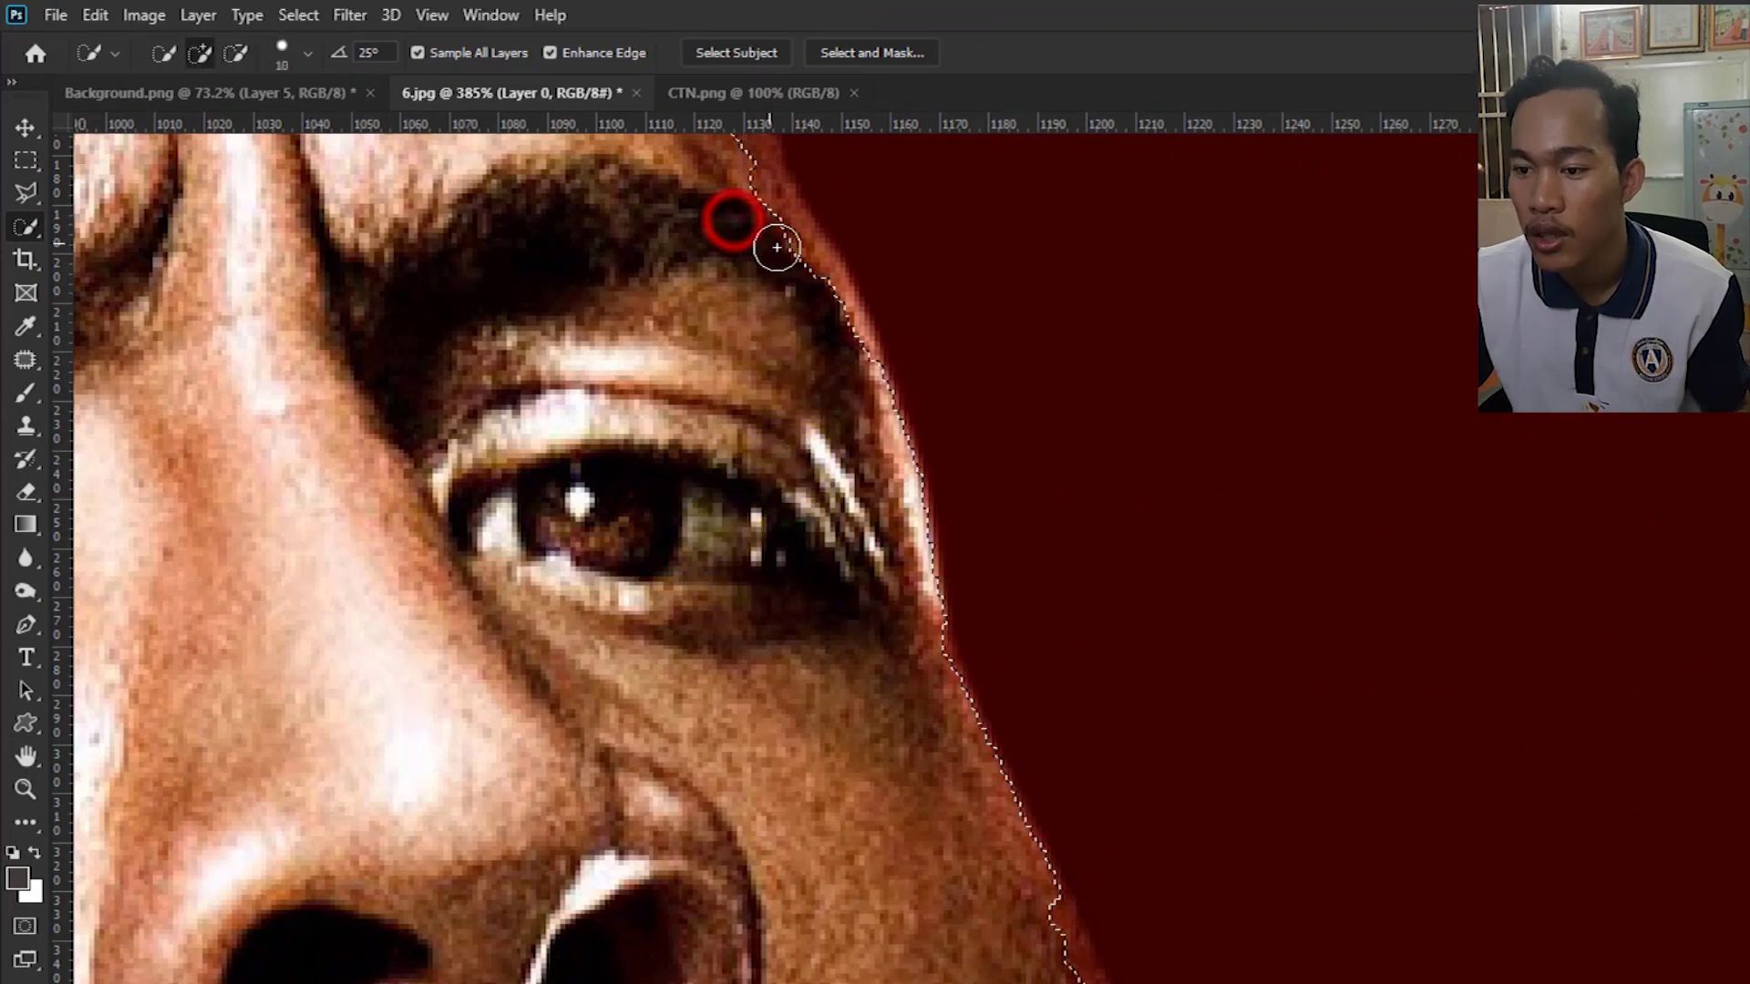
{"action": "scroll", "coordinate": [626, 243], "scroll_direction": "down", "scroll_amount": 3}
{"action": "scroll", "coordinate": [953, 519], "scroll_direction": "down", "scroll_amount": 5}
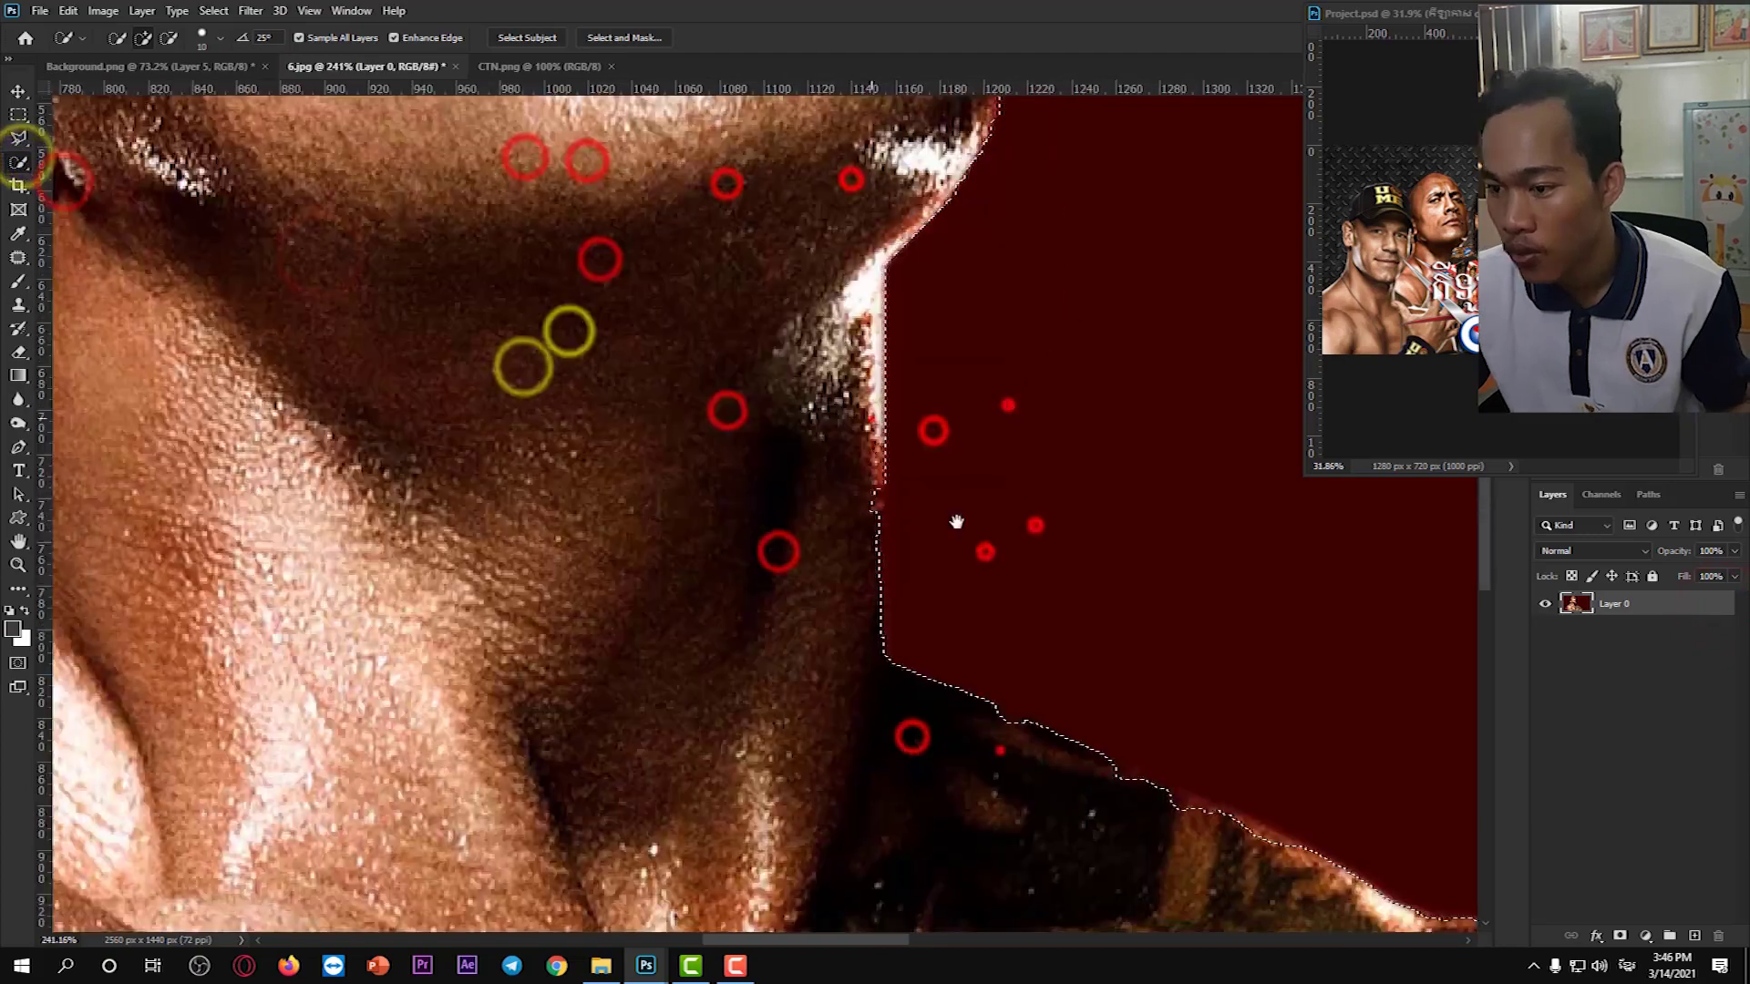
{"action": "scroll", "coordinate": [793, 395], "scroll_direction": "down", "scroll_amount": 5}
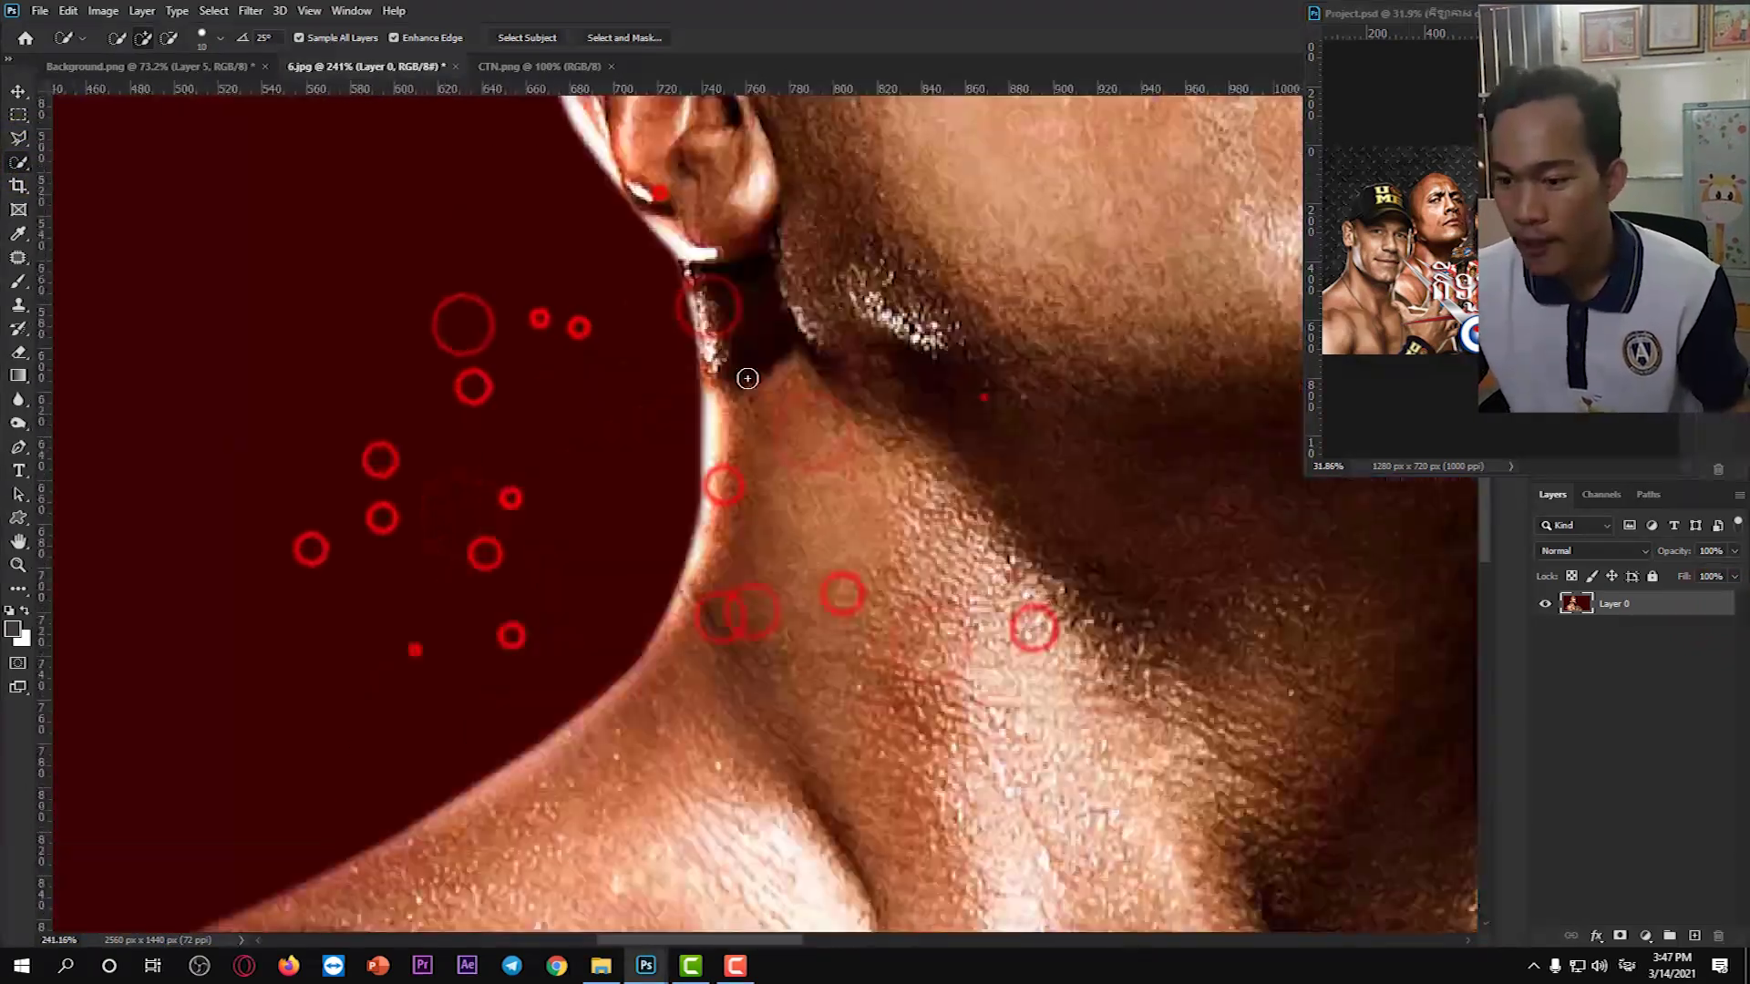
{"action": "scroll", "coordinate": [747, 379], "scroll_direction": "down", "scroll_amount": 5}
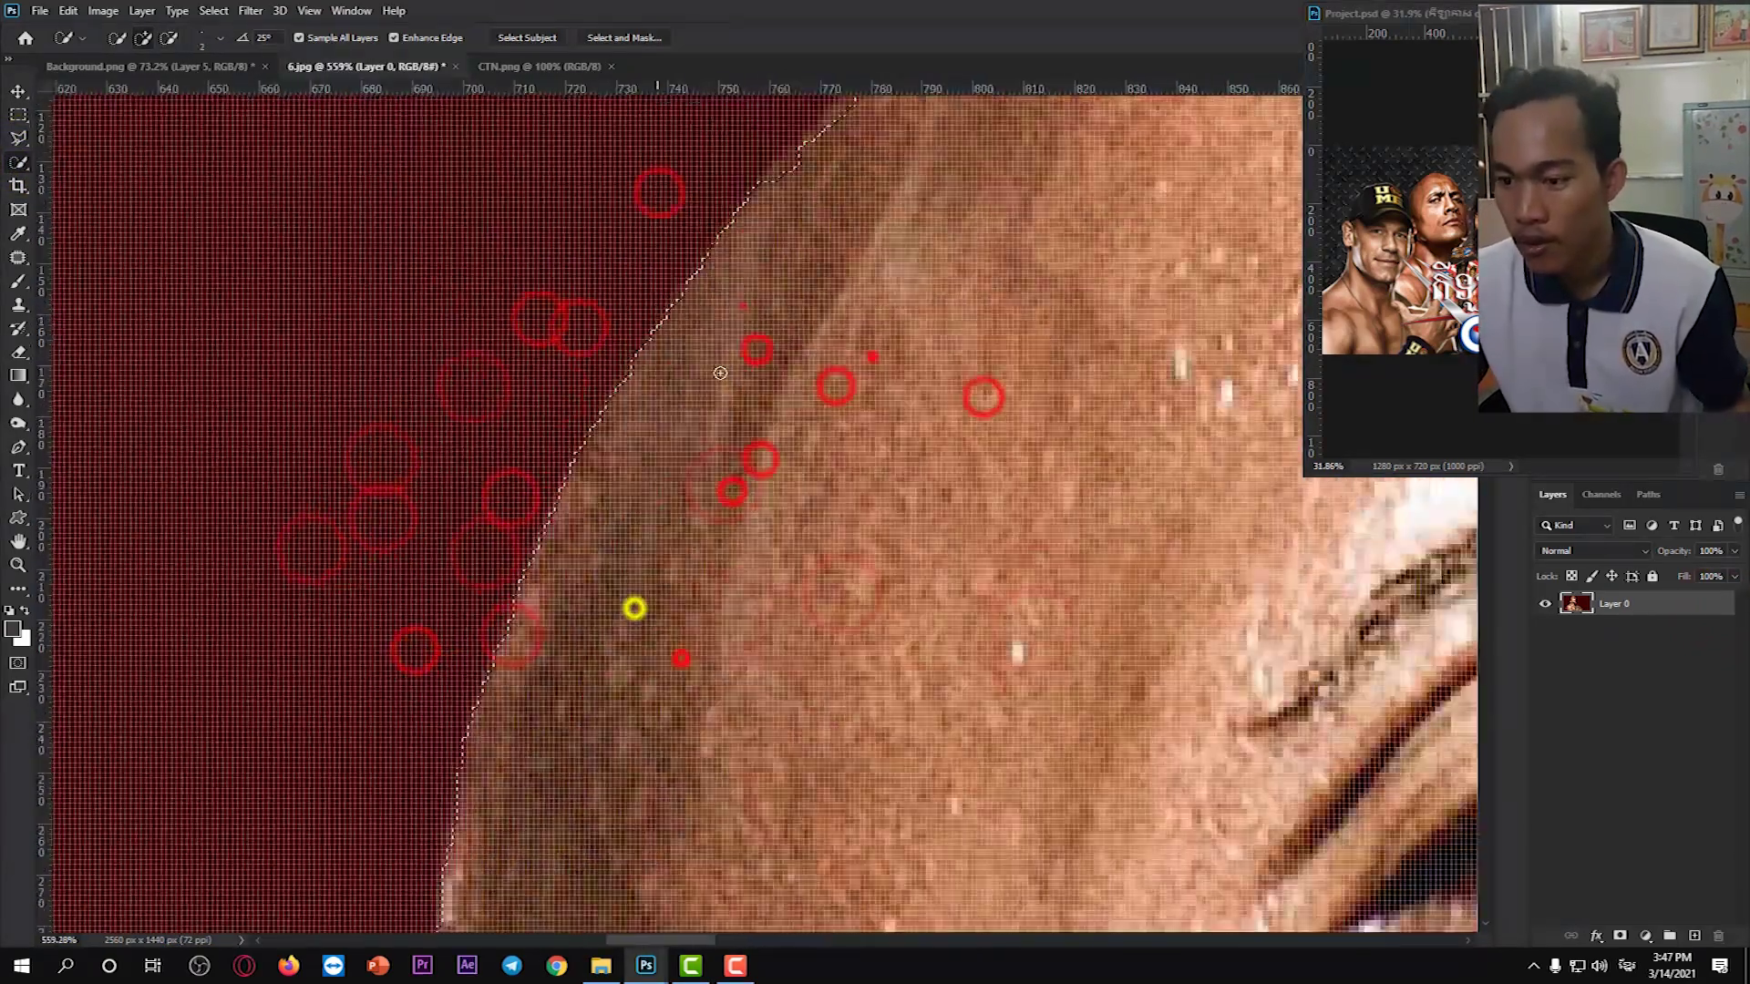
{"action": "scroll", "coordinate": [700, 638], "scroll_direction": "up", "scroll_amount": 3}
{"action": "scroll", "coordinate": [700, 670], "scroll_direction": "down", "scroll_amount": 5}
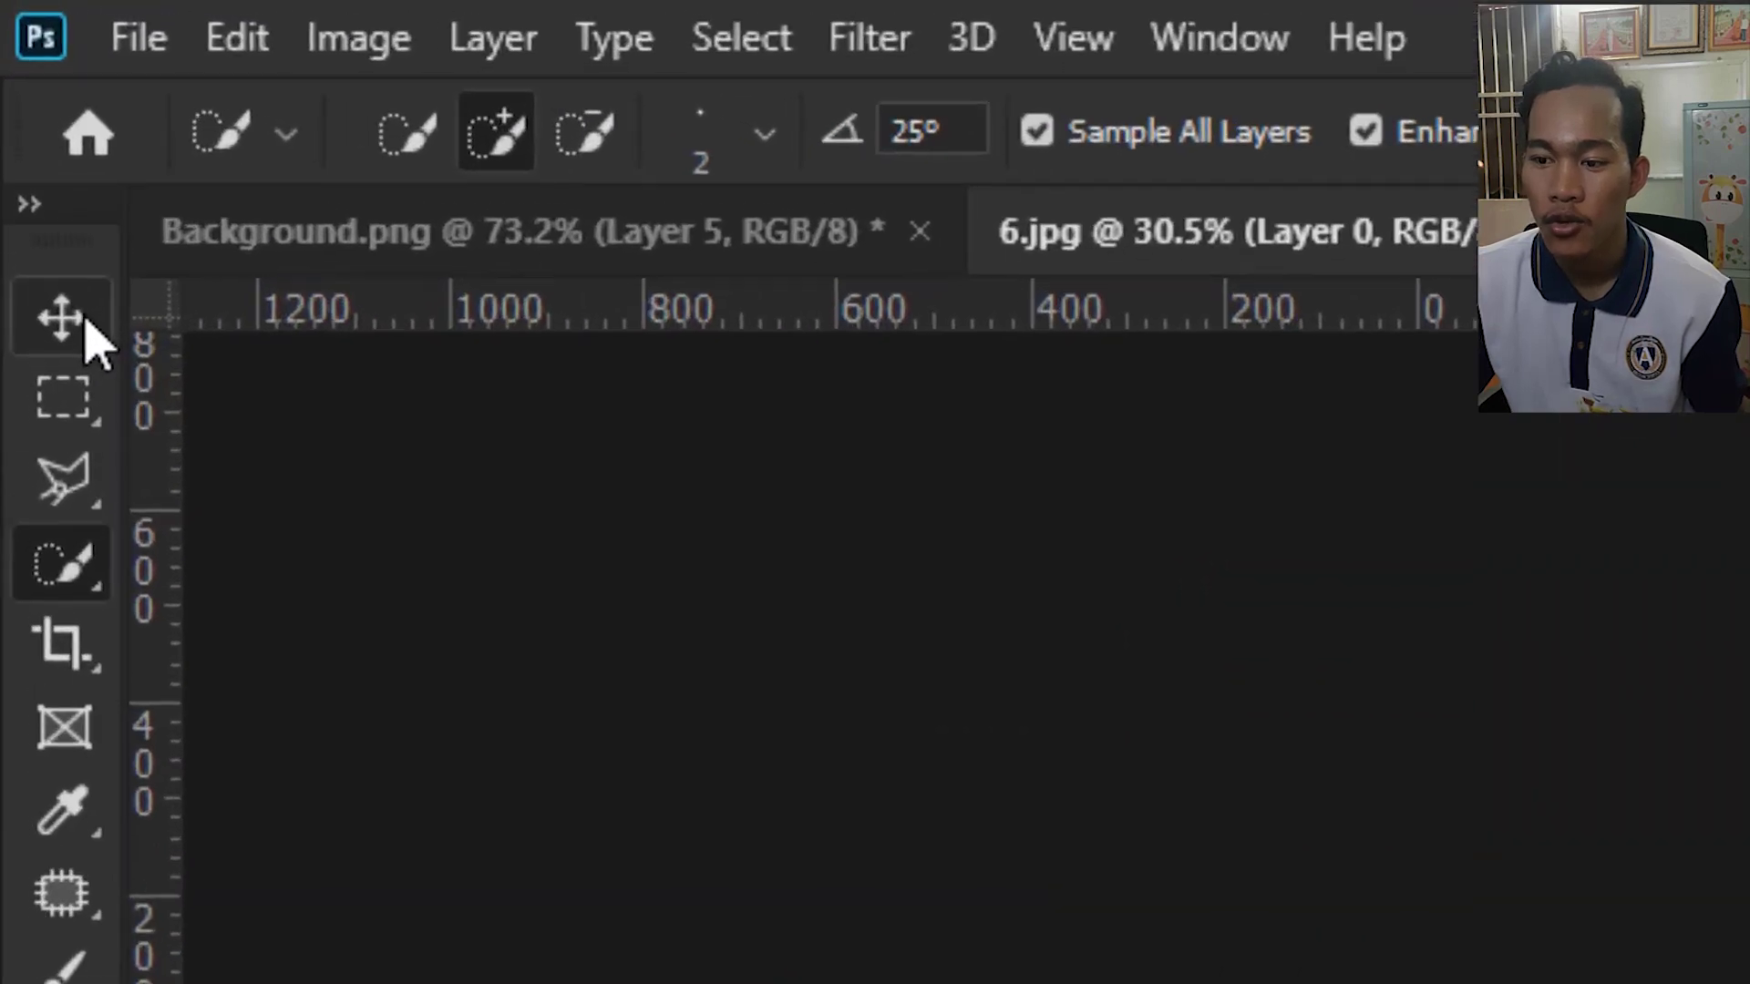
{"action": "left_click", "coordinate": [17, 91]}
Drop the cut-out wrestler into Background.png as Layer 6, scaled to about 15%.
{"action": "mouse_move", "coordinate": [650, 573]}
{"action": "left_mouse_down"}
{"action": "mouse_move", "coordinate": [732, 618]}
{"action": "mouse_move", "coordinate": [174, 86]}
{"action": "left_mouse_up"}
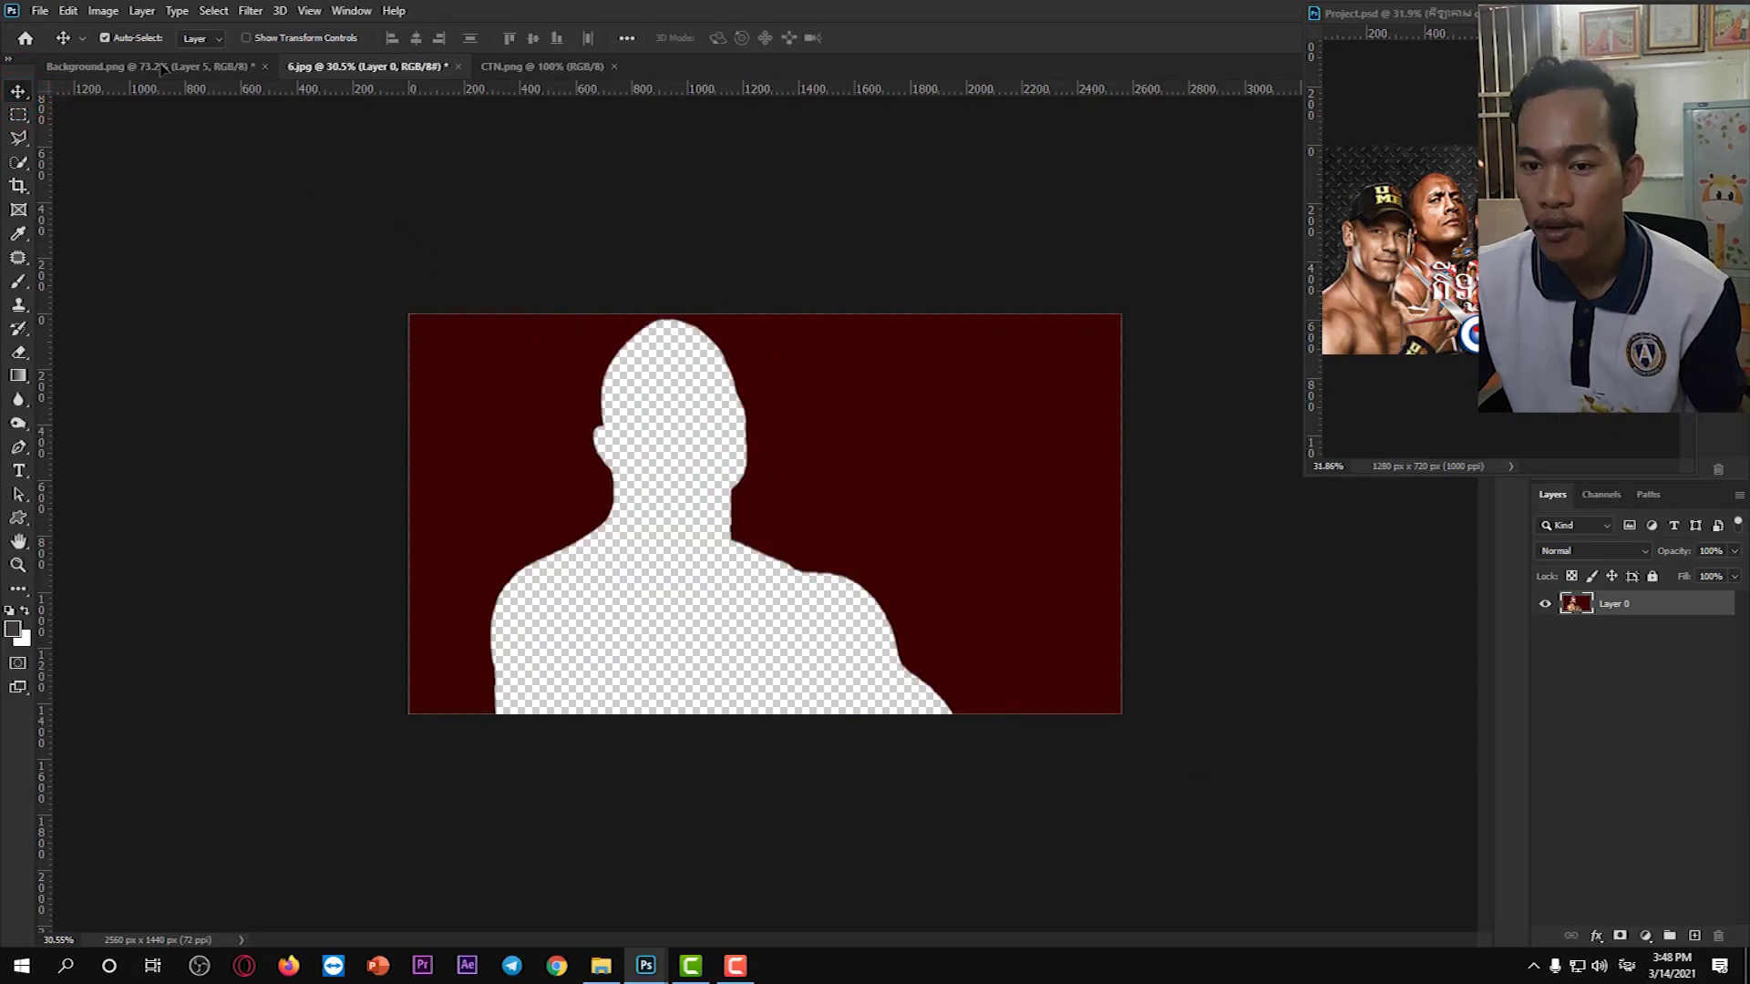
{"action": "left_click_drag", "start_coordinate": [160, 68], "coordinate": [702, 432]}
{"action": "key", "text": "ctrl+t"}
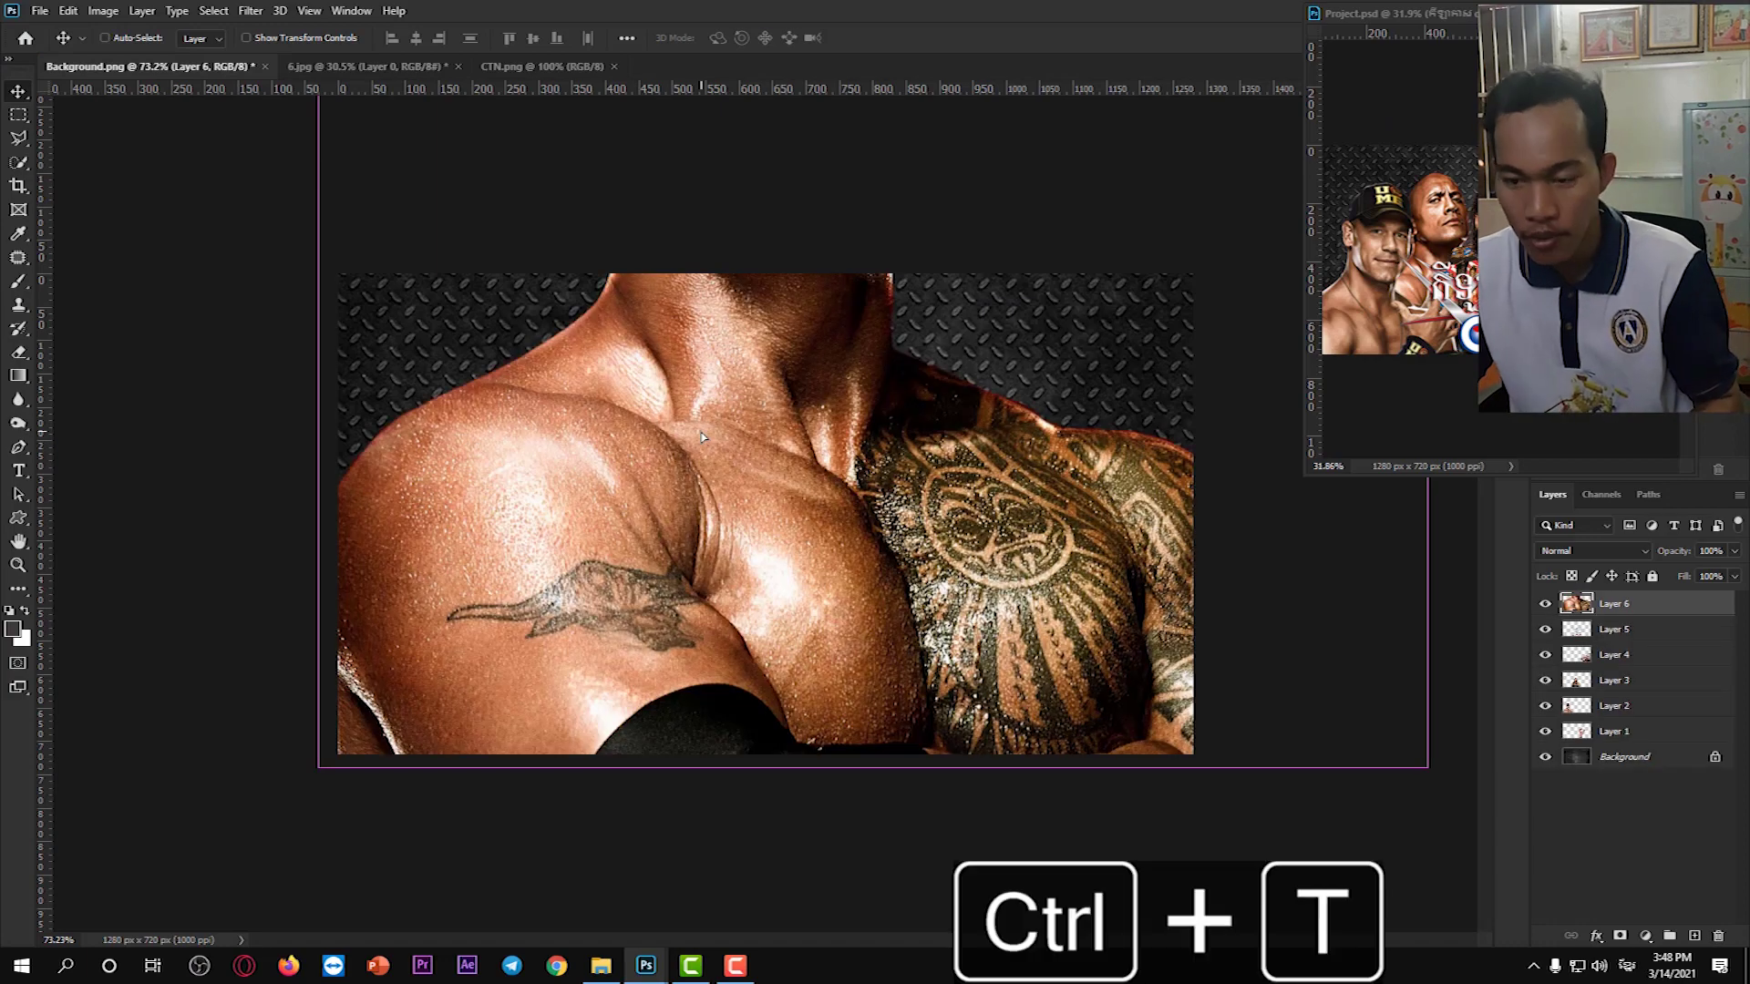
{"action": "mouse_move", "coordinate": [319, 293]}
{"action": "left_mouse_down"}
{"action": "mouse_move", "coordinate": [788, 293]}
{"action": "mouse_move", "coordinate": [754, 679]}
{"action": "left_mouse_up"}
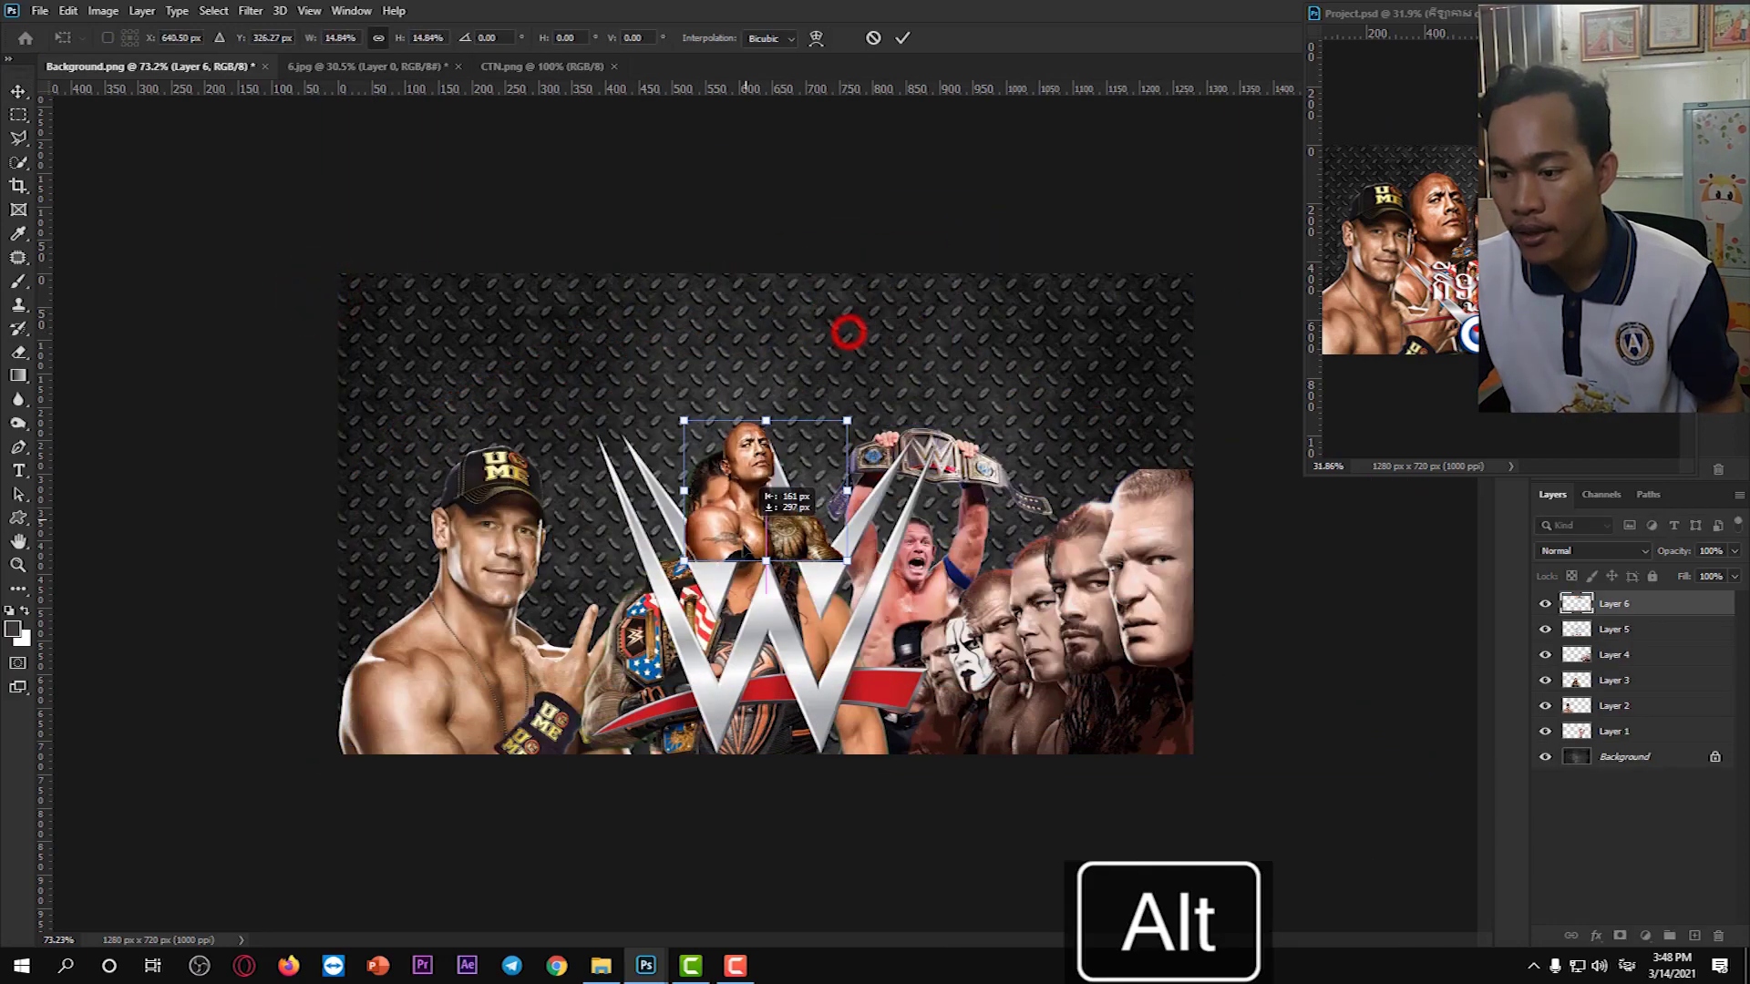
{"action": "left_click", "coordinate": [901, 37]}
Bring up the CTN.png logo image.
{"action": "left_click", "coordinate": [359, 65]}
{"action": "scroll", "coordinate": [873, 544], "scroll_direction": "up", "scroll_amount": 2}
{"action": "scroll", "coordinate": [1000, 562], "scroll_direction": "up", "scroll_amount": 2}
{"action": "left_click", "coordinate": [18, 162]}
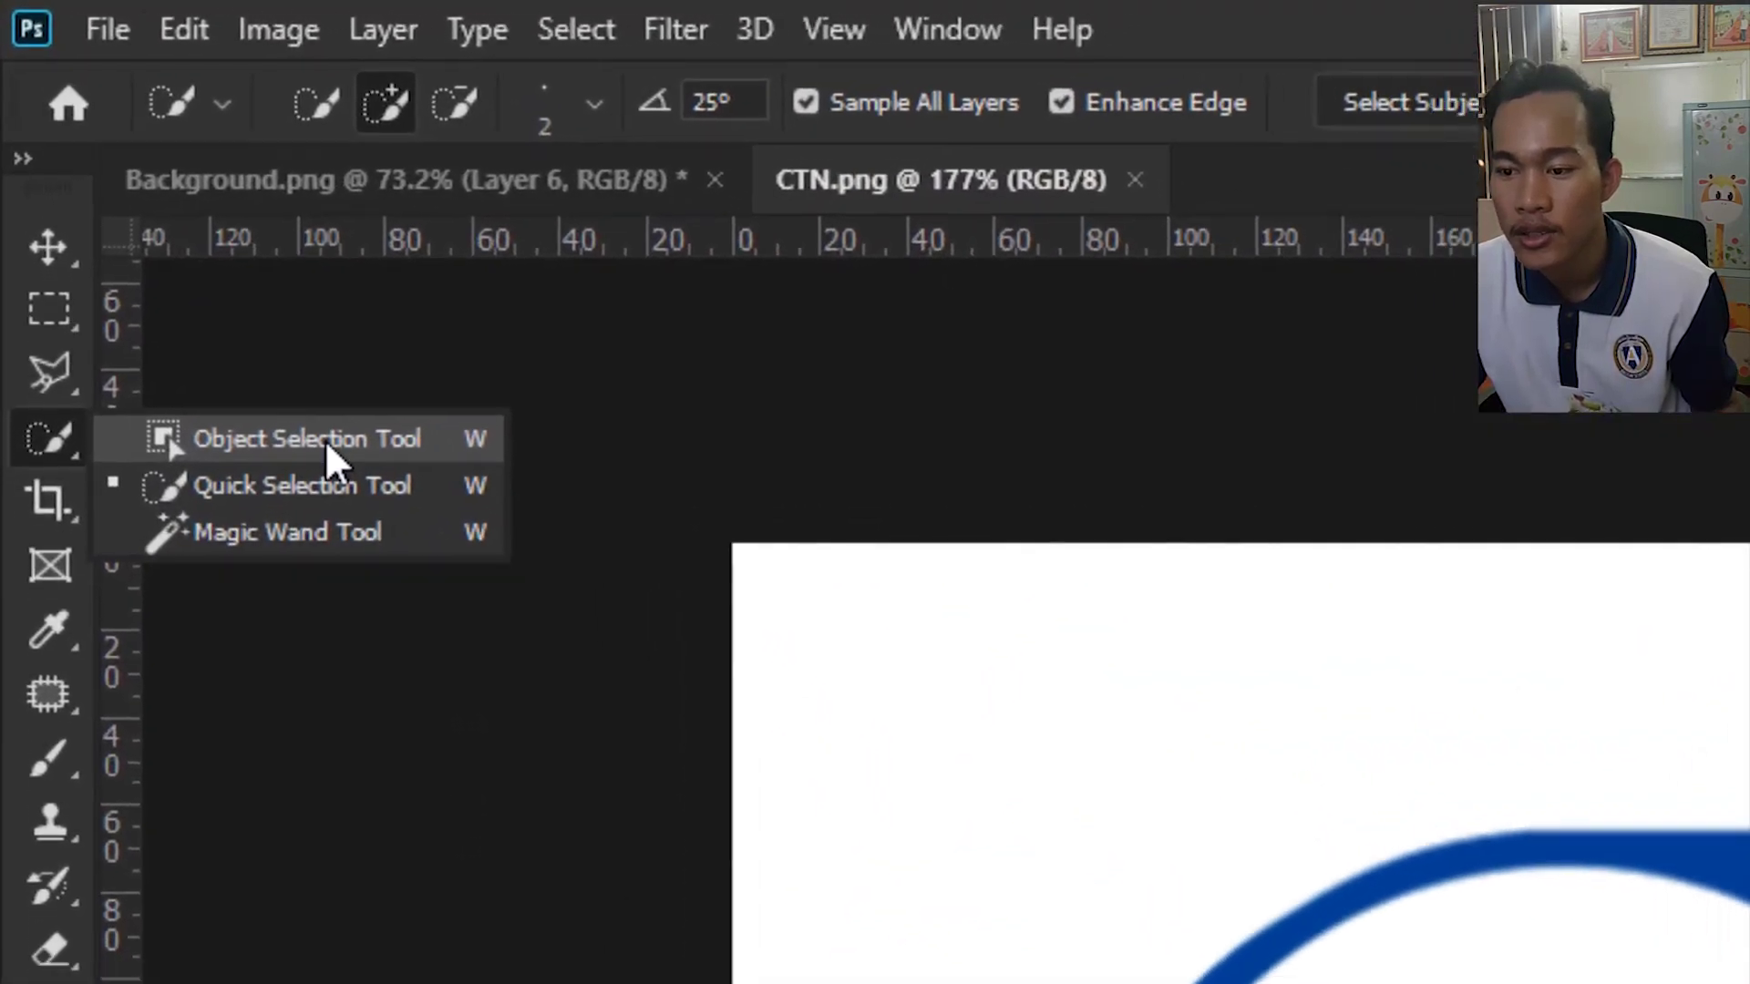
Object-select the rounded CTN logo badge and drag it into Background.png as Layer 7.
{"action": "left_click", "coordinate": [122, 164]}
{"action": "left_click_drag", "start_coordinate": [499, 335], "coordinate": [674, 596]}
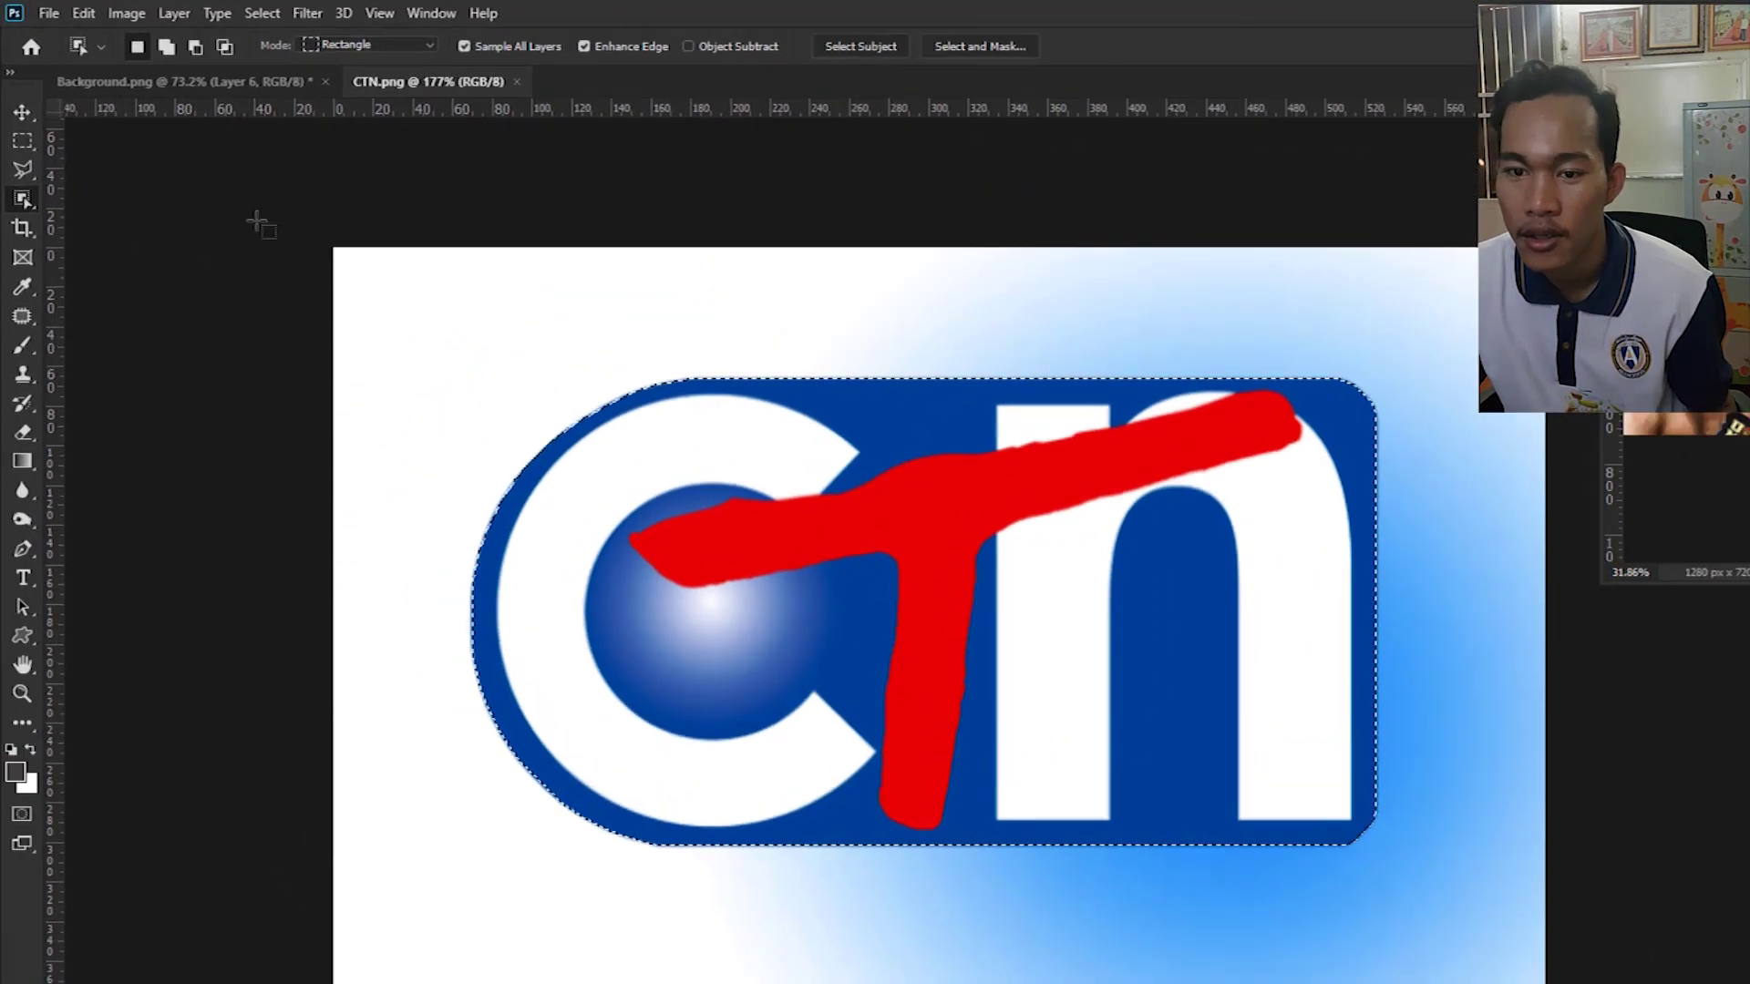
{"action": "left_click", "coordinate": [23, 111]}
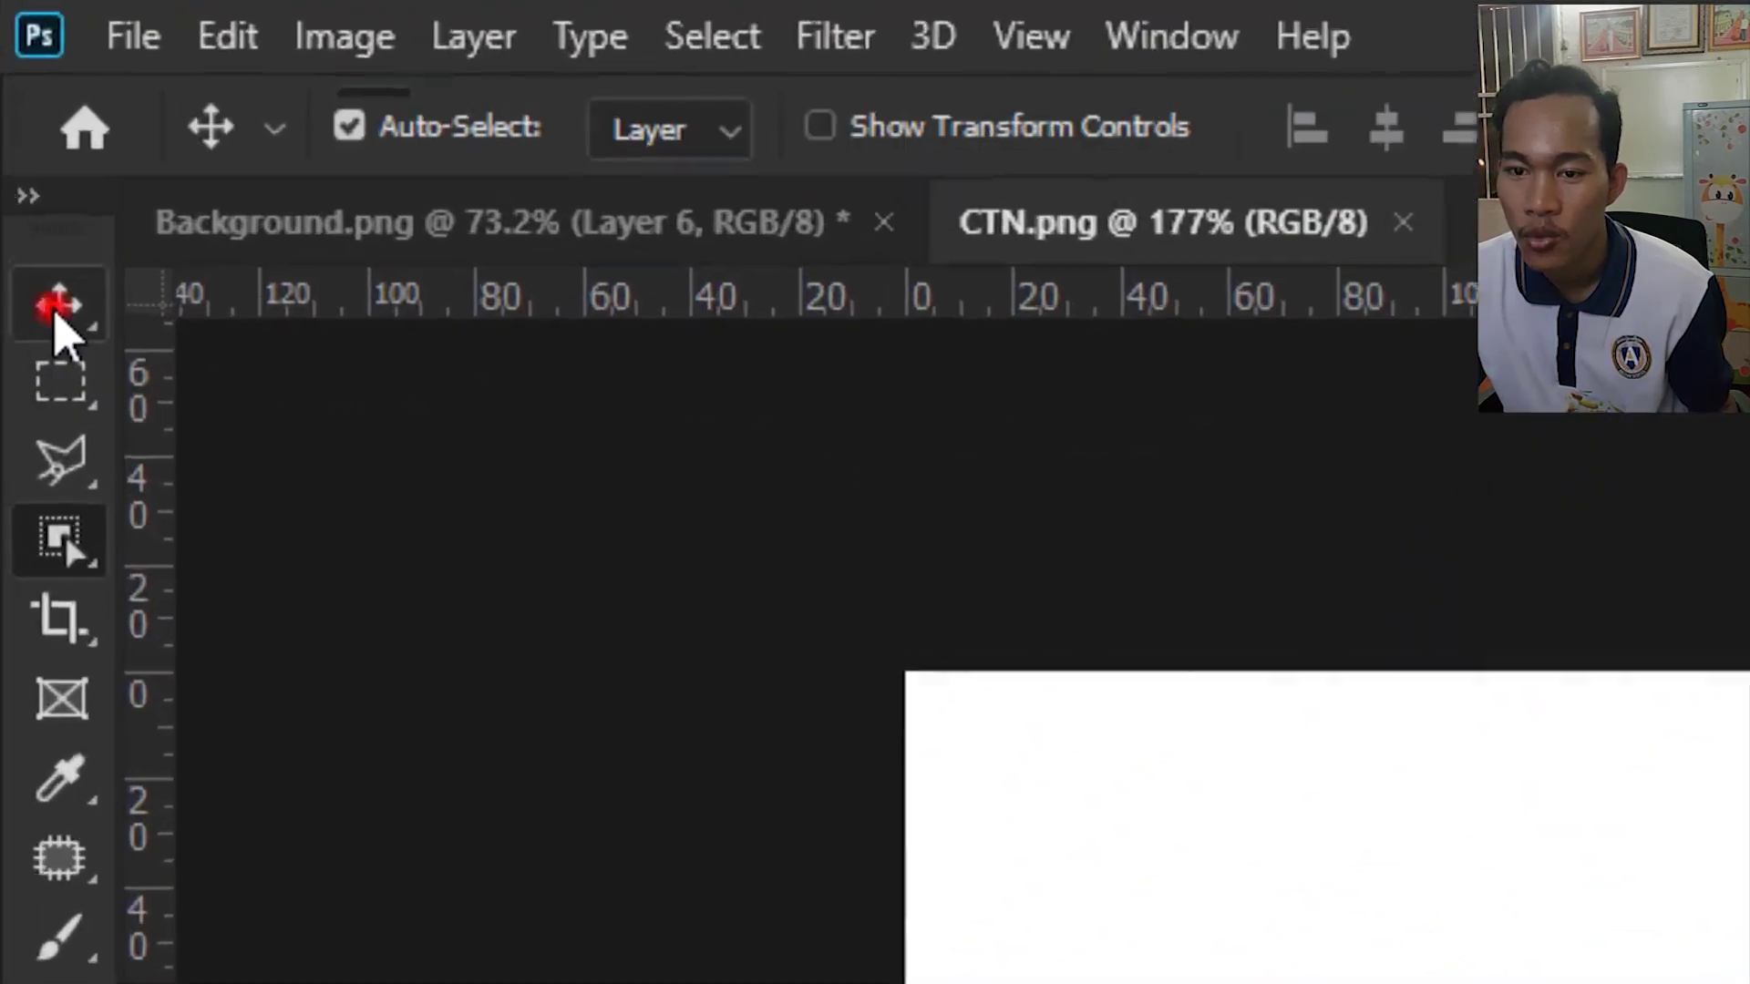
{"action": "mouse_move", "coordinate": [763, 448]}
{"action": "left_mouse_down"}
{"action": "mouse_move", "coordinate": [218, 76]}
{"action": "mouse_move", "coordinate": [862, 670]}
{"action": "mouse_move", "coordinate": [831, 688]}
{"action": "left_mouse_up"}
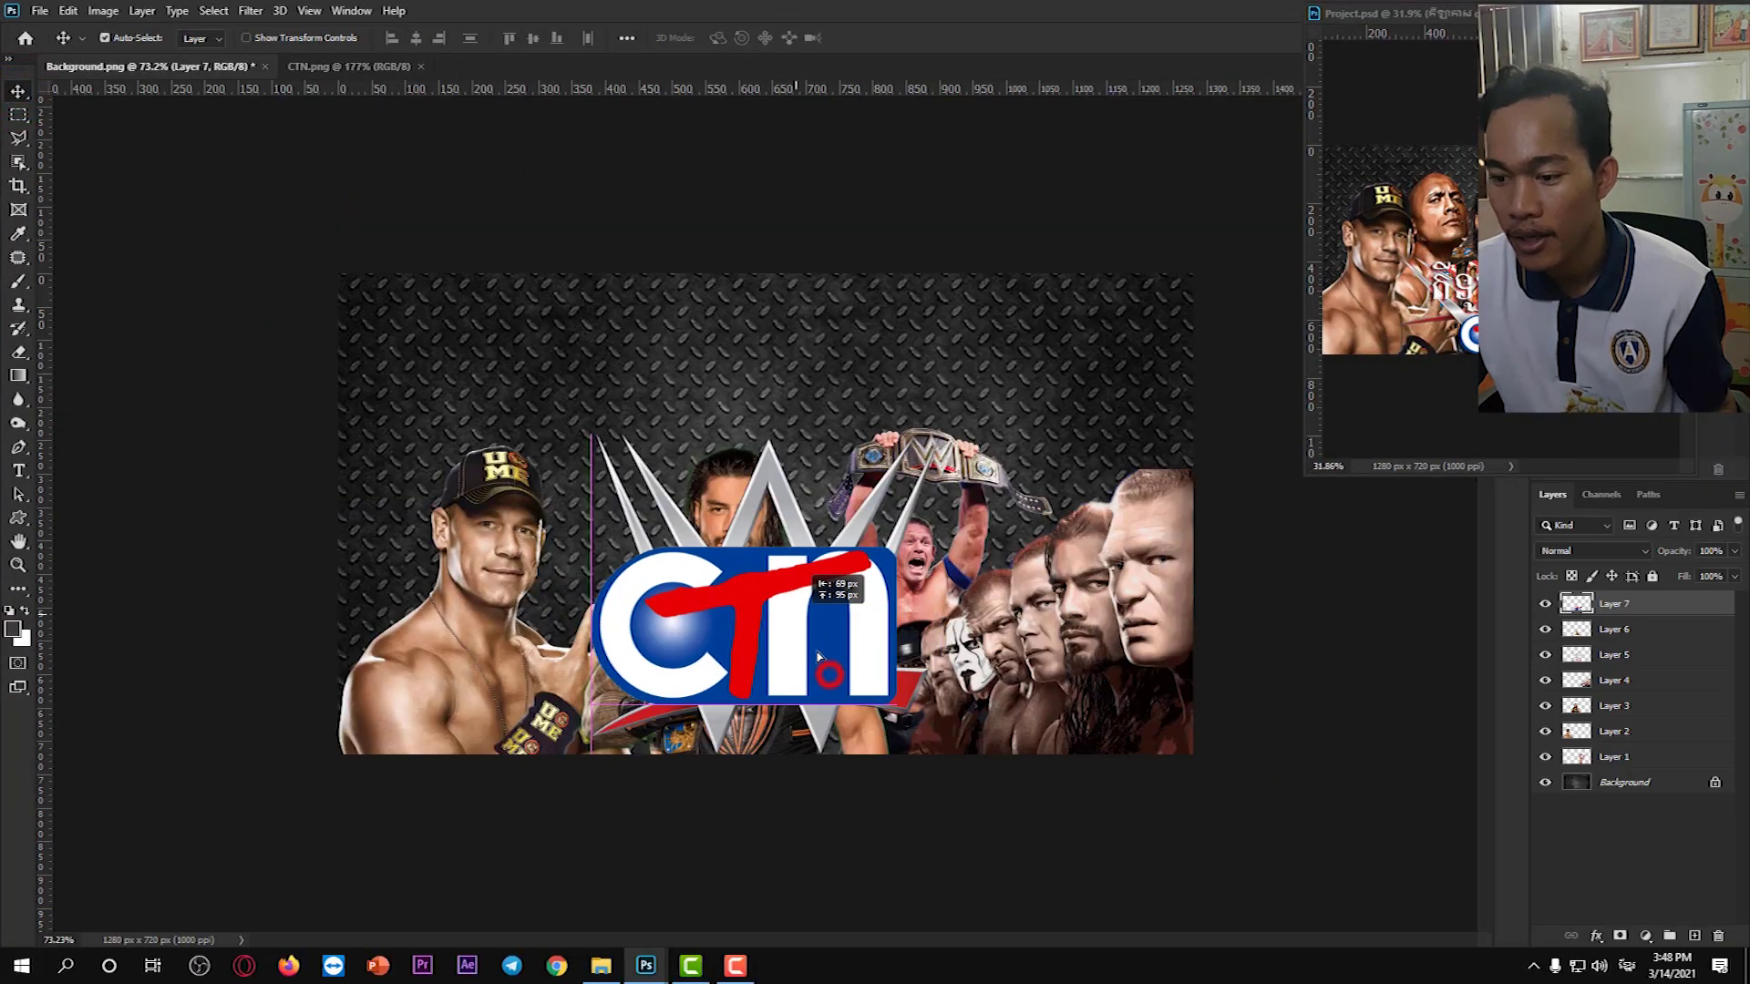
{"action": "scroll", "coordinate": [769, 513], "scroll_direction": "up", "scroll_amount": 4, "text": "alt"}
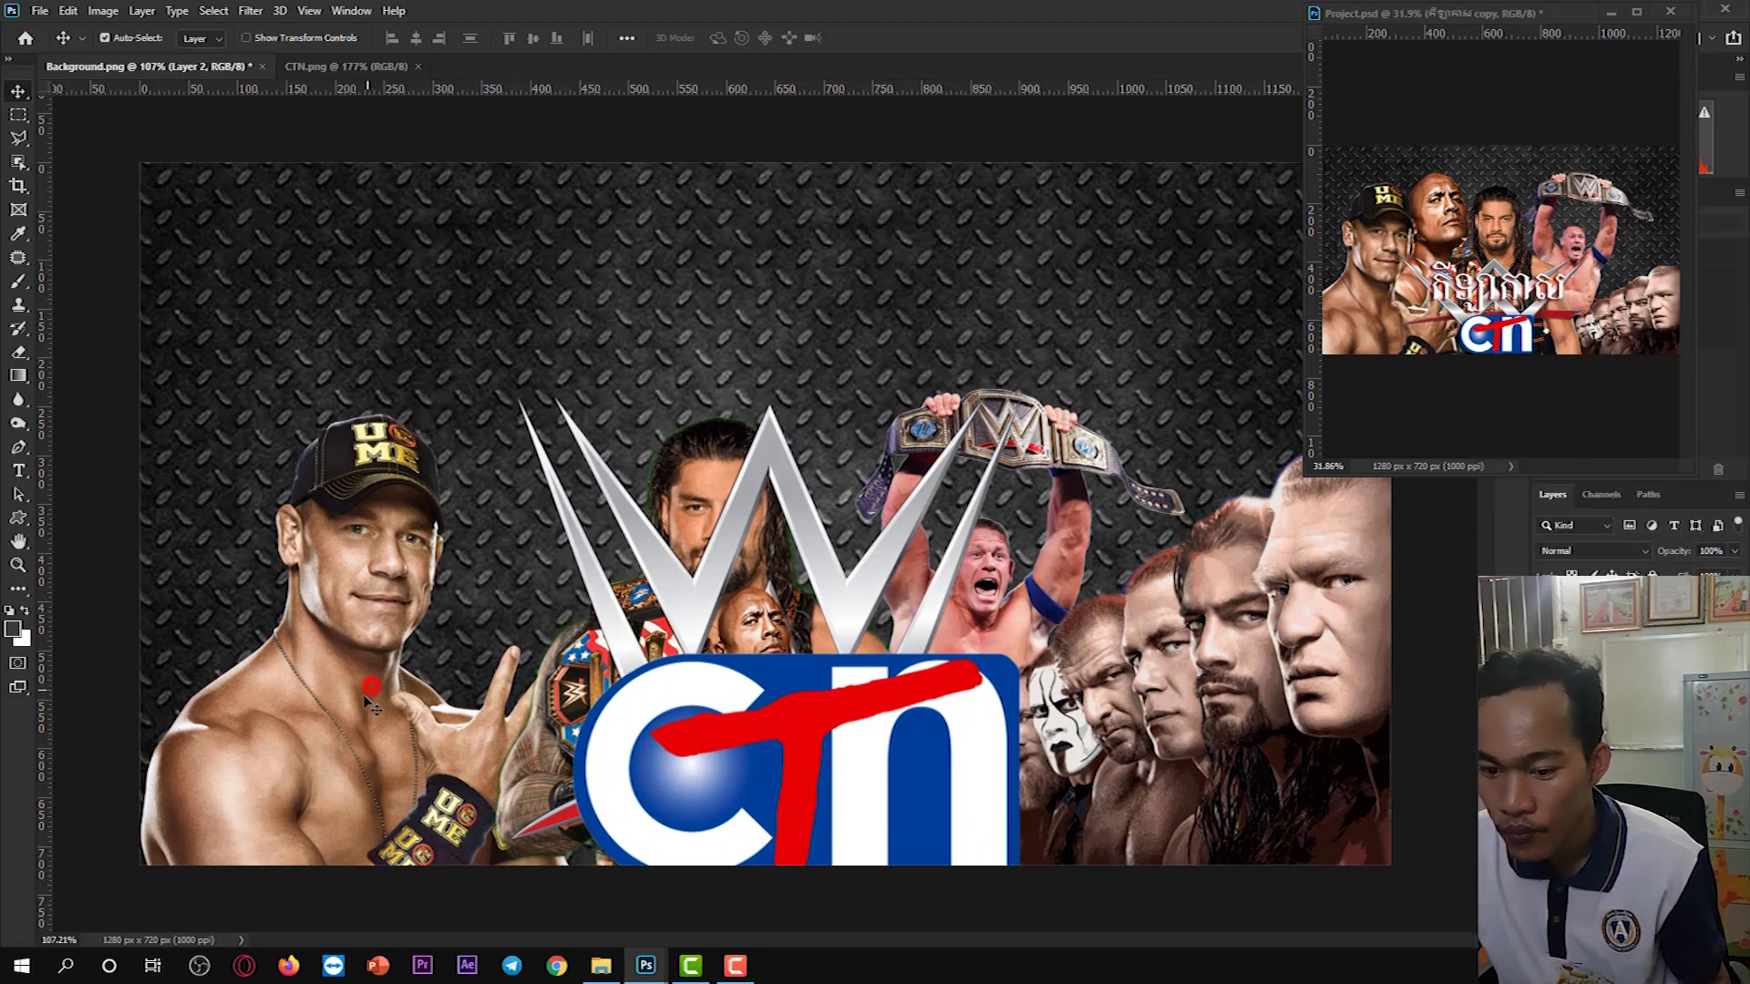
Nudge the capped wrestler down-left and enlarge him to about 130%.
{"action": "left_click_drag", "start_coordinate": [365, 698], "coordinate": [309, 760]}
{"action": "key", "text": "ctrl+t"}
{"action": "left_click_drag", "start_coordinate": [353, 425], "coordinate": [326, 285]}
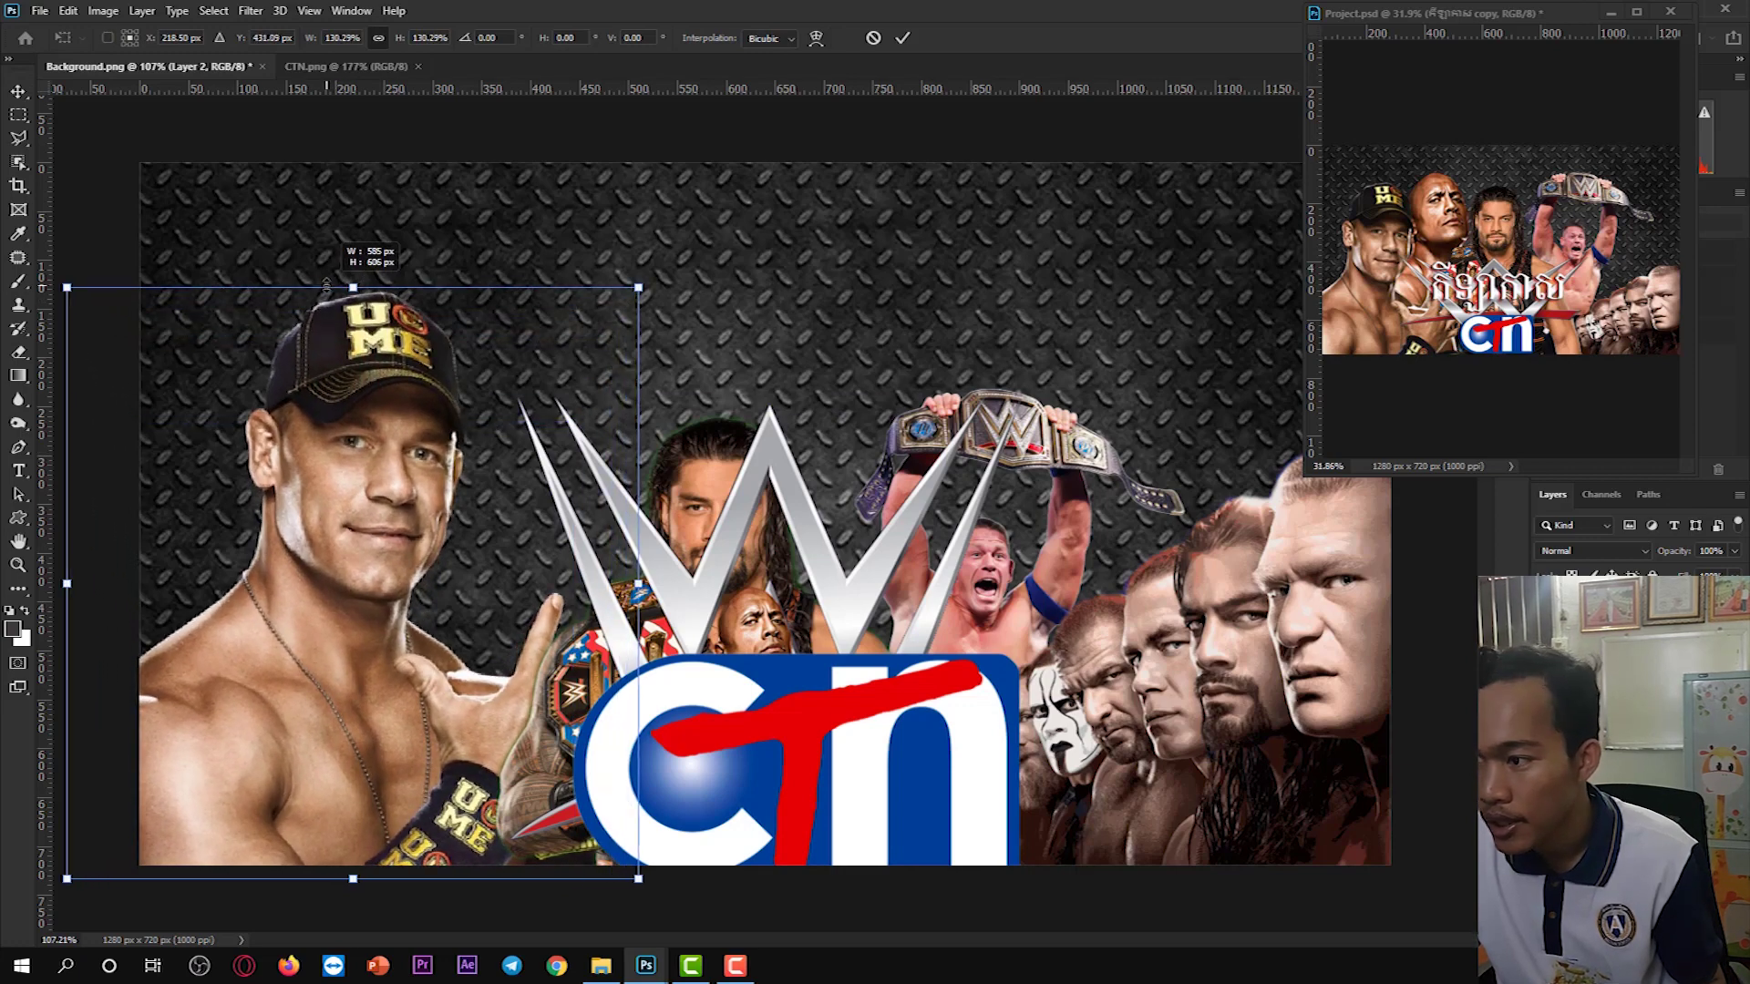
{"action": "left_click", "coordinate": [905, 37]}
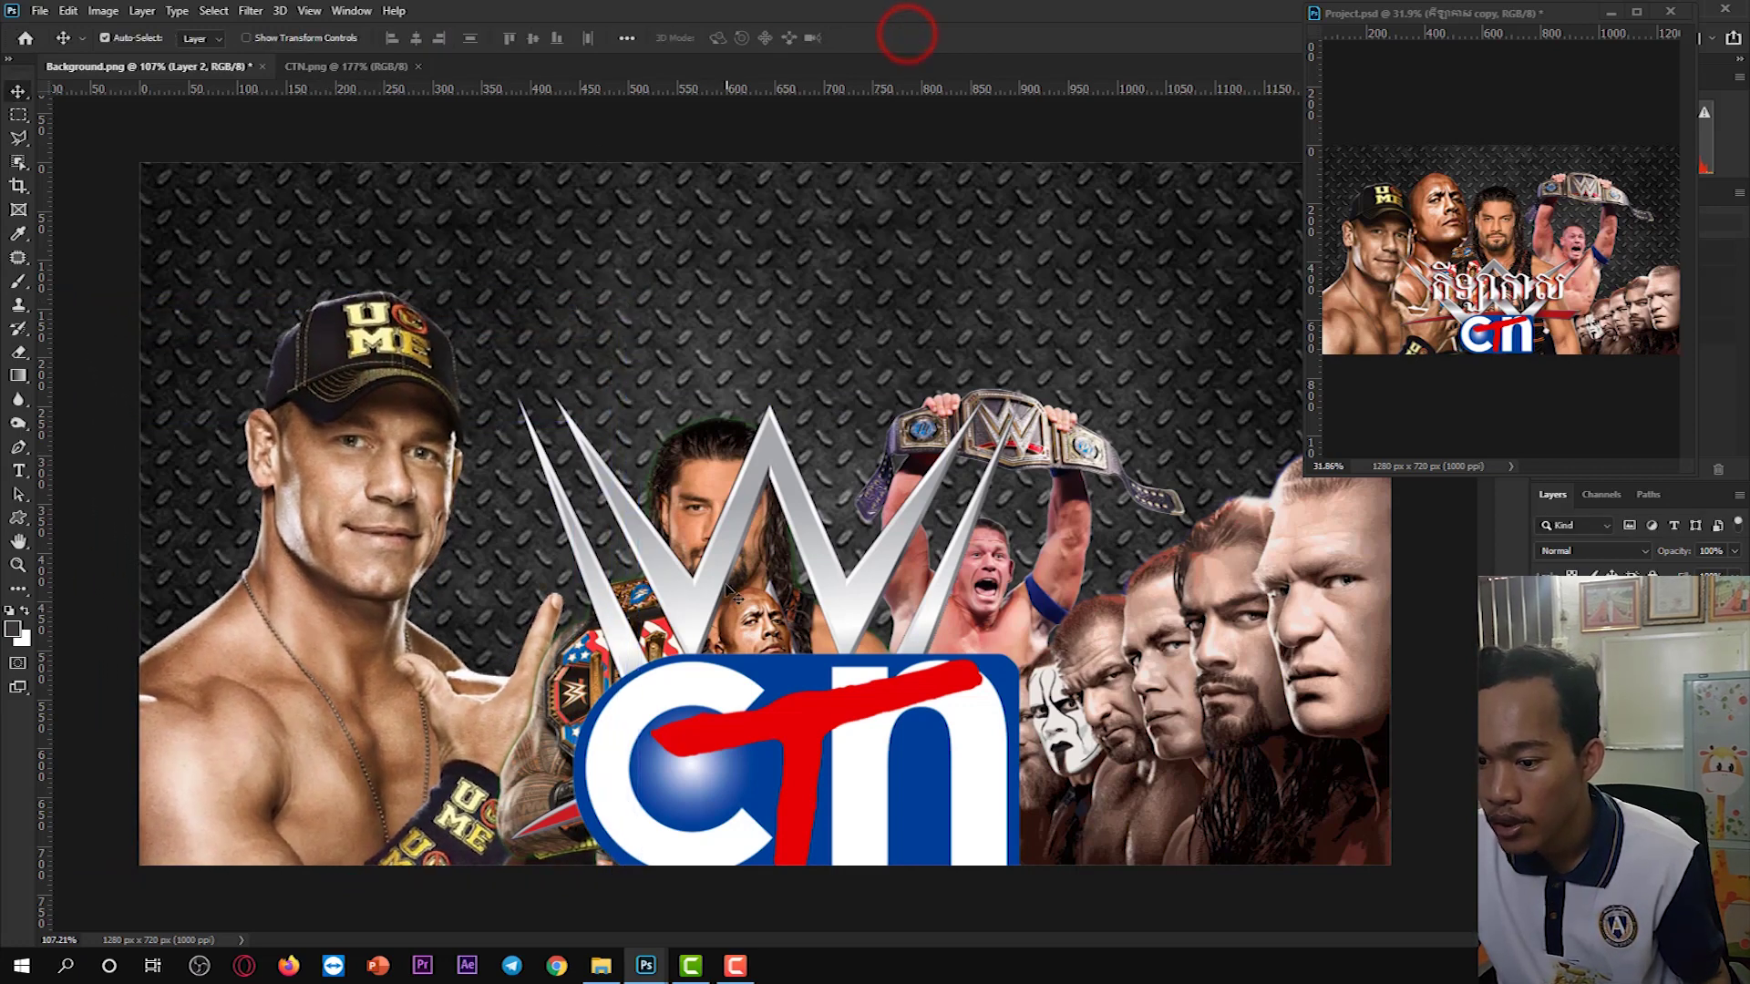
Put the bald wrestler's layer behind the capped one and enlarge him to about 231%.
{"action": "left_click_drag", "start_coordinate": [750, 638], "coordinate": [504, 553]}
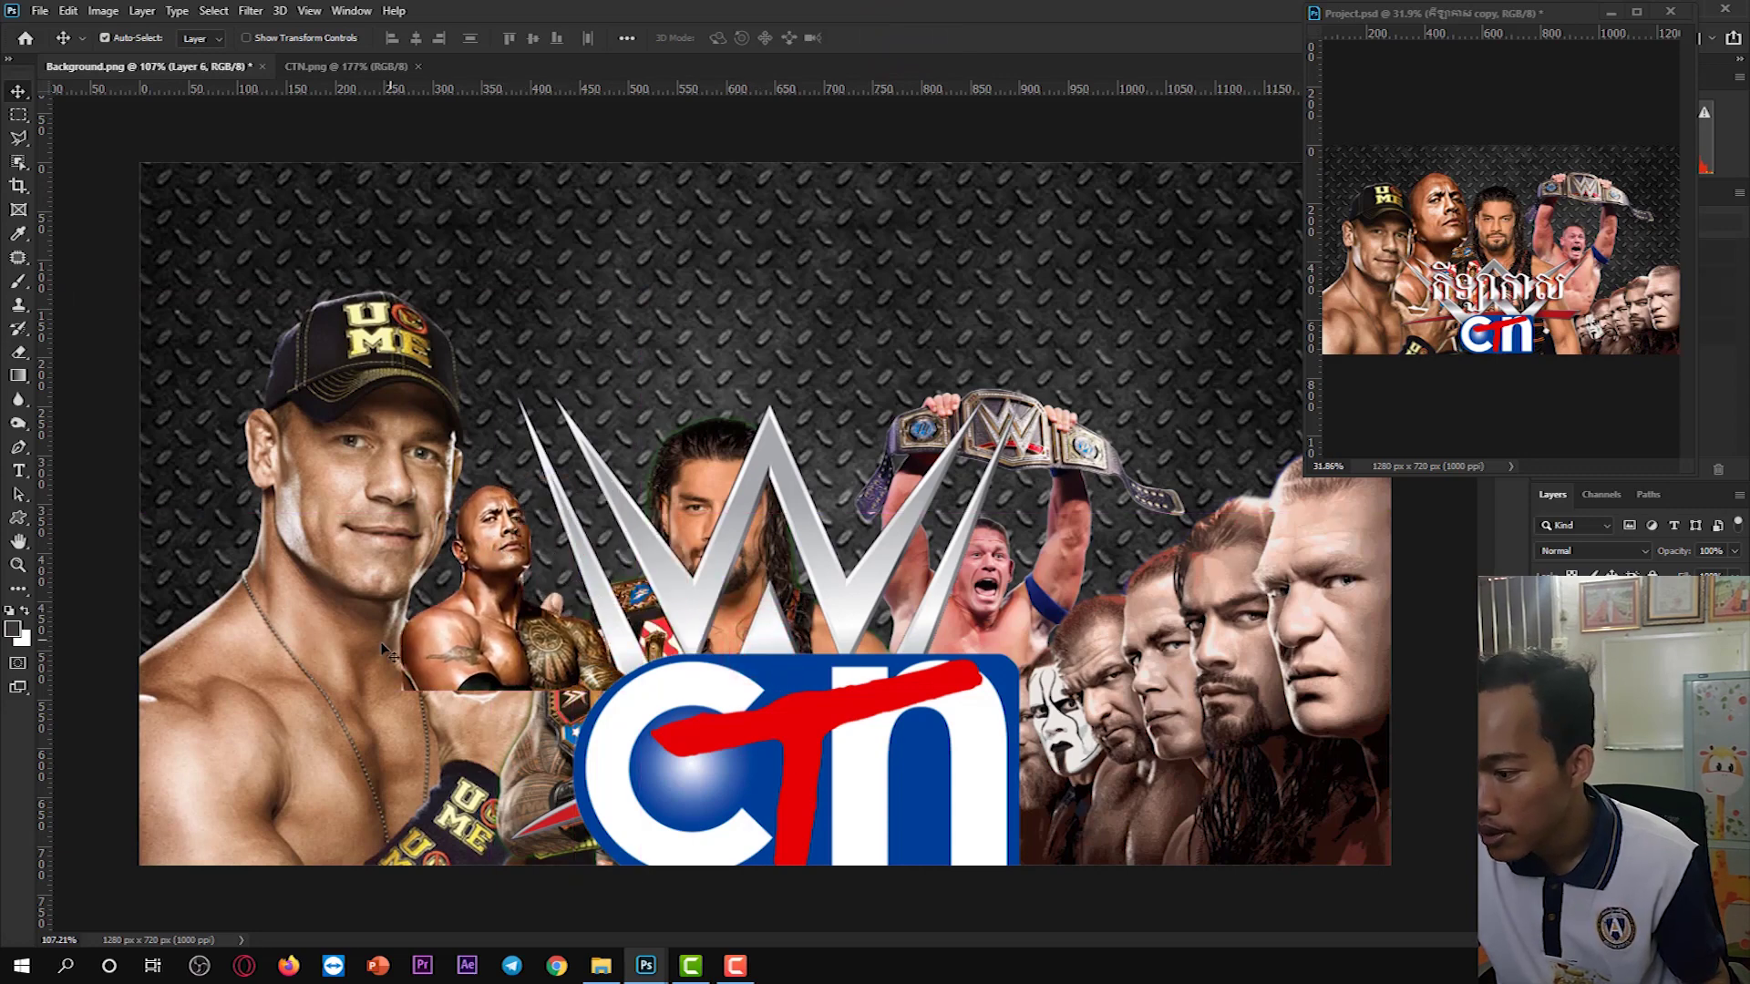
{"action": "left_click", "coordinate": [297, 698]}
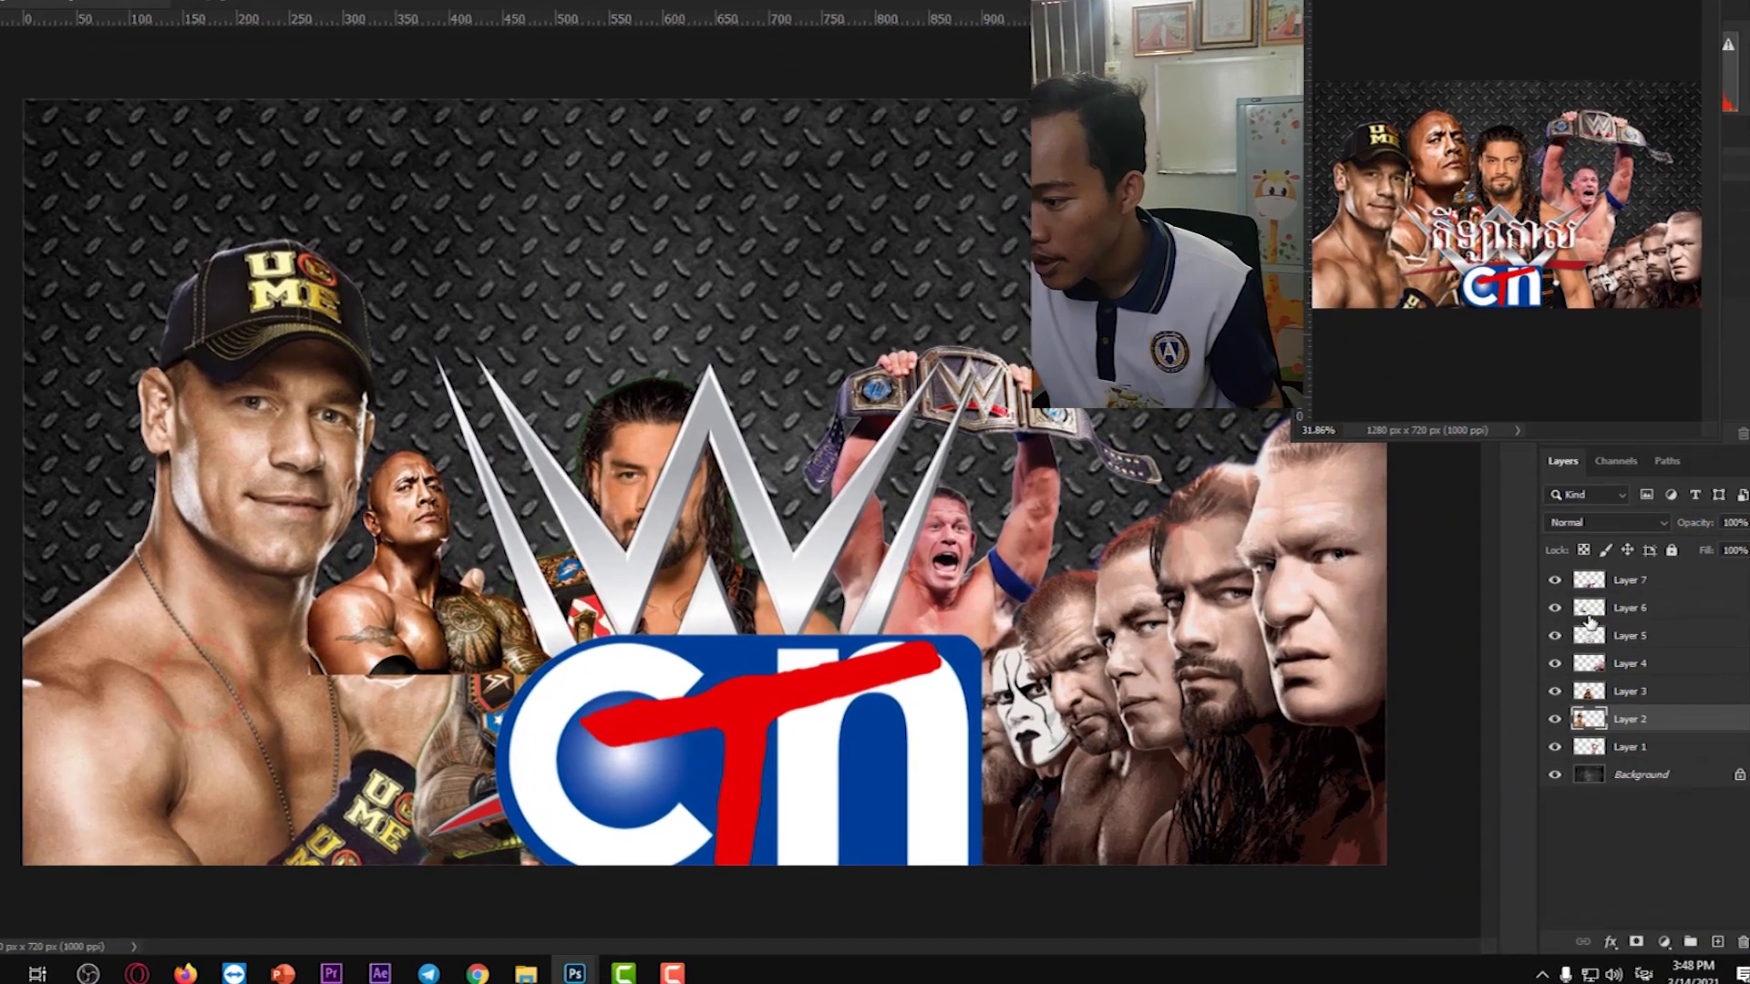
{"action": "mouse_move", "coordinate": [1591, 608]}
{"action": "left_mouse_down"}
{"action": "mouse_move", "coordinate": [1608, 728]}
{"action": "mouse_move", "coordinate": [1674, 688]}
{"action": "left_mouse_up"}
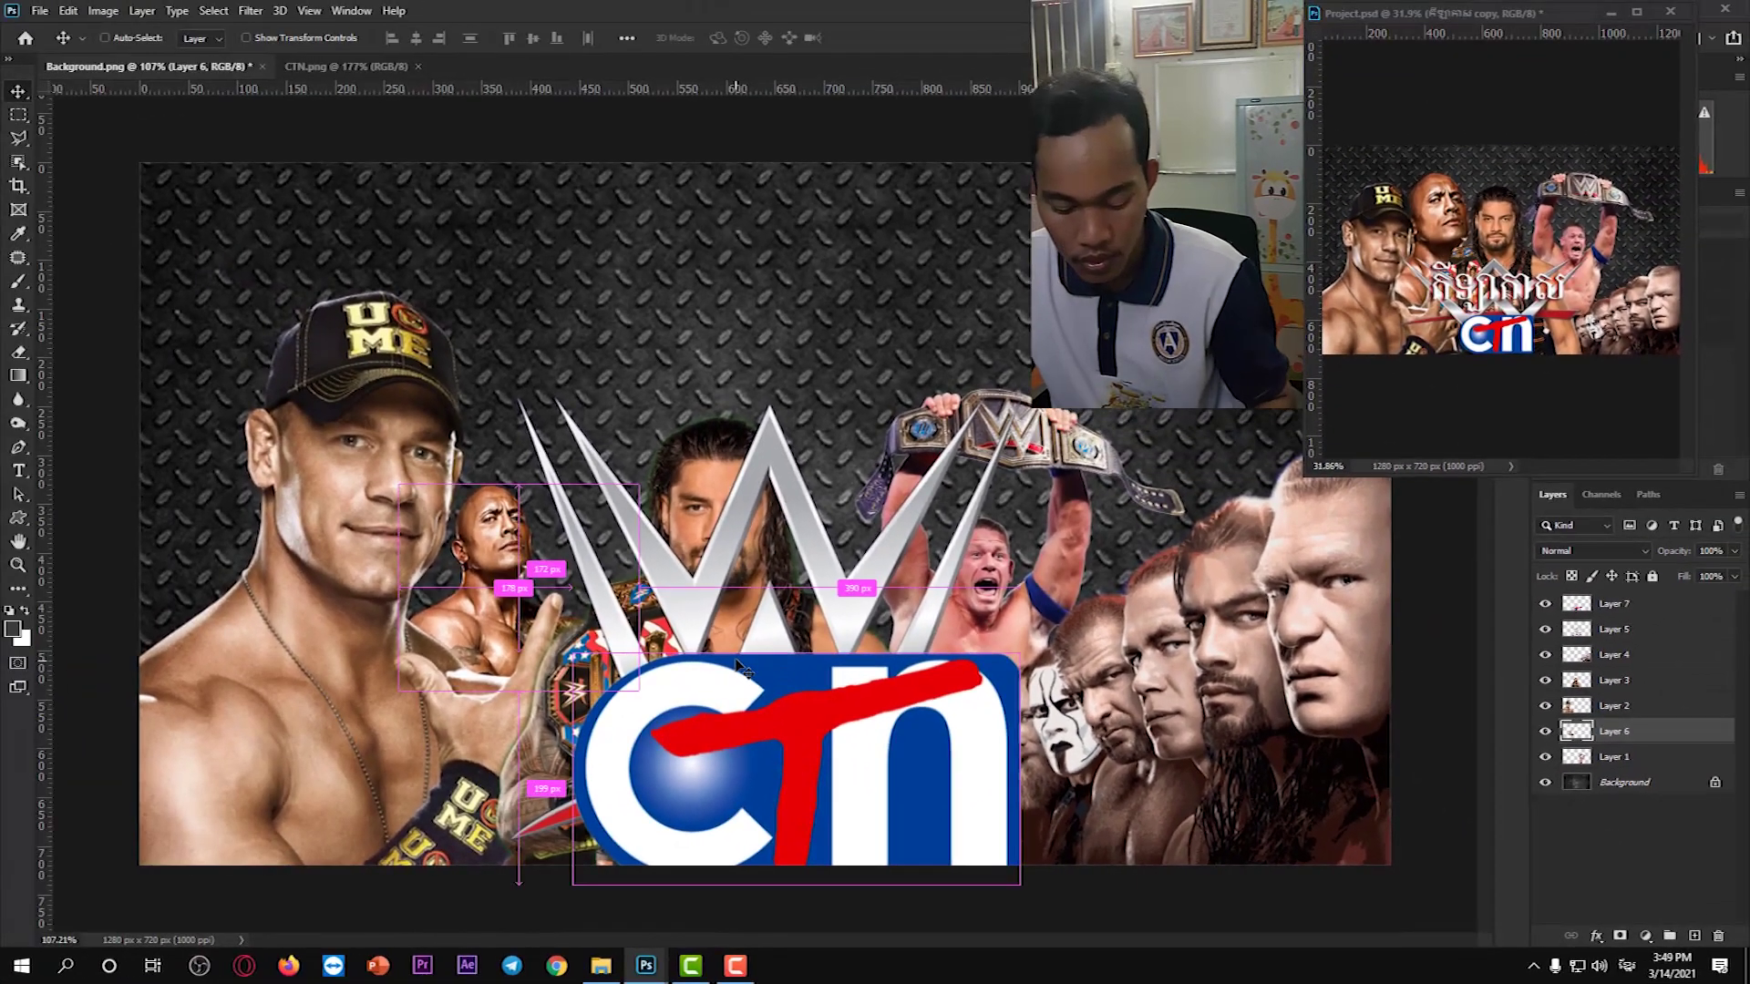
{"action": "key", "text": "ctrl+t"}
{"action": "left_click_drag", "start_coordinate": [515, 486], "coordinate": [477, 211]}
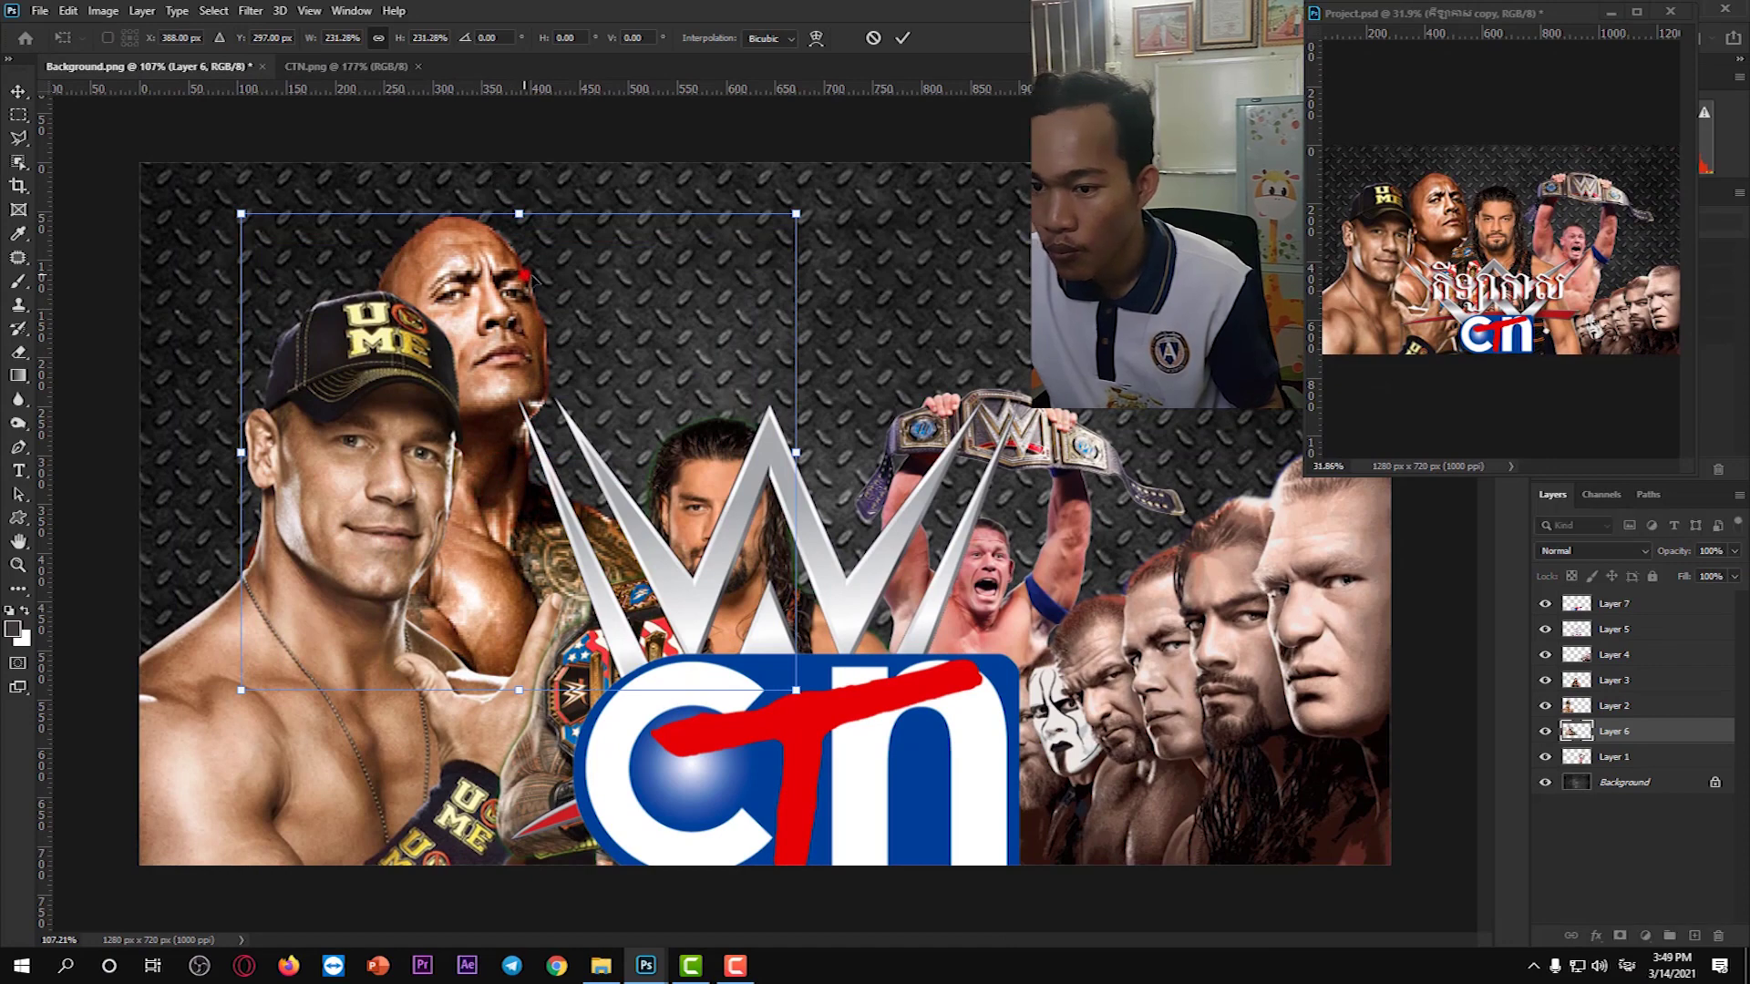
{"action": "left_click_drag", "start_coordinate": [533, 278], "coordinate": [553, 298]}
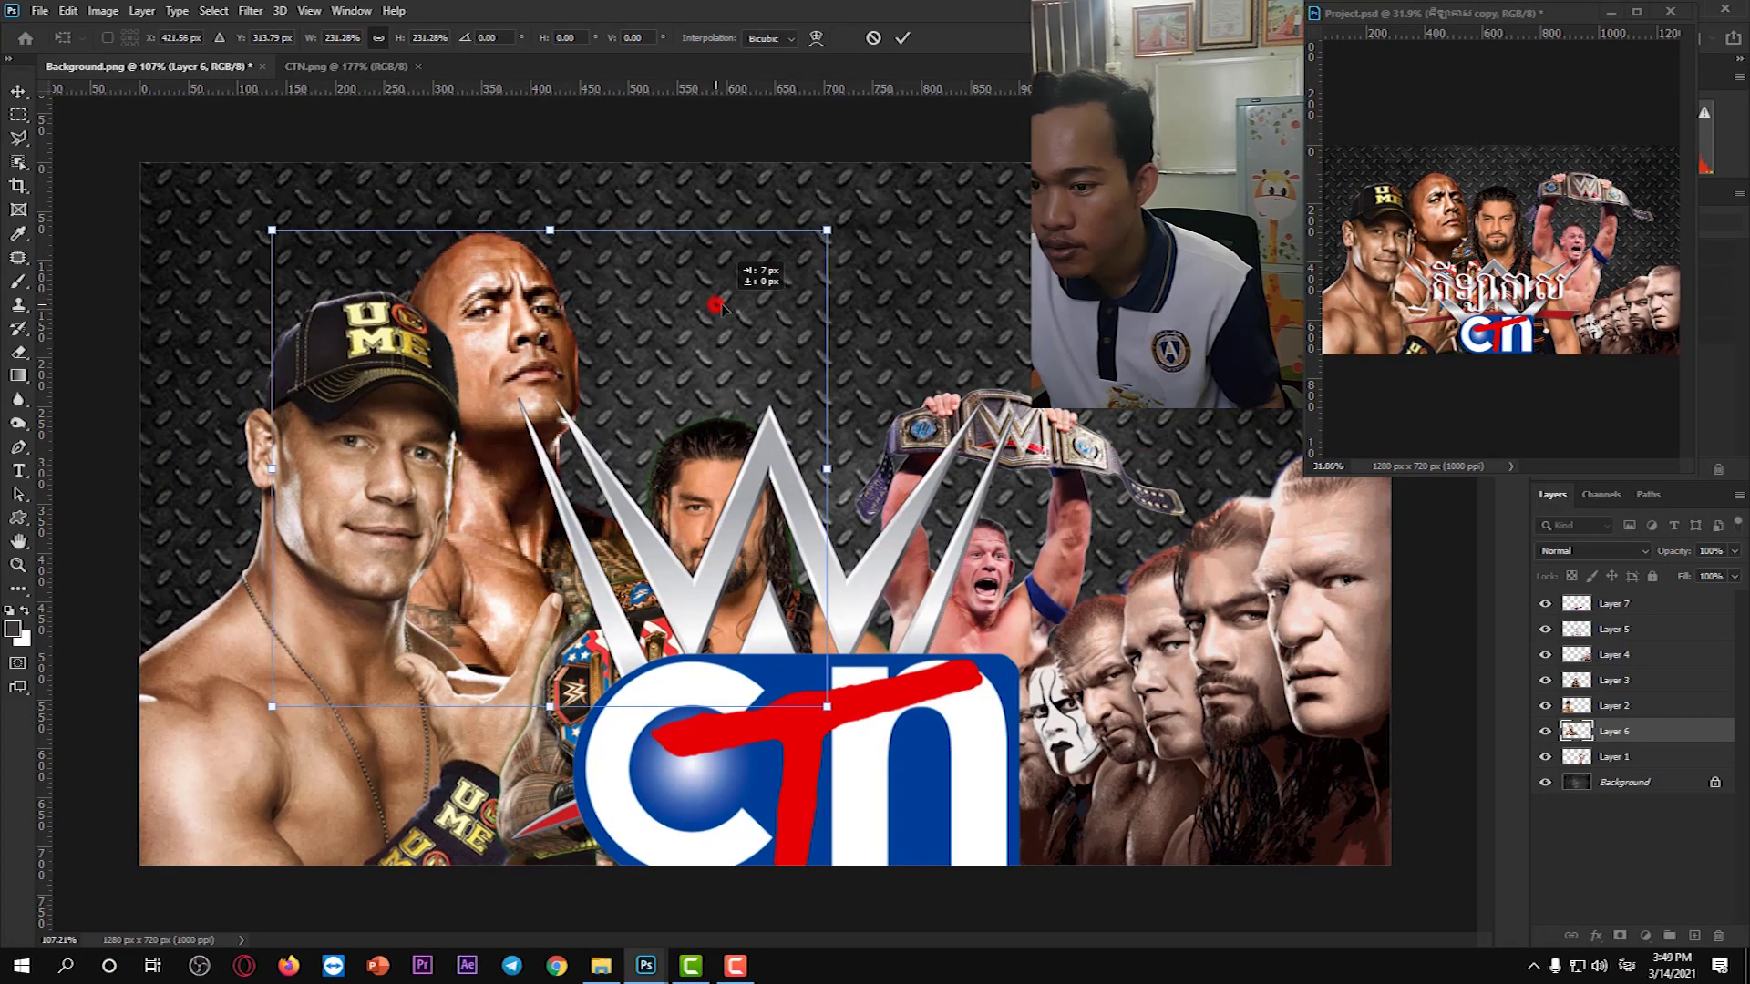
{"action": "left_click_drag", "start_coordinate": [725, 309], "coordinate": [767, 312]}
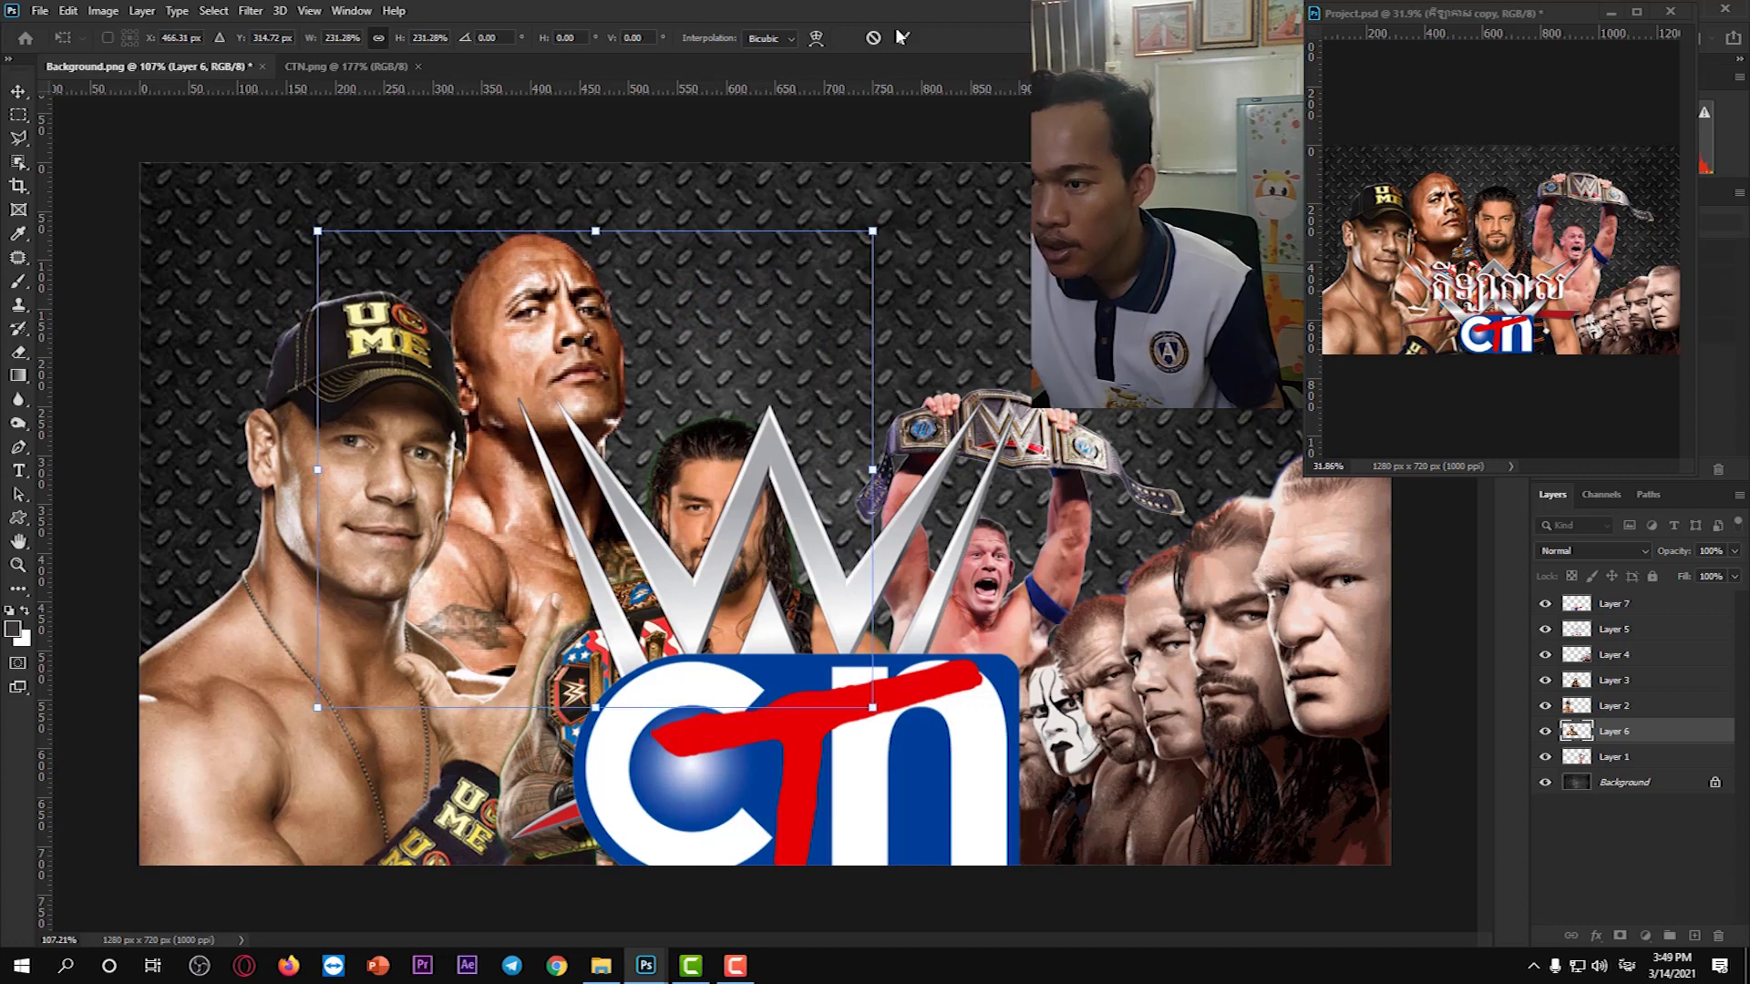
{"action": "left_click", "coordinate": [902, 40]}
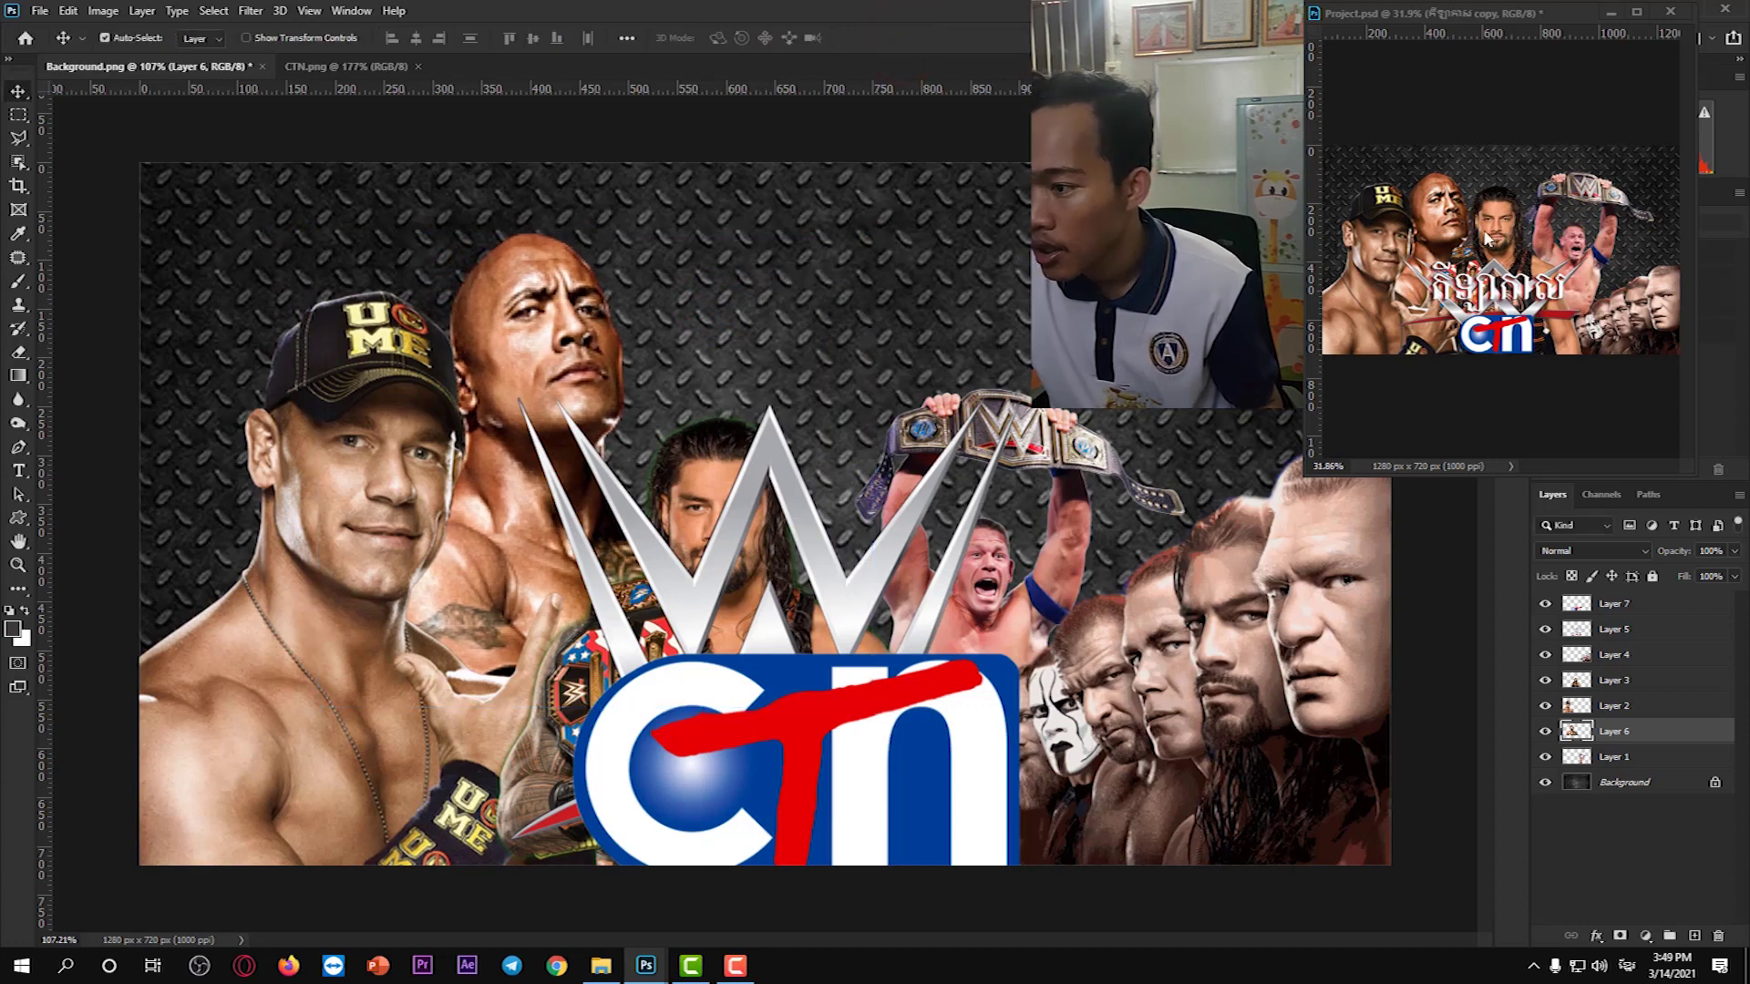
Raise the long-haired wrestler, enlarge him to 155%, and bring 3.jpg from the source folder.
{"action": "left_click_drag", "start_coordinate": [696, 478], "coordinate": [707, 372]}
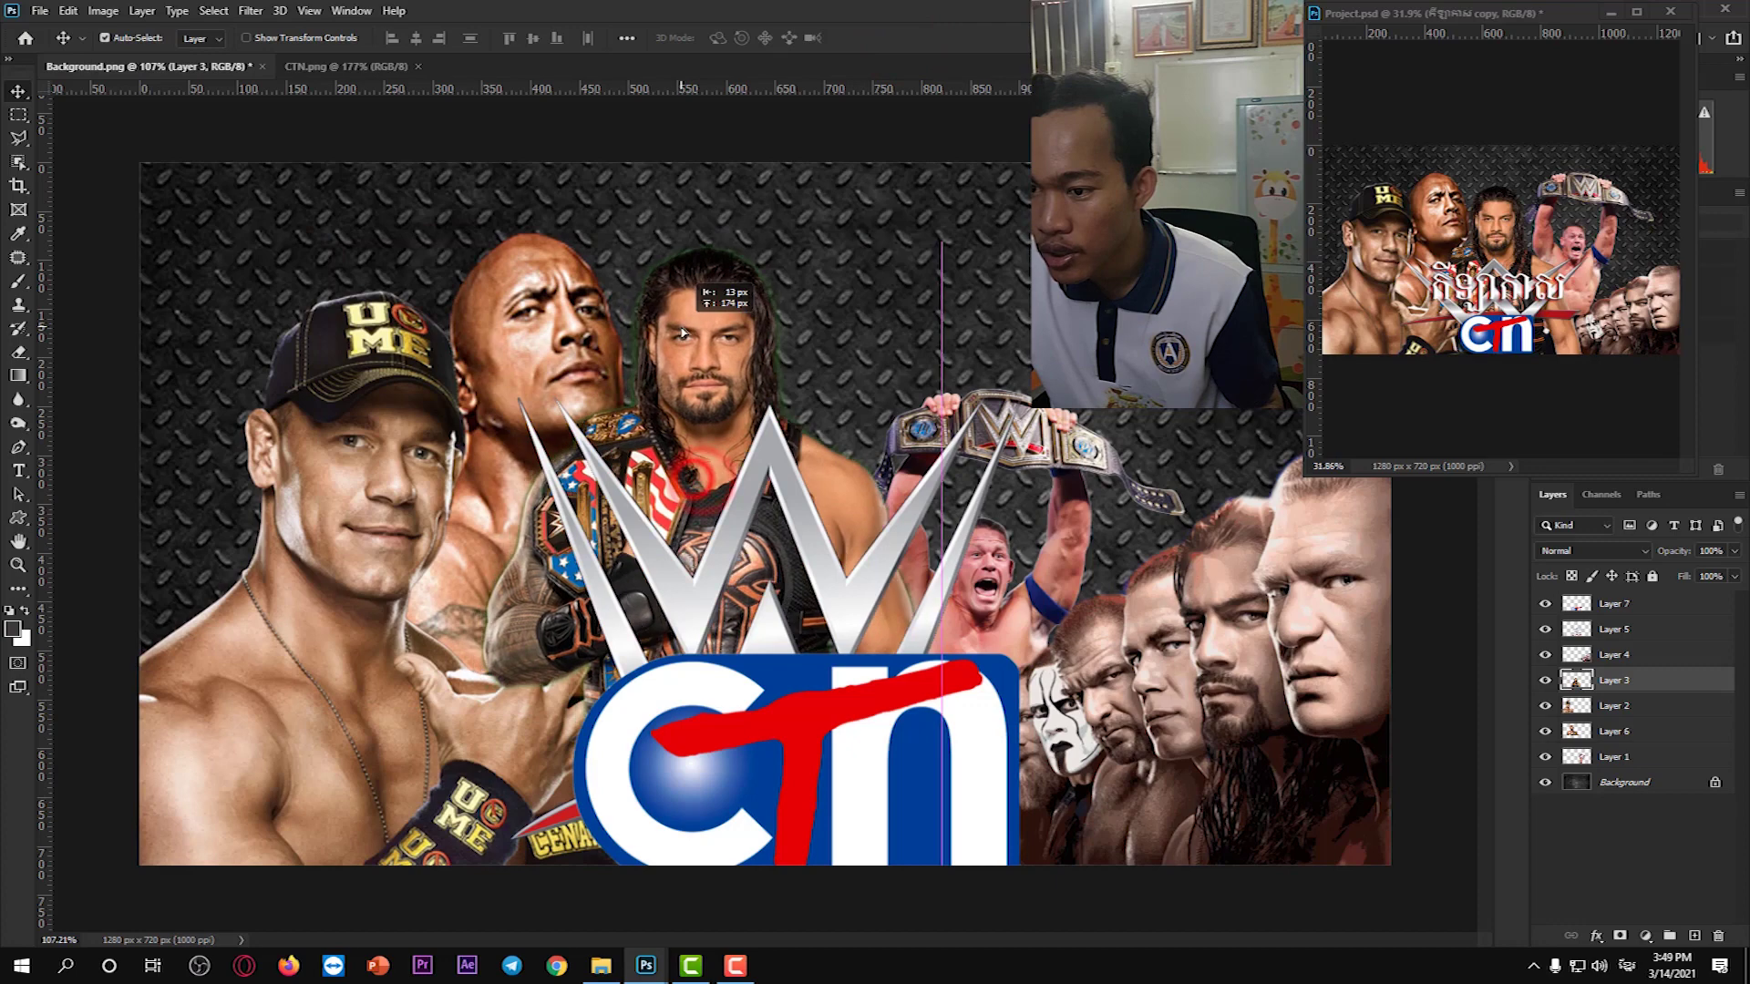
{"action": "key", "text": "ctrl+t"}
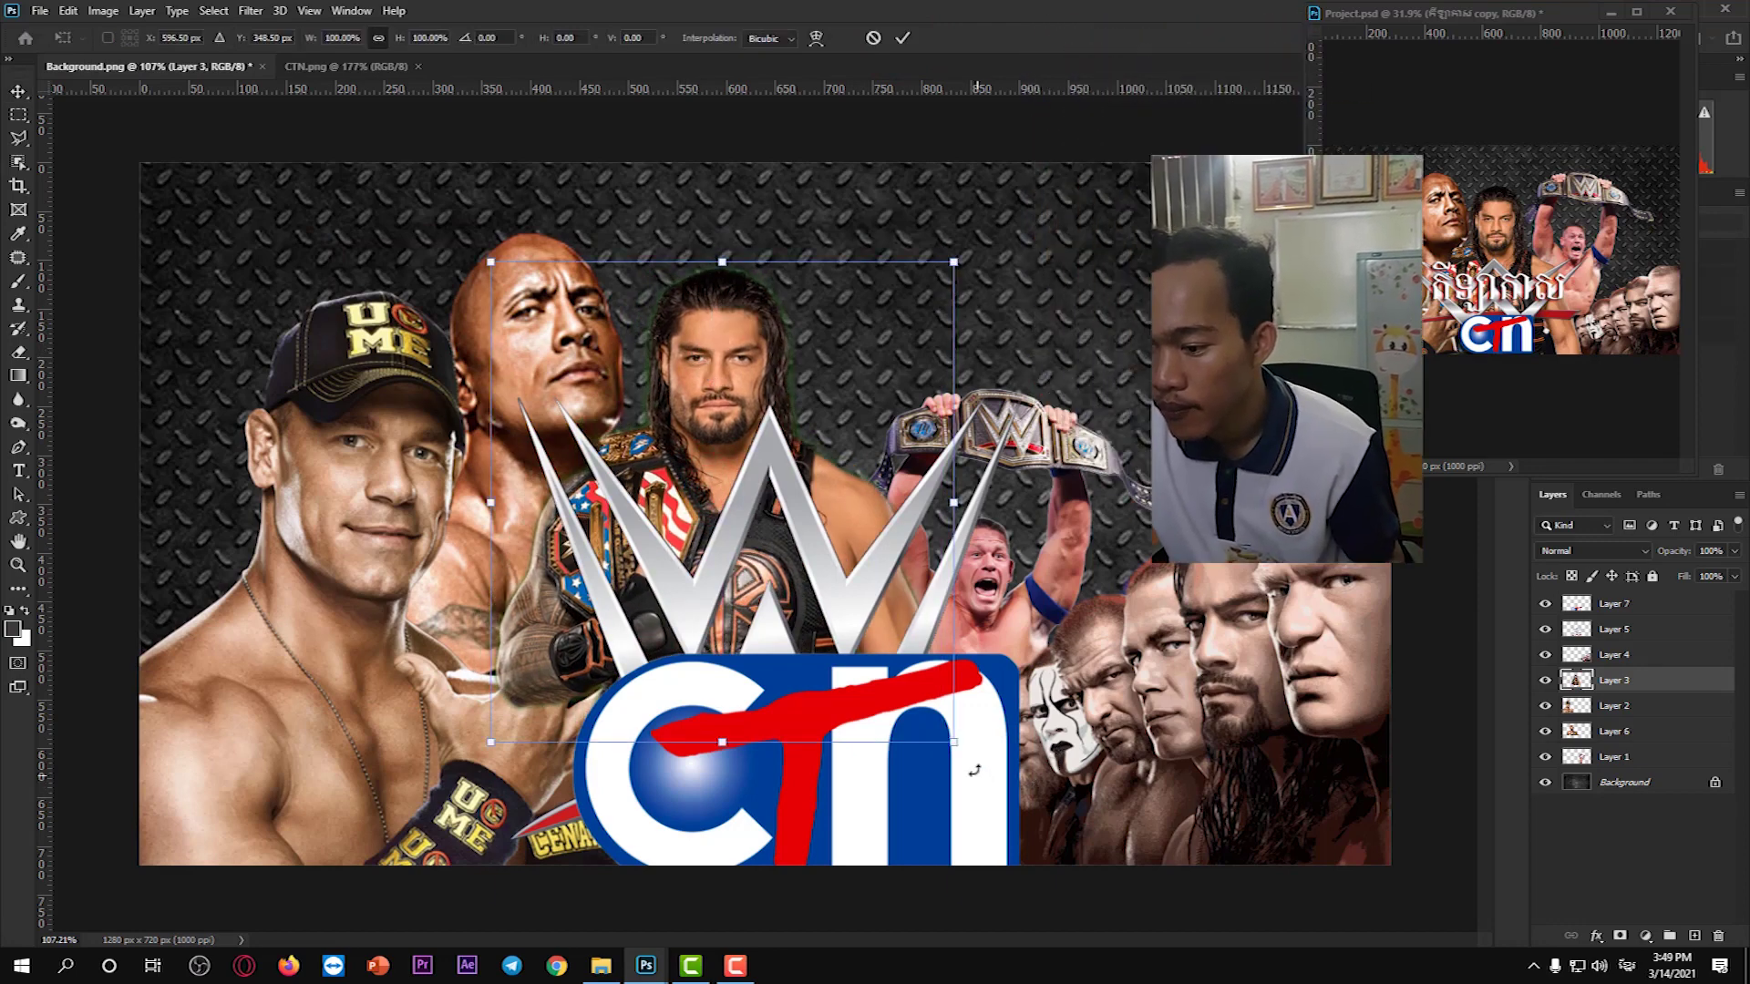
{"action": "left_click_drag", "start_coordinate": [954, 742], "coordinate": [1091, 972]}
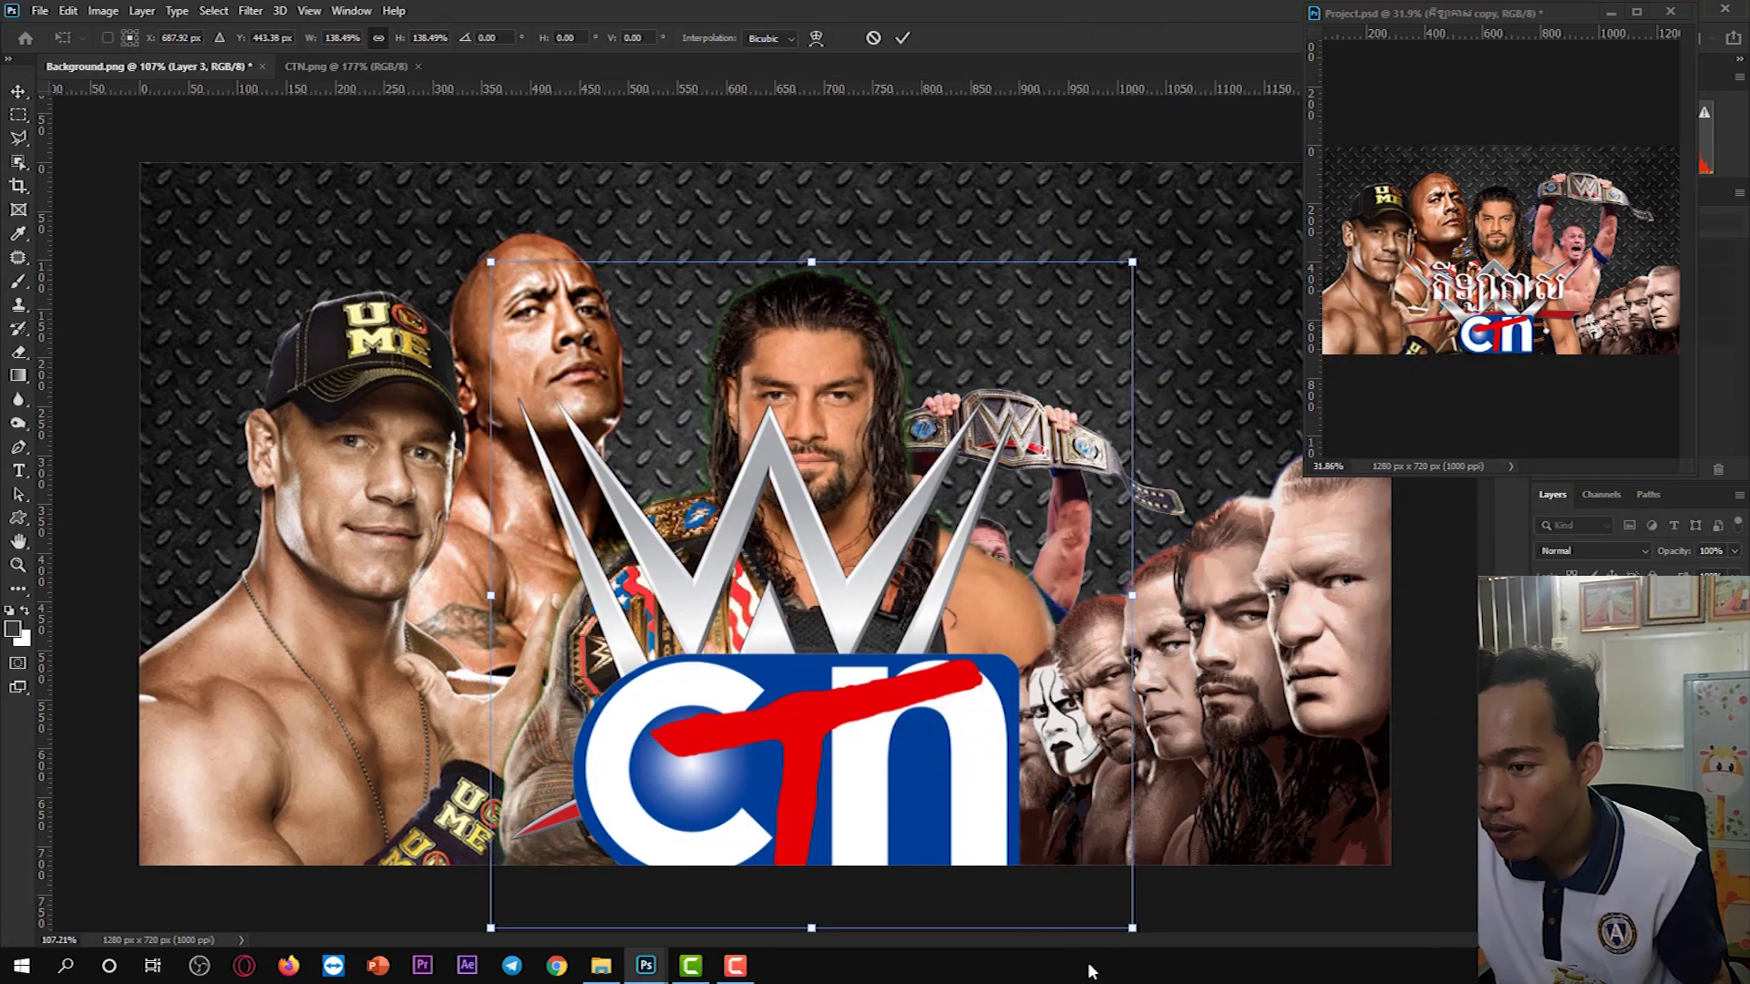
{"action": "left_click_drag", "start_coordinate": [810, 262], "coordinate": [807, 183]}
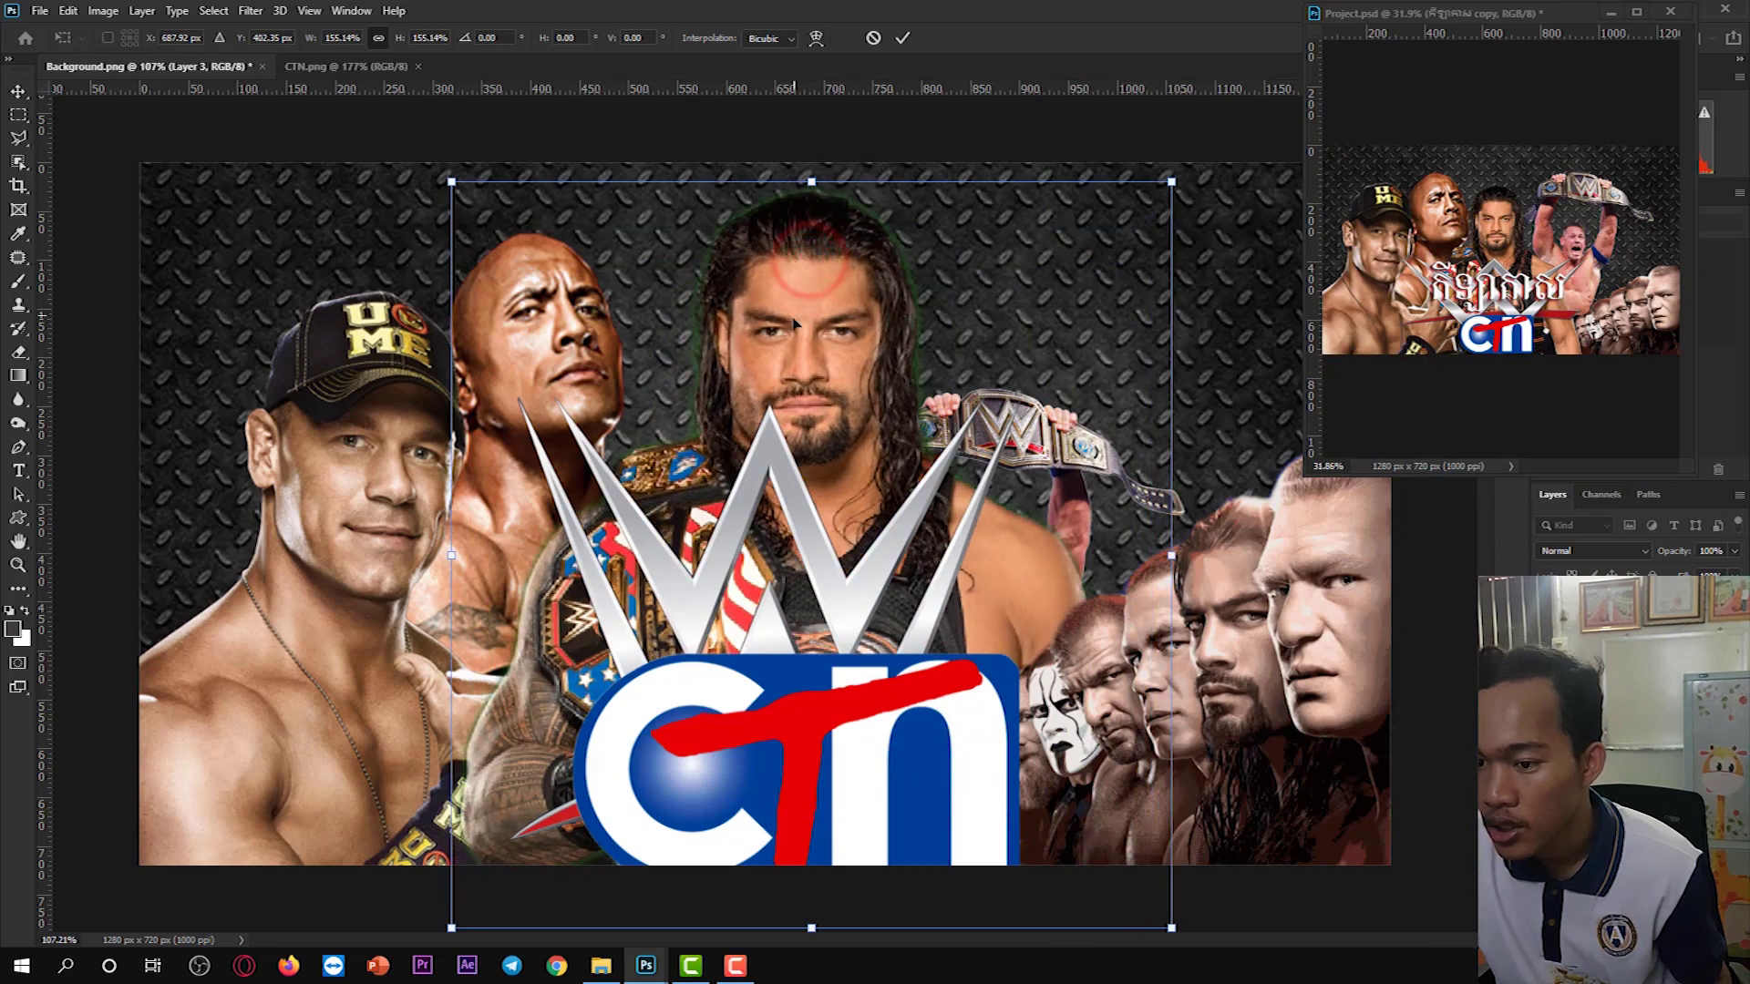
{"action": "scroll", "coordinate": [790, 285], "scroll_direction": "up", "scroll_amount": 3}
{"action": "scroll", "coordinate": [711, 265], "scroll_direction": "down", "scroll_amount": 2}
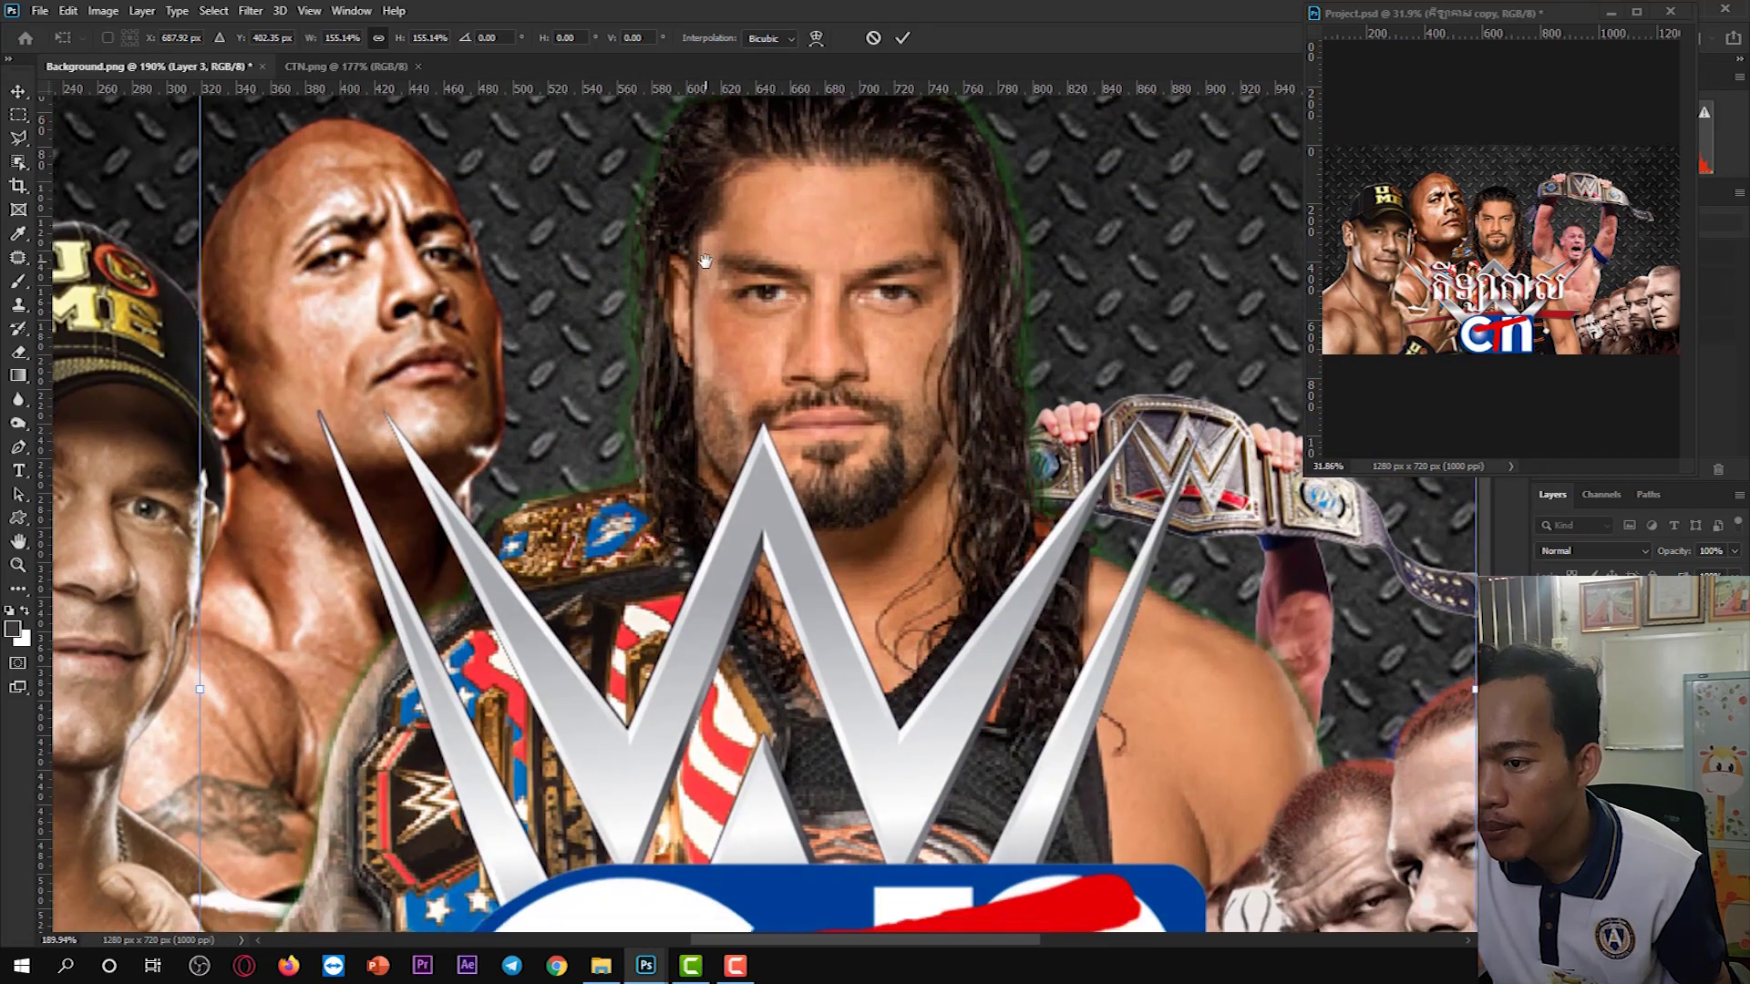
{"action": "key", "text": "Return"}
{"action": "scroll", "coordinate": [761, 302], "scroll_direction": "down", "scroll_amount": 5}
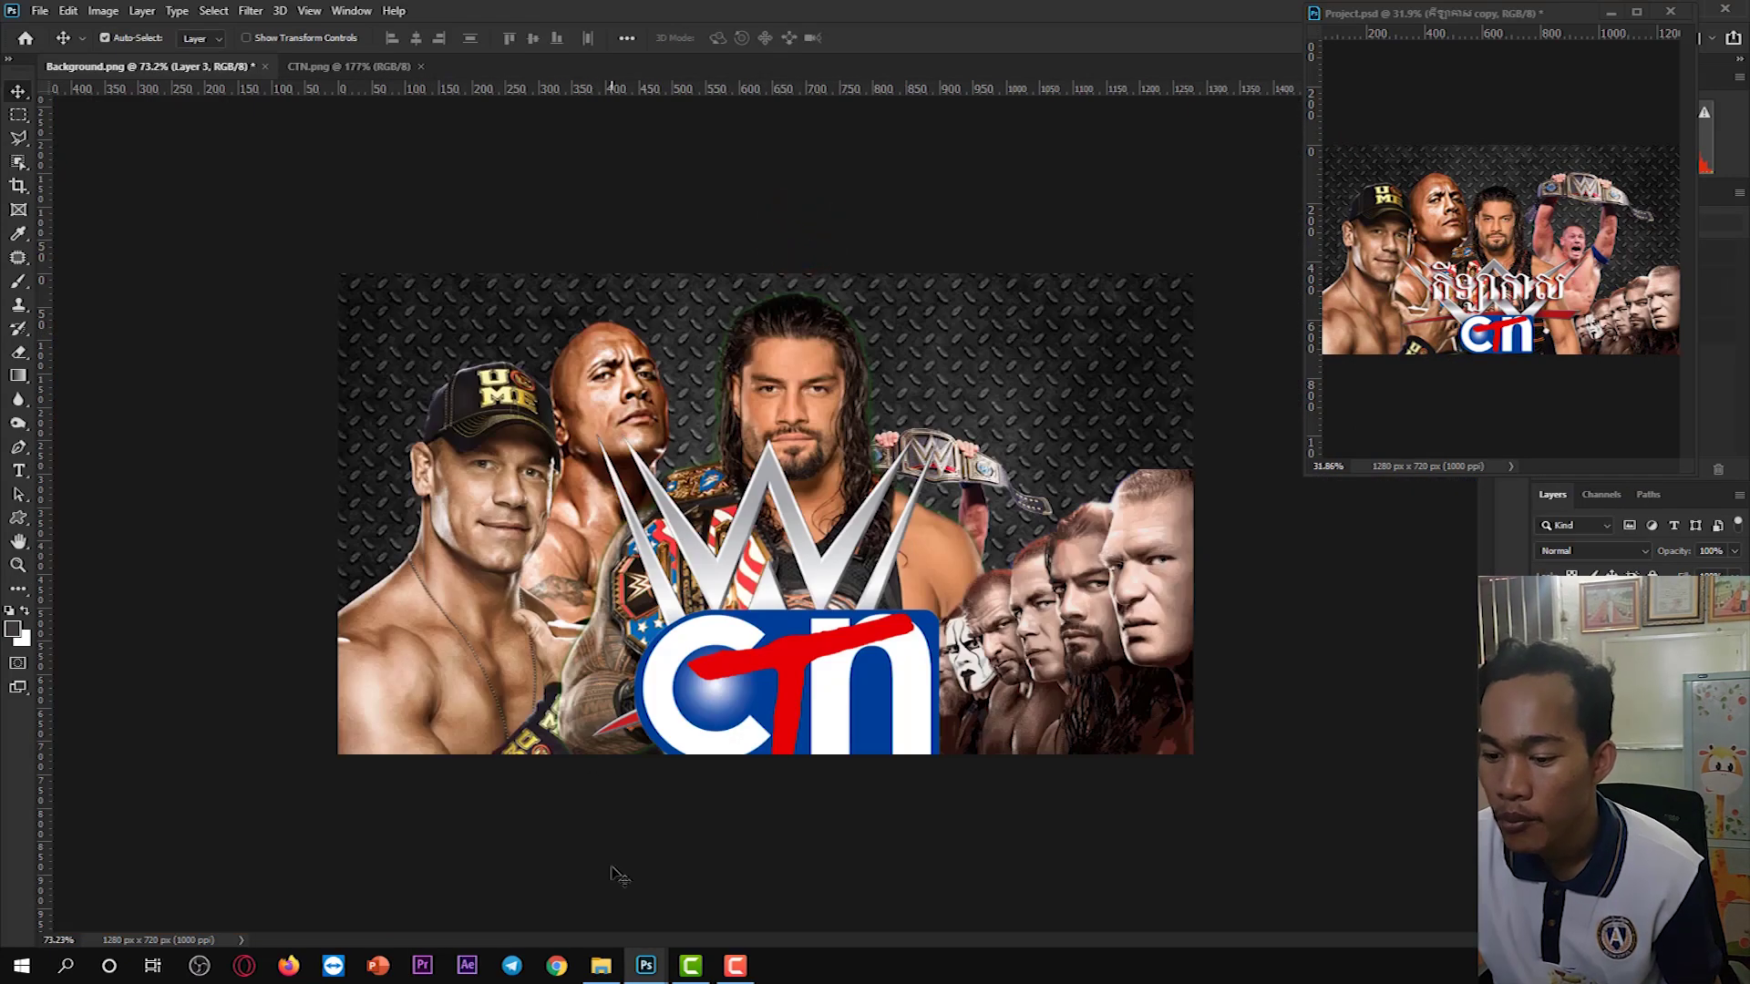
{"action": "left_click", "coordinate": [601, 965]}
{"action": "mouse_move", "coordinate": [414, 164]}
{"action": "left_mouse_down"}
{"action": "mouse_move", "coordinate": [663, 952]}
{"action": "mouse_move", "coordinate": [510, 70]}
{"action": "left_mouse_up"}
Open 3.jpg, close CTN.png, and magic-wand select the green background.
{"action": "left_click", "coordinate": [347, 70]}
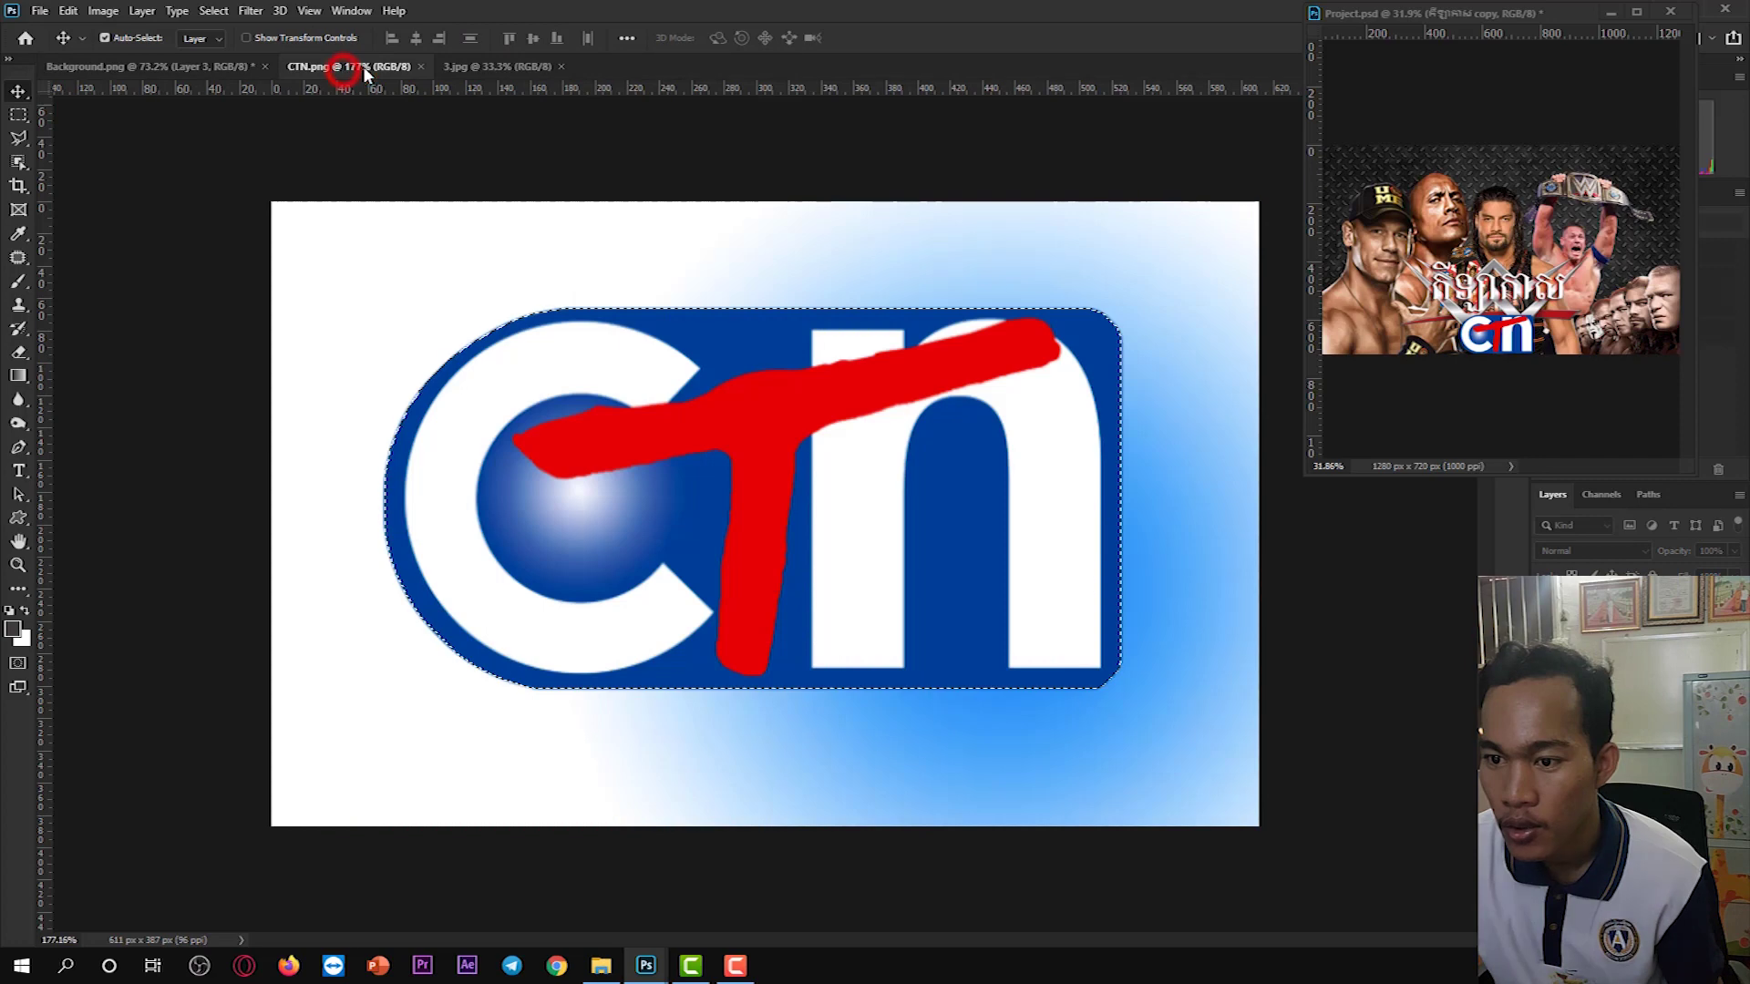
{"action": "left_click", "coordinate": [420, 66]}
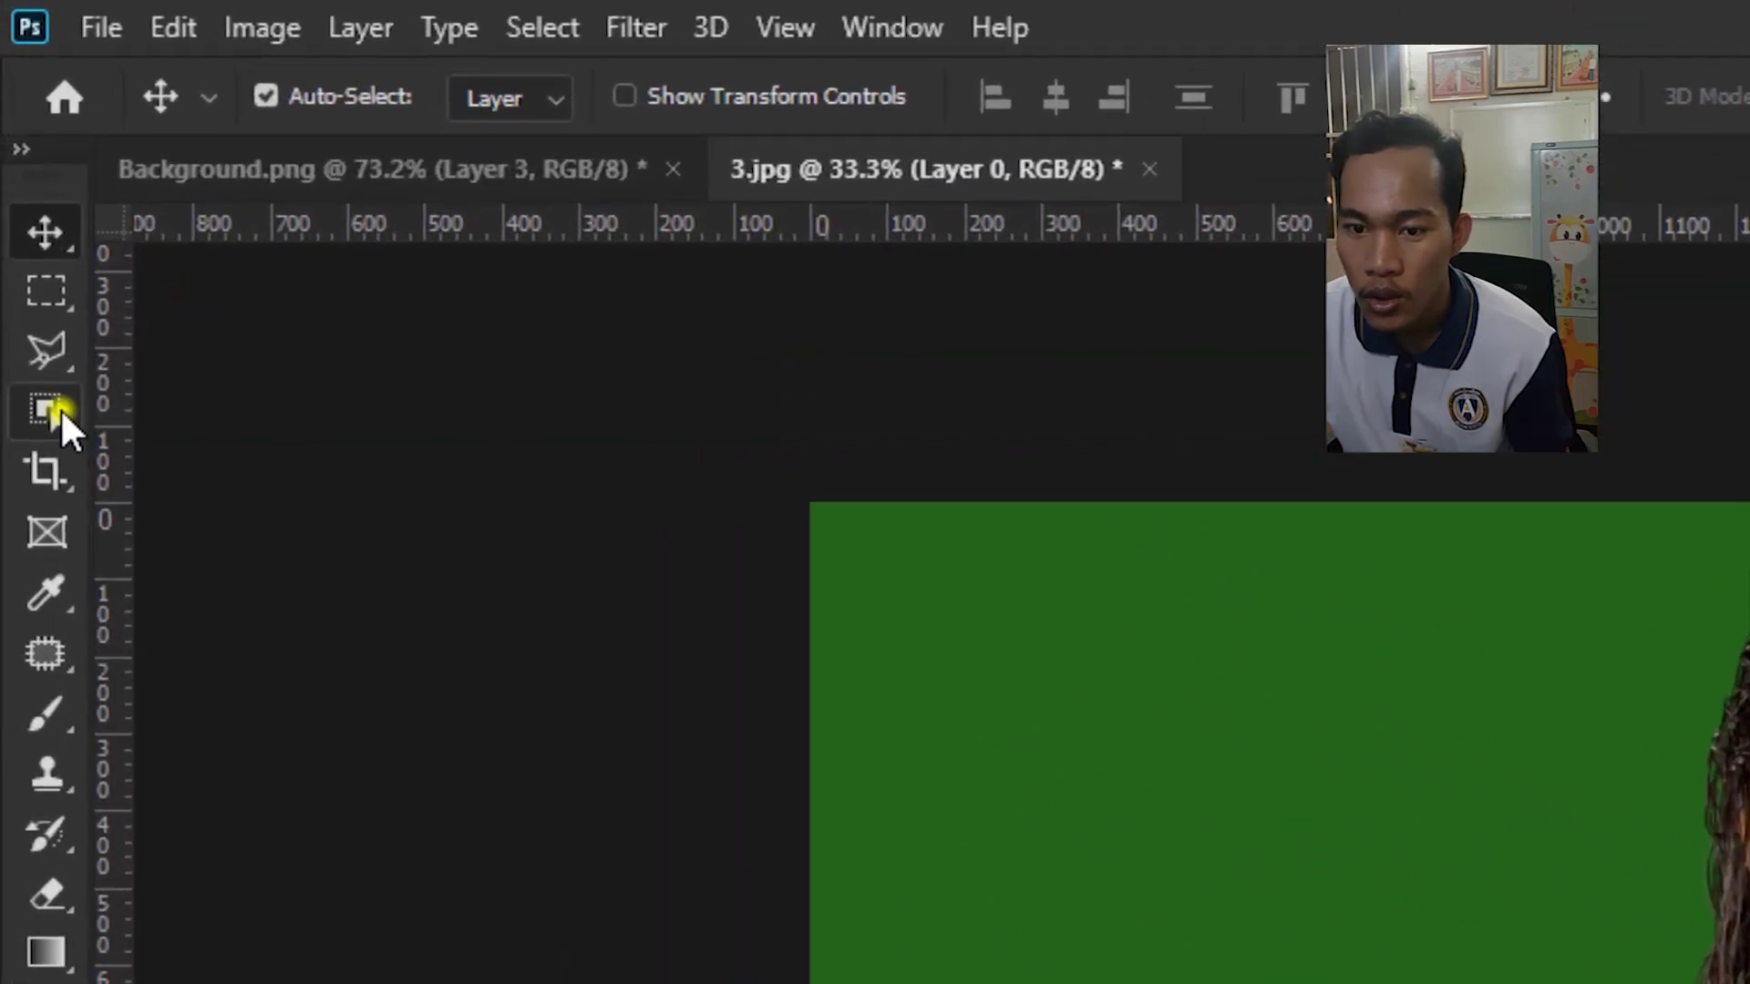
{"action": "left_click", "coordinate": [60, 414]}
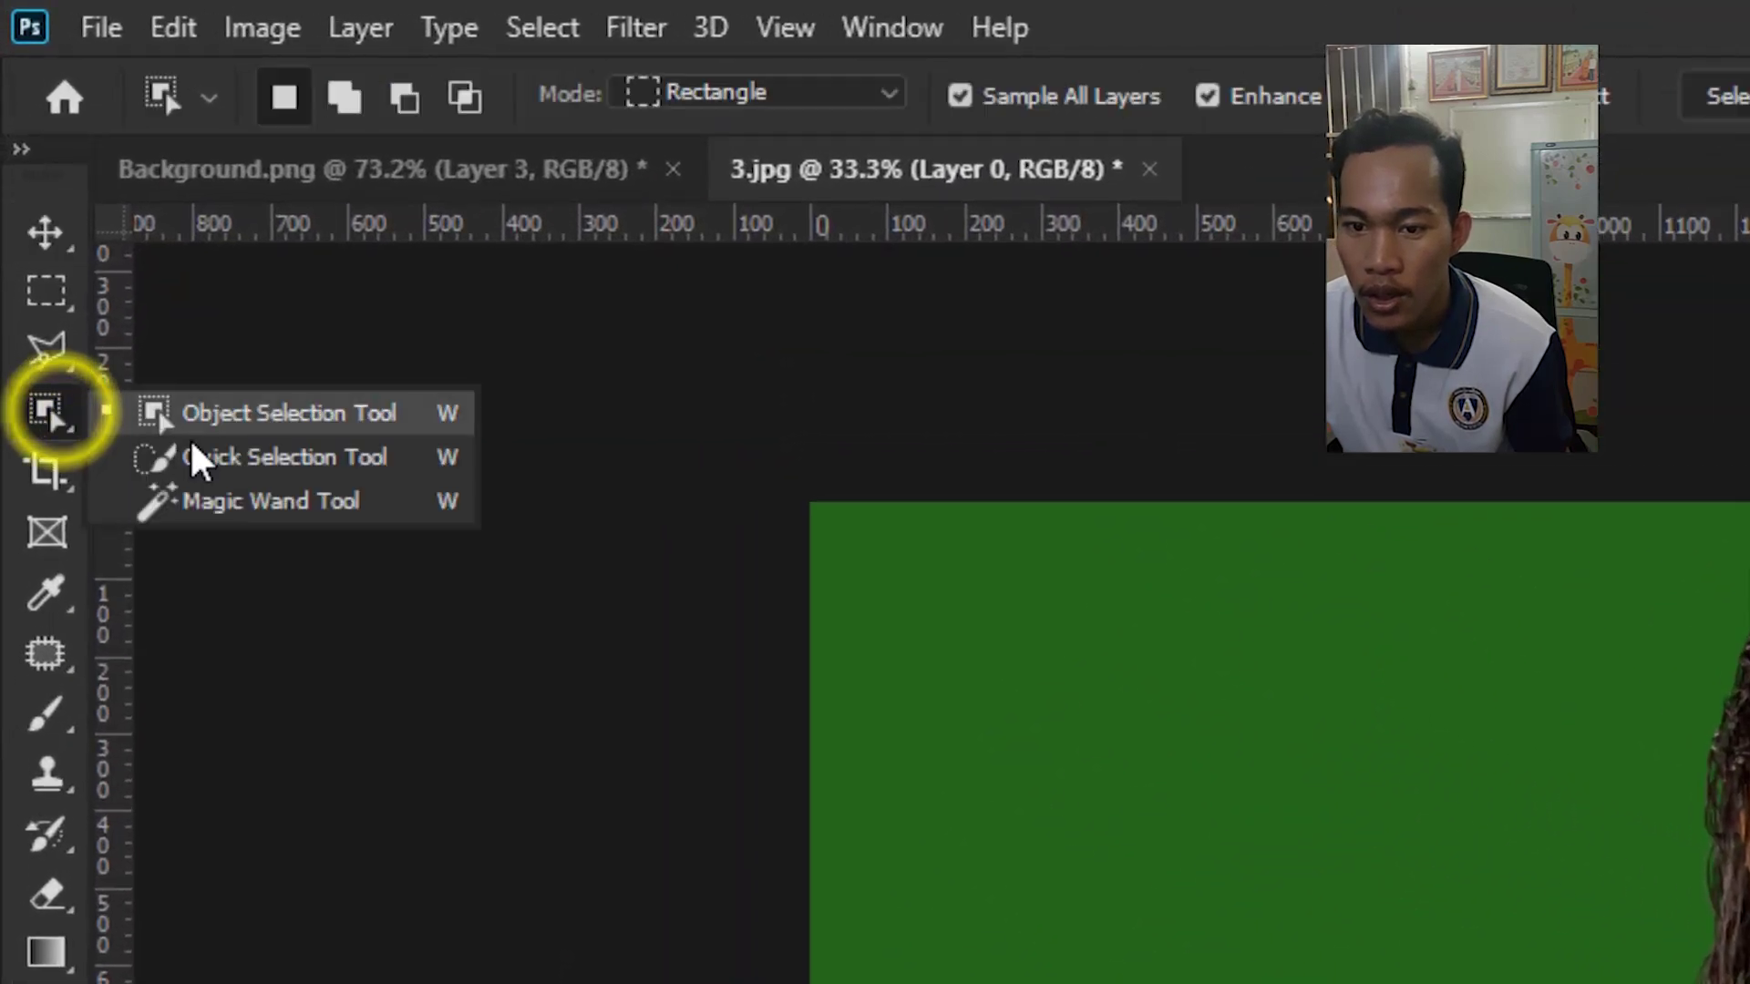
{"action": "left_click", "coordinate": [273, 503]}
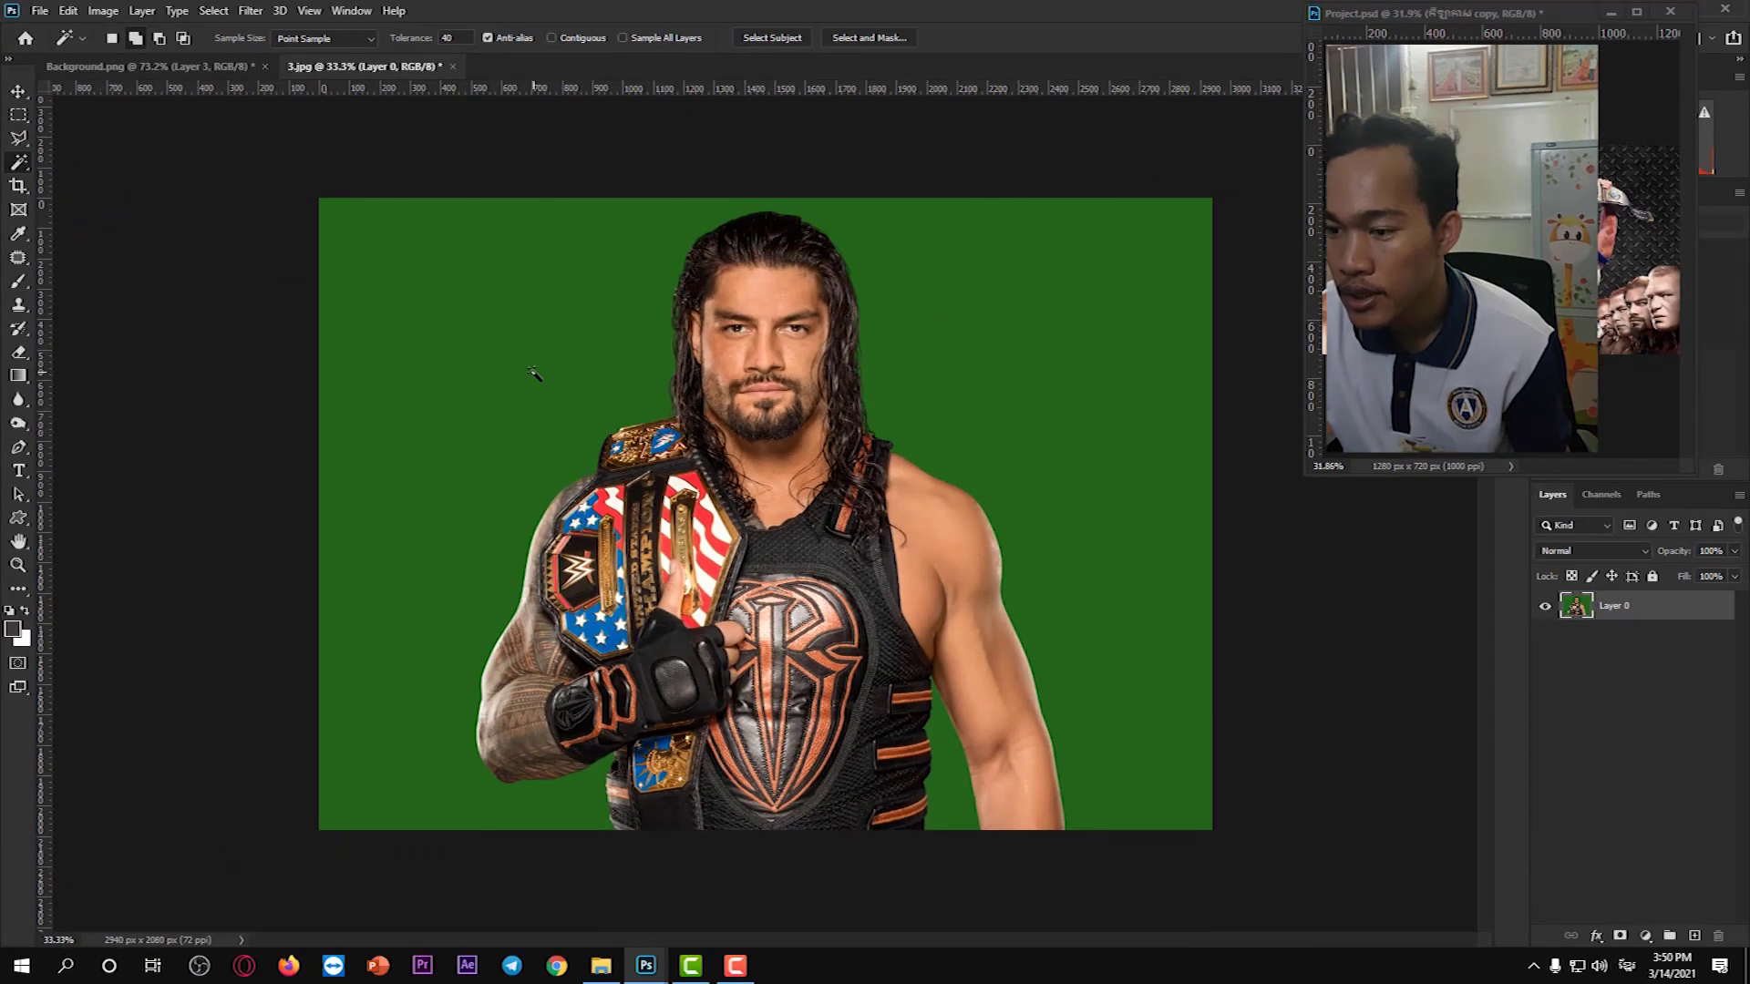
{"action": "left_click", "coordinate": [534, 374]}
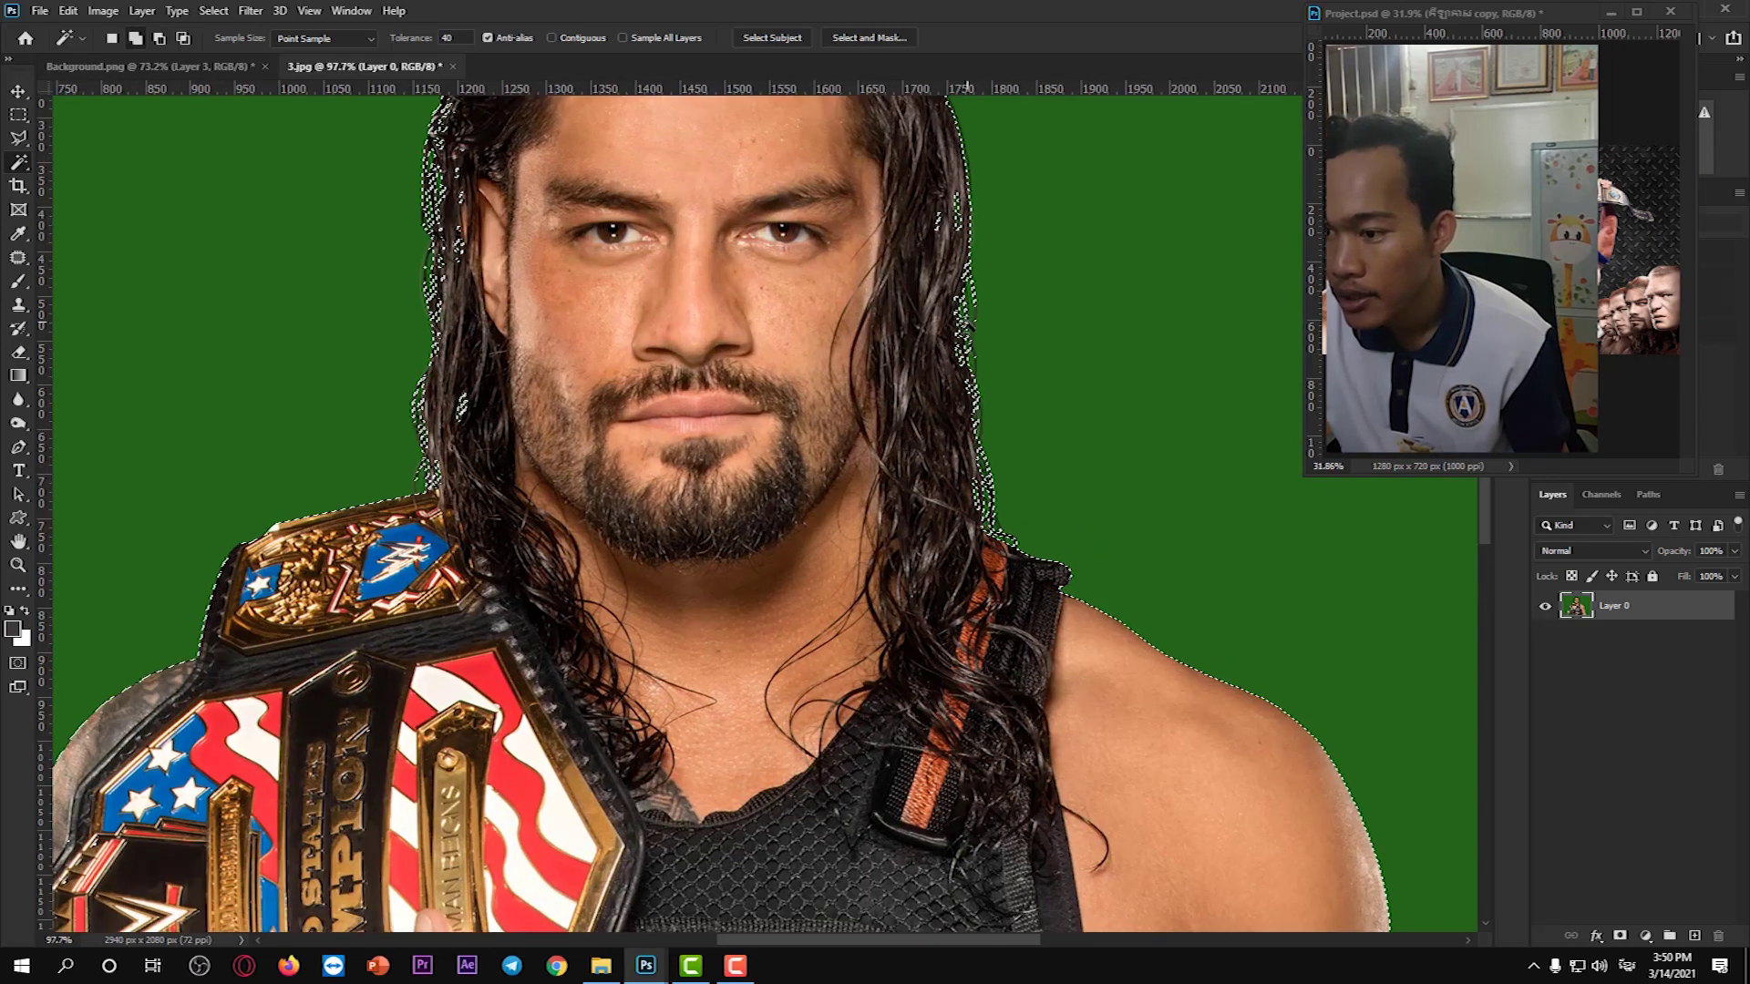
Feather the green background selection by 2 px.
{"action": "right_click", "coordinate": [856, 358]}
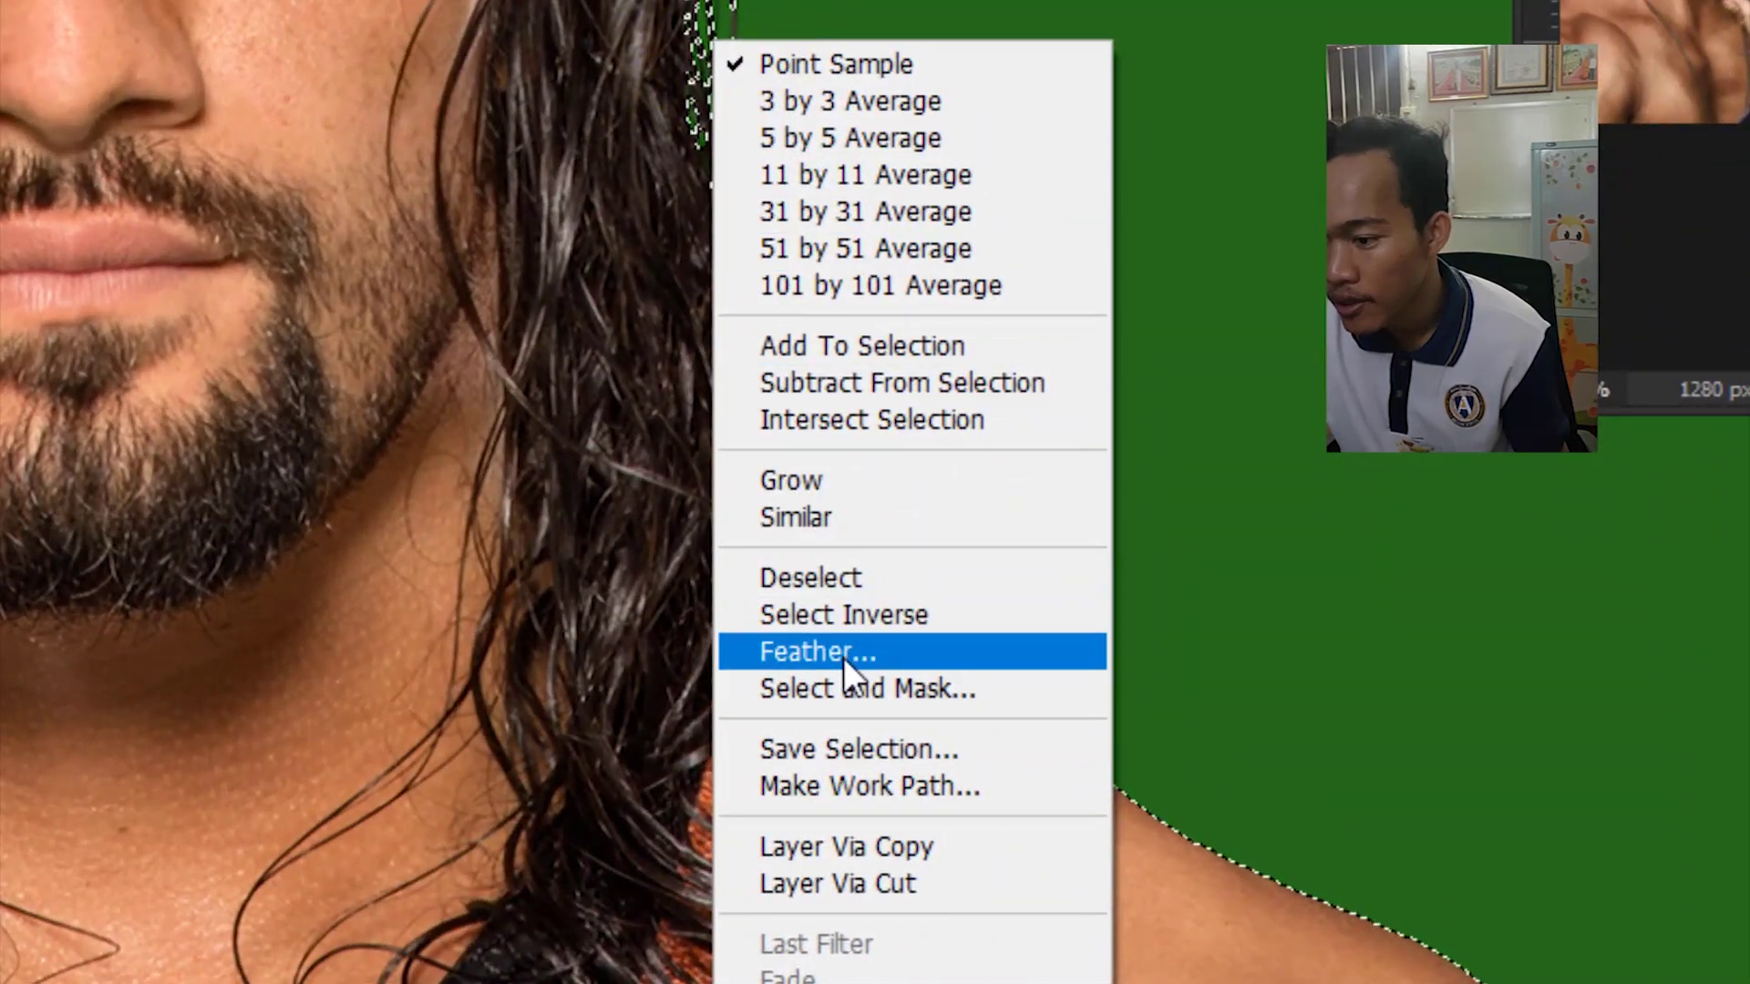
{"action": "left_click", "coordinate": [986, 588]}
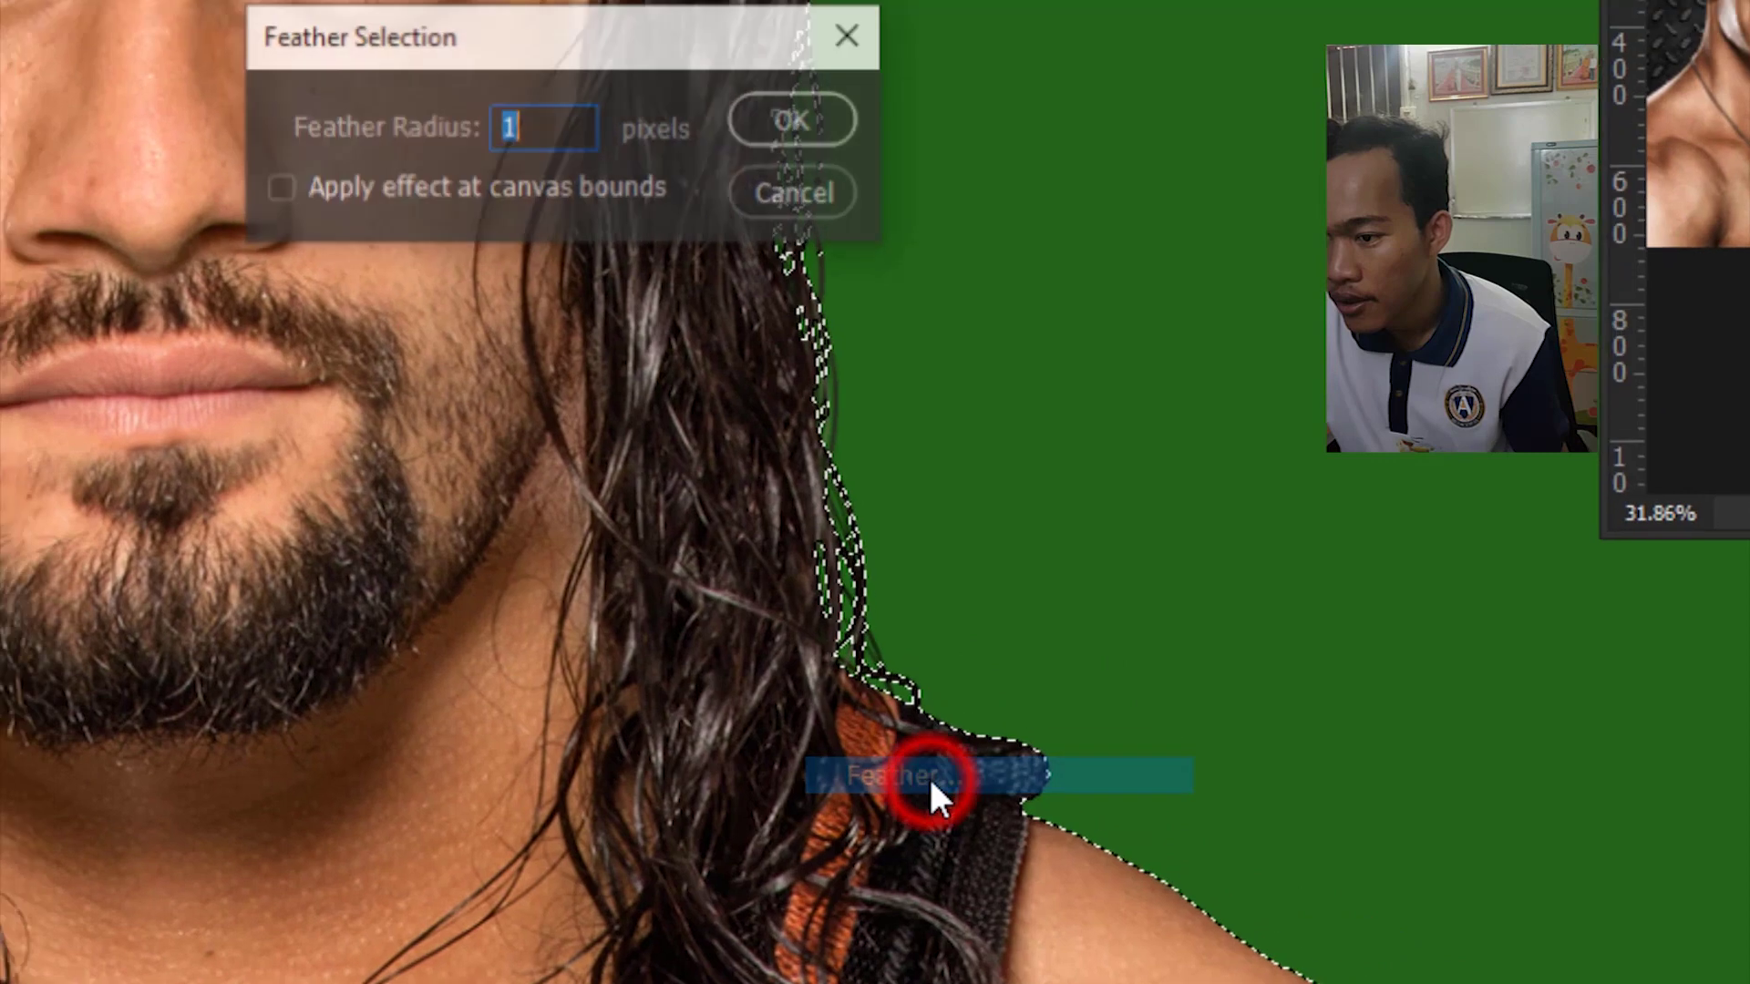
{"action": "double_click", "coordinate": [684, 333]}
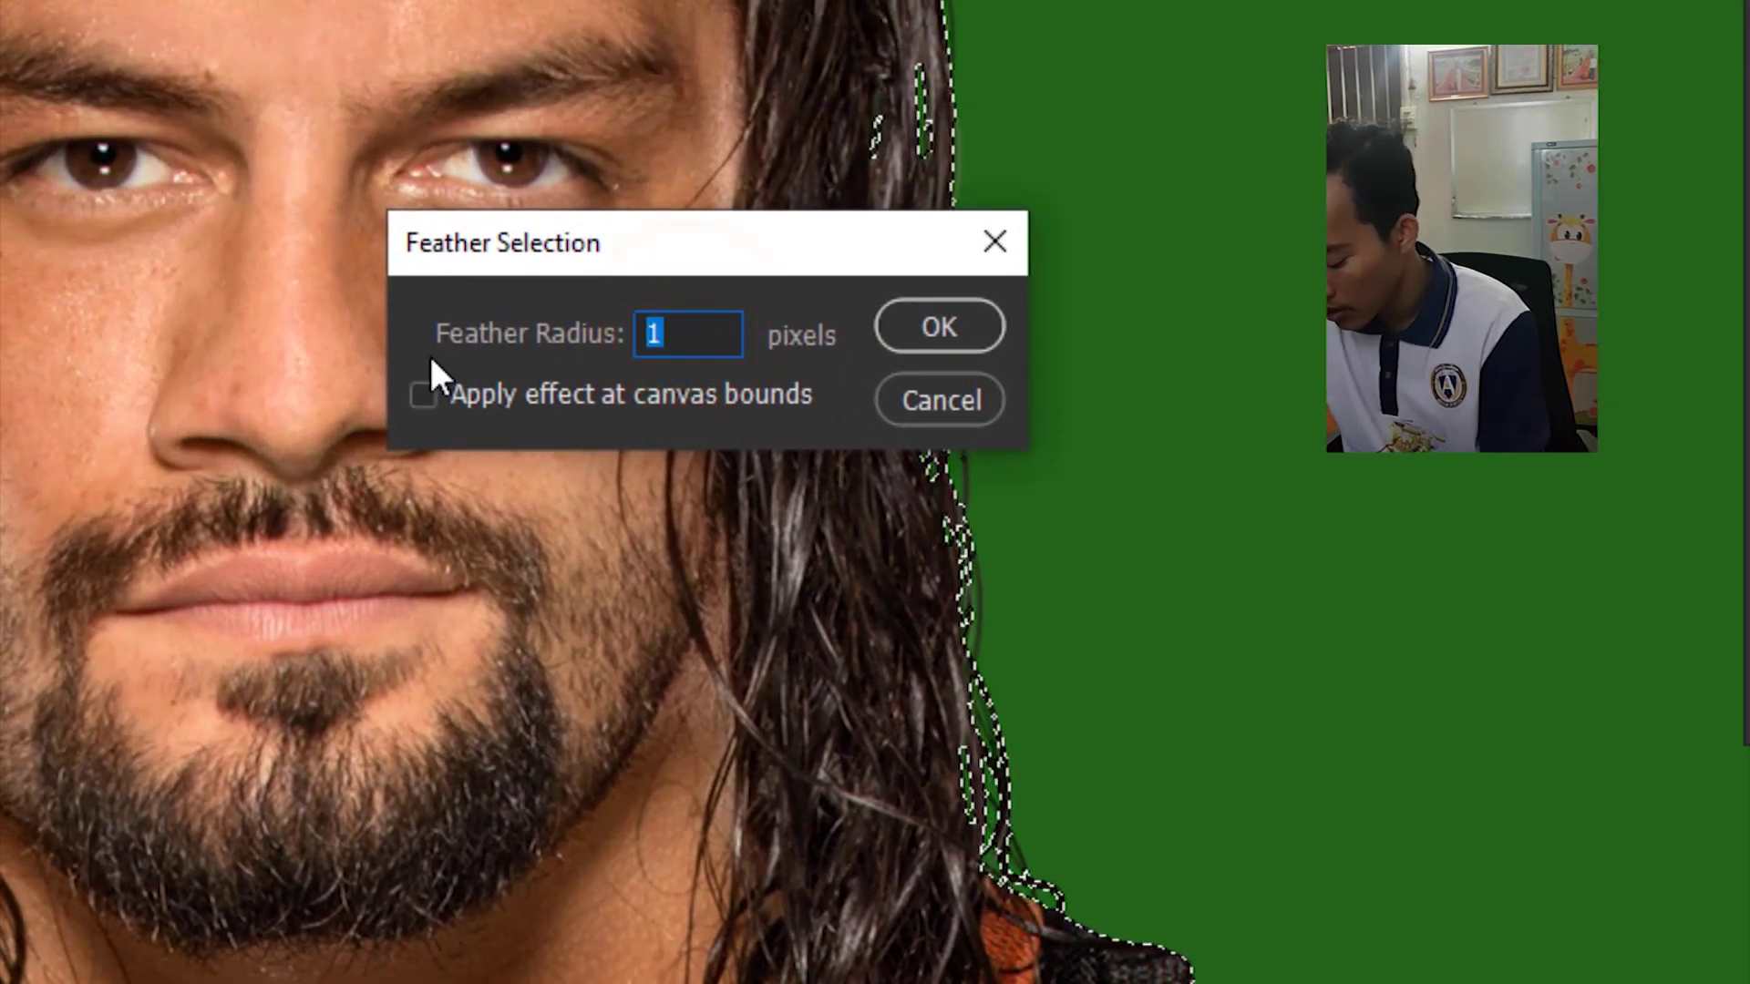
{"action": "type", "text": "2"}
{"action": "left_click", "coordinate": [940, 326]}
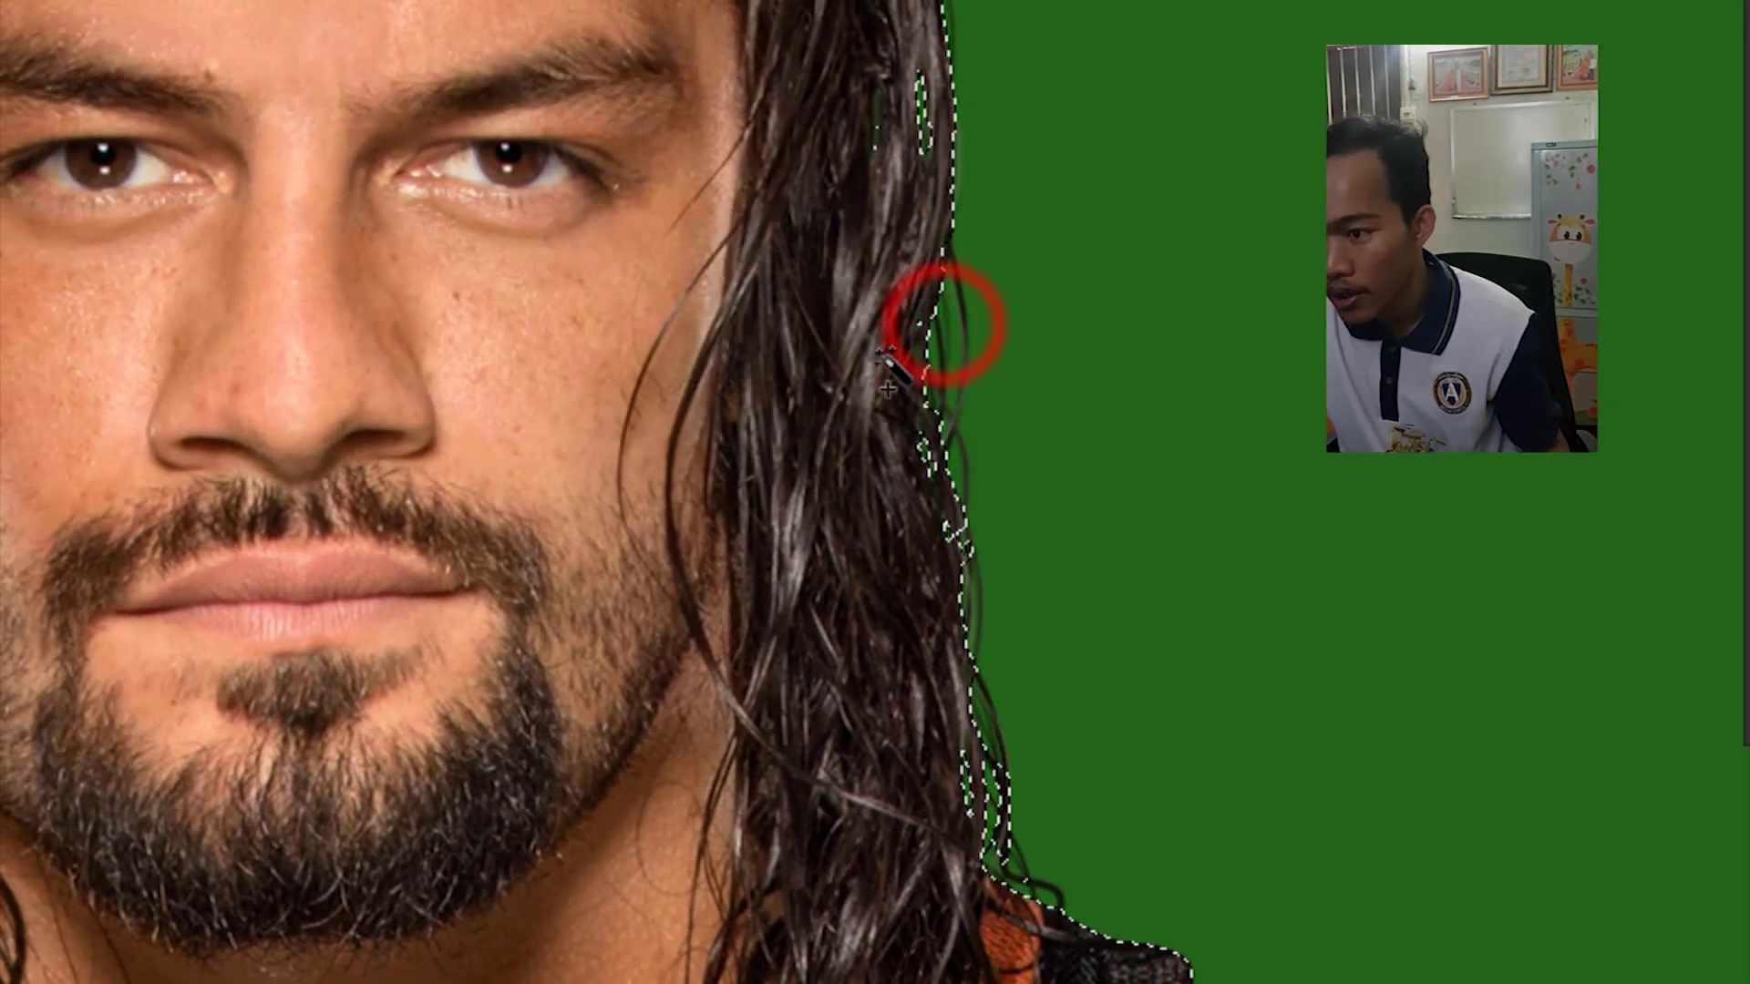
Subtract the hair gap, delete the green background, and deselect.
{"action": "scroll", "coordinate": [546, 410], "scroll_direction": "up", "scroll_amount": 2}
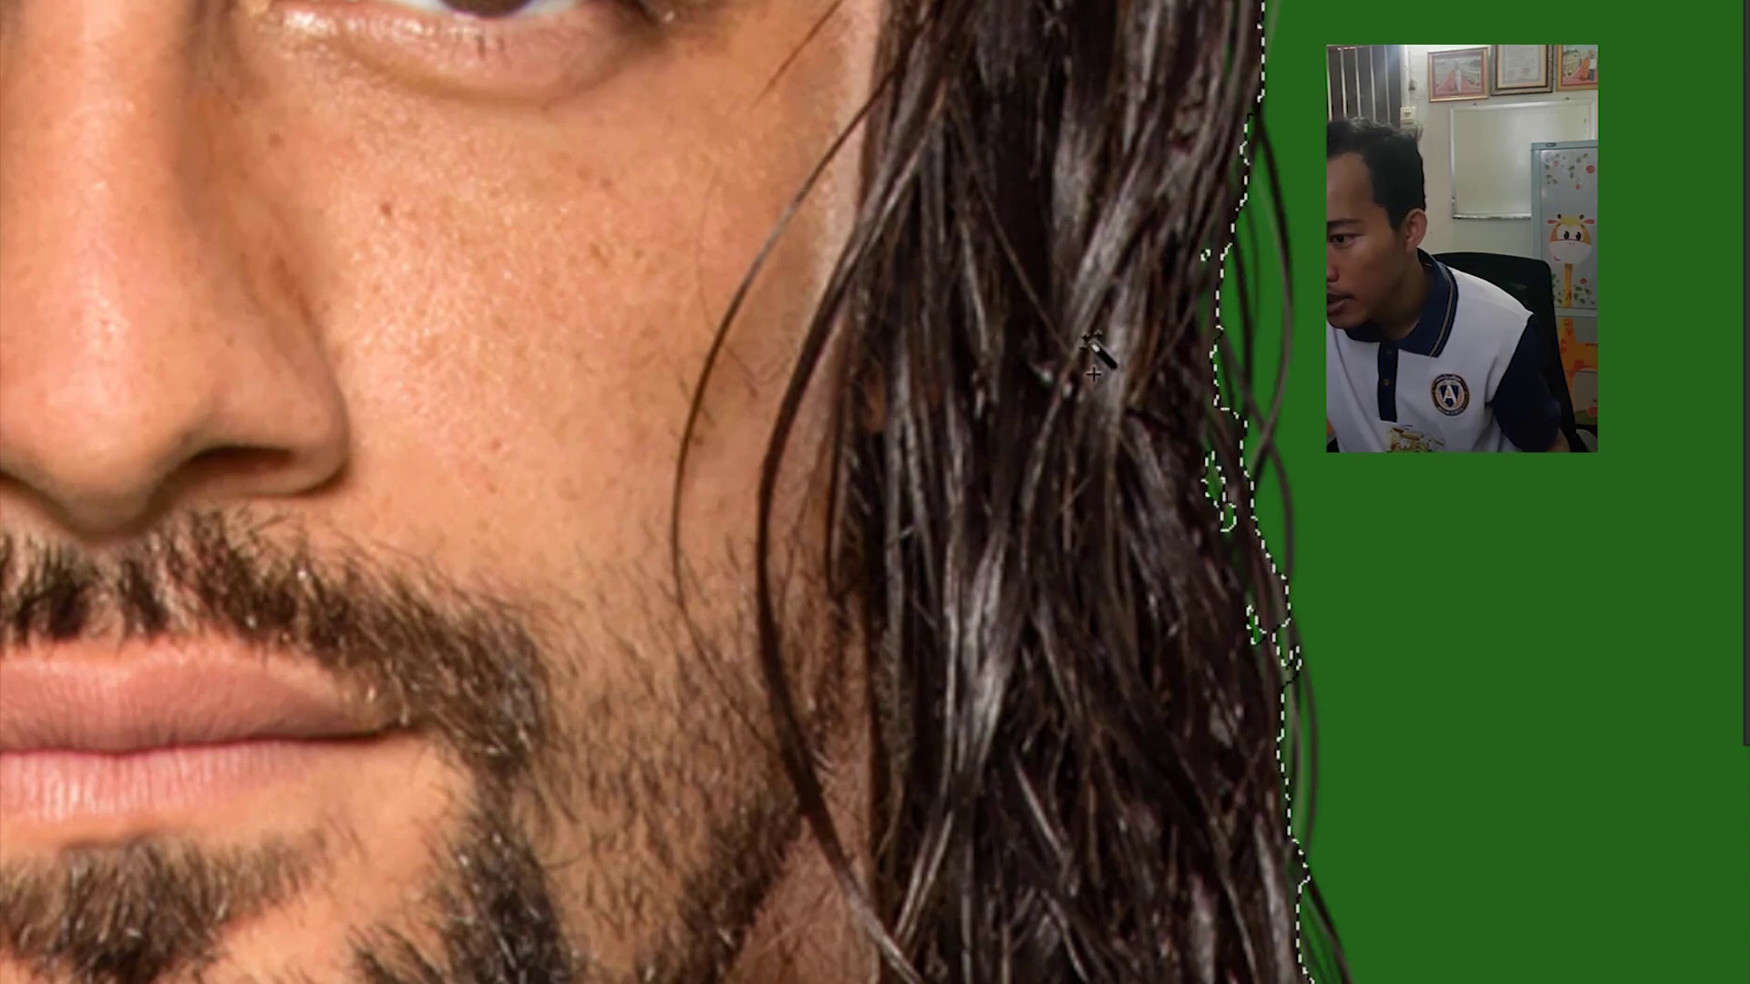
{"action": "left_click", "coordinate": [647, 317]}
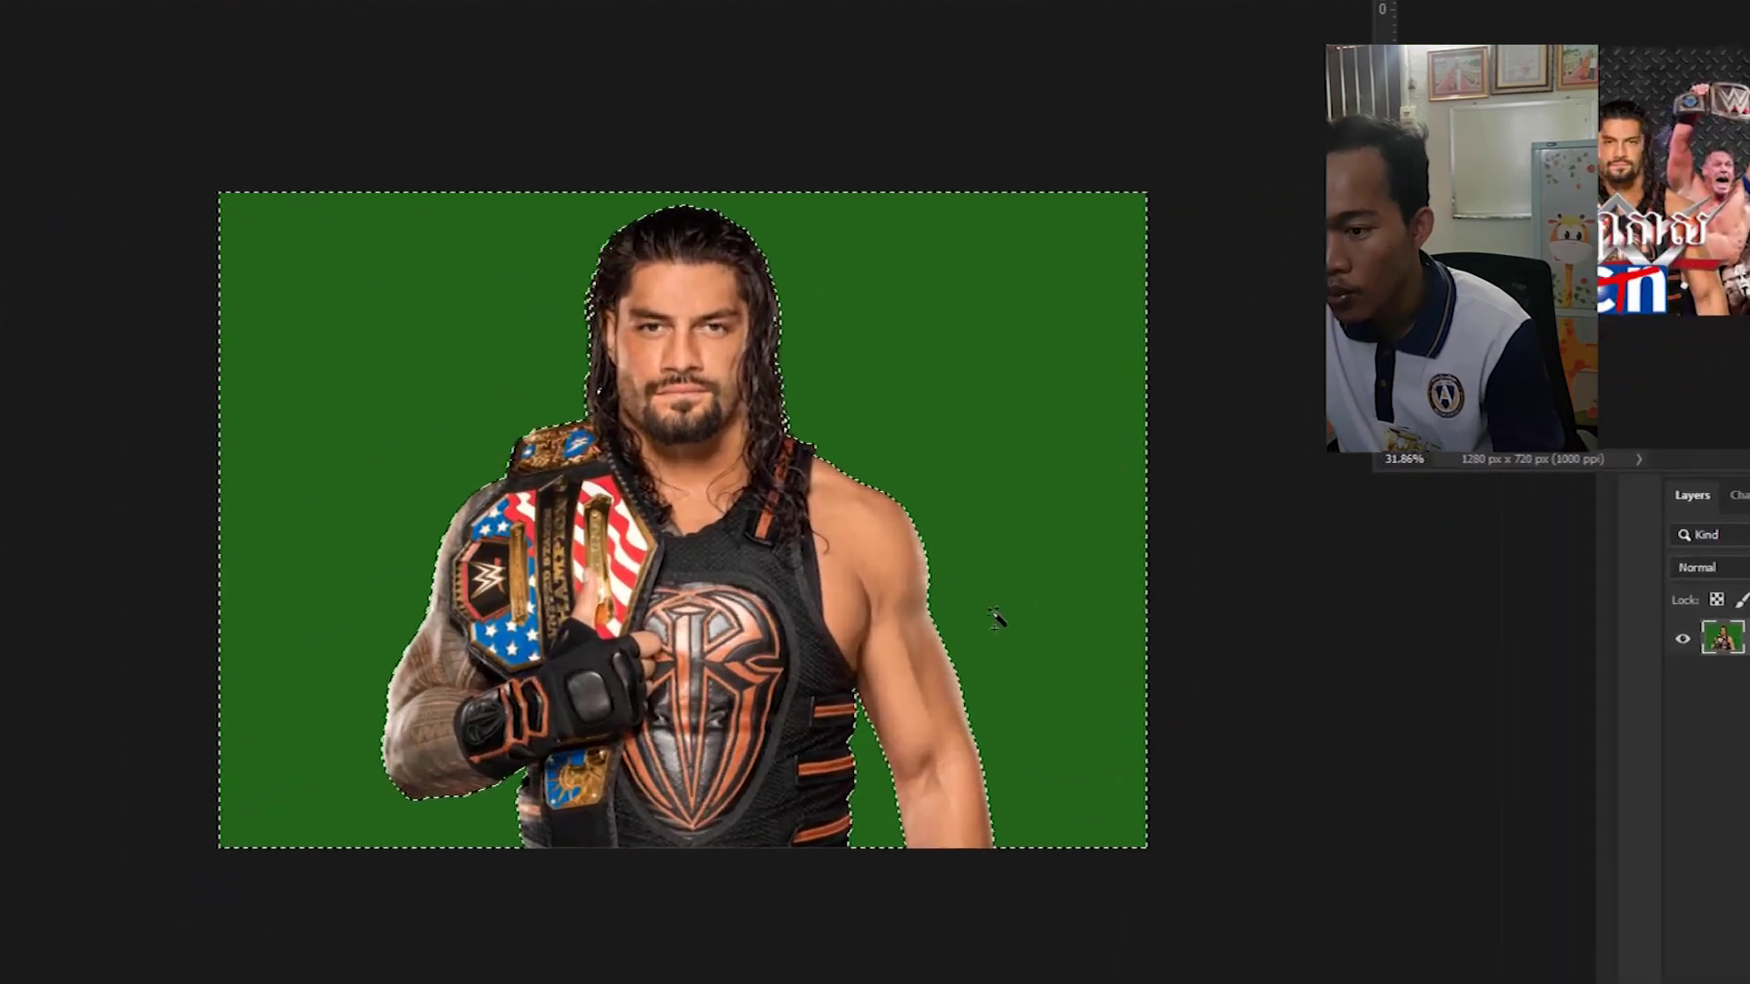
{"action": "key", "text": "Delete"}
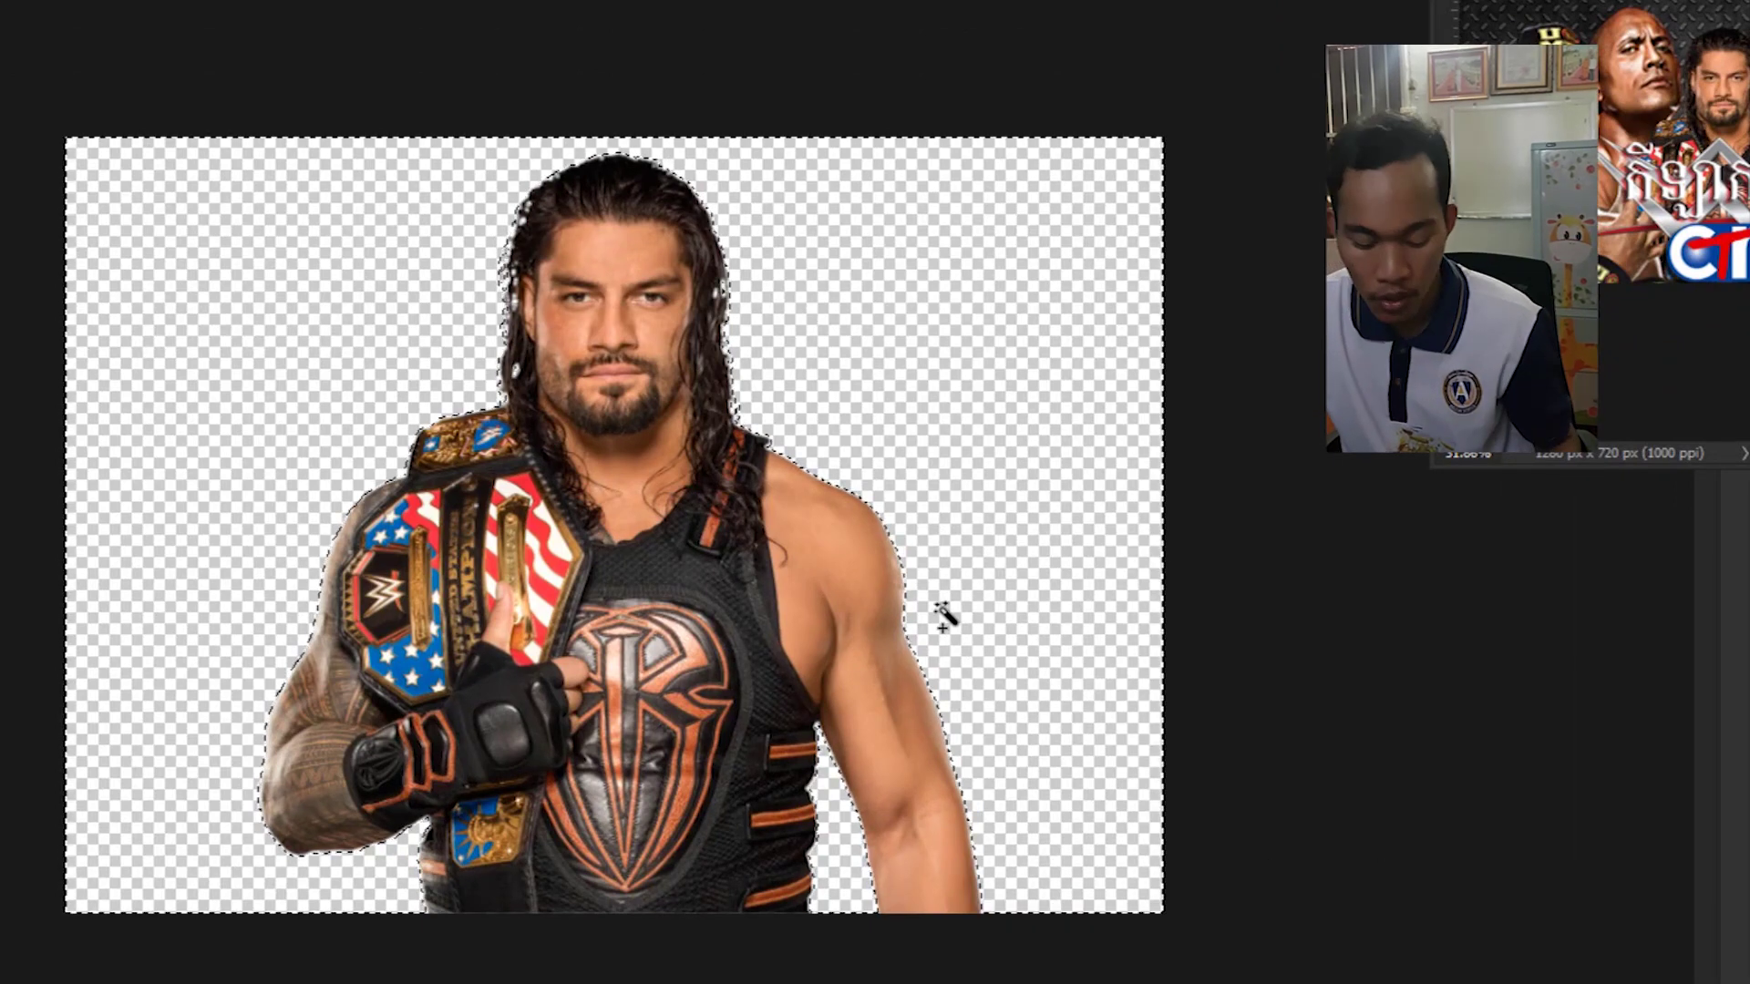
{"action": "key", "text": "ctrl+d"}
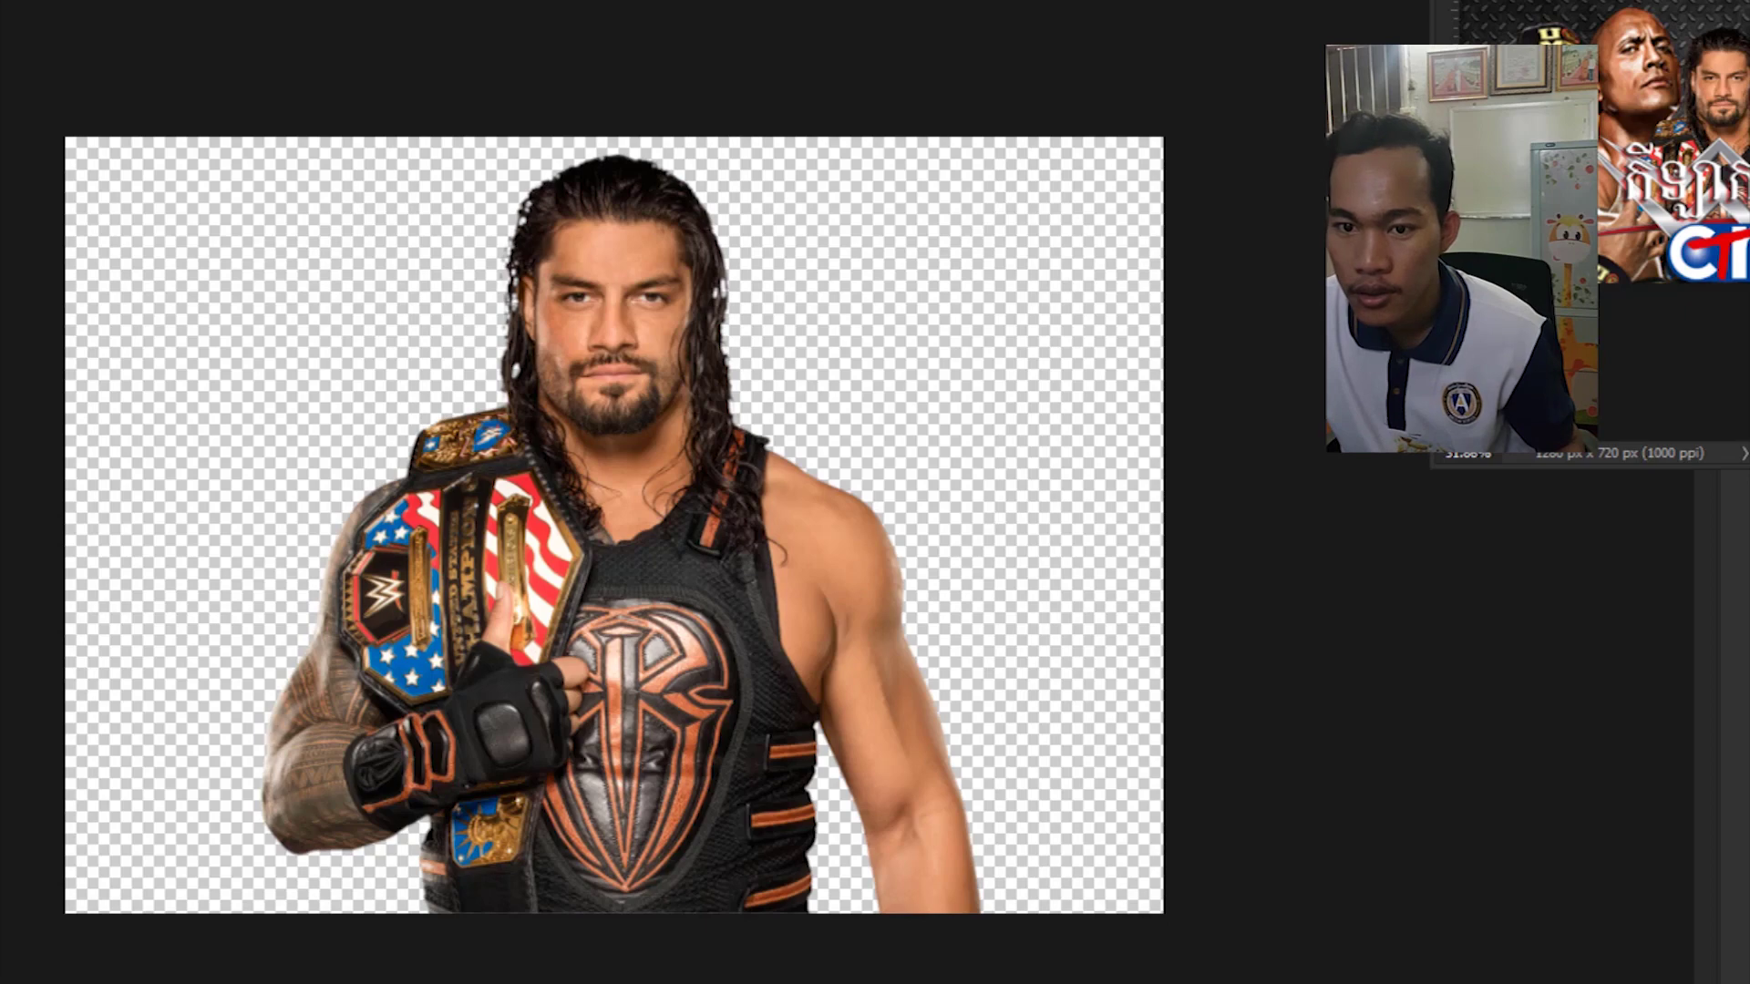
{"action": "mouse_move", "coordinate": [679, 461]}
{"action": "left_mouse_down"}
{"action": "mouse_move", "coordinate": [201, 75]}
{"action": "mouse_move", "coordinate": [533, 410]}
{"action": "left_mouse_up"}
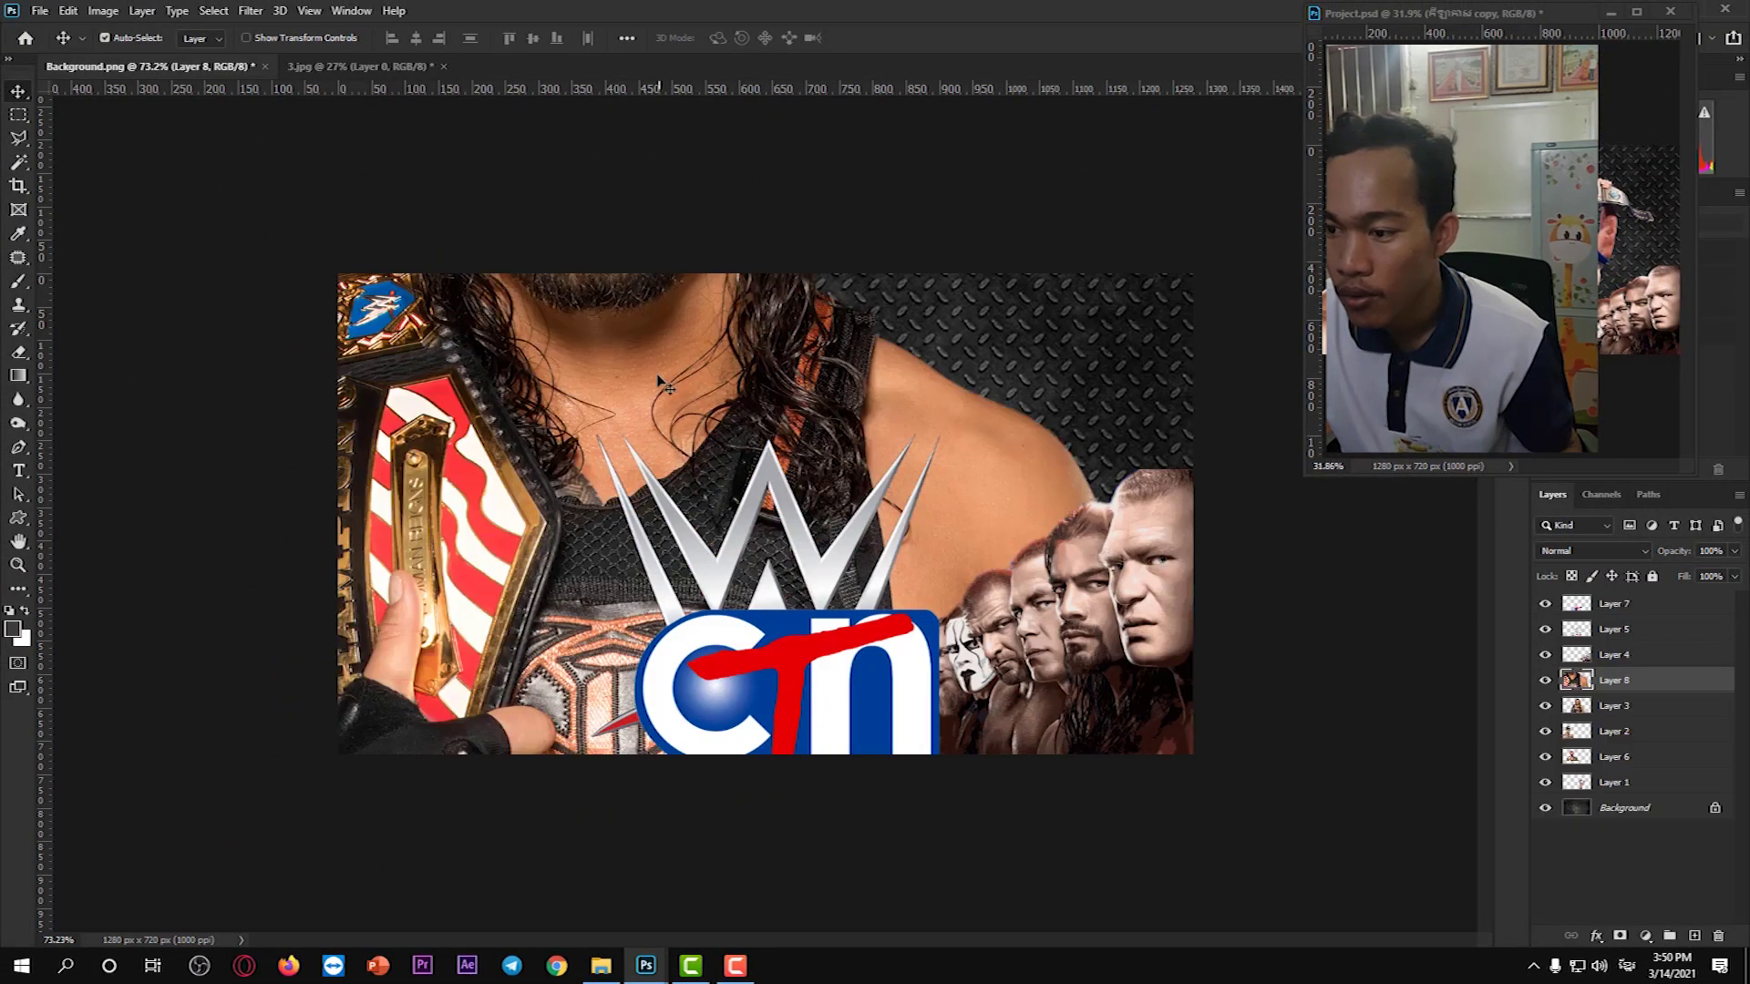
Drop the cut-out wrestler into the thumbnail, shrunk and placed at the upper right.
{"action": "mouse_move", "coordinate": [615, 490]}
{"action": "left_mouse_down"}
{"action": "mouse_move", "coordinate": [888, 795]}
{"action": "mouse_move", "coordinate": [912, 784]}
{"action": "left_mouse_up"}
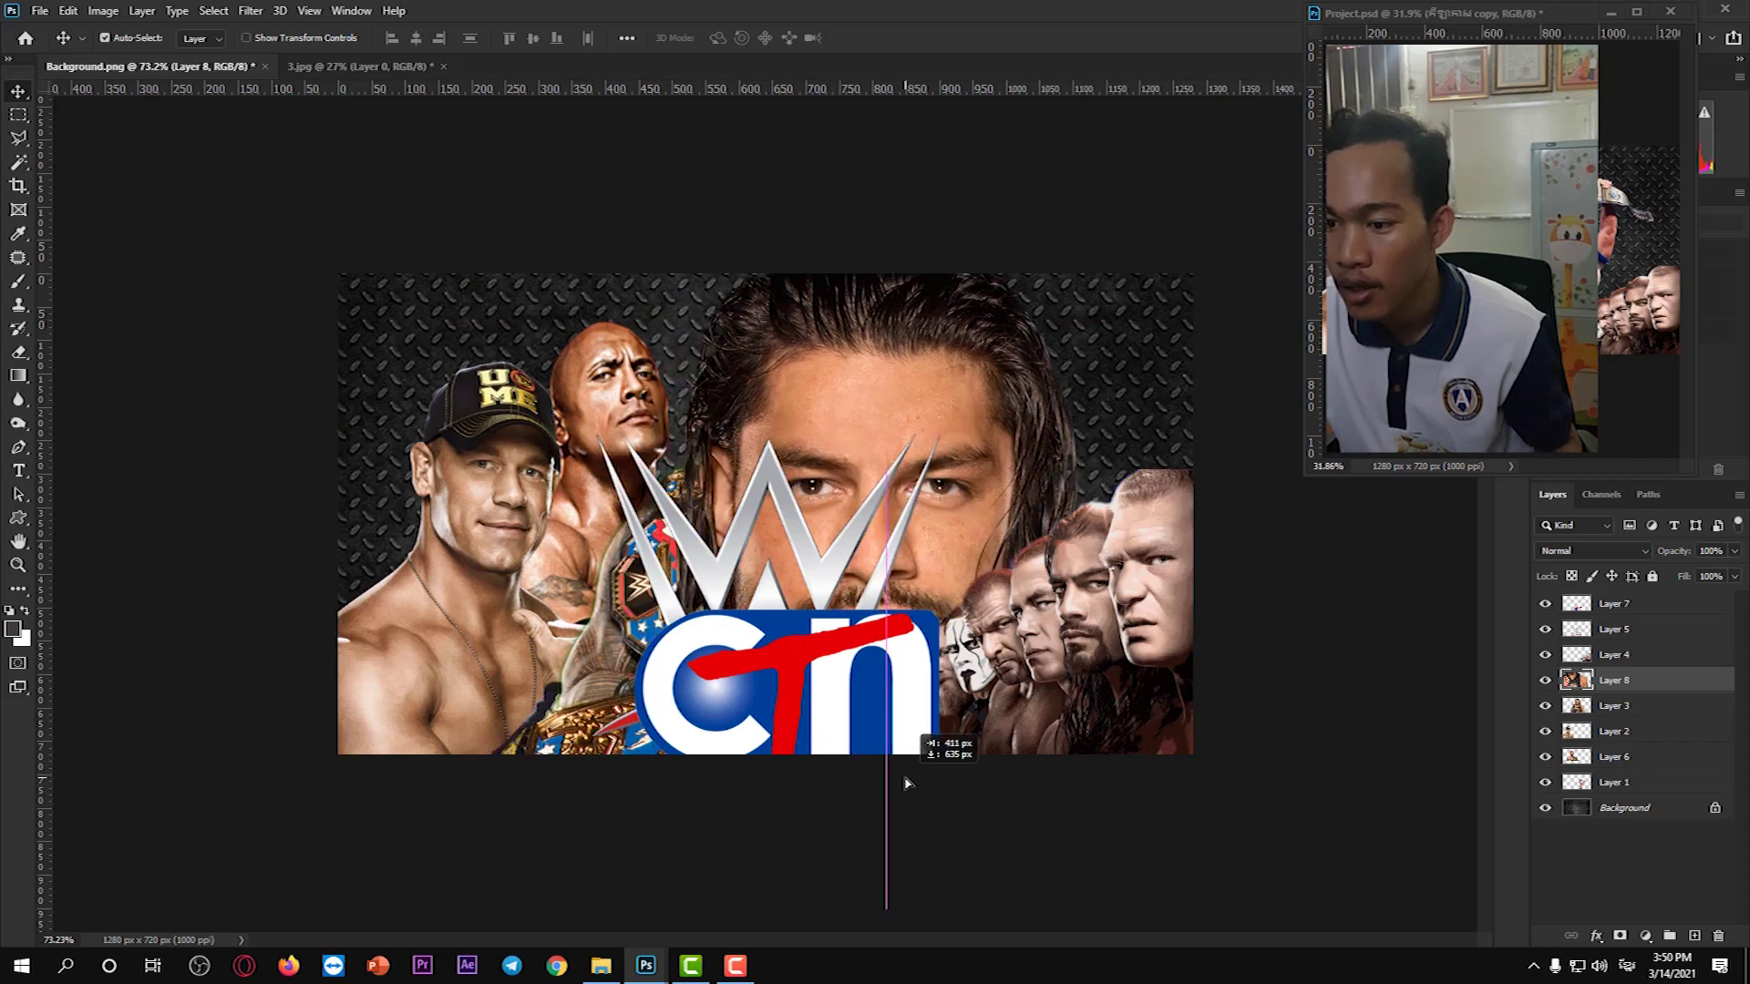
{"action": "key", "text": "ctrl+t"}
{"action": "left_click_drag", "start_coordinate": [240, 908], "coordinate": [783, 807]}
{"action": "left_click_drag", "start_coordinate": [899, 847], "coordinate": [1019, 338]}
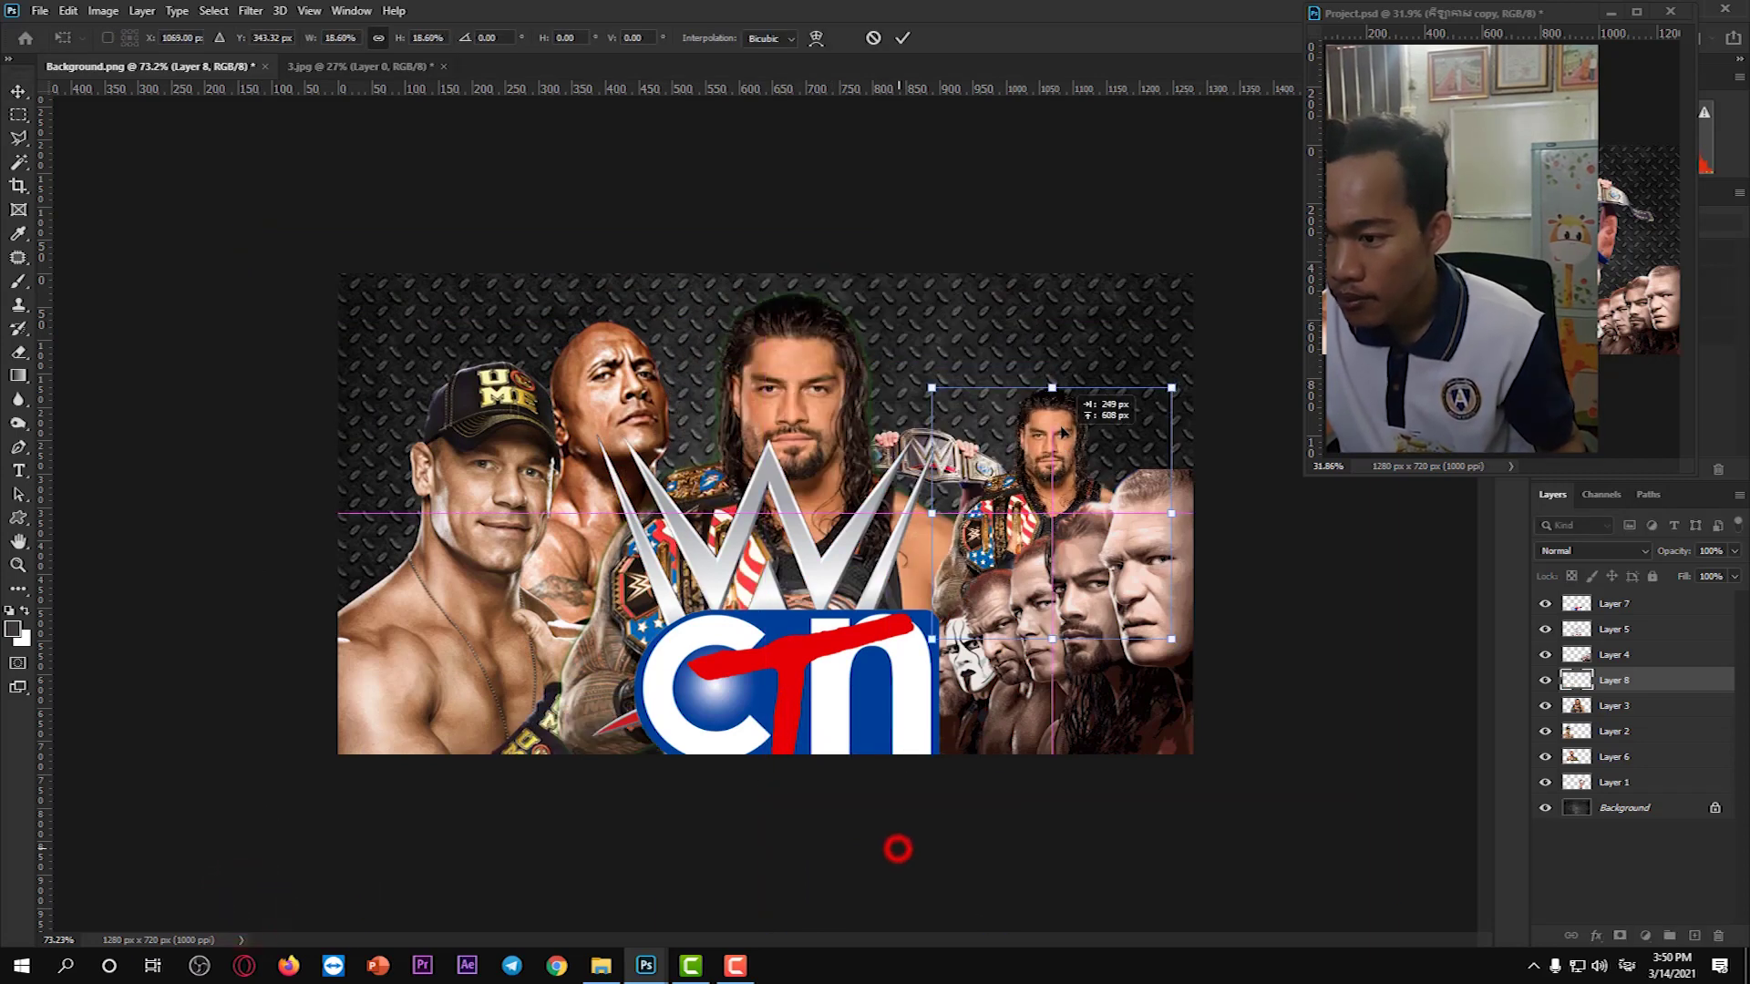
{"action": "left_click", "coordinate": [904, 39]}
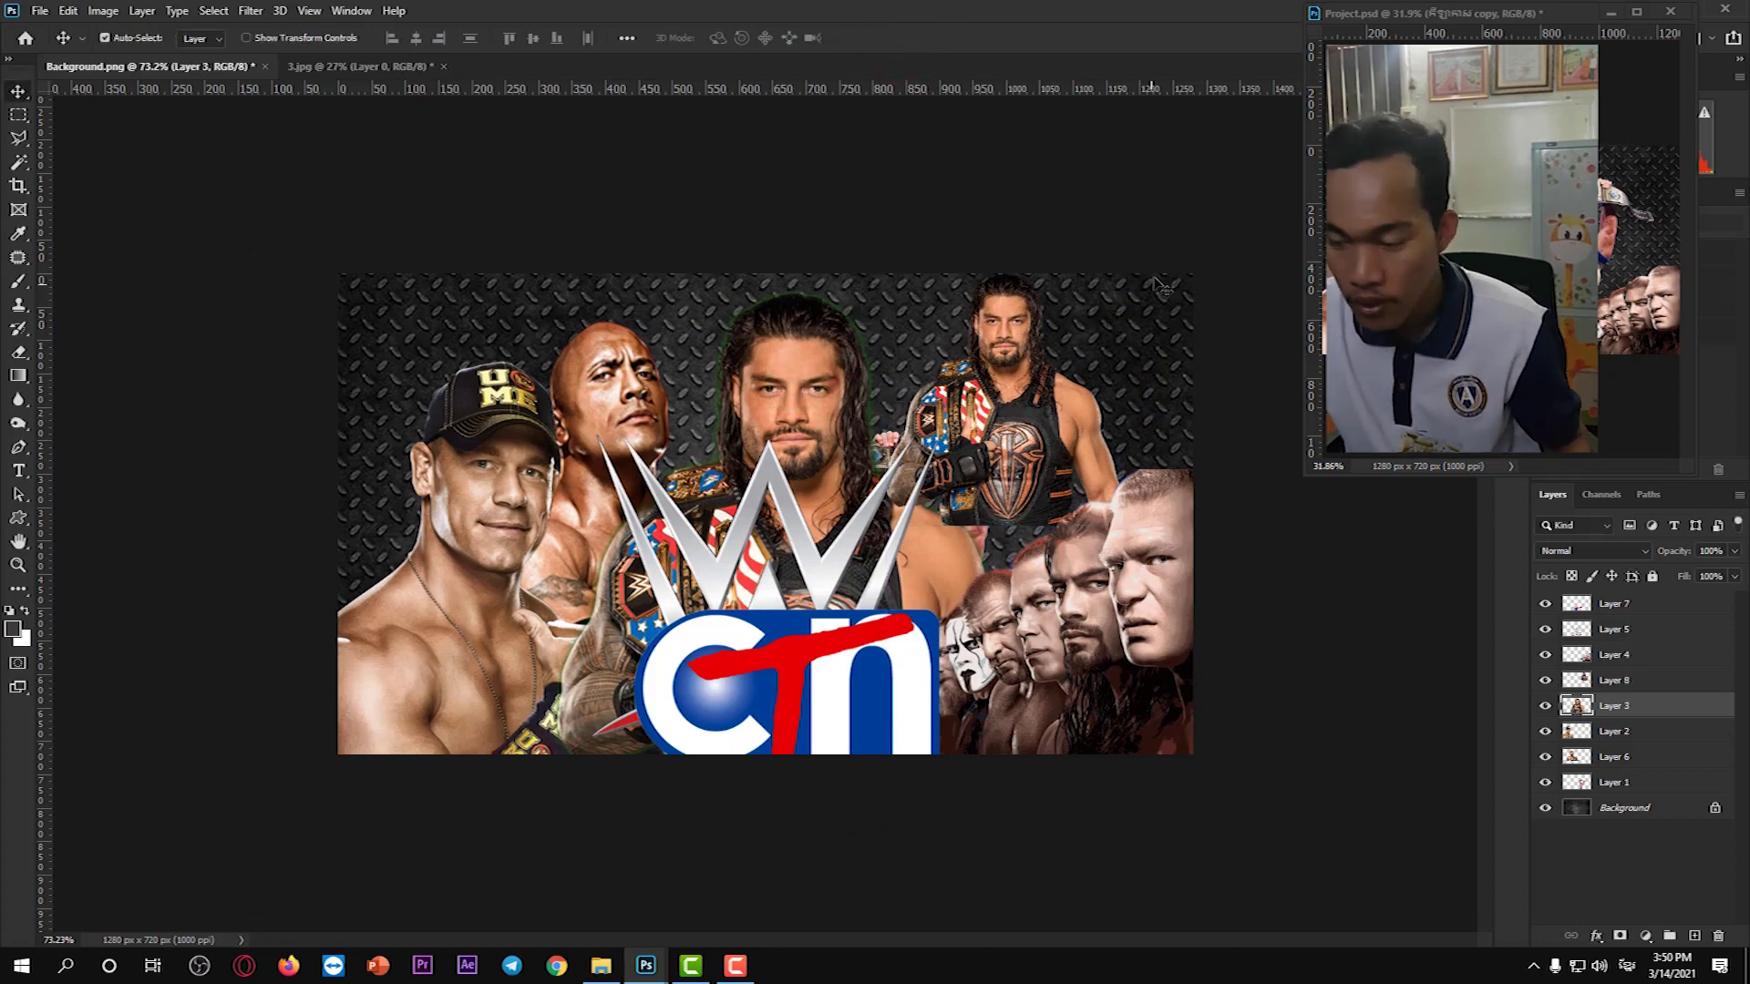
Delete the big close-up face layer (Layer 3).
{"action": "scroll", "coordinate": [1003, 337], "scroll_direction": "up", "scroll_amount": 2}
{"action": "scroll", "coordinate": [1002, 338], "scroll_direction": "up", "scroll_amount": 2}
{"action": "scroll", "coordinate": [1002, 337], "scroll_direction": "up", "scroll_amount": 2}
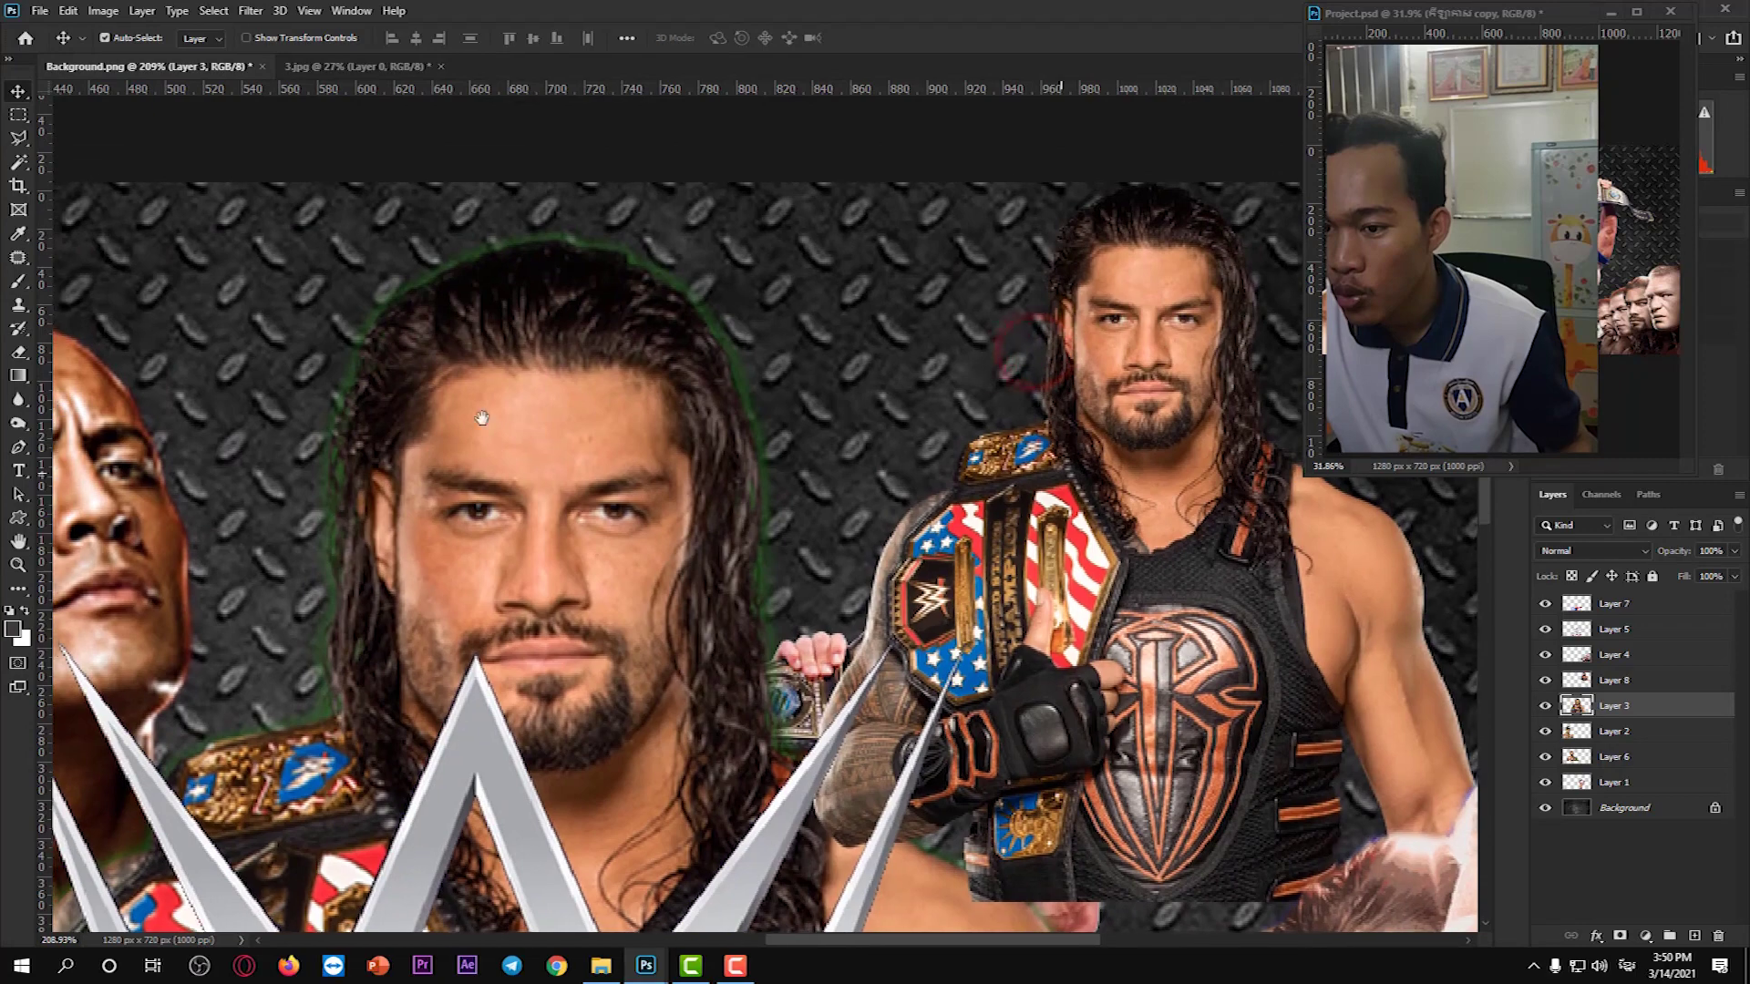
{"action": "scroll", "coordinate": [482, 417], "scroll_direction": "down", "scroll_amount": 2}
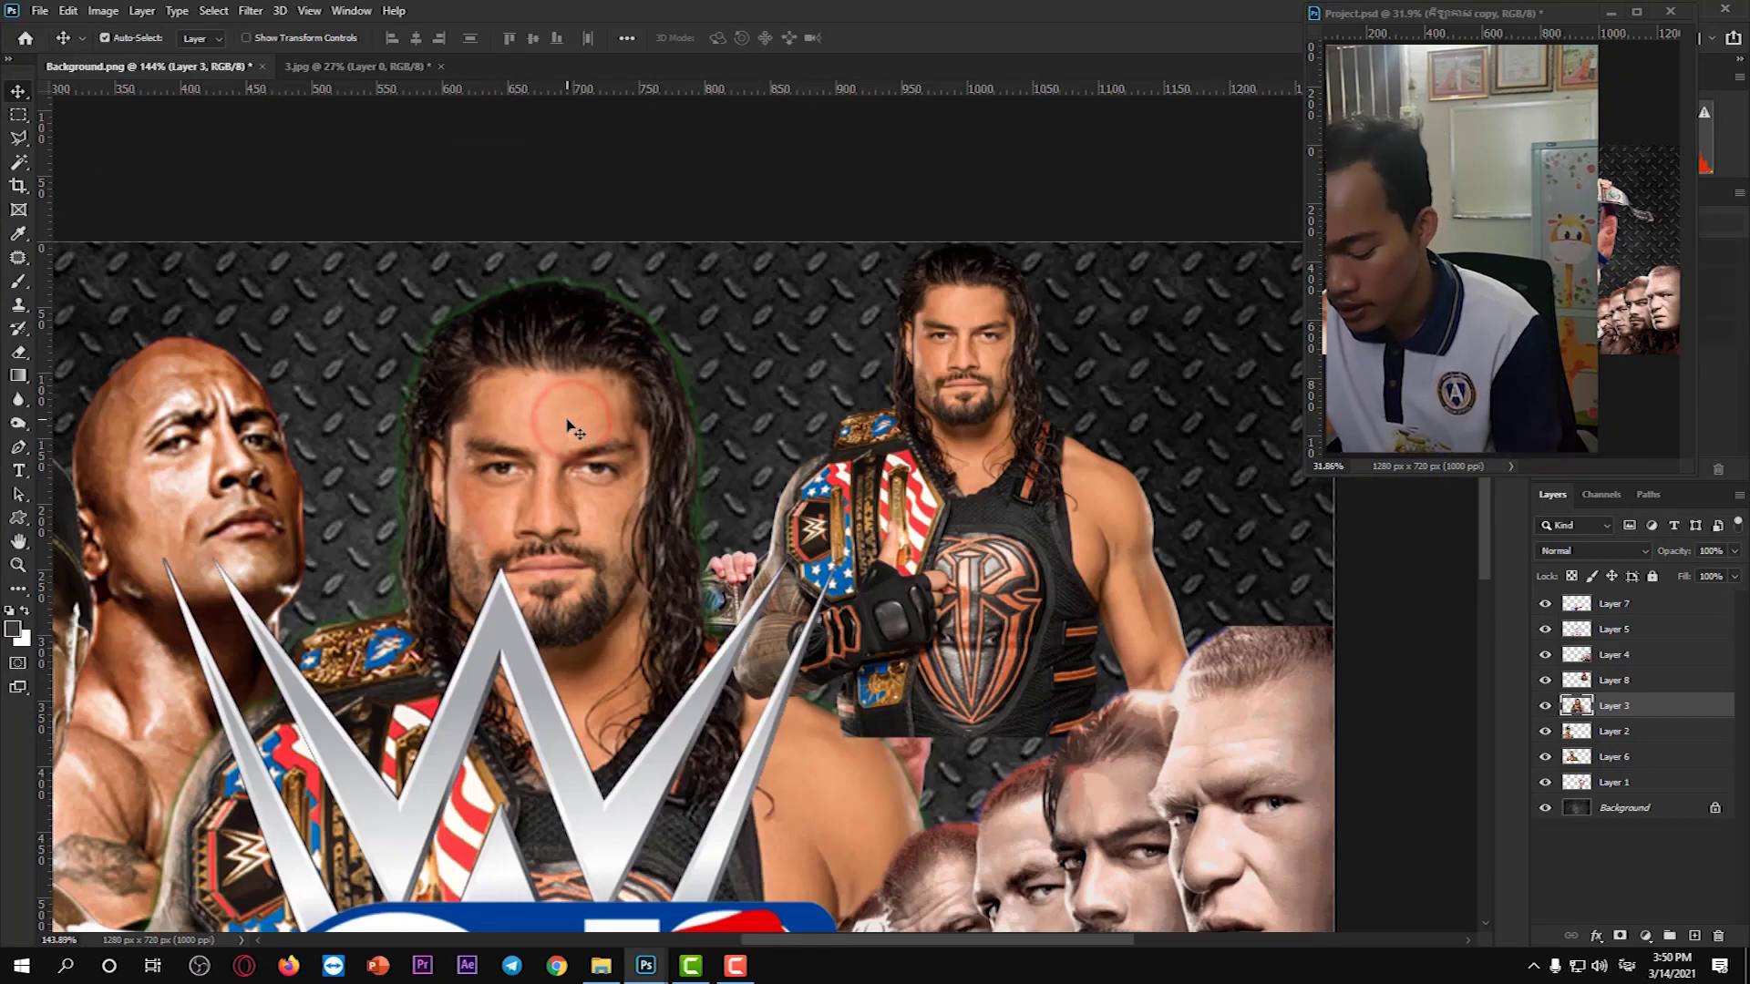
{"action": "left_click", "coordinate": [547, 410]}
{"action": "key", "text": "Delete"}
Centre the wrestler behind the WWE logo and enlarge him to about 182%.
{"action": "left_click_drag", "start_coordinate": [957, 422], "coordinate": [560, 671]}
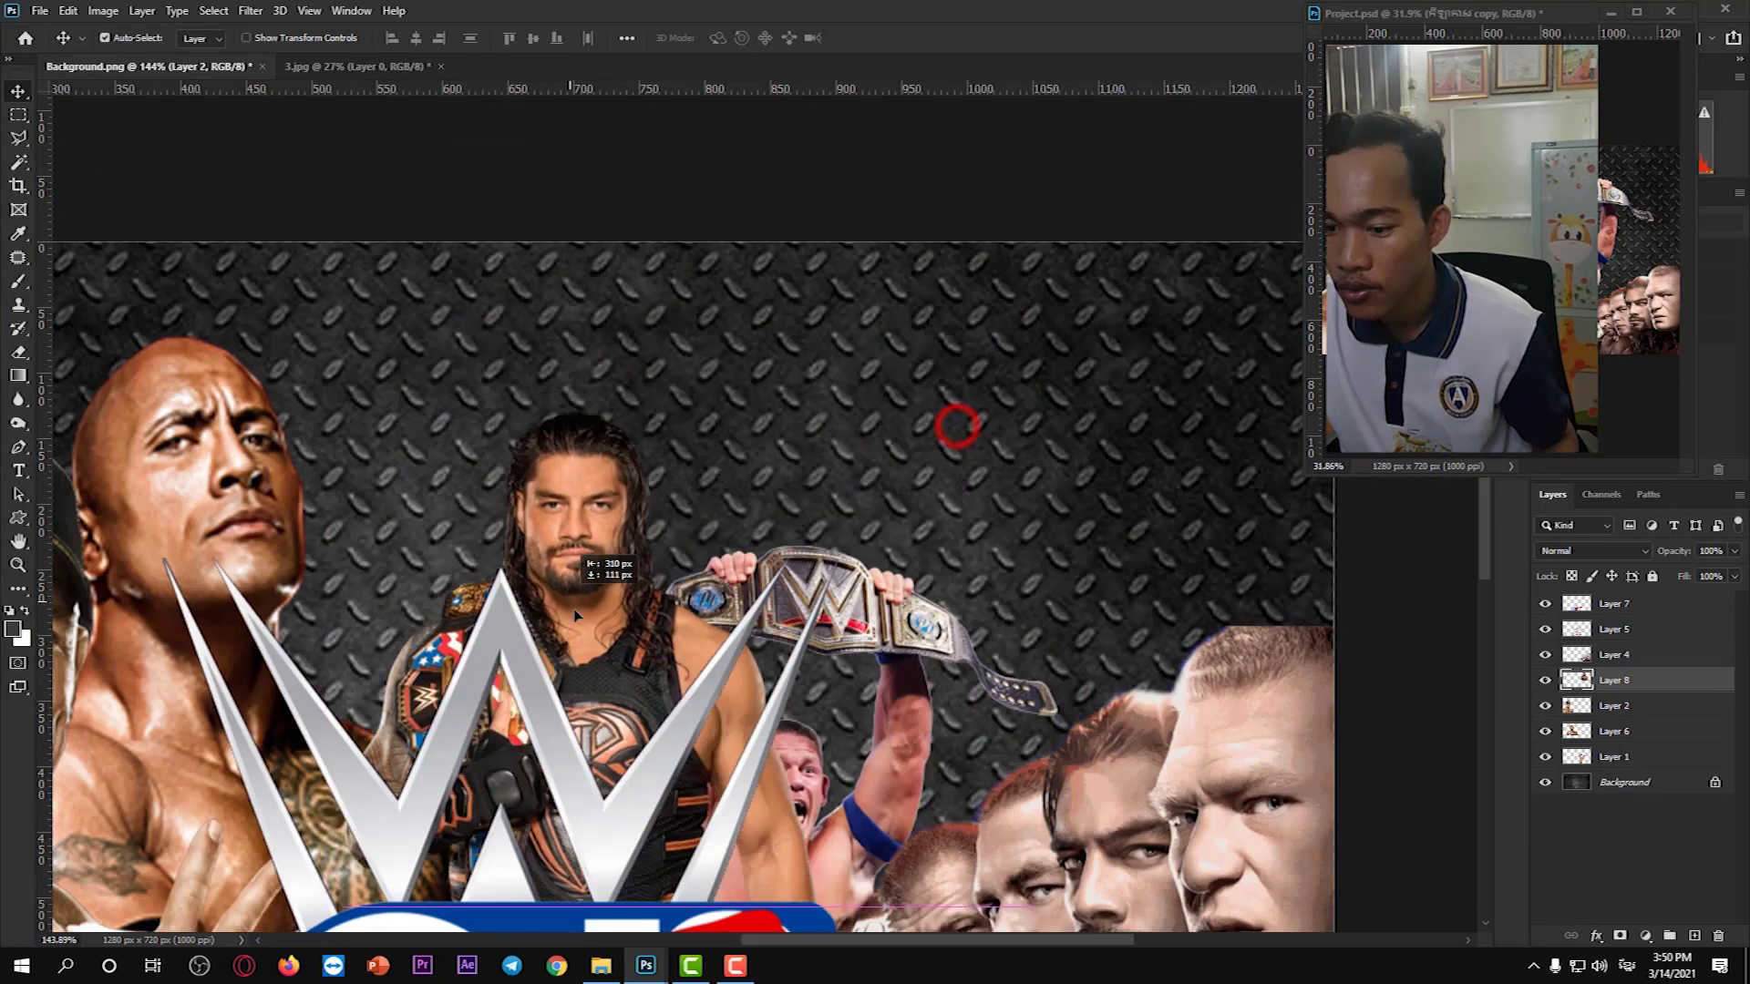
{"action": "key", "text": "ctrl+t"}
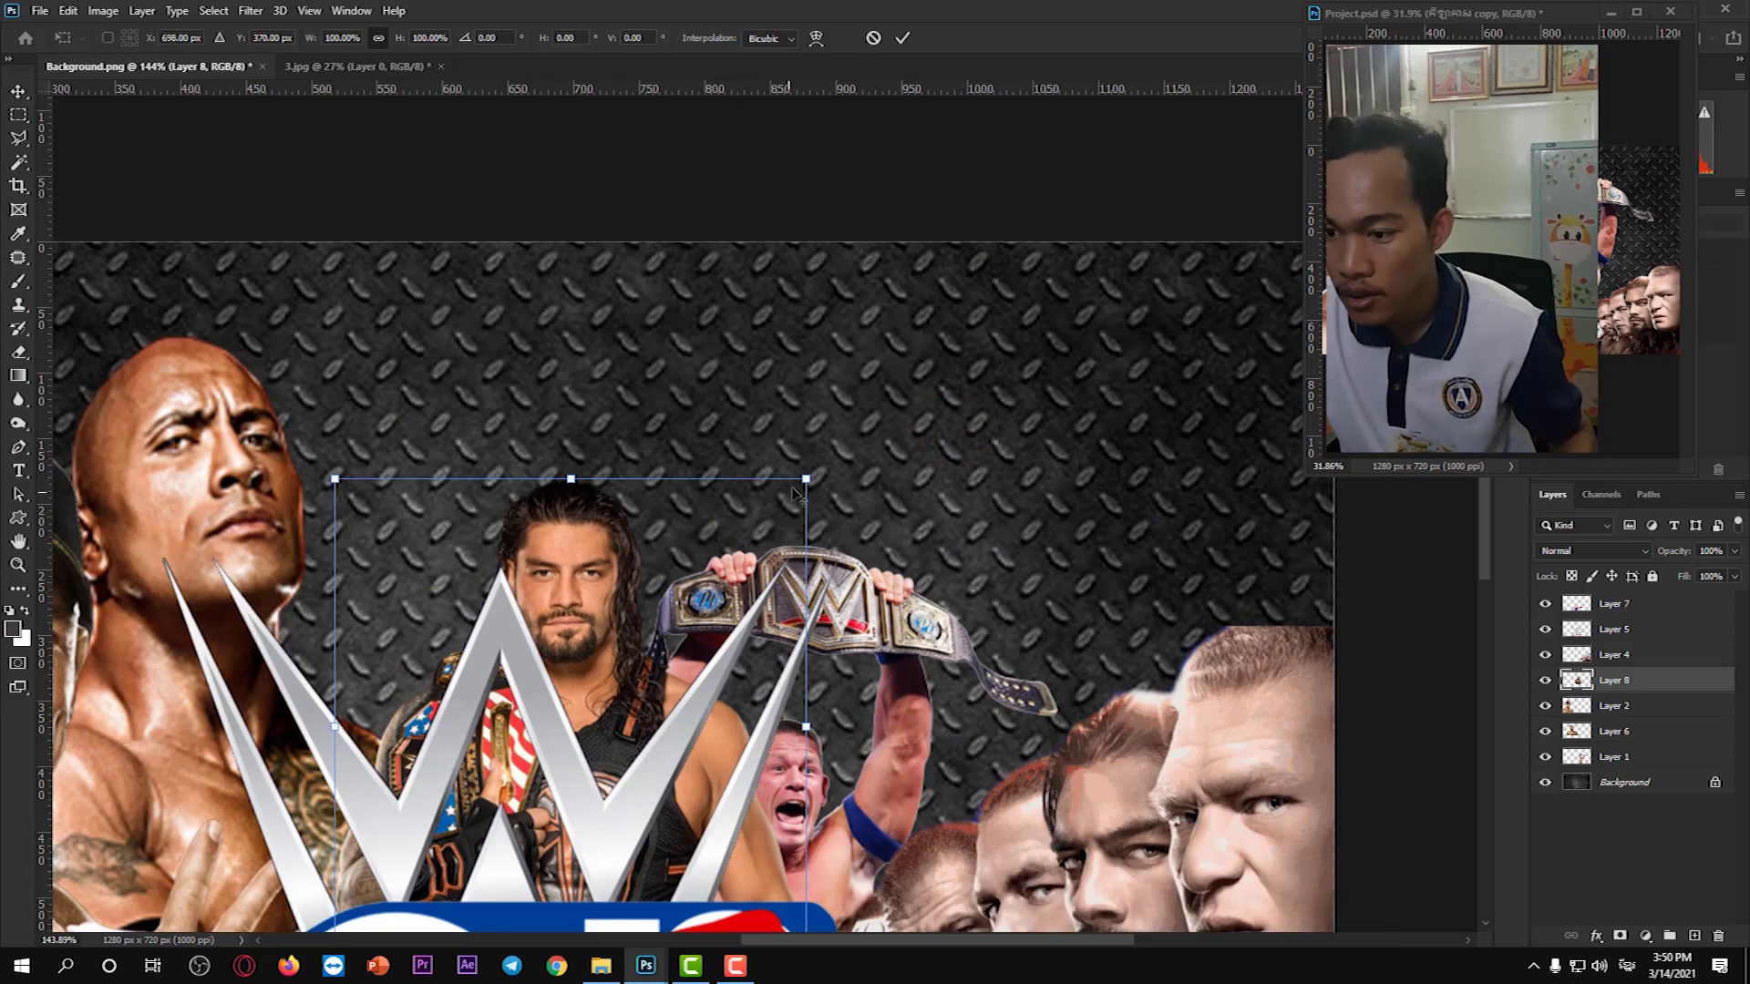
{"action": "left_click_drag", "start_coordinate": [806, 472], "coordinate": [969, 309]}
{"action": "scroll", "coordinate": [795, 465], "scroll_direction": "down", "scroll_amount": 2}
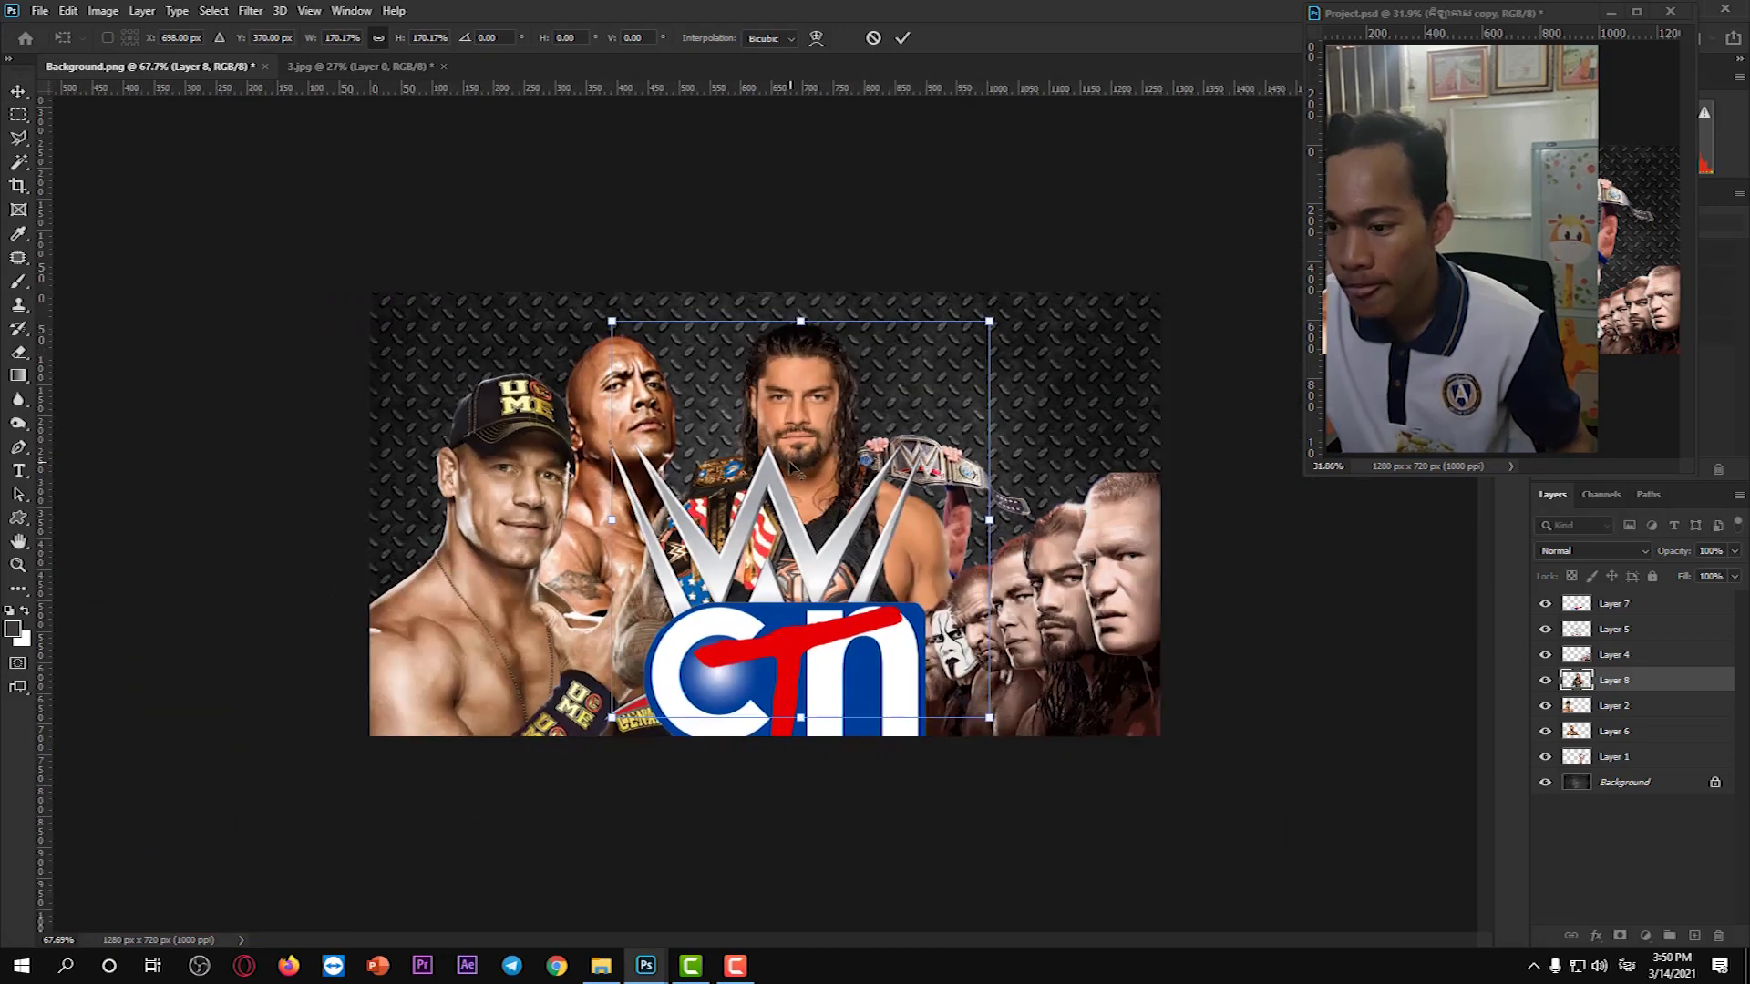
{"action": "left_click_drag", "start_coordinate": [796, 379], "coordinate": [796, 429]}
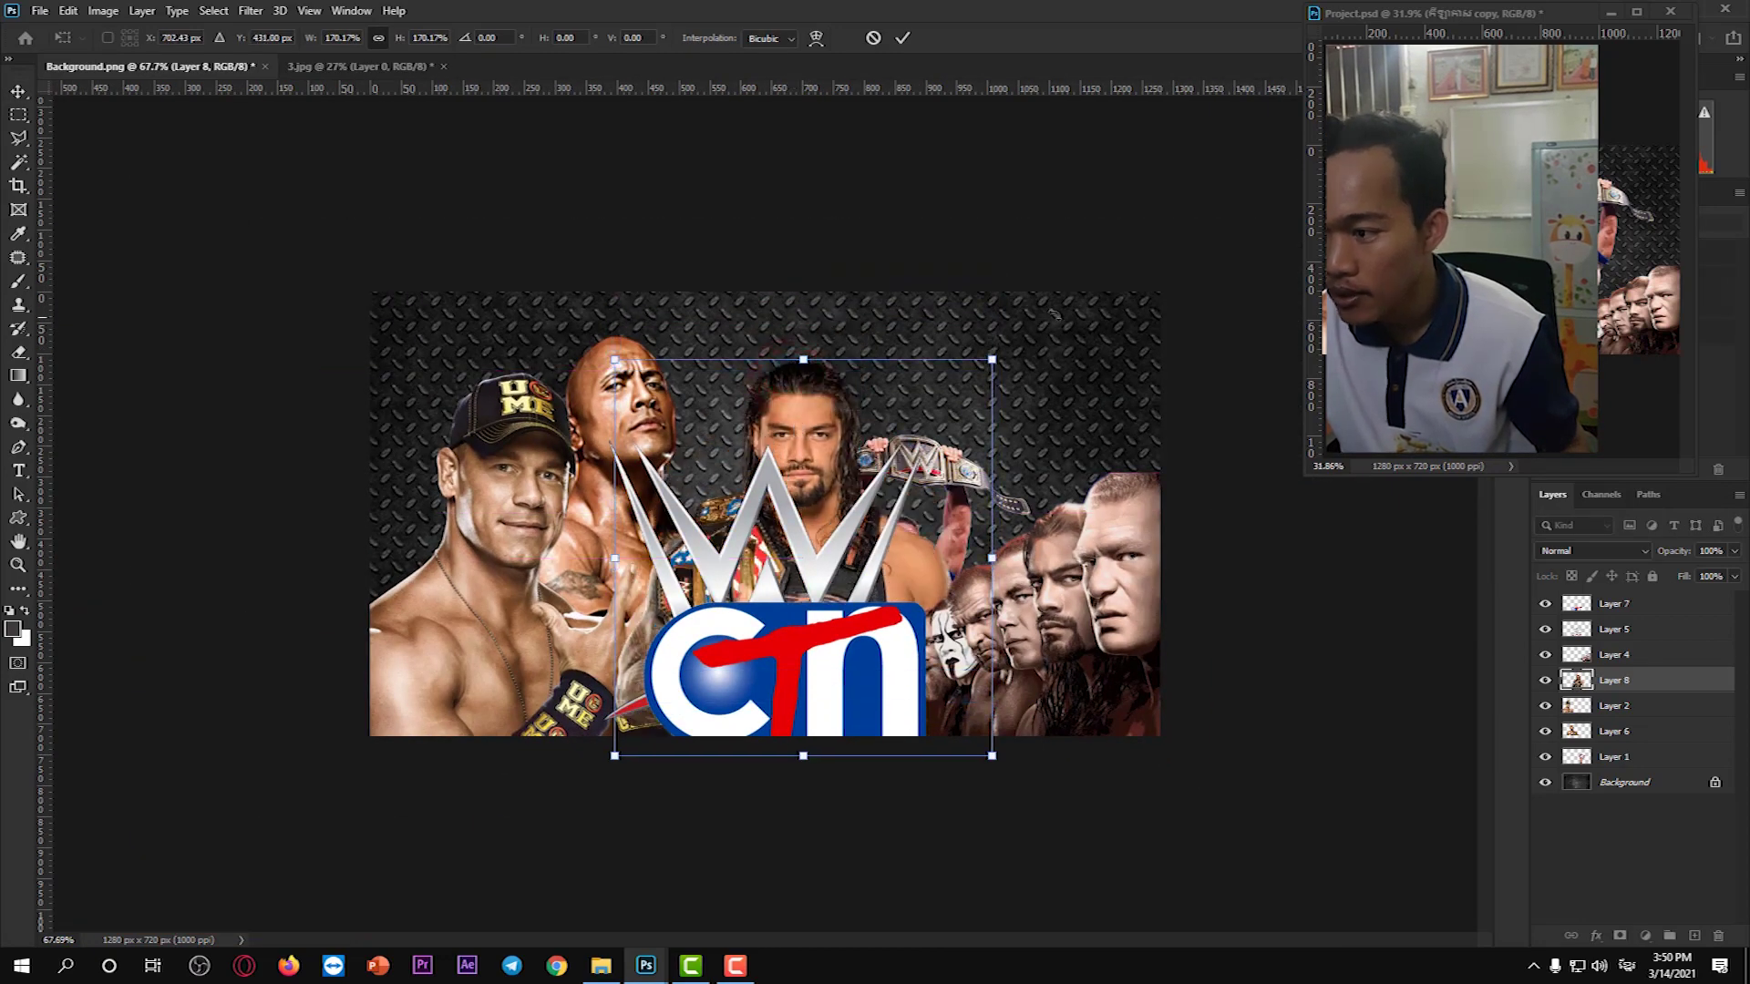
{"action": "left_click_drag", "start_coordinate": [1001, 357], "coordinate": [1017, 332]}
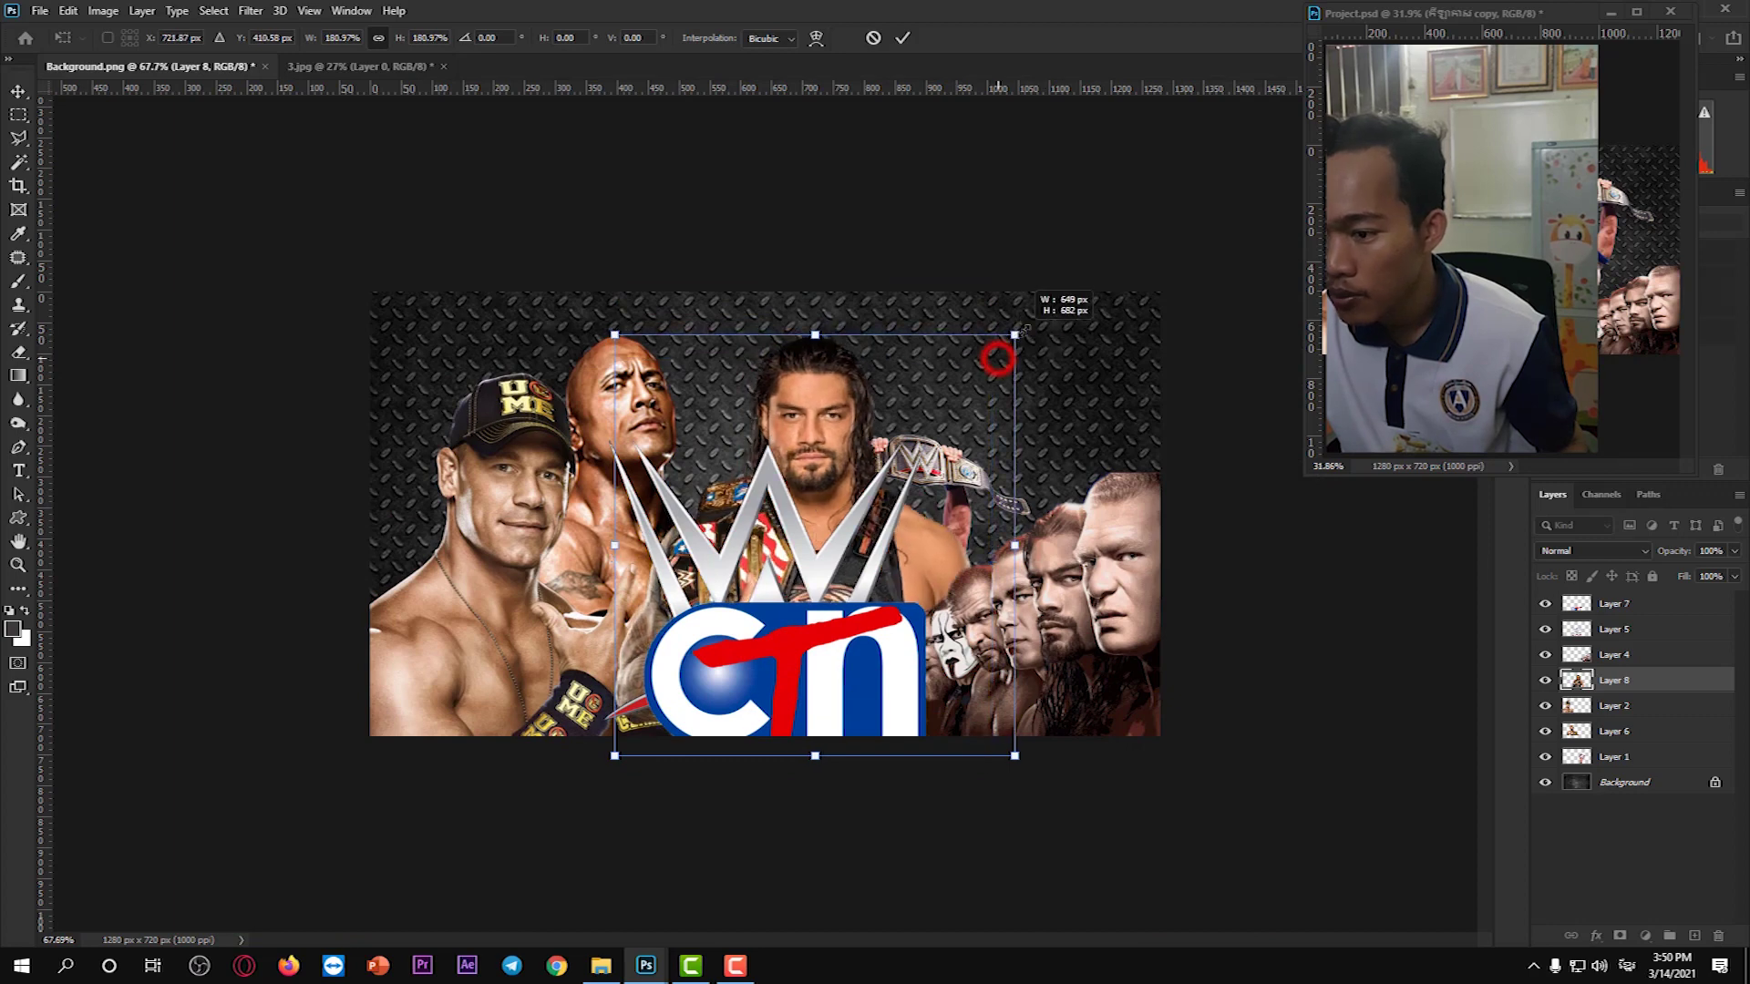
{"action": "left_click", "coordinate": [902, 39]}
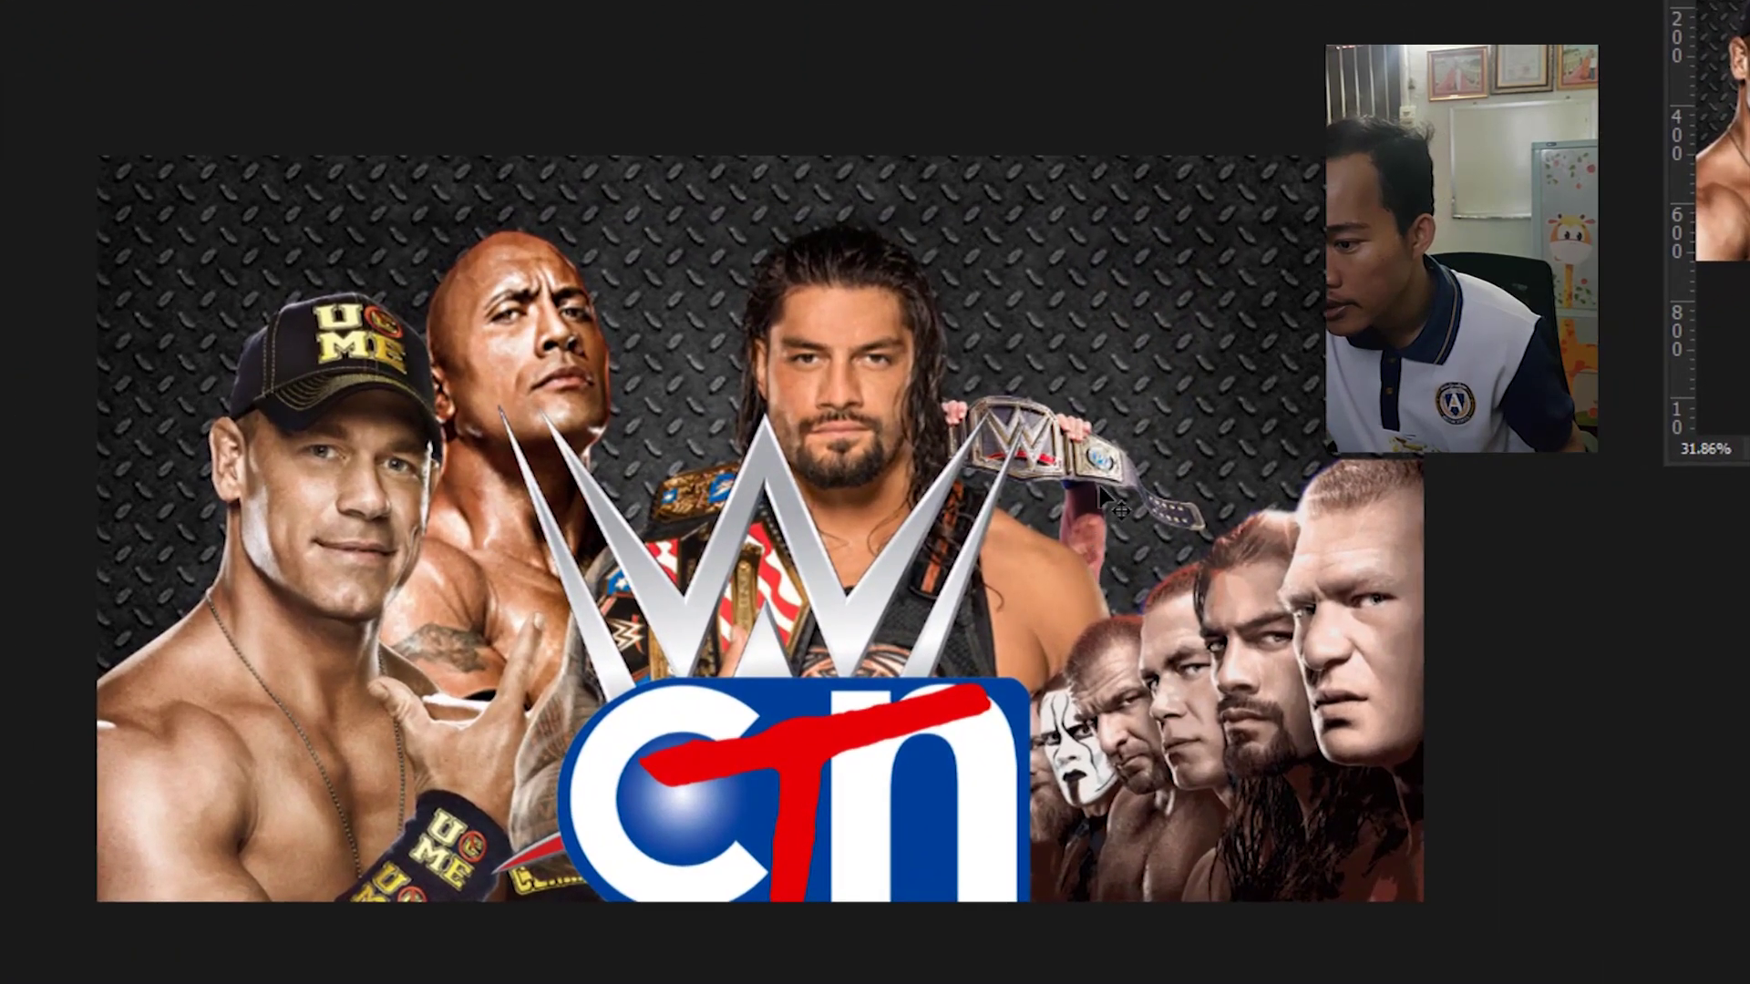
Raise the belt-lifting wrestler into full view and enlarge him up and right.
{"action": "left_click_drag", "start_coordinate": [1099, 487], "coordinate": [1224, 260]}
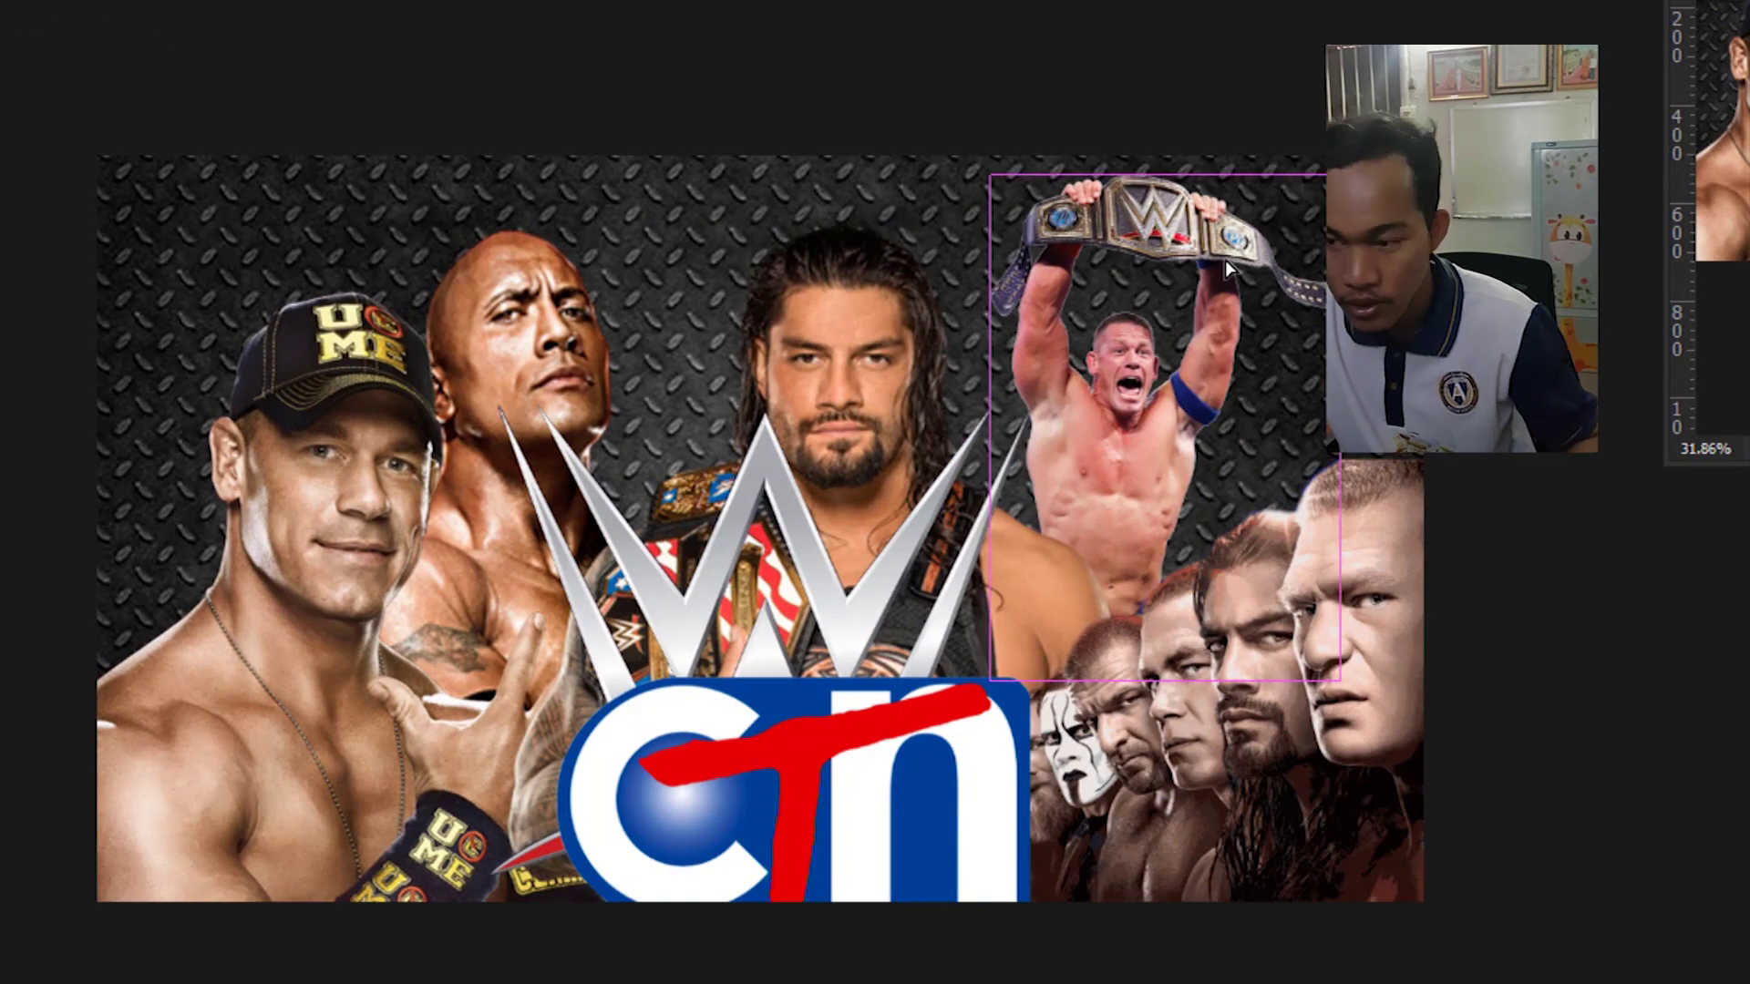
{"action": "key", "text": "ctrl+t"}
{"action": "left_click_drag", "start_coordinate": [1338, 174], "coordinate": [1420, 56]}
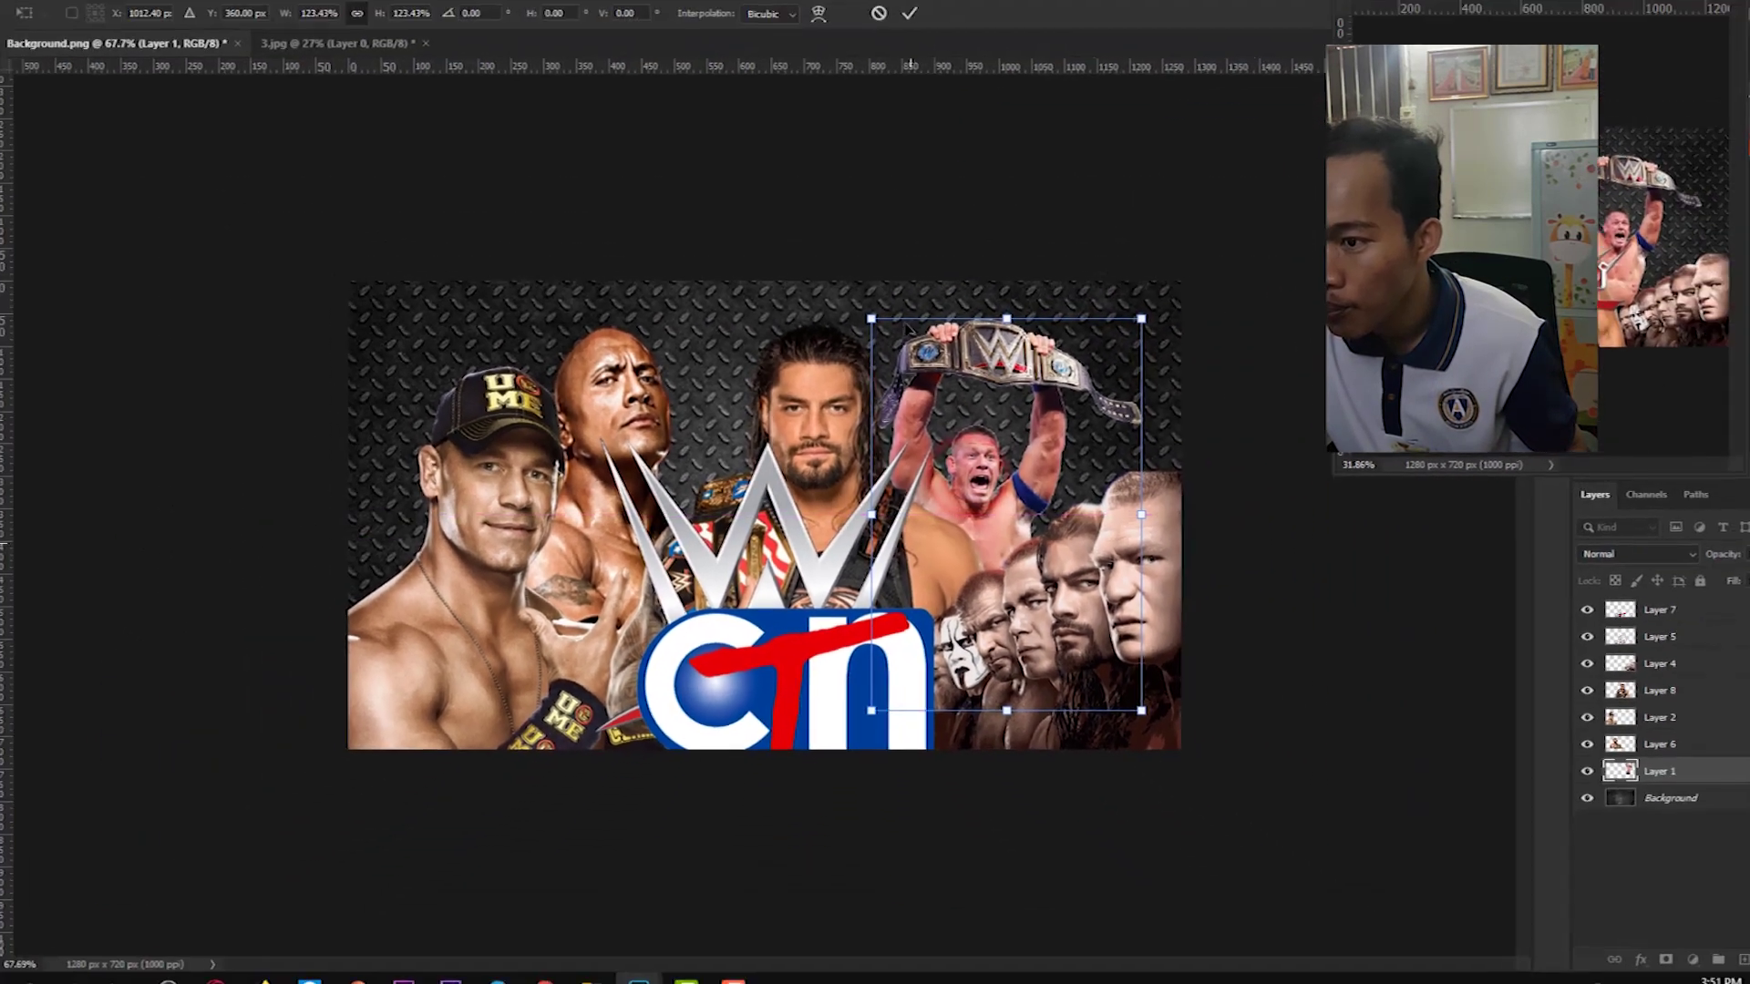
{"action": "left_click", "coordinate": [902, 41]}
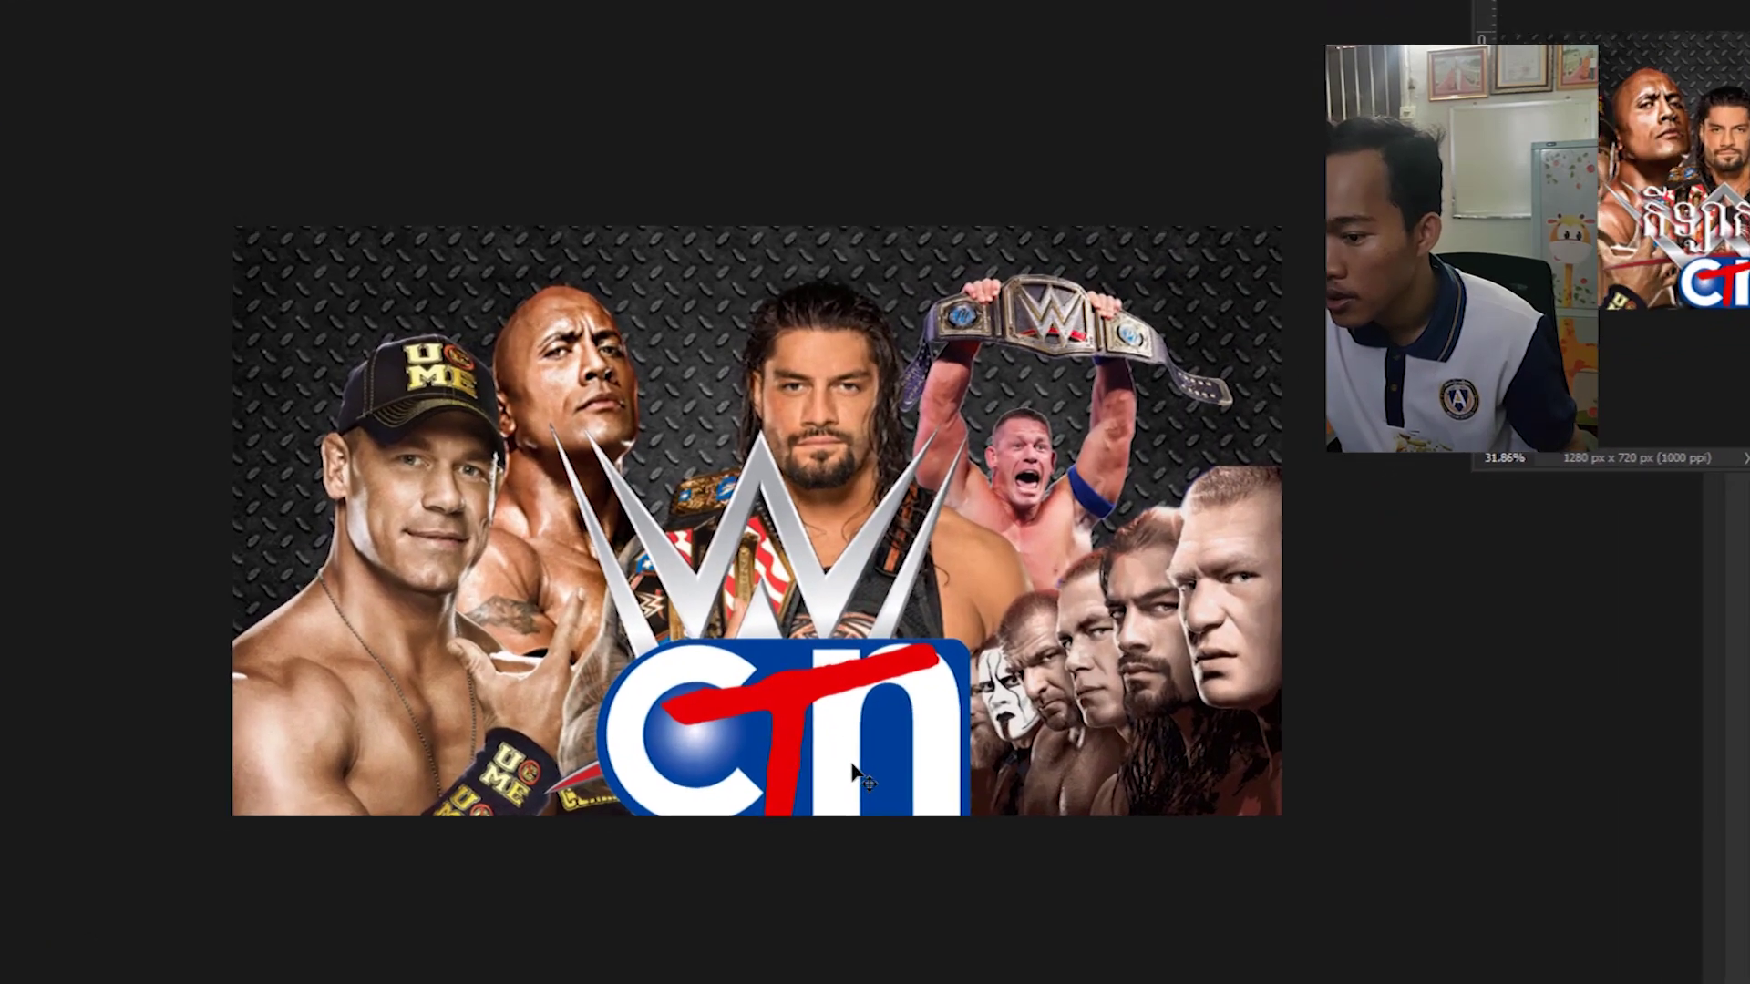
Shift the CTN logo slightly left and shrink it to about 304 × 158 px.
{"action": "left_click_drag", "start_coordinate": [819, 700], "coordinate": [792, 697]}
{"action": "key", "text": "ctrl+t"}
{"action": "mouse_move", "coordinate": [952, 762]}
{"action": "left_mouse_down"}
{"action": "mouse_move", "coordinate": [869, 773]}
{"action": "mouse_move", "coordinate": [817, 741]}
{"action": "mouse_move", "coordinate": [819, 810]}
{"action": "left_mouse_up"}
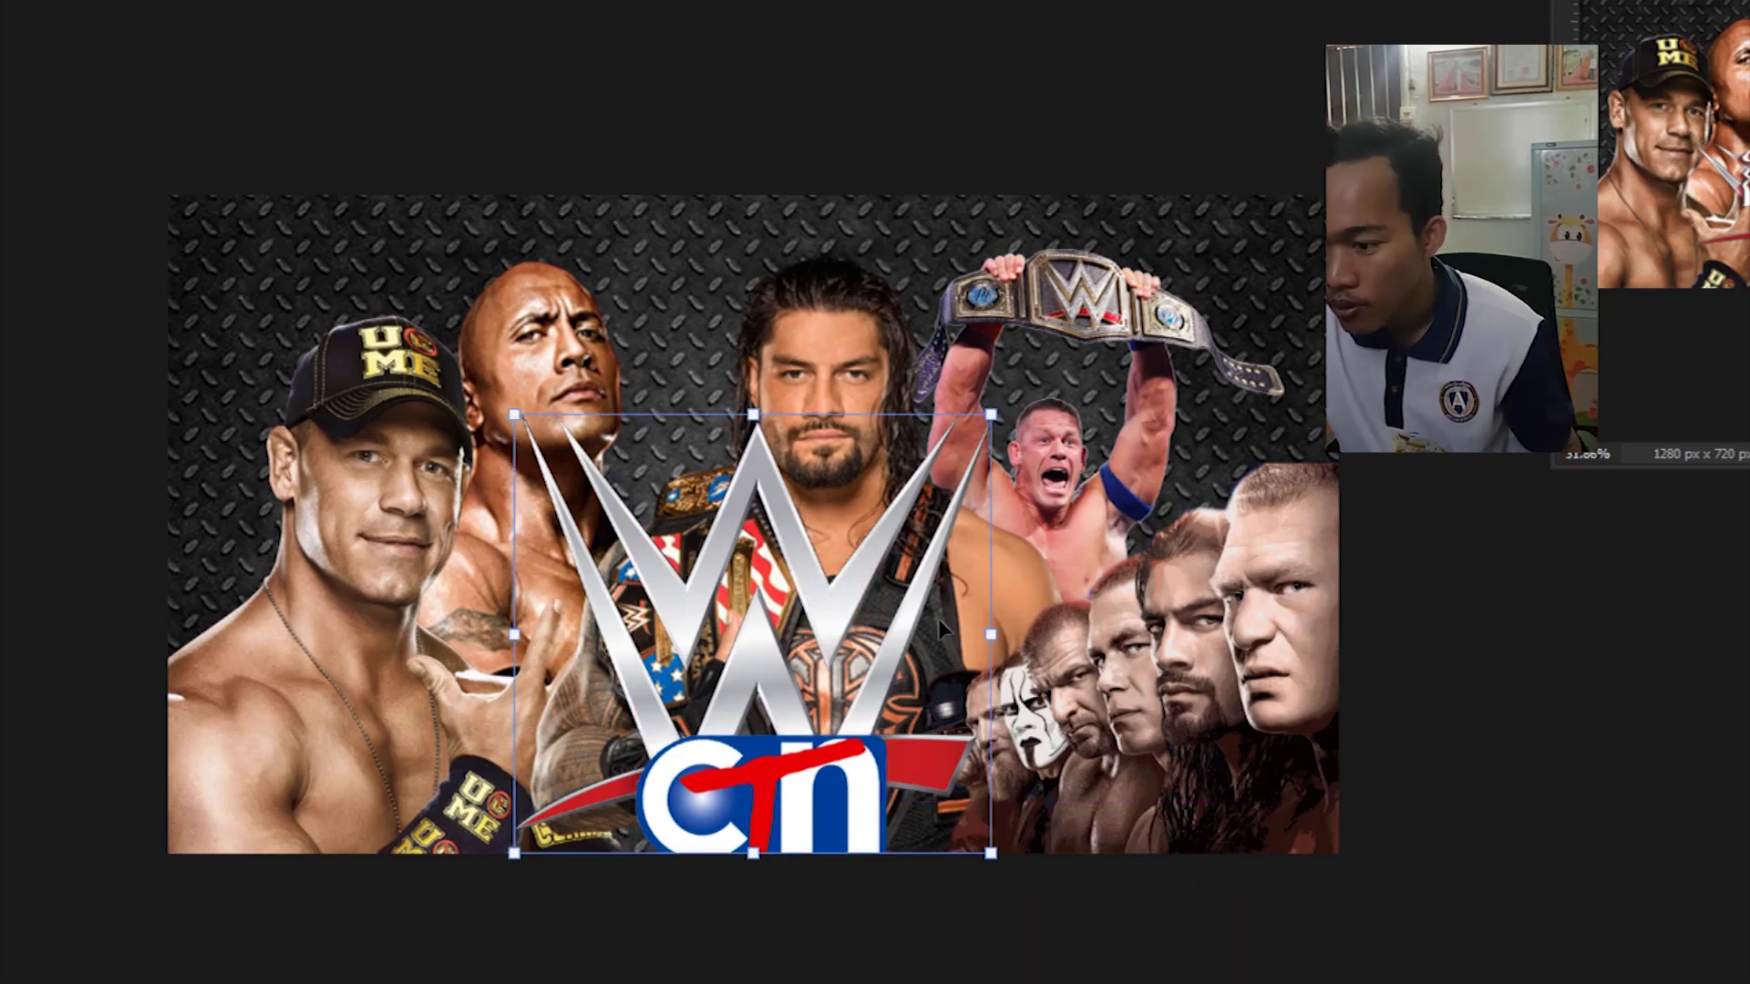
Stretch the WWE logo to roughly 119% wide by 78% tall and commit the transform.
{"action": "left_click_drag", "start_coordinate": [990, 634], "coordinate": [889, 631]}
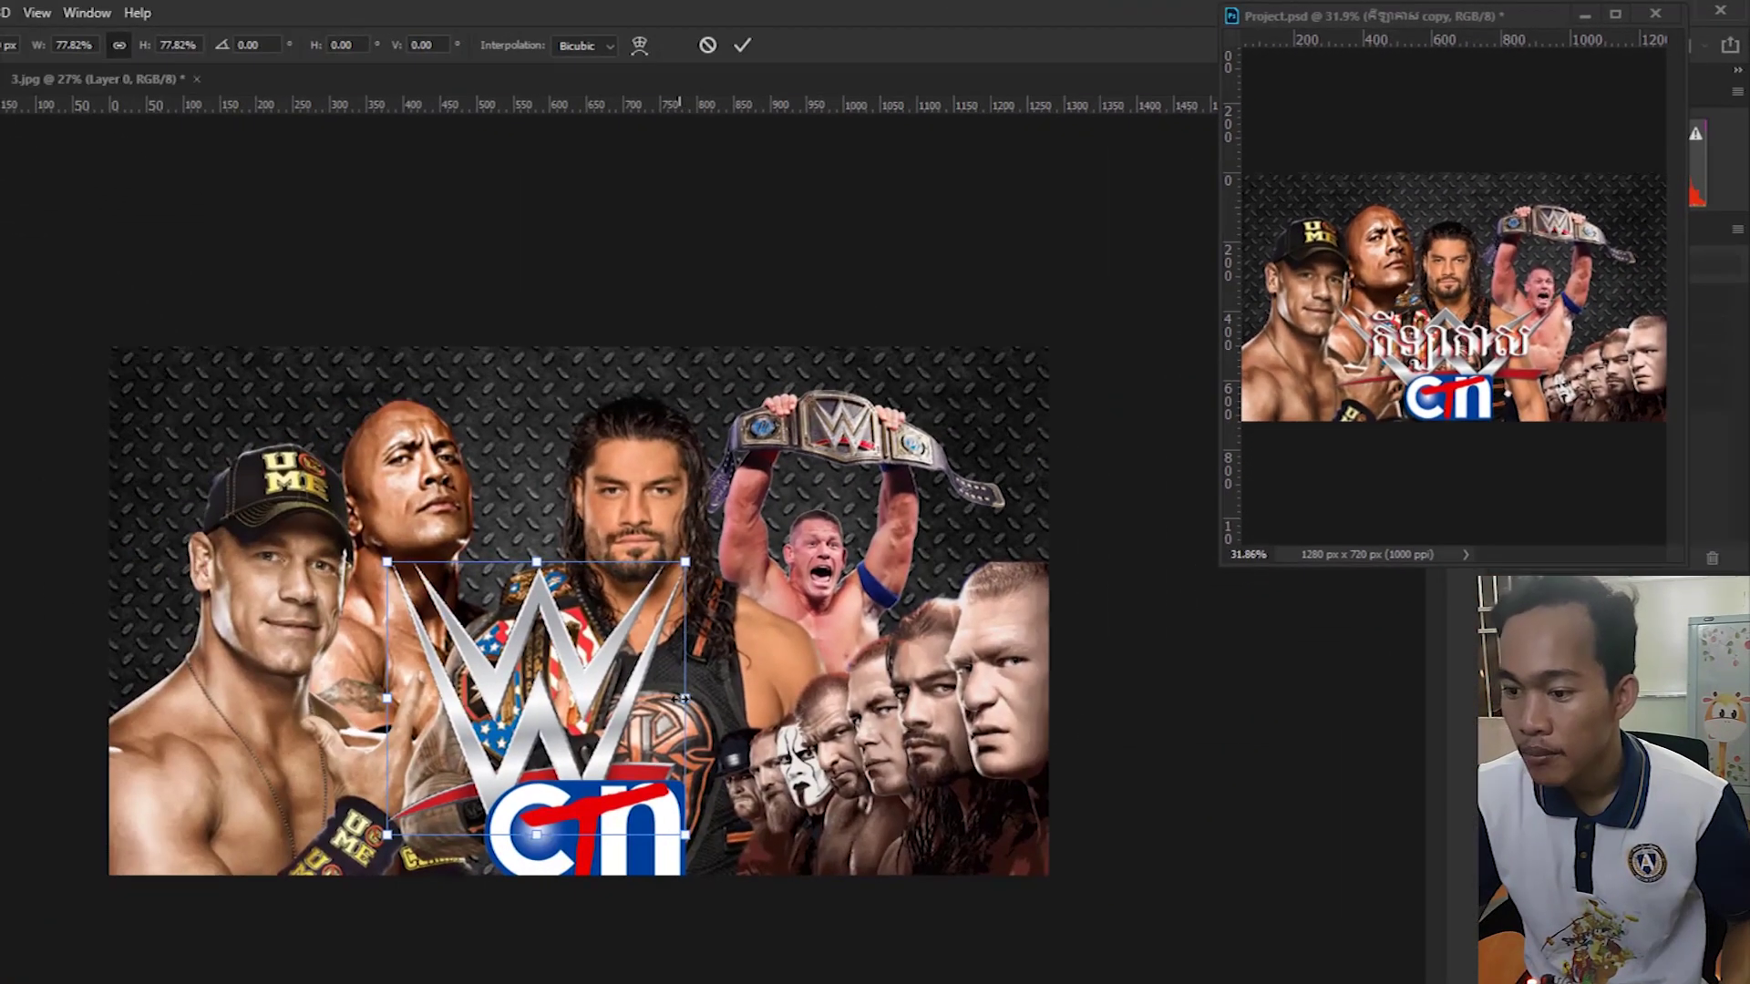
{"action": "left_click_drag", "start_coordinate": [682, 698], "coordinate": [680, 699]}
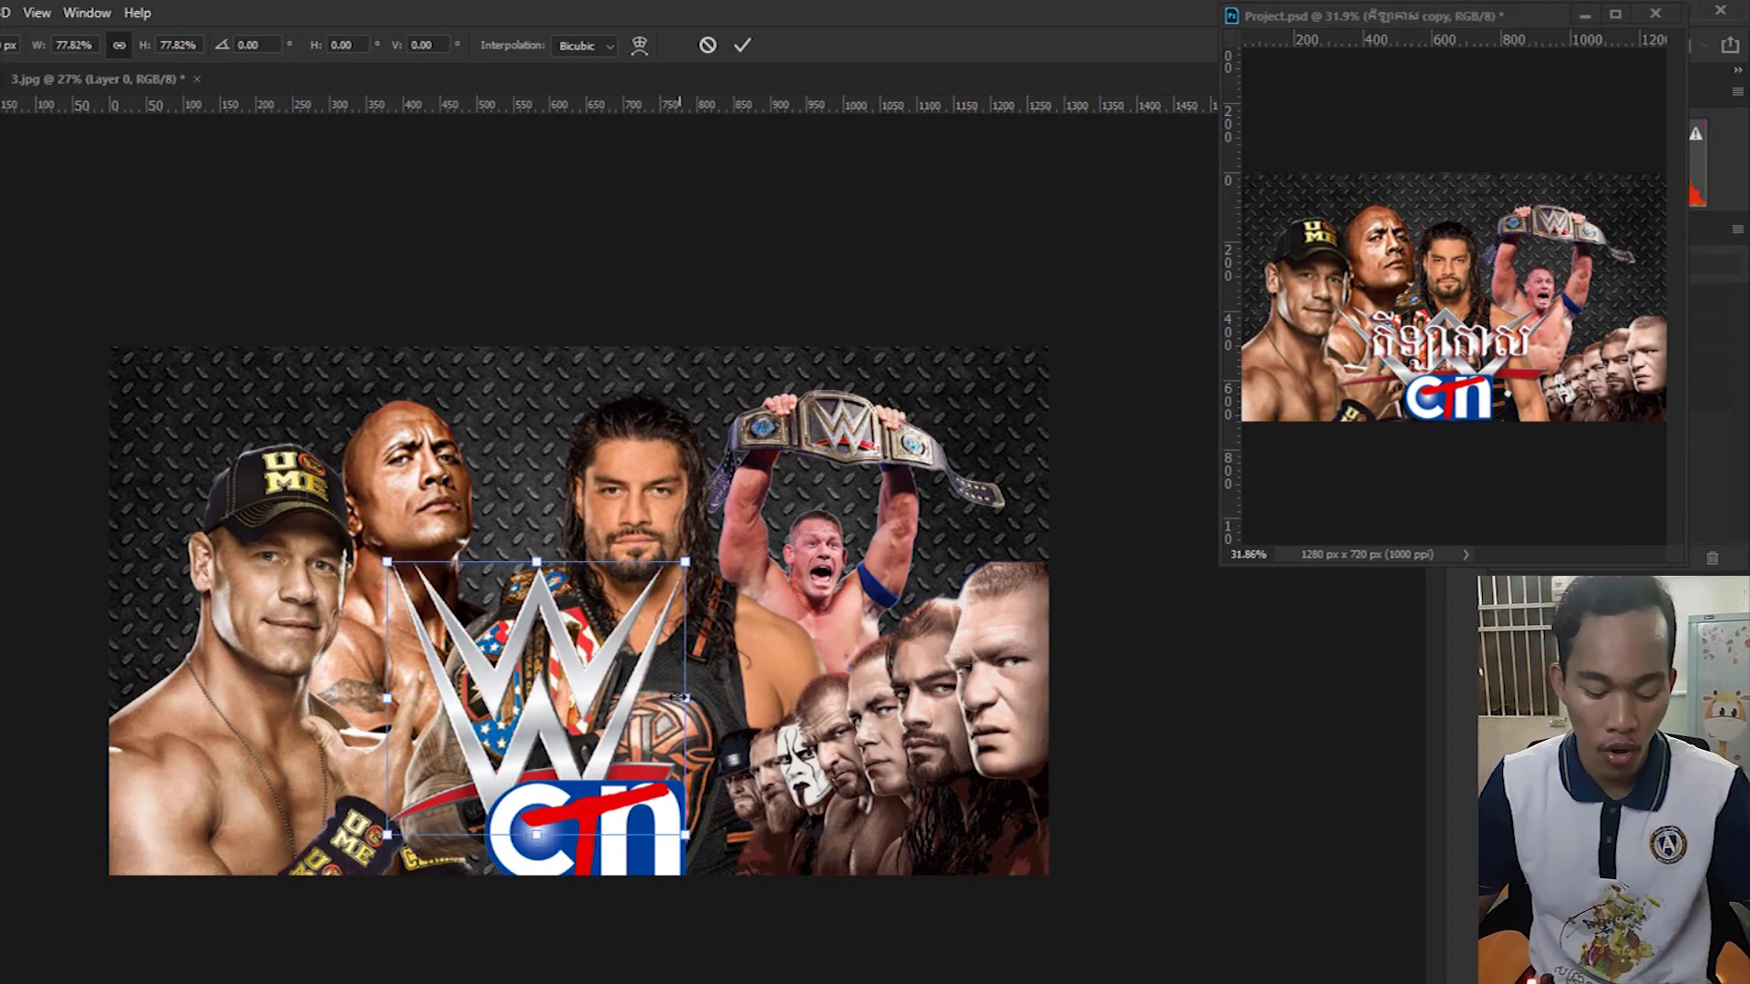
{"action": "mouse_move", "coordinate": [685, 698]}
{"action": "left_mouse_down"}
{"action": "mouse_move", "coordinate": [745, 704]}
{"action": "mouse_move", "coordinate": [627, 716]}
{"action": "left_mouse_up"}
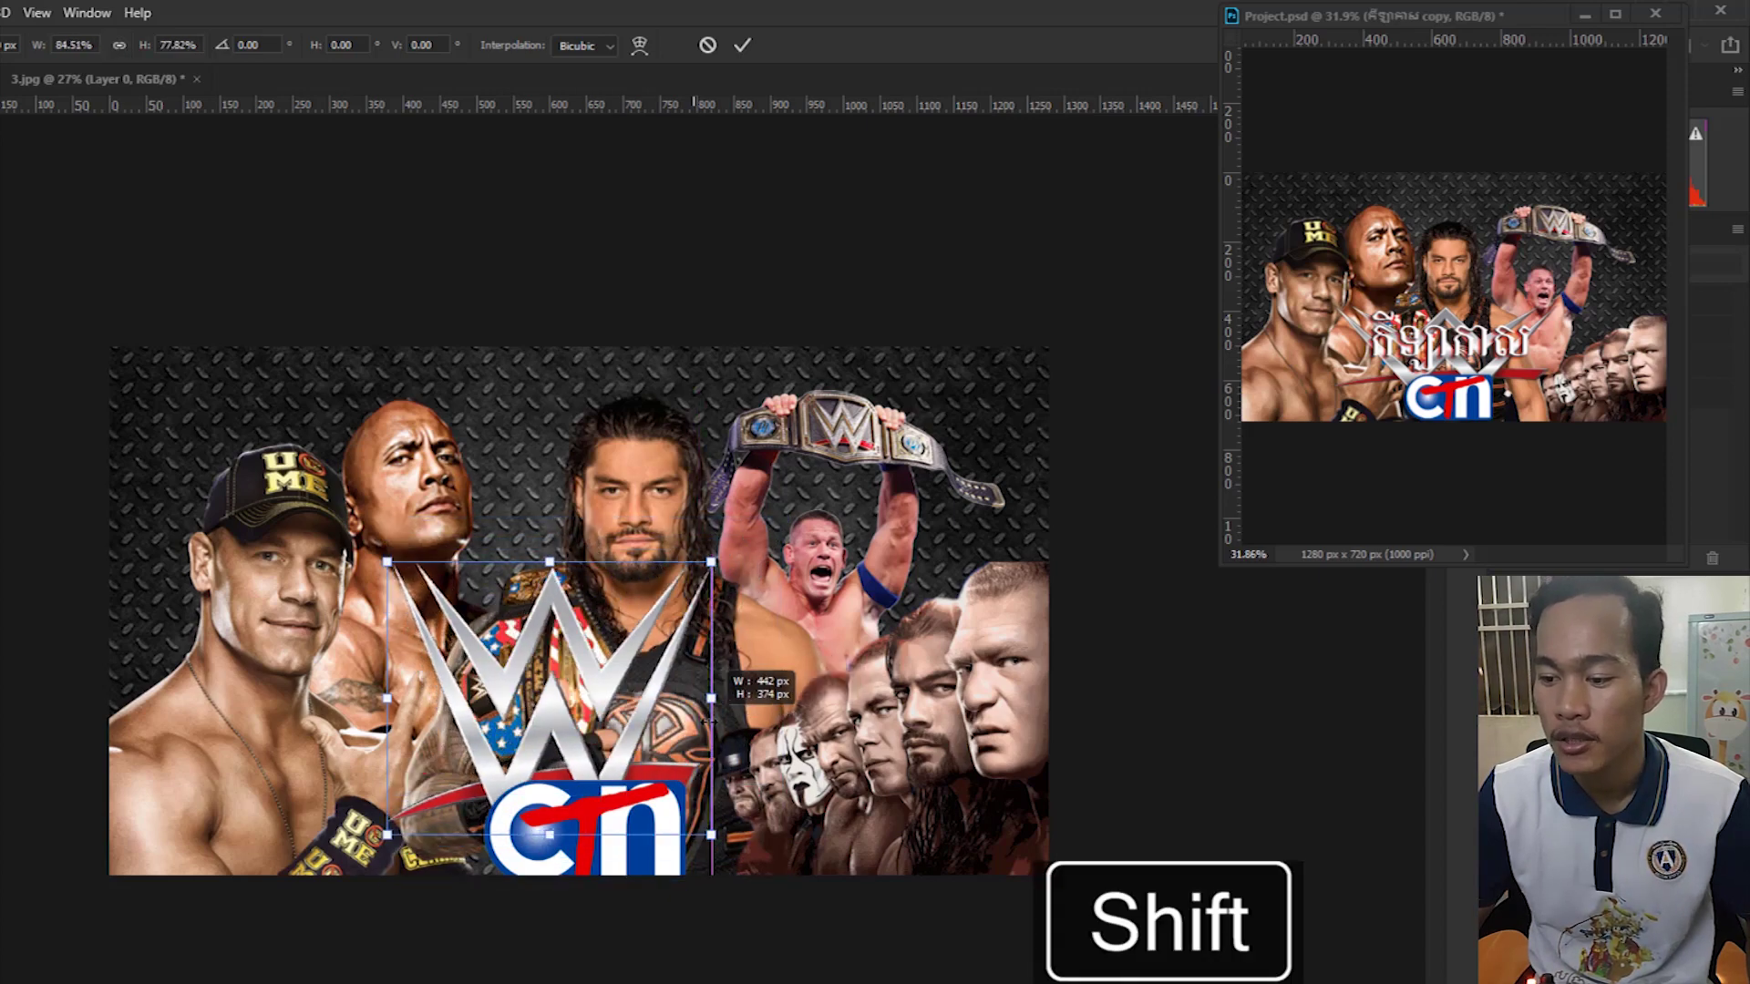
{"action": "left_click_drag", "start_coordinate": [628, 716], "coordinate": [822, 698]}
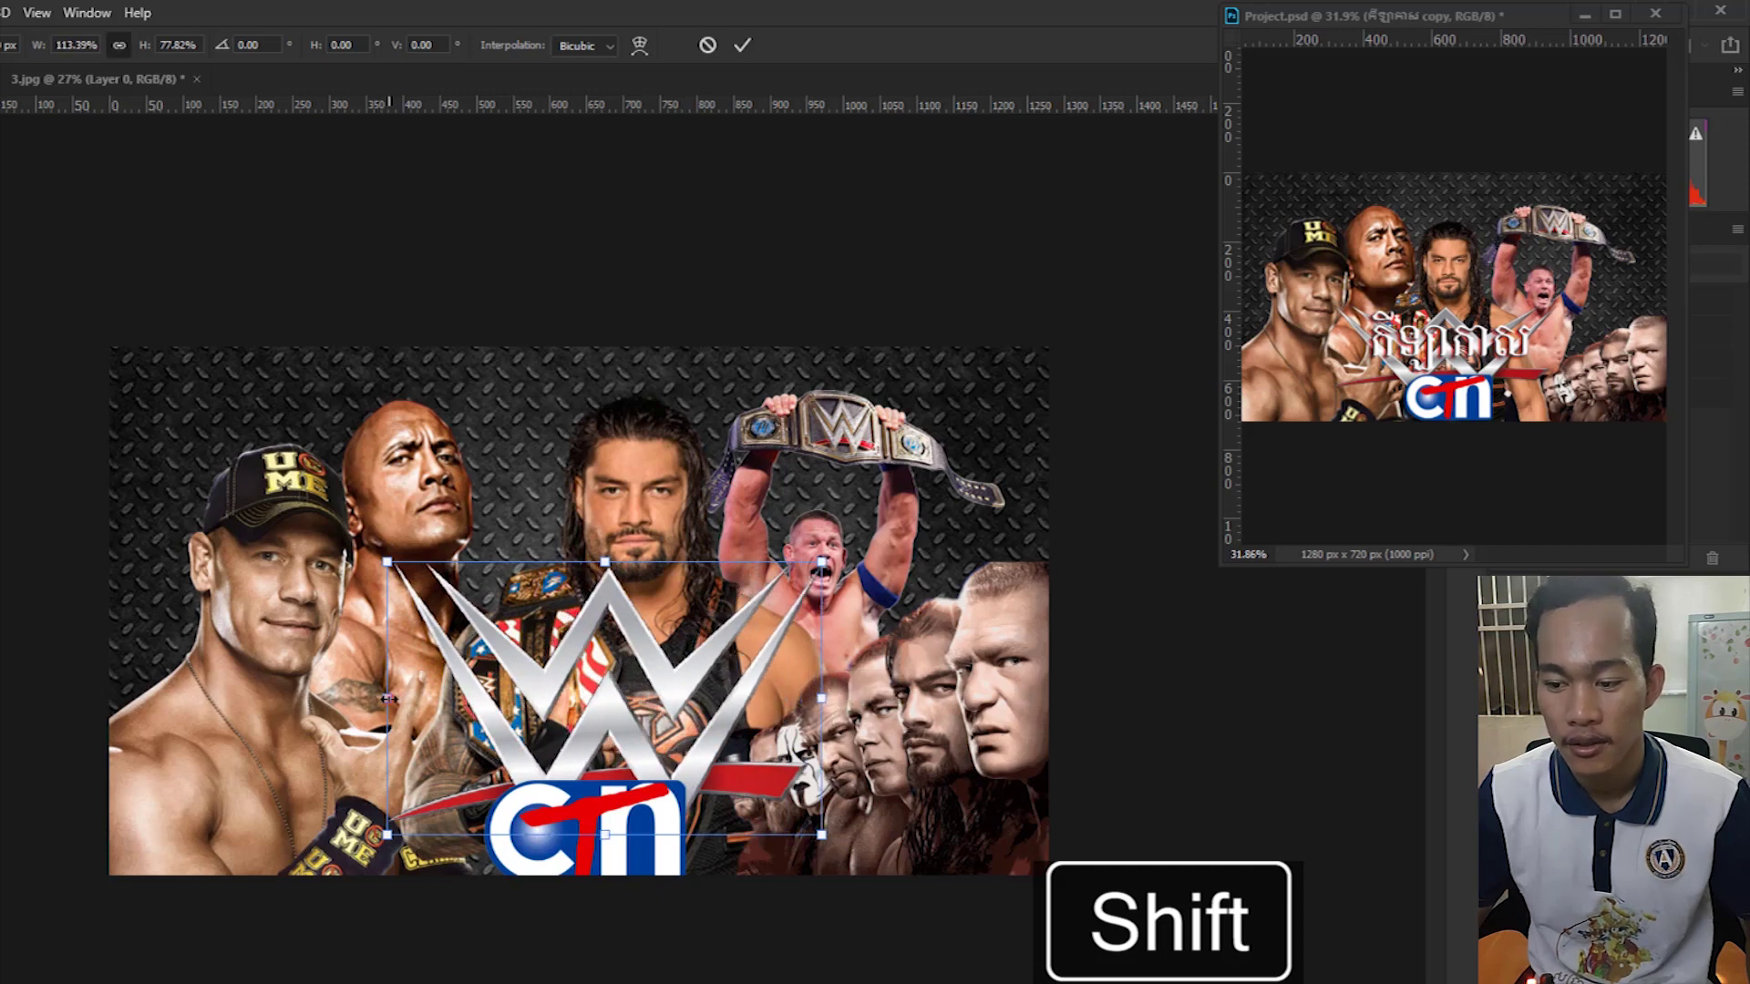
{"action": "left_click_drag", "start_coordinate": [388, 698], "coordinate": [355, 705]}
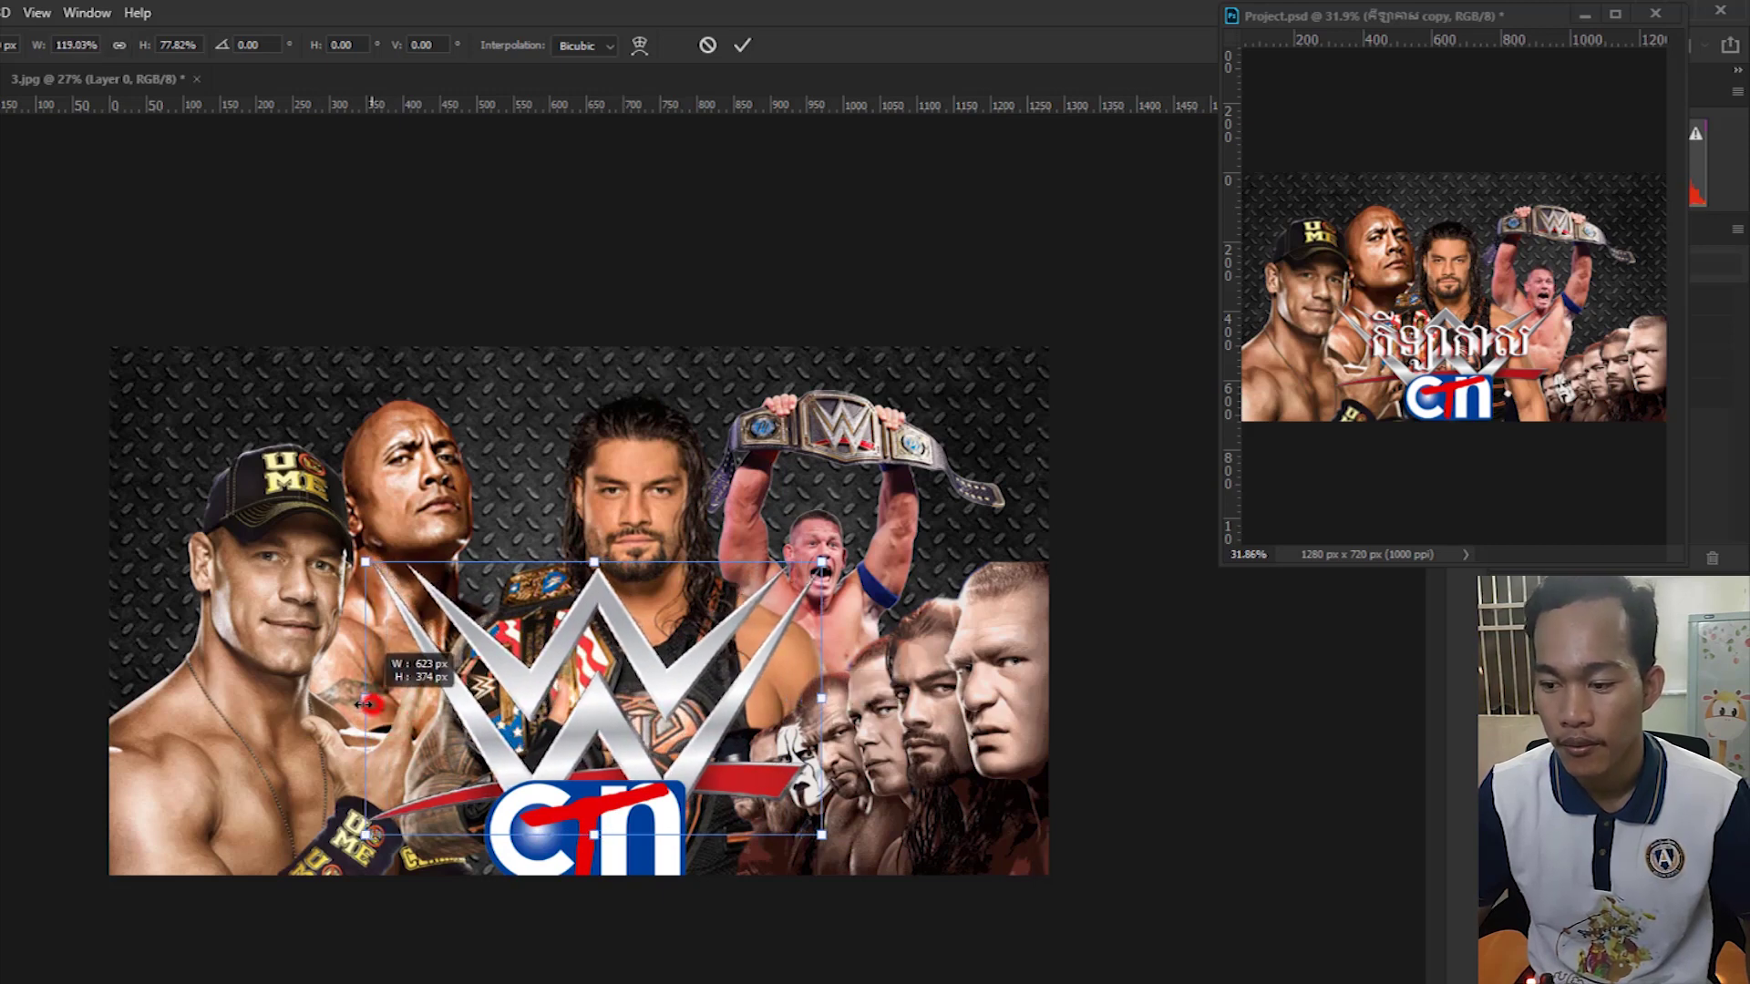
{"action": "left_click", "coordinate": [744, 45]}
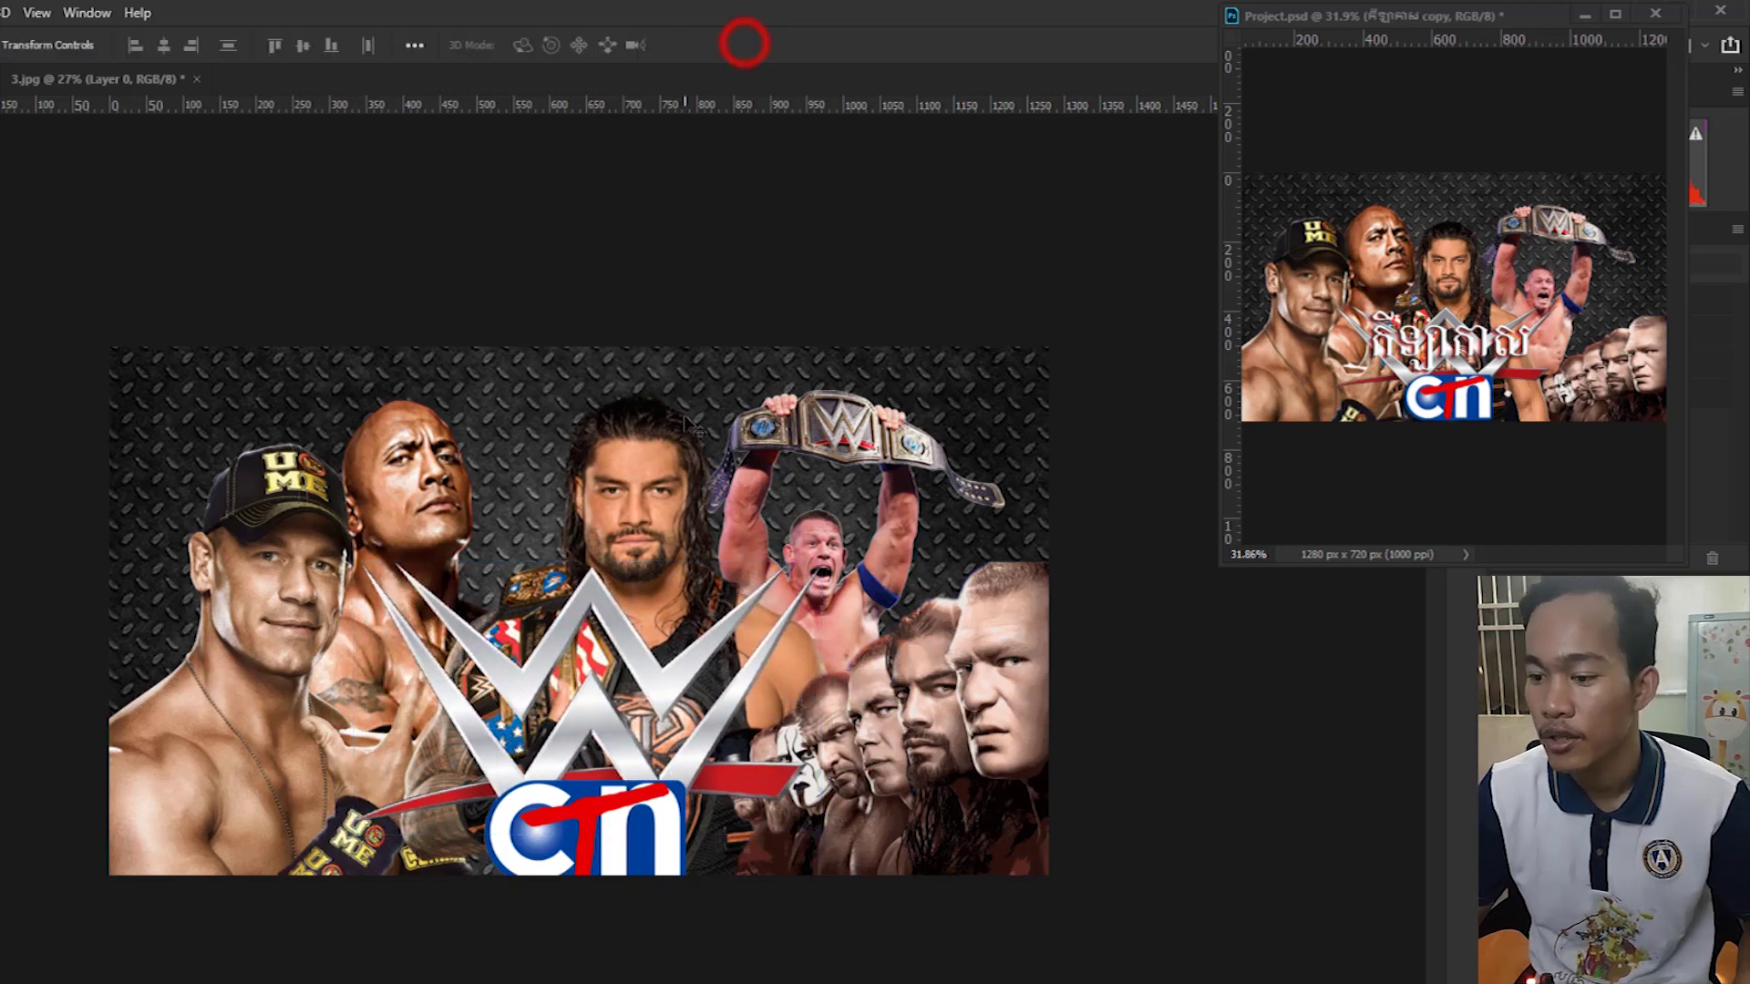
{"action": "key", "text": "ctrl+plus"}
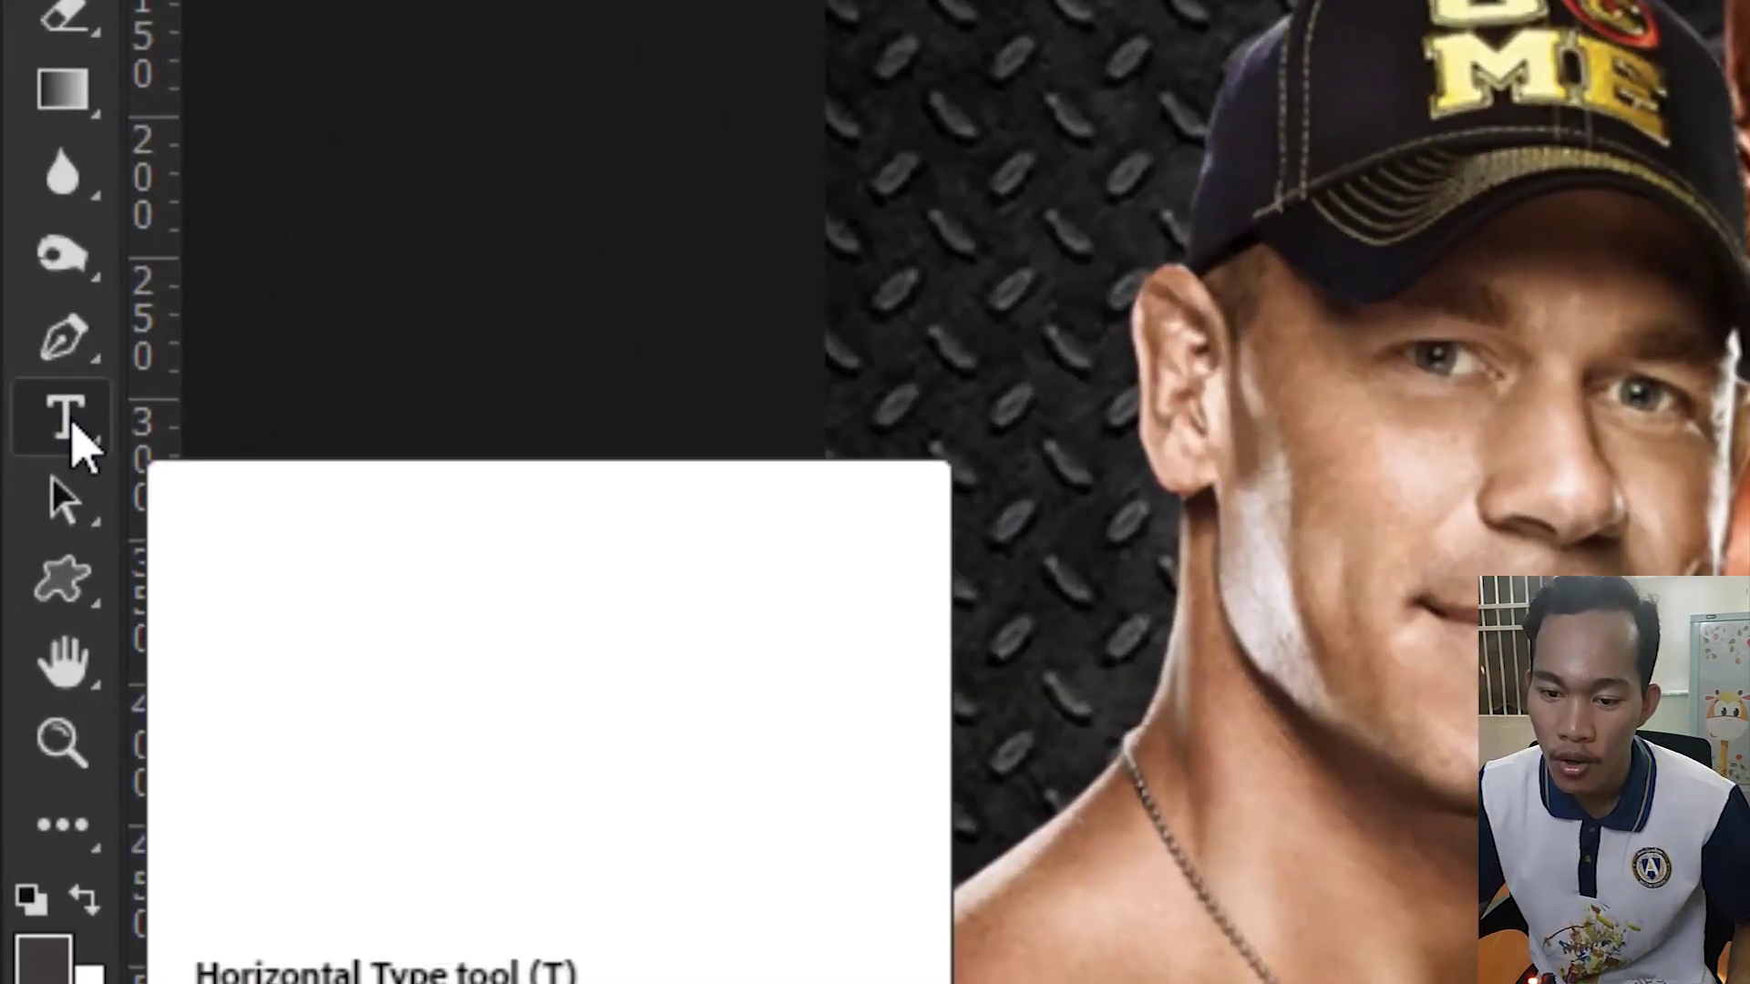
Select the Horizontal Type Tool from the Type tool flyout.
{"action": "left_click", "coordinate": [68, 421]}
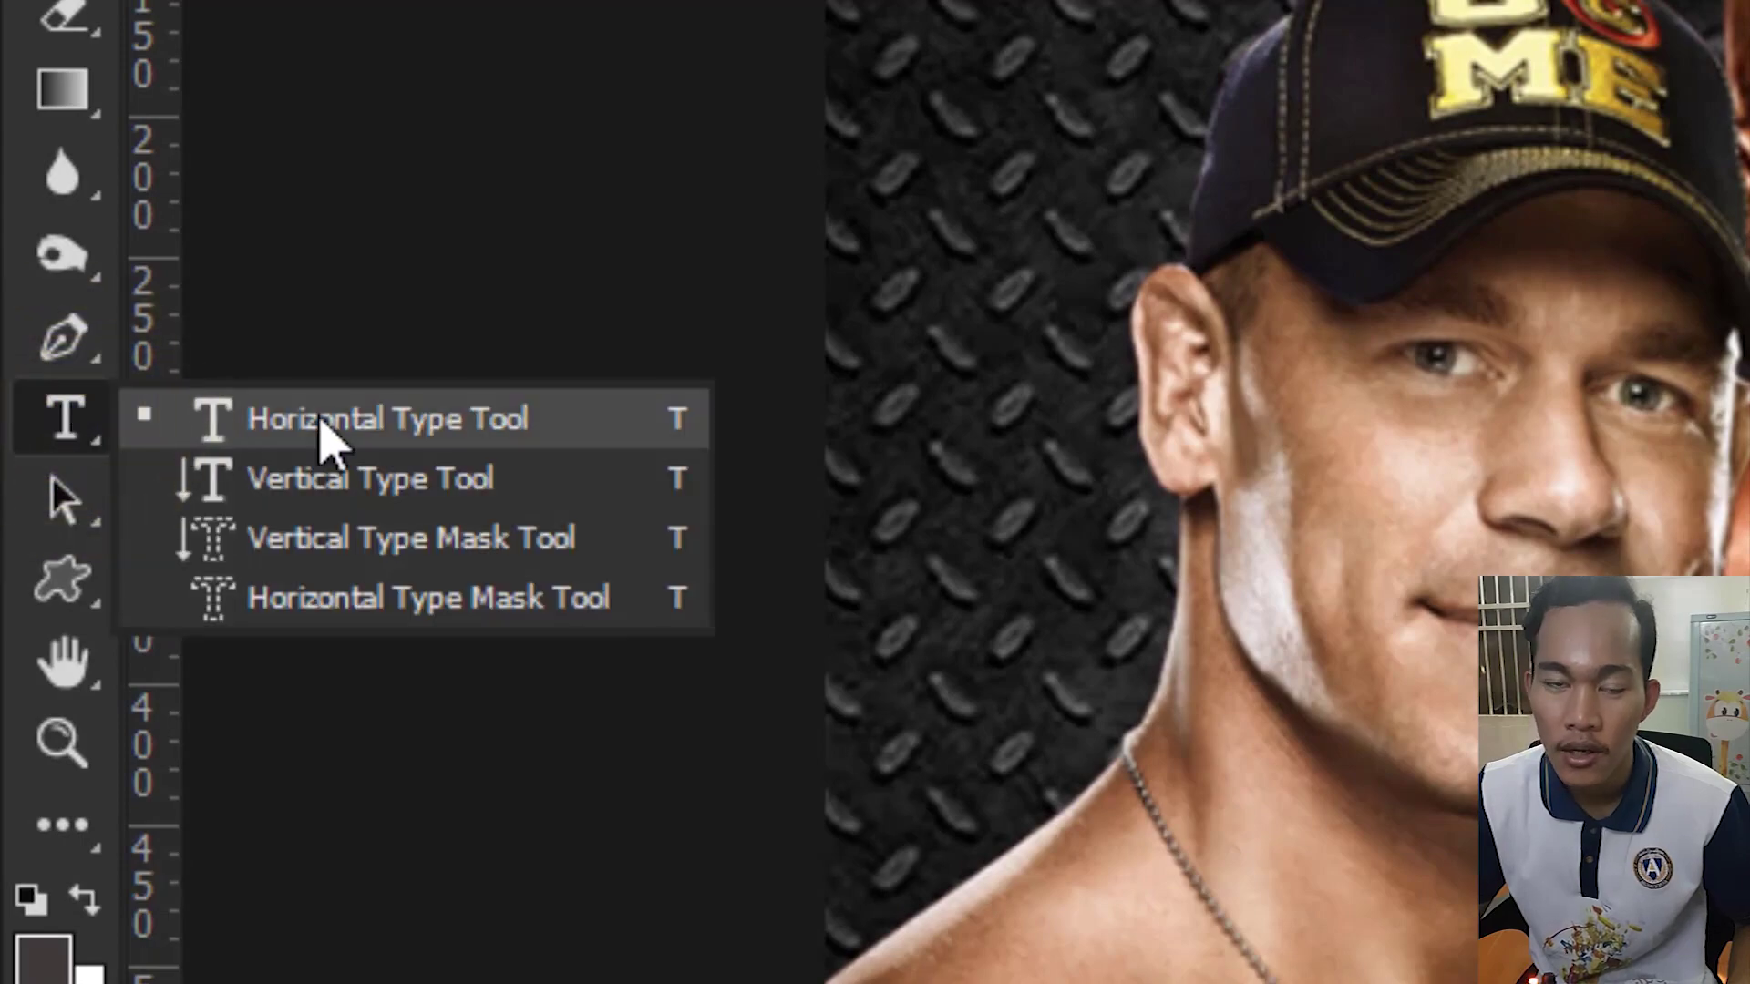
{"action": "left_click", "coordinate": [321, 424]}
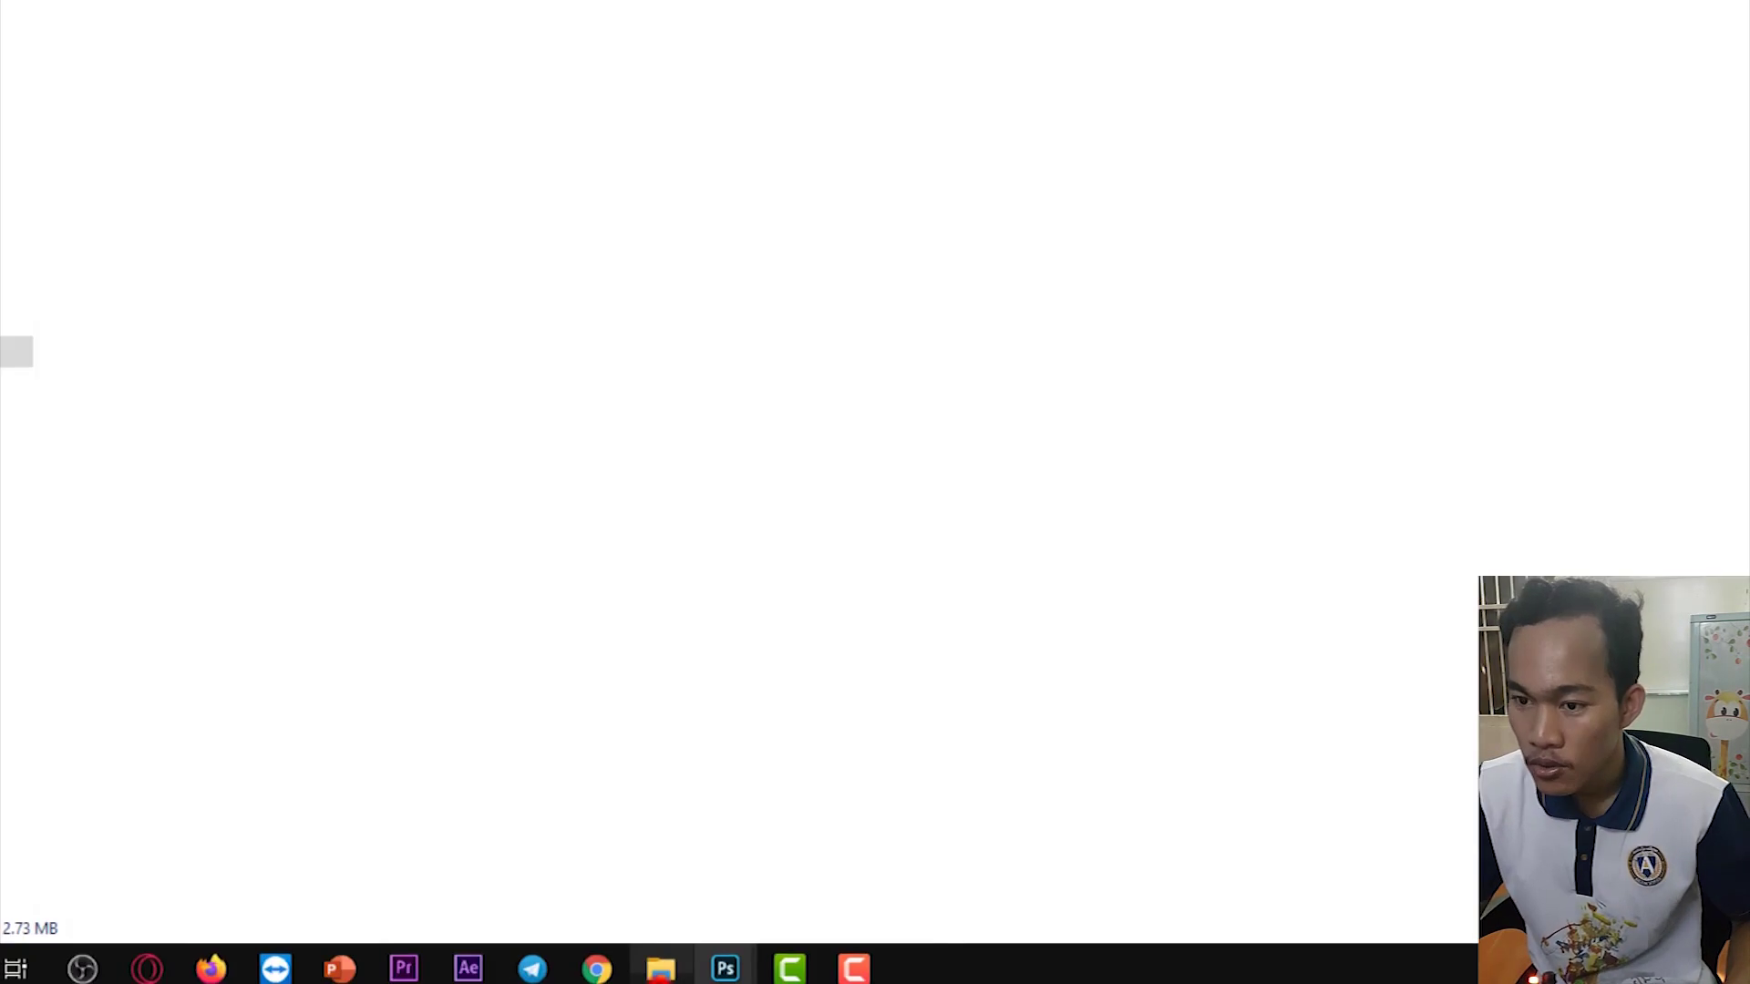
Open font.txt in Notepad and select the font name 'Kh Baphnom 034 Mang Nary'.
{"action": "double_click", "coordinate": [1015, 144]}
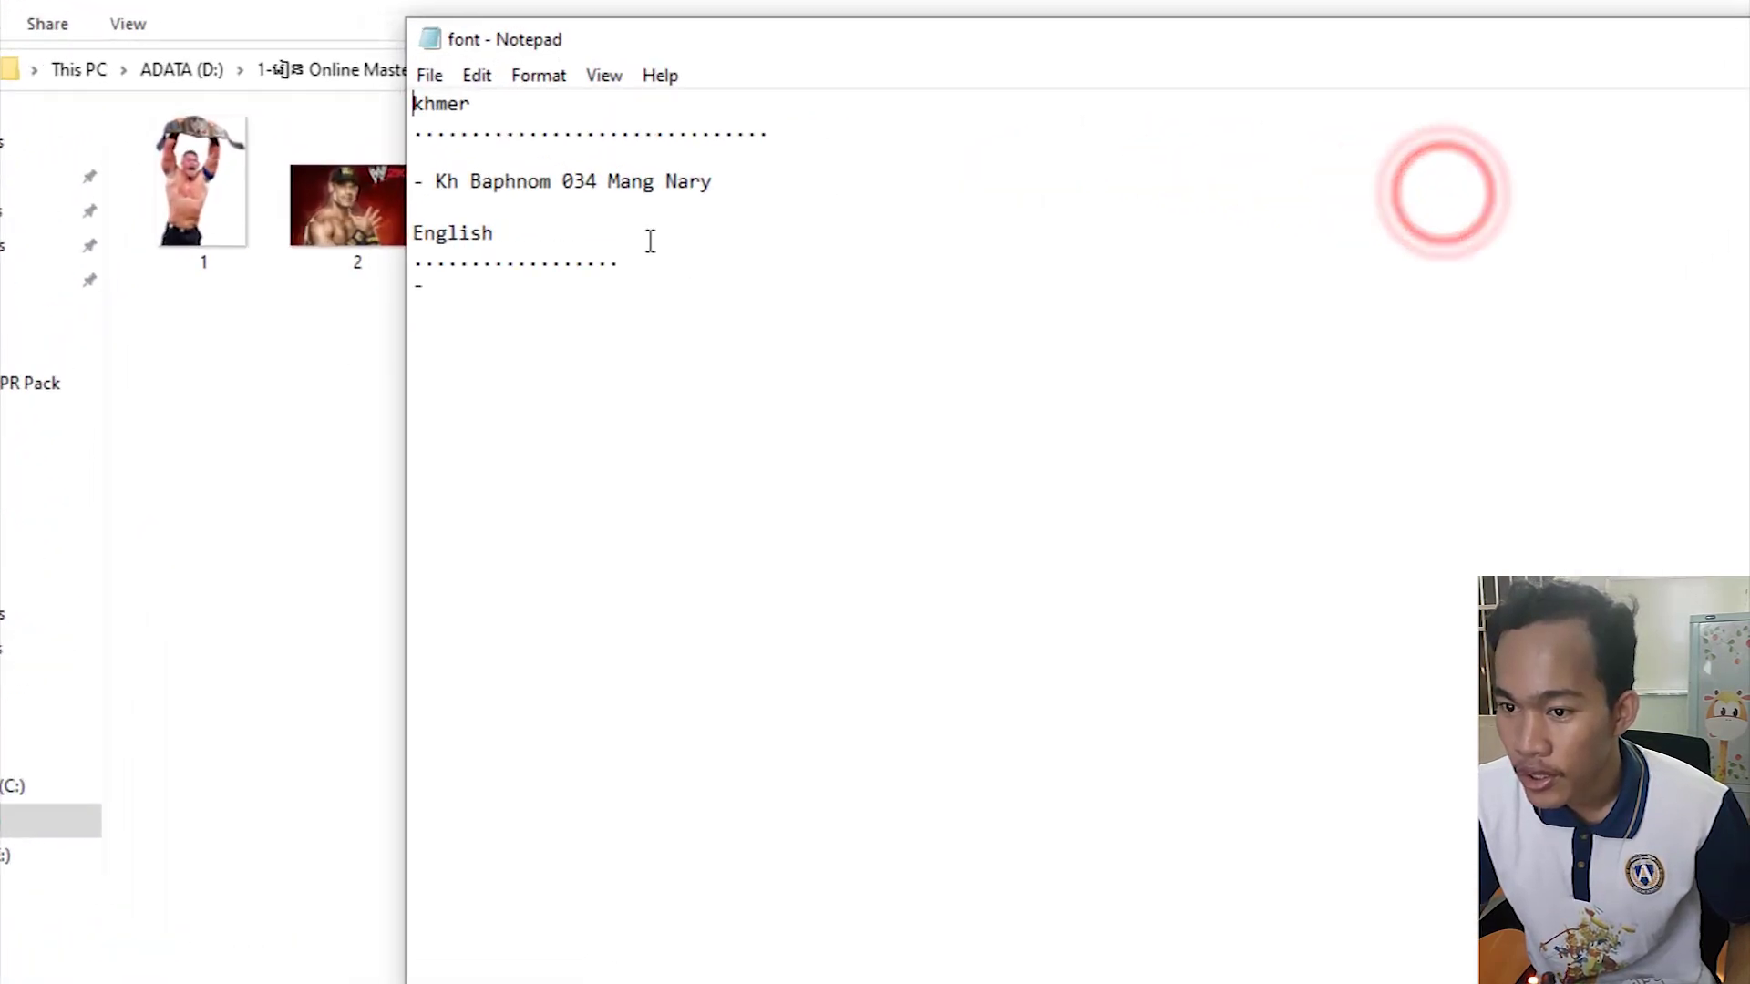
{"action": "left_click_drag", "start_coordinate": [708, 172], "coordinate": [455, 178]}
{"action": "left_click_drag", "start_coordinate": [586, 277], "coordinate": [538, 269]}
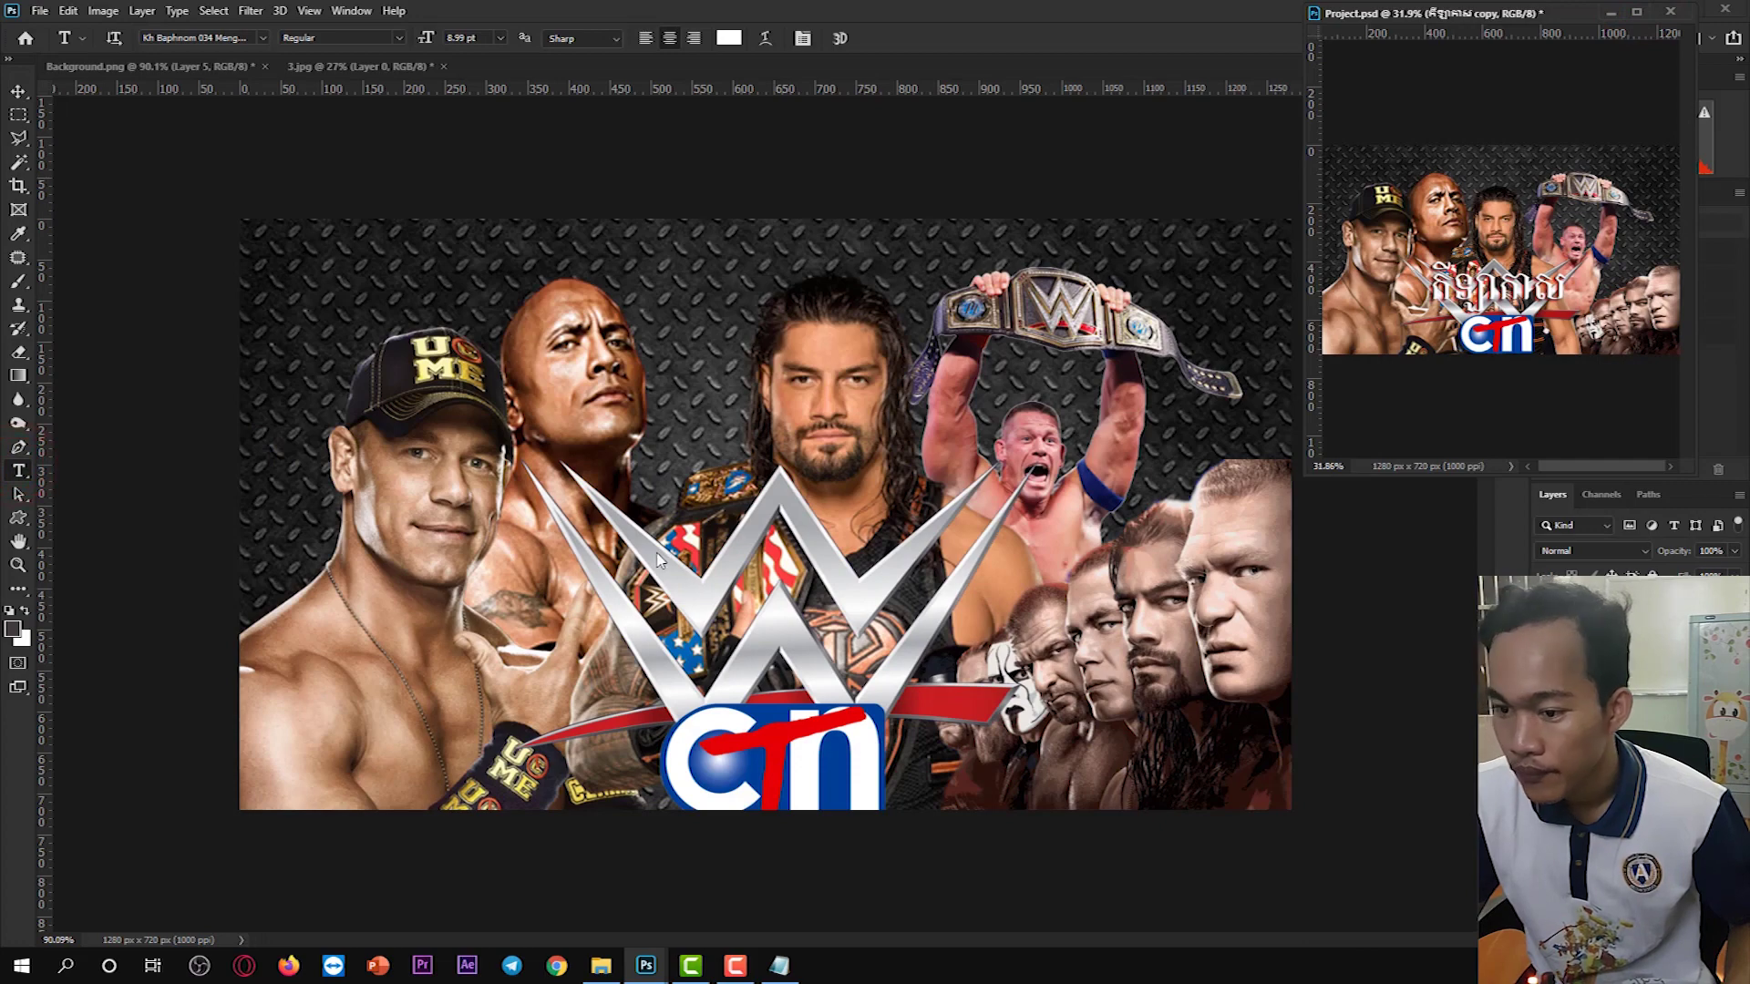
Type the Khmer title 'កីឡាករ' on Background.png, set in Kh Baphnom, and commit it.
{"action": "left_click", "coordinate": [658, 552]}
{"action": "left_click", "coordinate": [695, 605]}
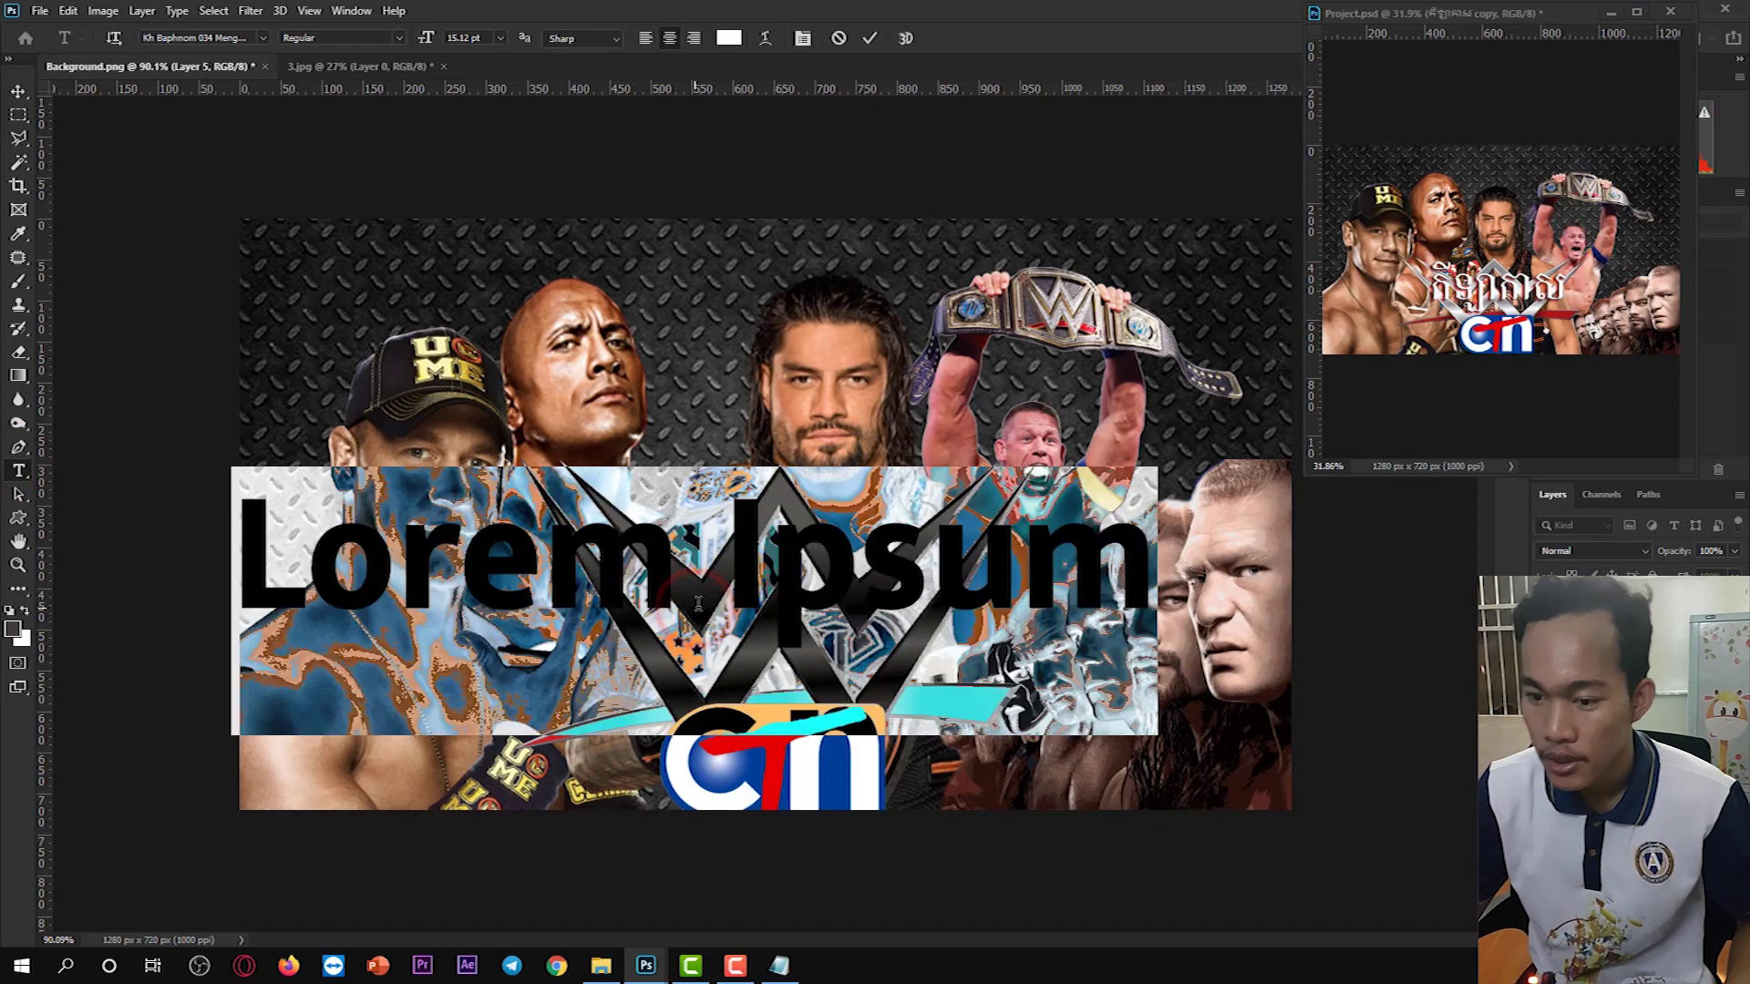
{"action": "key", "text": "super+space"}
{"action": "key", "text": "super+space"}
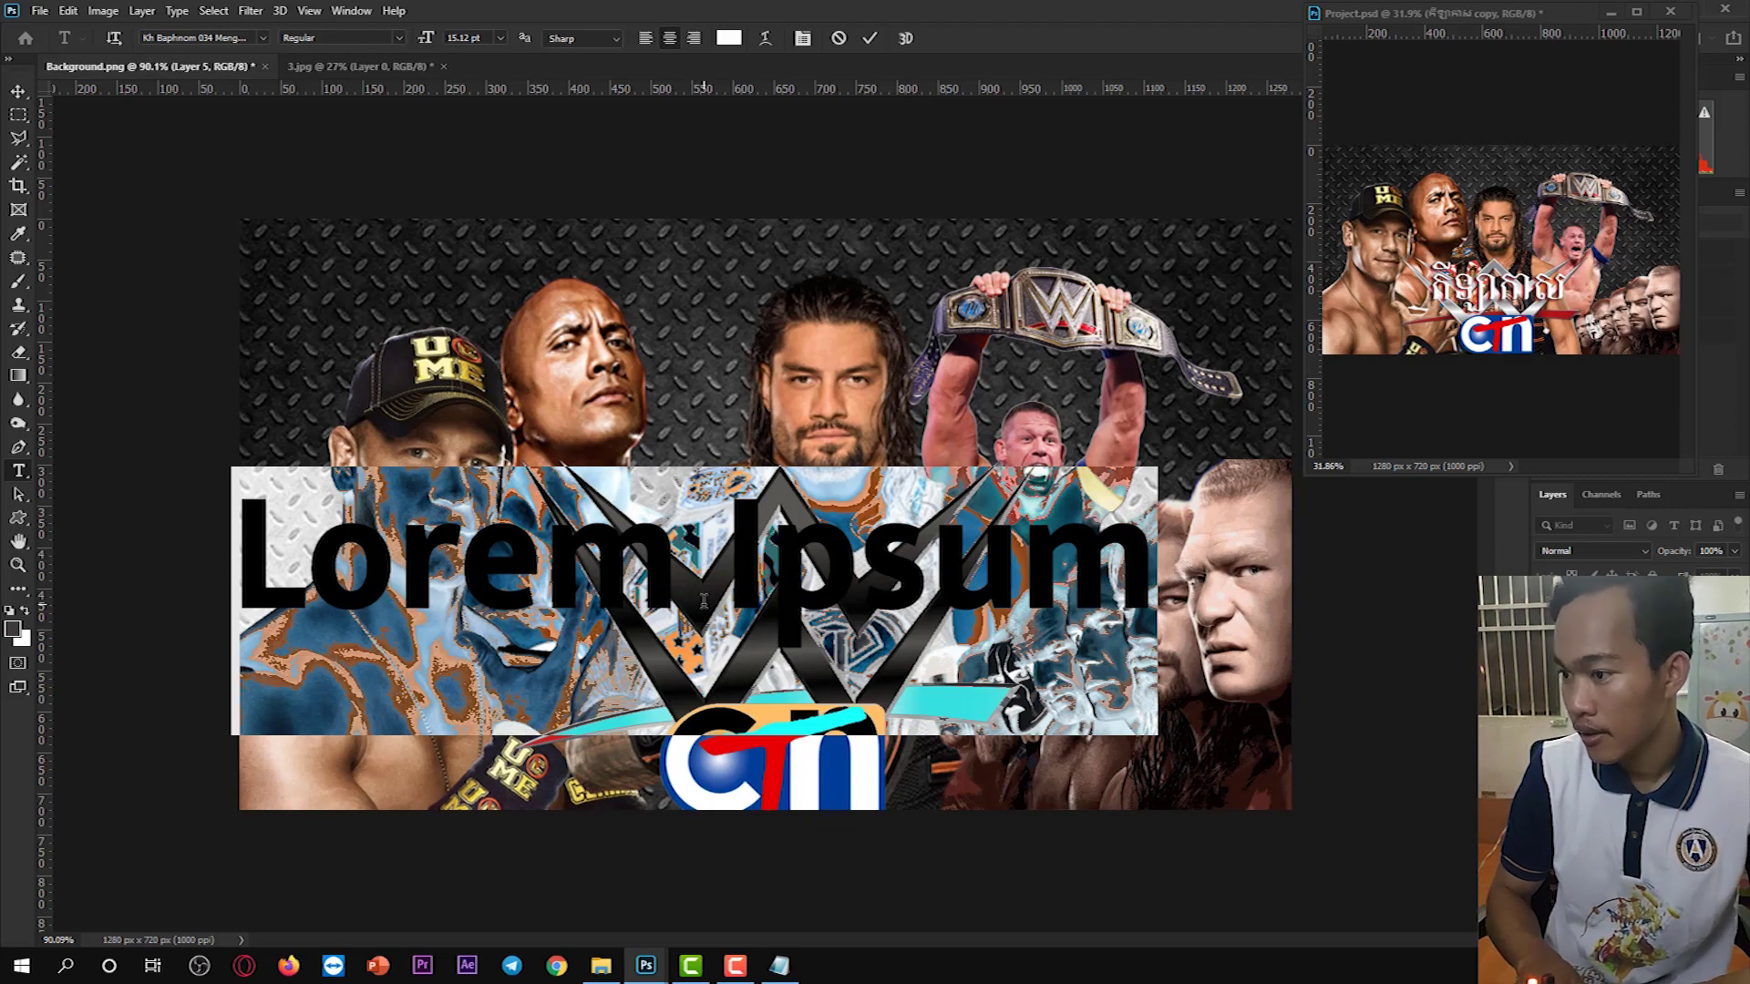
{"action": "type", "text": "កី"}
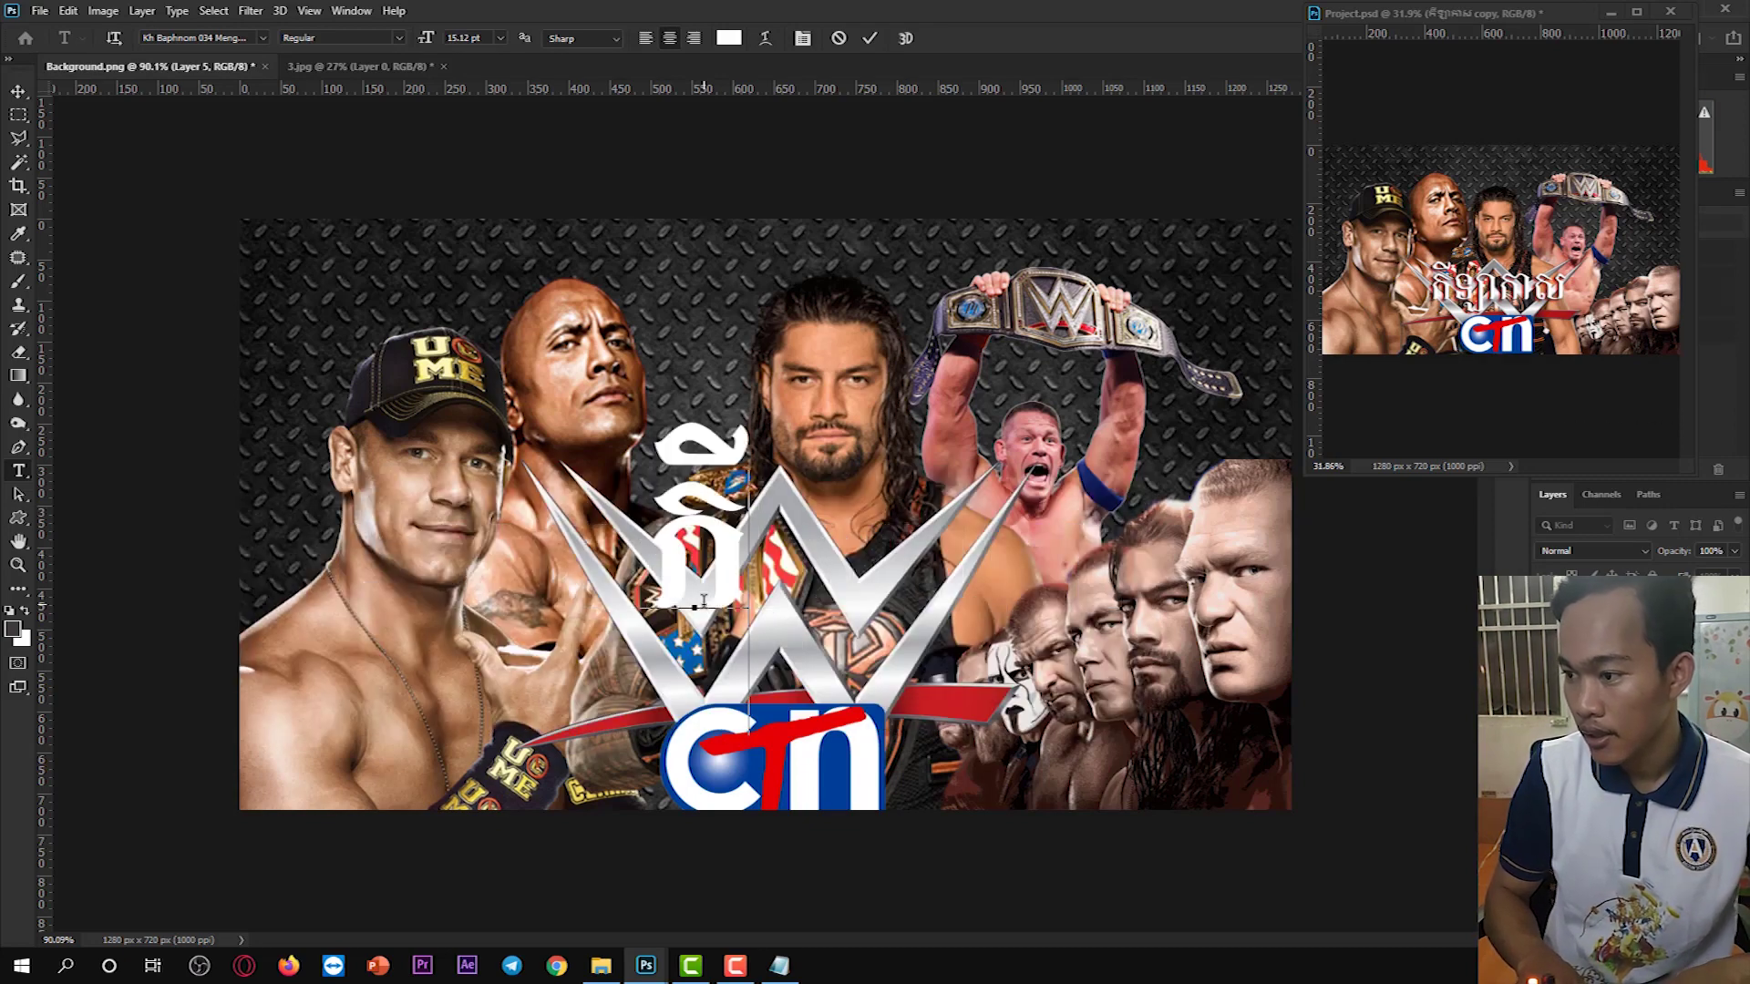
{"action": "type", "text": "ឡ"}
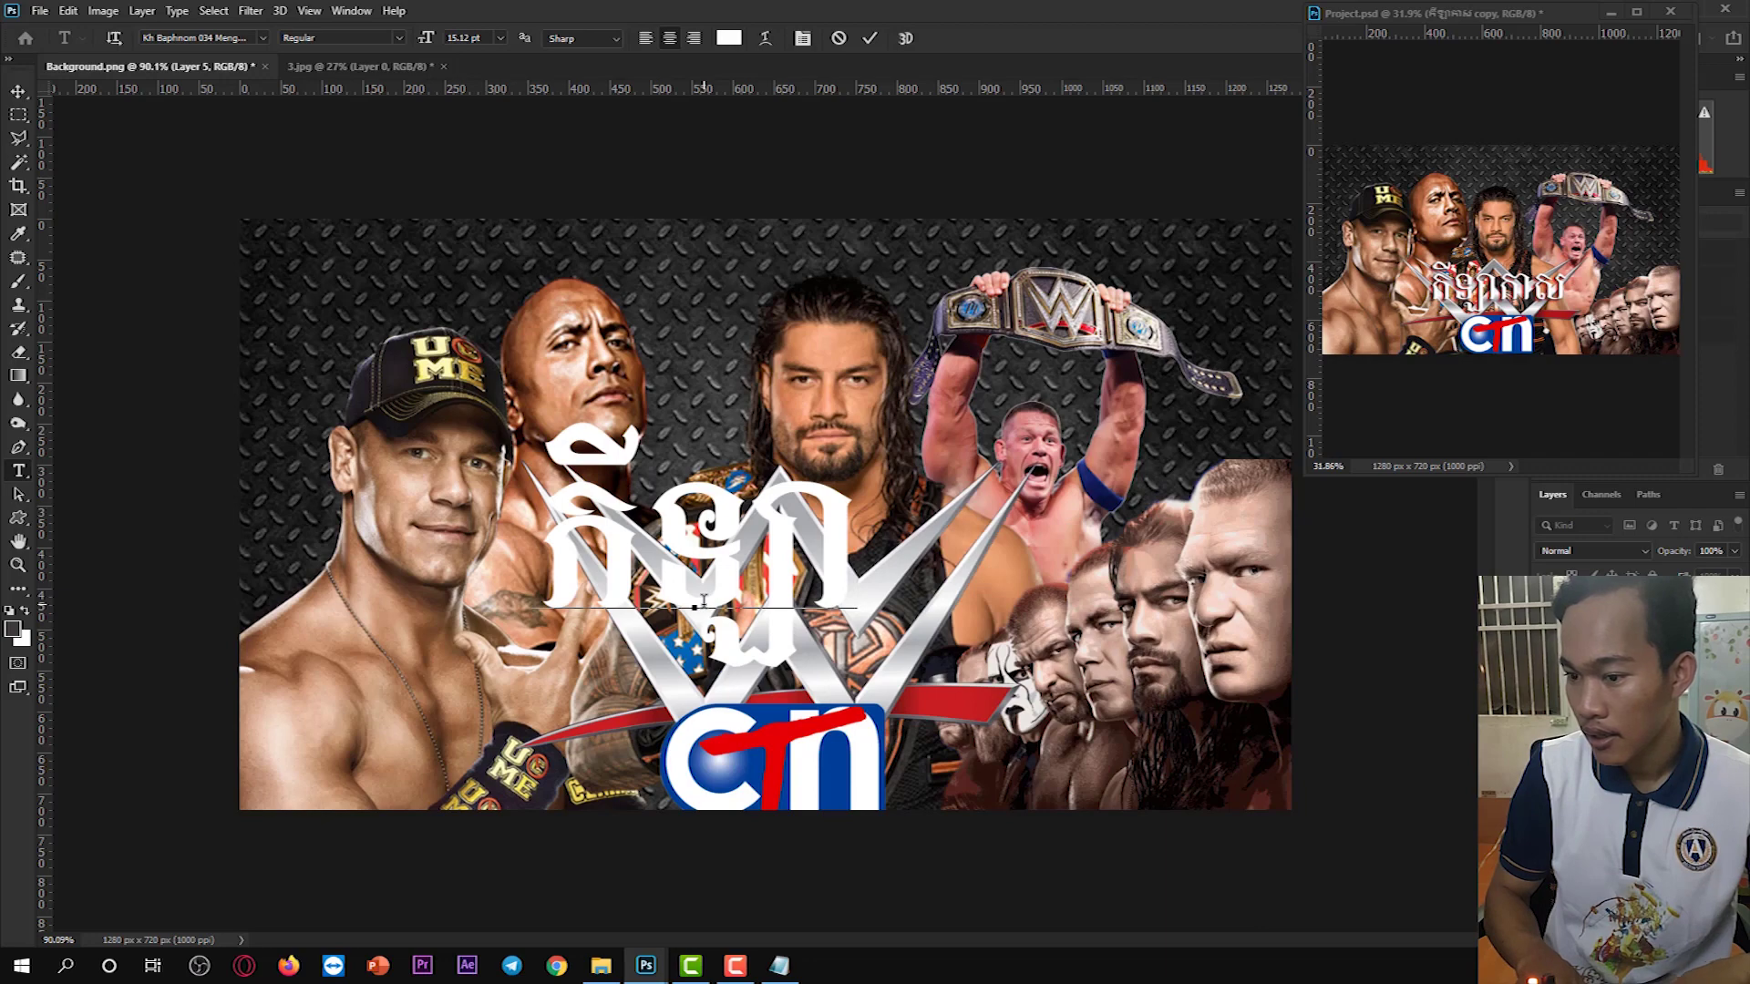
{"action": "type", "text": "ាករ"}
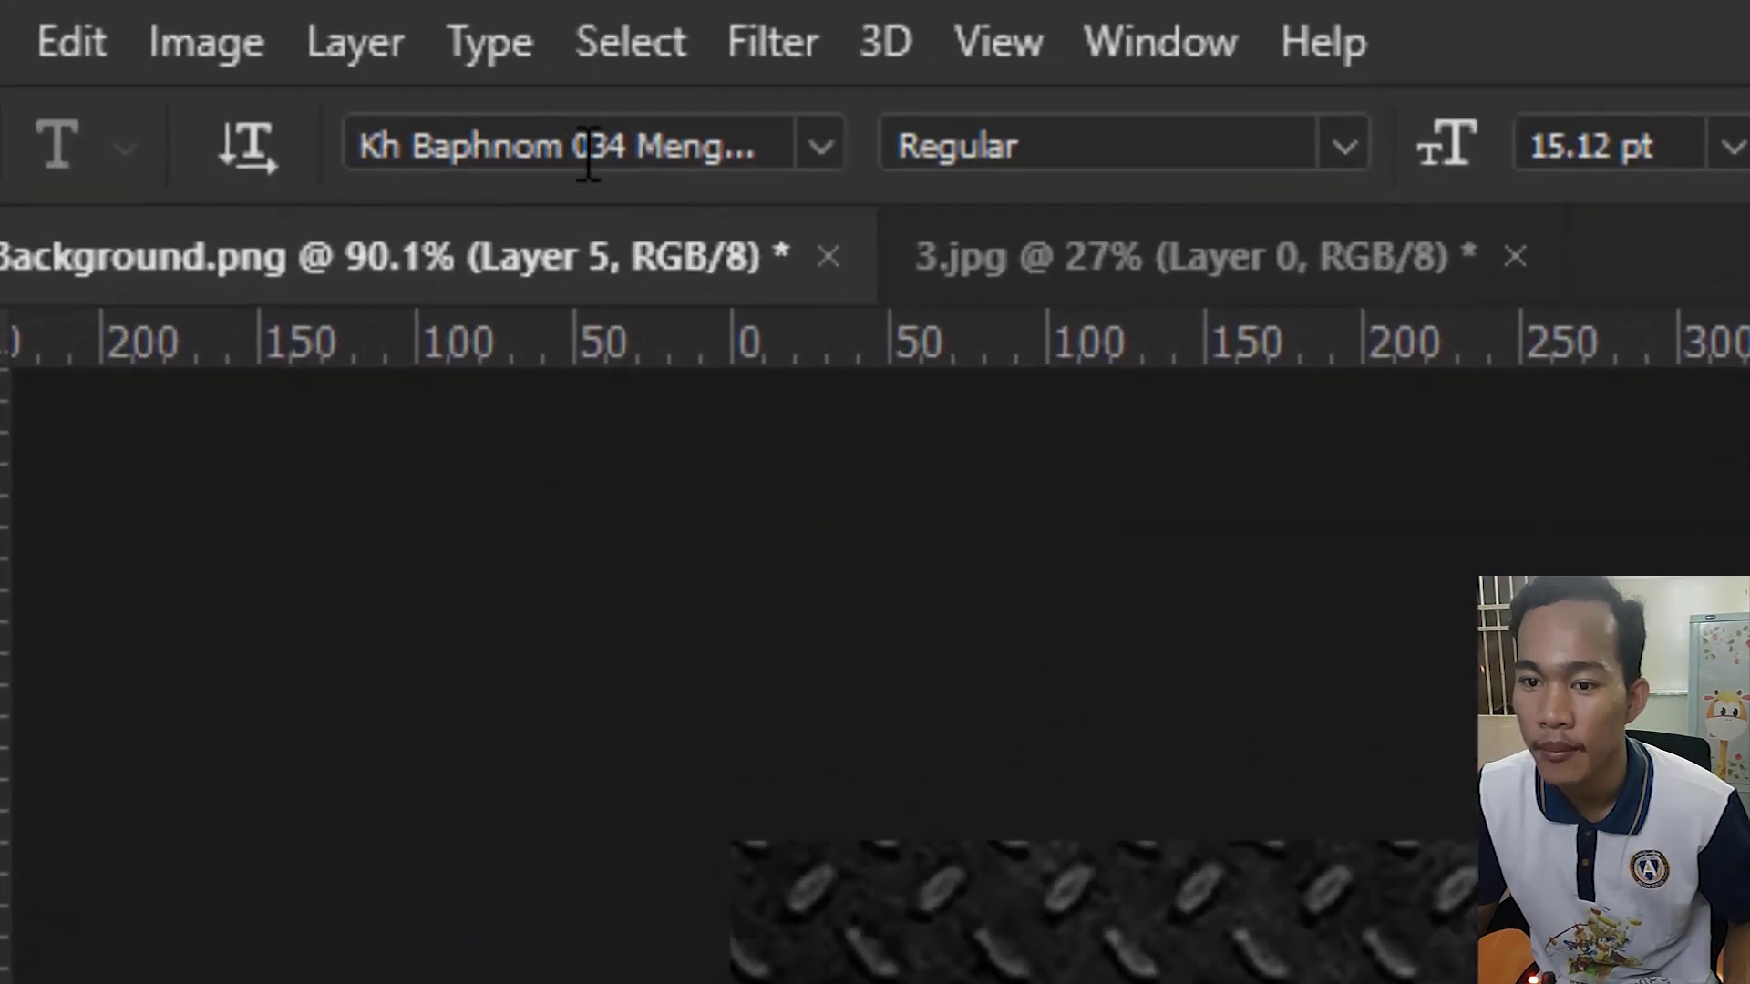
{"action": "left_click", "coordinate": [622, 152]}
{"action": "left_click_drag", "start_coordinate": [578, 156], "coordinate": [672, 155]}
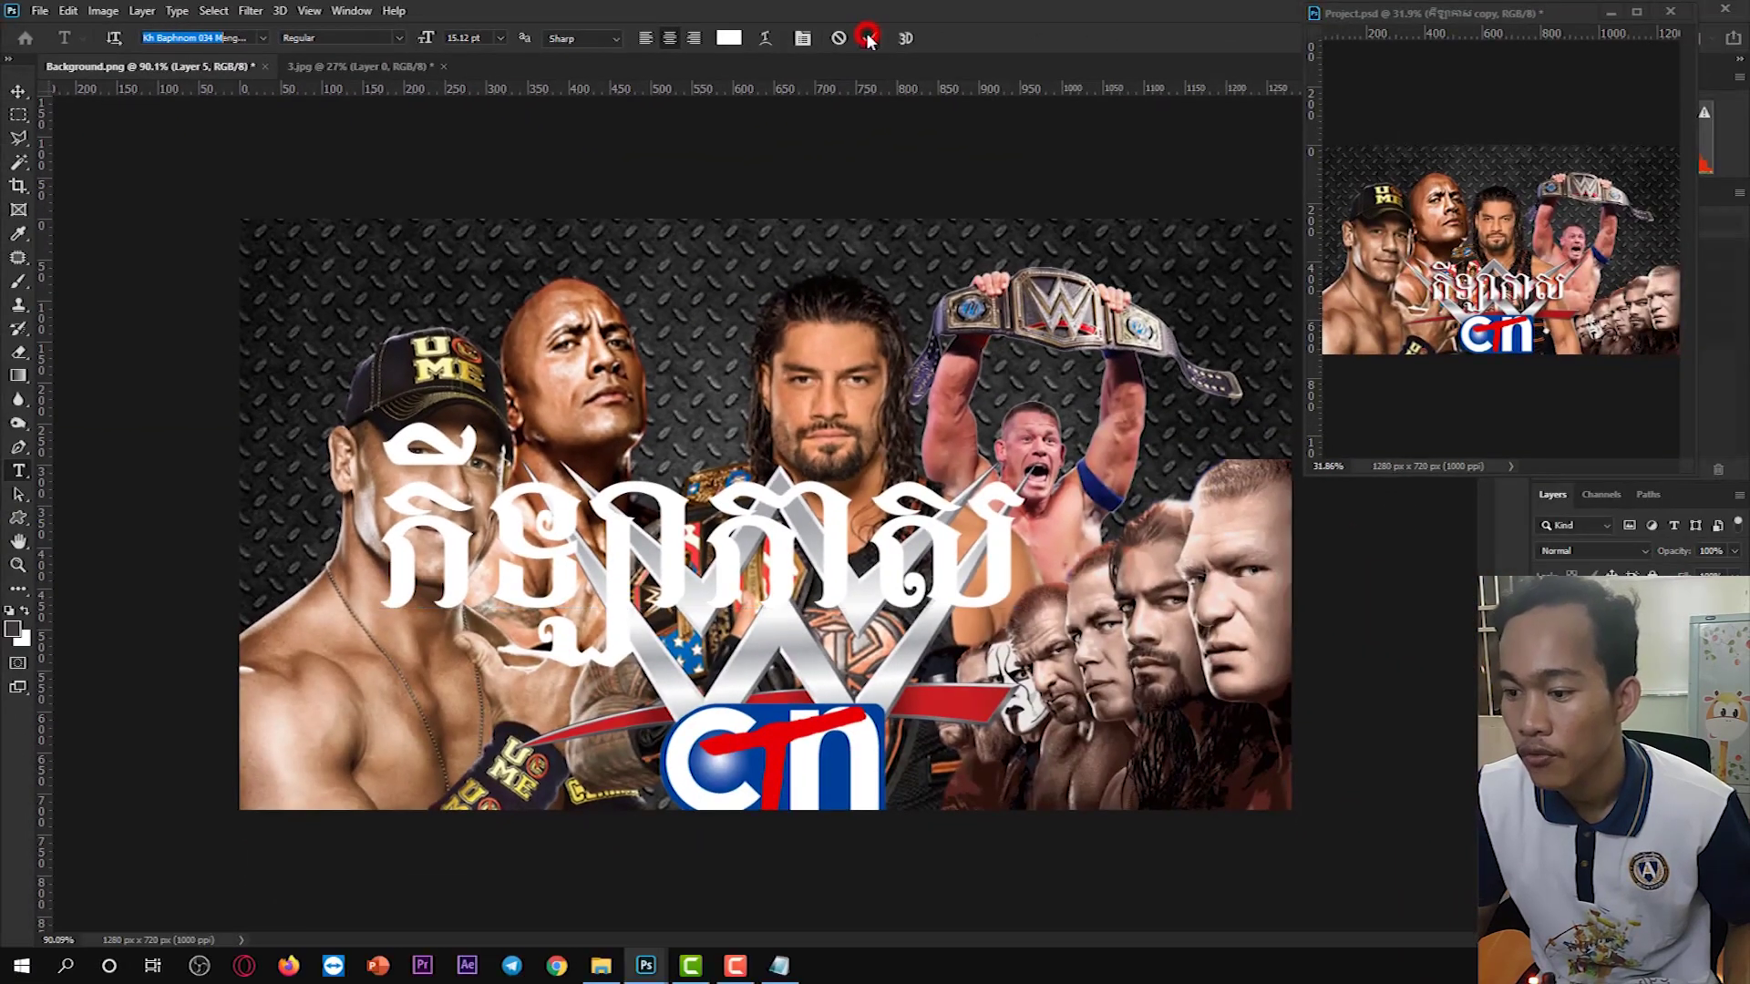
{"action": "left_click", "coordinate": [869, 38]}
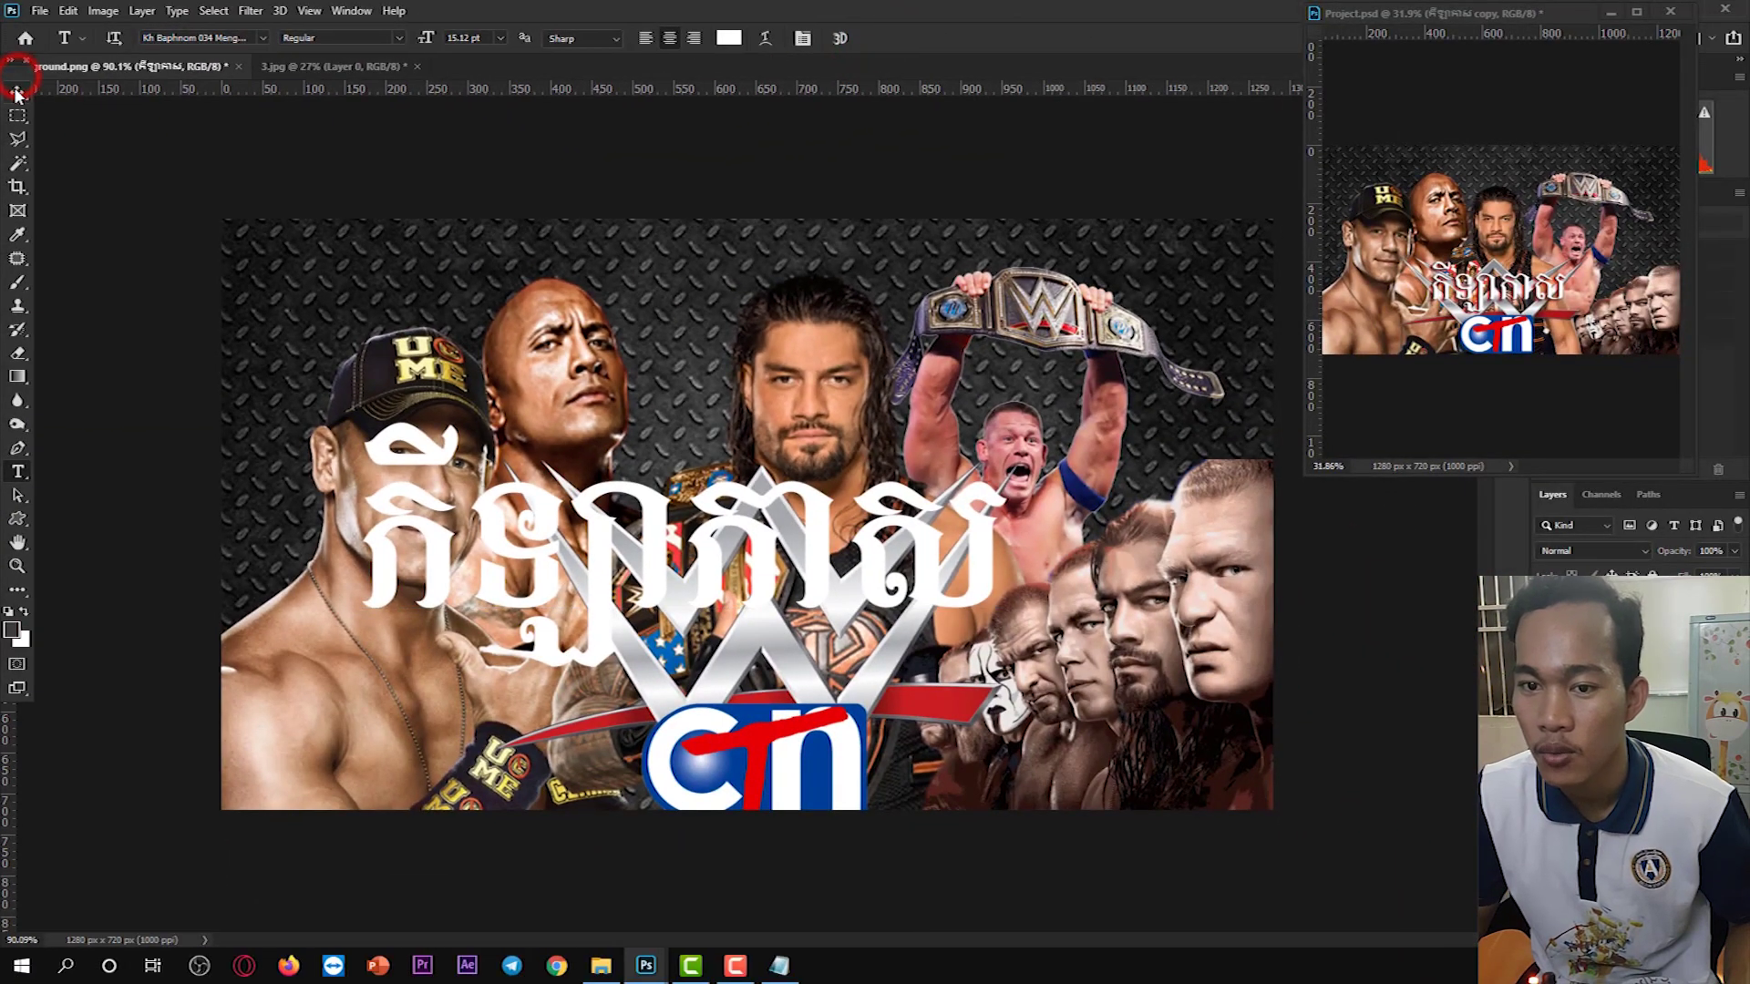
{"action": "left_click", "coordinate": [18, 89]}
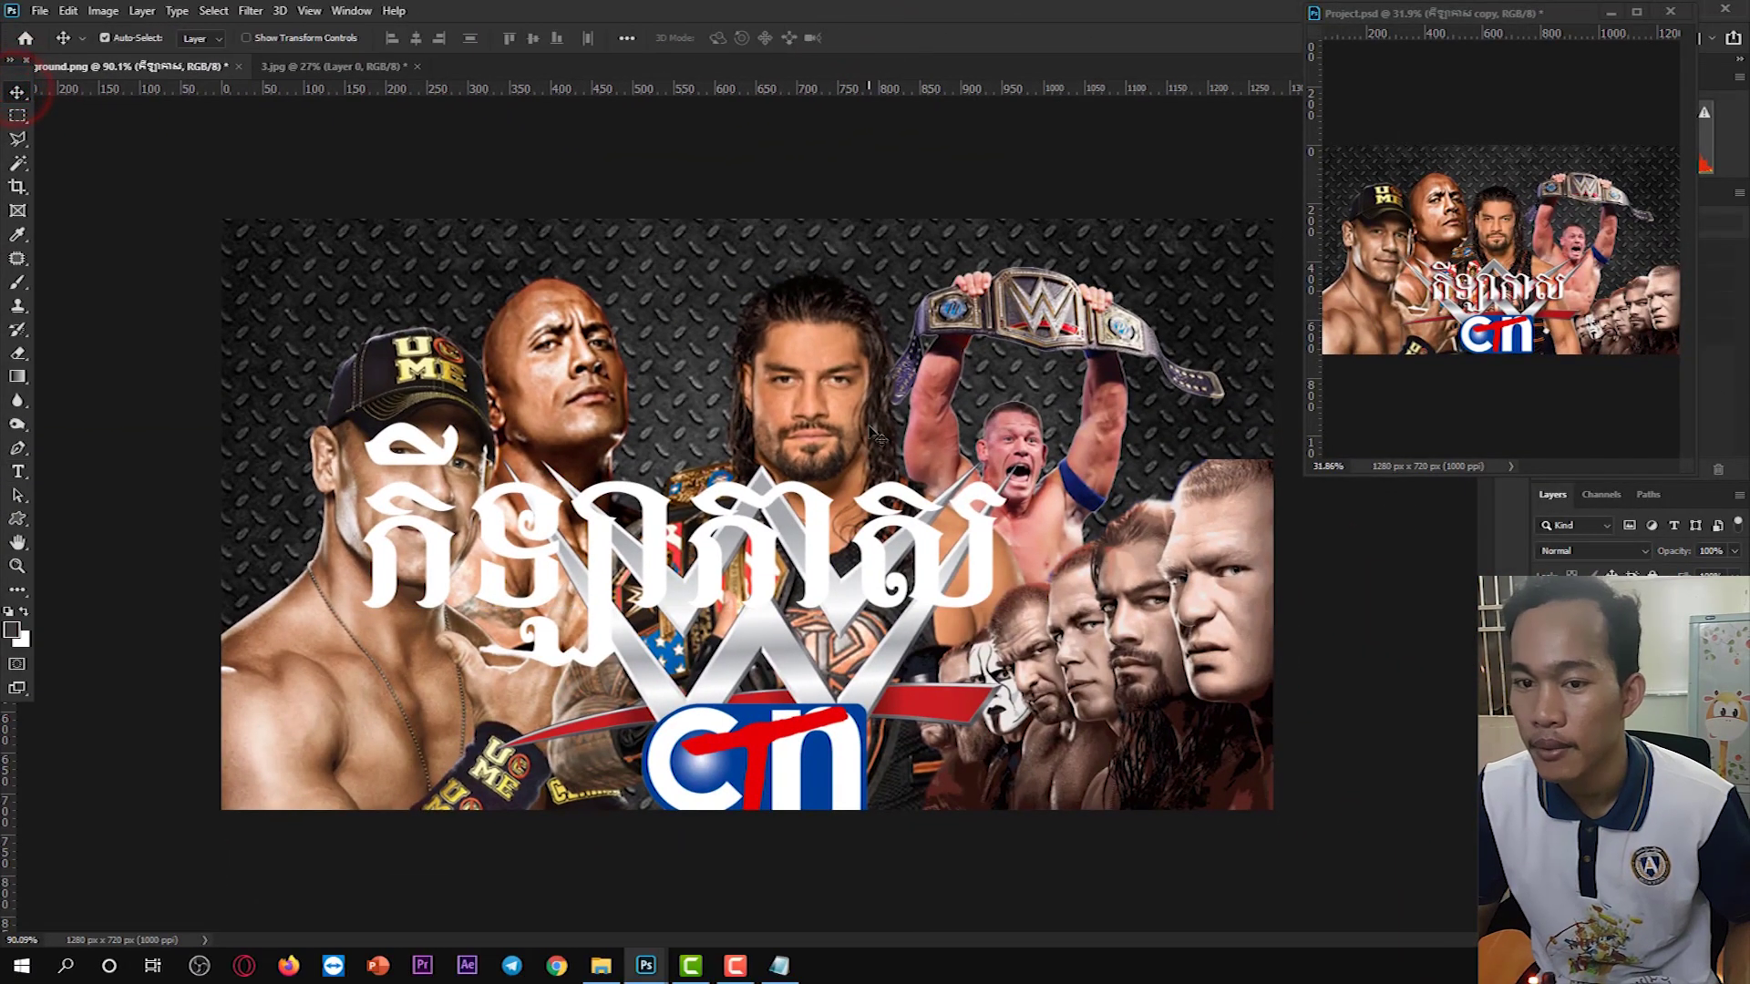
Move the Khmer title right and down over the WWE logo, checking against Project.psd.
{"action": "left_click_drag", "start_coordinate": [20, 81], "coordinate": [16, 98]}
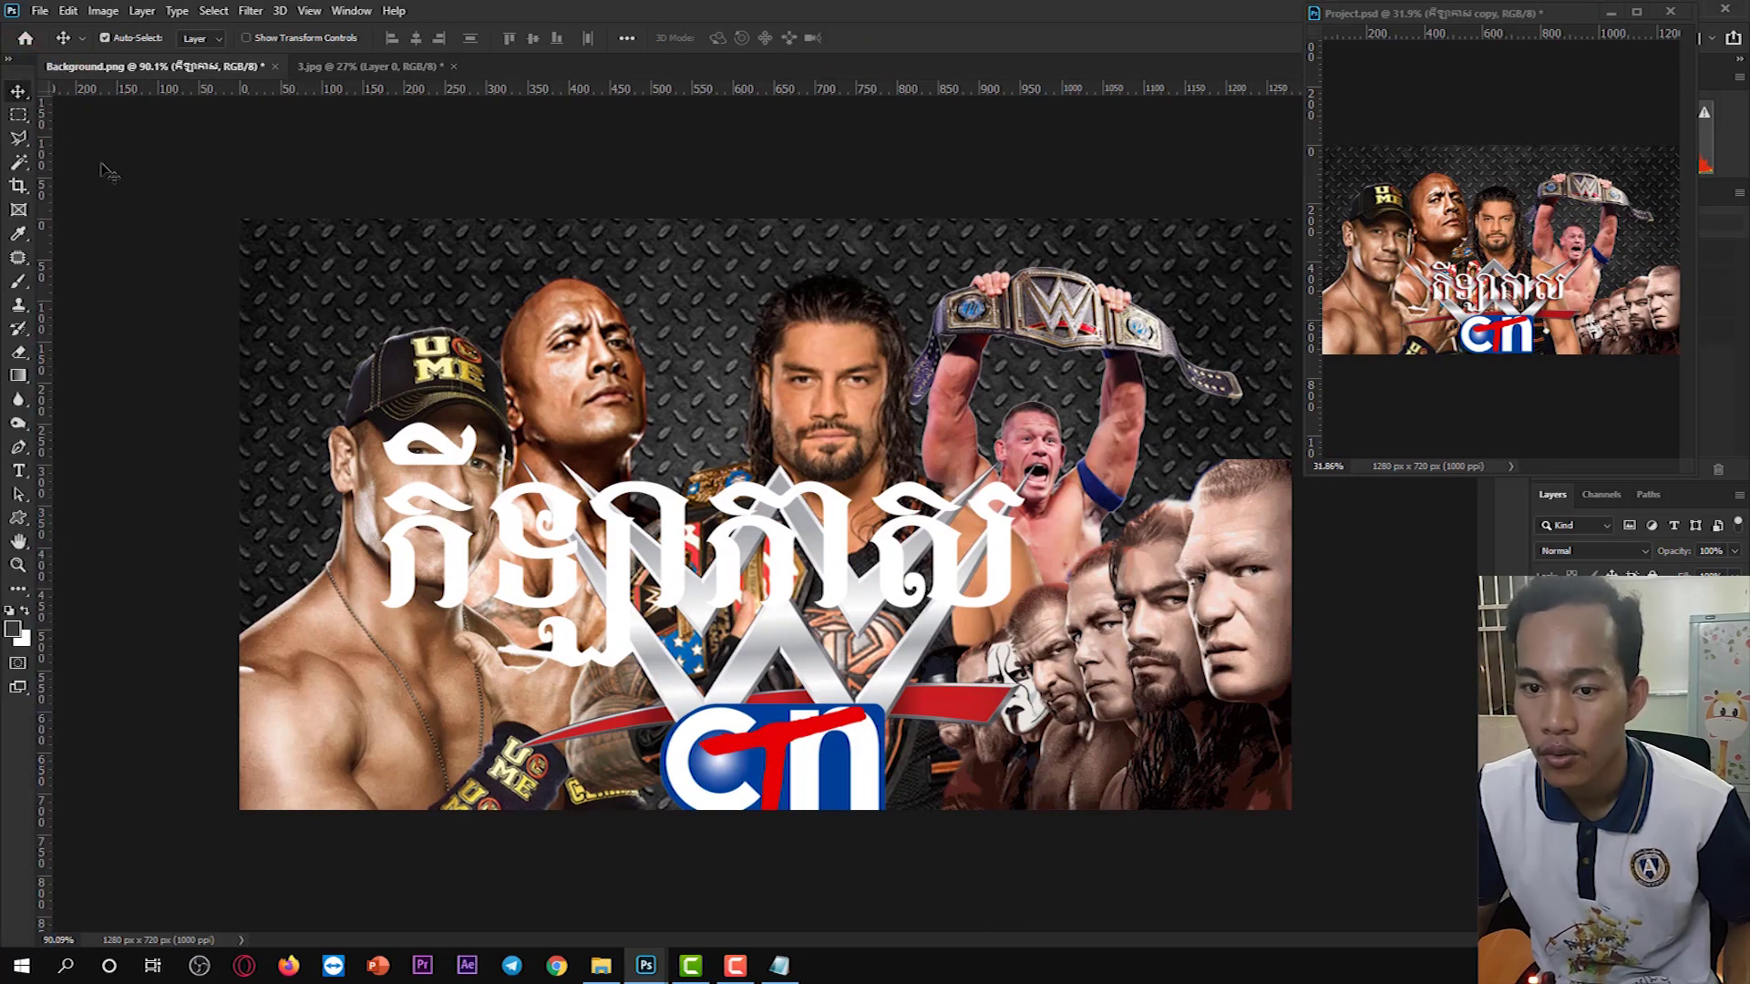
{"action": "left_click_drag", "start_coordinate": [924, 574], "coordinate": [1008, 596]}
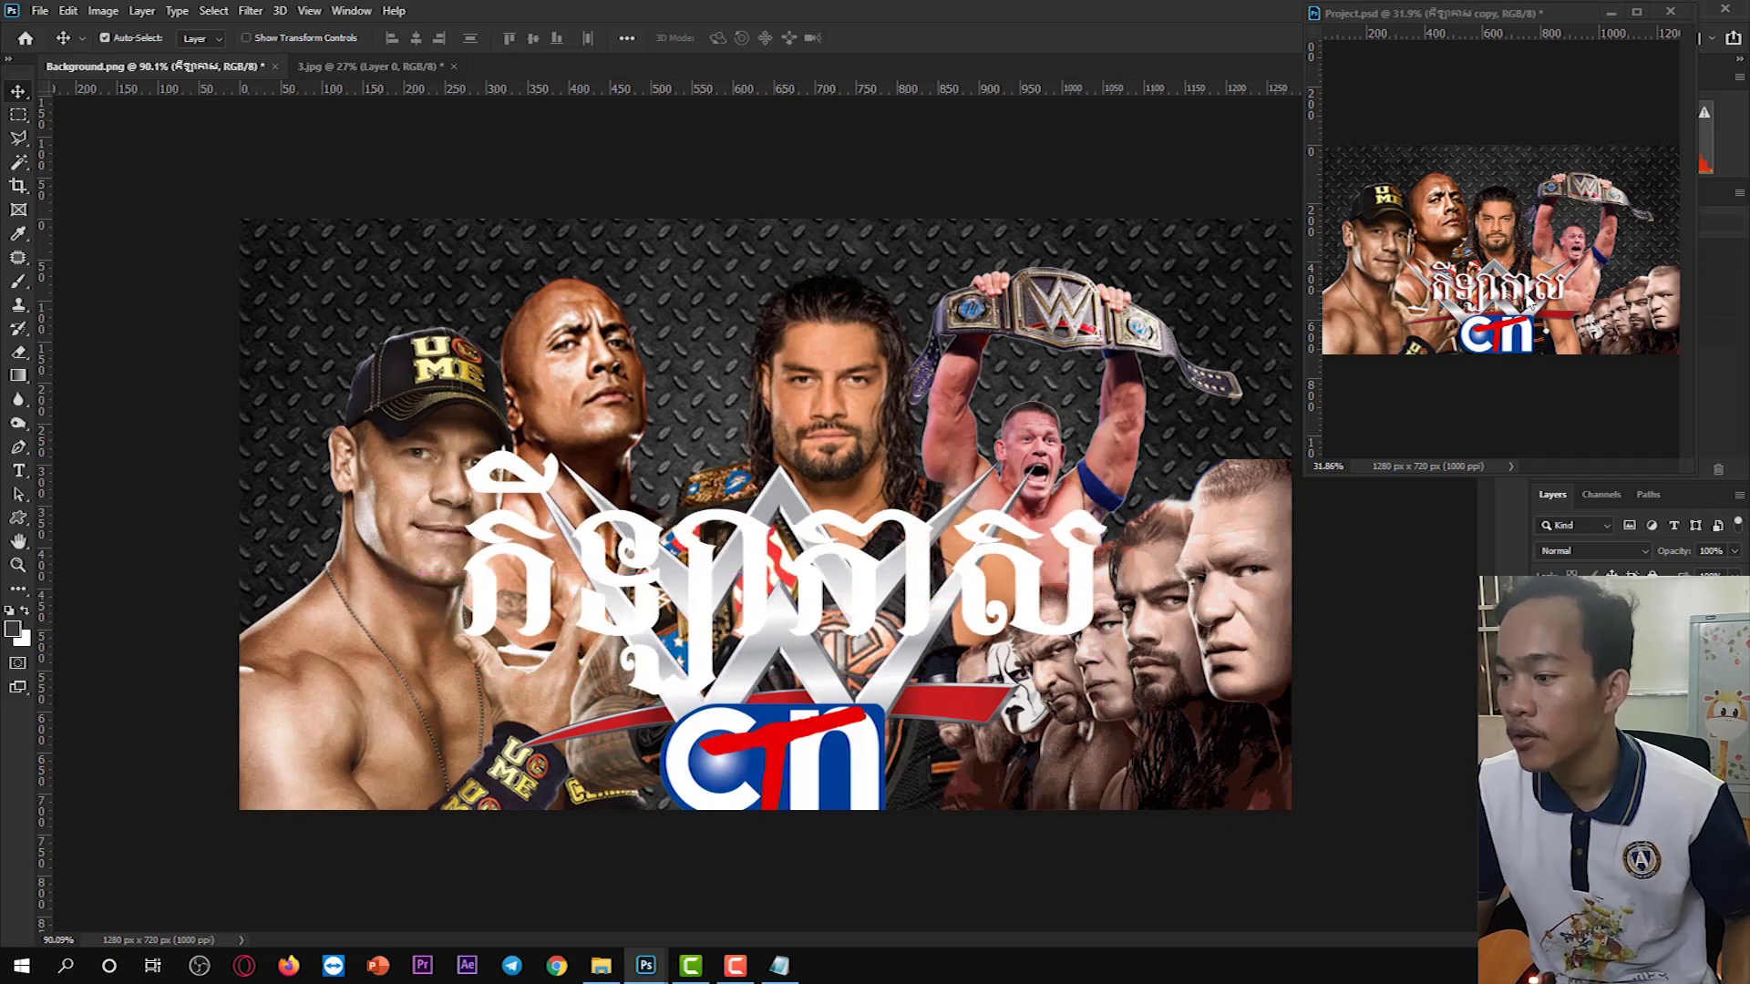
{"action": "left_click", "coordinate": [1627, 13]}
{"action": "left_click", "coordinate": [1628, 13]}
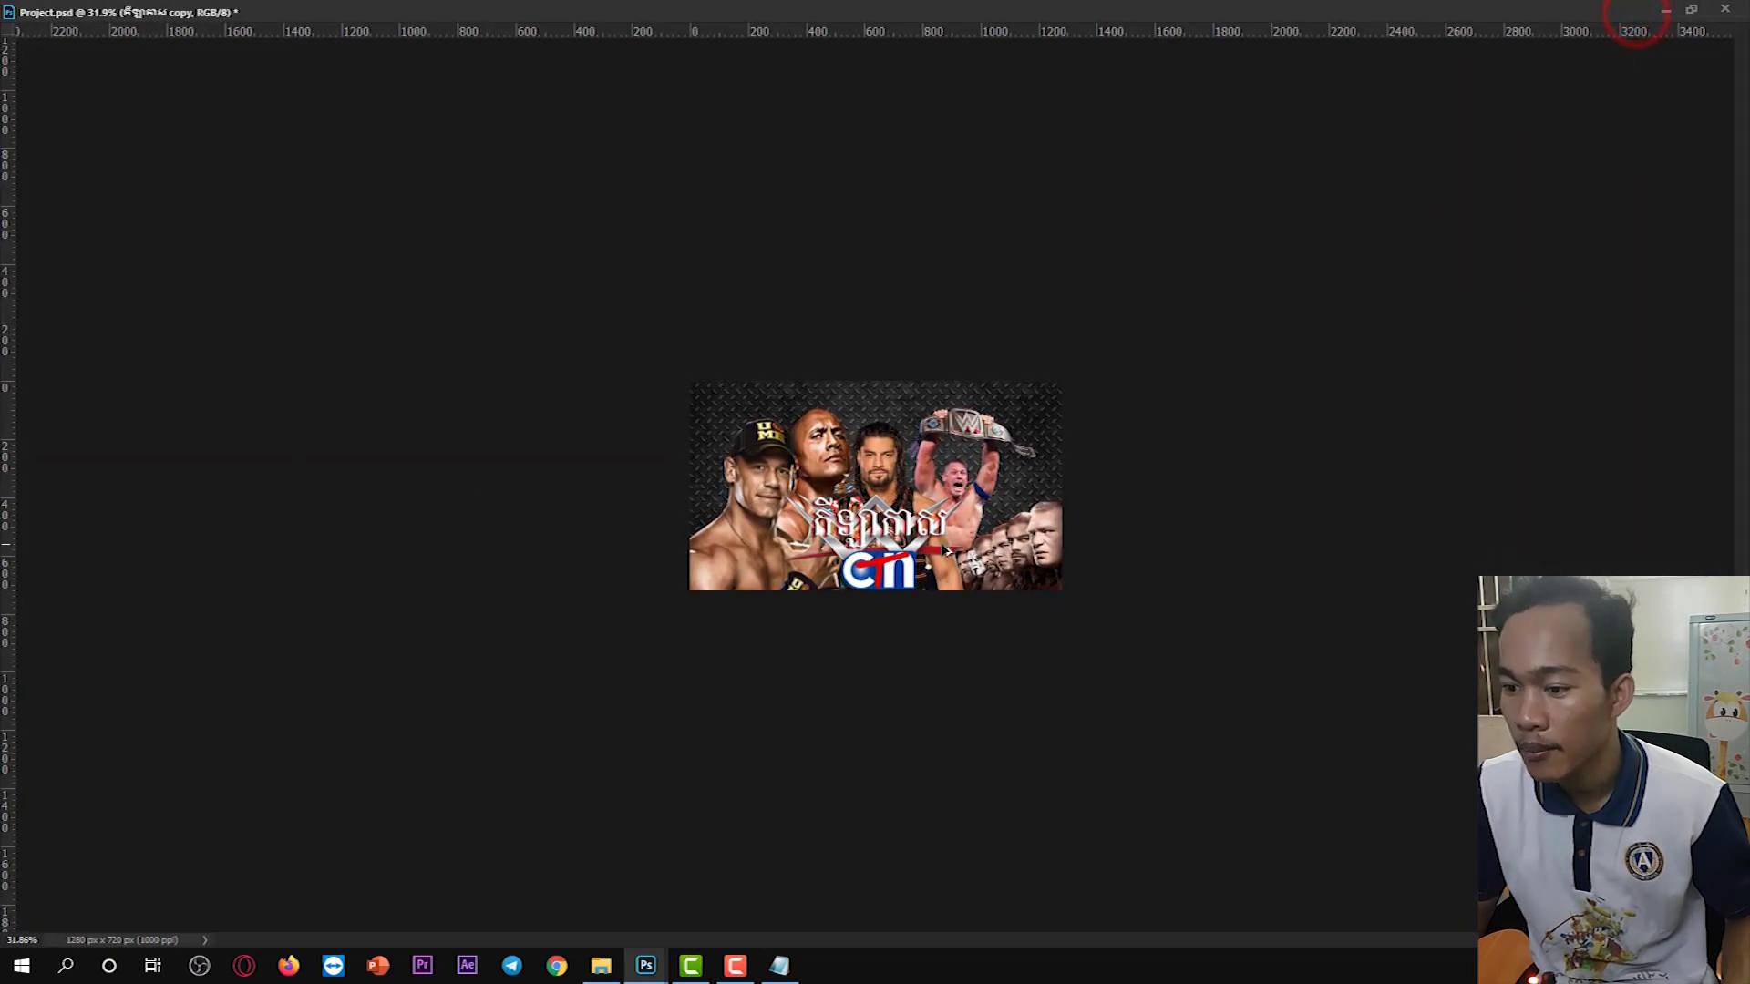
{"action": "scroll", "coordinate": [941, 660], "scroll_direction": "up", "scroll_amount": 5}
{"action": "scroll", "coordinate": [942, 660], "scroll_direction": "up", "scroll_amount": 4}
{"action": "scroll", "coordinate": [941, 660], "scroll_direction": "up", "scroll_amount": 2}
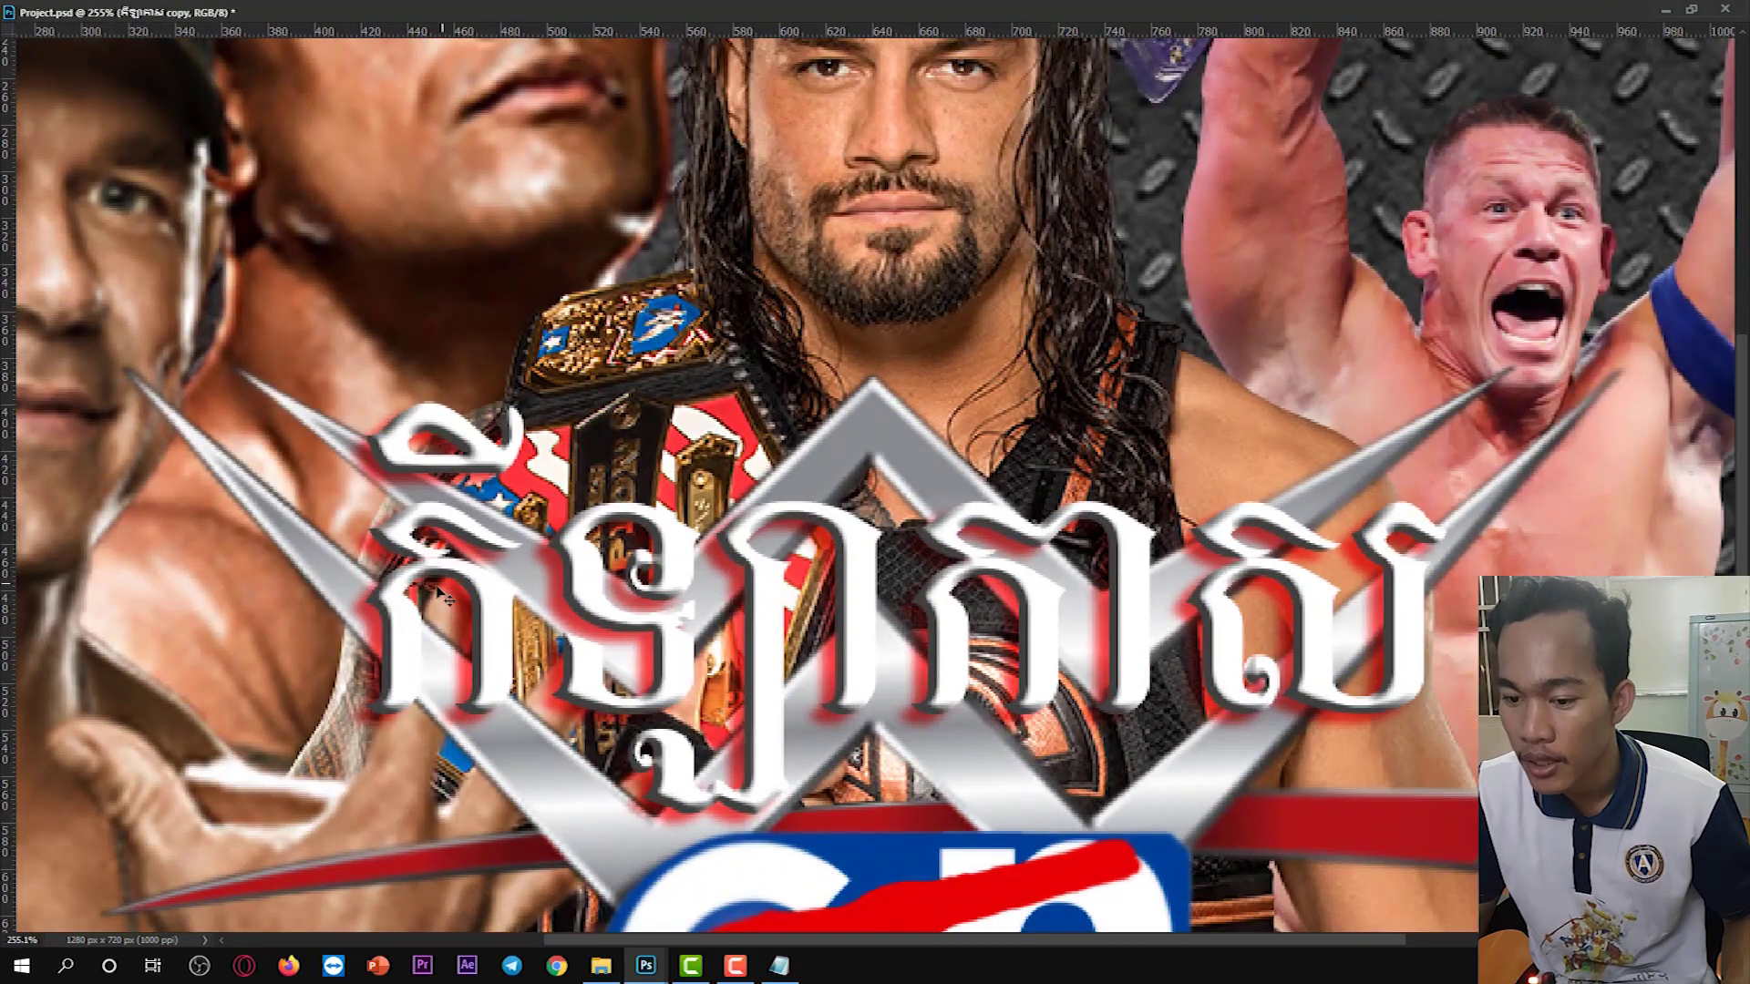
{"action": "scroll", "coordinate": [1020, 538], "scroll_direction": "down", "scroll_amount": 2}
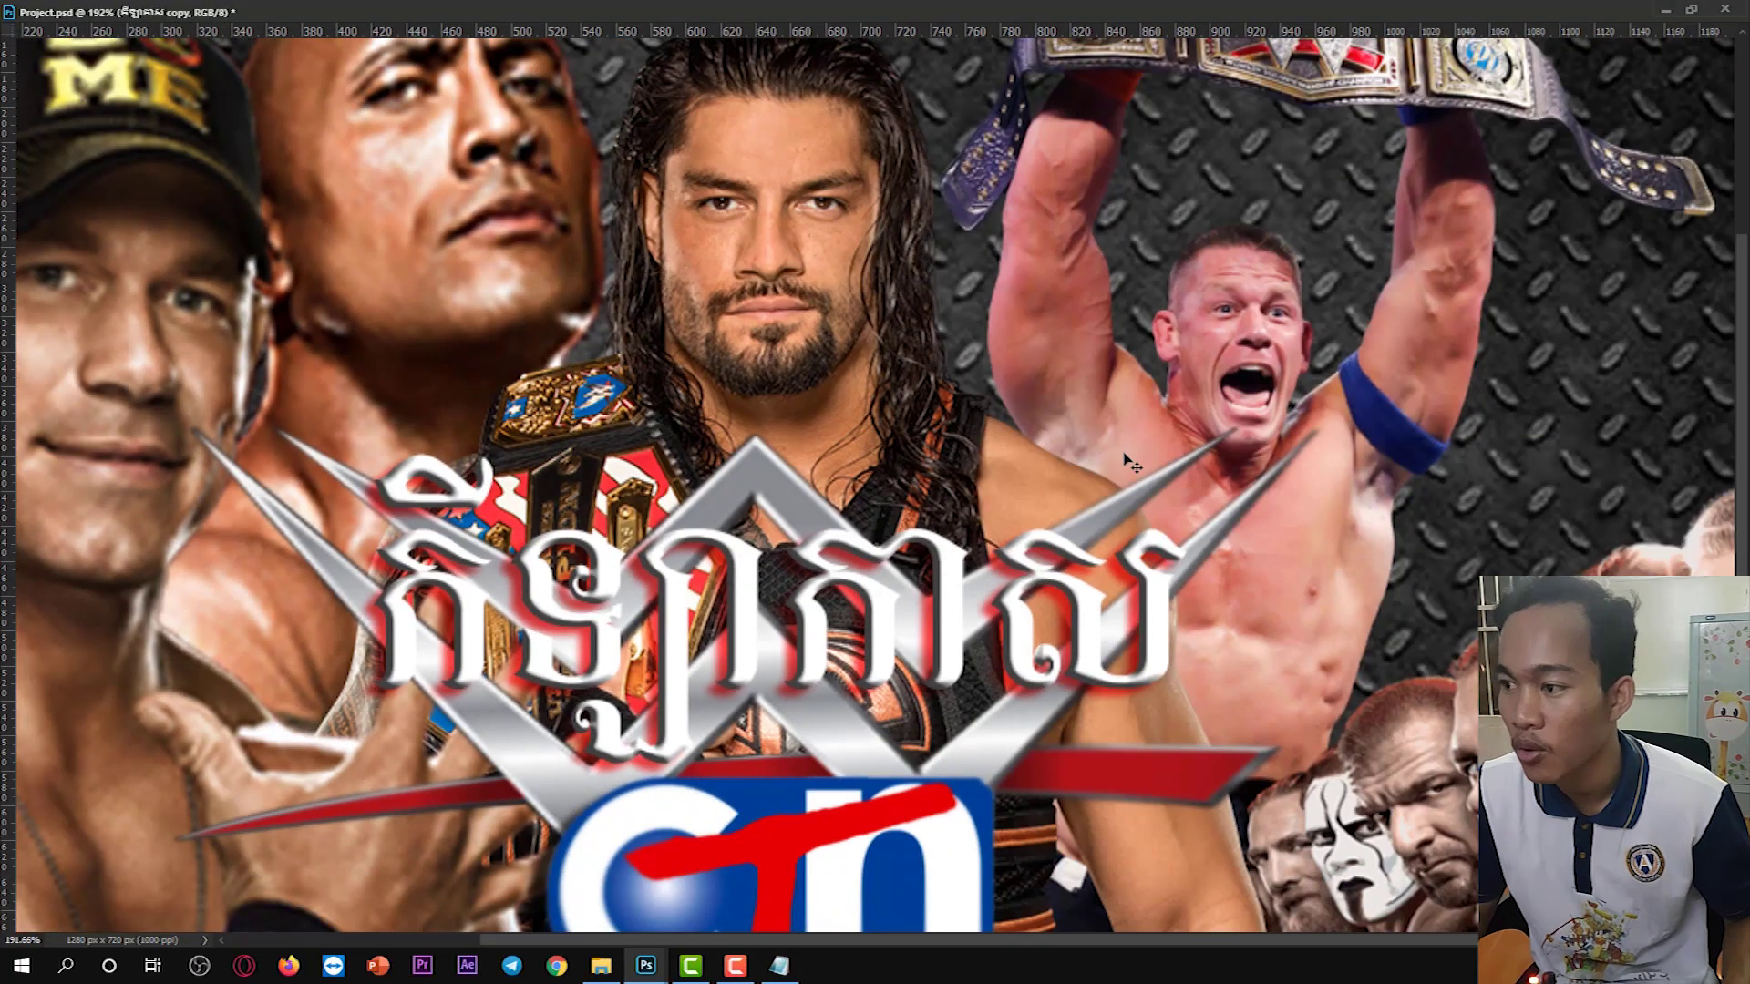
{"action": "left_click", "coordinate": [1691, 9]}
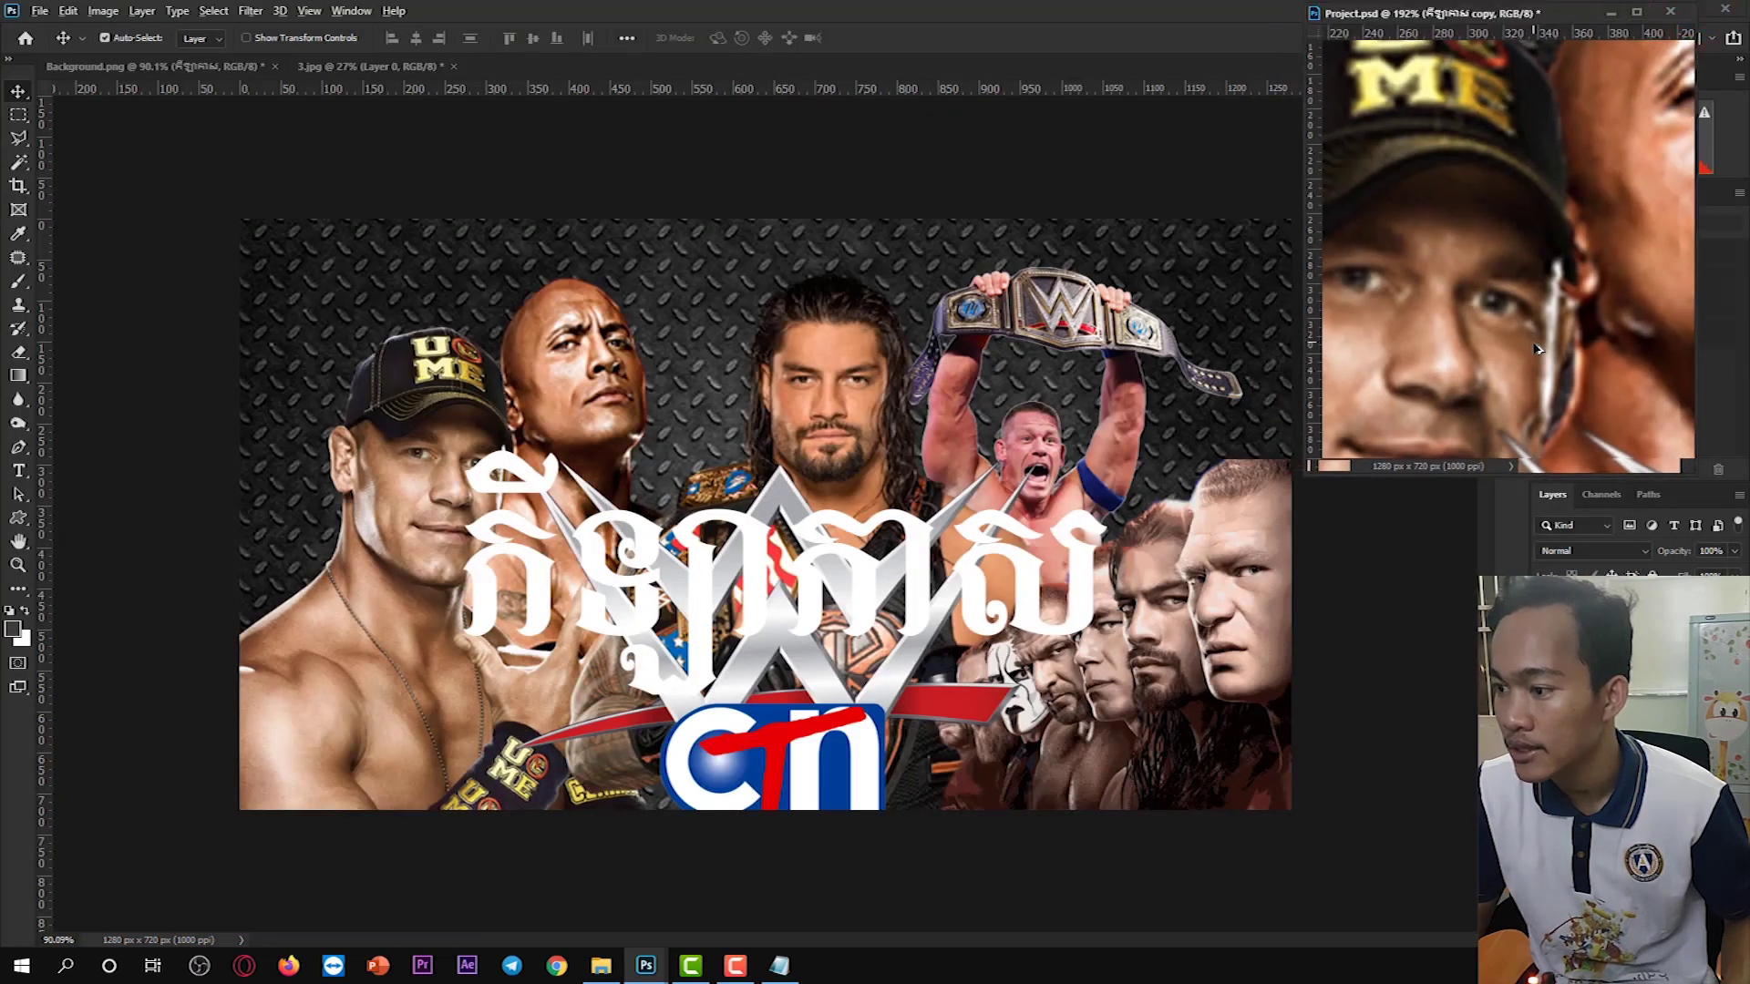
{"action": "scroll", "coordinate": [1539, 349], "scroll_direction": "down", "scroll_amount": 10}
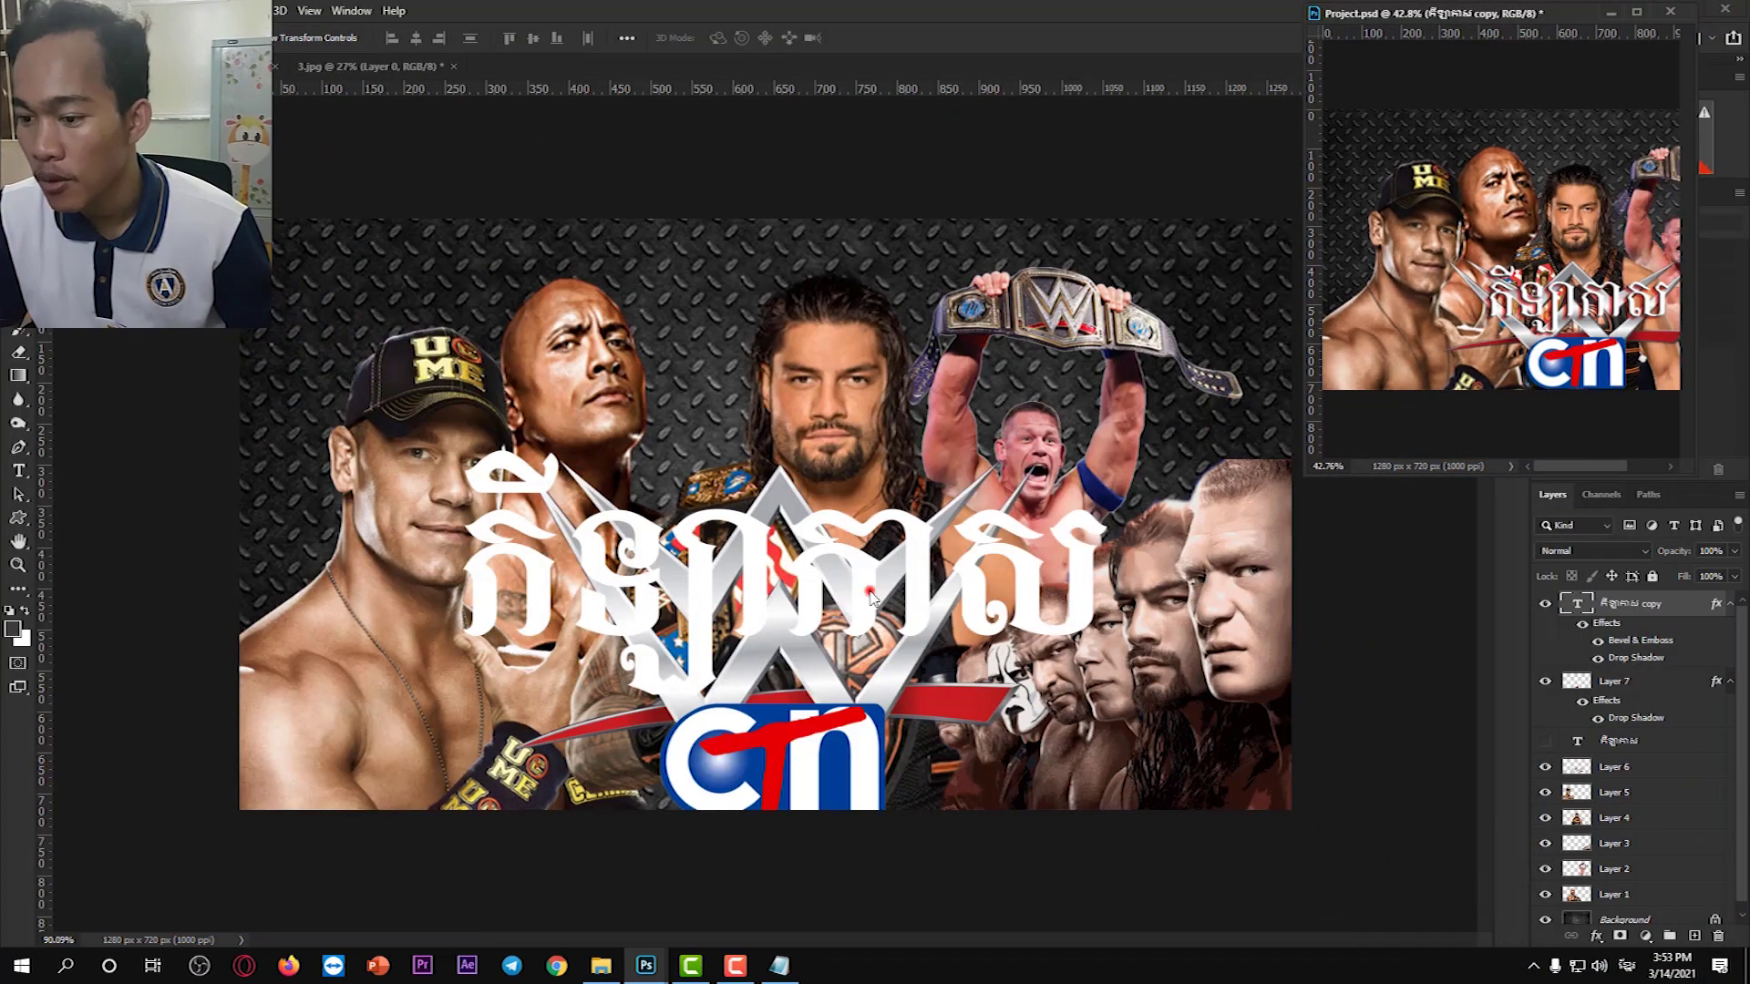
Add Bevel & Emboss to the Khmer title: size 147 px, soften 11 px, reduced depth.
{"action": "left_click", "coordinate": [870, 594]}
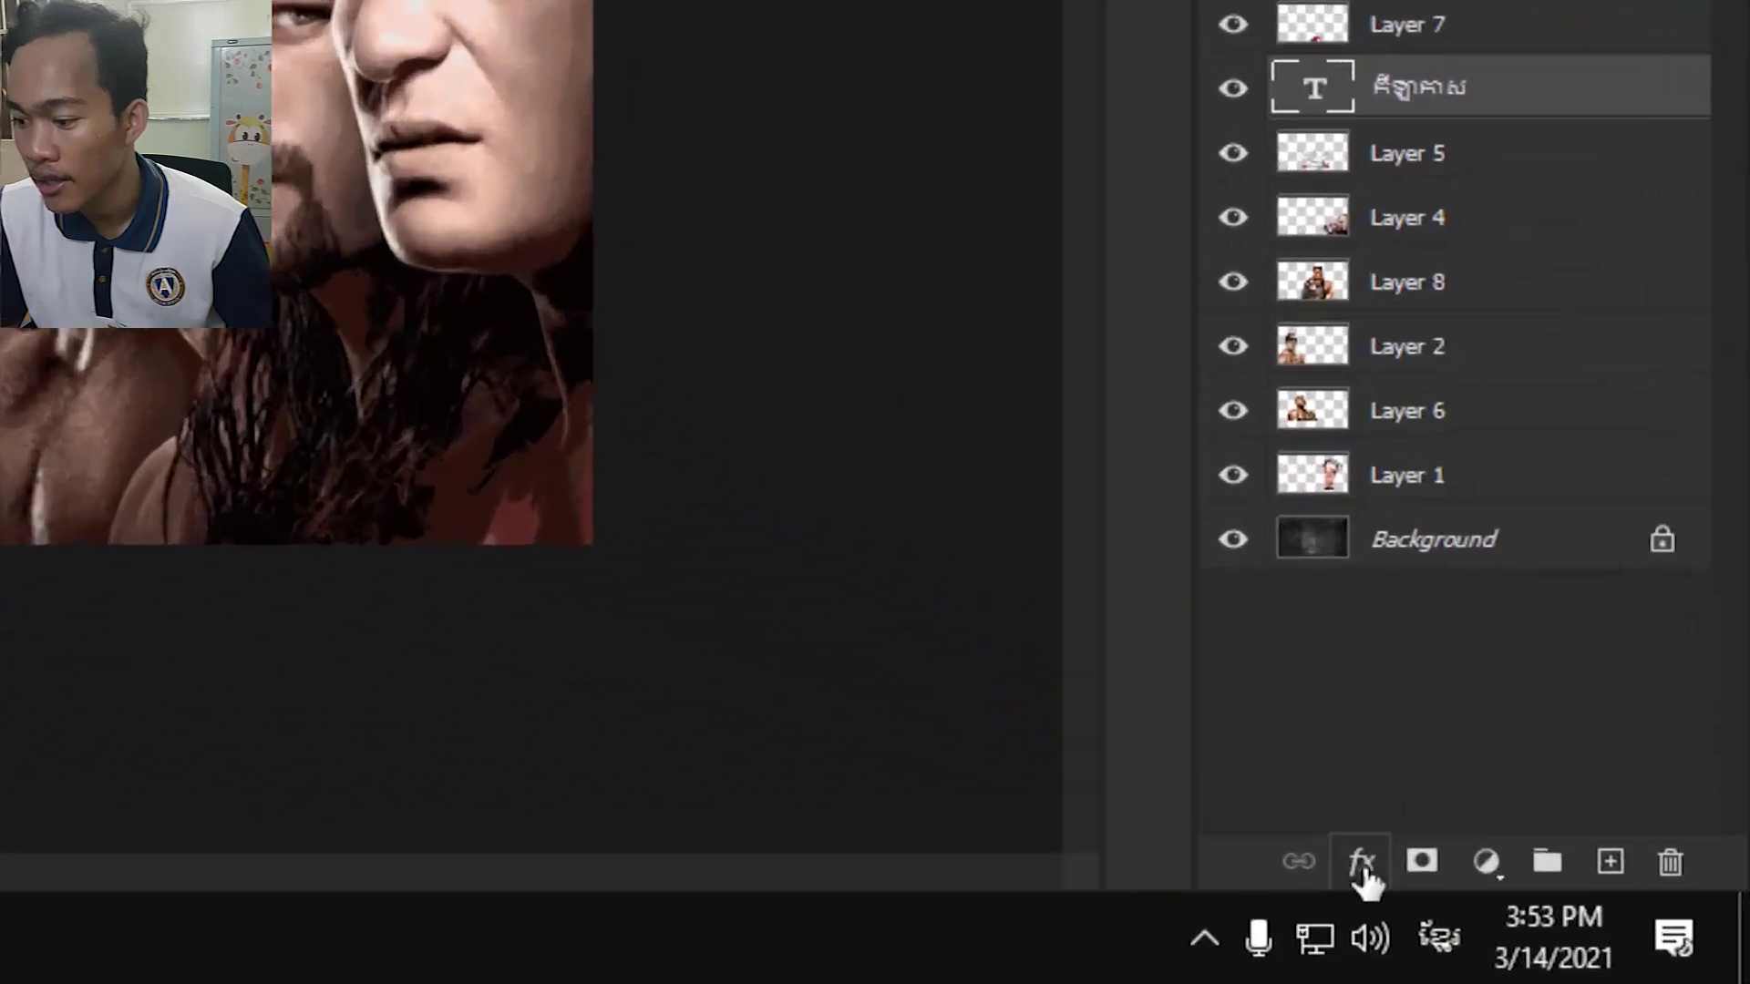
{"action": "left_click", "coordinate": [1315, 866]}
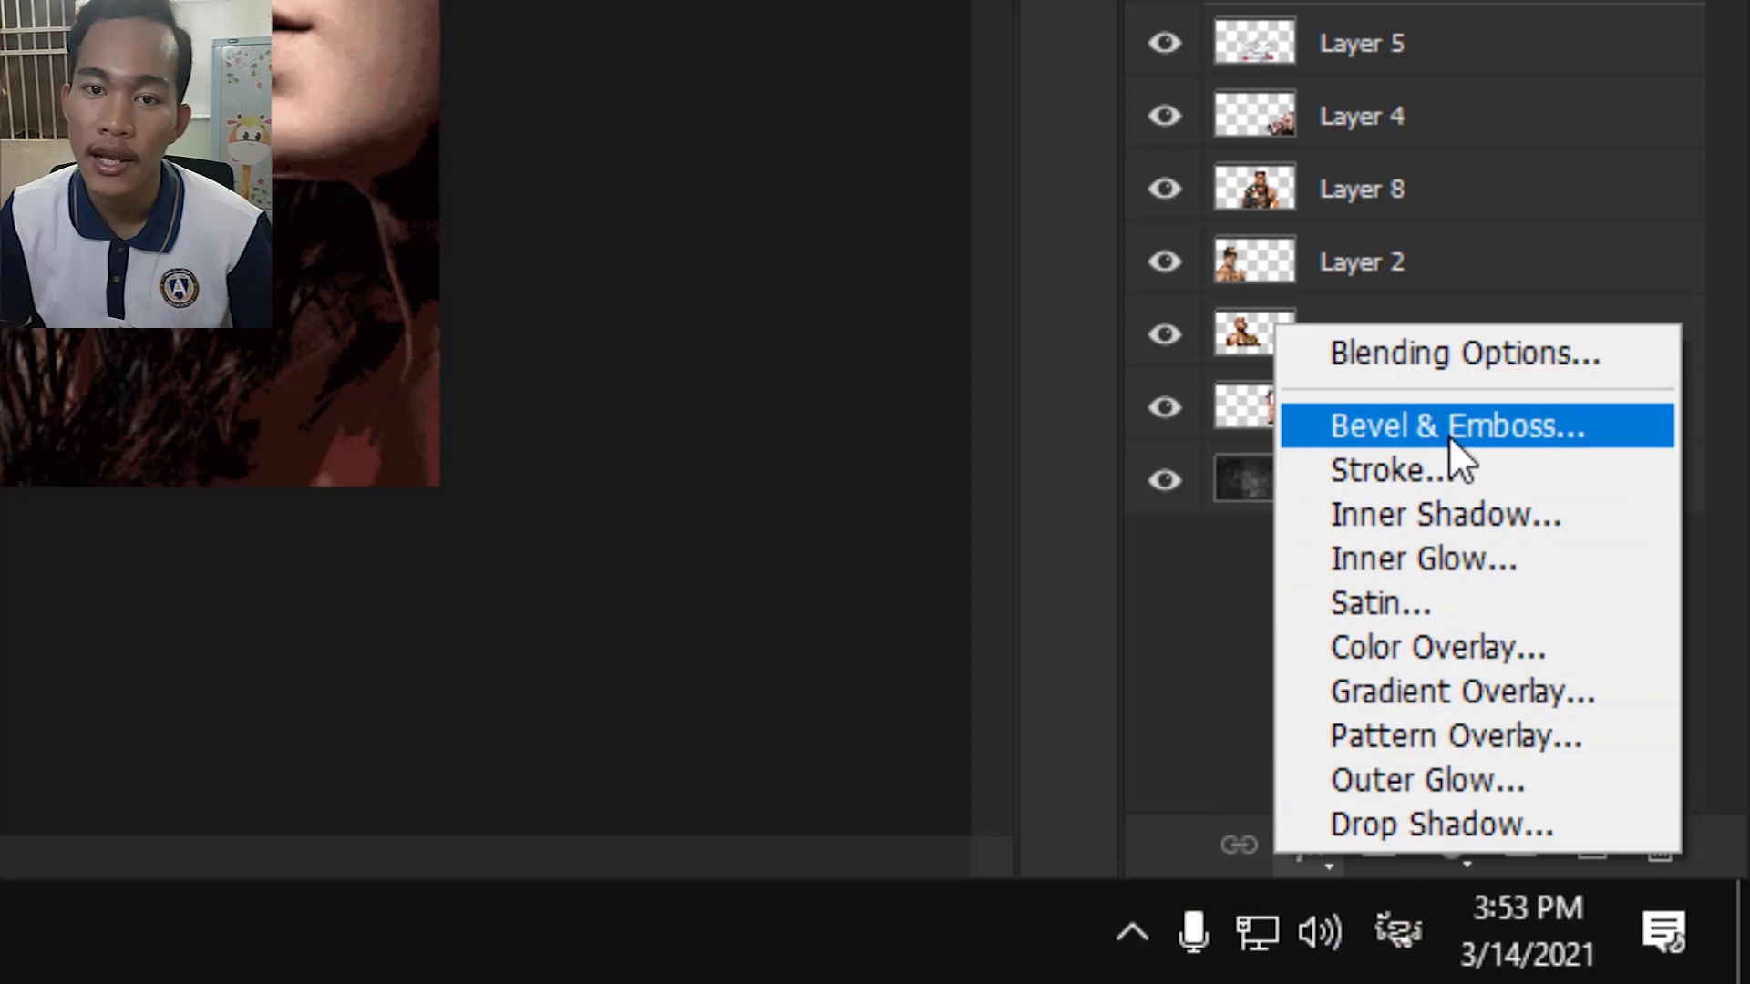
{"action": "left_click", "coordinate": [1448, 434]}
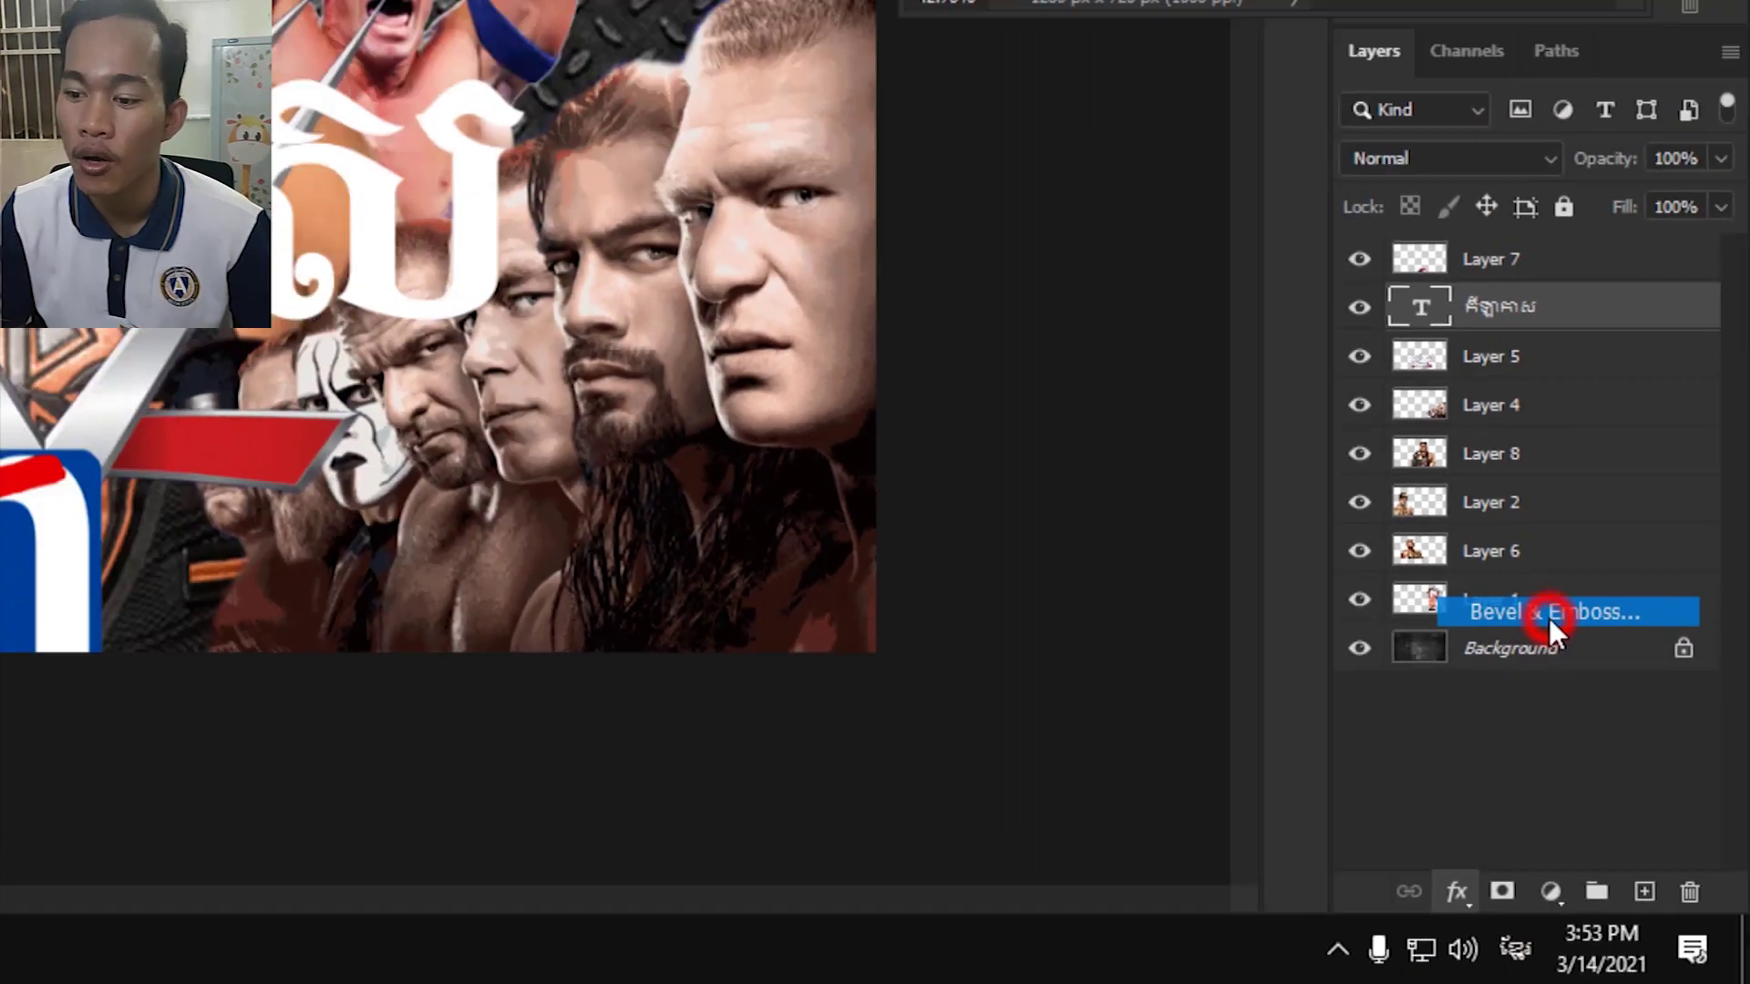
{"action": "left_click_drag", "start_coordinate": [1196, 100], "coordinate": [1341, 204]}
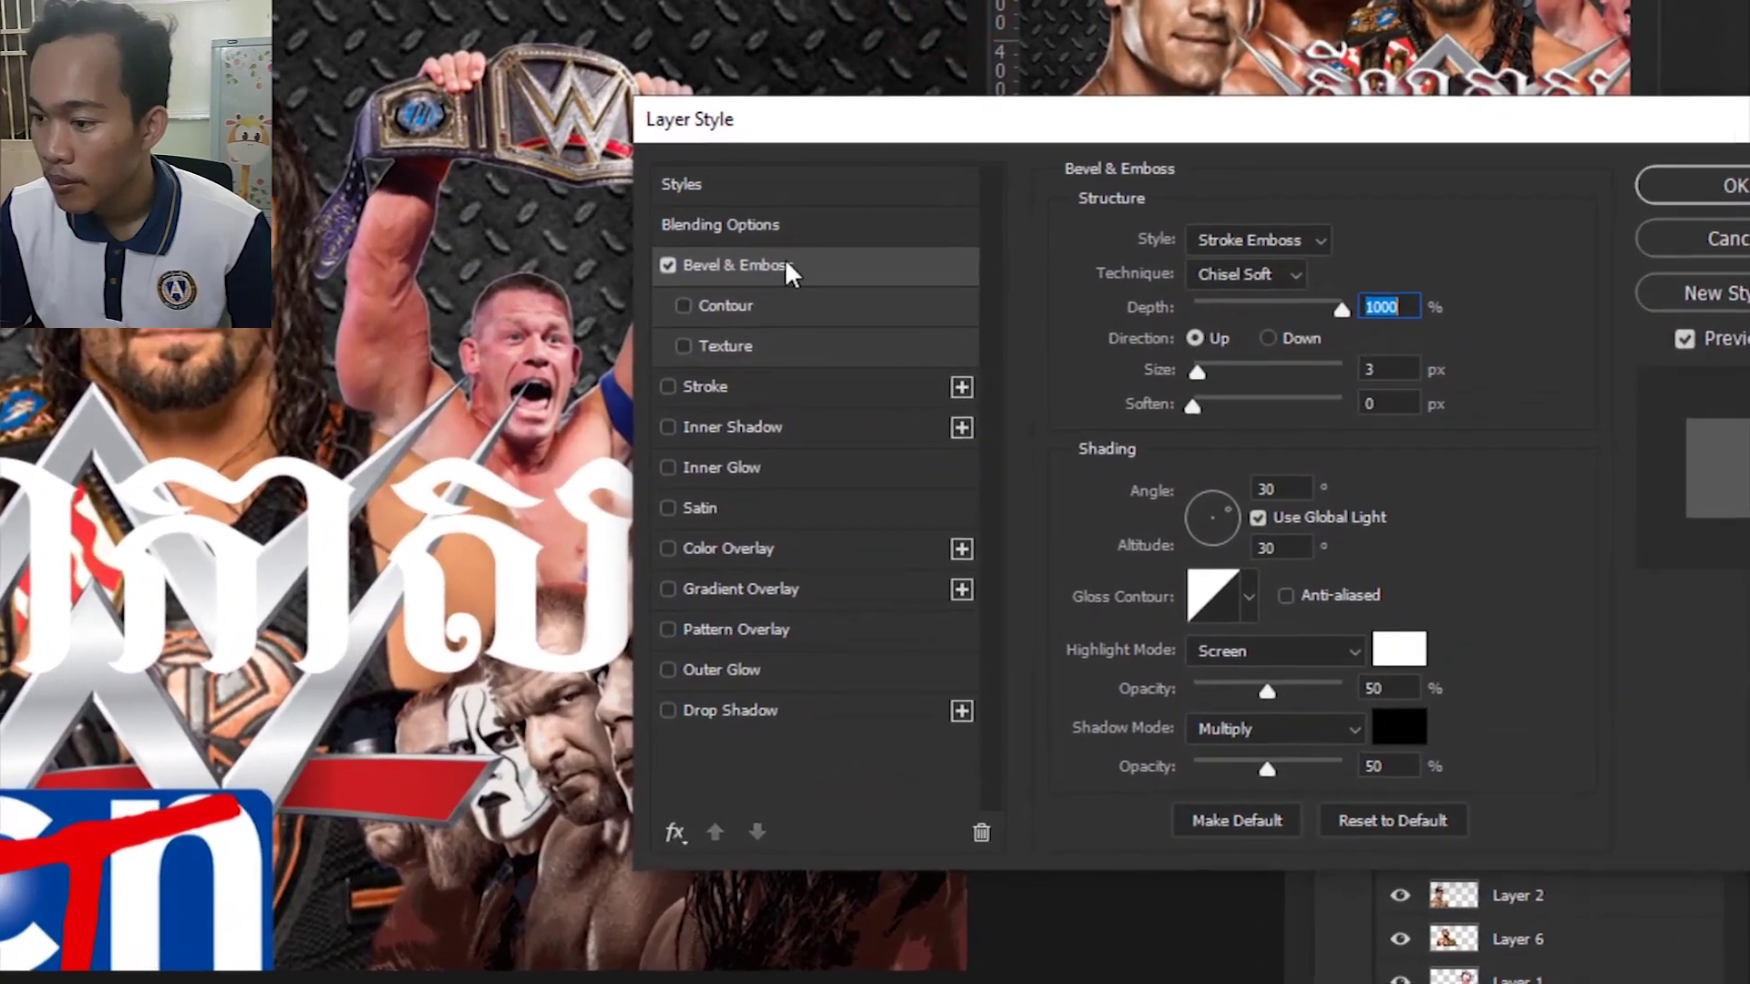
{"action": "left_click", "coordinate": [785, 262]}
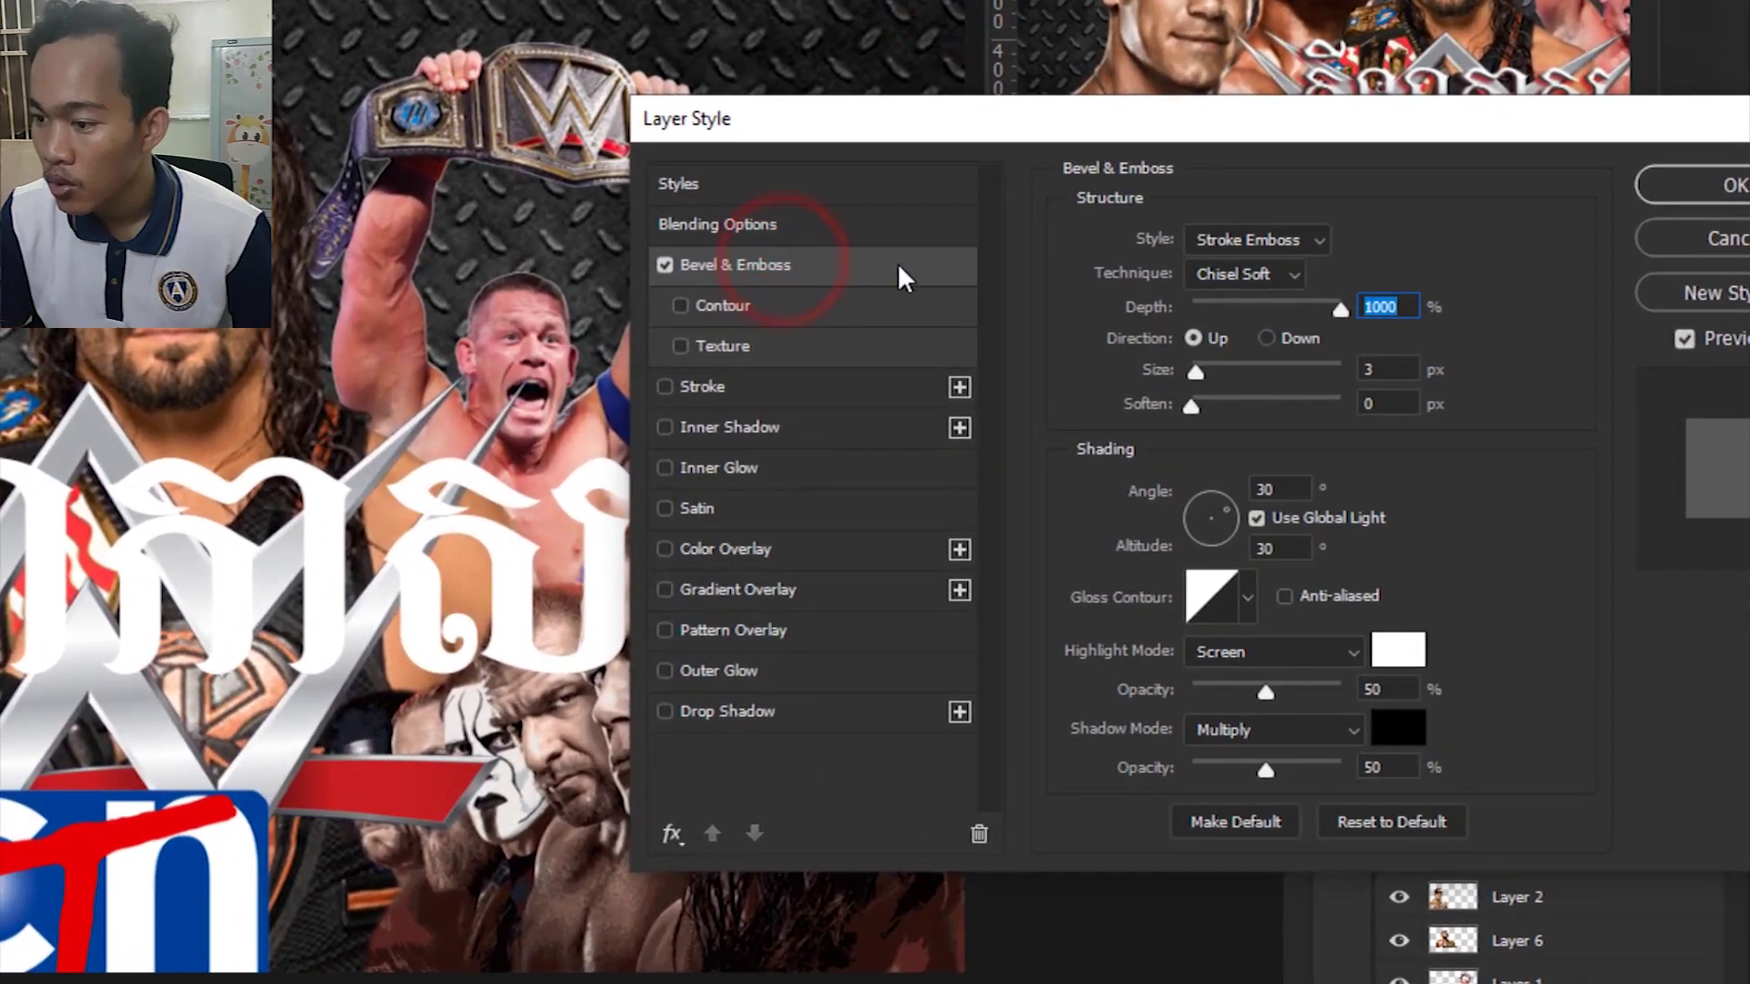
{"action": "left_click_drag", "start_coordinate": [1194, 370], "coordinate": [1284, 369]}
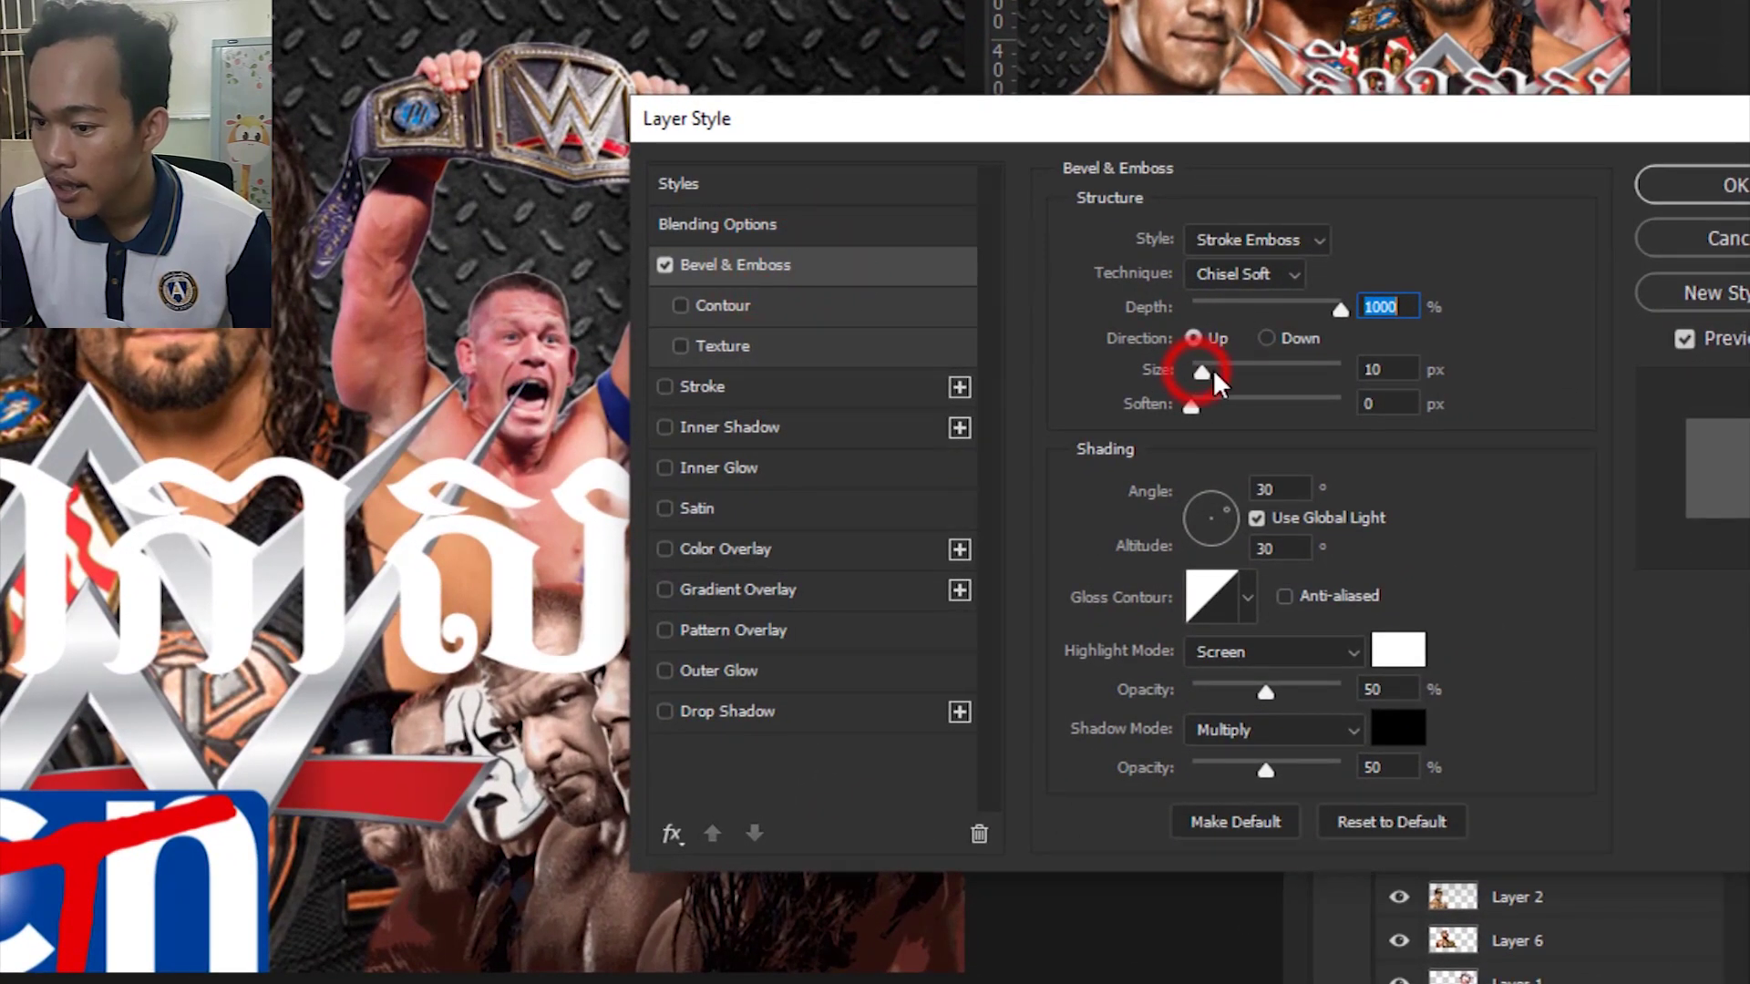
{"action": "left_click", "coordinate": [1192, 407]}
{"action": "left_click_drag", "start_coordinate": [1192, 406], "coordinate": [1291, 404]}
{"action": "left_click_drag", "start_coordinate": [1336, 310], "coordinate": [1214, 309]}
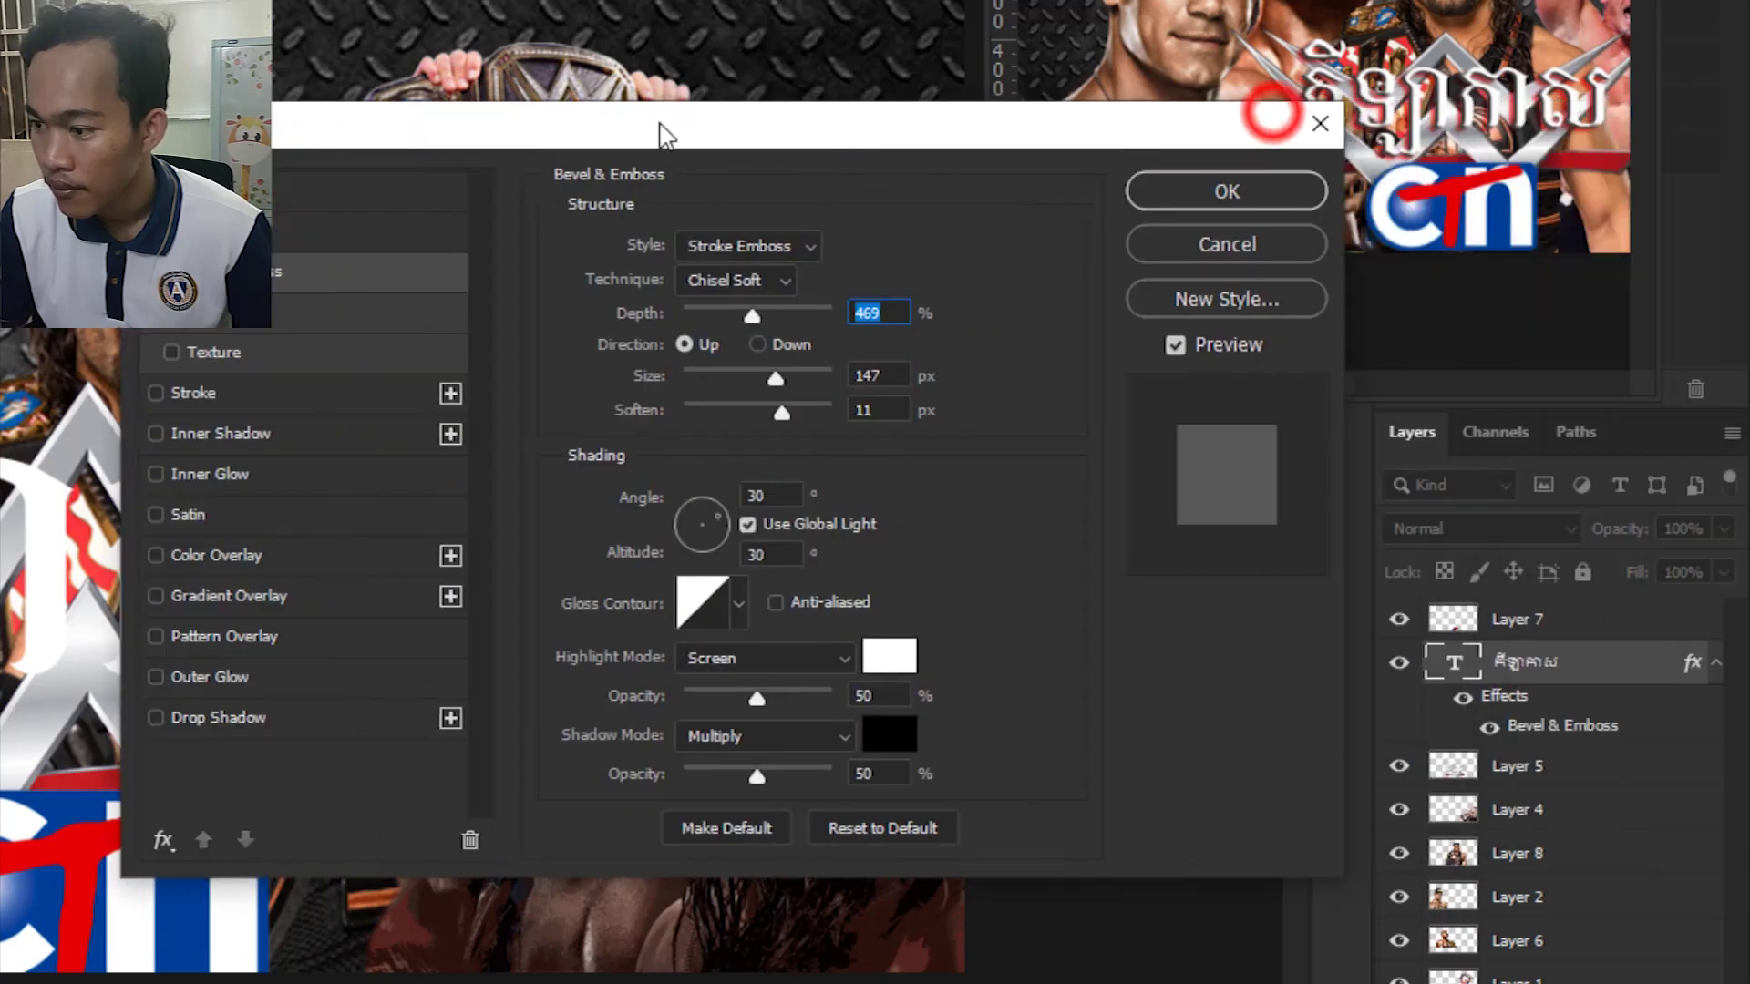
{"action": "left_click_drag", "start_coordinate": [1276, 123], "coordinate": [1189, 0]}
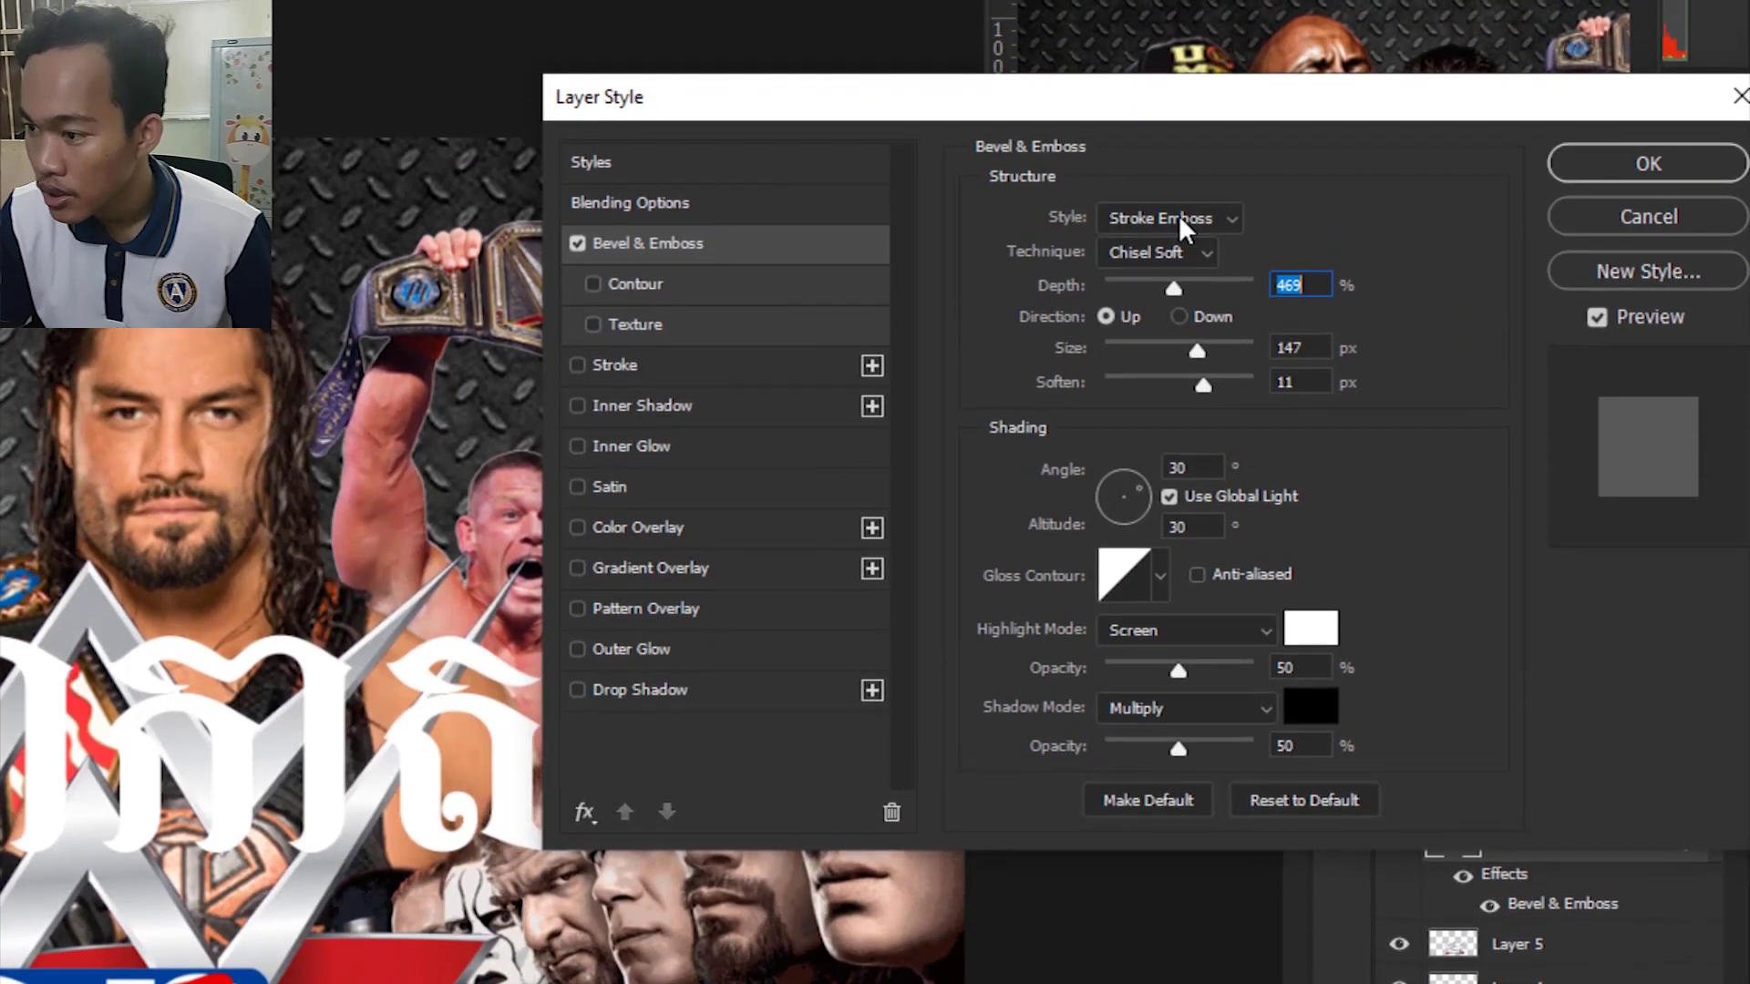
Switch the bevel to an Inner Bevel style with Smooth technique, roughly adjusting depth, size and soften.
{"action": "left_click", "coordinate": [1178, 217]}
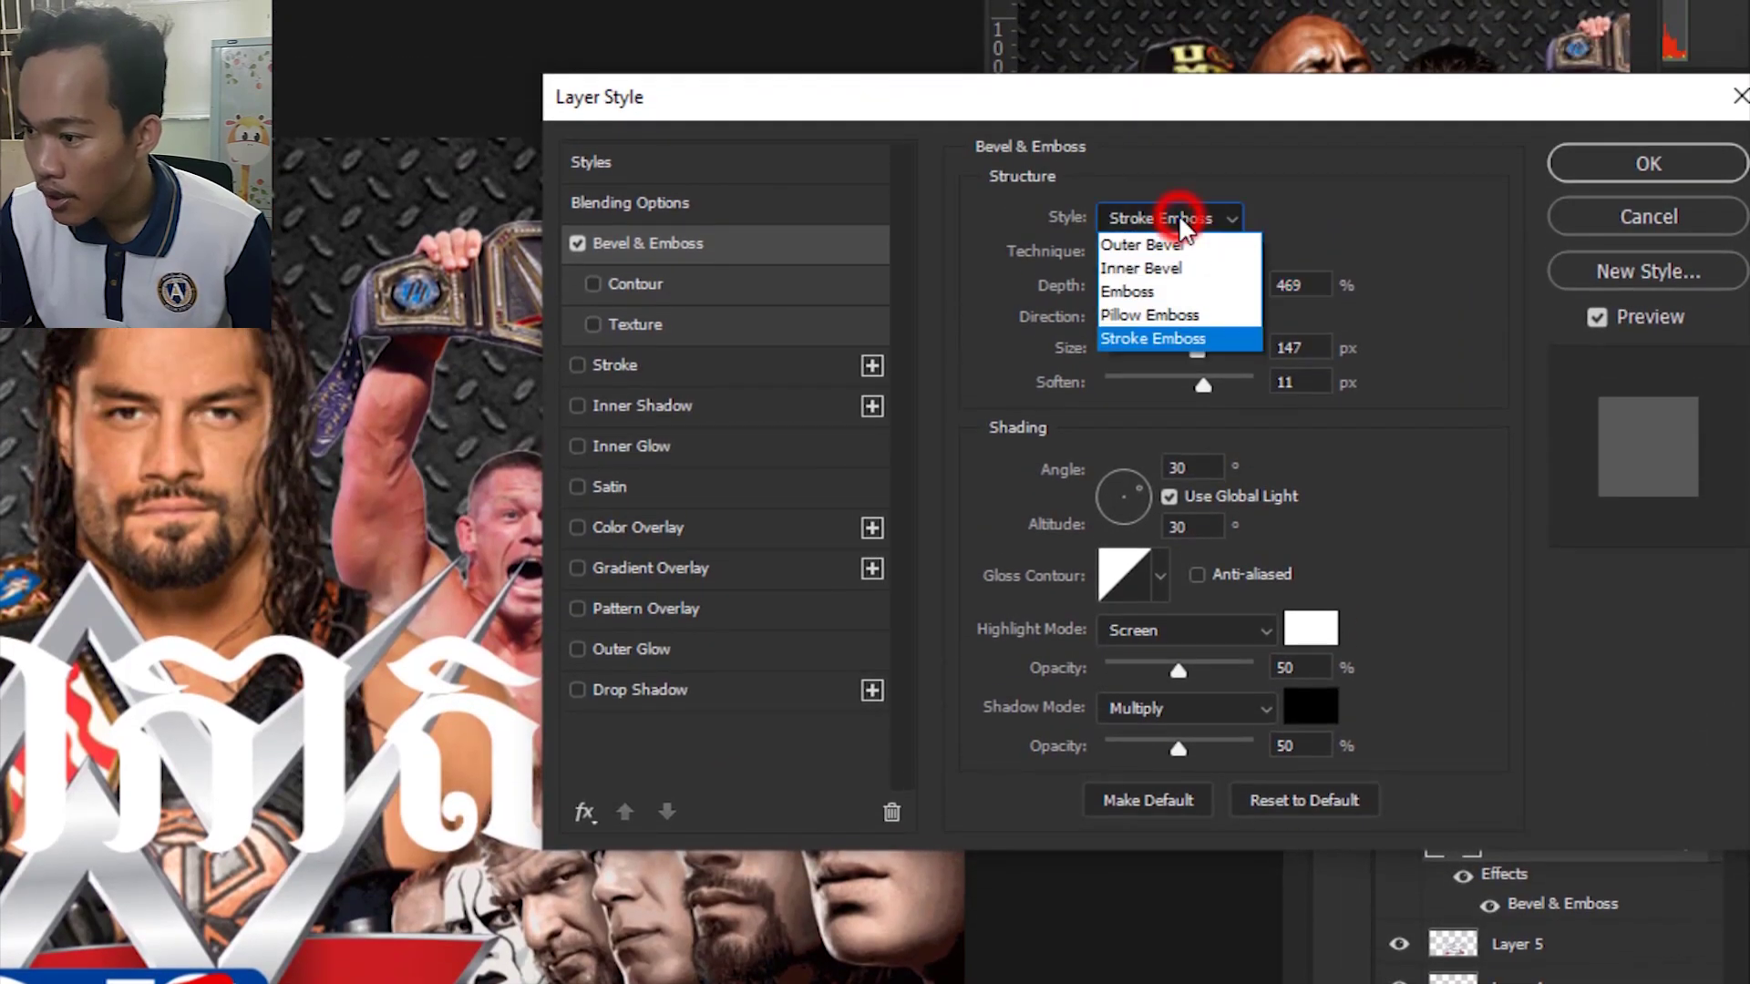
{"action": "left_click", "coordinate": [1157, 269]}
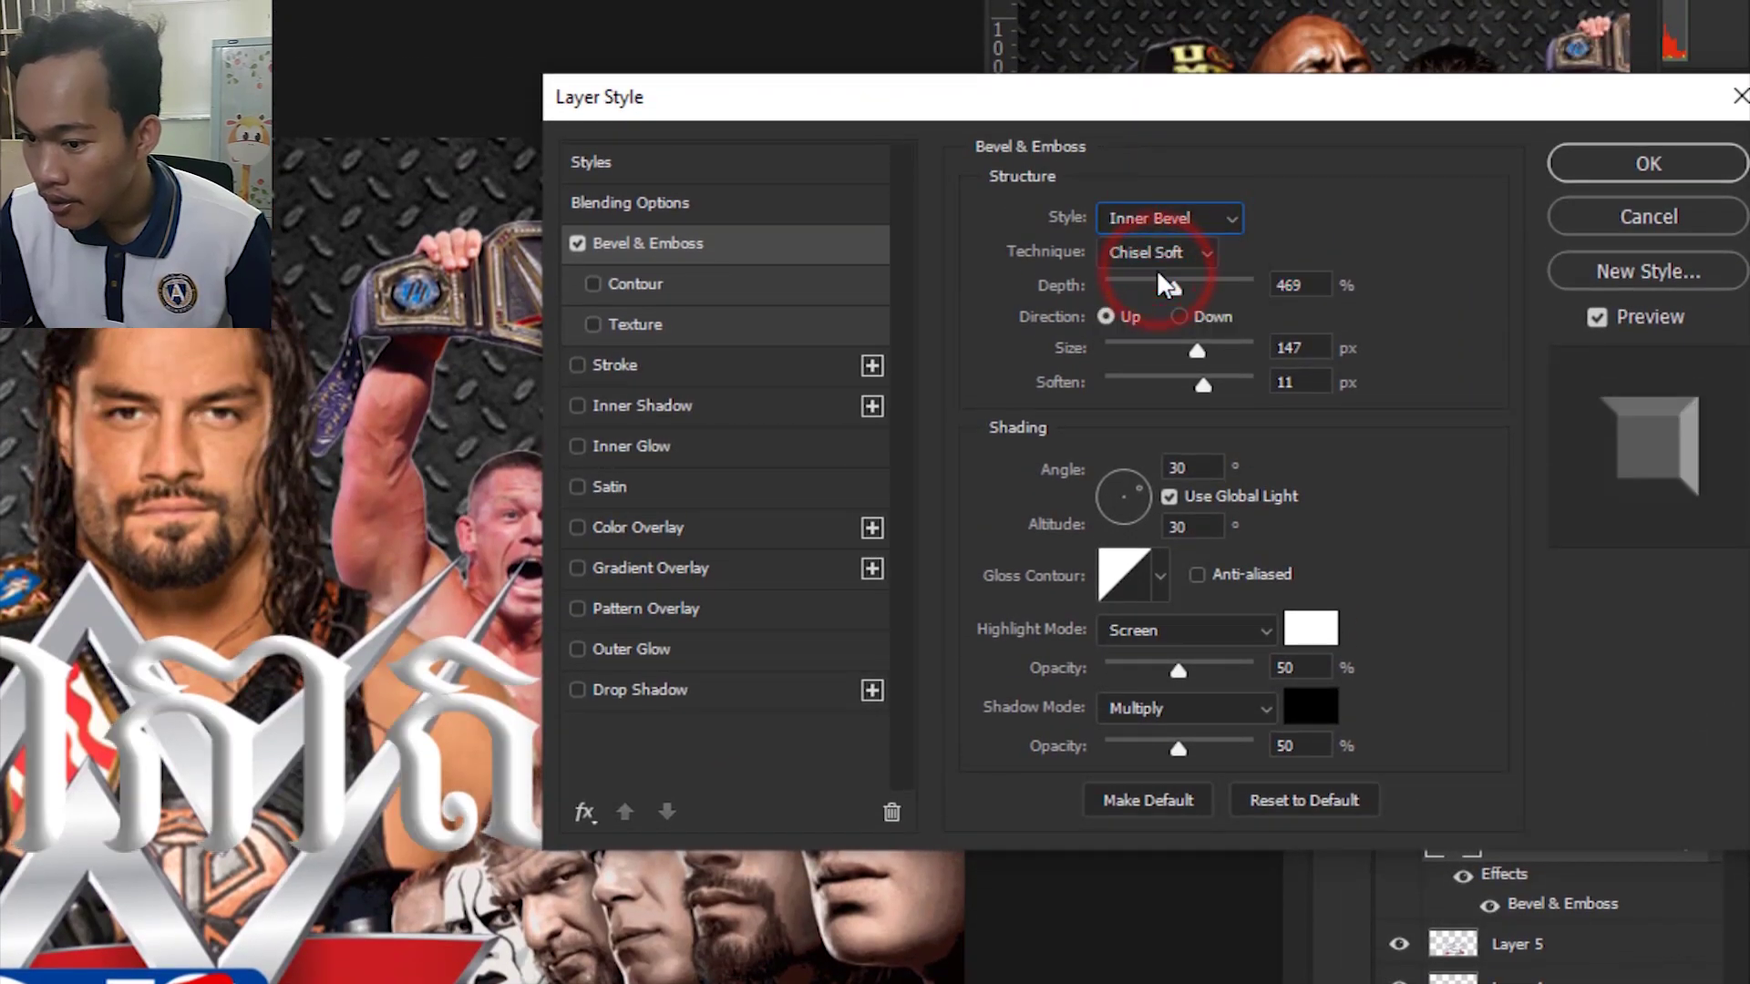
{"action": "left_click", "coordinate": [1199, 254]}
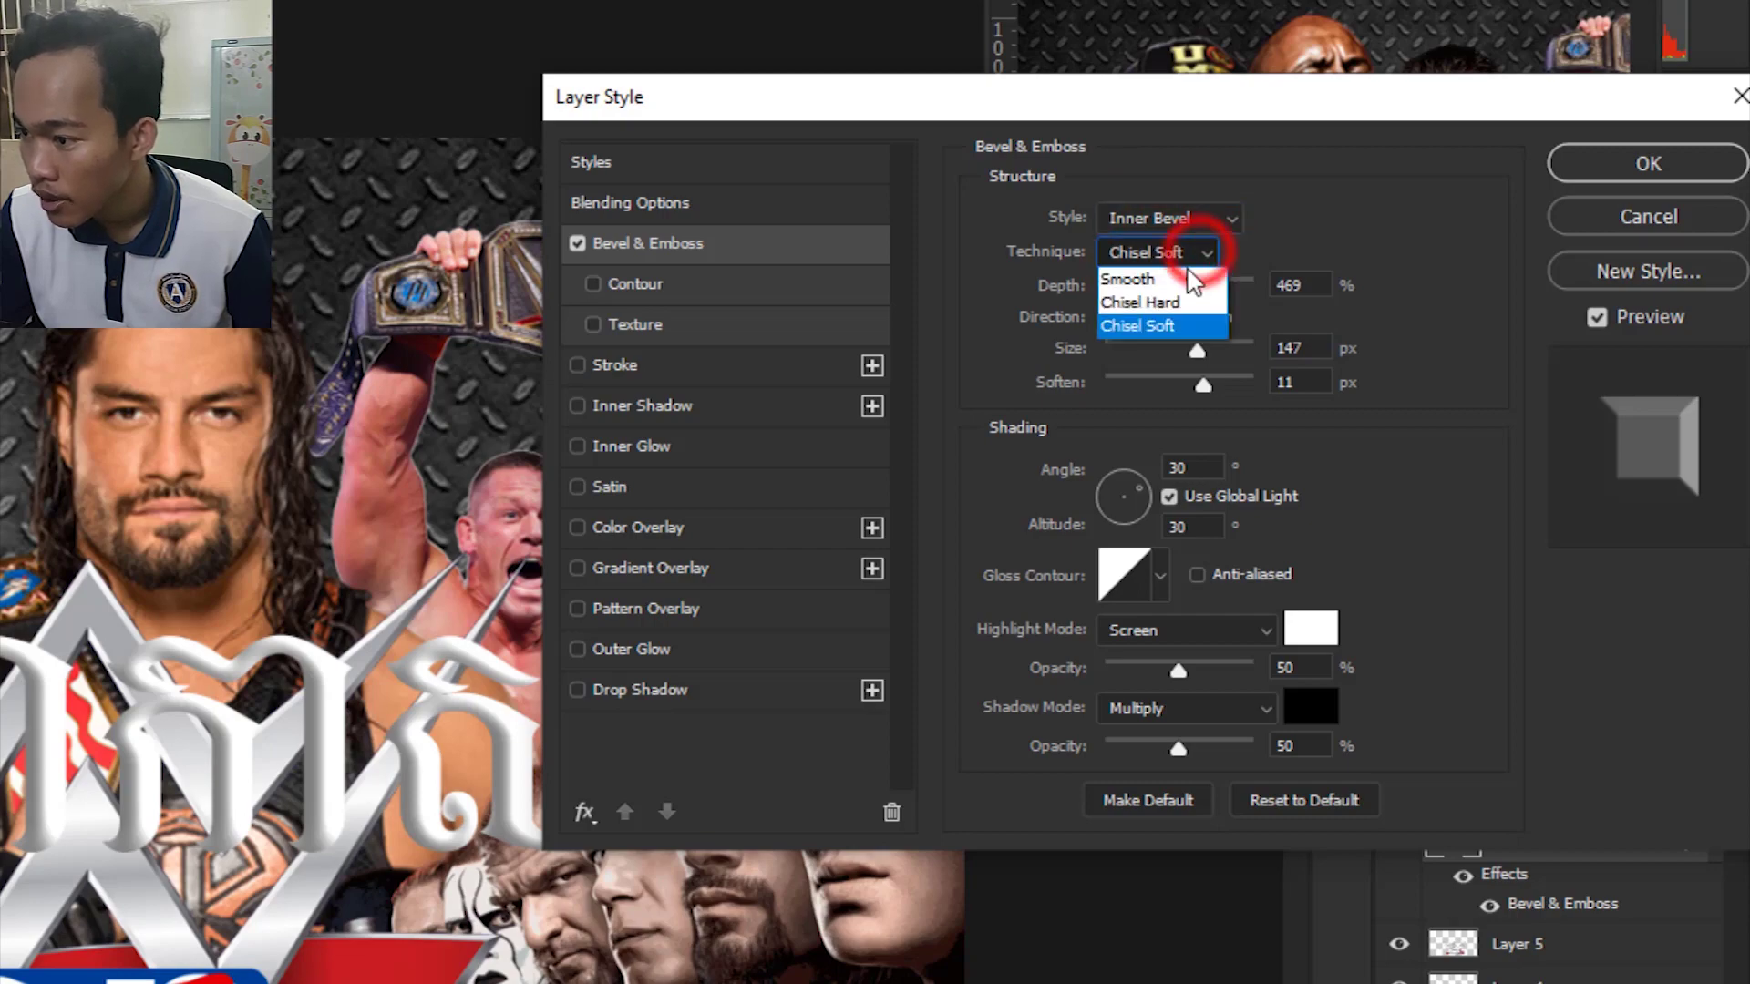
{"action": "left_click", "coordinate": [1167, 284]}
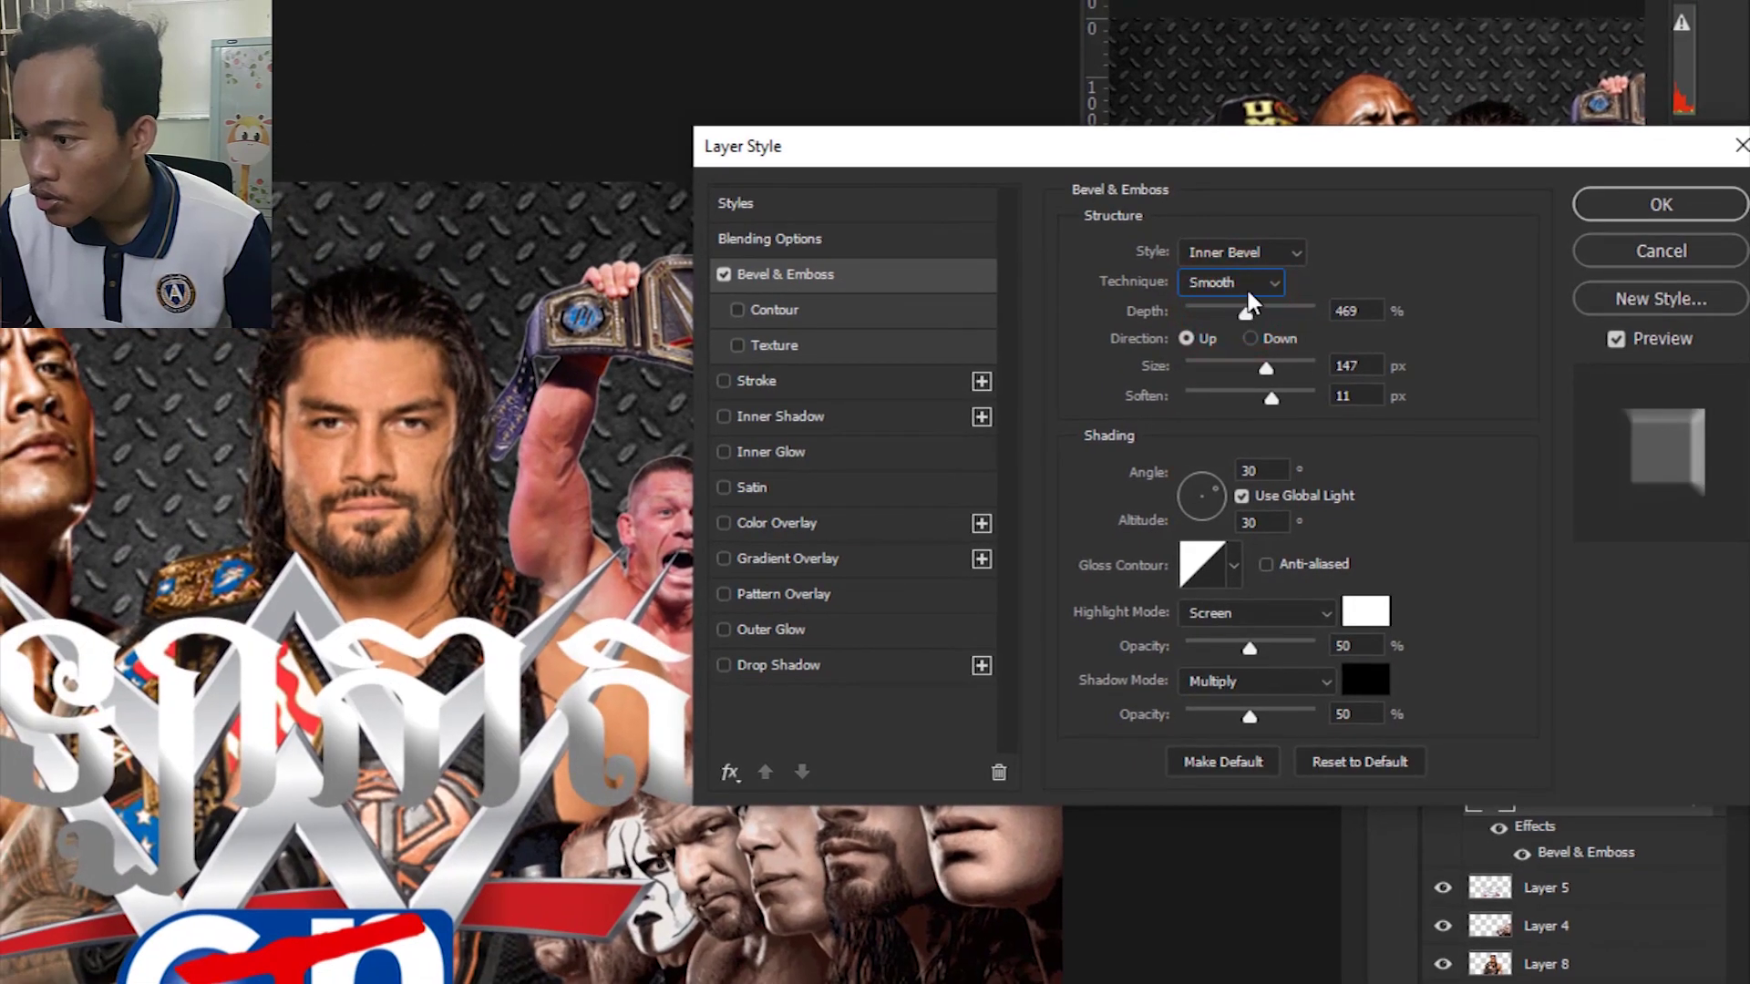
{"action": "left_click", "coordinate": [1251, 312]}
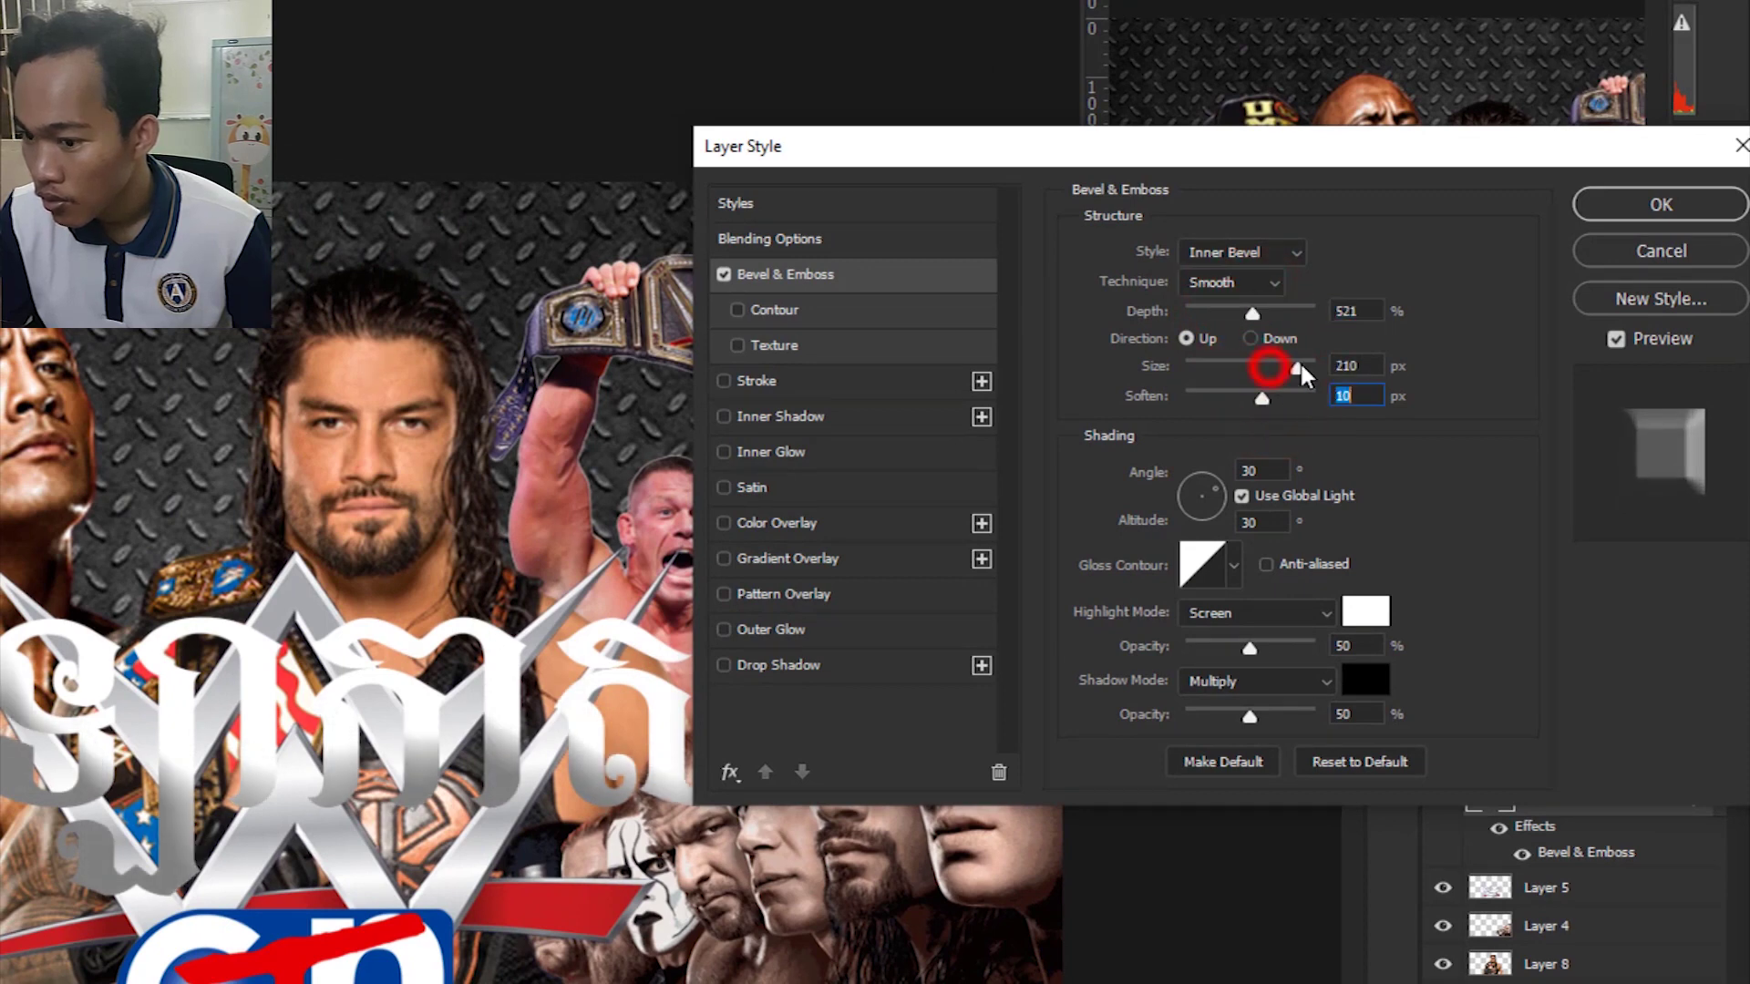
{"action": "left_click_drag", "start_coordinate": [1267, 364], "coordinate": [1196, 381]}
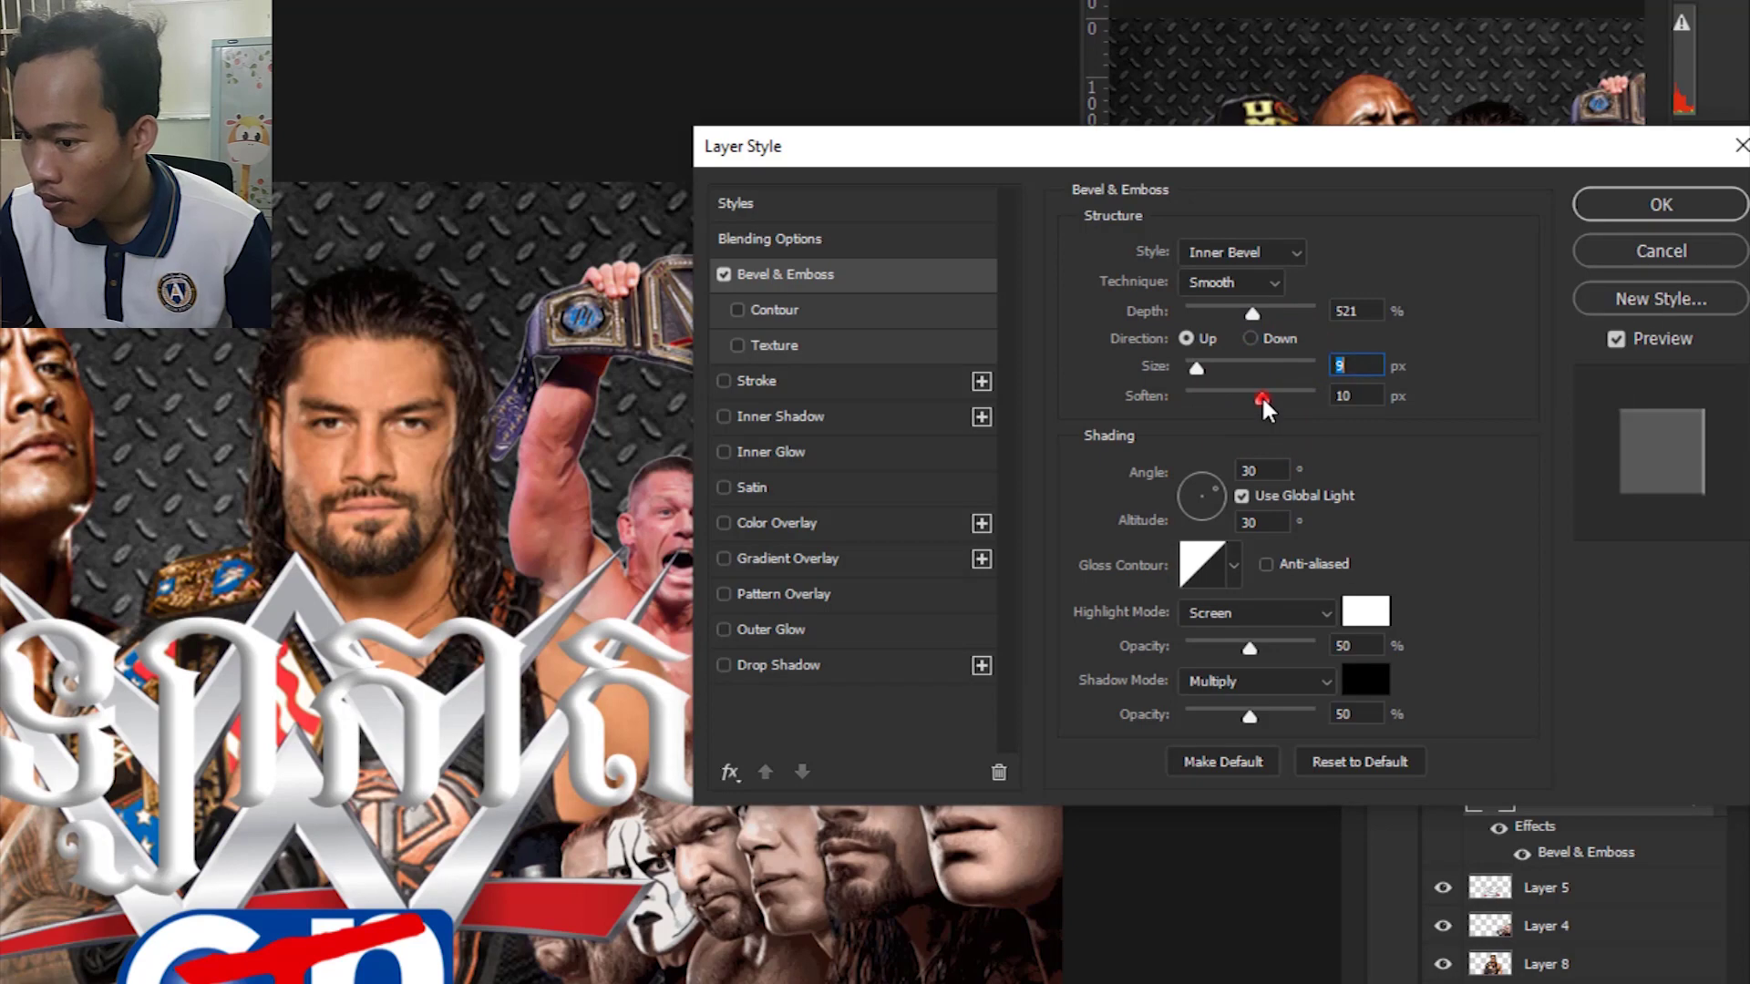
{"action": "left_click_drag", "start_coordinate": [1261, 398], "coordinate": [1214, 398]}
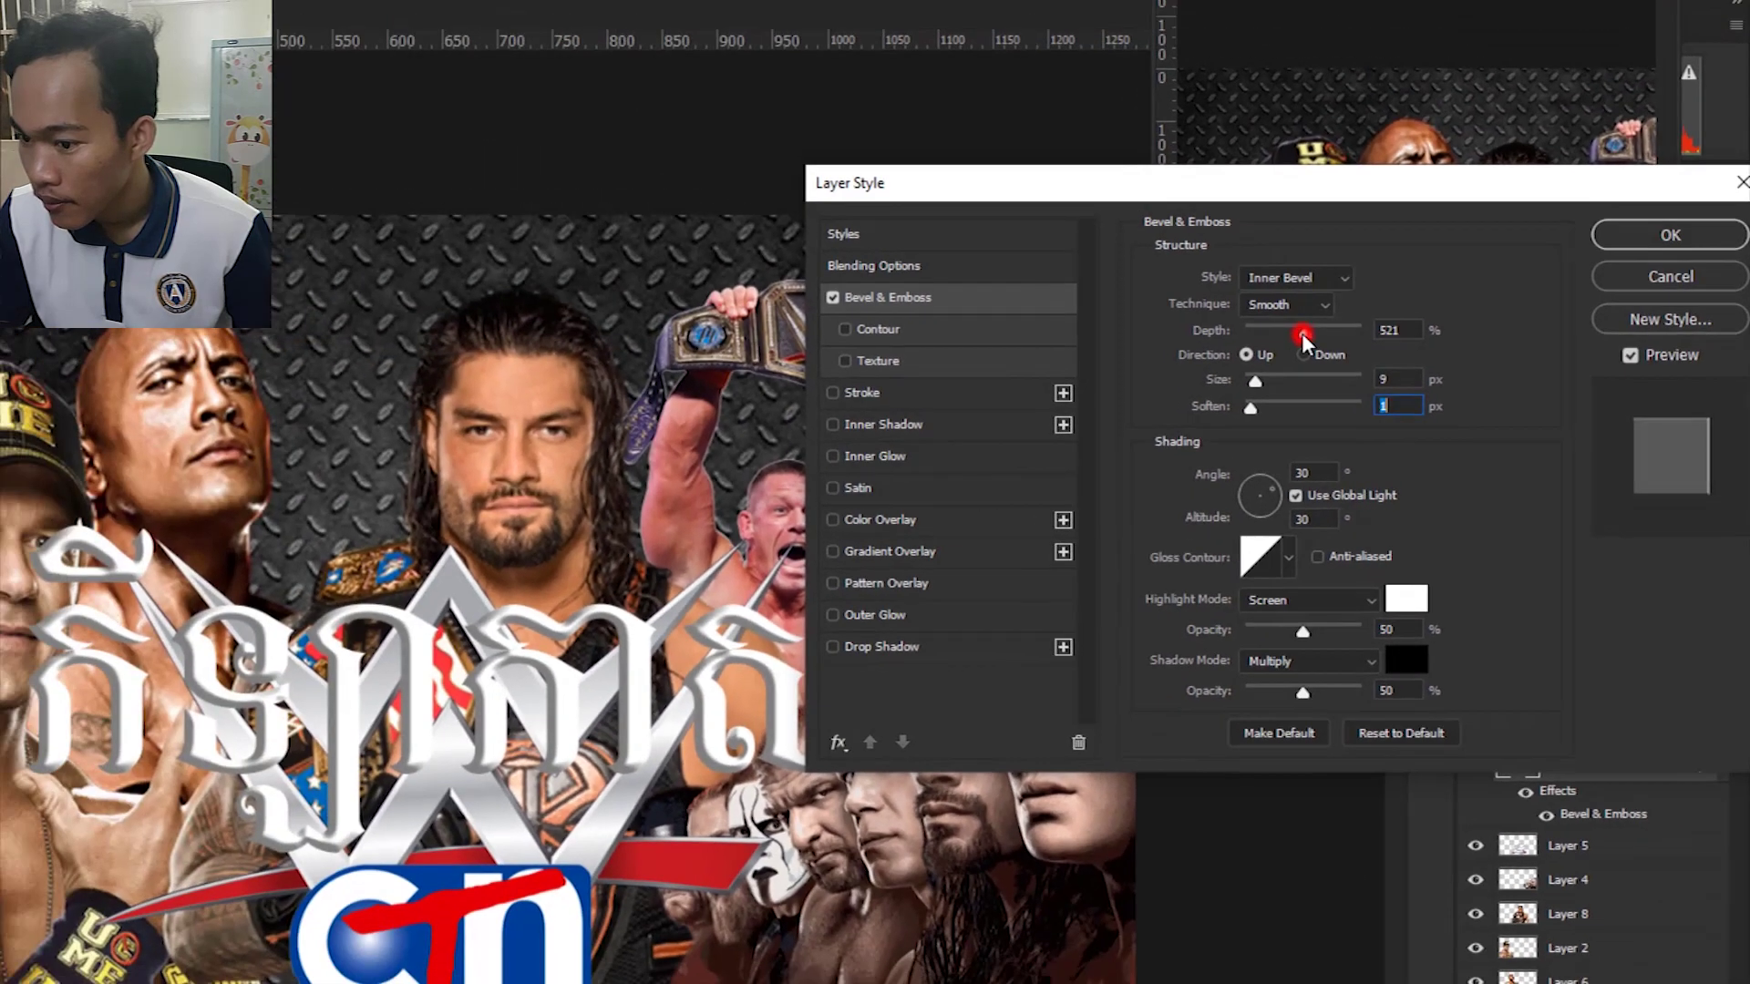
Set bevel depth to 800%, size 10 px and soften 5 px, then enable Drop Shadow.
{"action": "left_click_drag", "start_coordinate": [1305, 333], "coordinate": [1327, 335]}
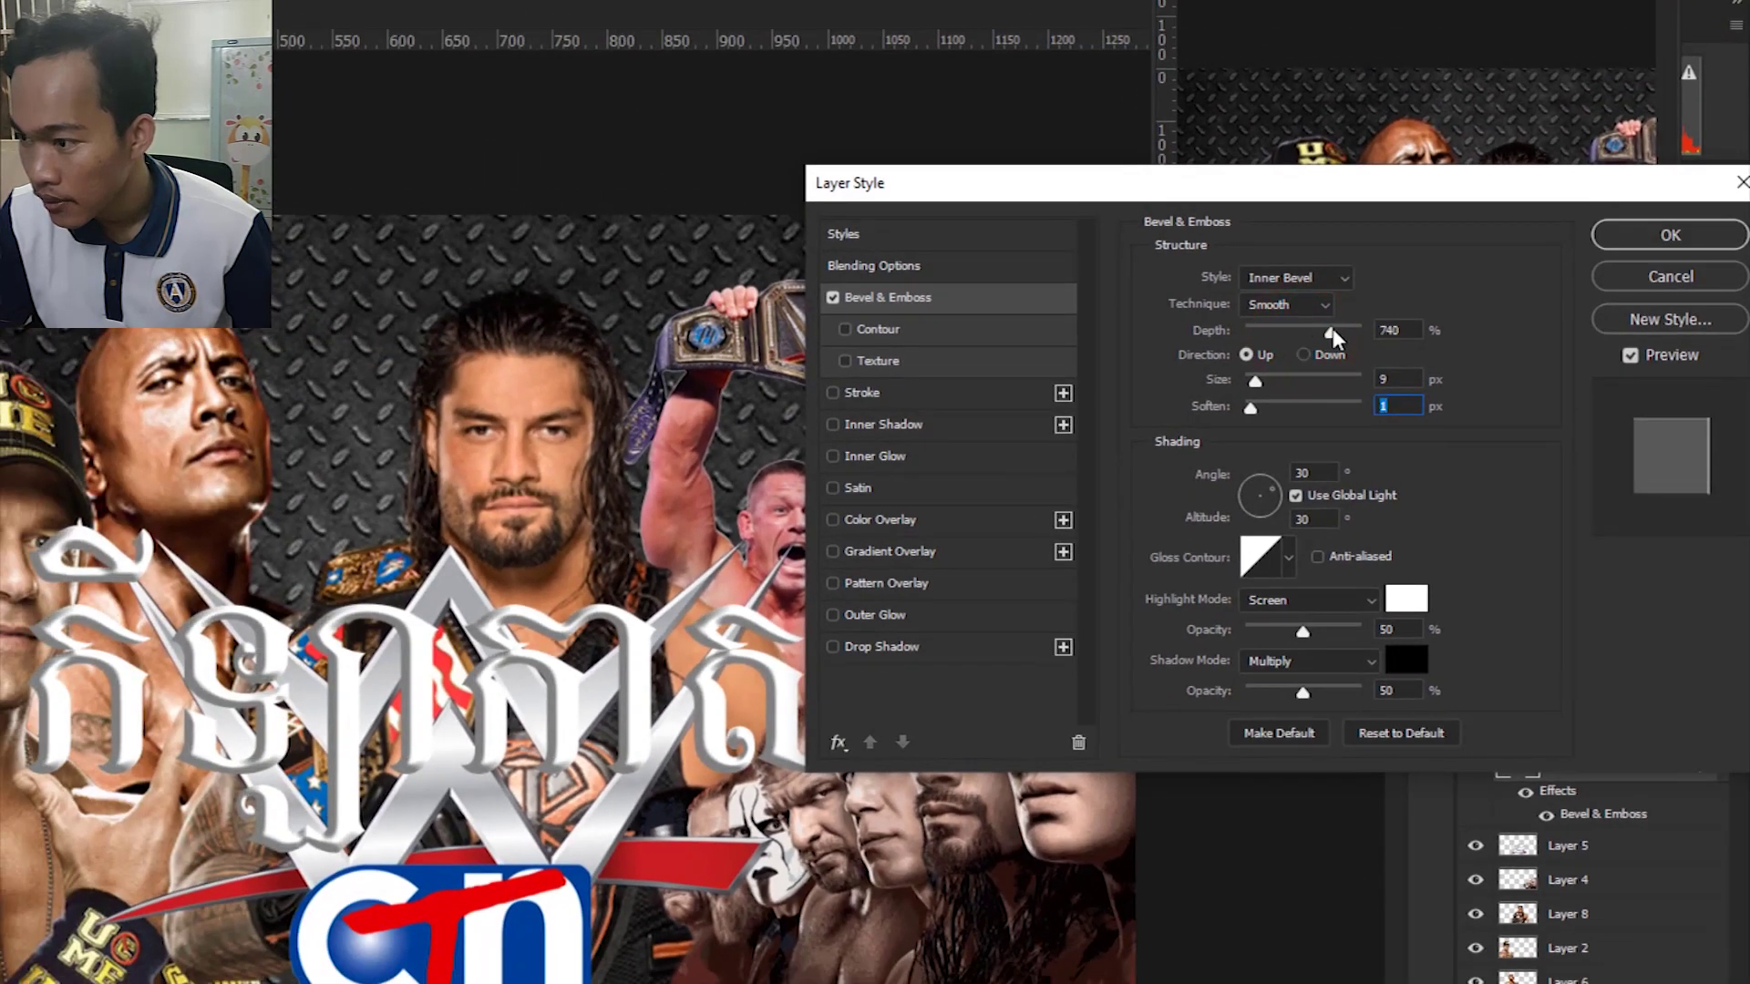
{"action": "left_click_drag", "start_coordinate": [1332, 333], "coordinate": [1336, 335]}
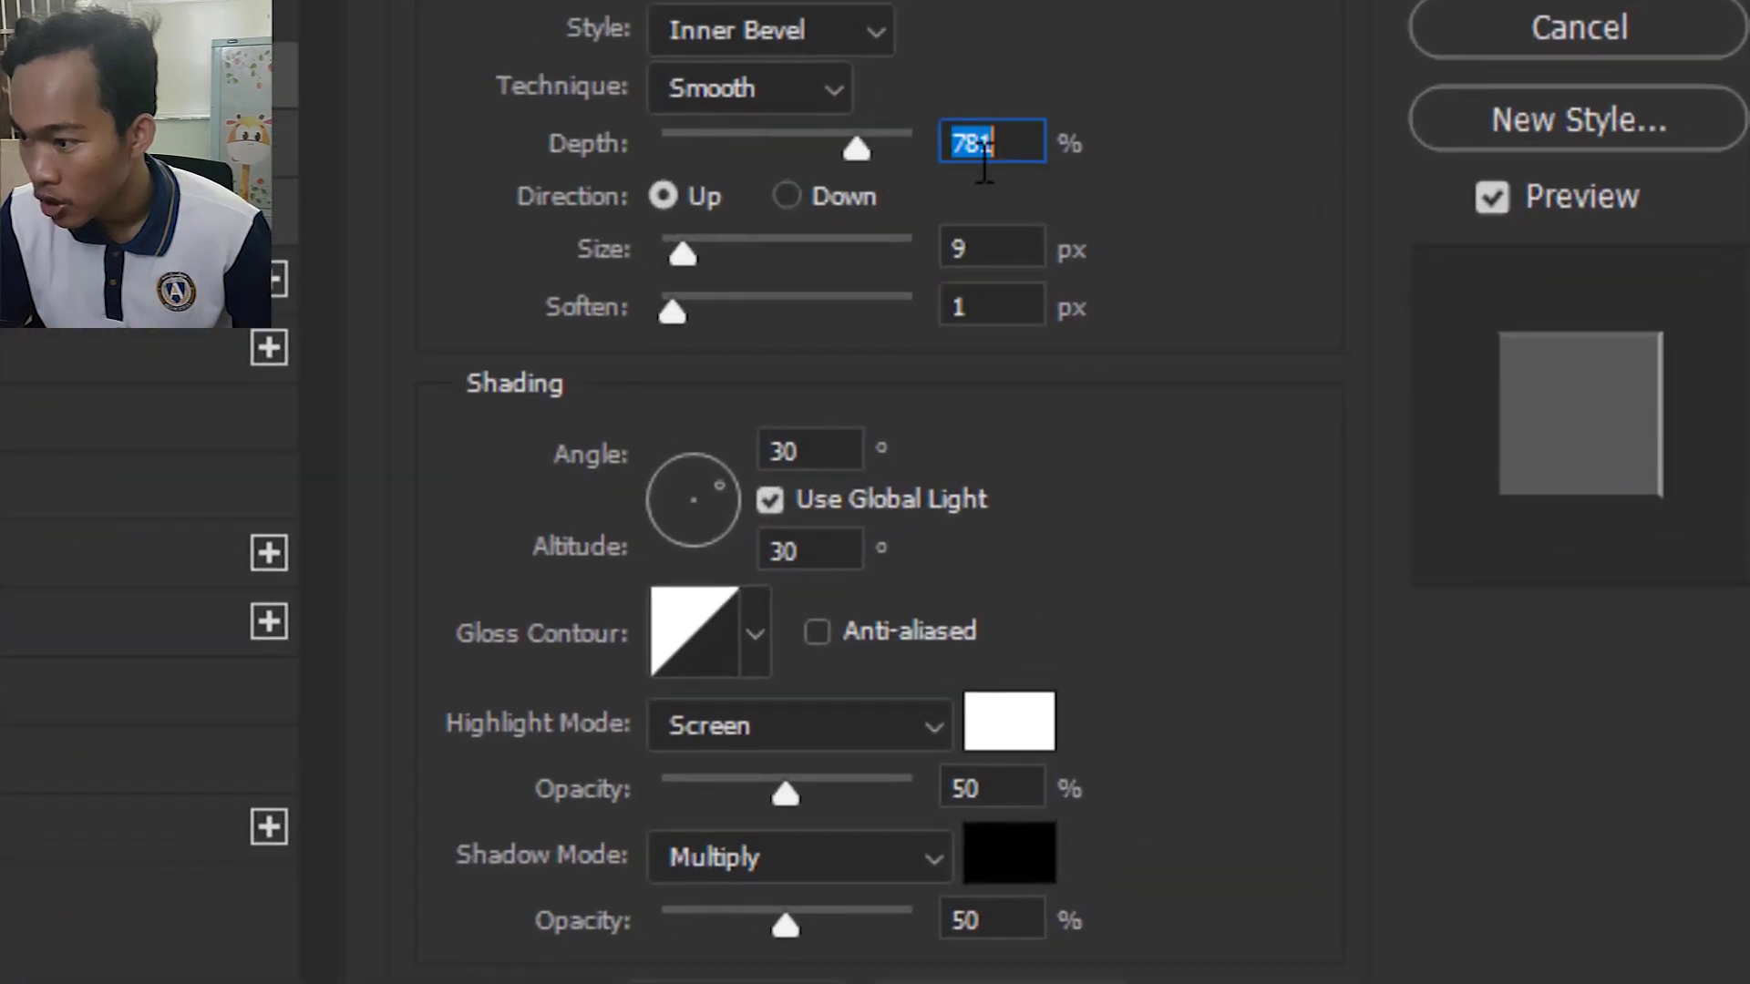
{"action": "double_click", "coordinate": [983, 143]}
{"action": "type", "text": "800"}
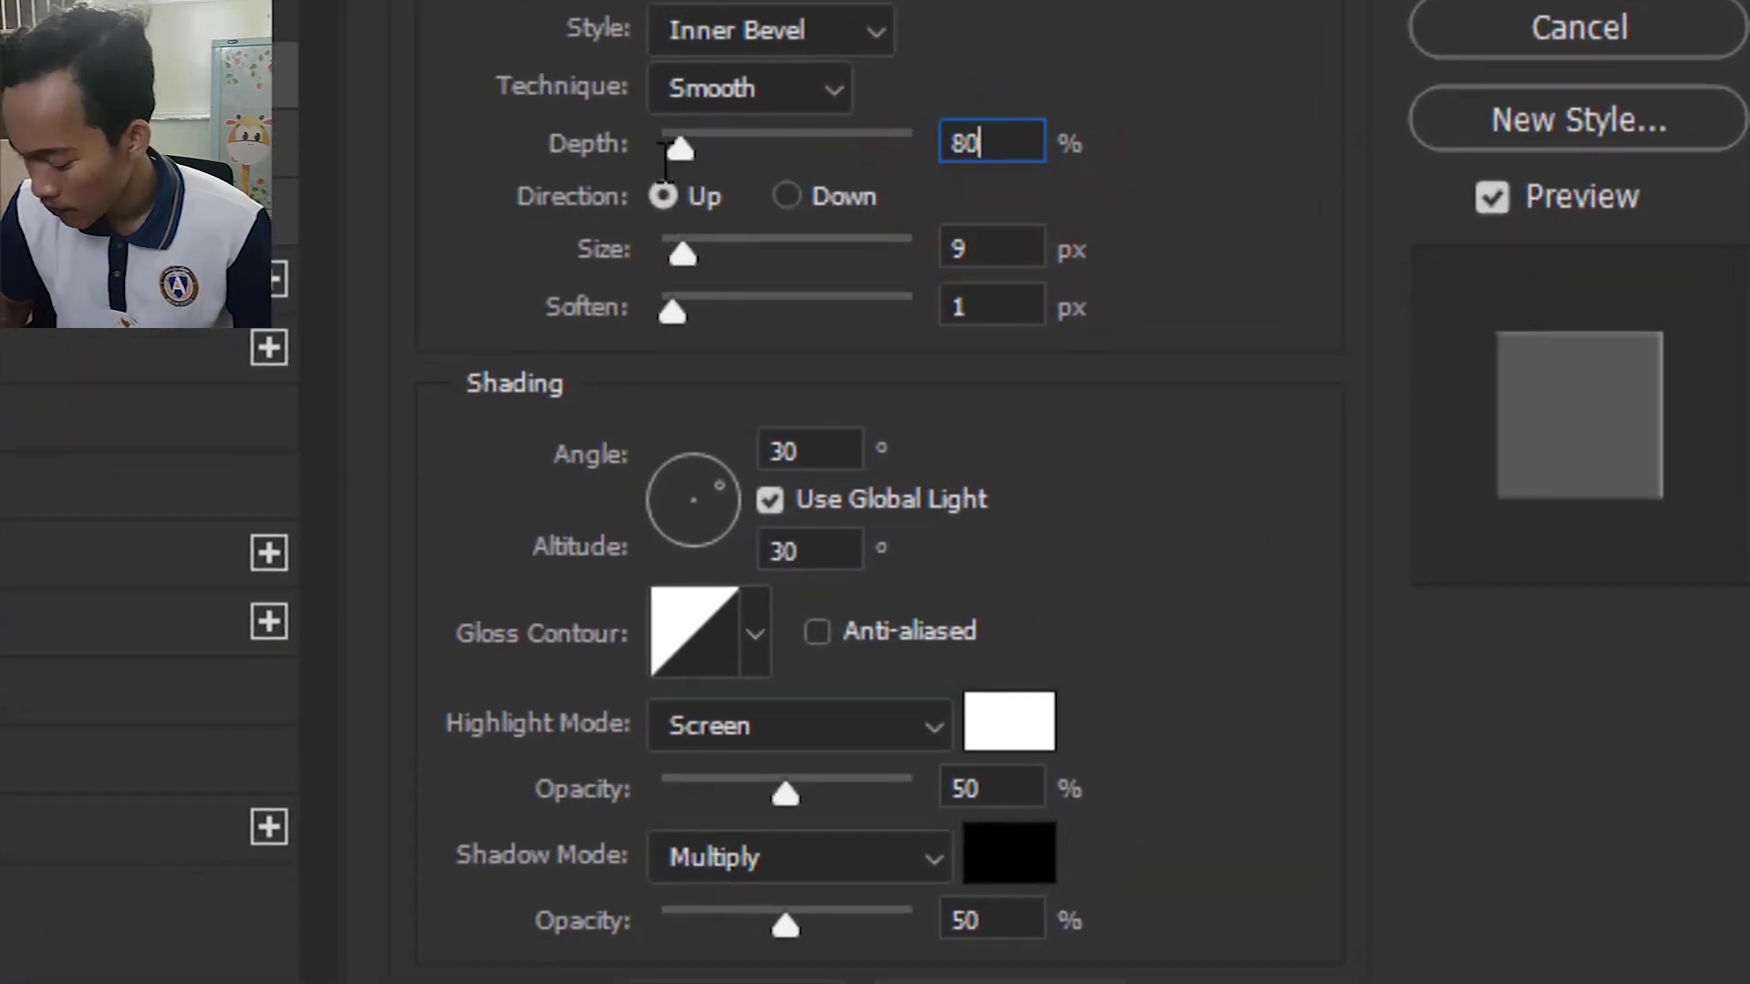
{"action": "left_click_drag", "start_coordinate": [683, 256], "coordinate": [1234, 381]}
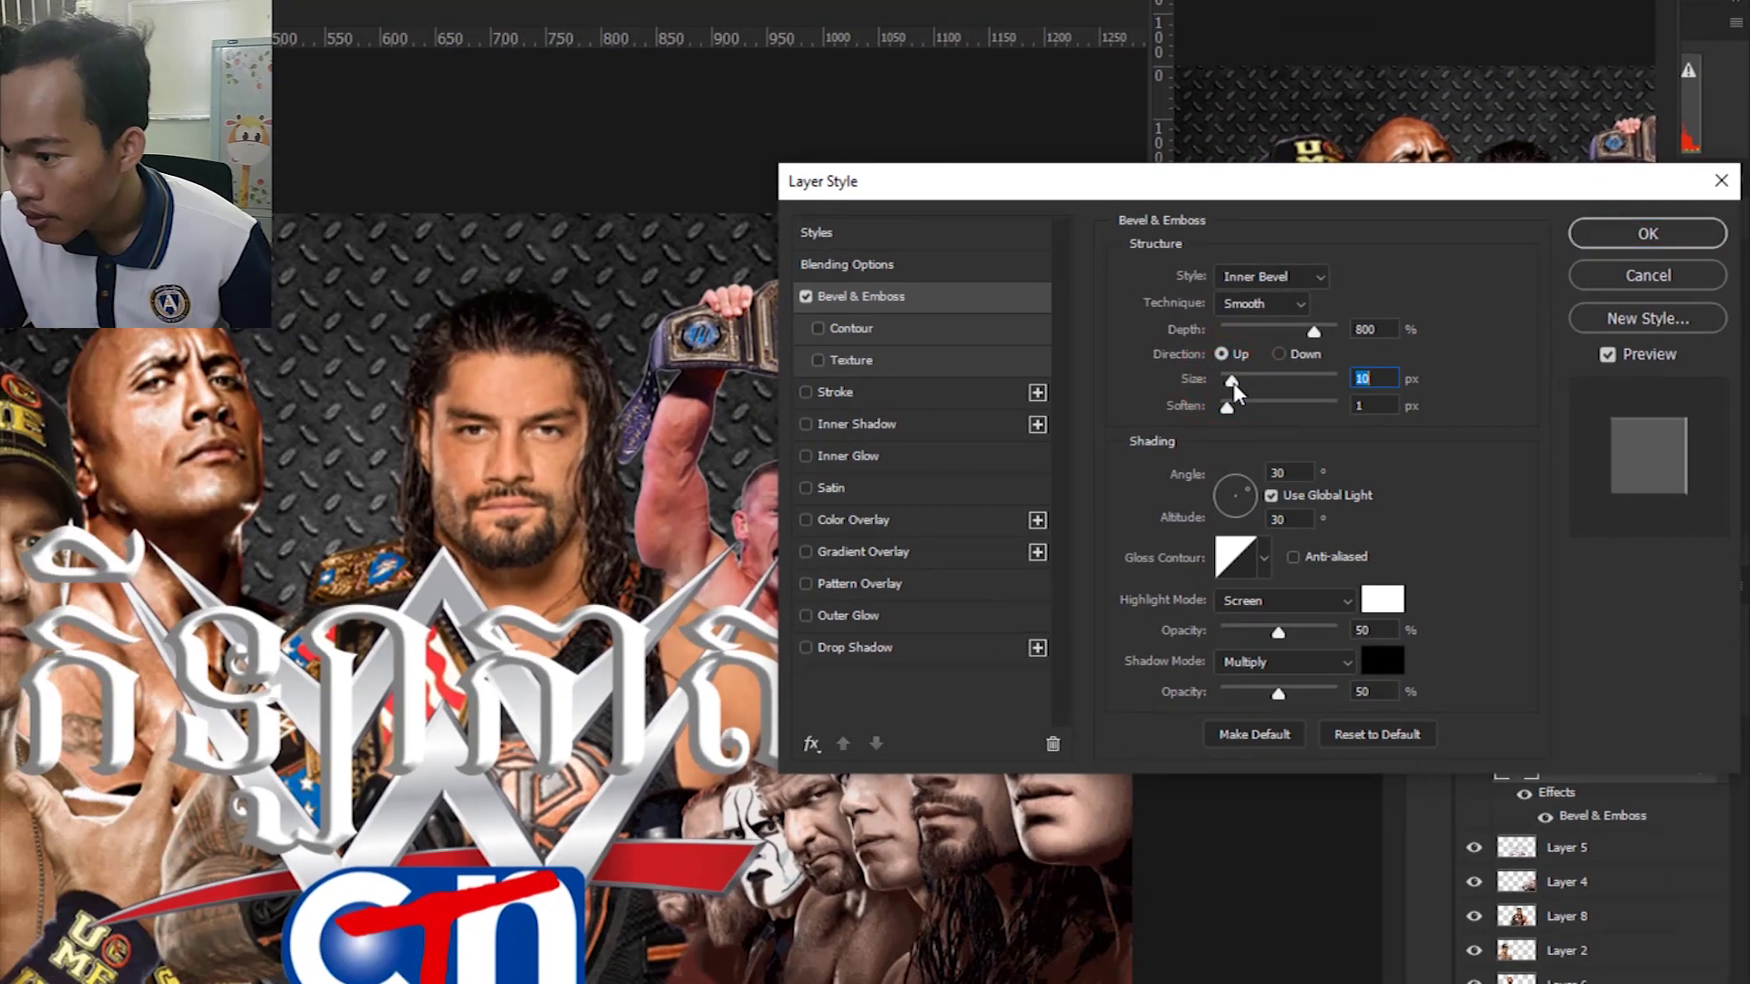
{"action": "left_click_drag", "start_coordinate": [1226, 408], "coordinate": [1242, 409]}
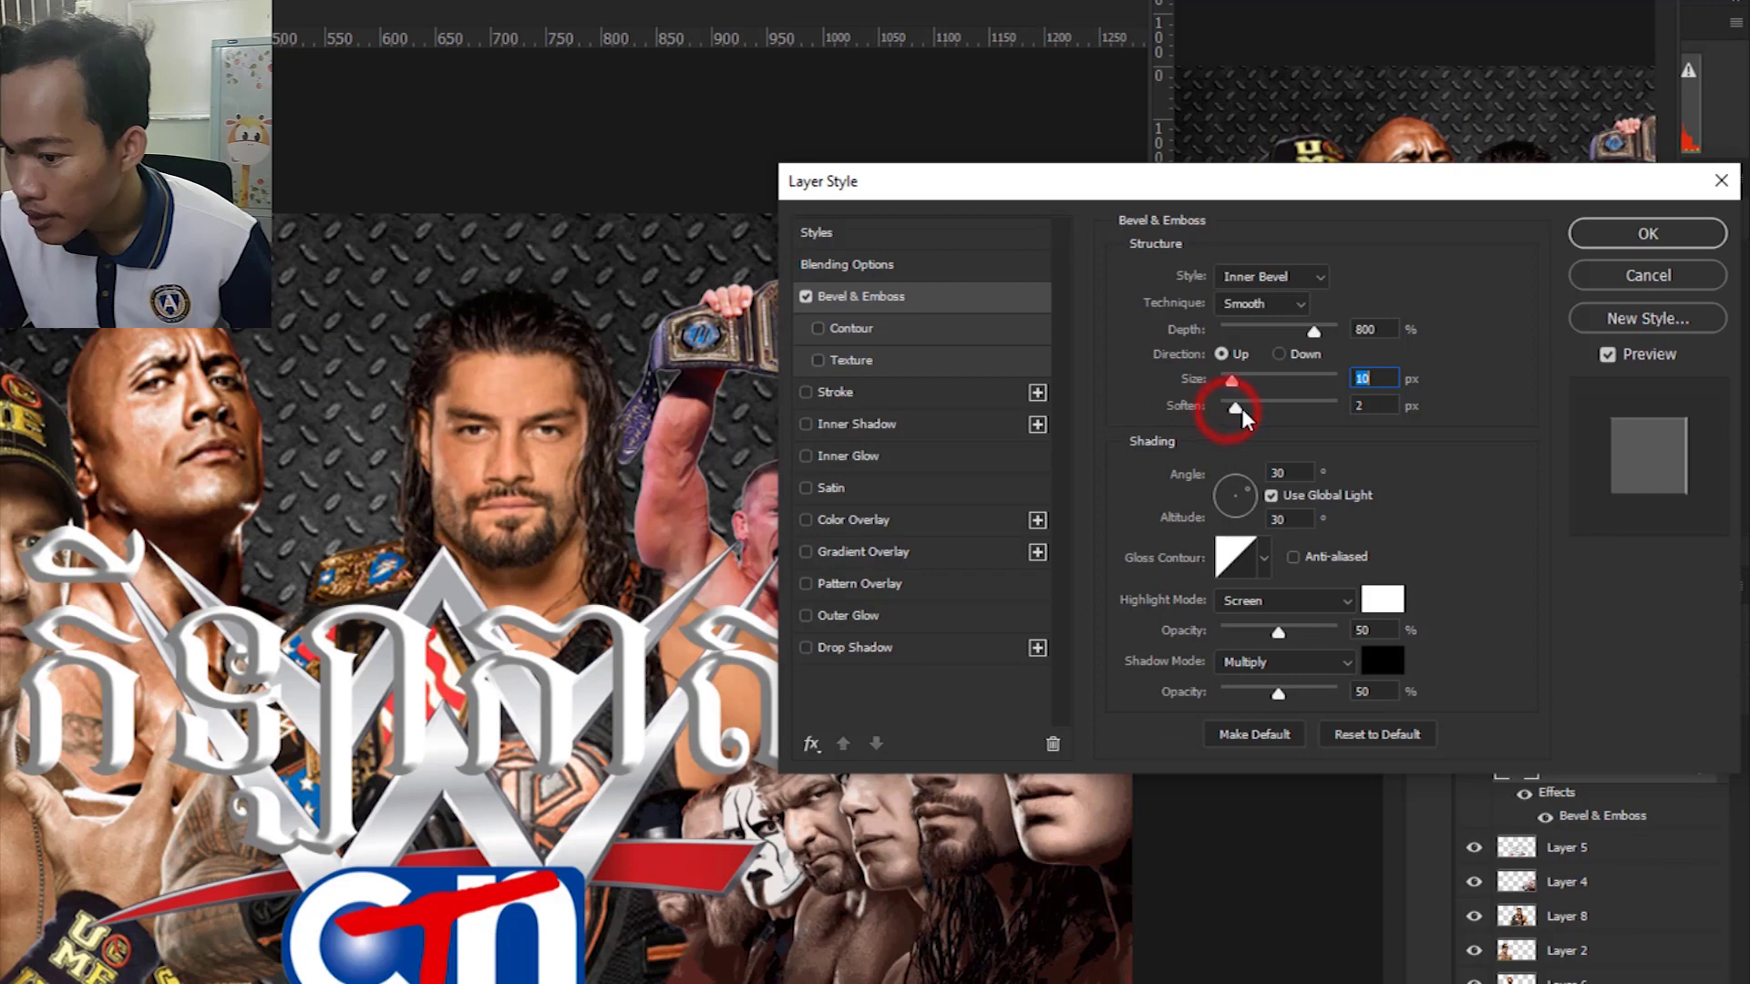
{"action": "left_click_drag", "start_coordinate": [1249, 182], "coordinate": [1018, 558]}
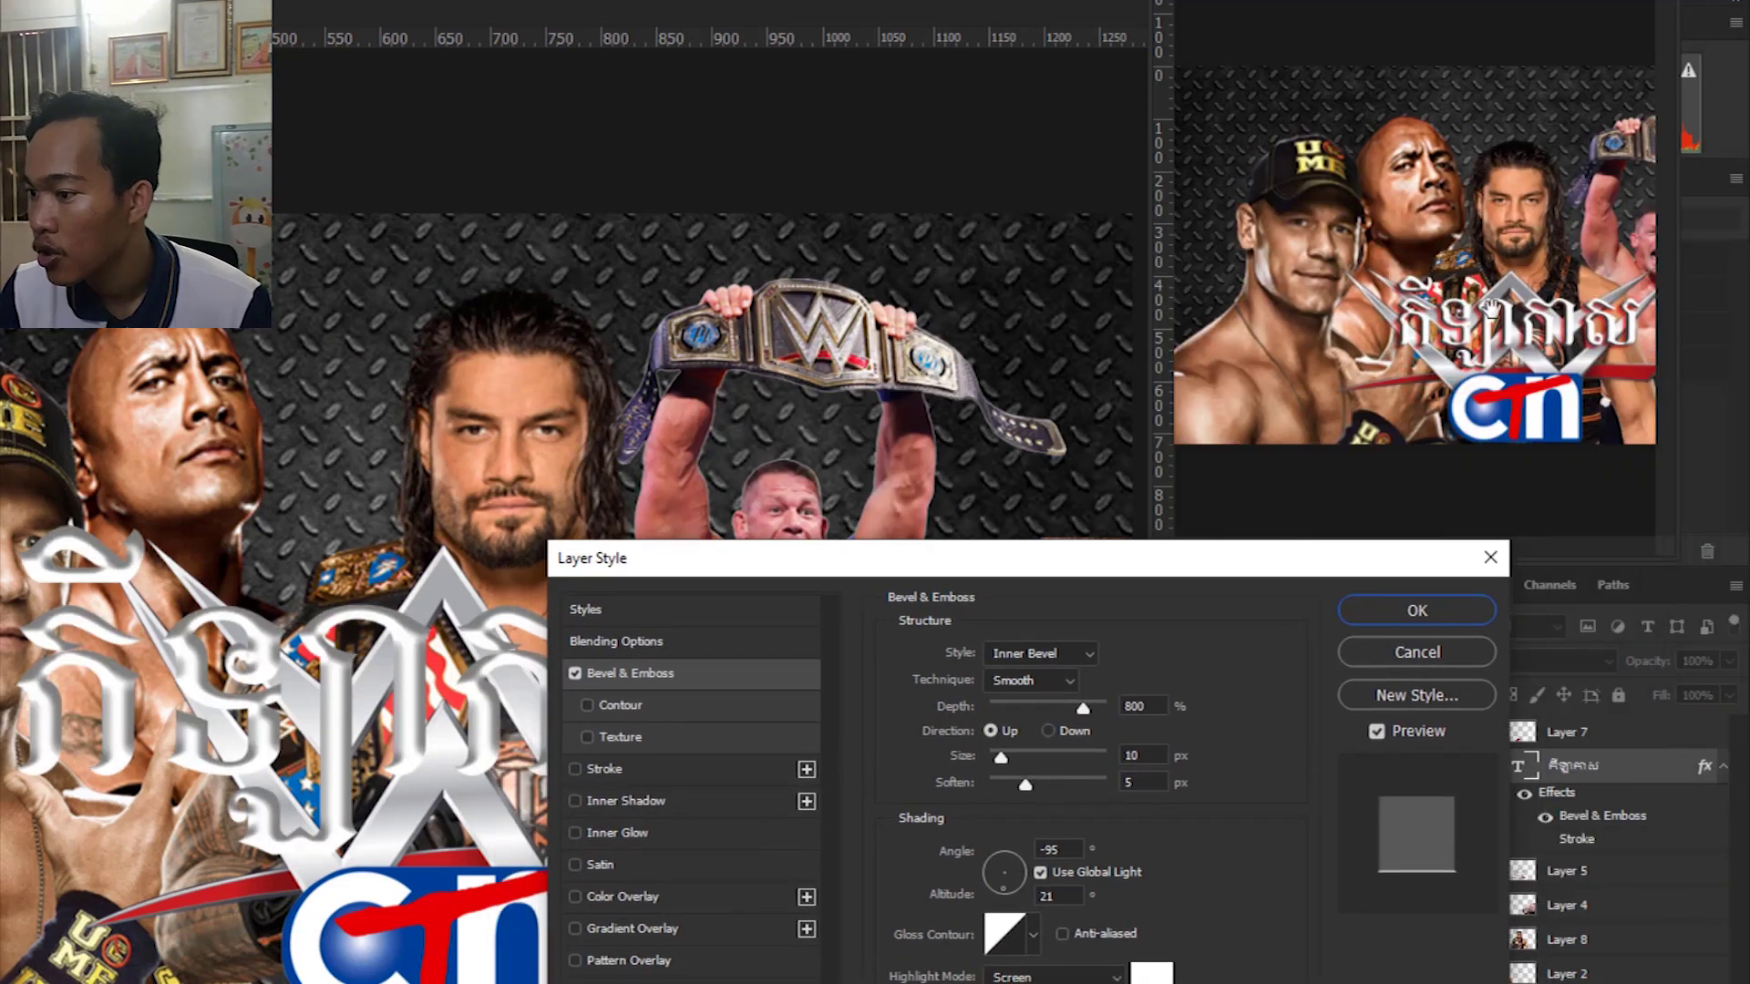
{"action": "left_click_drag", "start_coordinate": [1285, 579], "coordinate": [1429, 272]}
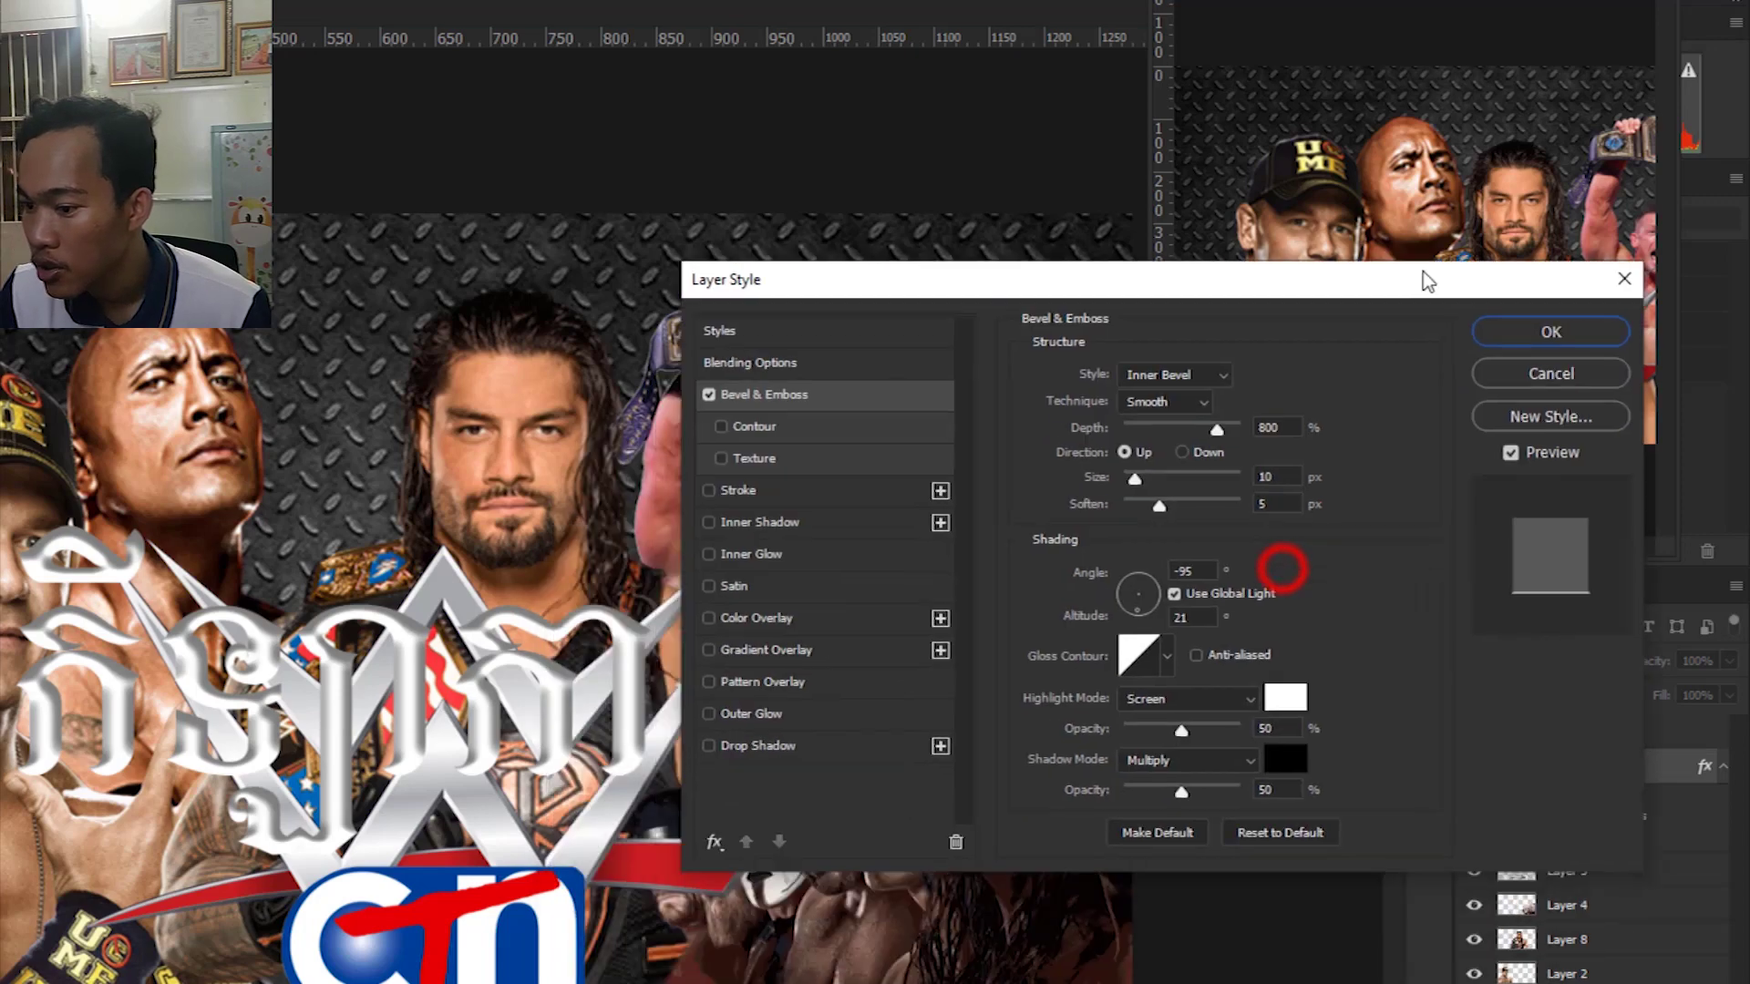
{"action": "left_click", "coordinate": [794, 720]}
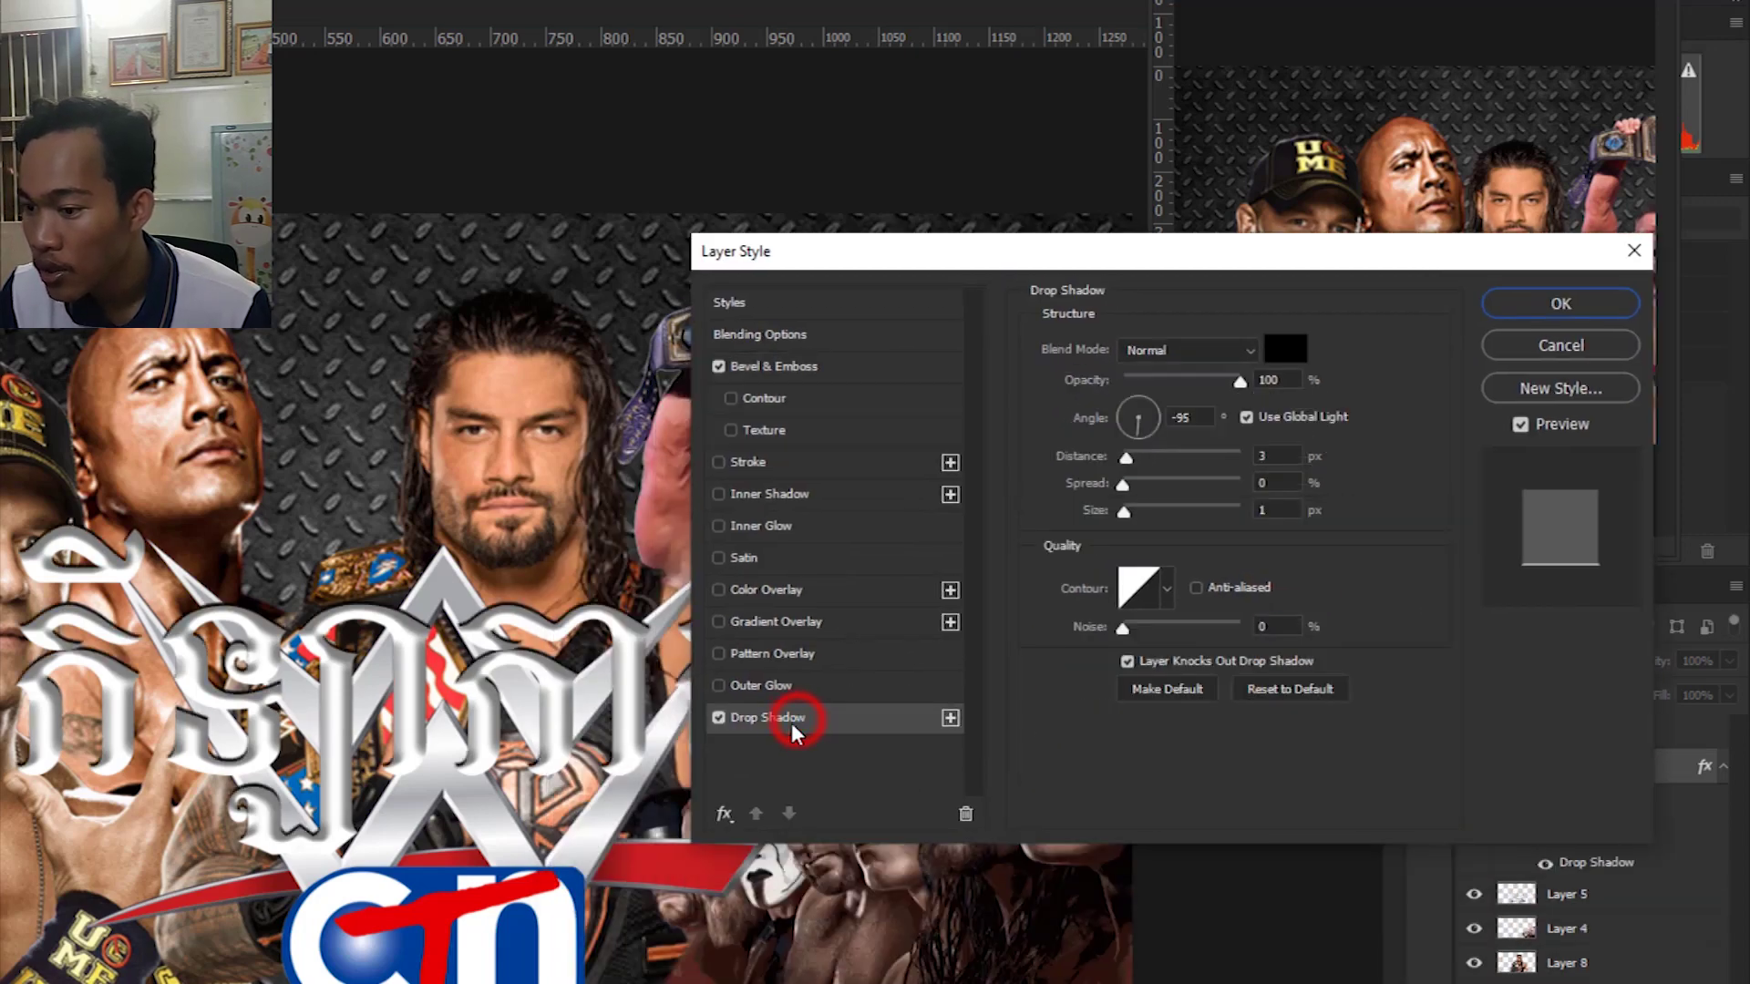
Make the drop shadow red (#ff0000) at a 19° angle with lowered opacity and distance.
{"action": "left_click", "coordinate": [1127, 460]}
{"action": "mouse_move", "coordinate": [1127, 460]}
{"action": "left_mouse_down"}
{"action": "mouse_move", "coordinate": [1152, 456]}
{"action": "mouse_move", "coordinate": [1157, 422]}
{"action": "left_mouse_up"}
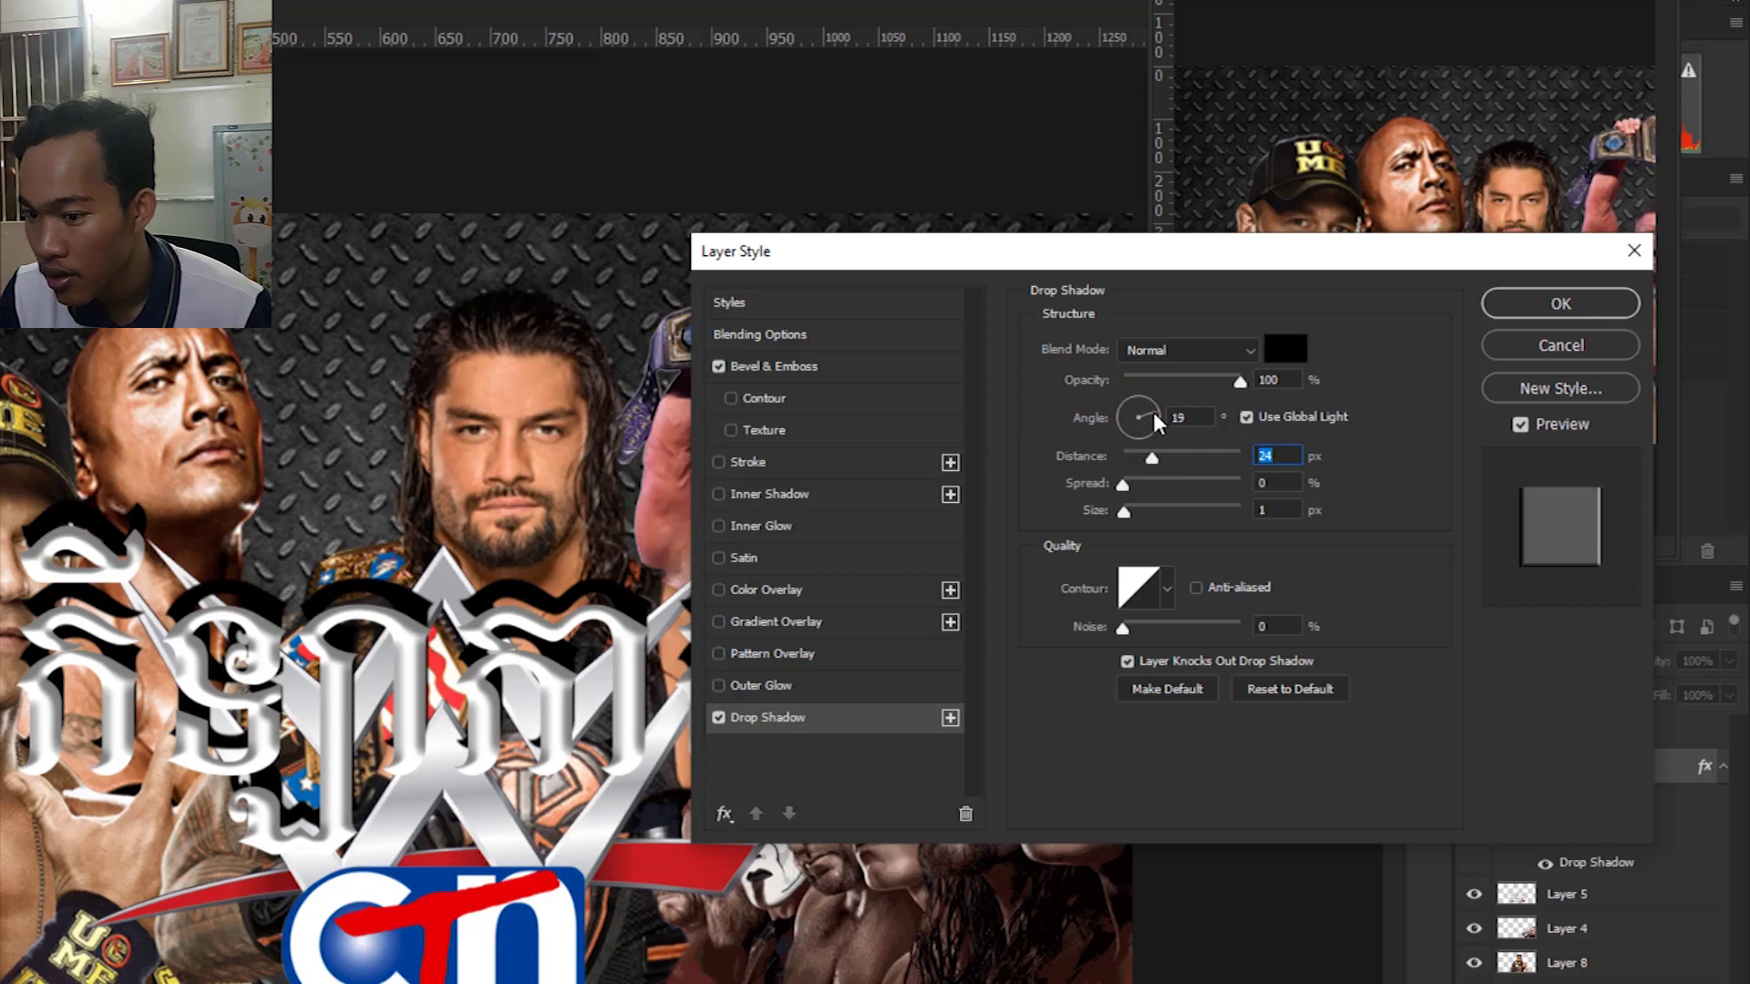
{"action": "left_click_drag", "start_coordinate": [1157, 425], "coordinate": [1154, 412]}
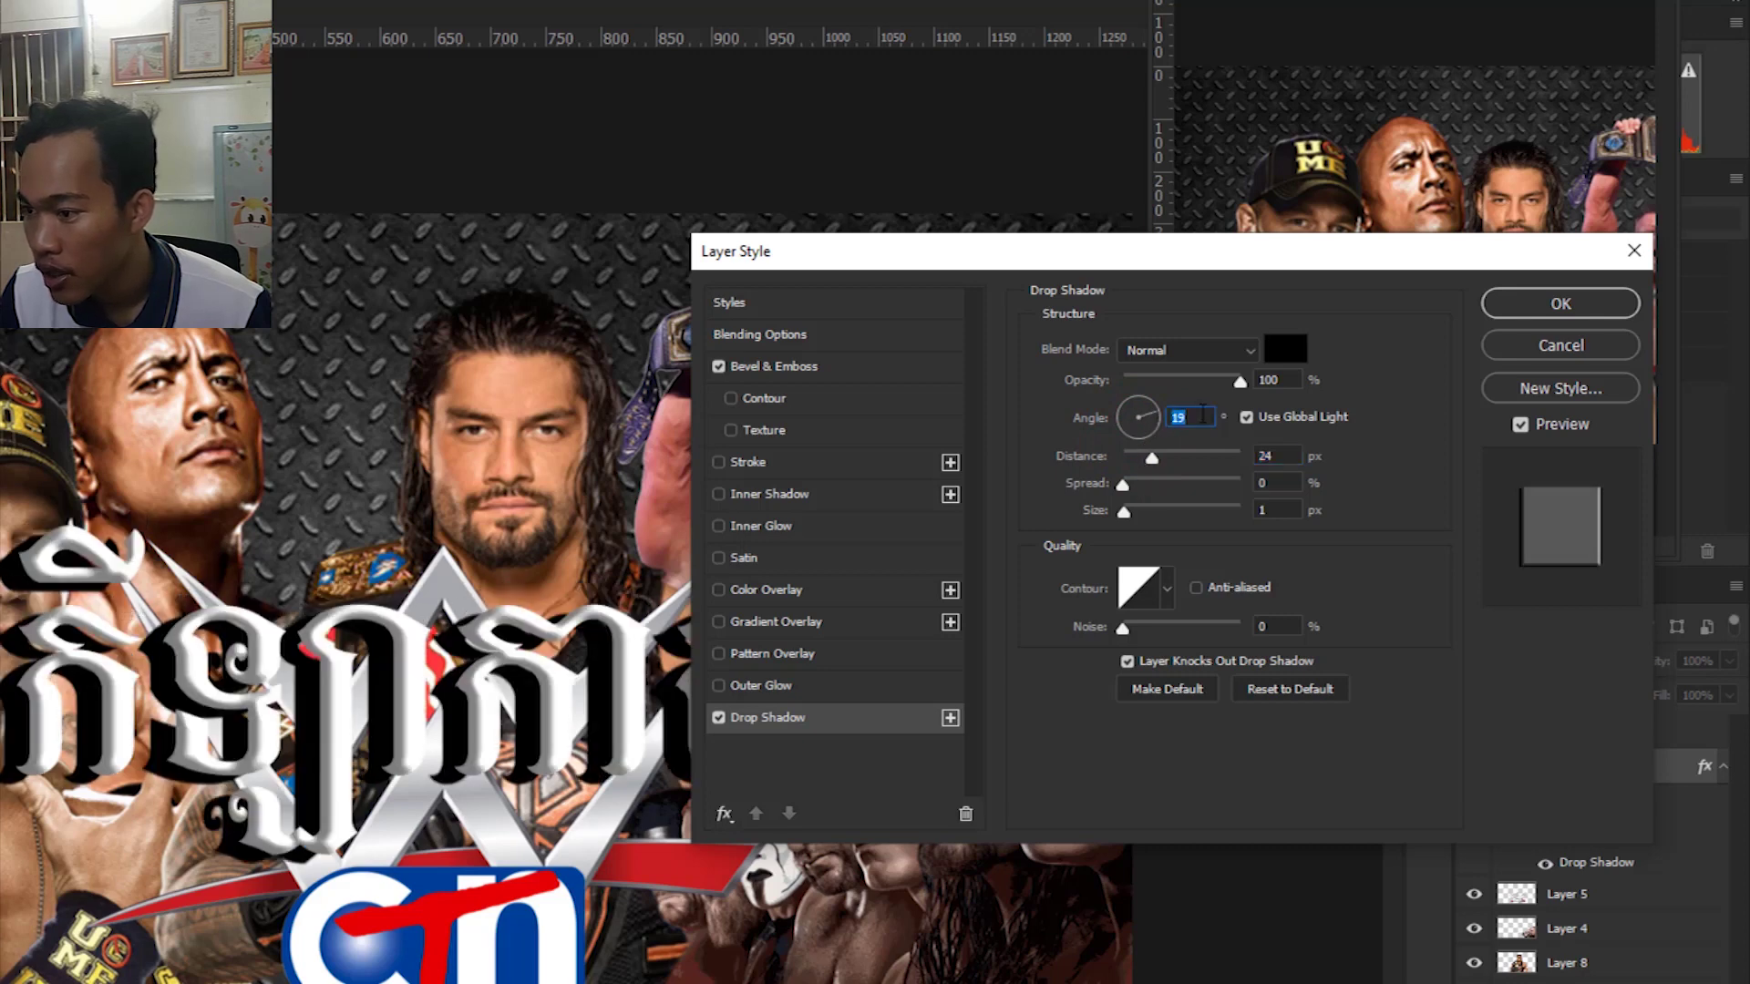
{"action": "left_click_drag", "start_coordinate": [1239, 381], "coordinate": [1194, 383]}
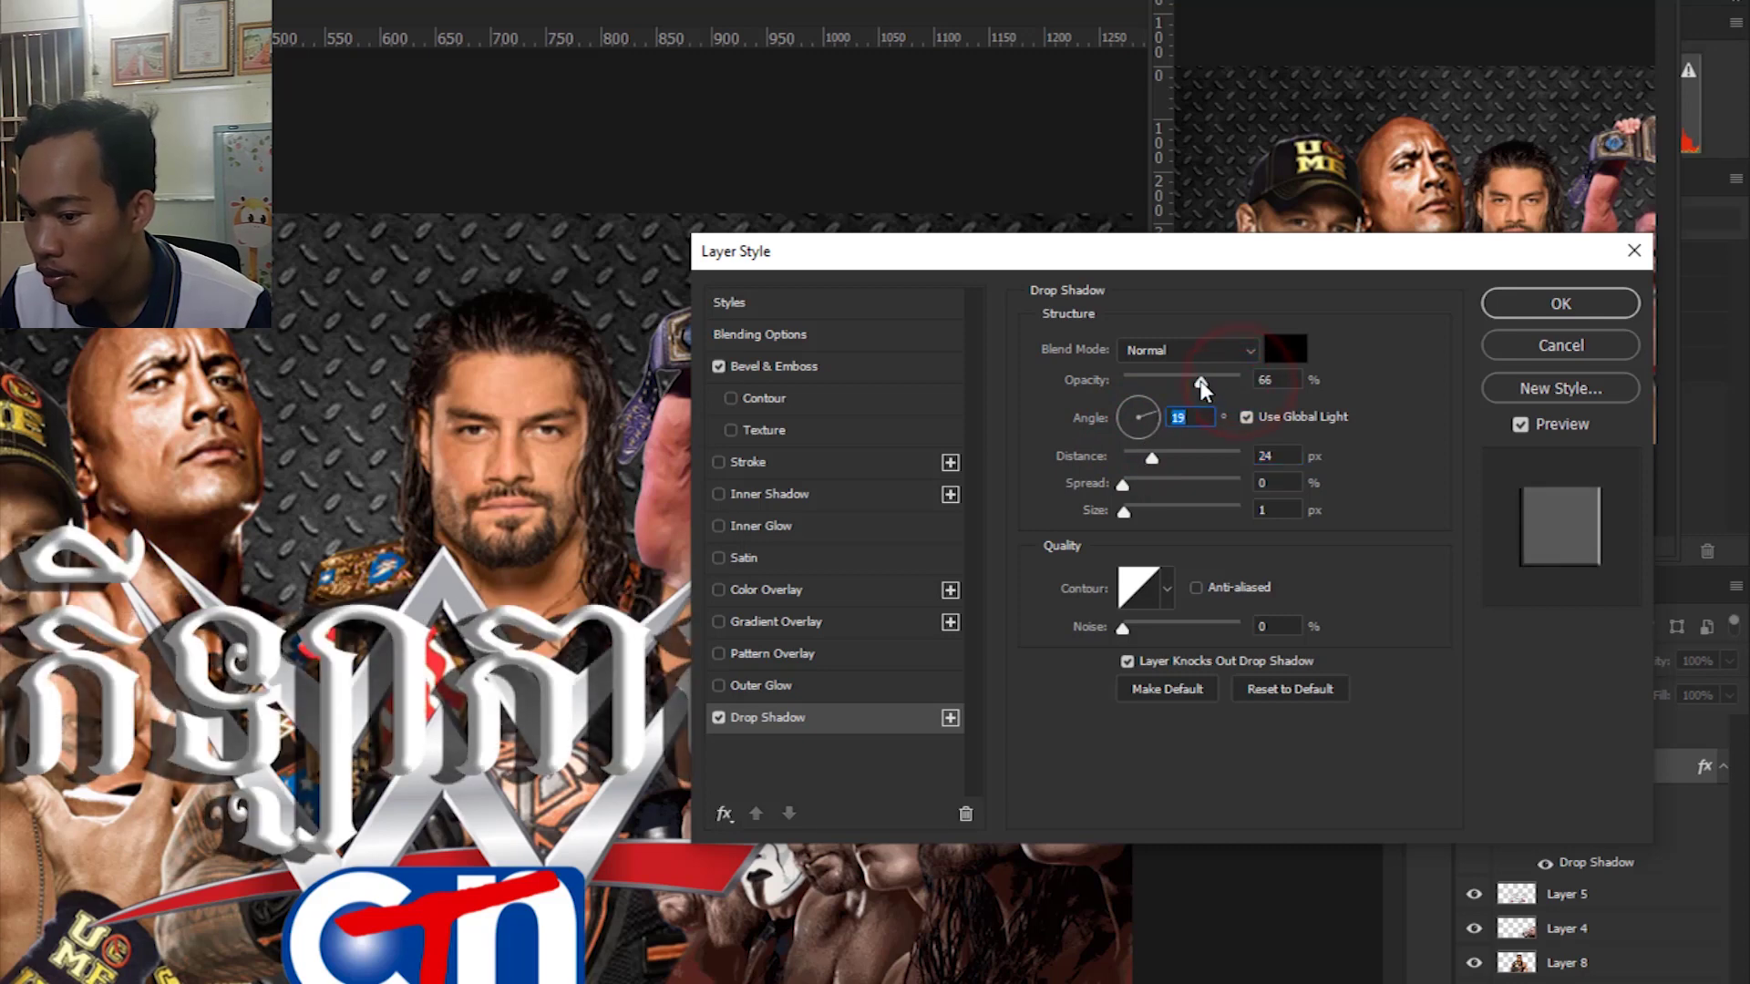
{"action": "left_click", "coordinate": [1287, 350]}
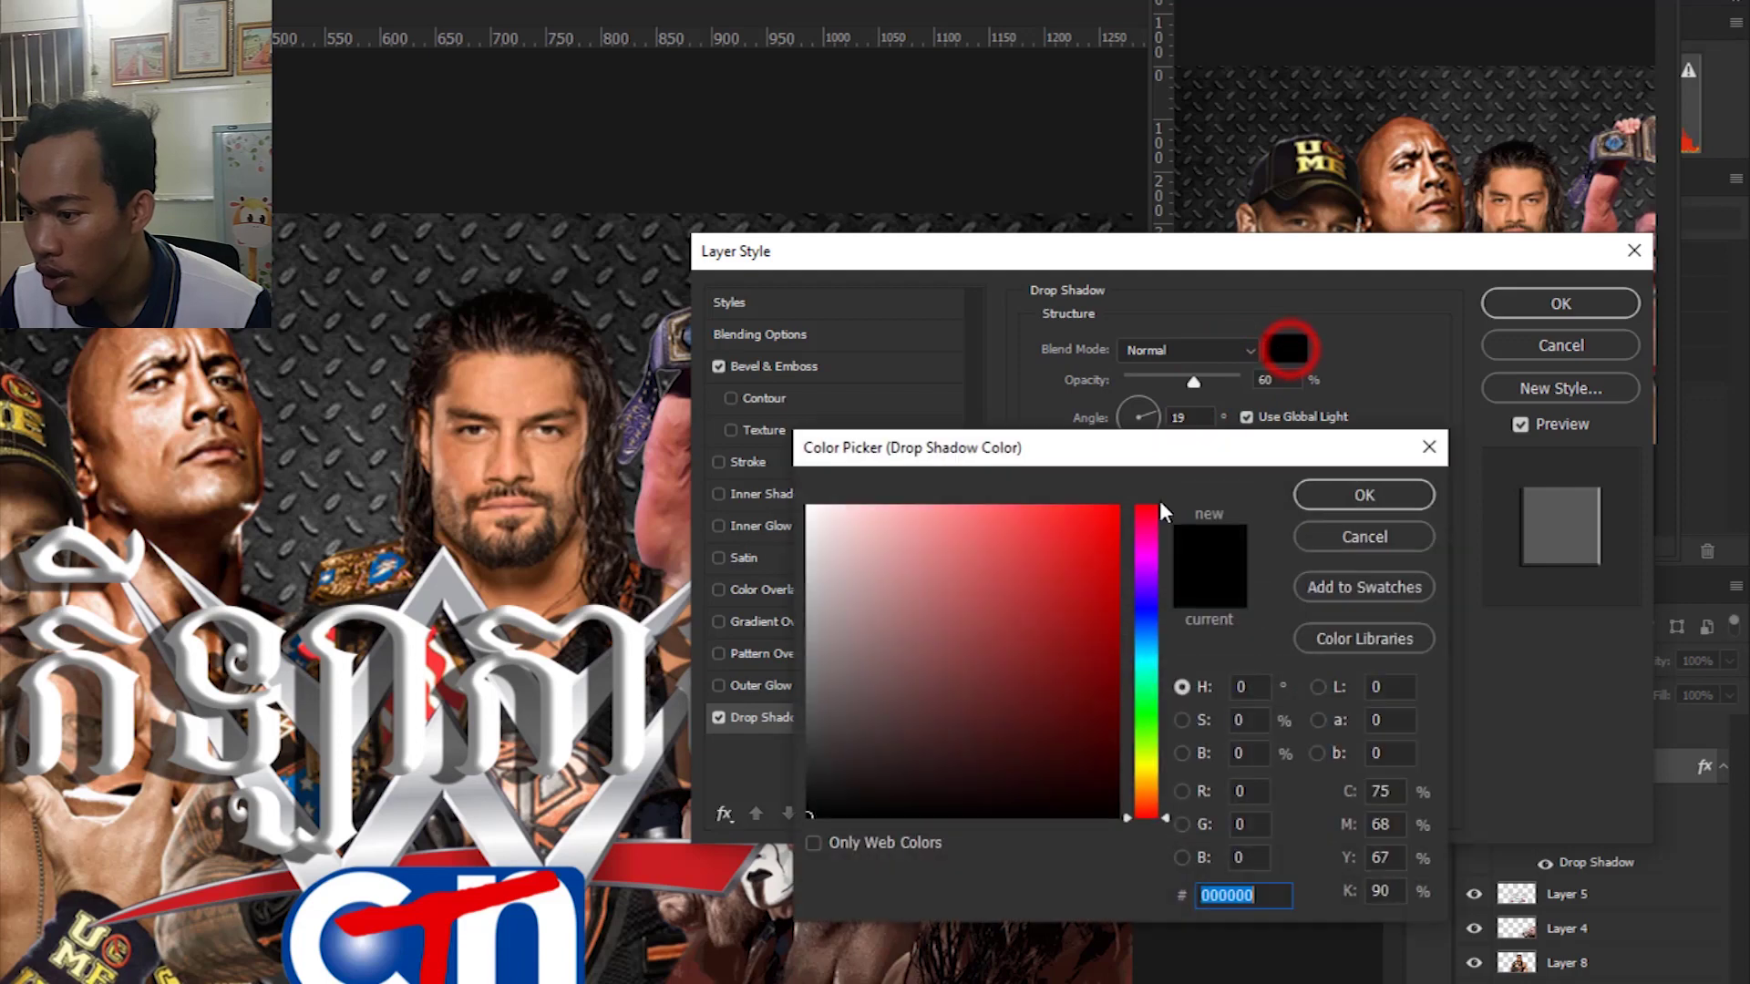
{"action": "type", "text": "ff0000"}
{"action": "left_click", "coordinate": [1349, 498]}
Finalize the red shadow at 71% opacity, 10 px distance, 16 px size and apply the effects.
{"action": "left_click_drag", "start_coordinate": [1277, 259], "coordinate": [1347, 479]}
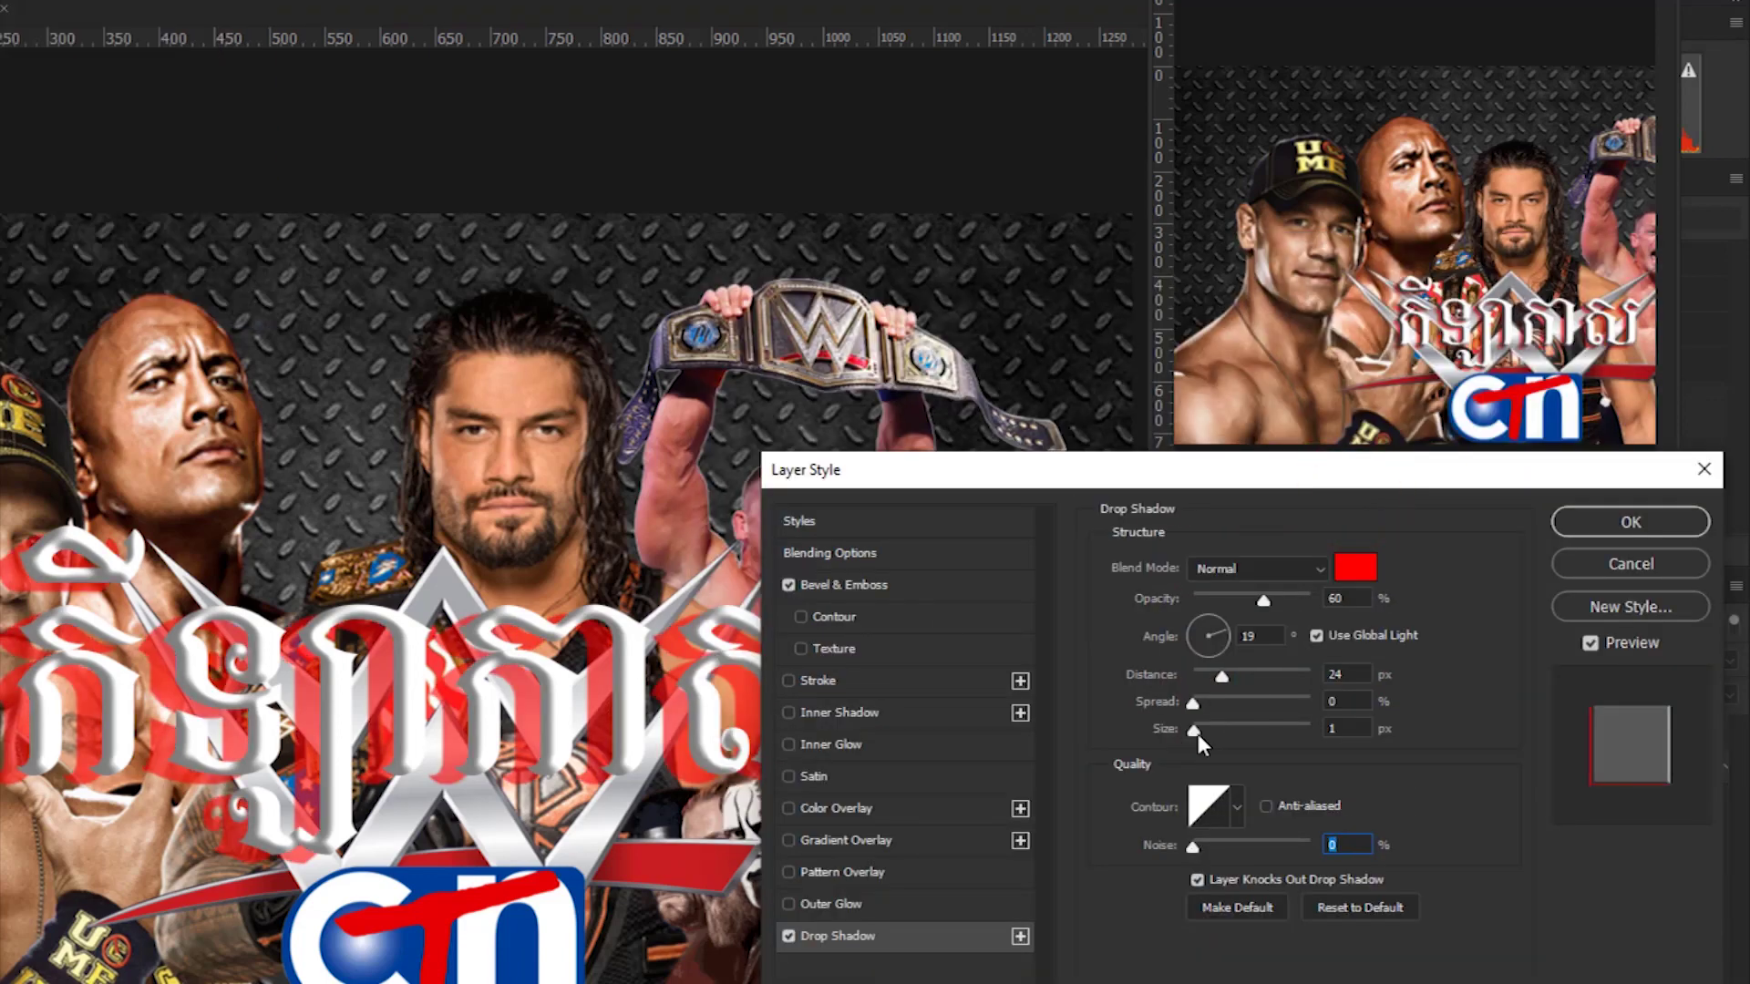
{"action": "left_click_drag", "start_coordinate": [1194, 731], "coordinate": [1207, 734]}
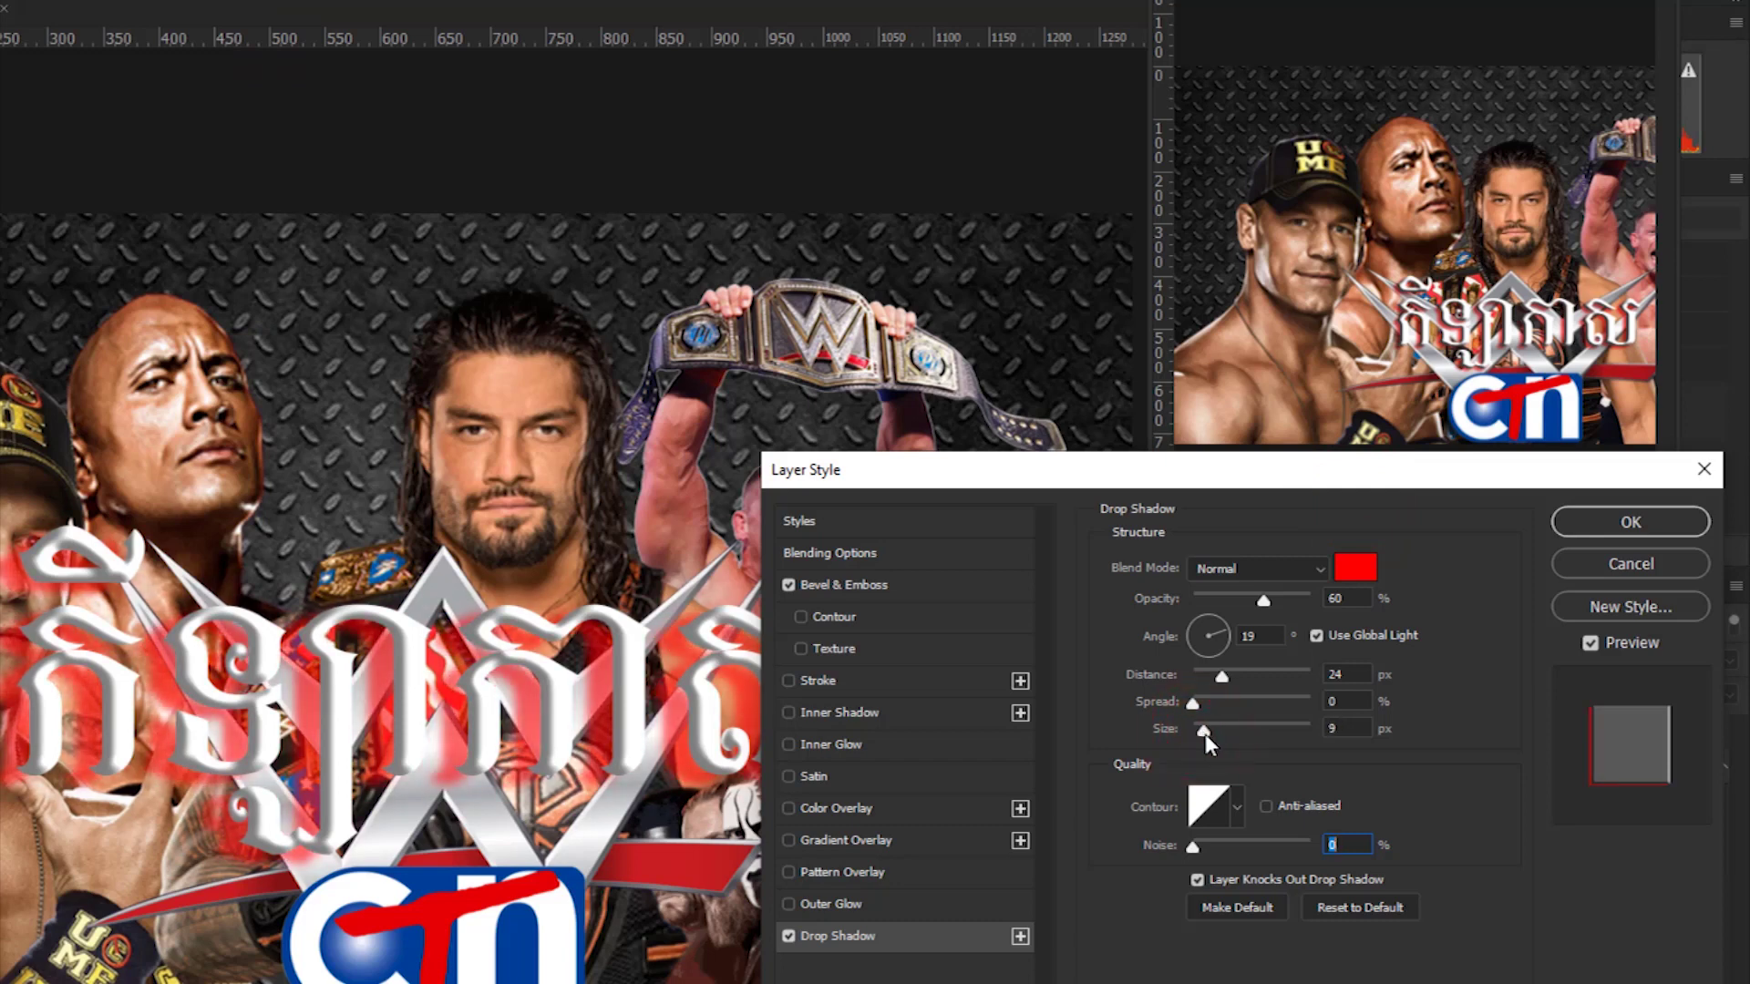
{"action": "left_click_drag", "start_coordinate": [1207, 734], "coordinate": [1211, 685]}
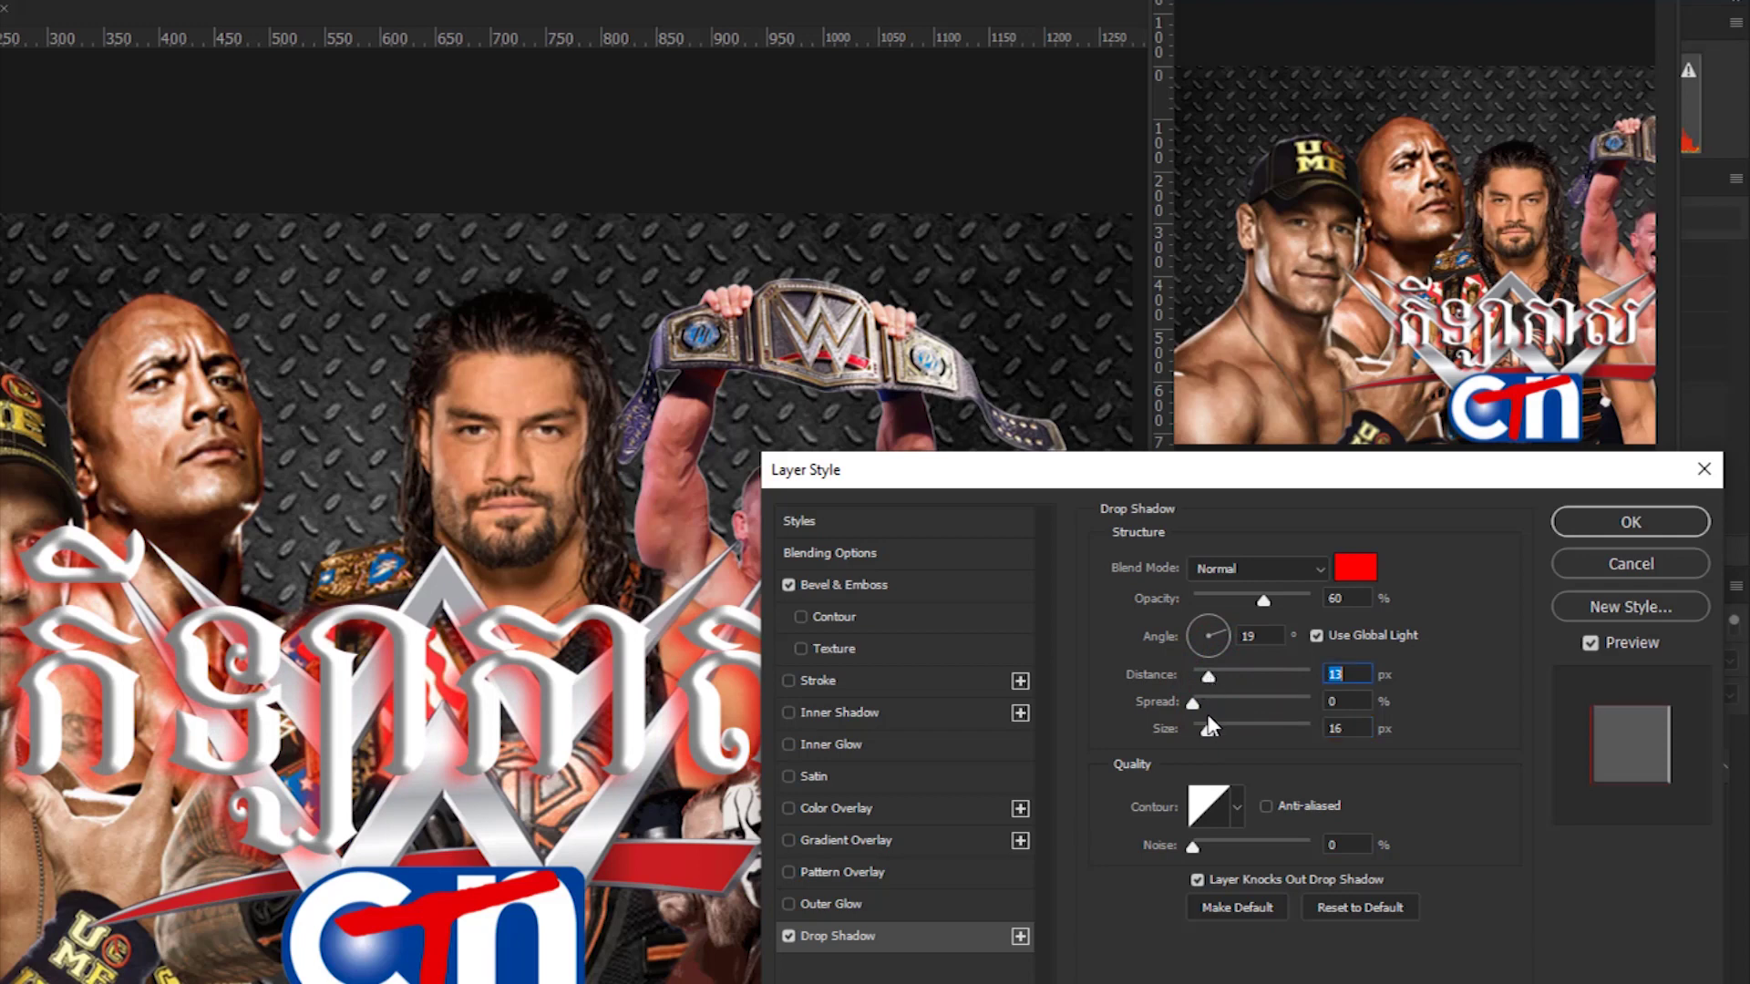
{"action": "left_click_drag", "start_coordinate": [1267, 605], "coordinate": [1277, 601]}
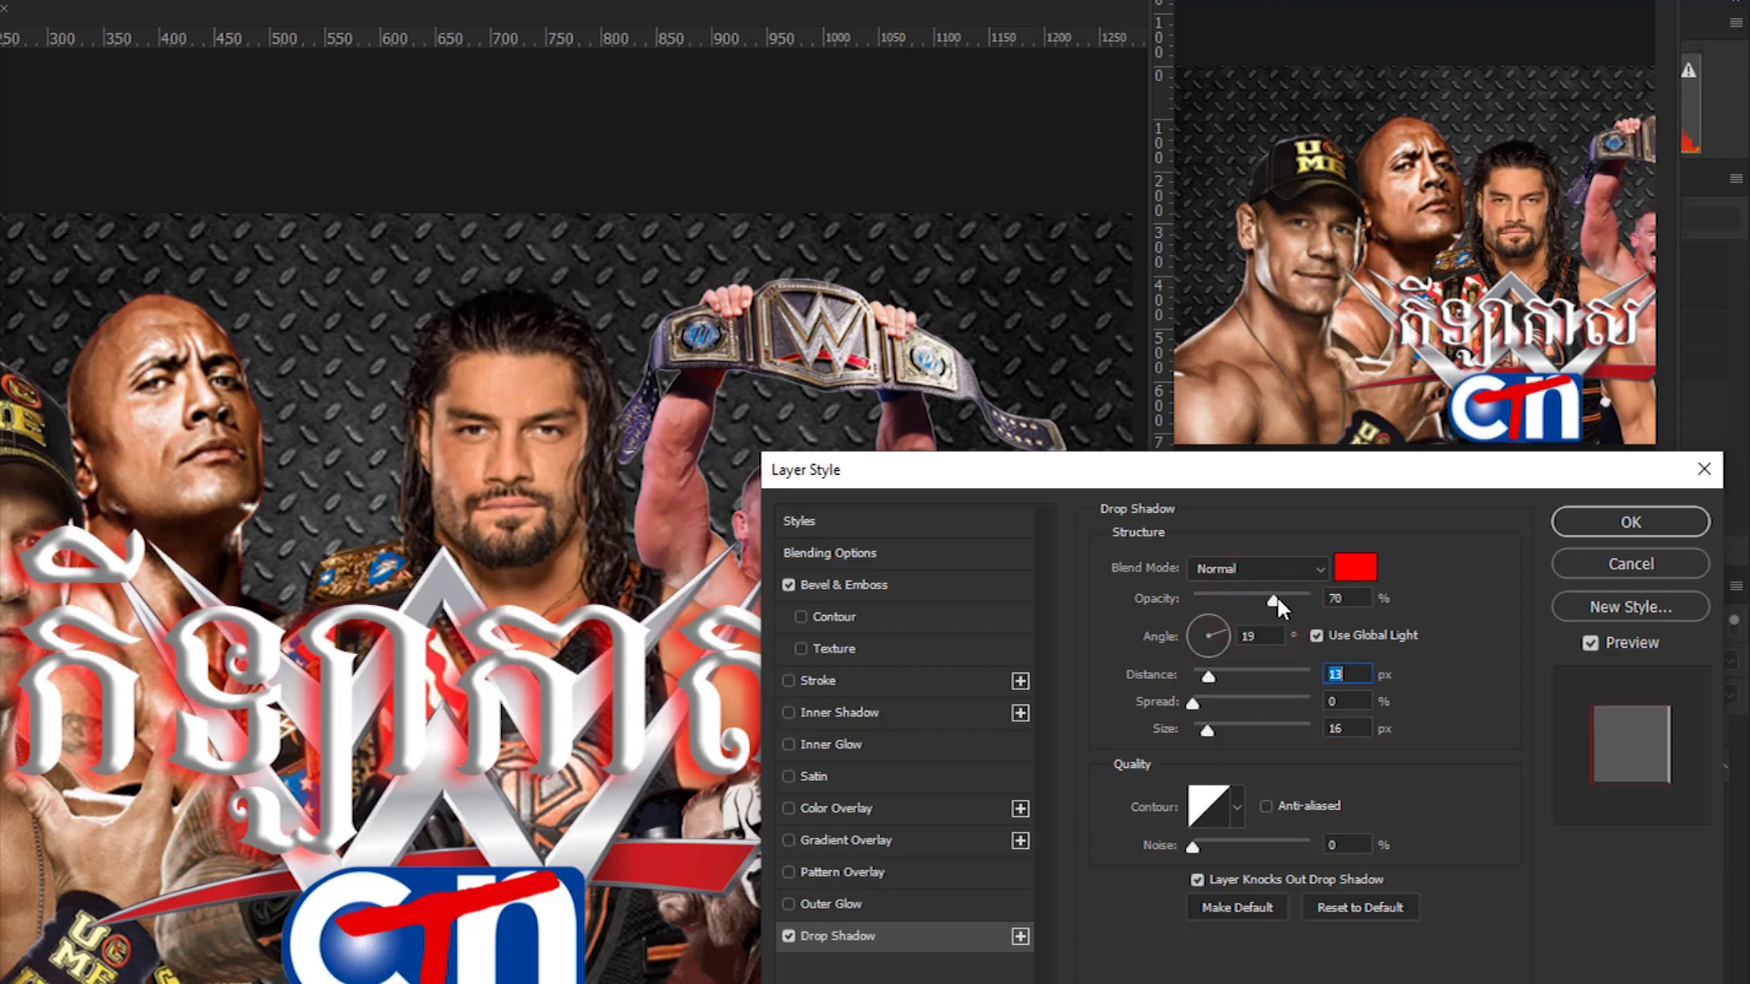
{"action": "left_click_drag", "start_coordinate": [1210, 676], "coordinate": [1202, 678]}
{"action": "left_click", "coordinate": [1205, 674]}
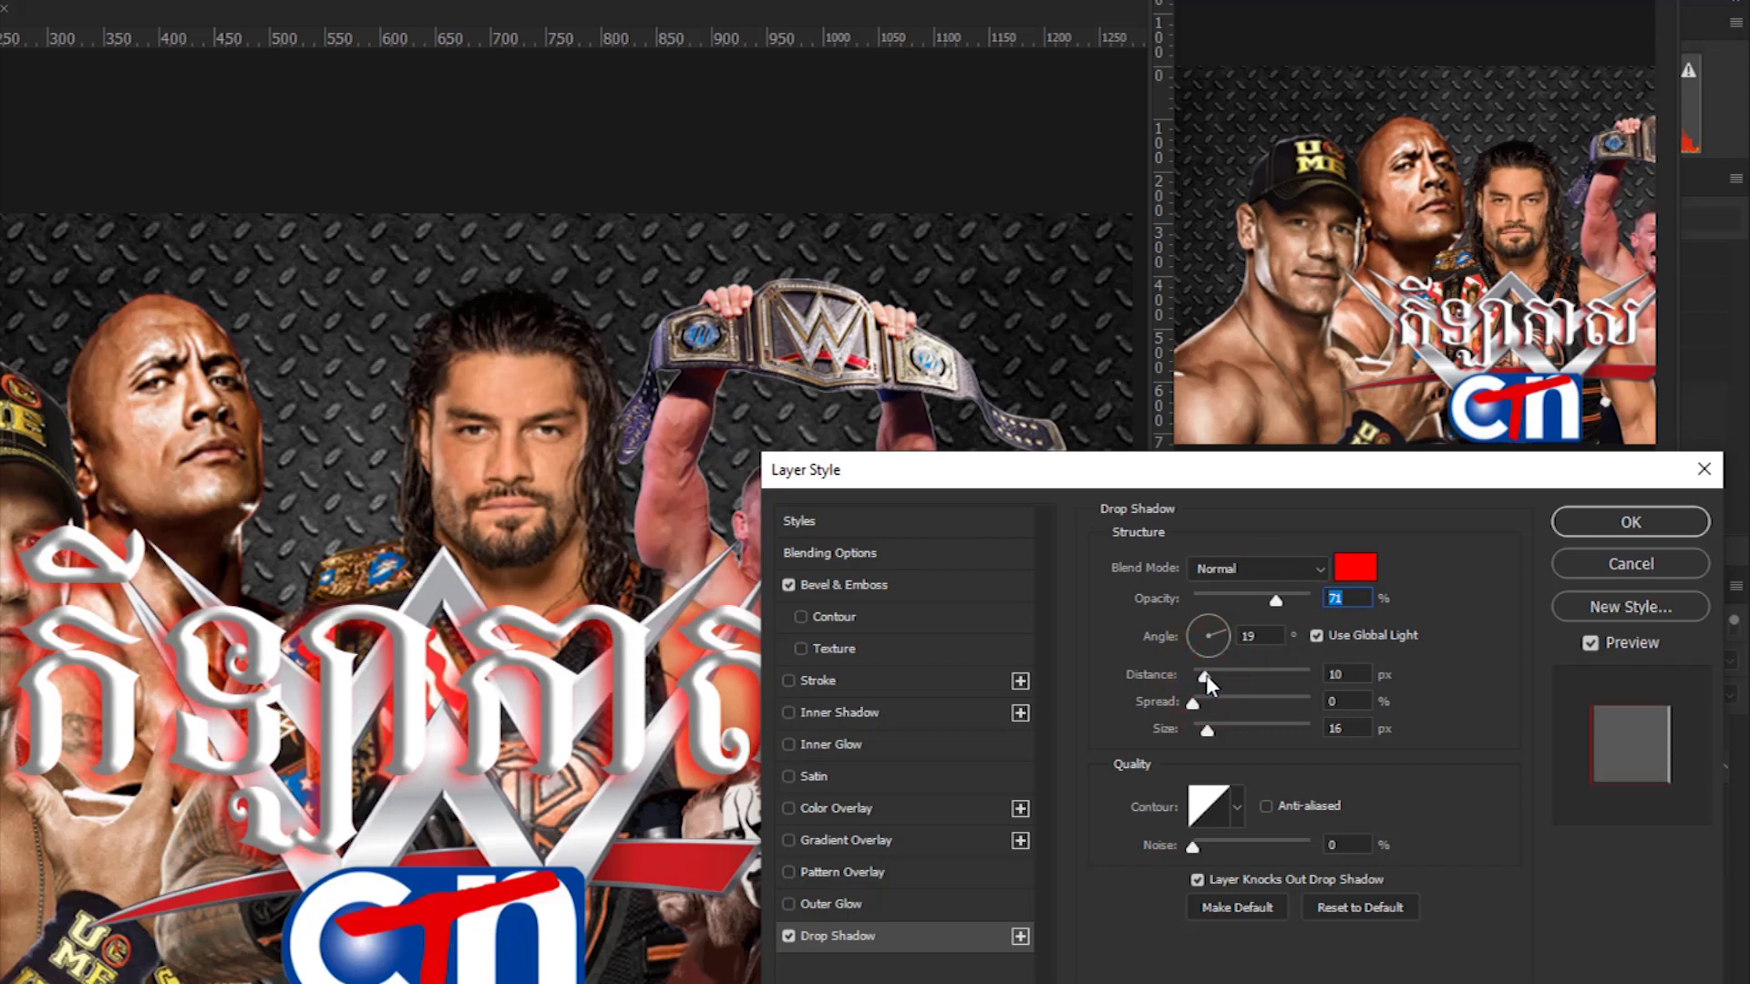
{"action": "left_click", "coordinate": [1619, 524]}
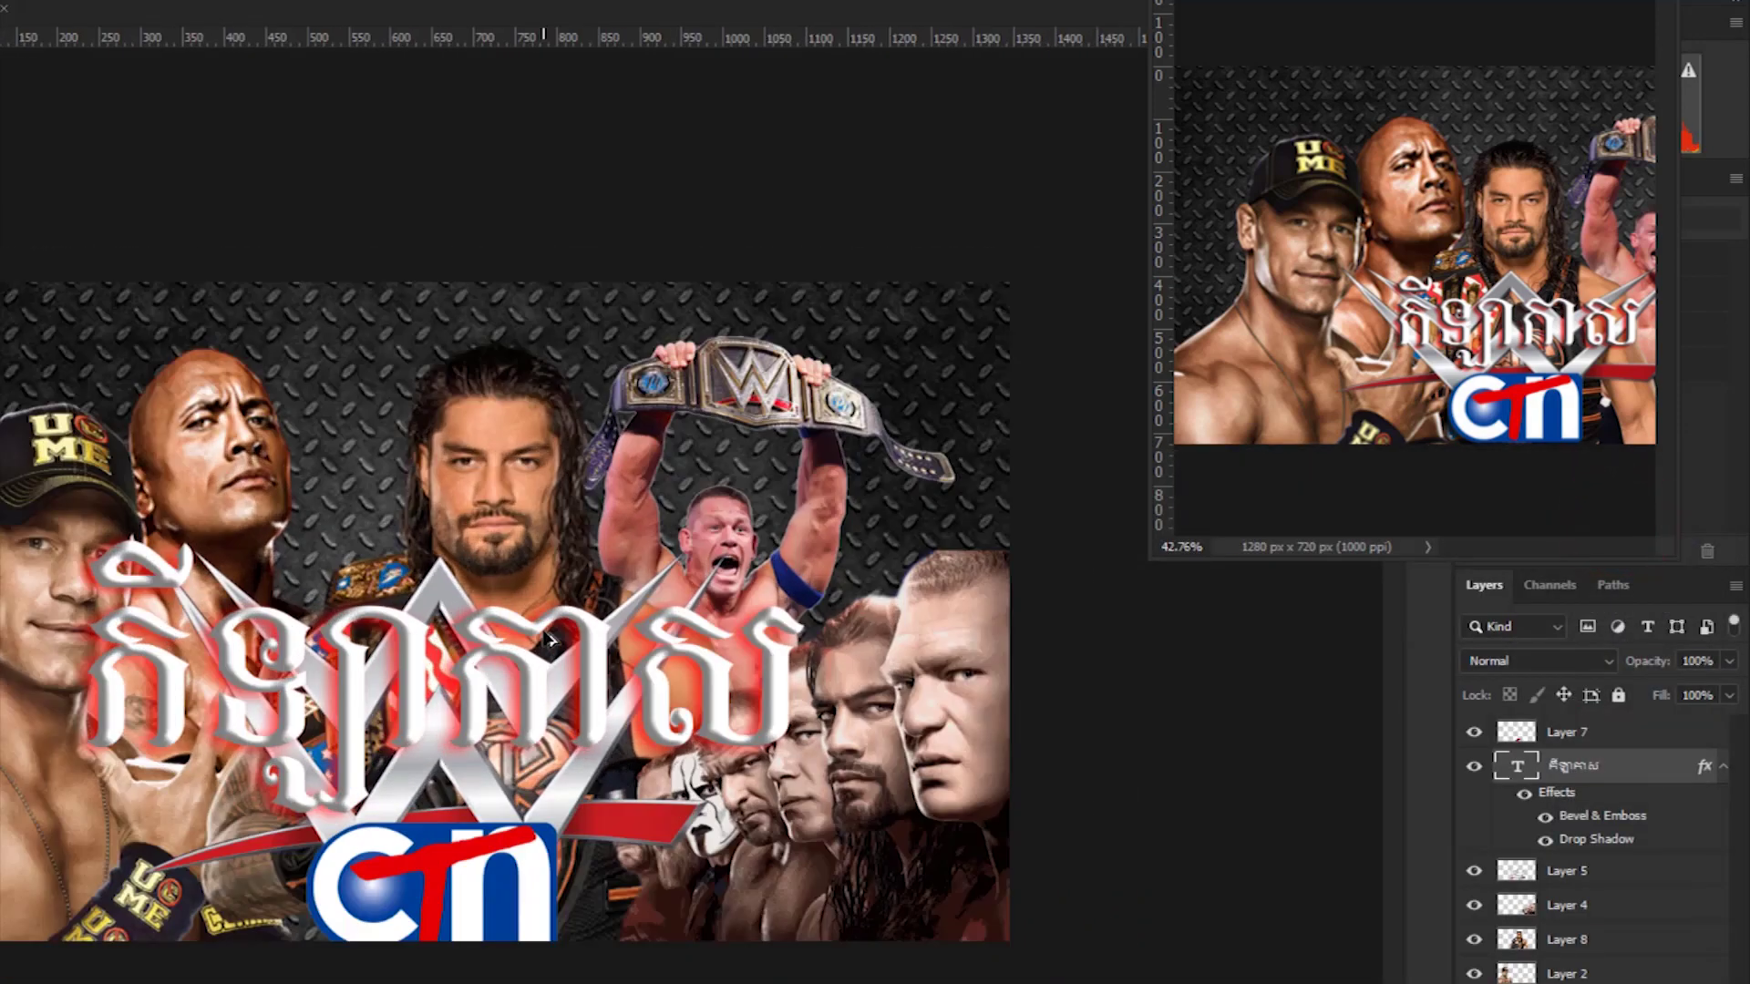